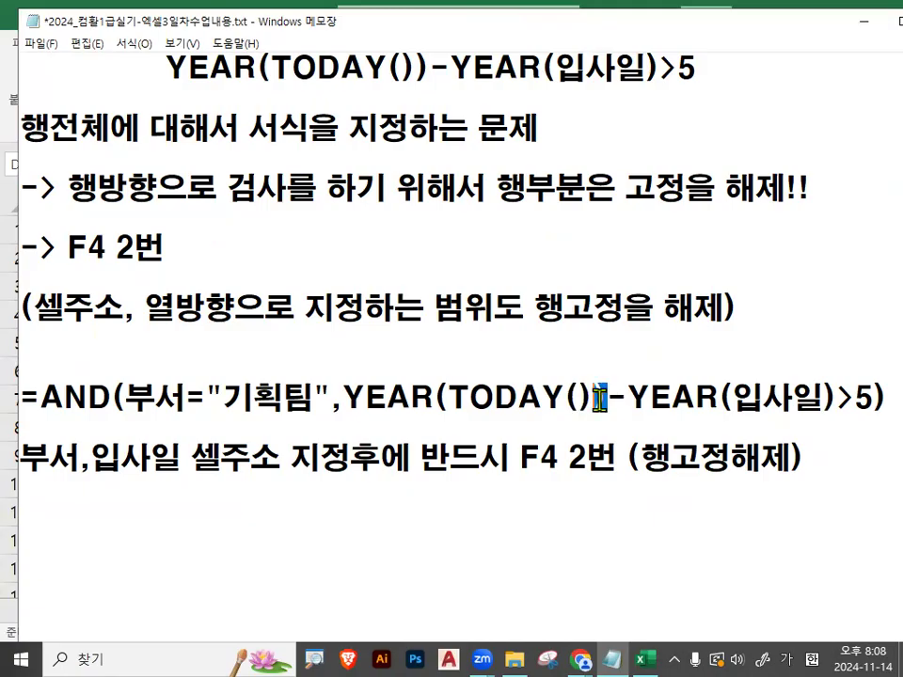
Review the AND formula combining the department and hire-date conditions in the notes, and return to the Excel workbook
drag(436, 398, 447, 397)
drag(607, 399, 596, 399)
click(41, 398)
drag(16, 194, 53, 195)
drag(442, 35, 408, 86)
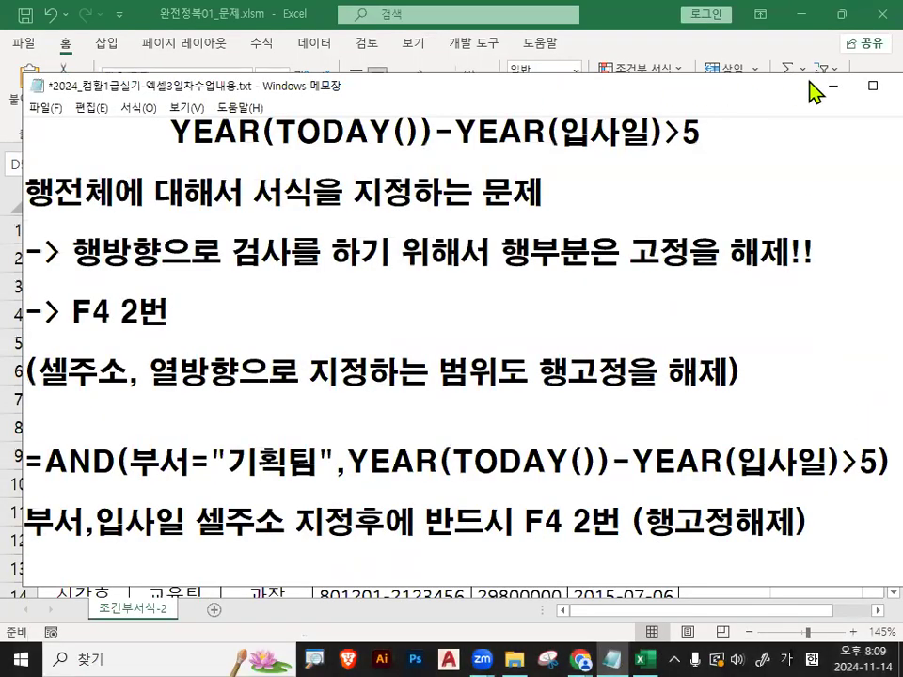
click(832, 87)
Select the data range A3:F27 and create a new conditional formatting rule that uses a formula to determine the formatted cells
click(395, 314)
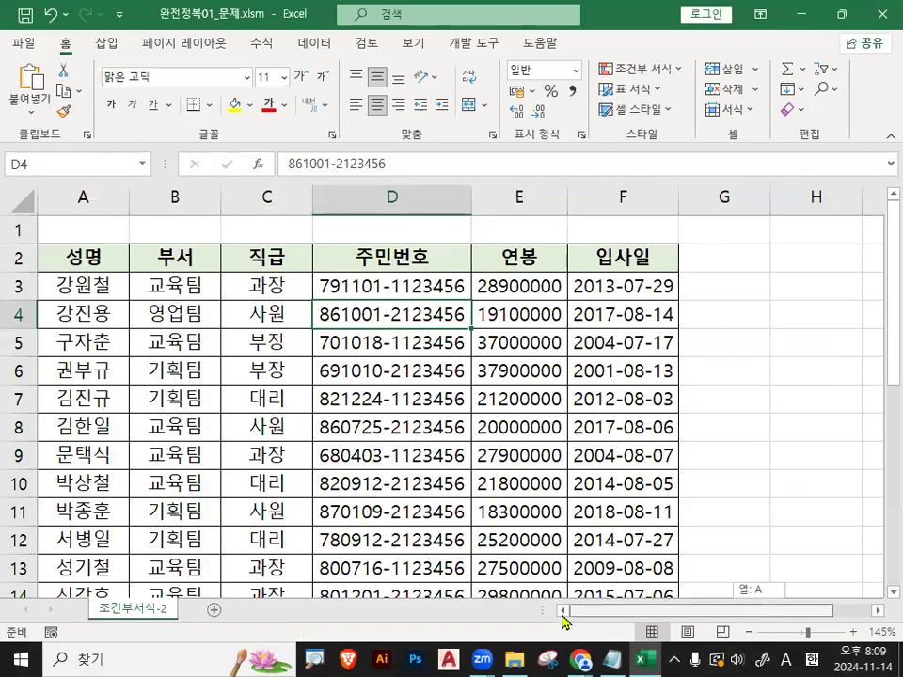
click(84, 285)
drag(85, 286, 592, 576)
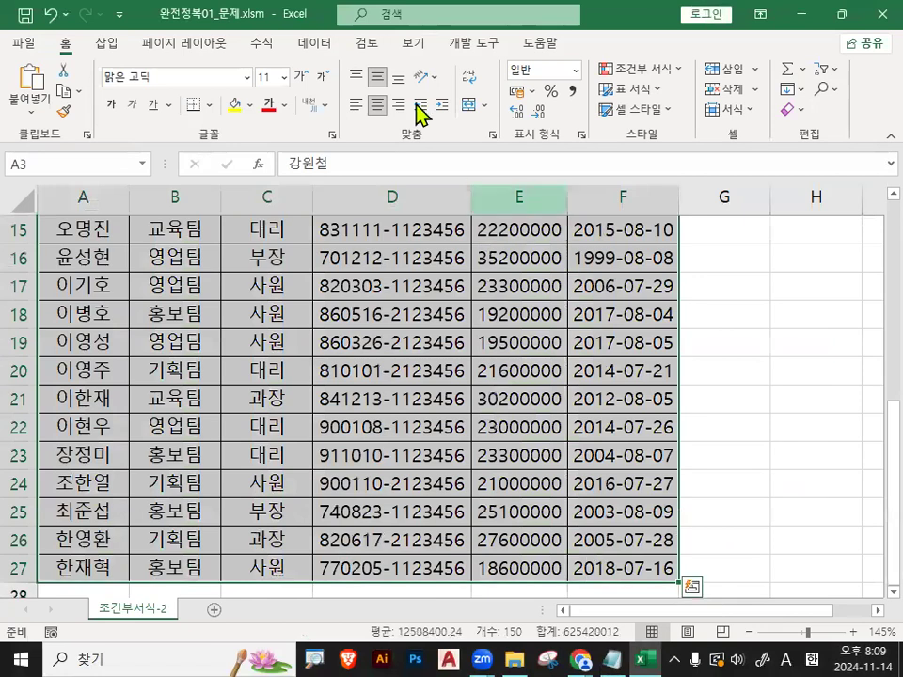
click(647, 72)
click(616, 312)
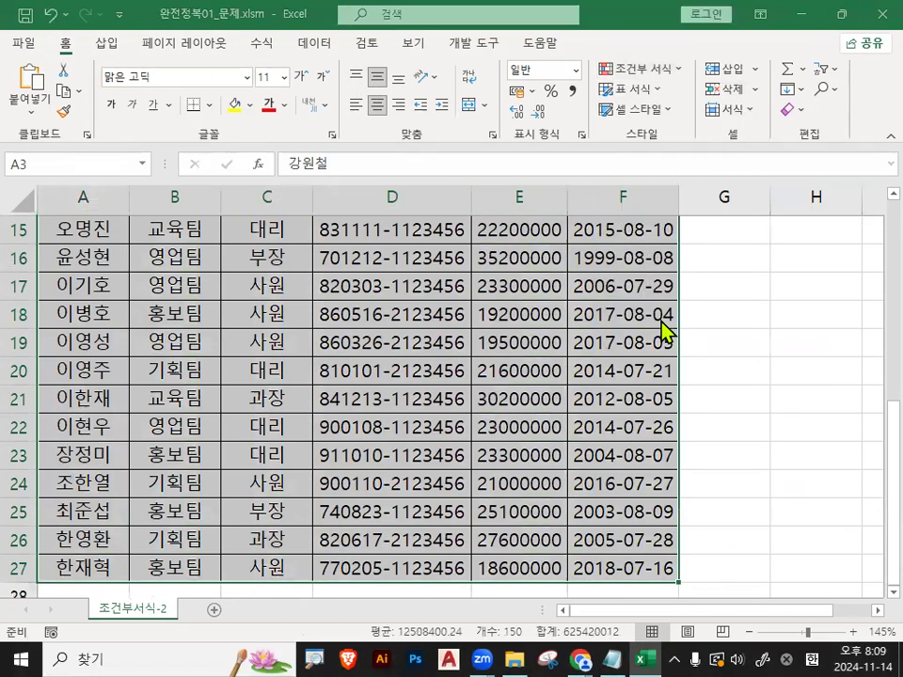
click(393, 247)
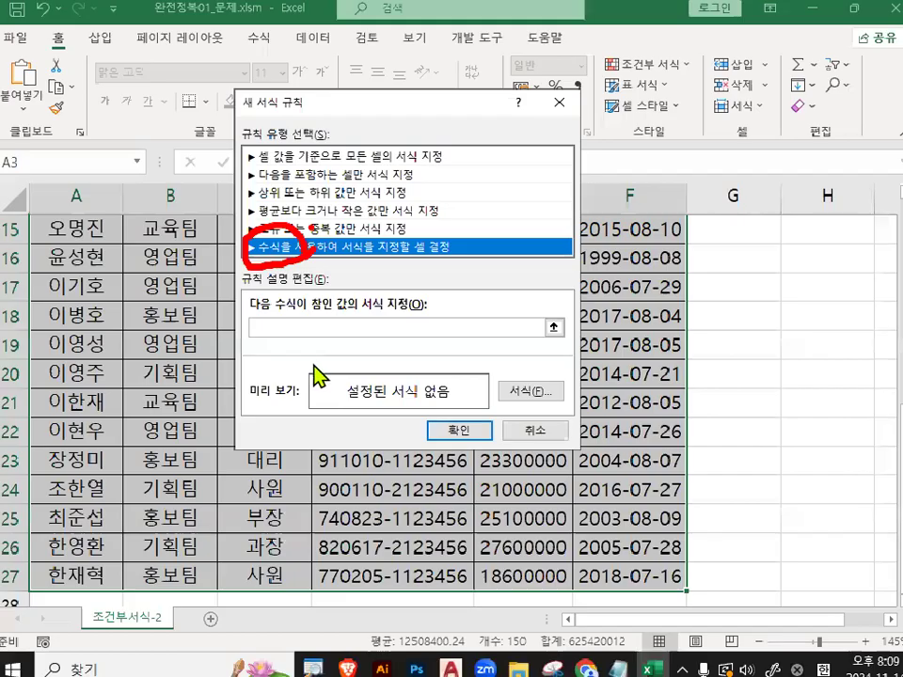
Begin the rule's formula with =and(
click(215, 413)
text(=)
key(Hangul)
text(무)
text(d)
text(()
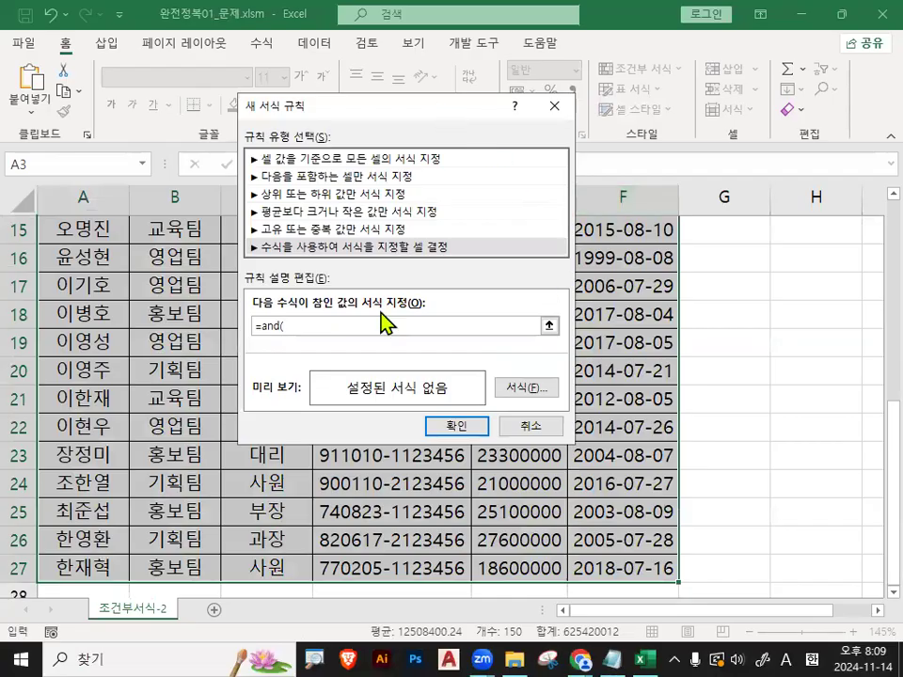
Add the department condition $B3="기획팀" to the rule formula, referencing the first department cell with only its column fixed
drag(436, 113, 557, 291)
scroll(111, 322, up, 5)
click(171, 289)
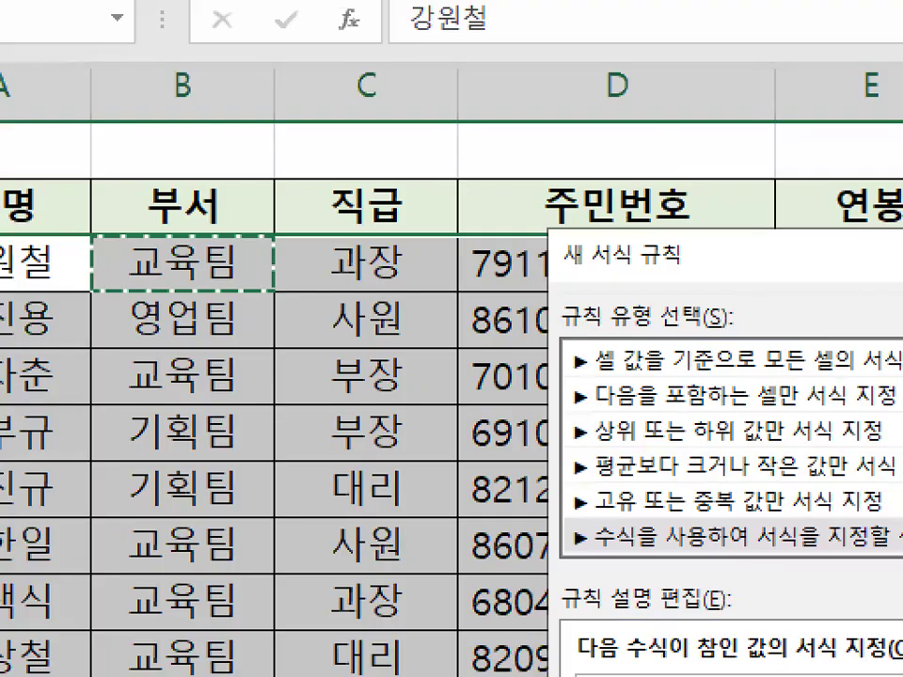
mouse_move(200, 293)
mouse_down()
mouse_move(149, 291)
mouse_move(200, 290)
mouse_up()
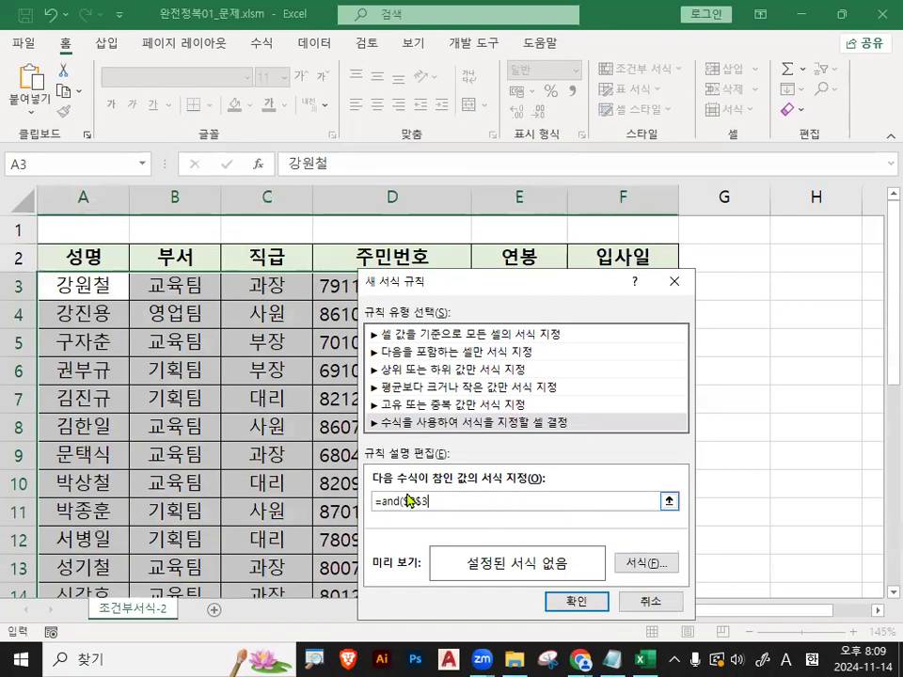
key(F4)
key(F4)
text(=)
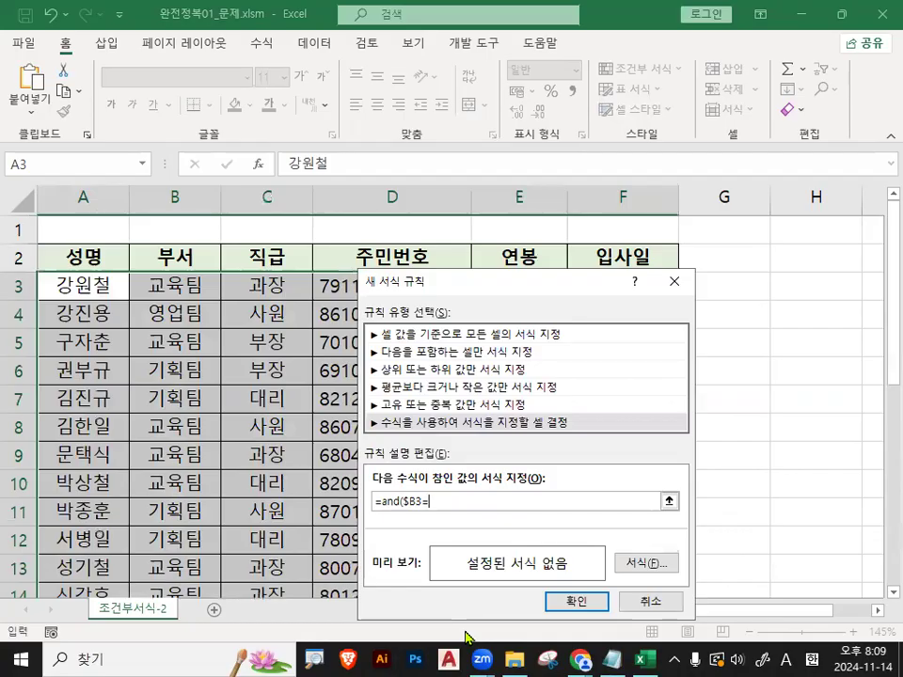
text("기획팀)
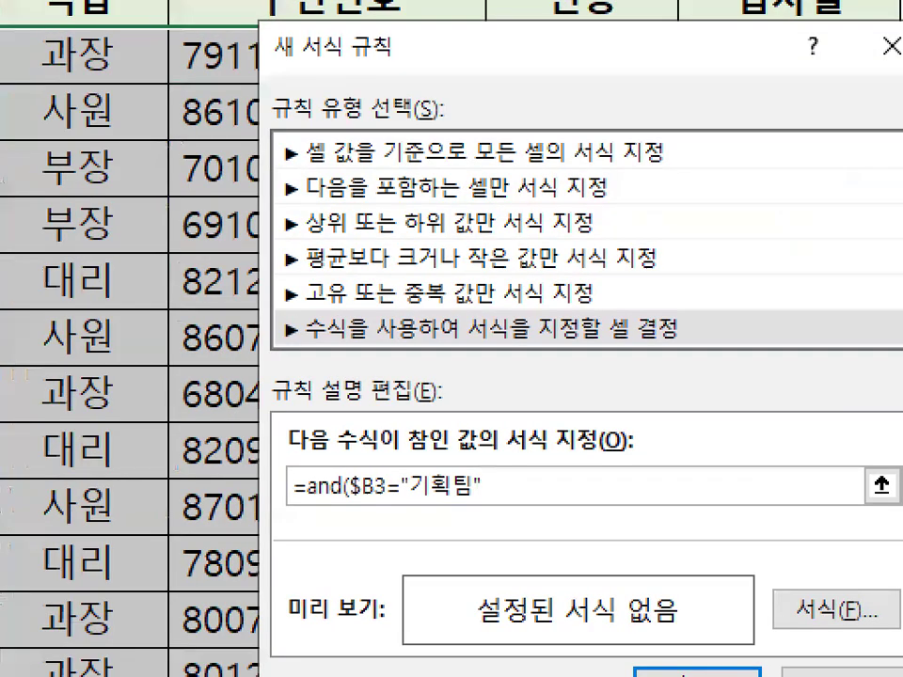
drag(338, 513, 506, 509)
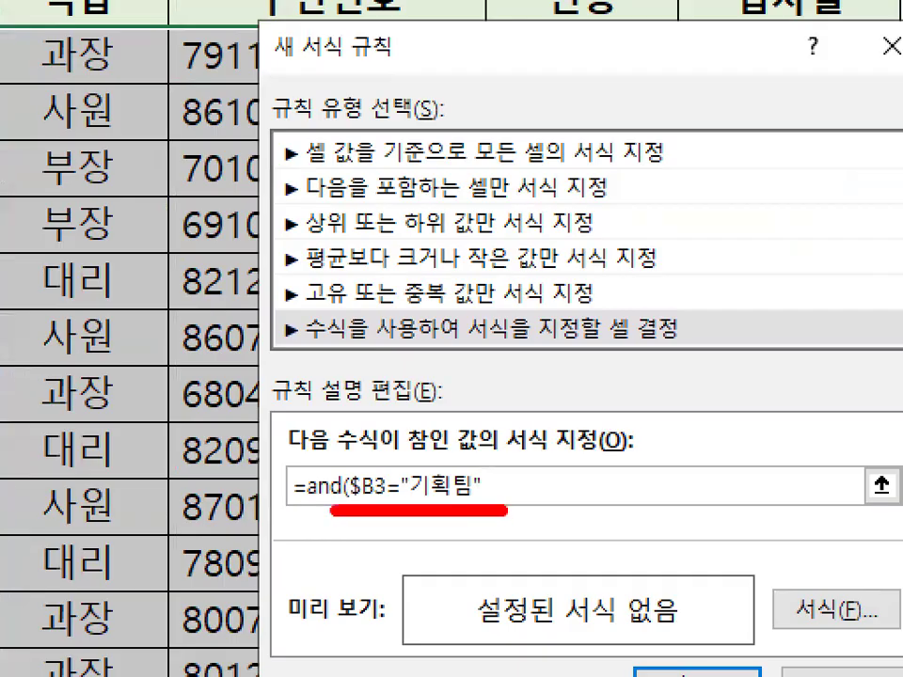
mouse_move(346, 421)
mouse_down()
mouse_move(356, 447)
mouse_move(457, 353)
mouse_up()
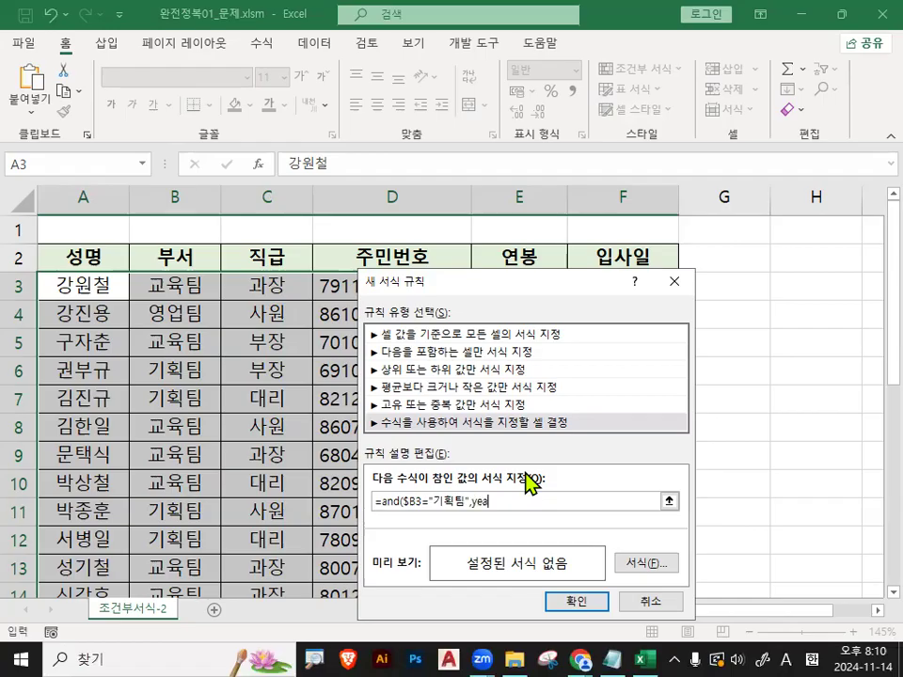
Complete the rule formula with the condition year(today())-year($F3)>5), keeping only the column of the hire-date reference fixed
text(oday())-year()
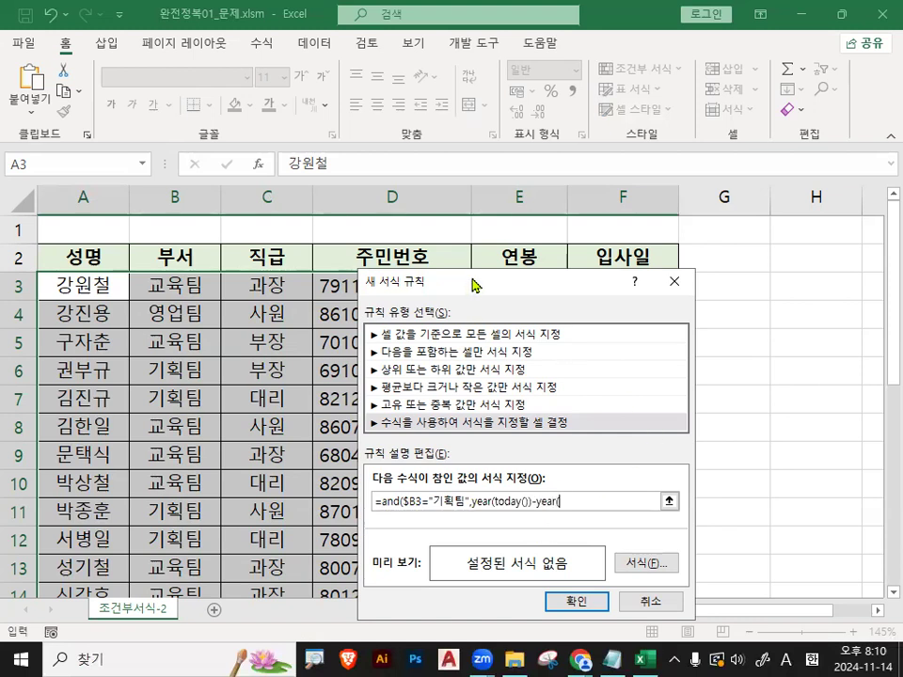
drag(468, 284, 468, 370)
click(593, 287)
drag(620, 287, 624, 282)
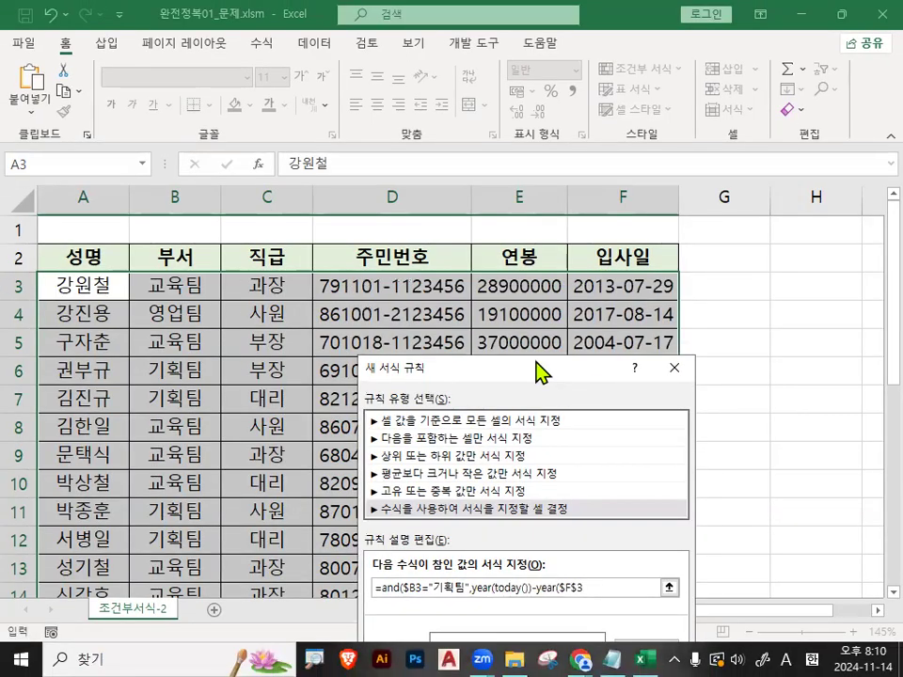
drag(479, 454, 351, 125)
key(F4)
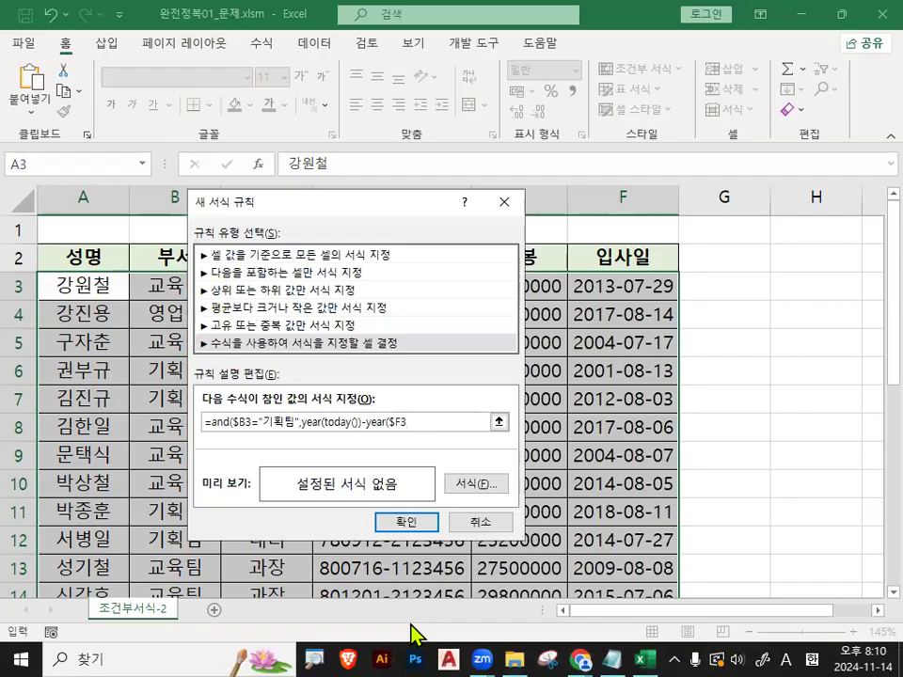
text(>5)
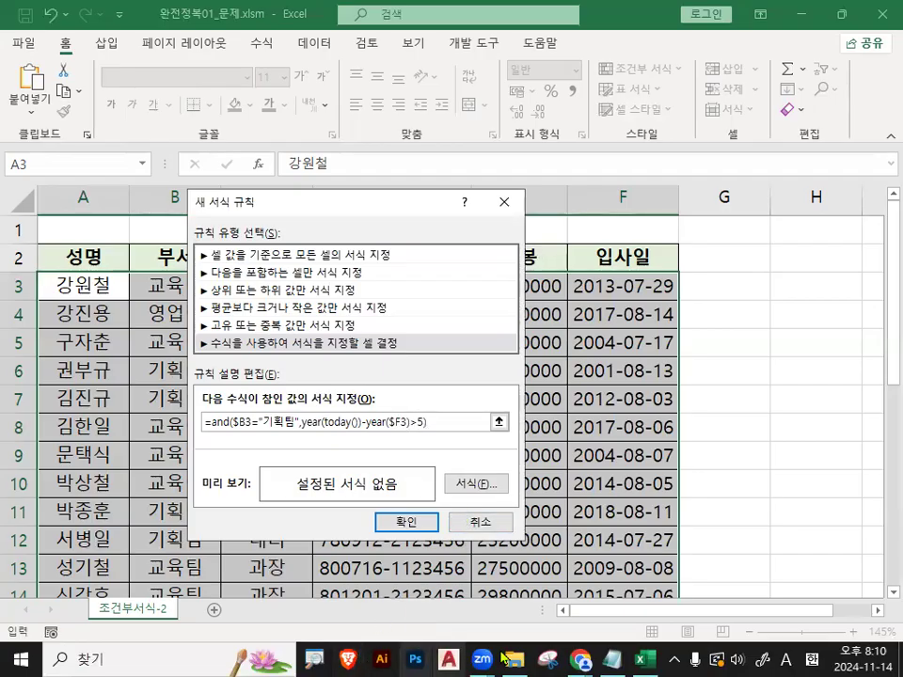
Switch to the Notepad notes and remove the extra blank lines above the =AND($B3="기획팀",YEAR(TODAY())-YEAR($F3)>5) formula, leaving blank lines below it
click(624, 657)
scroll(188, 470, down, 1)
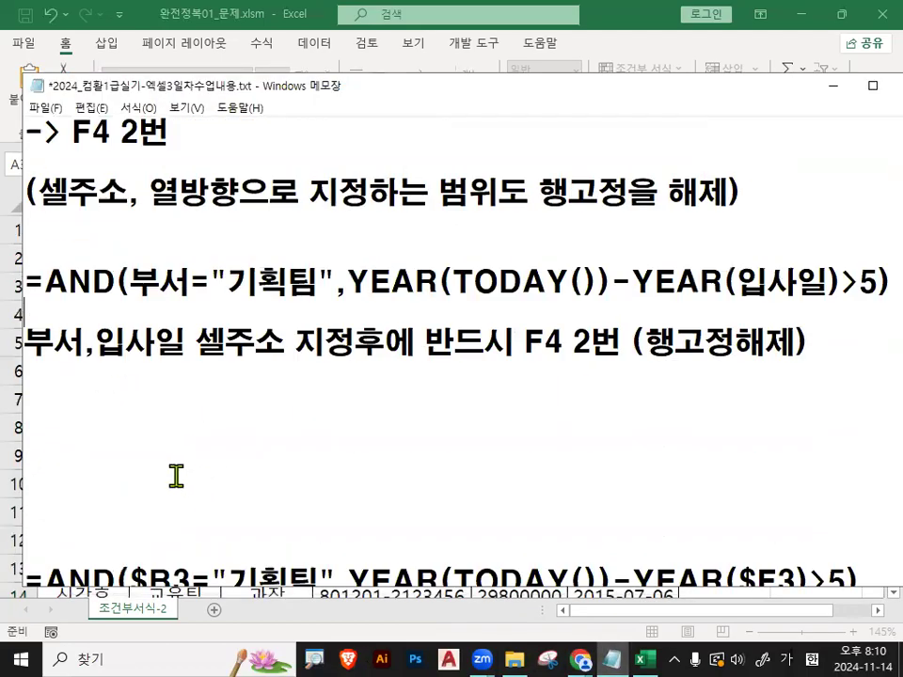
key(Delete)
key(Delete)
key(Delete)
key(Delete)
key(Delete)
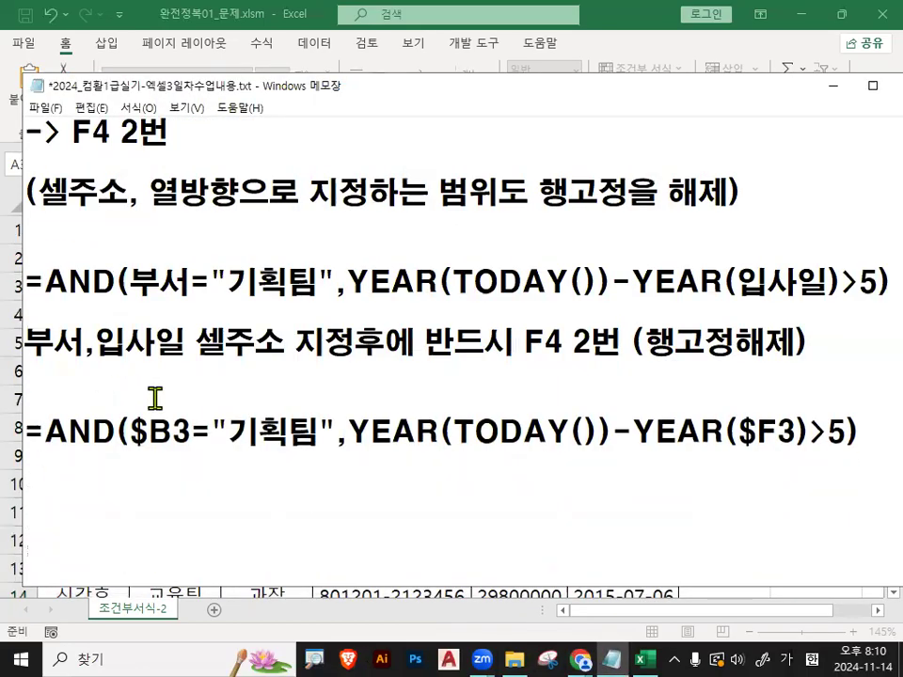
key(Return)
key(Return)
key(Return)
Examine the $B3, $F3 and TODAY() parts of the noted formula and the row-unlocking note, and return to Excel
key(ctrl+2)
drag(133, 452, 177, 452)
drag(737, 450, 791, 449)
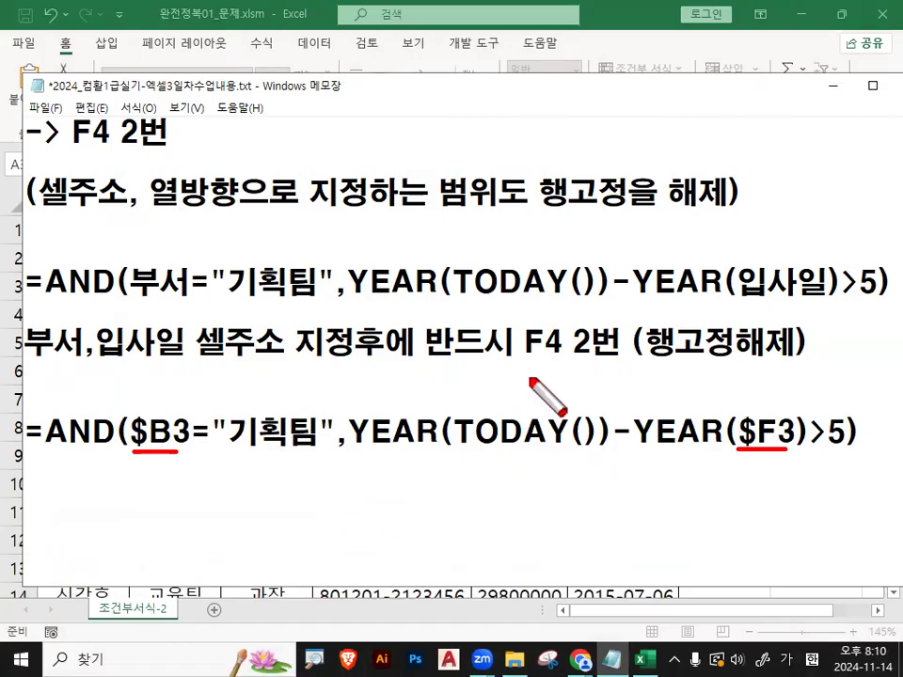
drag(27, 368, 817, 375)
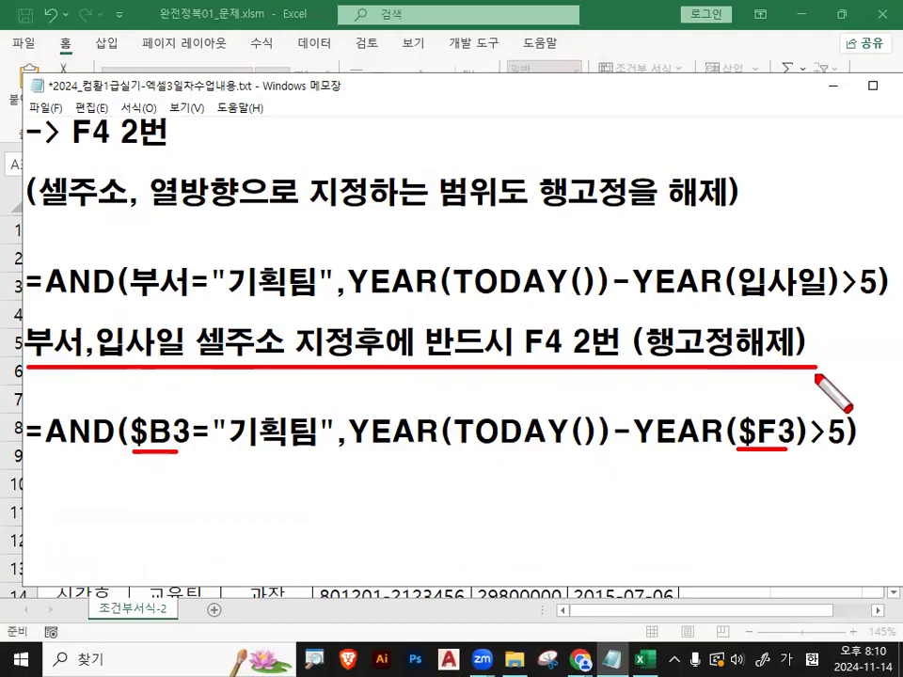
drag(464, 457, 592, 451)
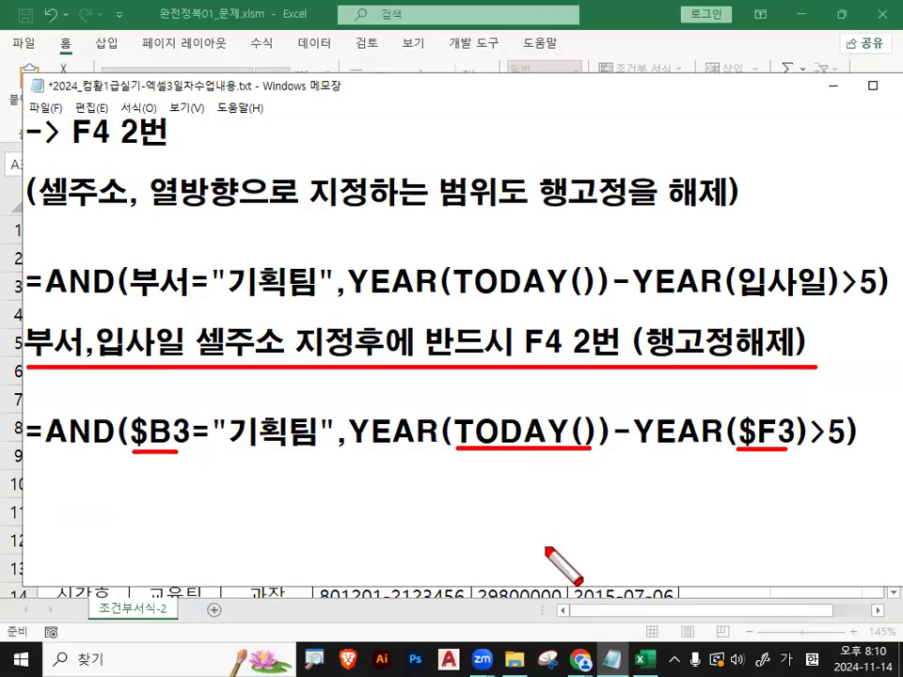
key(Escape)
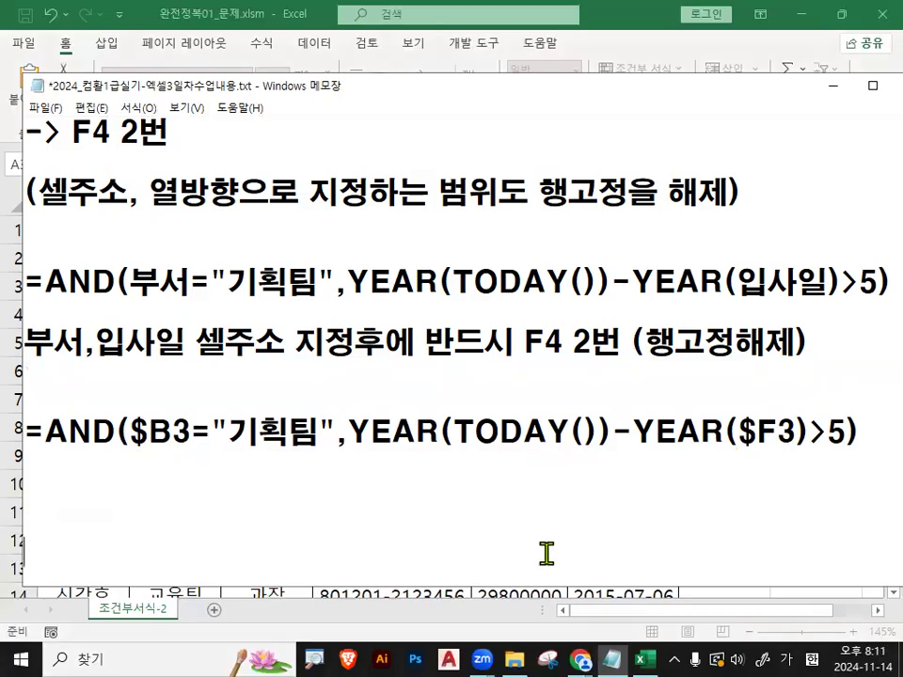
click(831, 90)
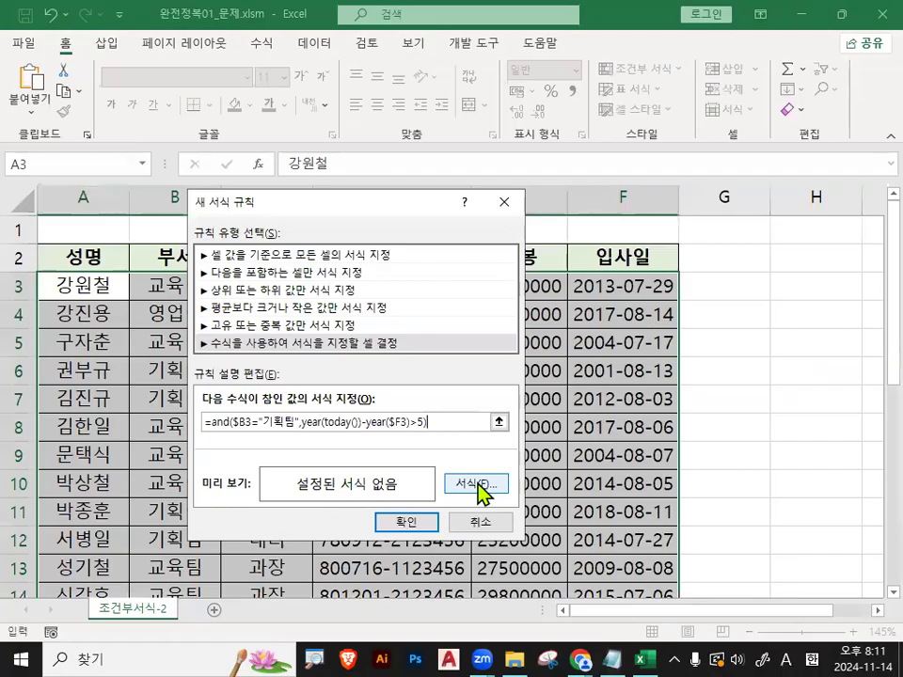
Set the rule's font to bold italic (굵은 기울임꼴) in standard blue and apply the rule to the table
click(478, 484)
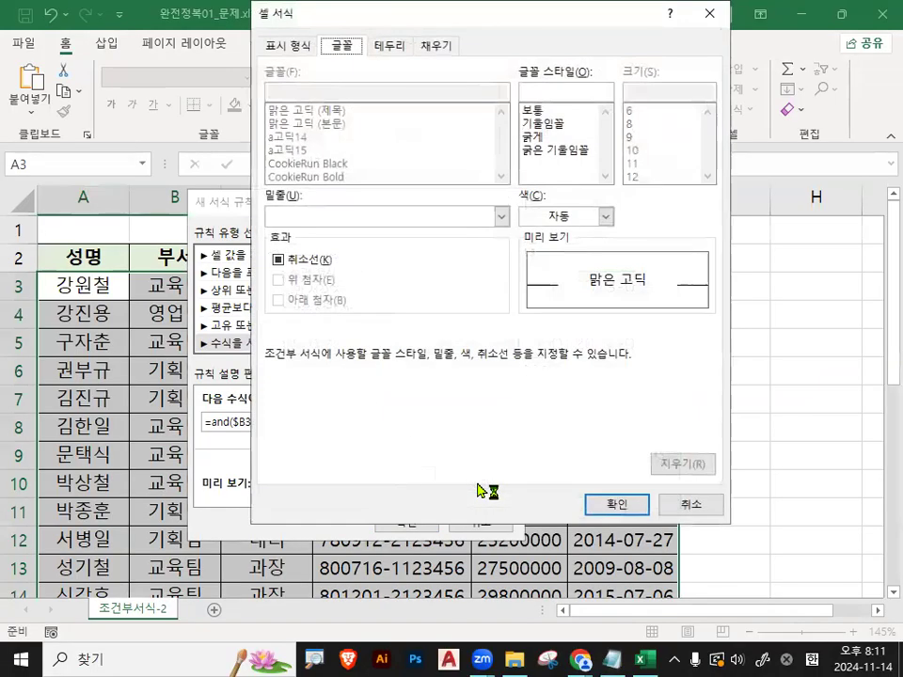
click(562, 149)
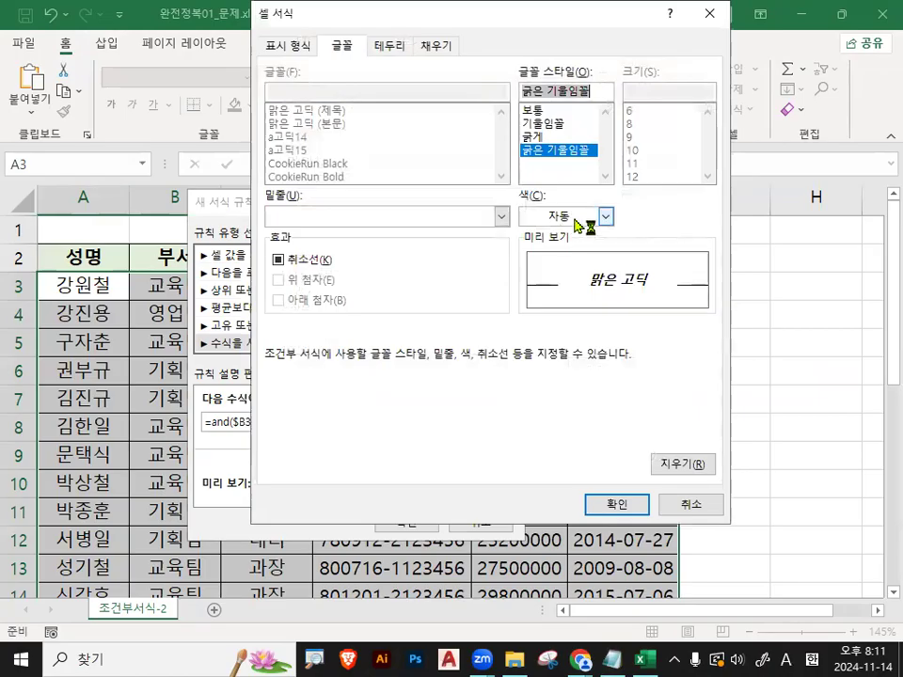
click(605, 216)
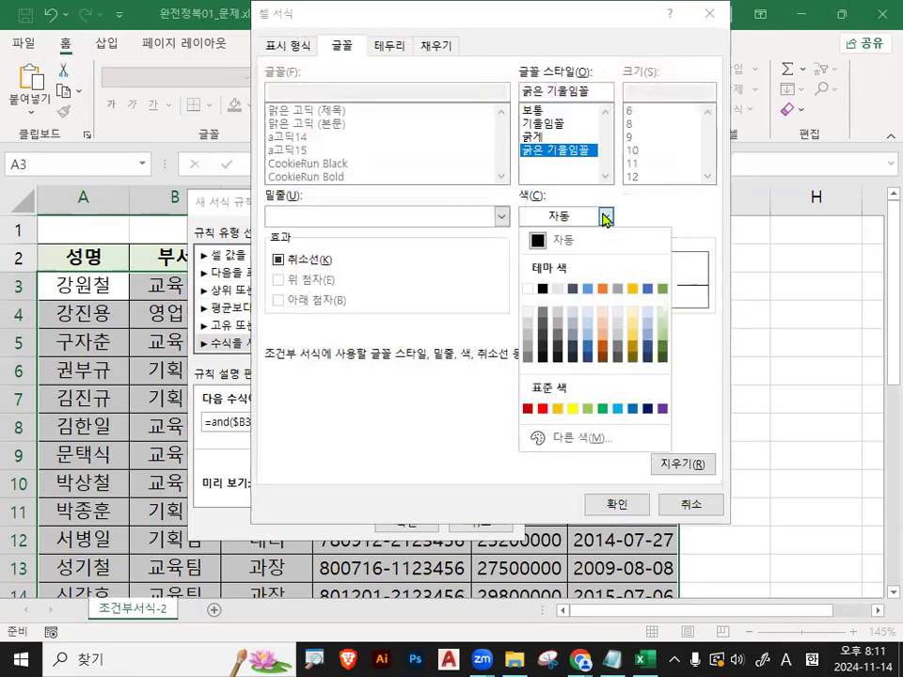
click(633, 410)
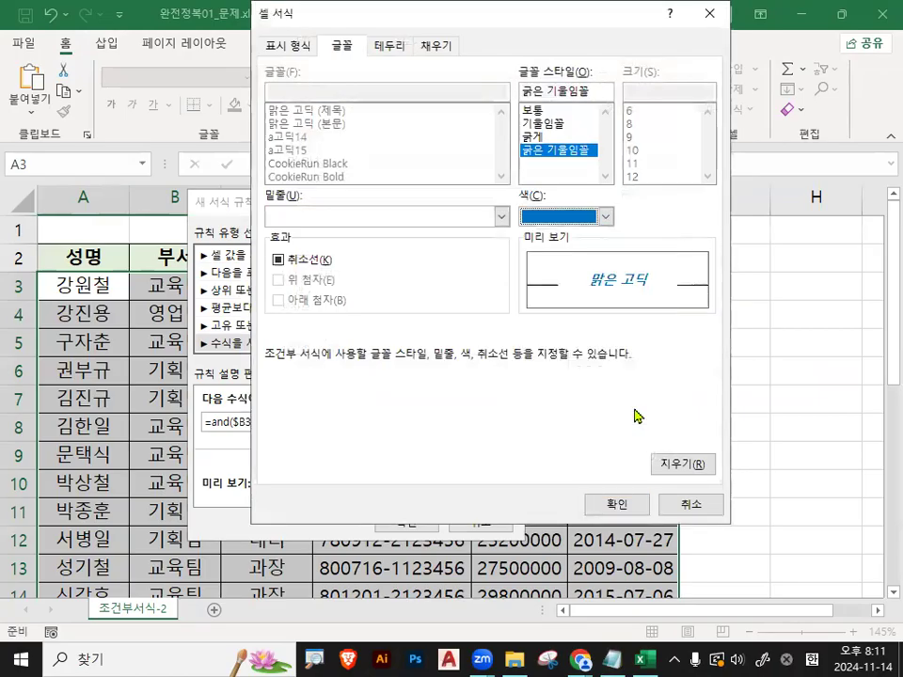
click(607, 508)
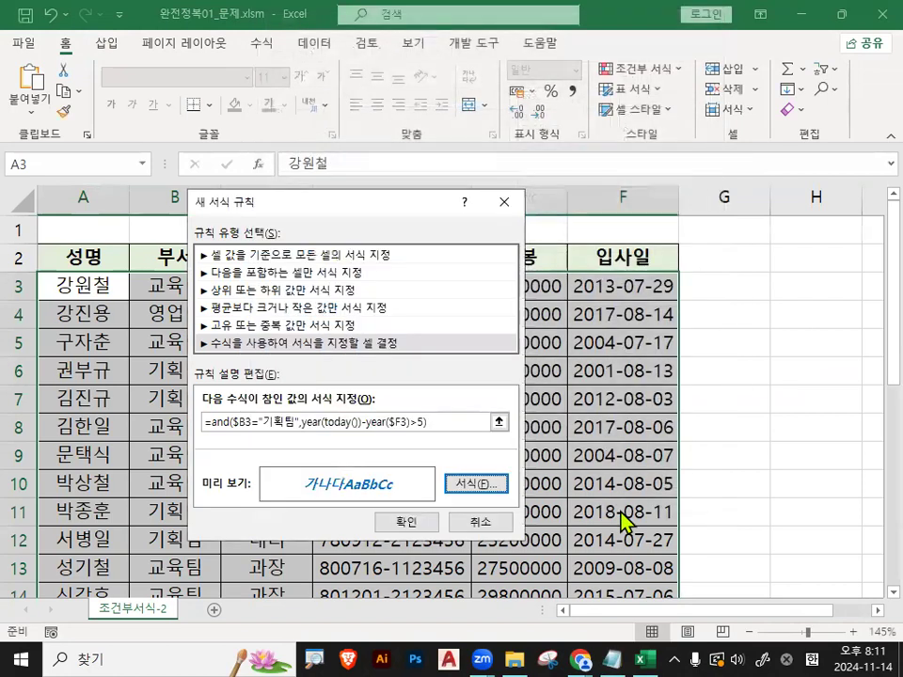
click(414, 525)
click(365, 350)
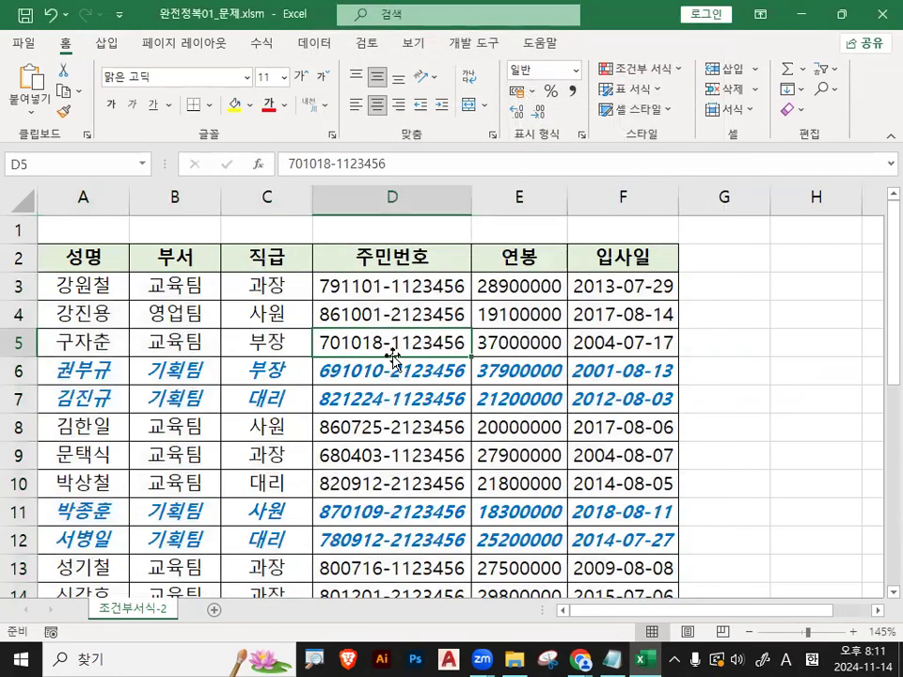
Check down the table which rows have received the blue bold italic formatting
click(88, 367)
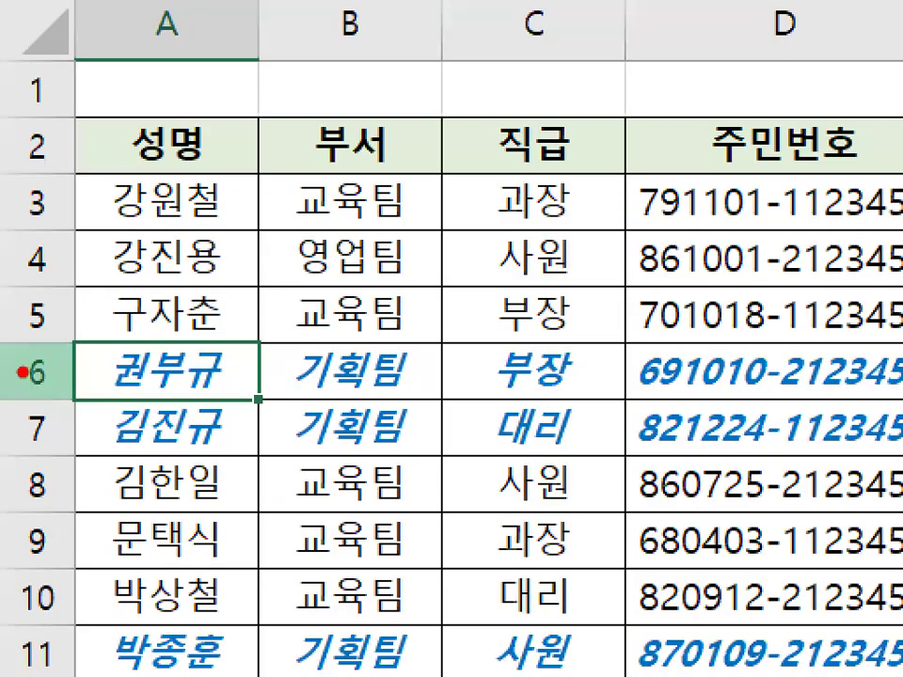
mouse_move(61, 384)
mouse_down()
mouse_move(5, 381)
mouse_move(54, 350)
mouse_move(59, 381)
mouse_move(7, 353)
mouse_move(64, 382)
mouse_move(13, 390)
mouse_move(62, 353)
mouse_up()
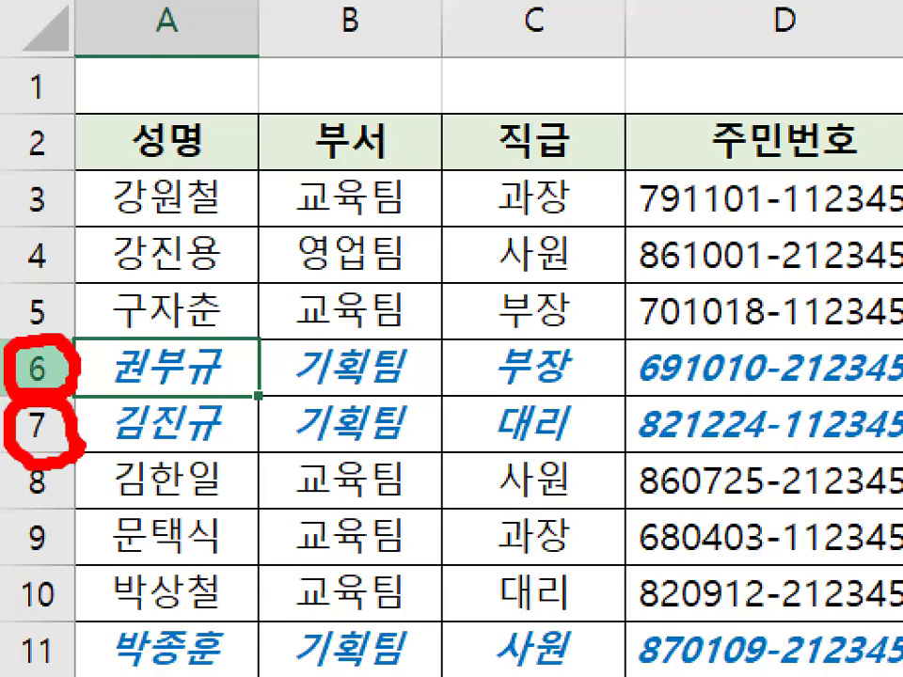
scroll(131, 440, down, 1)
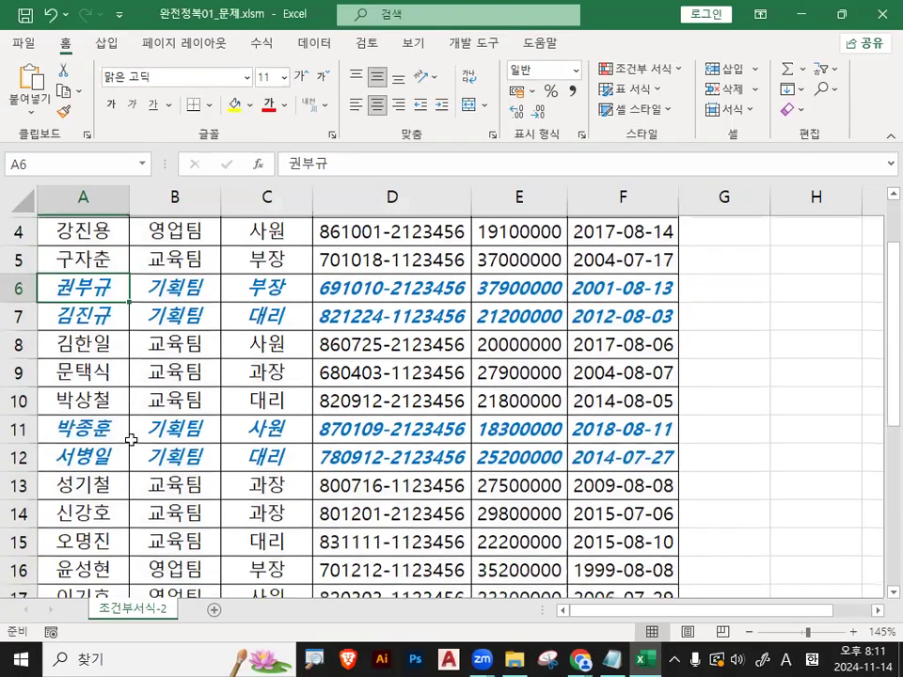
mouse_move(41, 432)
mouse_down()
mouse_move(33, 439)
mouse_move(30, 421)
mouse_up()
drag(82, 482, 41, 447)
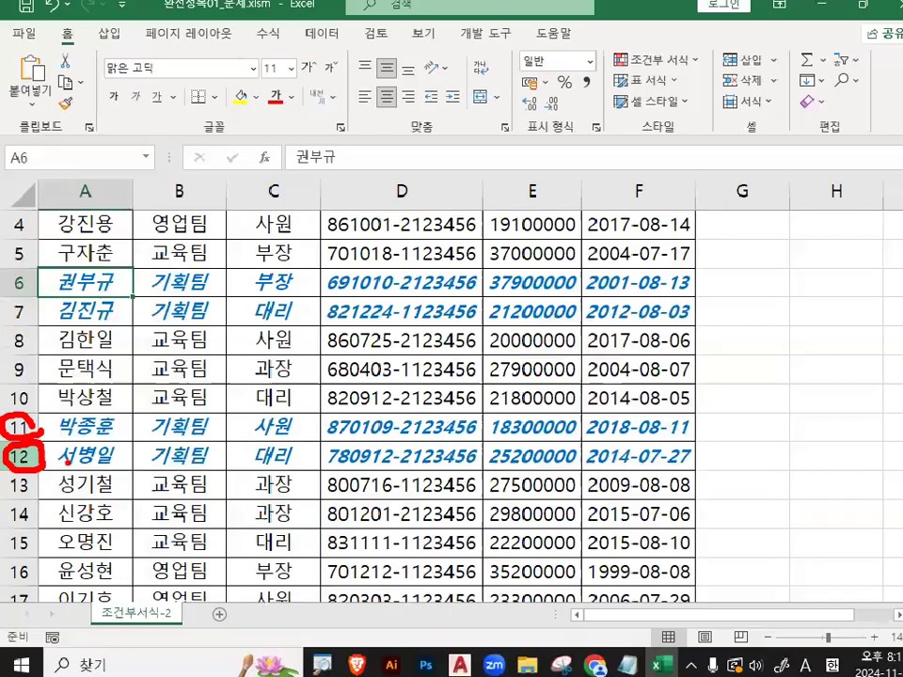
scroll(221, 459, down, 1)
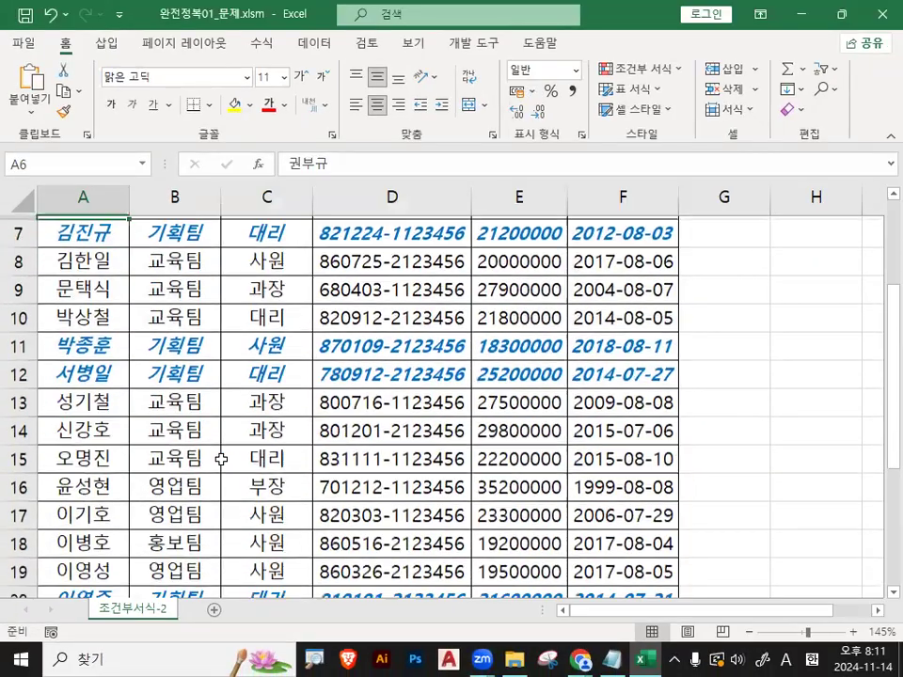
scroll(221, 460, down, 2)
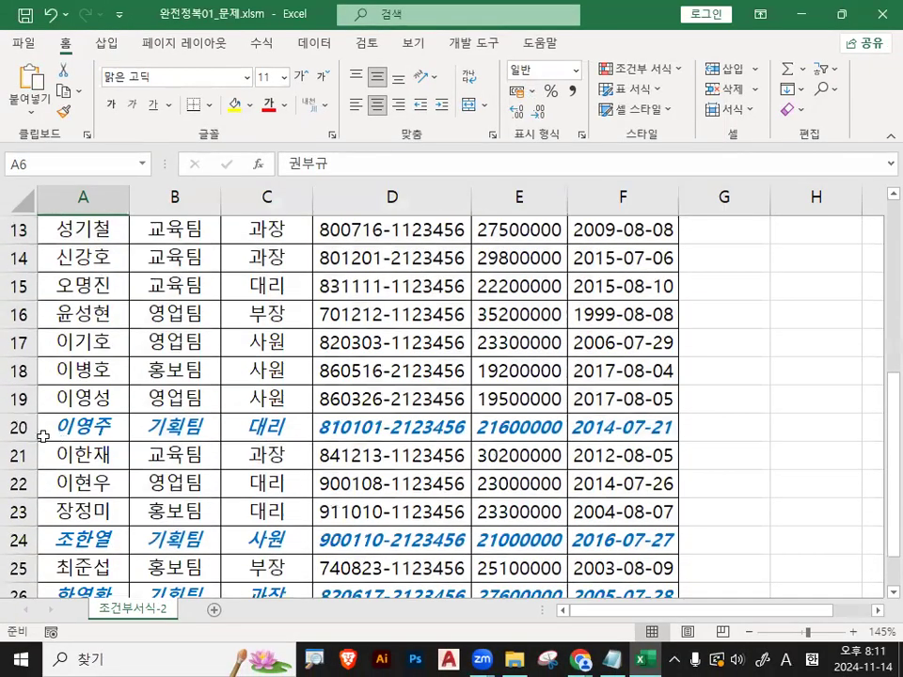
Check the formatted 기획팀 rows 20, 24 and 26, and return to the start of the table
click(17, 427)
scroll(115, 487, down, 1)
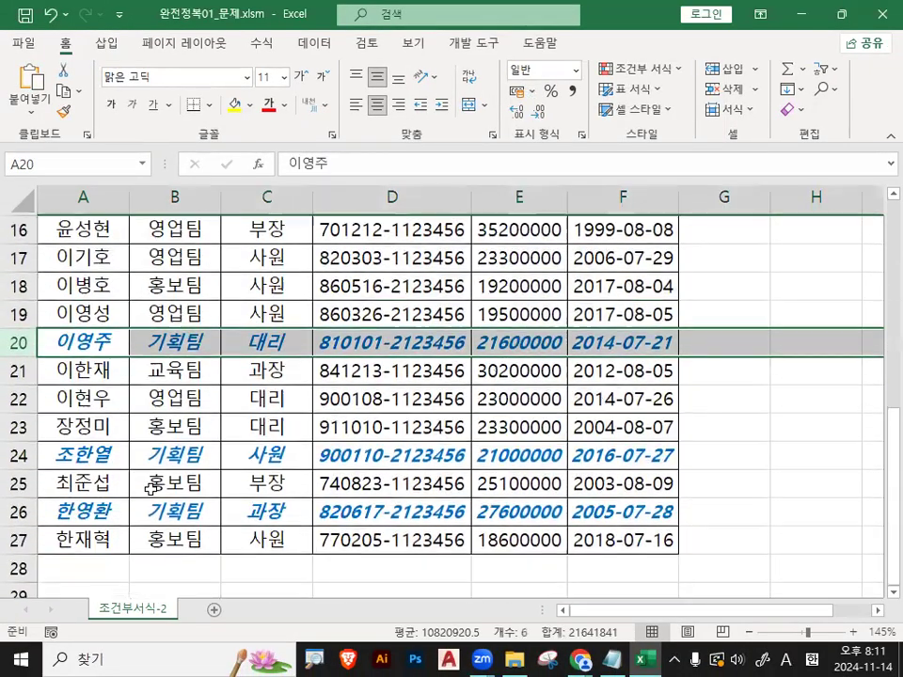
click(19, 455)
click(15, 510)
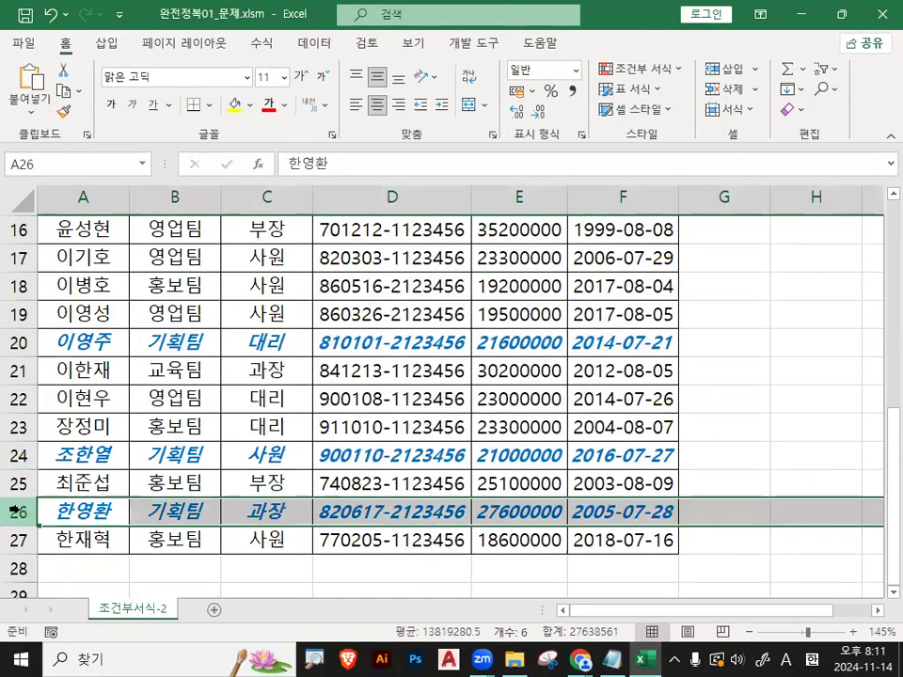
click(179, 371)
scroll(238, 524, up, 5)
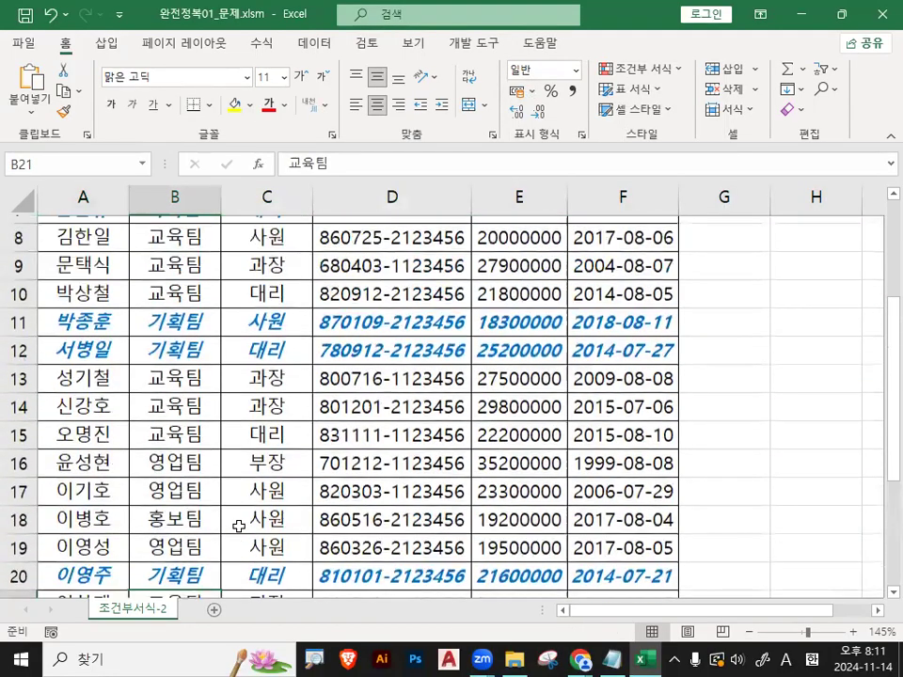
click(246, 326)
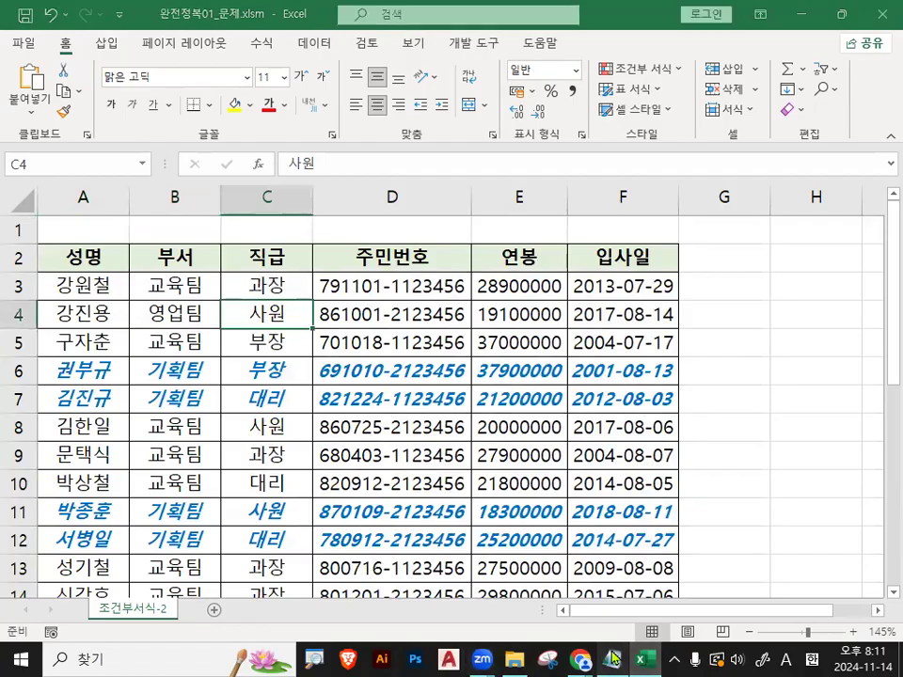
Switch to the Notepad notes and review the $B3 and $F3 references in the =AND($B3="기획팀",YEAR(TODAY())-YEAR($F3)>5) formula
key(alt+Tab)
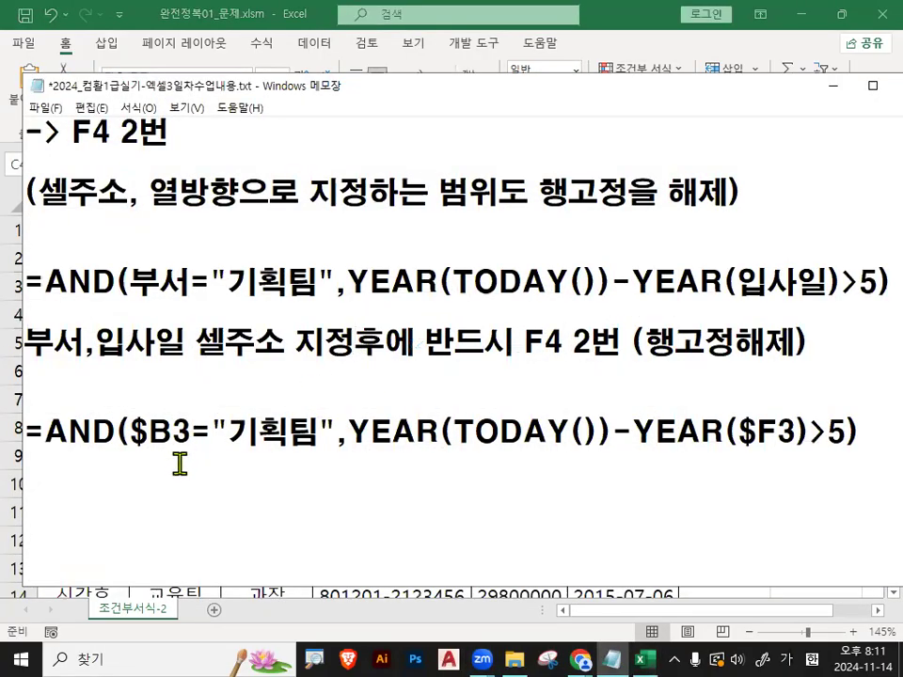
drag(132, 462, 852, 461)
key(Escape)
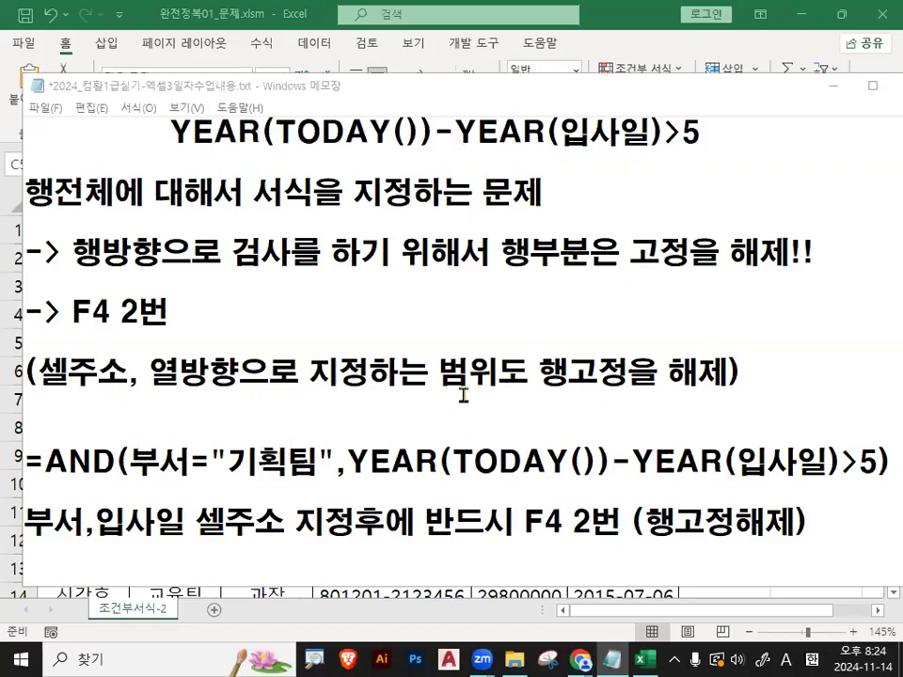
click(464, 396)
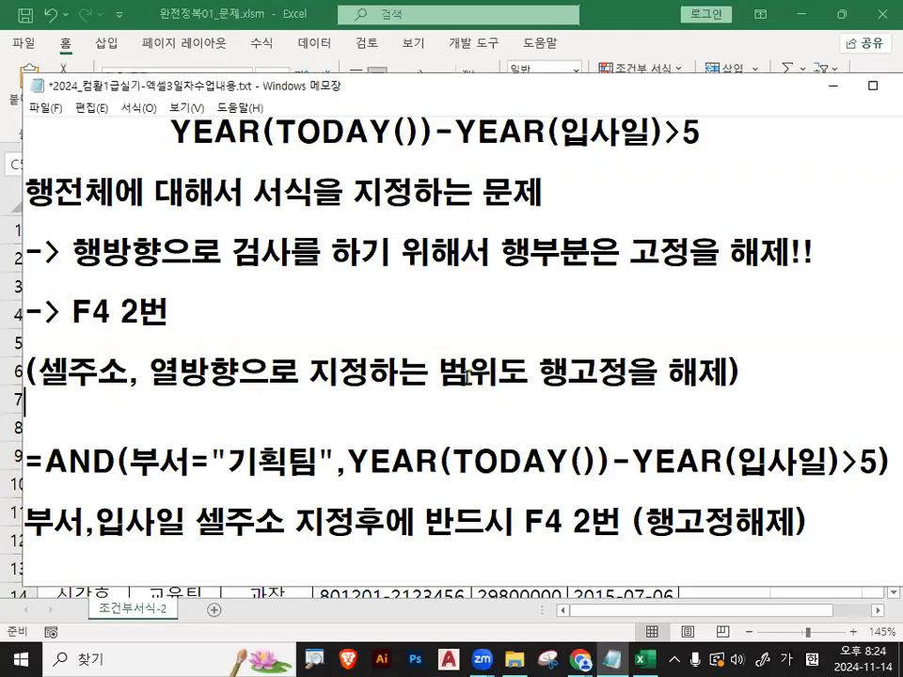
scroll(468, 376, down, 1)
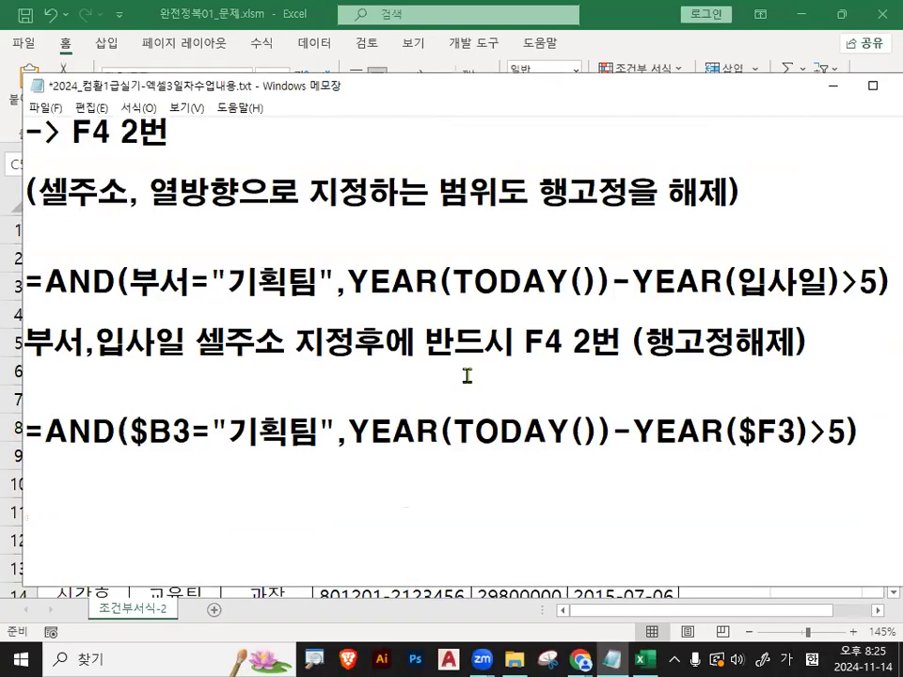
scroll(466, 376, down, 1)
drag(129, 340, 195, 342)
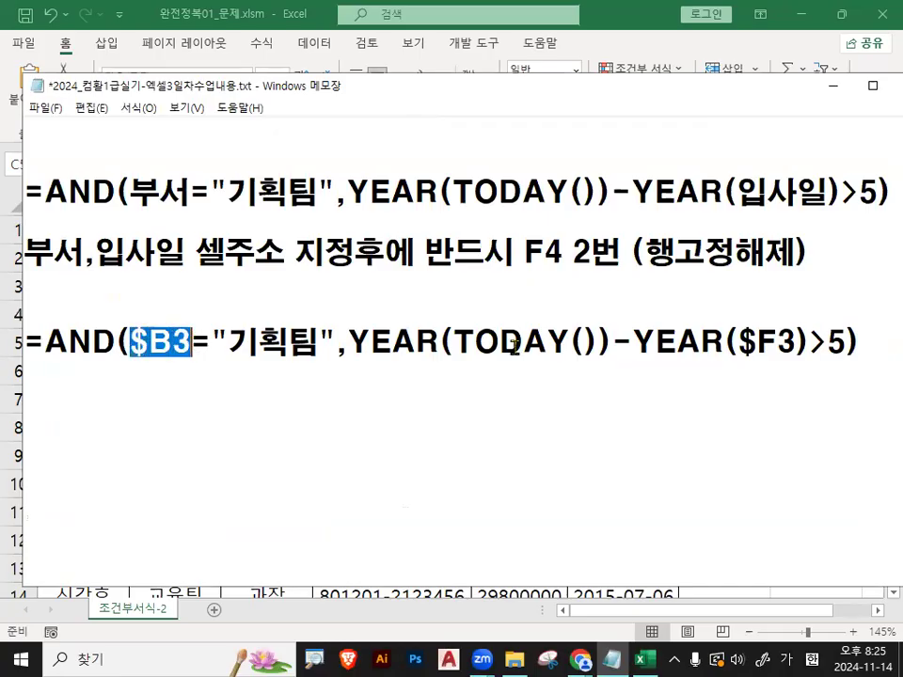
drag(738, 340, 798, 343)
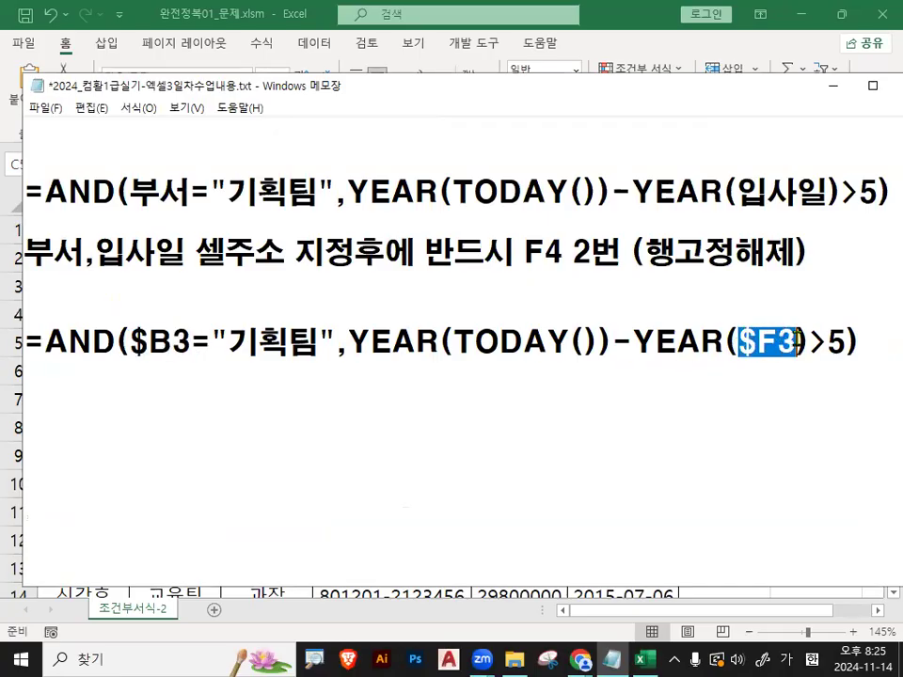
click(195, 393)
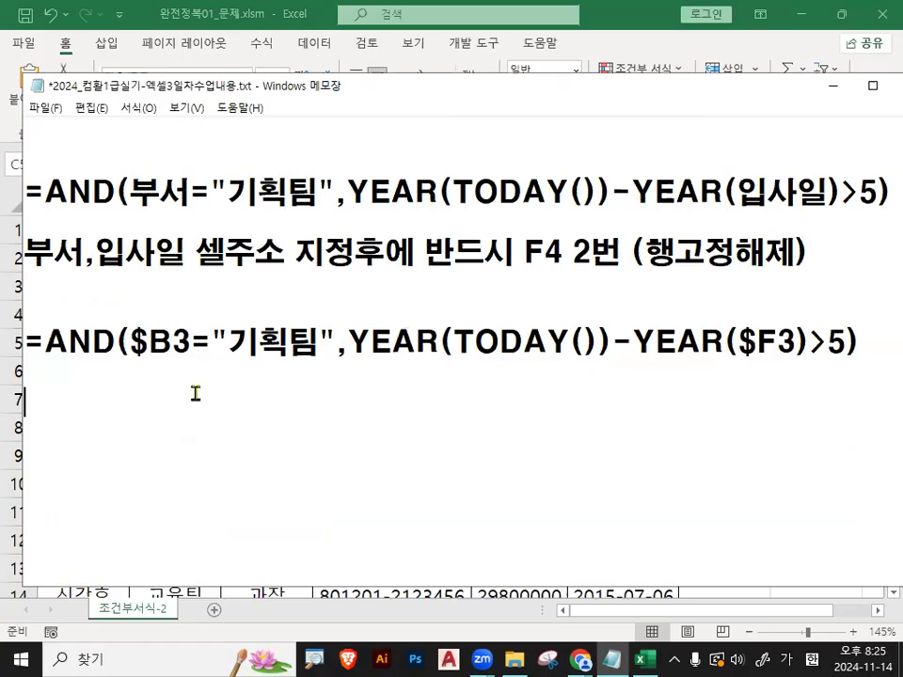
click(263, 338)
drag(584, 98, 567, 55)
click(212, 390)
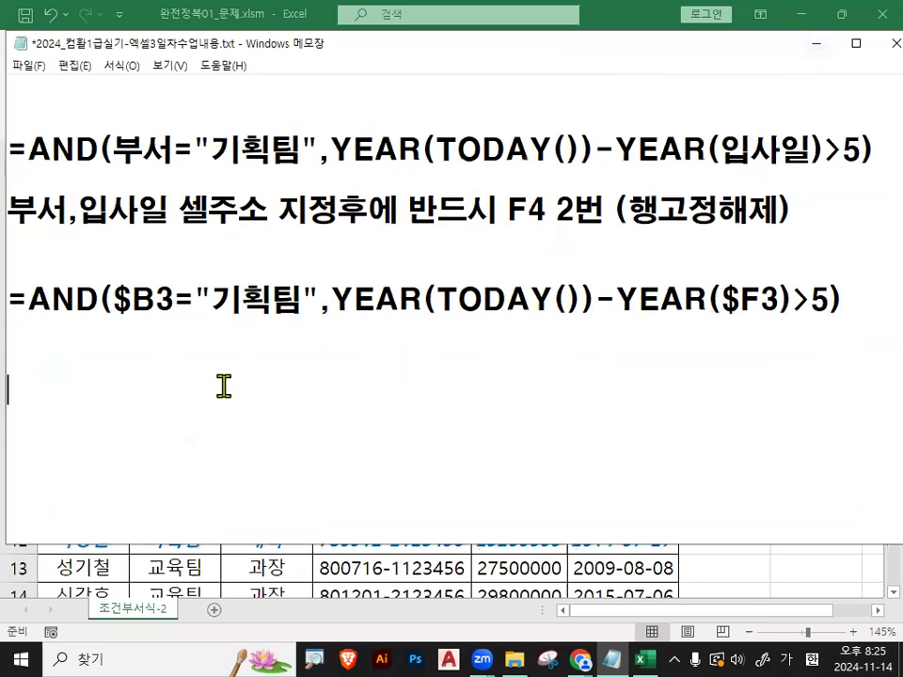
Return to Excel and close the 완전정복01_문제.xlsm workbook without saving the changes
click(817, 45)
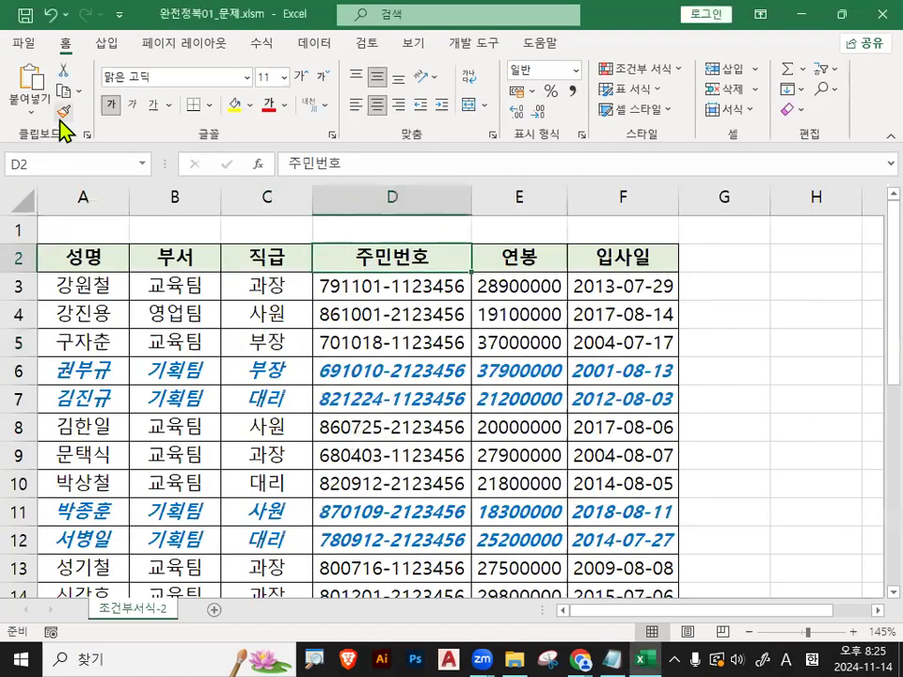
click(24, 44)
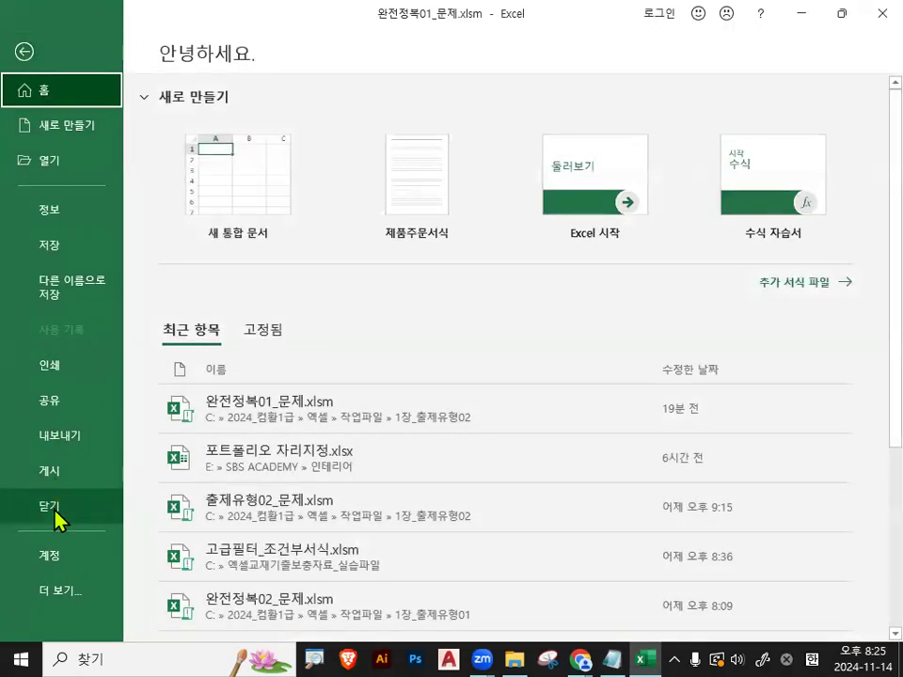
click(49, 506)
click(478, 371)
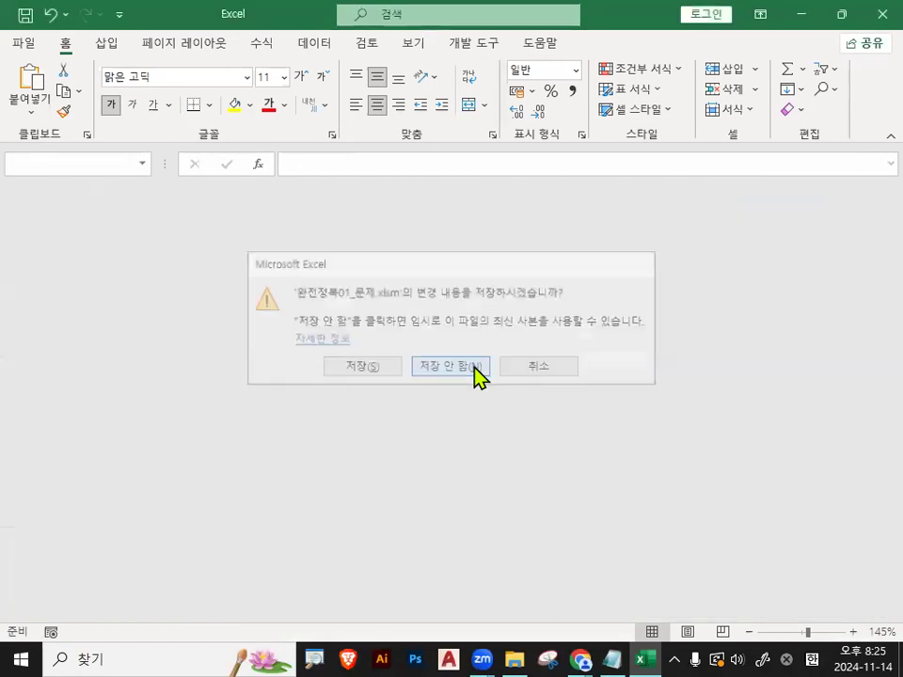
Browse for a workbook to open and go to local disk C:
click(27, 52)
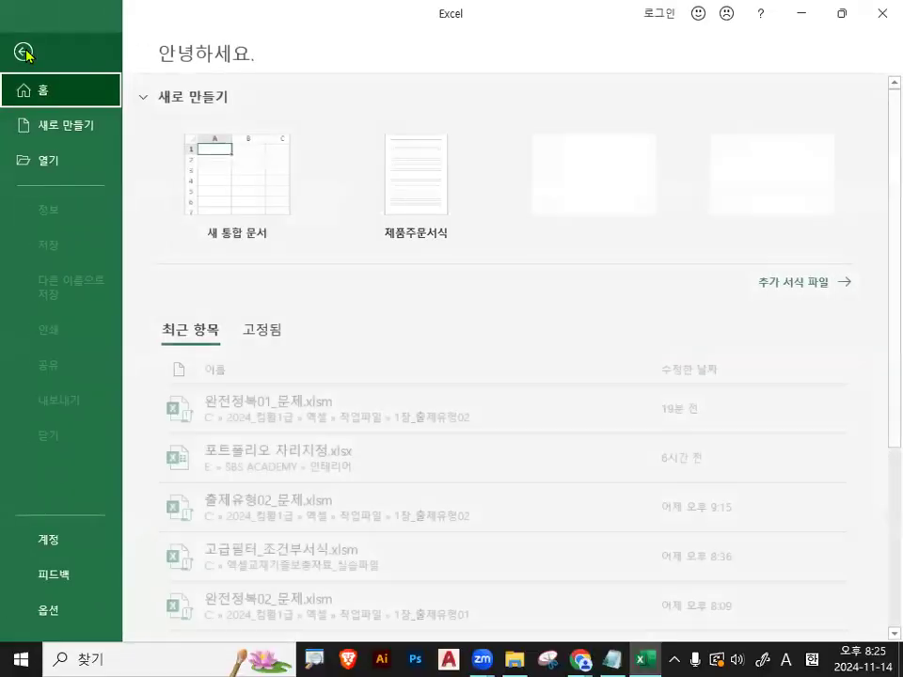
click(87, 175)
click(218, 307)
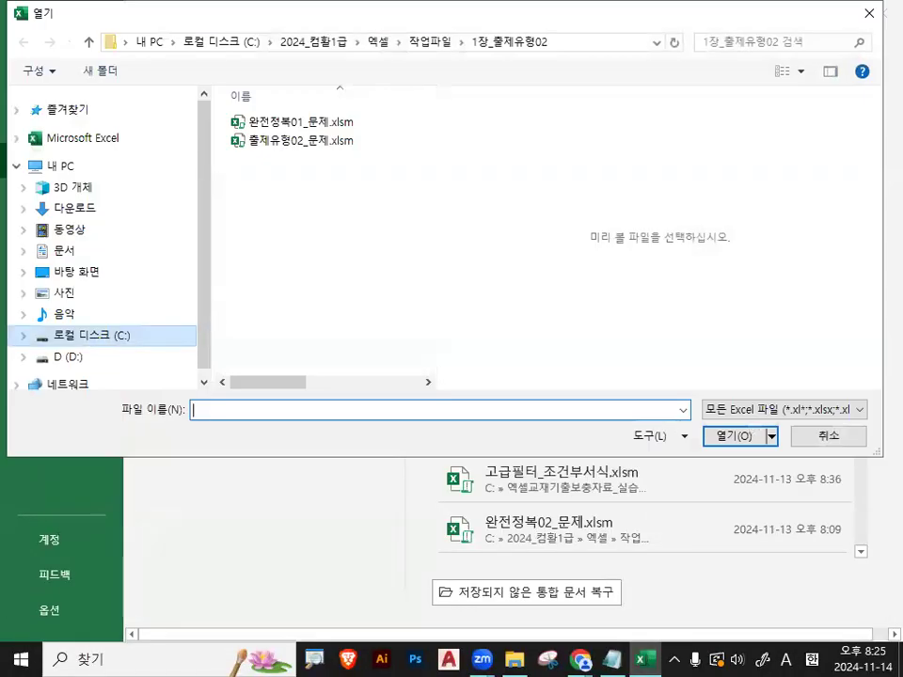
key(ctrl+1)
click(115, 337)
mouse_move(189, 337)
mouse_down()
mouse_move(121, 351)
mouse_move(181, 338)
mouse_up()
key(Escape)
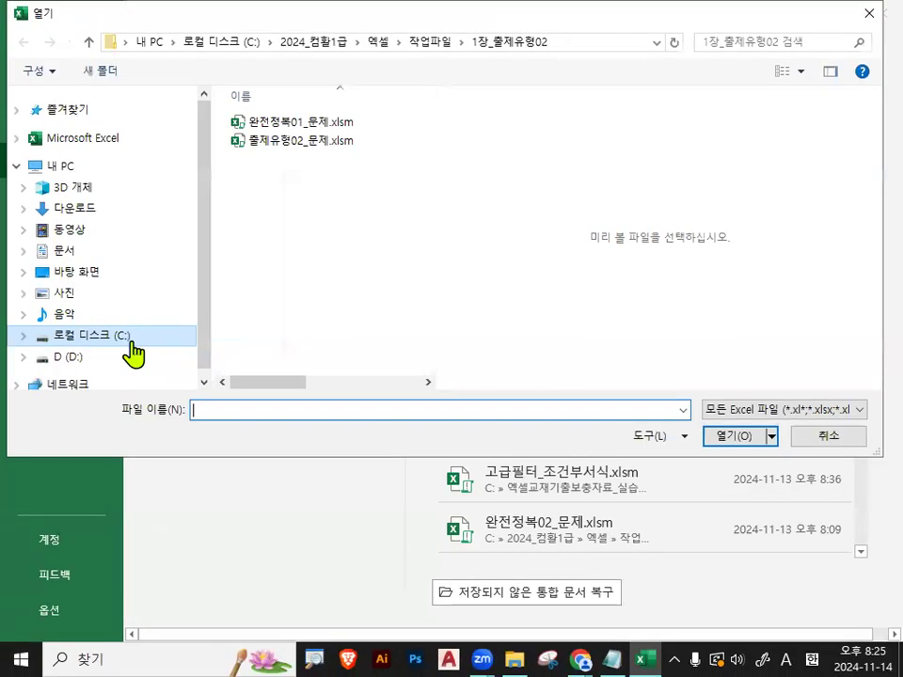
click(124, 338)
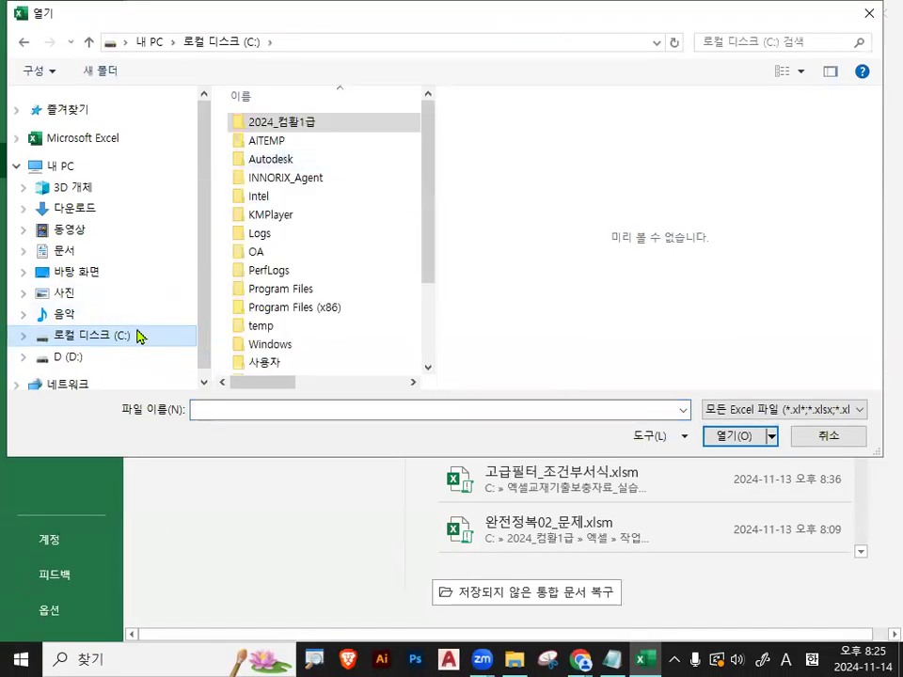
Open the 엑셀교재기출보충자료_실습파일 folder on drive C:
drag(432, 258, 427, 326)
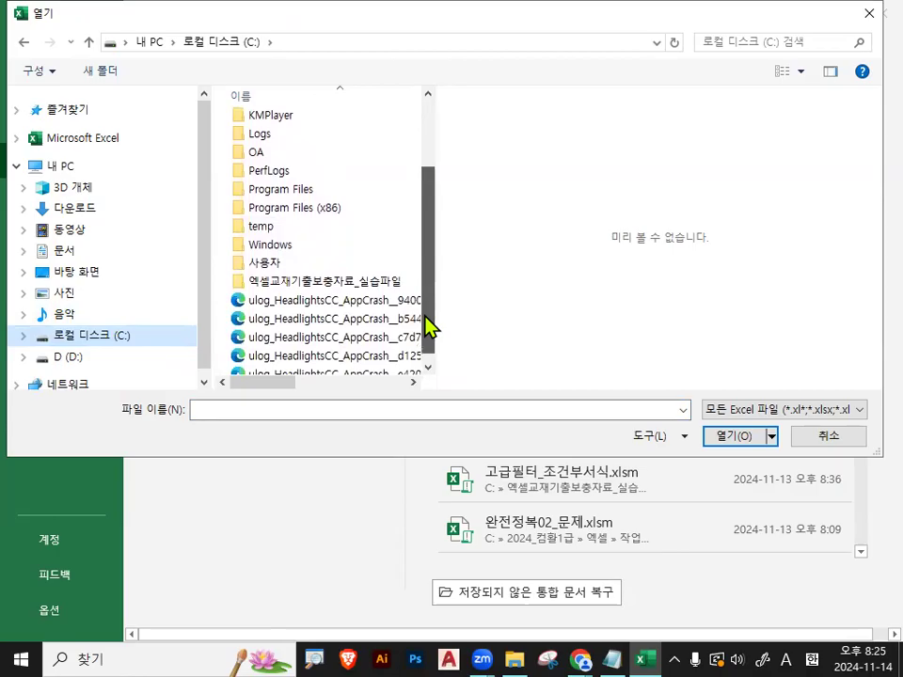
key(ctrl+1)
drag(153, 305, 457, 304)
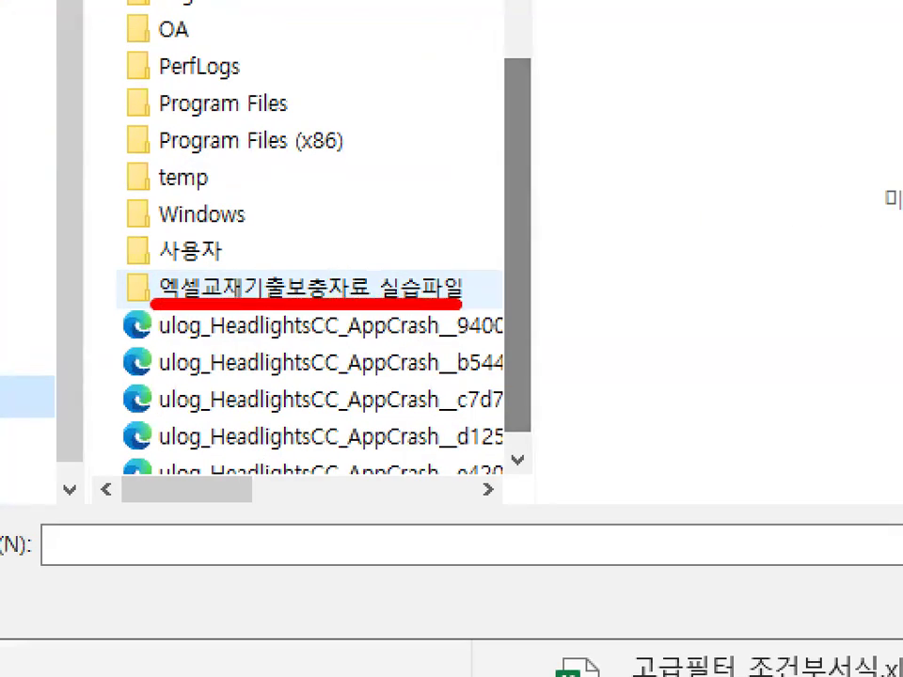
key(Escape)
double_click(395, 293)
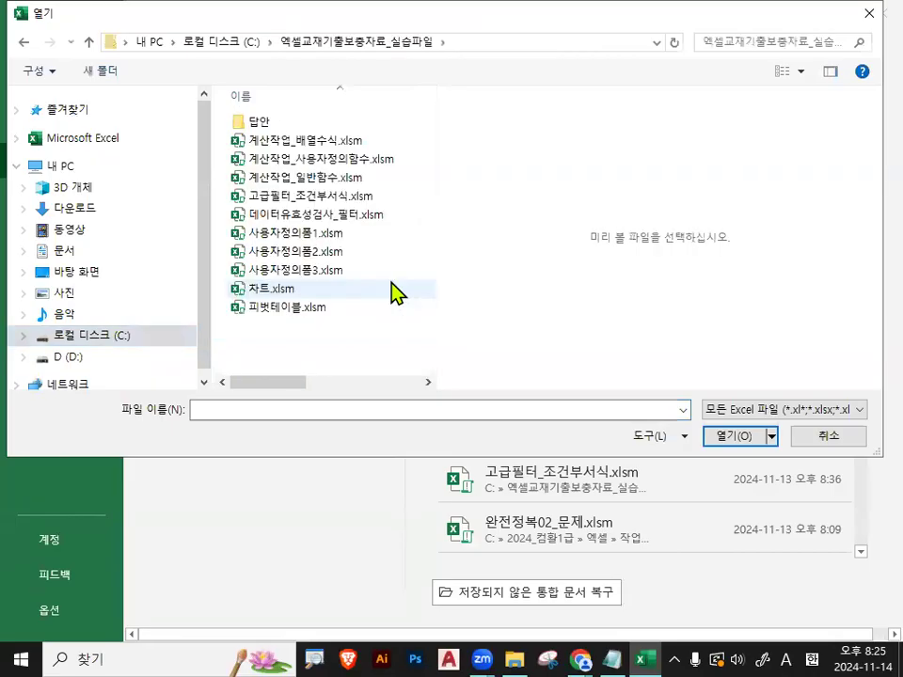
Open the 고급필터_조건부서식.xlsm workbook from the practice folder
key(ctrl+1)
click(281, 164)
drag(212, 252, 435, 256)
key(Escape)
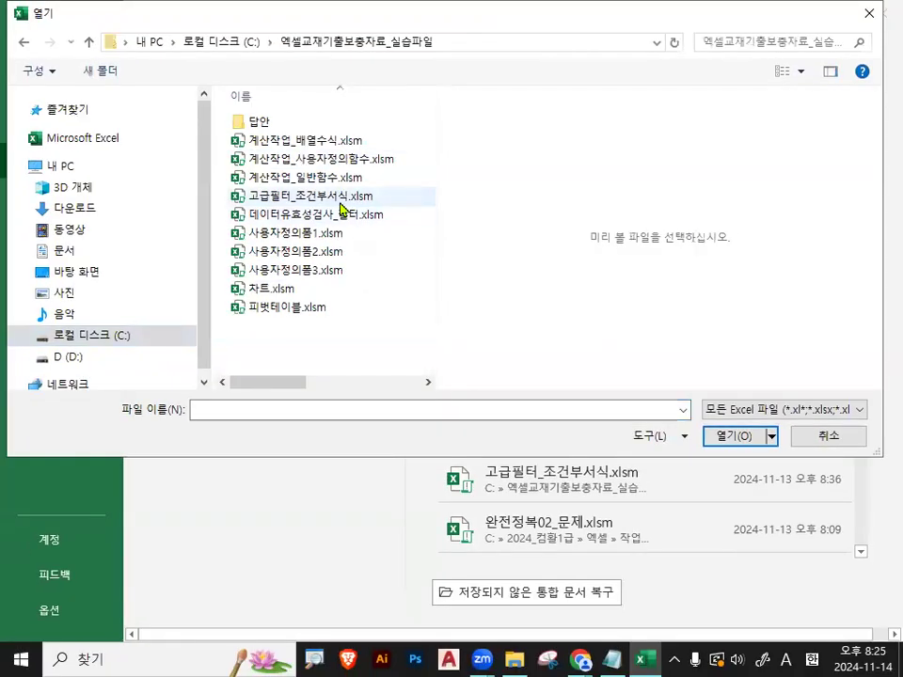
double_click(343, 206)
Examine the 고급필터_조건부서식1 sheet and its [표1] table of monthly values by branch
click(229, 348)
key(ctrl+1)
mouse_move(207, 630)
mouse_down()
mouse_move(89, 639)
mouse_move(222, 627)
mouse_up()
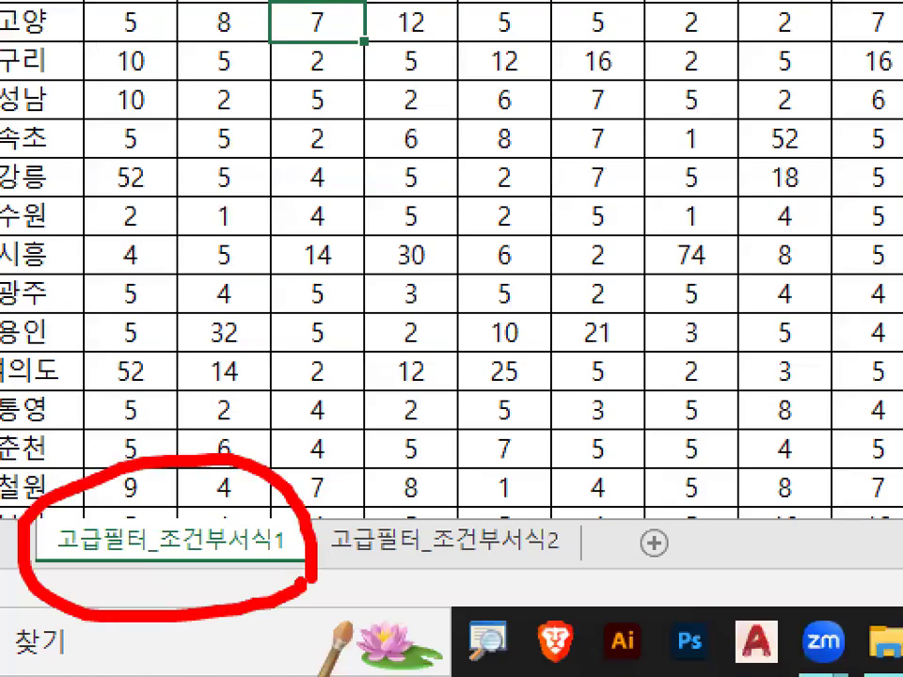
mouse_move(210, 272)
mouse_down()
mouse_move(233, 344)
mouse_move(348, 163)
mouse_up()
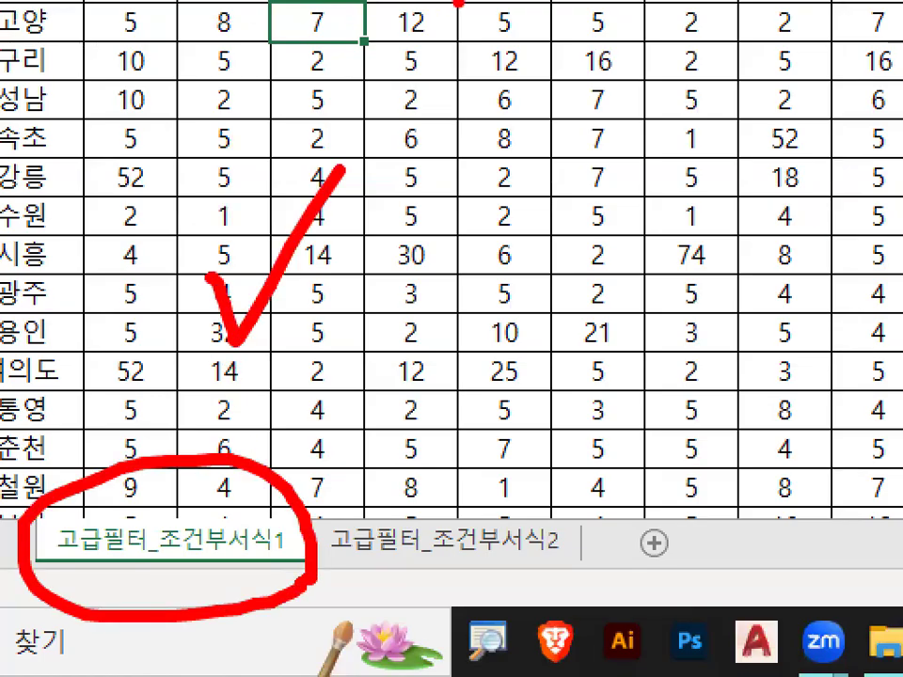
scroll(328, 338, up, 2)
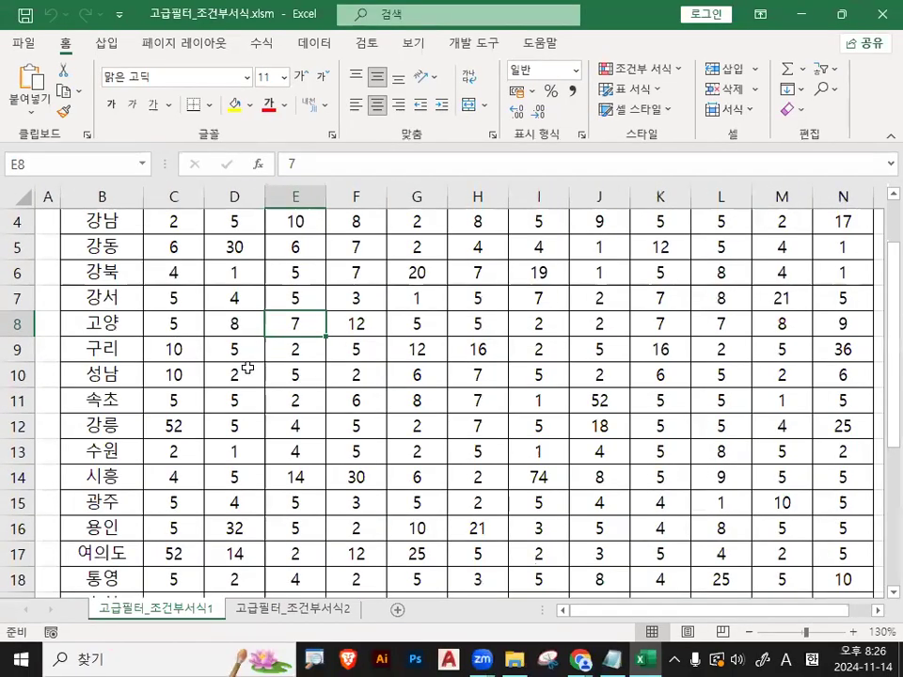
scroll(248, 369, up, 1)
click(17, 195)
click(184, 358)
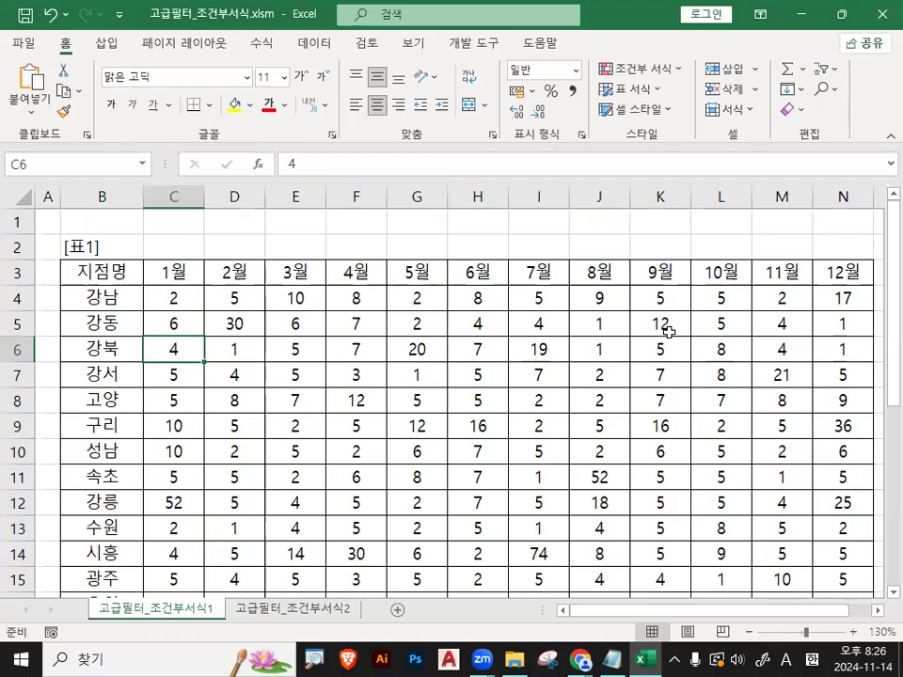
Examine the 8월 values in J4:J28 as the column the condition has to test downward
key(ctrl+1)
mouse_move(631, 304)
mouse_down()
mouse_move(591, 316)
mouse_move(615, 289)
mouse_move(603, 635)
mouse_move(604, 551)
mouse_up()
key(Escape)
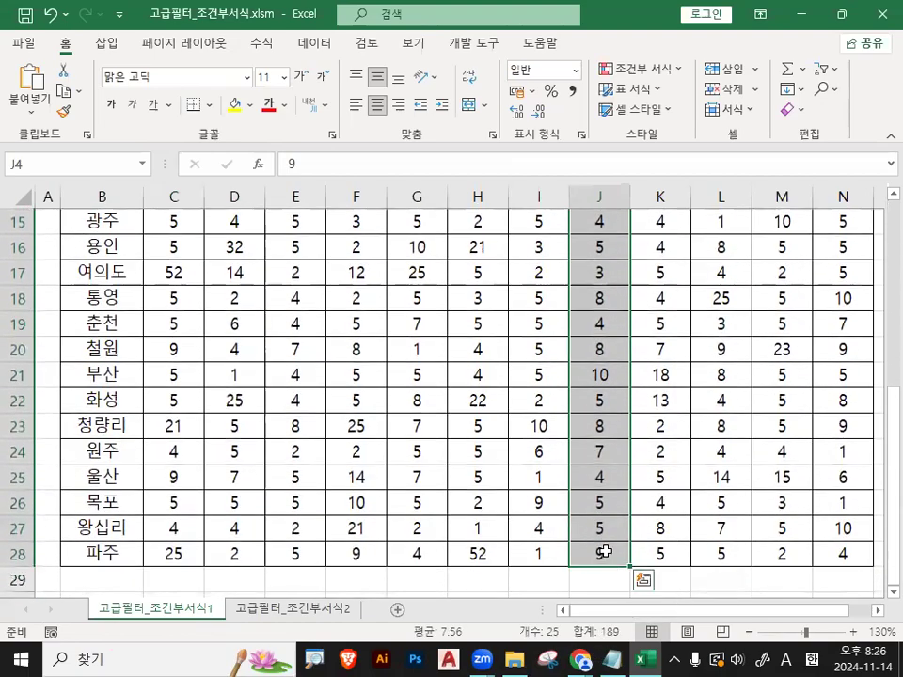
scroll(604, 552, up, 2)
scroll(604, 552, up, 2)
key(ctrl+1)
mouse_move(576, 240)
mouse_down()
mouse_move(543, 439)
mouse_move(637, 301)
mouse_up()
mouse_move(692, 350)
mouse_down()
mouse_move(509, 254)
mouse_move(673, 396)
mouse_up()
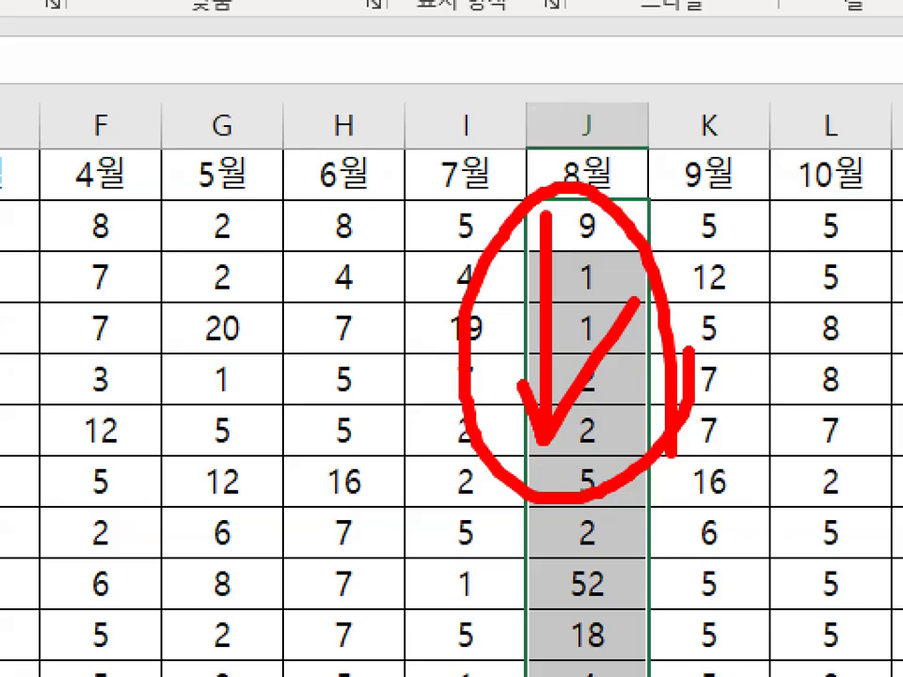
key(Escape)
click(604, 243)
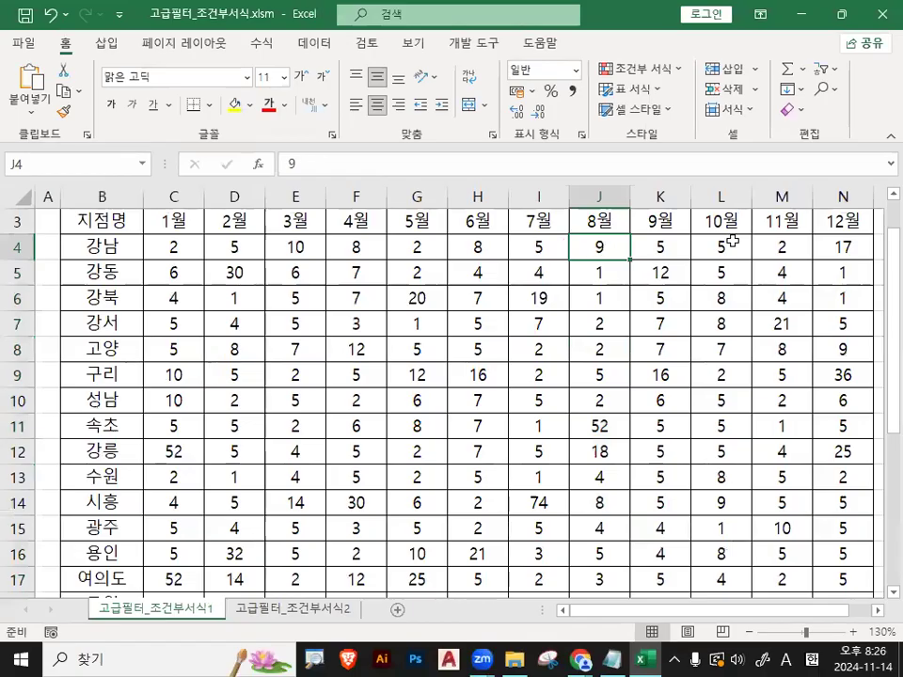
drag(601, 252, 598, 478)
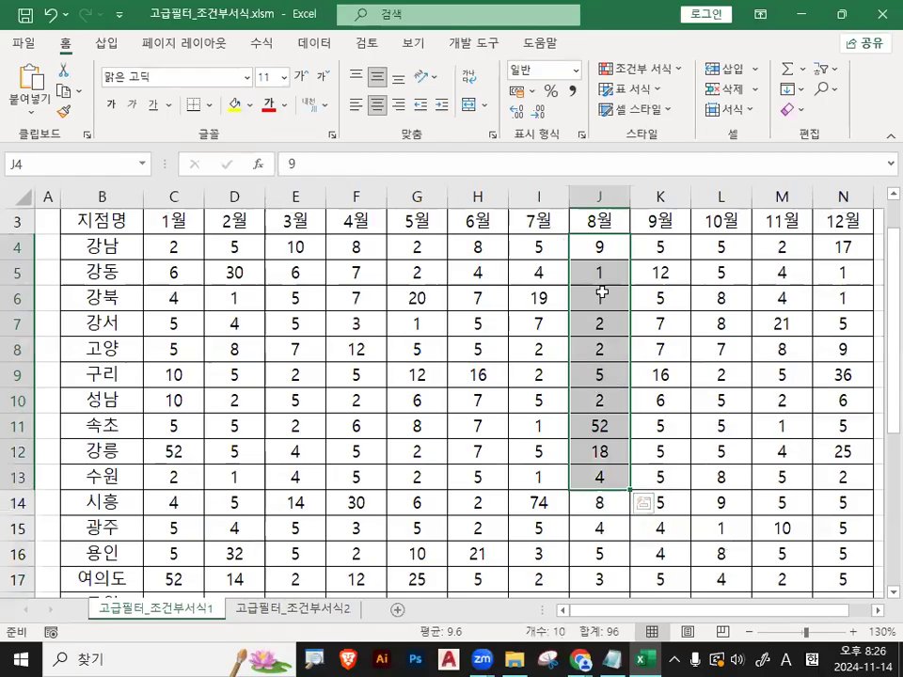
click(602, 245)
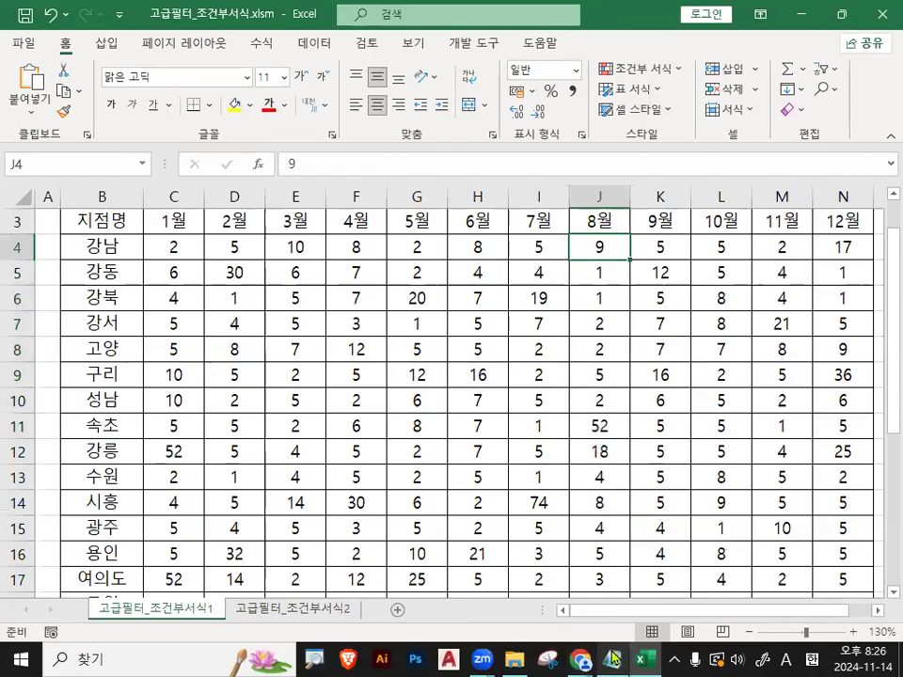
Switch to the Notepad notes and paste the <엑셀 교재 기출 보충자료 프린트> 조건부서식 outline with 기출유형1) and 기출유형2) below the formula
key(alt+Tab)
click(262, 392)
key(ctrl+v)
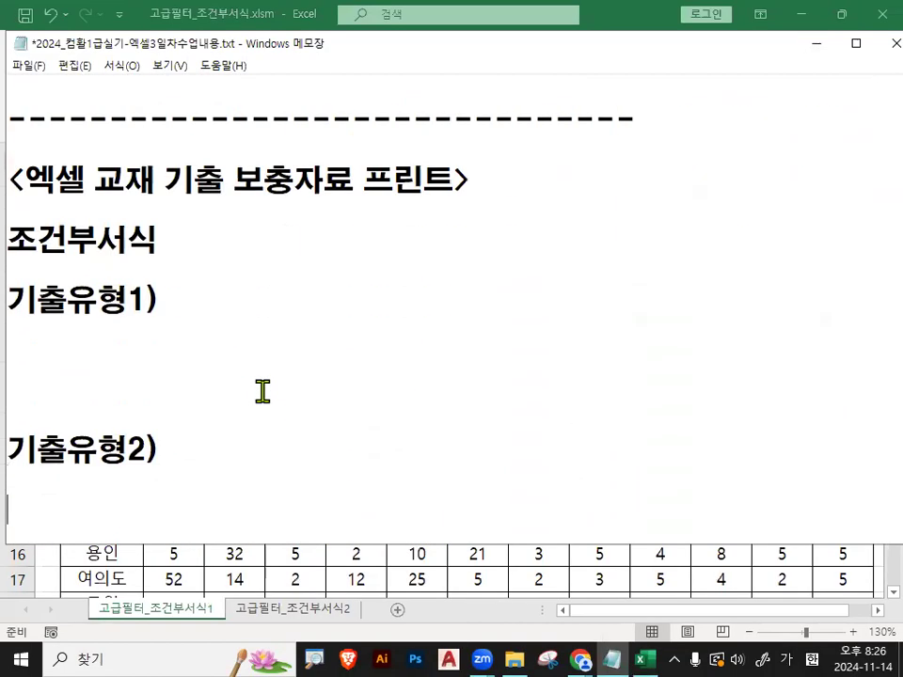
Note the start of the first condition as 조건1 : 8월< under the 기출유형1) heading
text(조ㅓ)
text(건 )
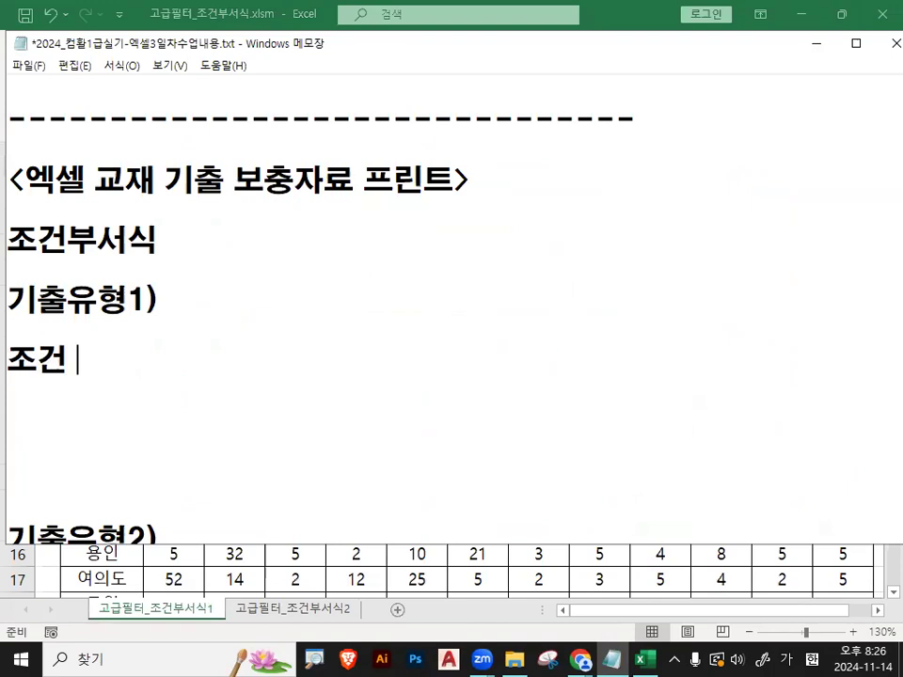
text(1: 8월)
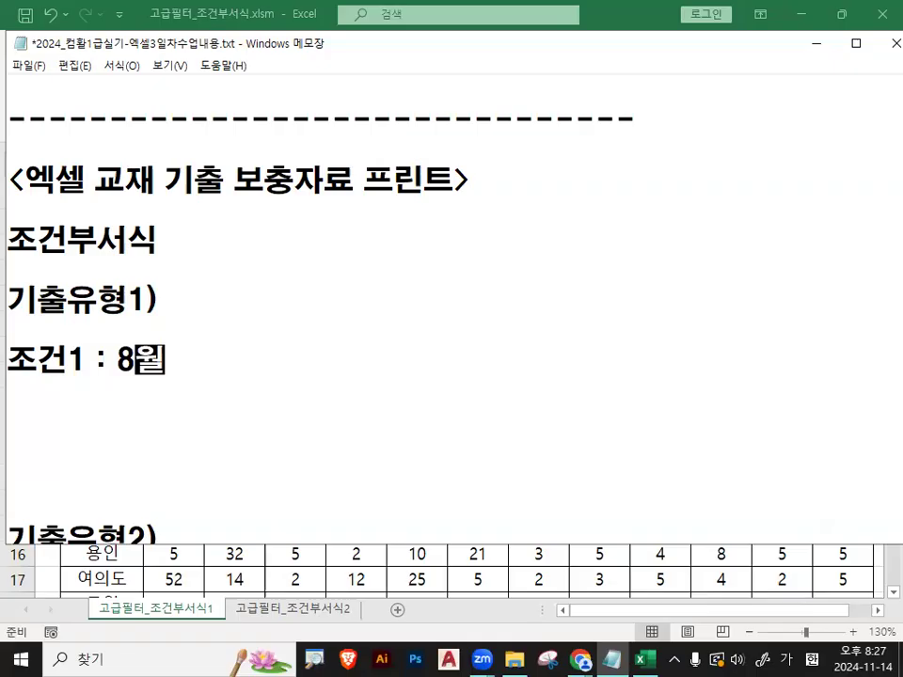
text(<)
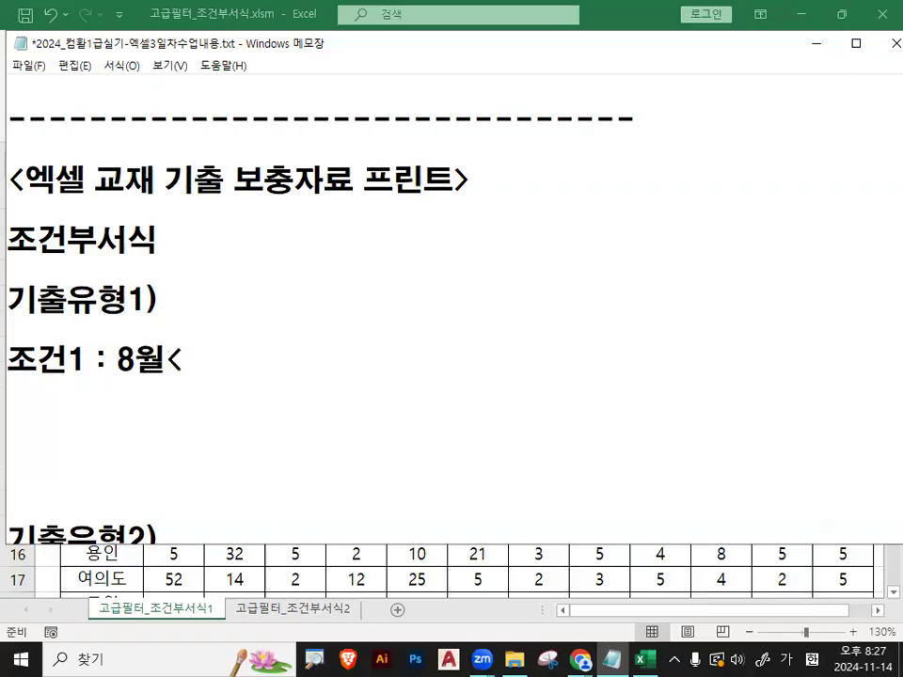
Insert a 함수정리) heading between 조건부서식 and 기출유형1), leaving blank space beneath it
key(Up)
key(Return)
key(Return)
key(Up)
key(Up)
text(gkat)
key(BackSpace)
key(BackSpace)
key(BackSpace)
key(BackSpace)
key(Hangul)
text(후)
key(BackSpace)
key(BackSpace)
text(함수정ㅈ)
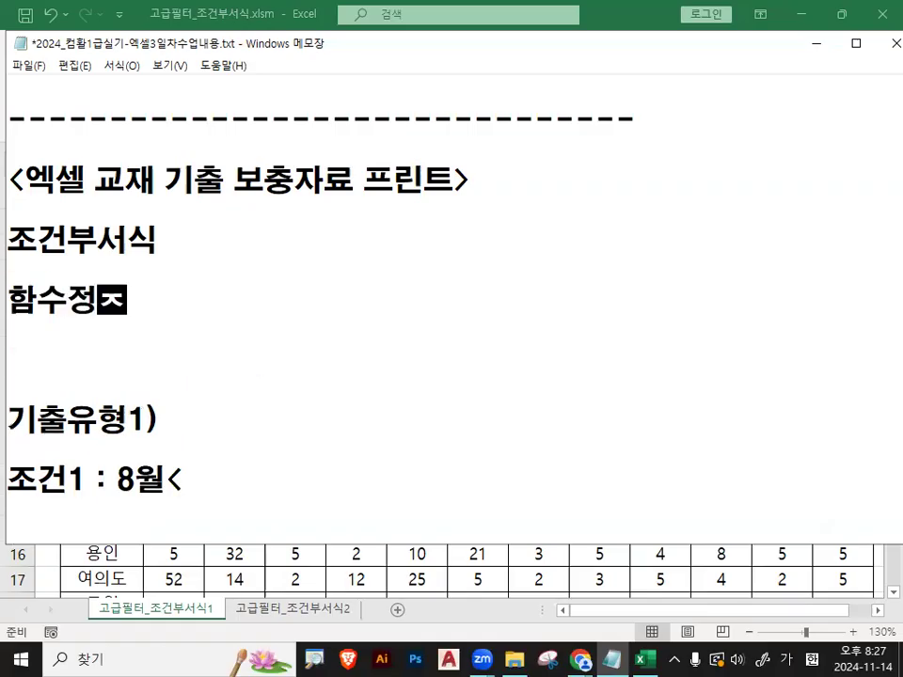
key(BackSpace)
text(리)
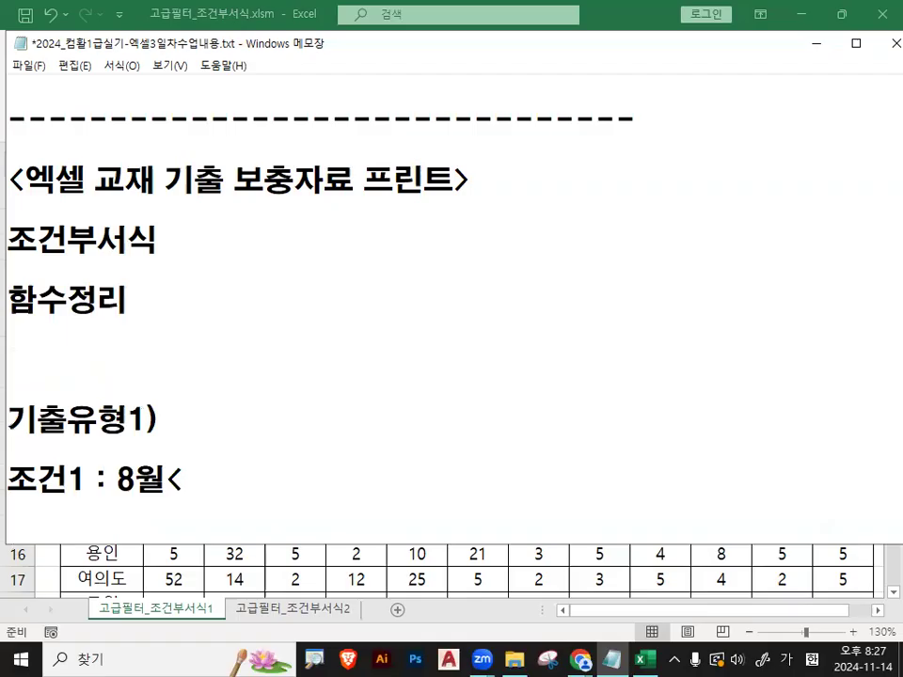
text())
Begin an =AVERAGE function note on a new line under the 함수정리) heading
key(Return)
text(=abe)
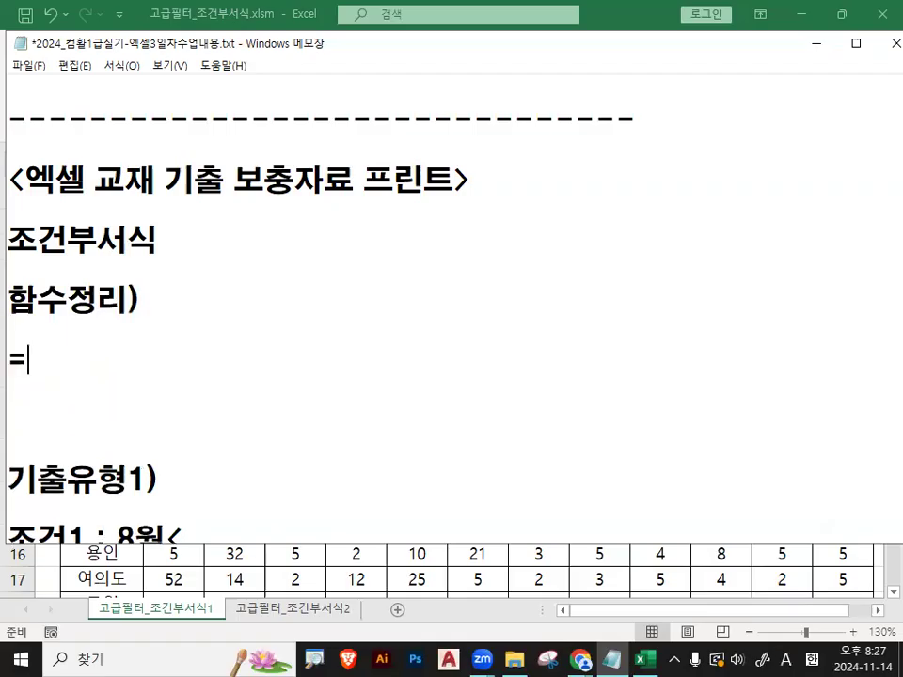
key(BackSpace)
key(BackSpace)
key(BackSpace)
text(AVERAE)
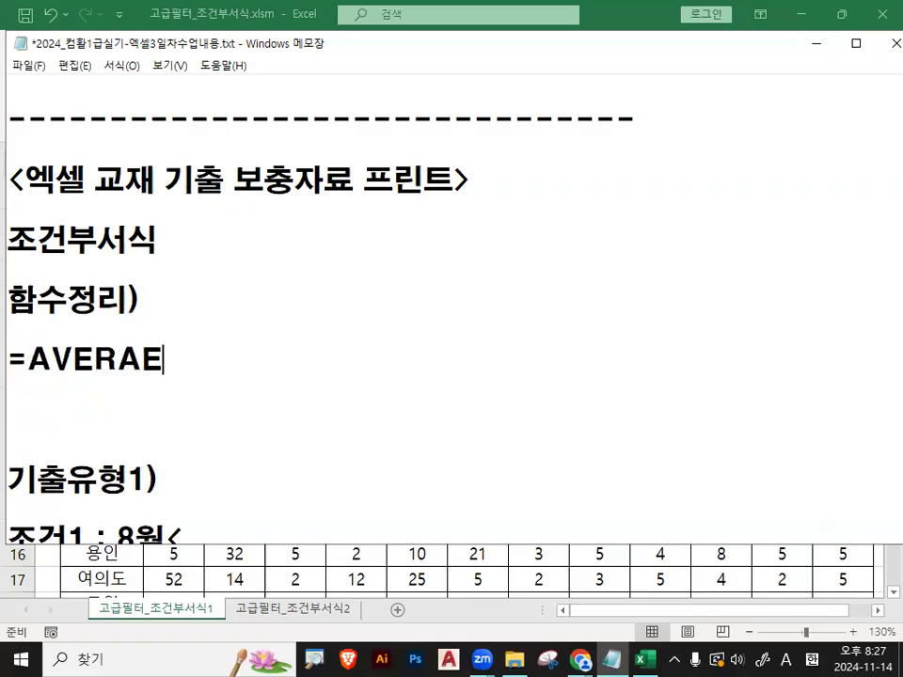
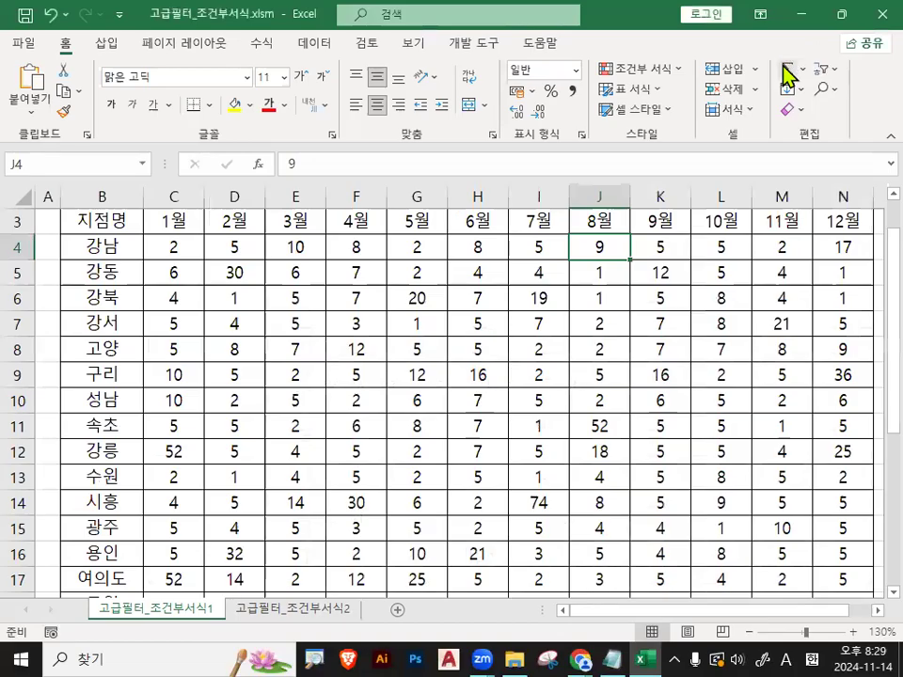
Create a new conditional formatting rule for B4:N28 in the workbook, using the type 수식을 사용하여 서식을 지정할 셀 결정
scroll(86, 268, up, 1)
drag(87, 271, 226, 273)
click(94, 297)
drag(91, 298, 409, 558)
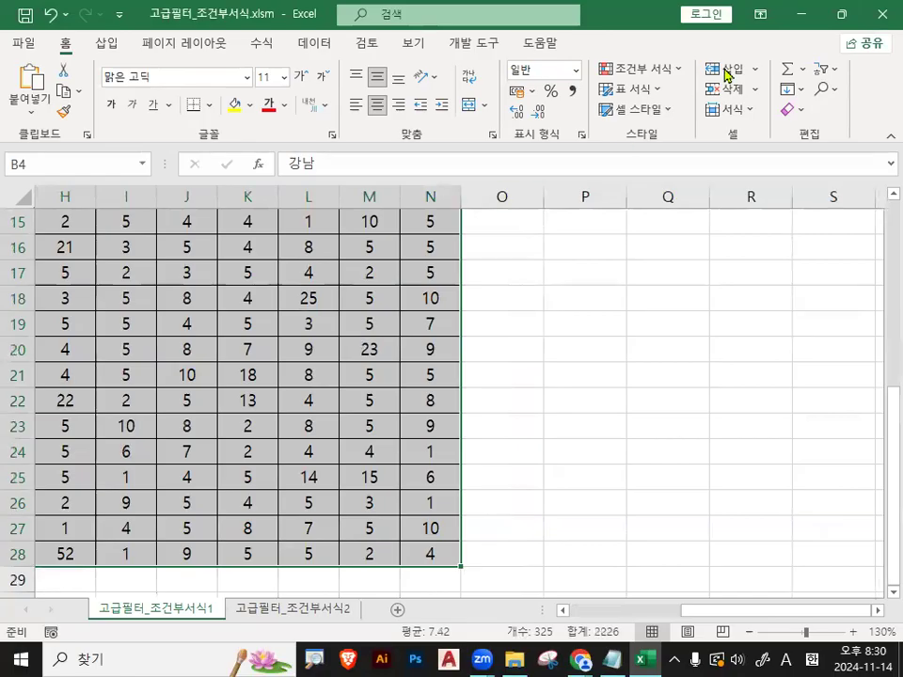
click(665, 74)
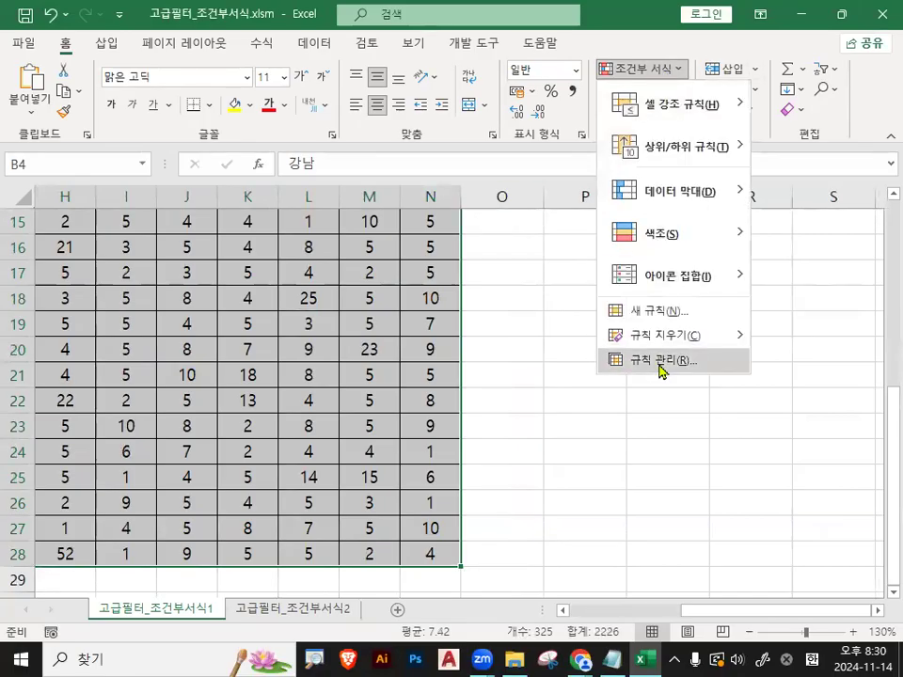
click(659, 311)
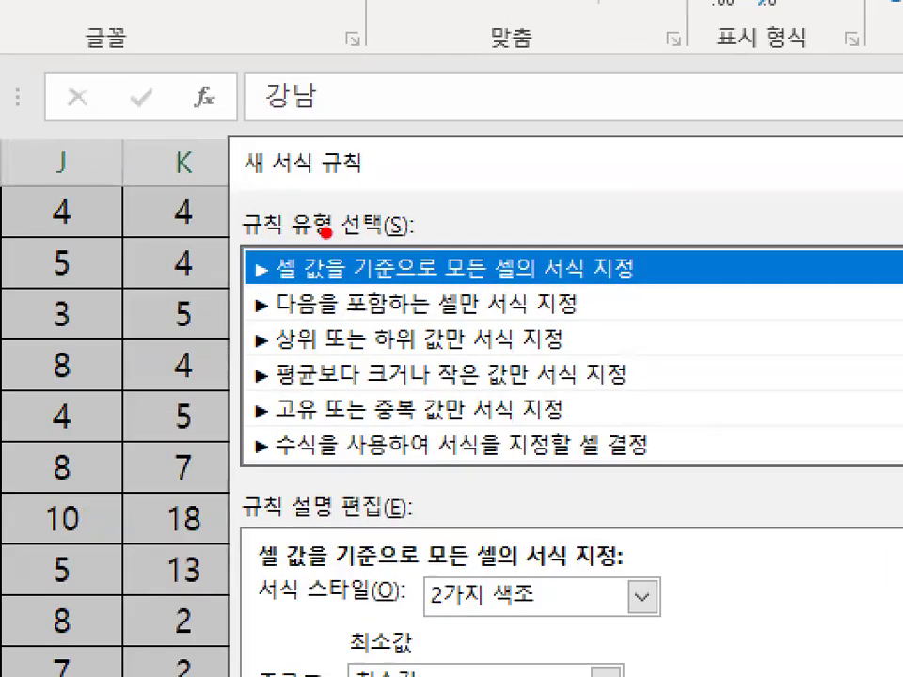
mouse_move(325, 230)
mouse_down()
mouse_move(231, 256)
mouse_move(377, 188)
mouse_up()
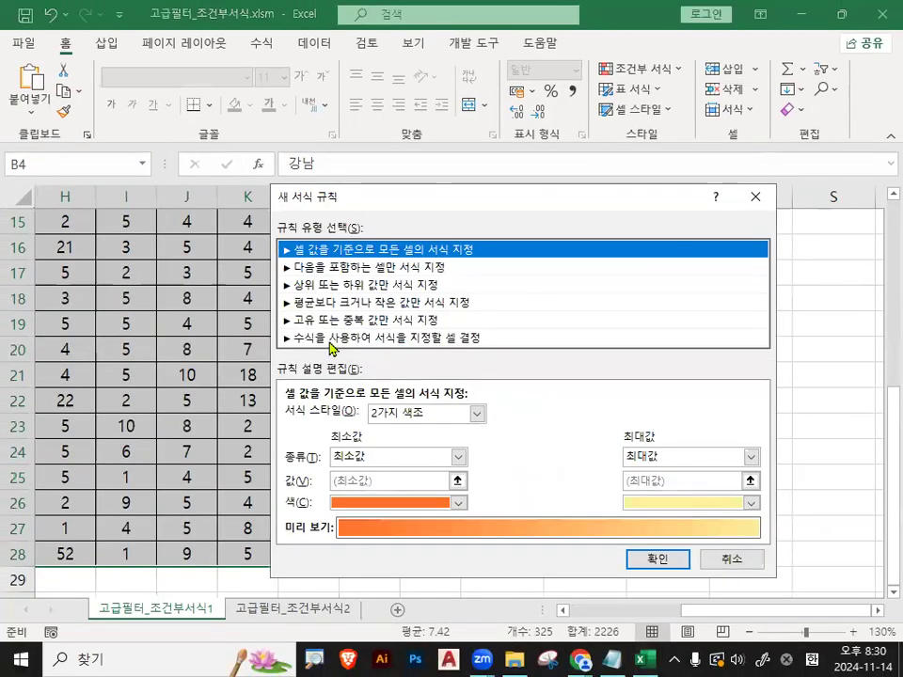
click(331, 339)
mouse_move(352, 347)
mouse_down()
mouse_move(311, 354)
mouse_move(343, 320)
mouse_up()
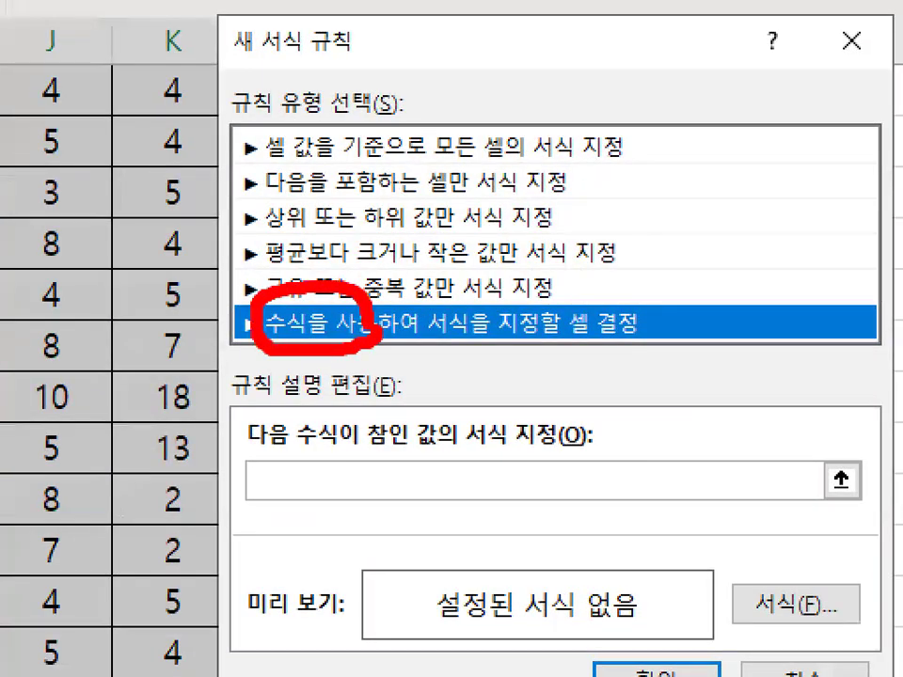
Begin the rule's formula with =AND($J4, referencing the first 8월 value with only its column fixed
click(349, 483)
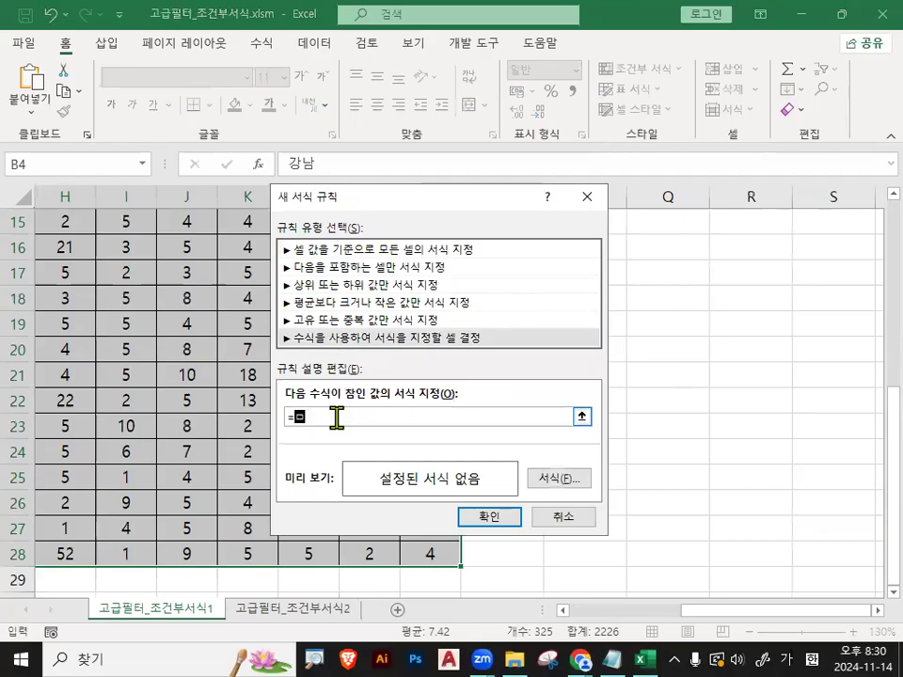
text(=)
key(Hangul)
text(AND()
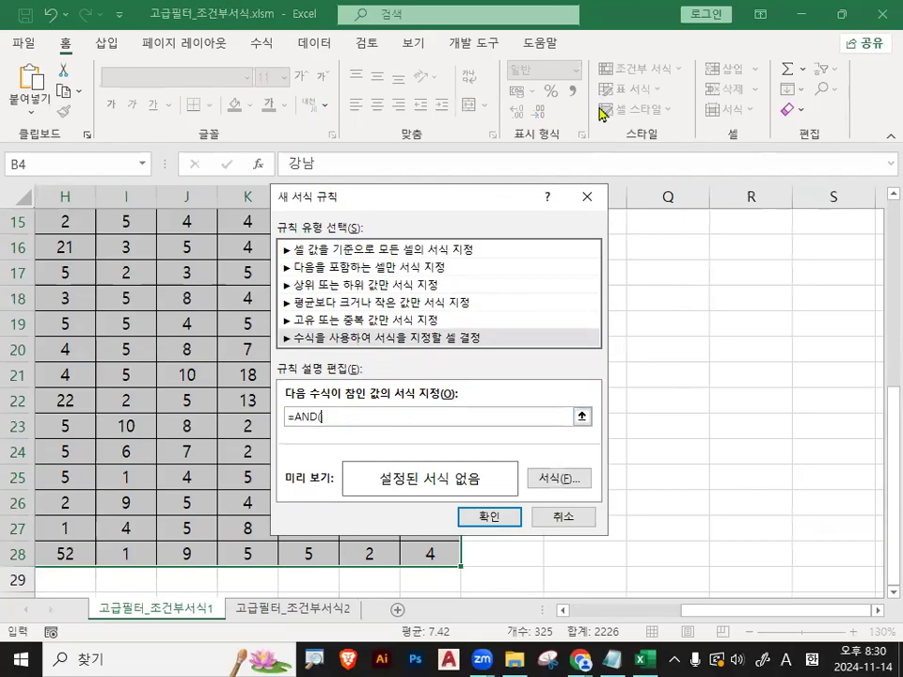
drag(510, 208, 565, 291)
scroll(182, 323, up, 5)
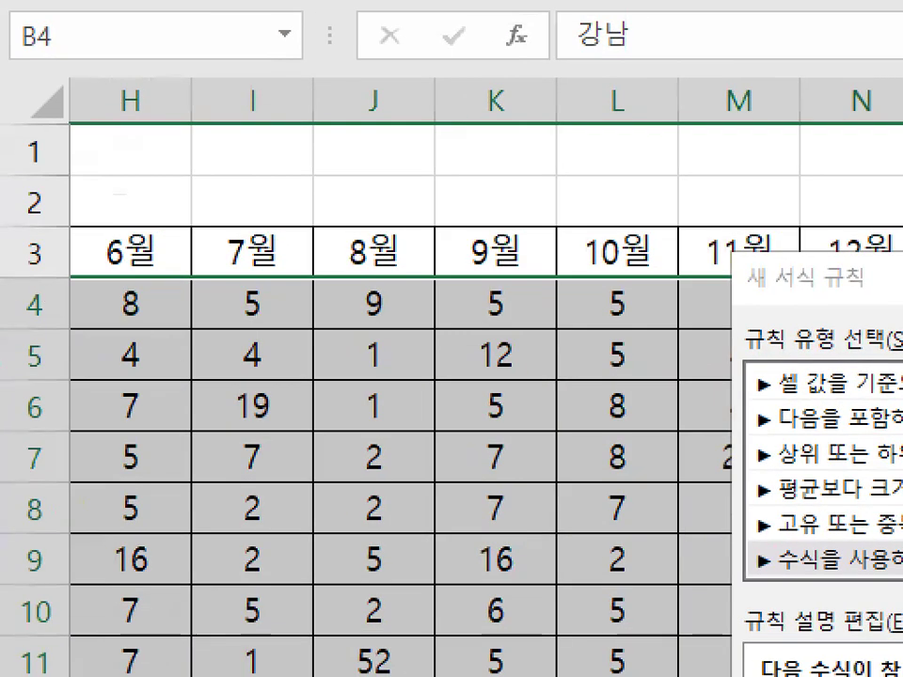
drag(336, 251, 430, 252)
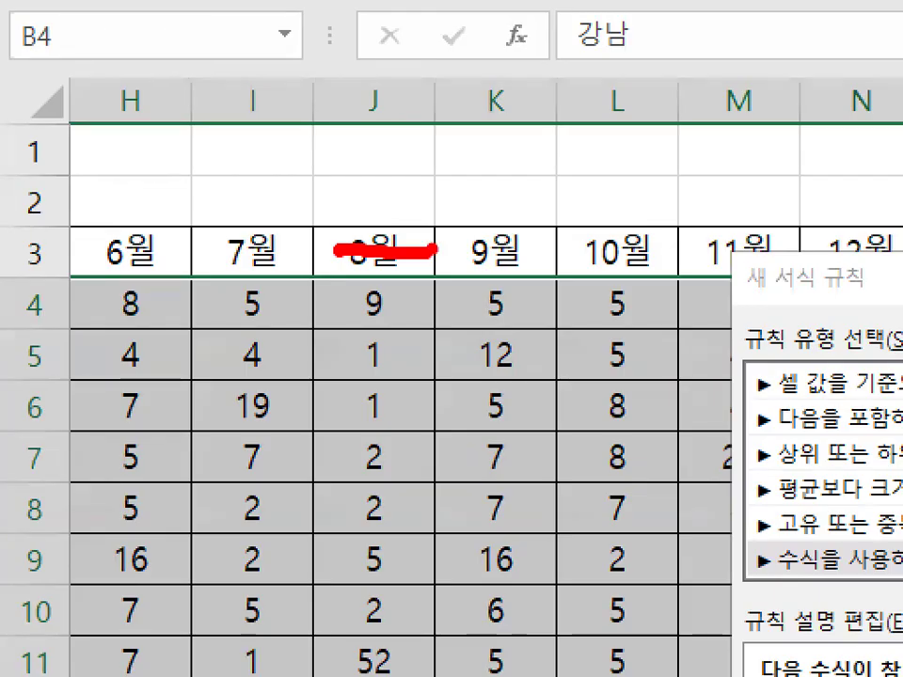
drag(367, 188, 475, 83)
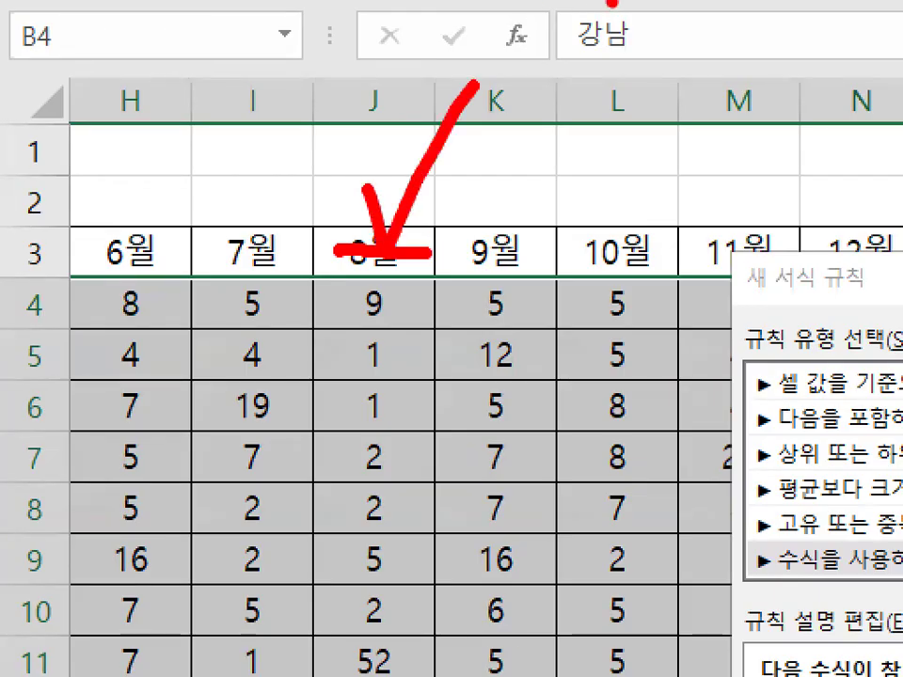
key(Escape)
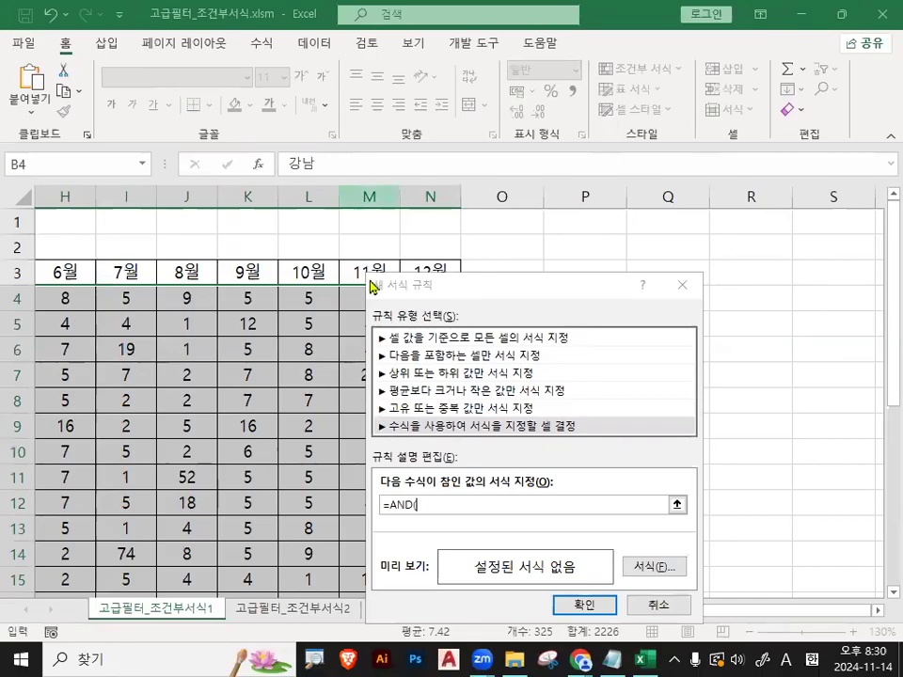
click(185, 299)
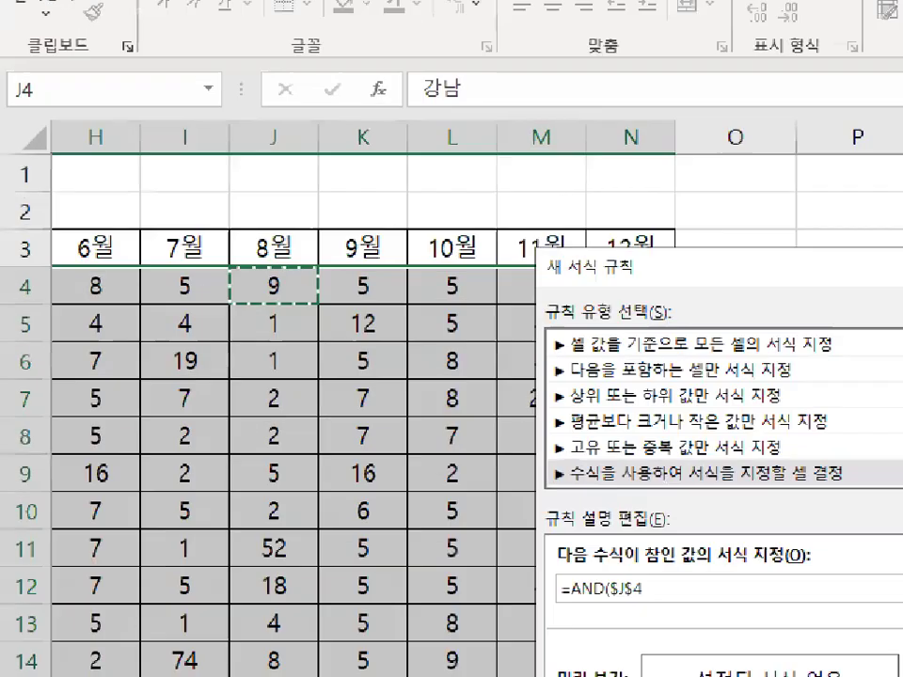
mouse_move(399, 284)
mouse_down()
mouse_move(347, 298)
mouse_move(395, 250)
mouse_move(421, 262)
mouse_up()
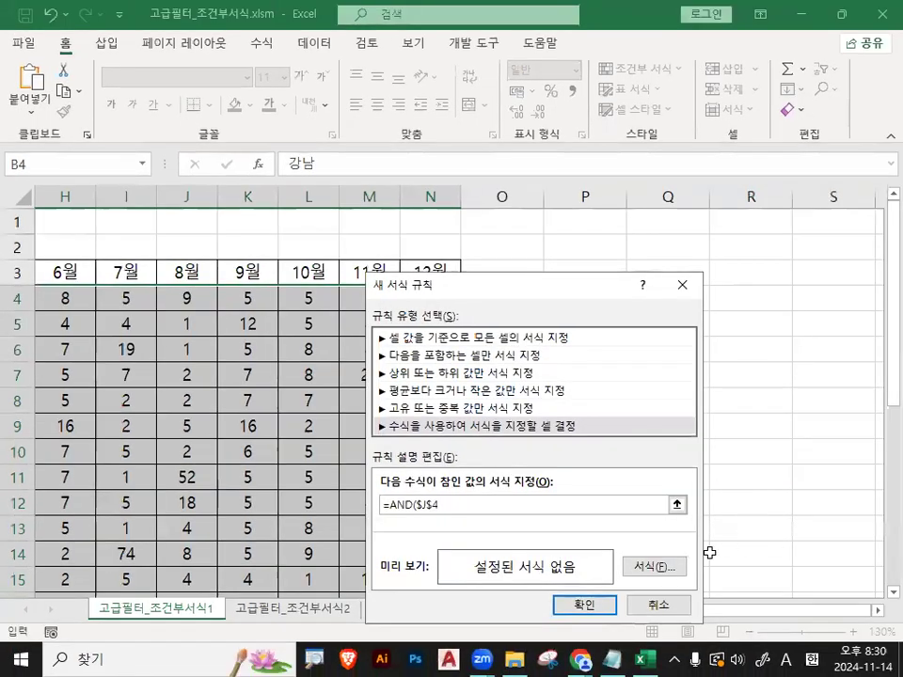
key(F4)
key(F4)
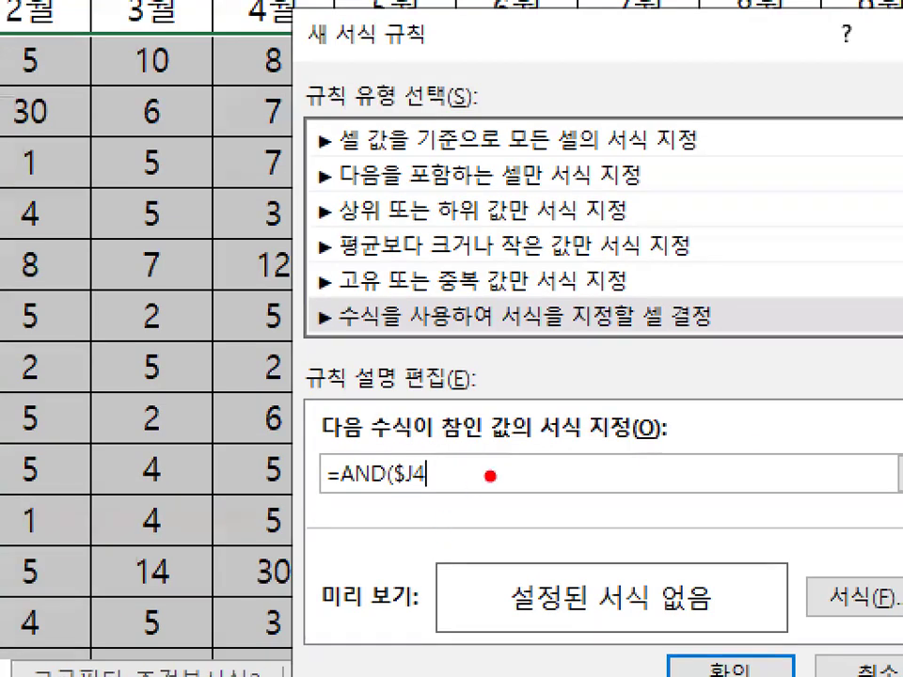
drag(462, 504, 476, 503)
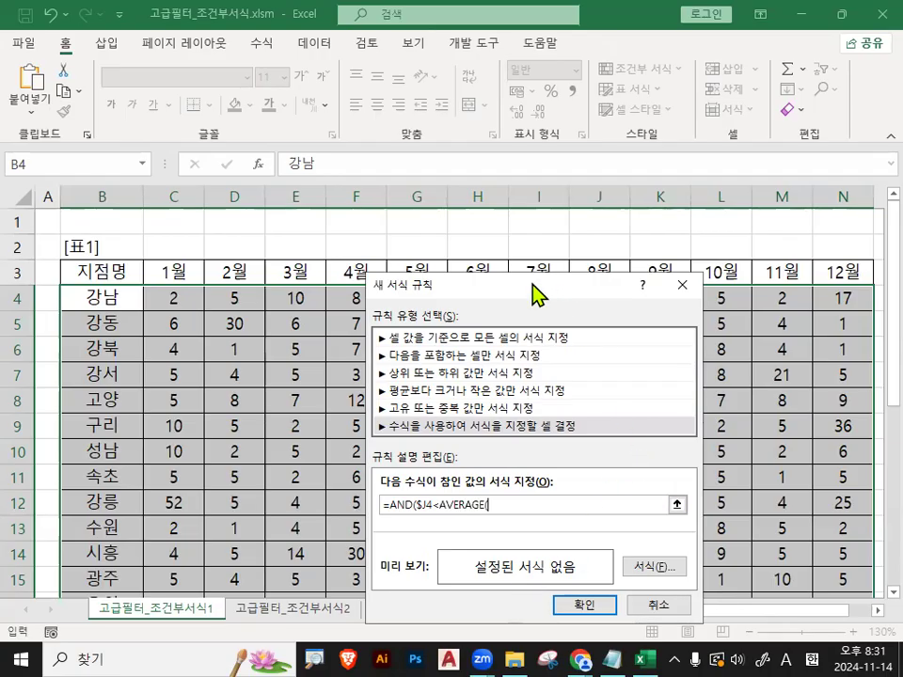
Complete the first condition as $J4<AVERAGE($J$4:$J$28), with the 8월 range fully absolute
drag(533, 287, 312, 264)
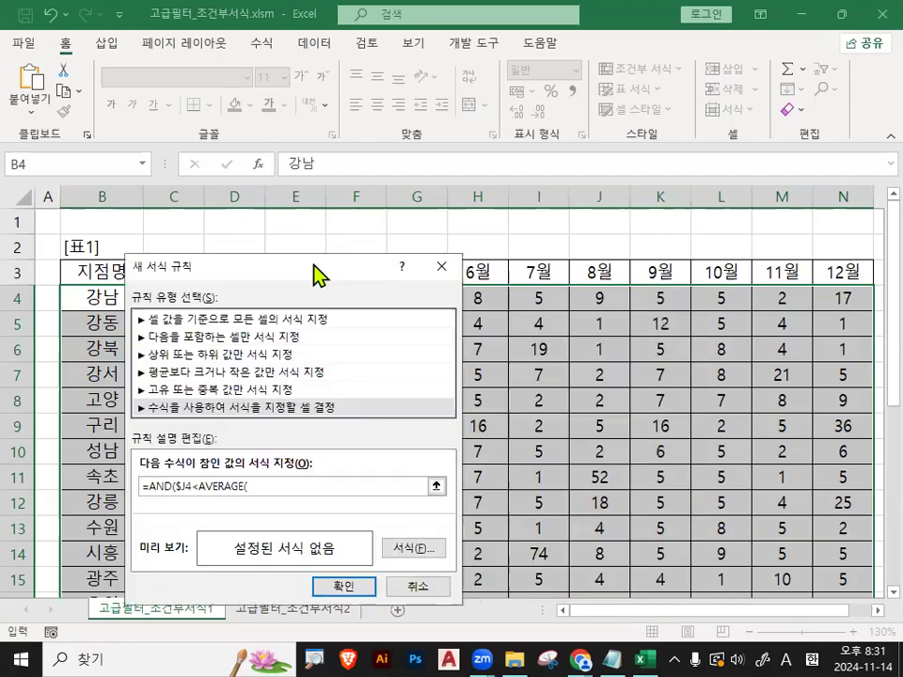
key(ctrl+1)
click(619, 299)
mouse_move(619, 300)
mouse_down()
mouse_move(580, 319)
mouse_move(616, 264)
mouse_move(635, 303)
mouse_move(611, 455)
mouse_move(603, 607)
mouse_move(605, 580)
mouse_move(632, 574)
mouse_move(613, 553)
mouse_up()
key(Escape)
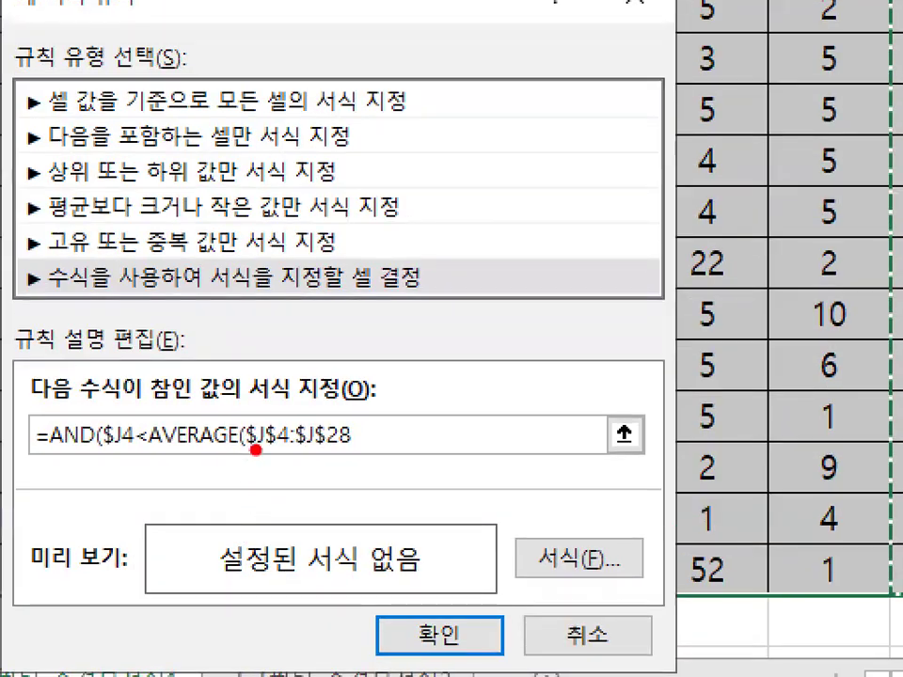
drag(244, 496, 300, 493)
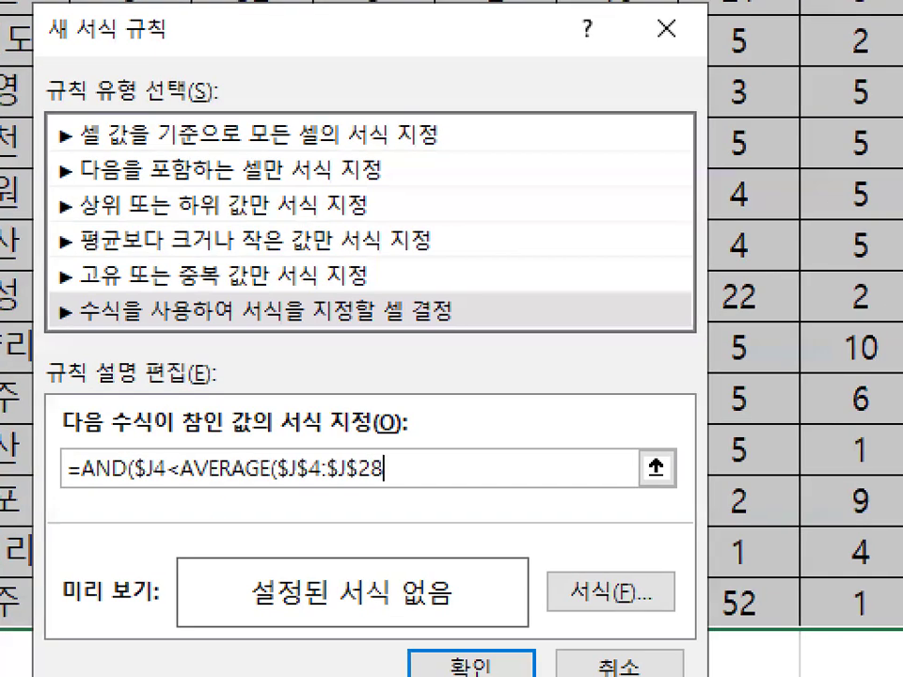
drag(167, 491, 155, 442)
drag(294, 414, 408, 459)
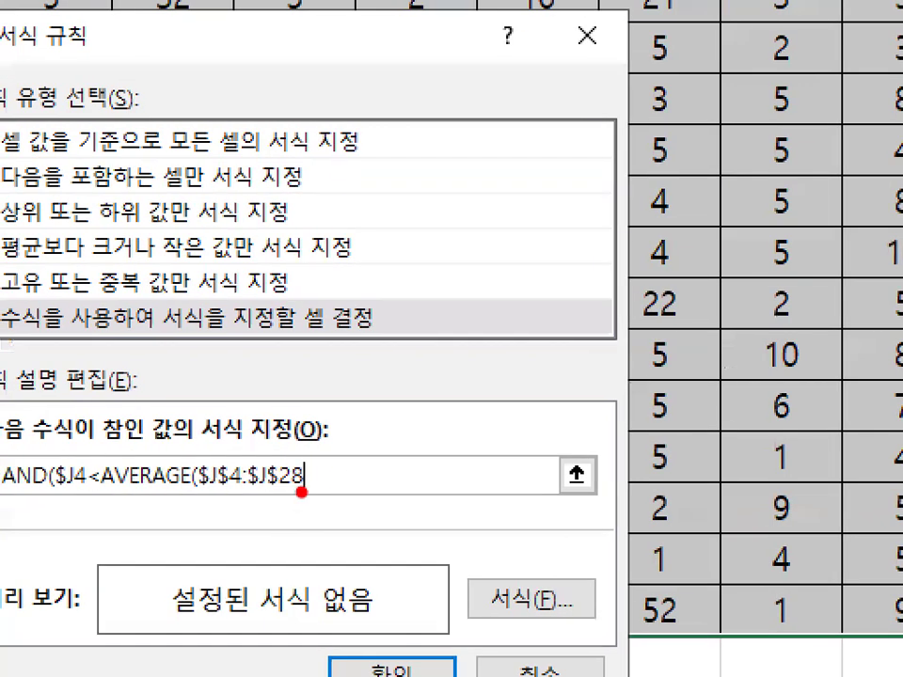
drag(363, 449, 421, 466)
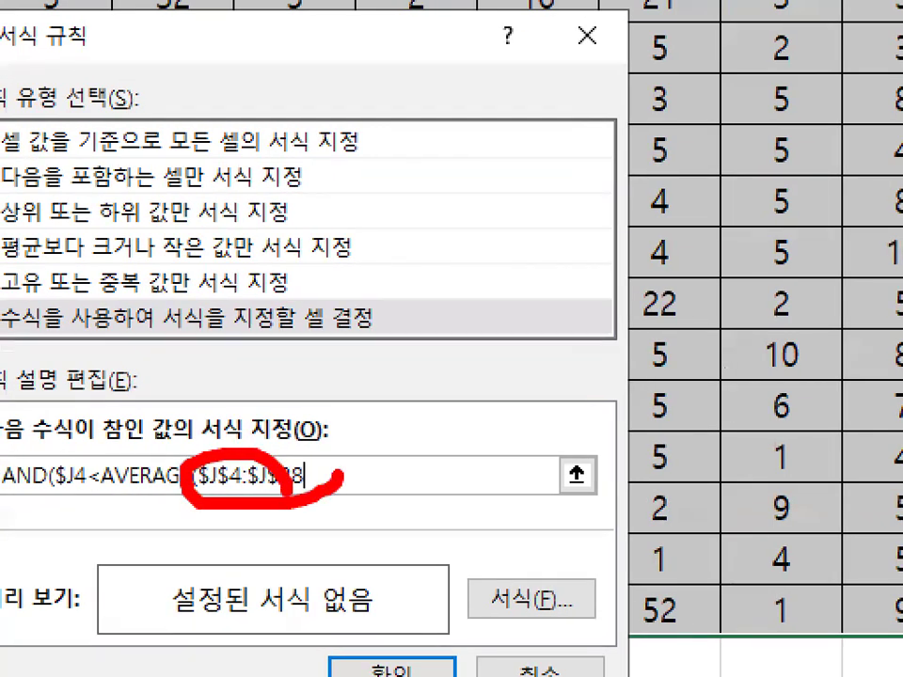
drag(282, 294, 233, 456)
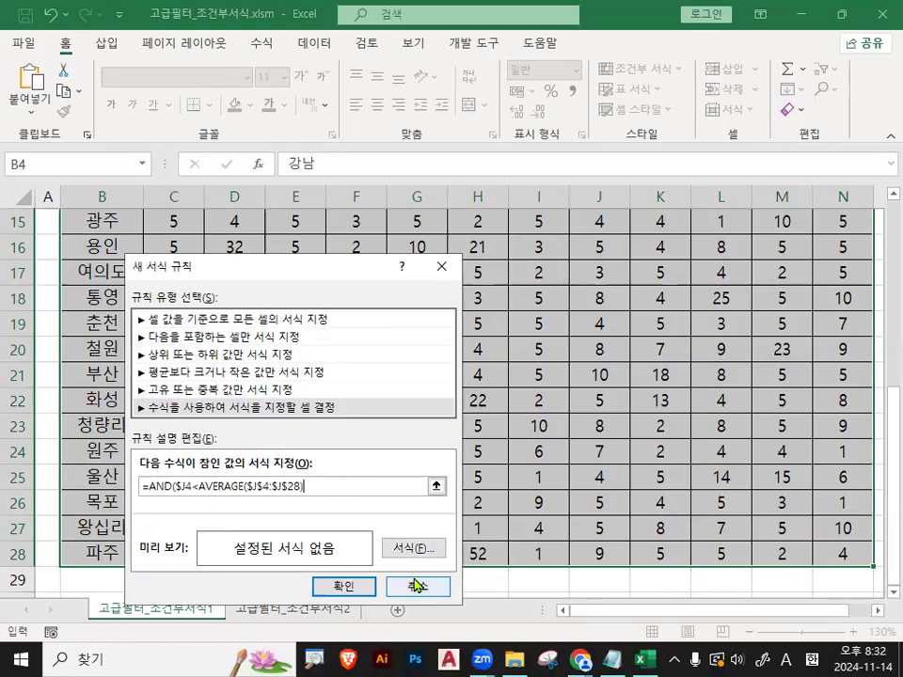
Begin the rule's second condition with $K4<, referencing the first 9월 value with only its column fixed
text(,K)
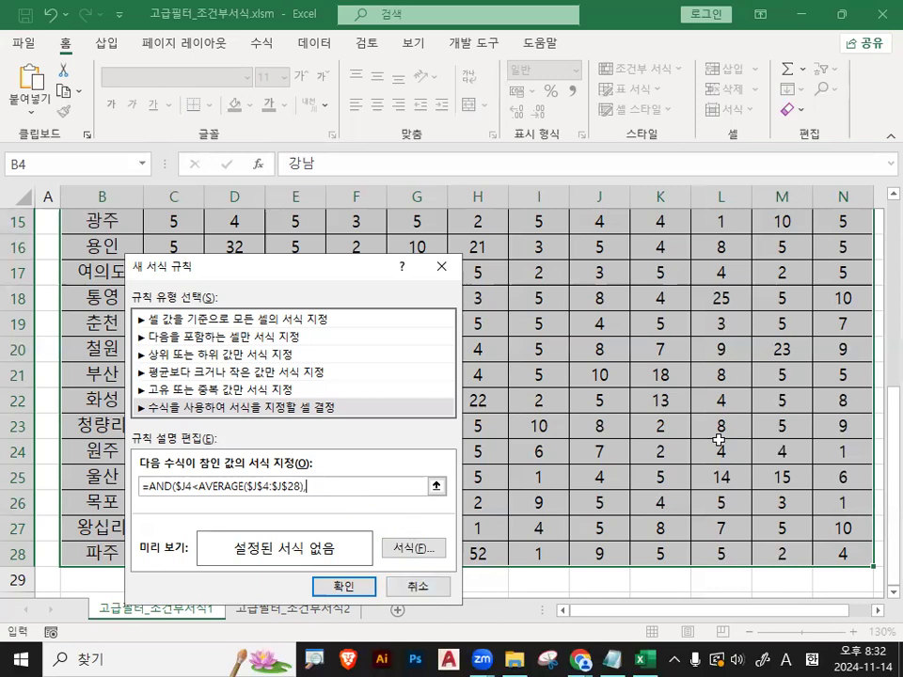
scroll(719, 439, up, 5)
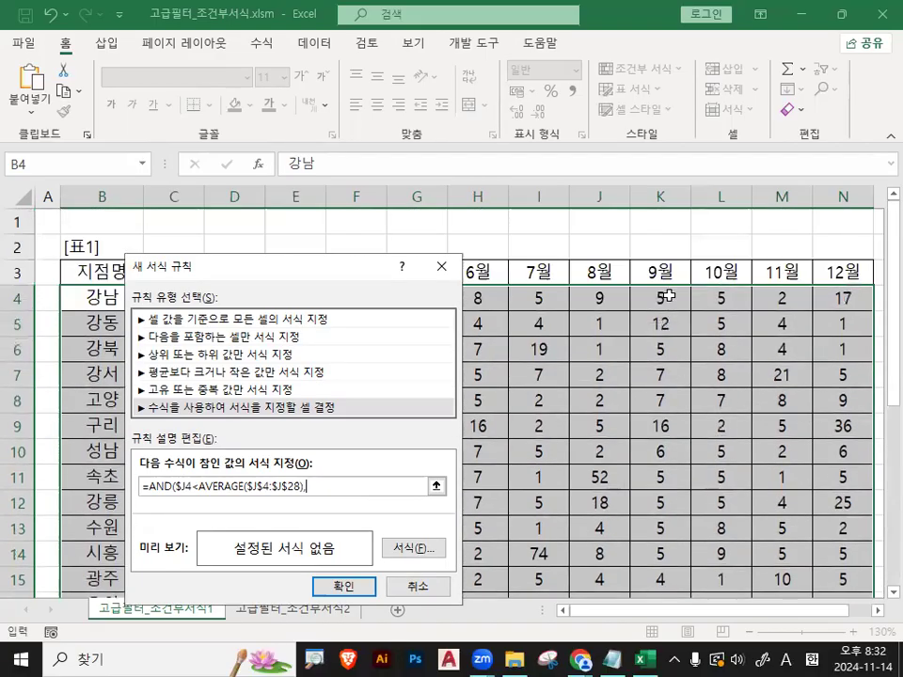
click(666, 296)
drag(689, 301, 687, 293)
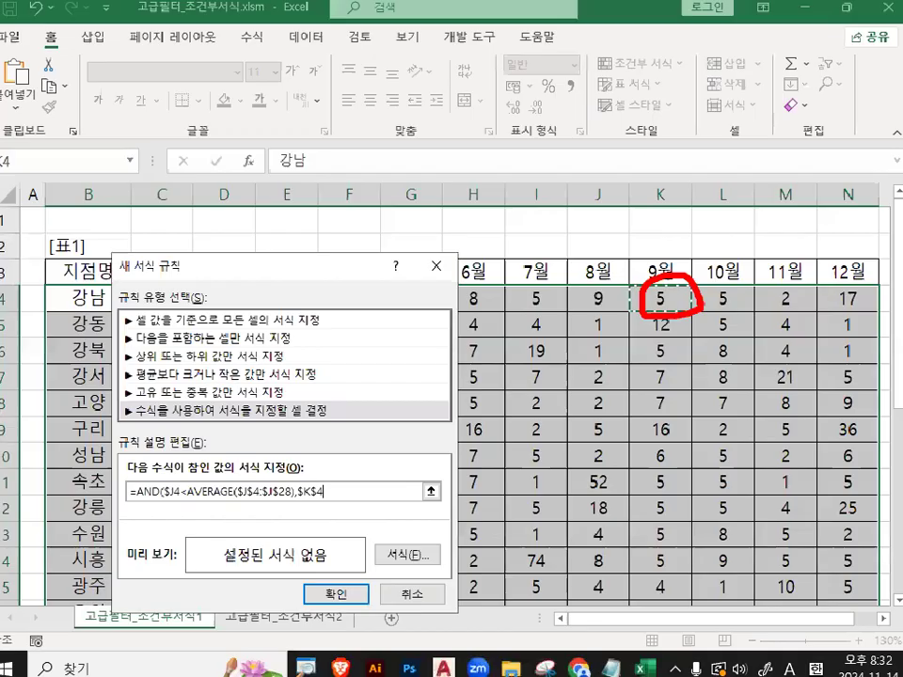
scroll(599, 504, down, 1)
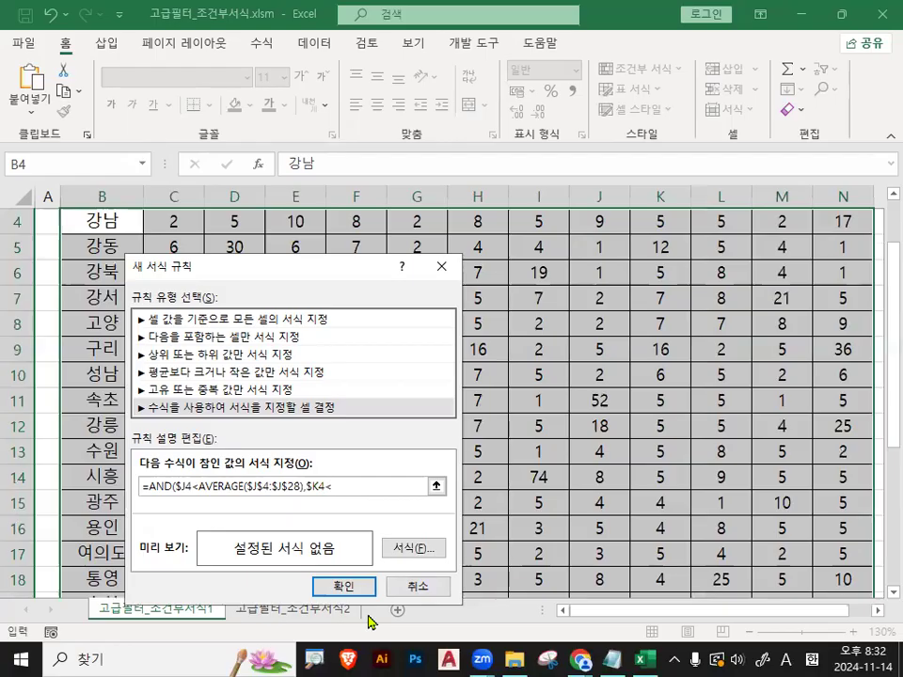
Complete the second condition with AVERAGE($K$4:$K$28), keeping the 9월 range fully absolute, and close the AND formula
text(VERAGE()
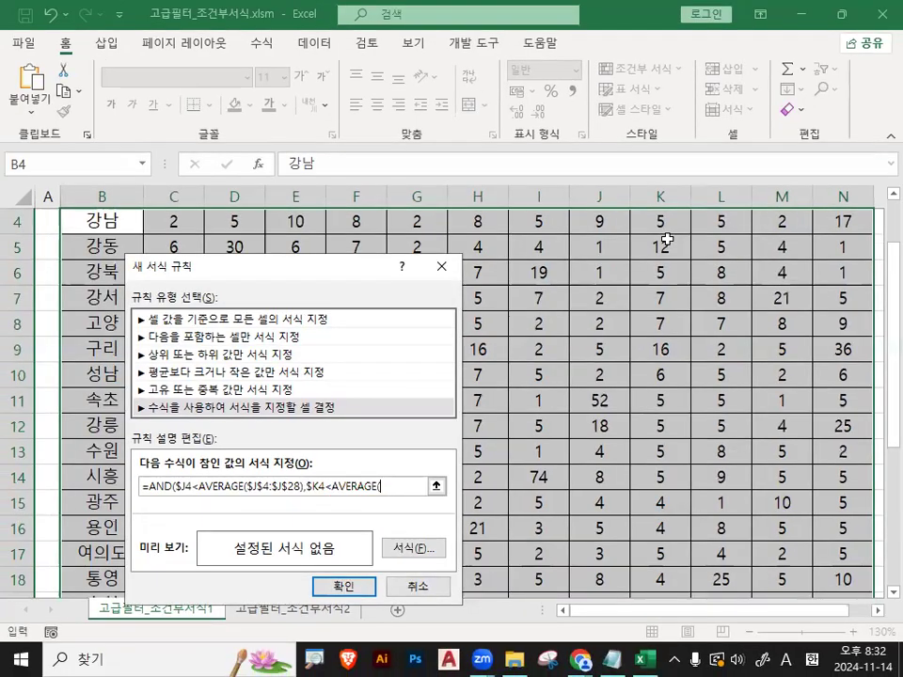
scroll(648, 337, up, 1)
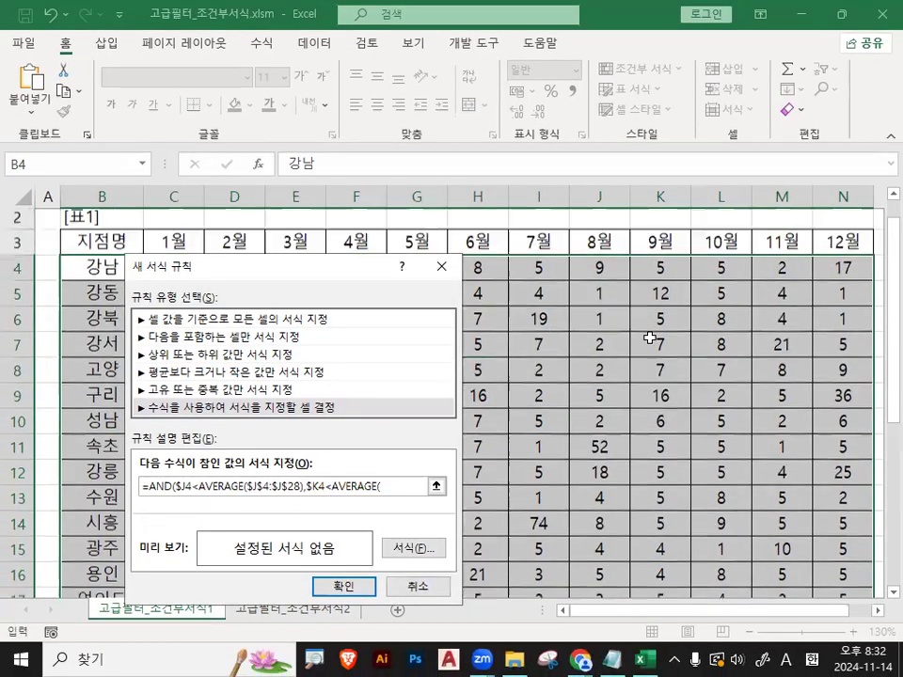
drag(665, 302, 665, 548)
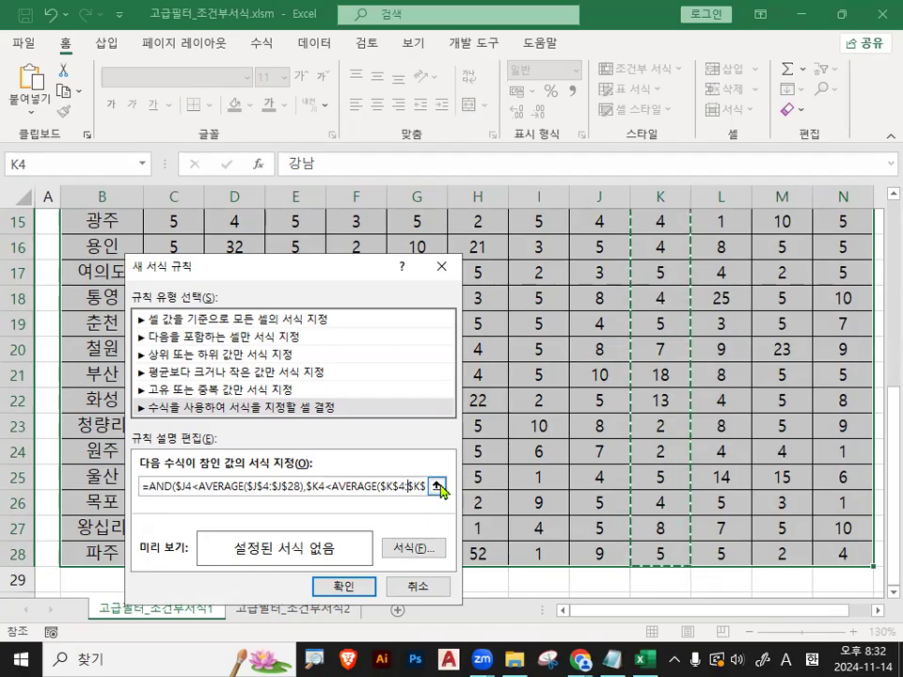
click(436, 485)
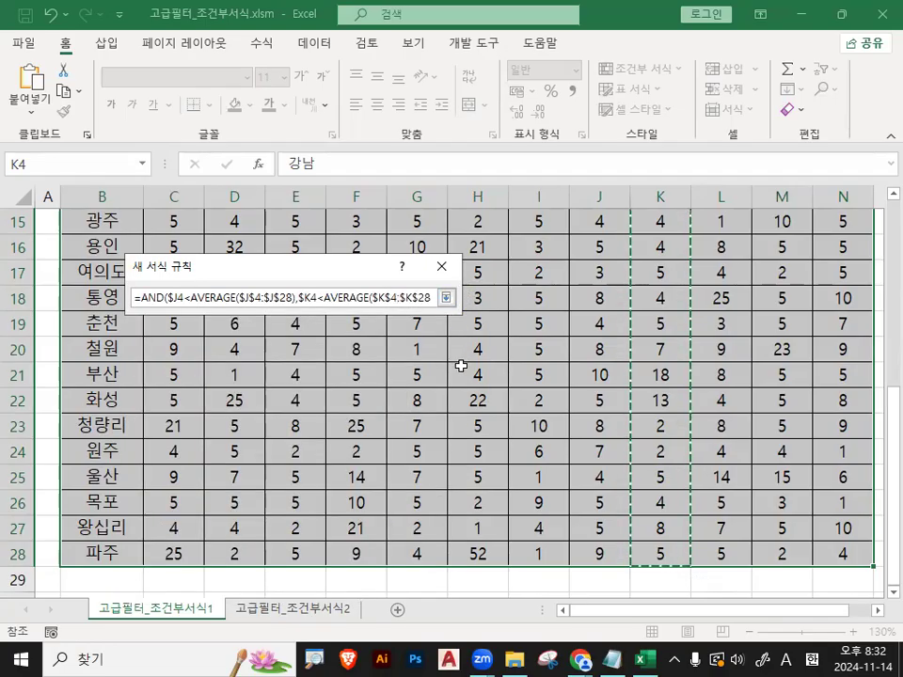
text())
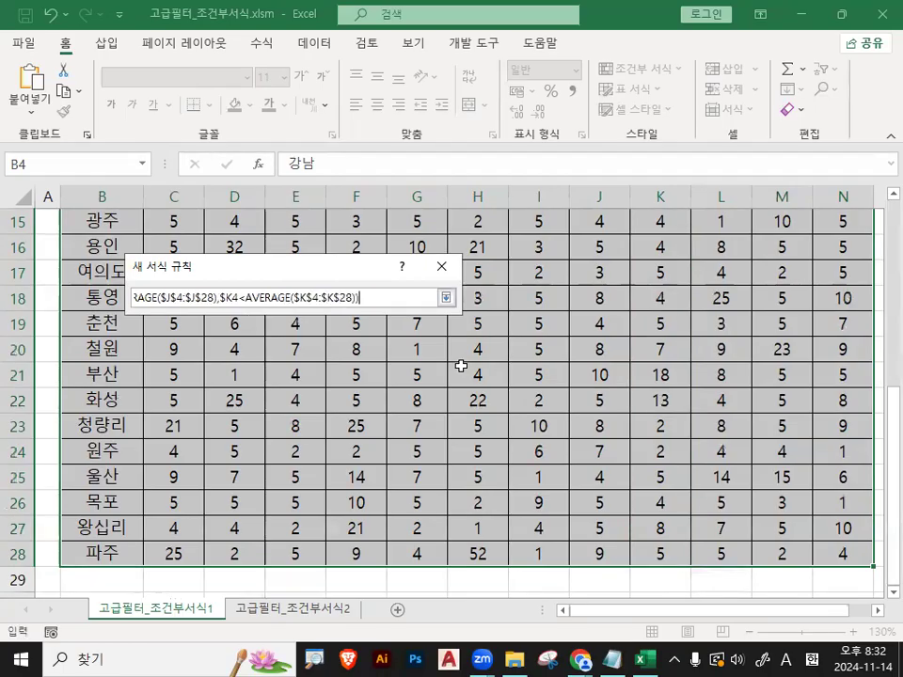
click(446, 297)
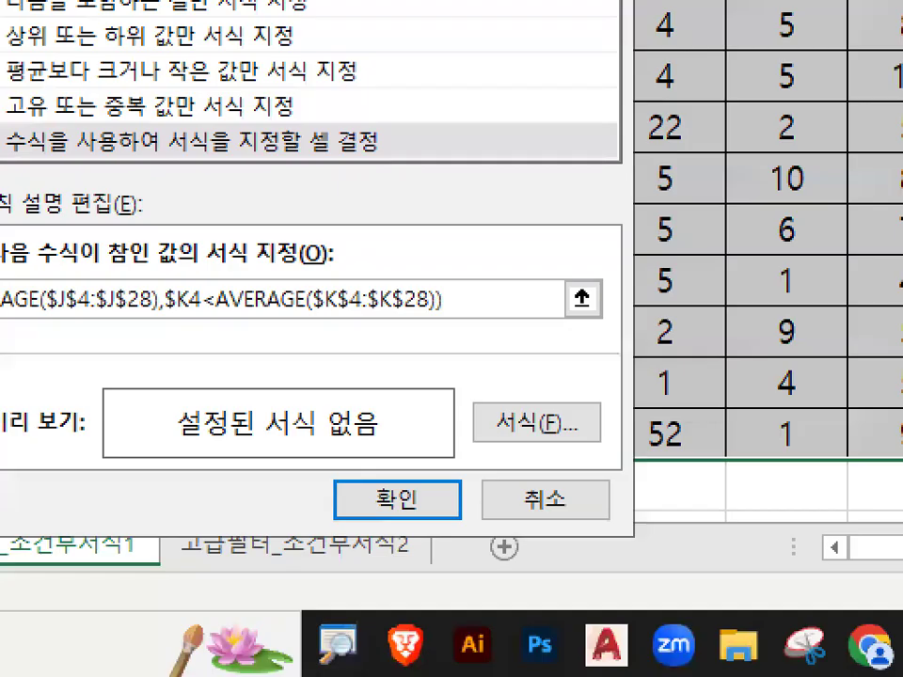
drag(313, 319, 440, 320)
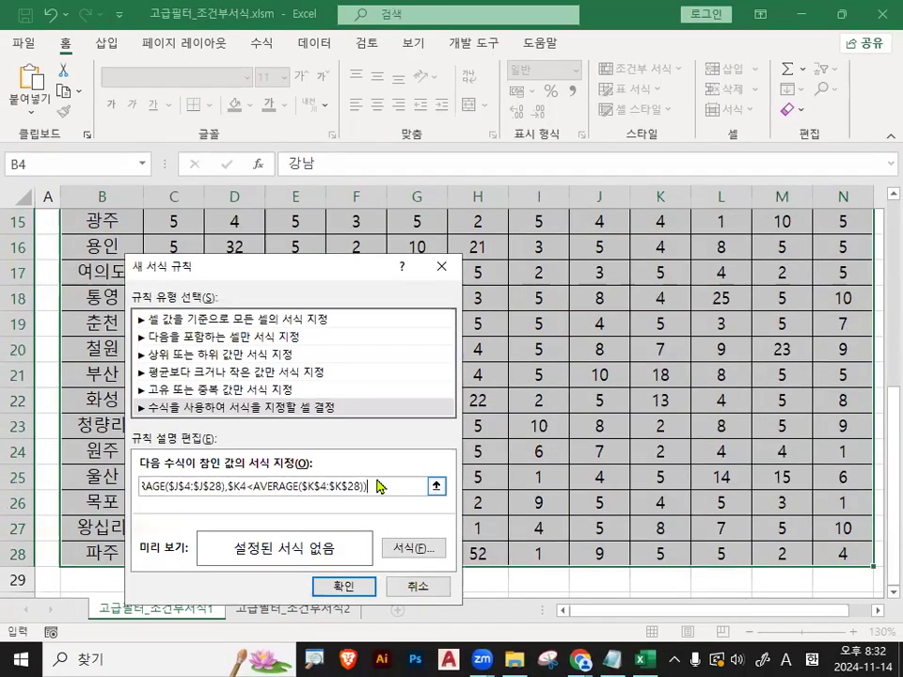
Copy the finished rule formula into the Notepad notes below the AND outline, splitting it onto two lines before $K4
click(211, 486)
key(Home)
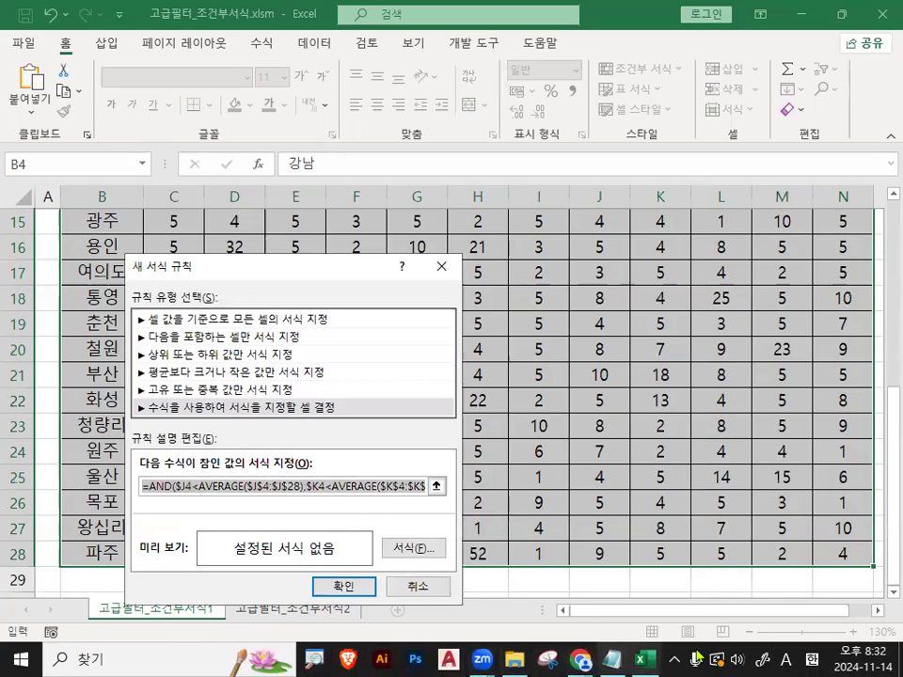
key(alt+Tab)
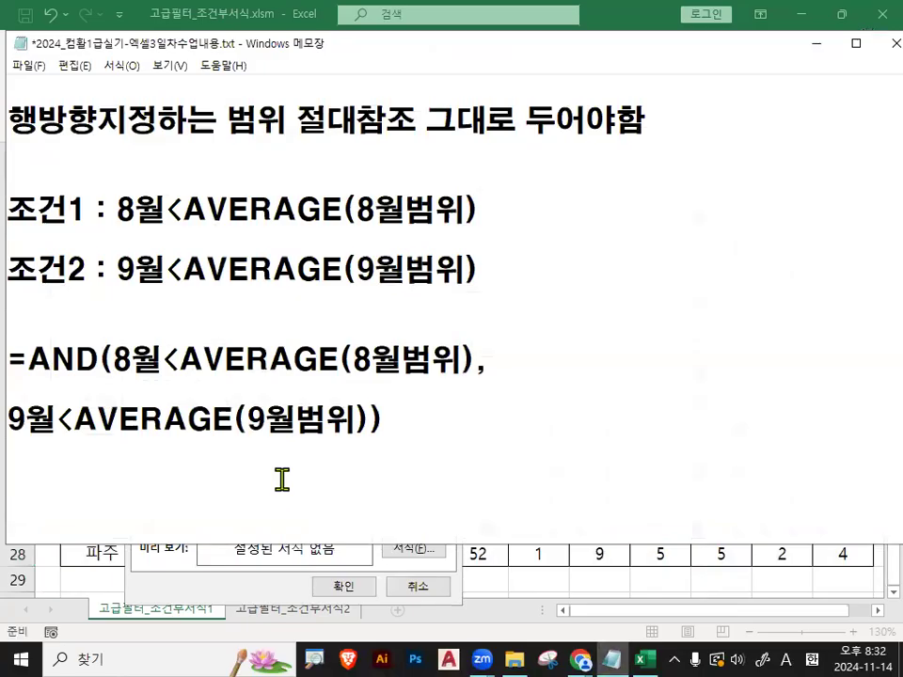
text(=AND($J4<AVERAGE($J$4:$J$28),$K4<AVERAGE($K$4:$K$28)))
click(562, 480)
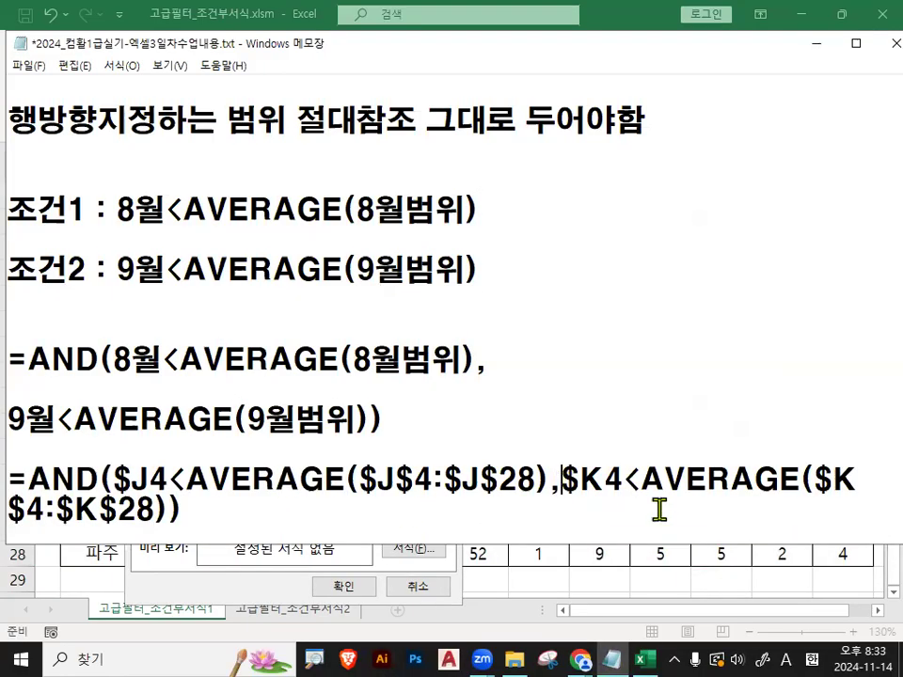
key(Return)
scroll(640, 499, down, 3)
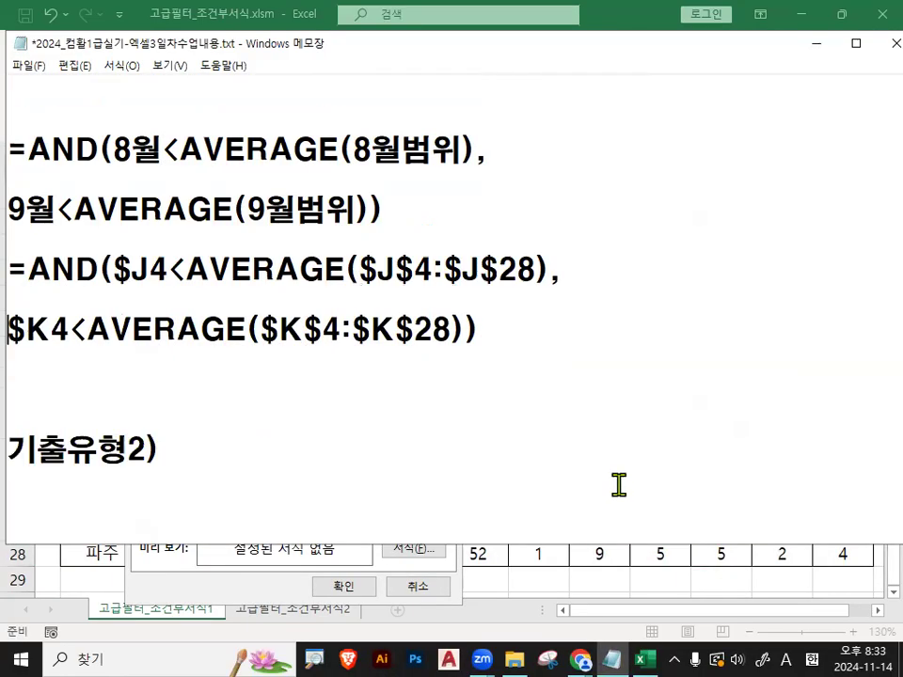
click(194, 385)
drag(362, 268, 538, 270)
drag(262, 330, 453, 330)
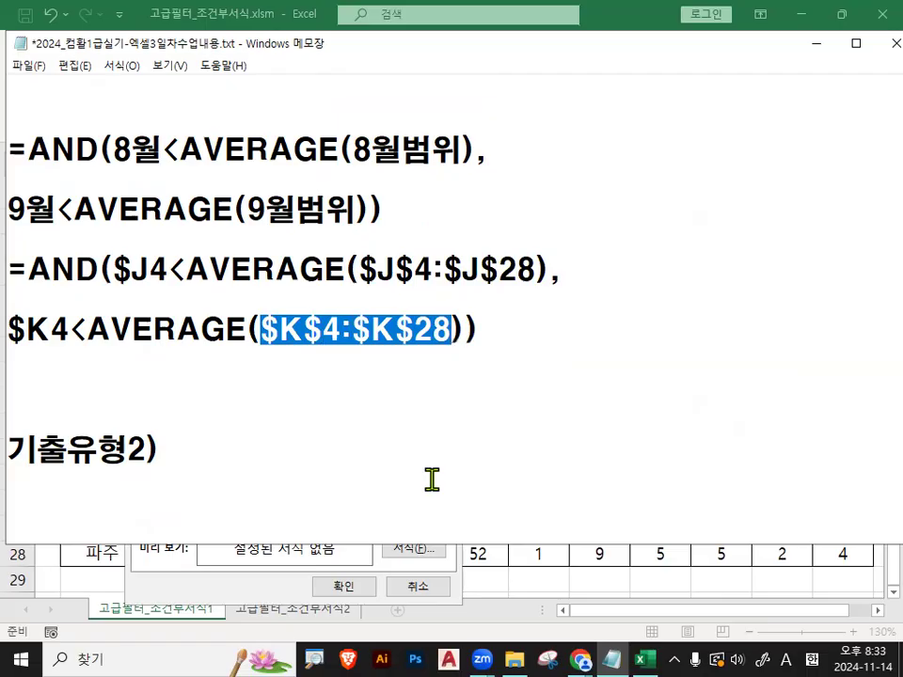
click(207, 278)
click(92, 389)
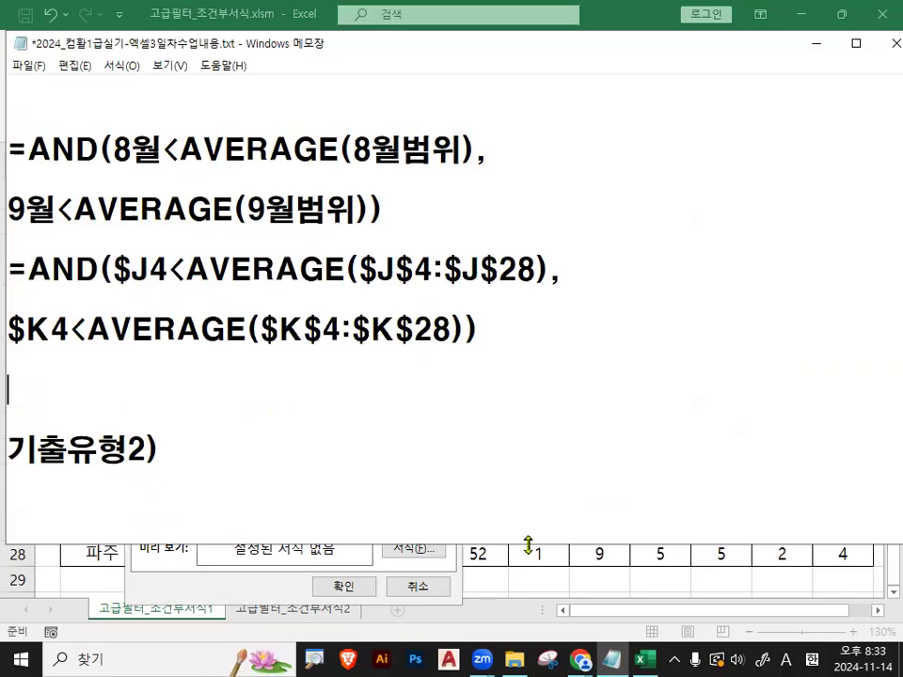
Return to the new rule in Excel and set its font style to 굵게
click(821, 45)
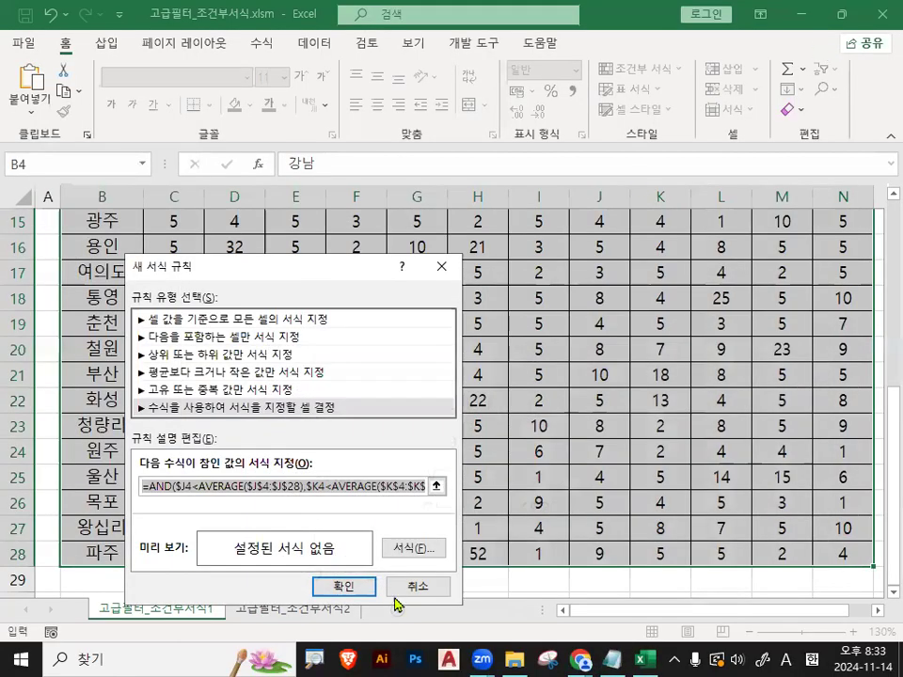
click(422, 548)
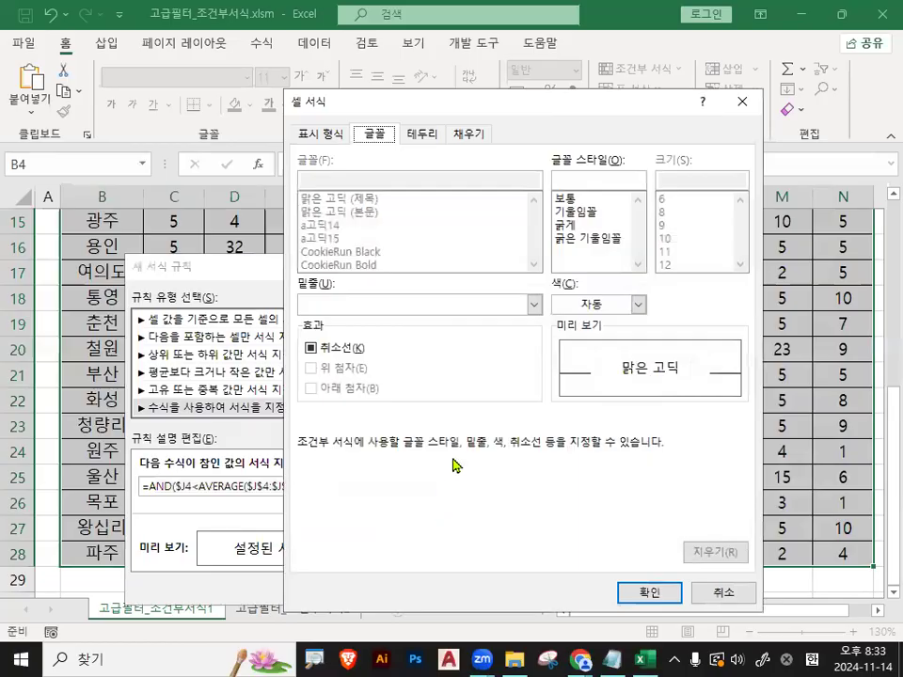
click(587, 232)
mouse_move(602, 215)
mouse_down()
mouse_move(549, 208)
mouse_move(588, 222)
mouse_up()
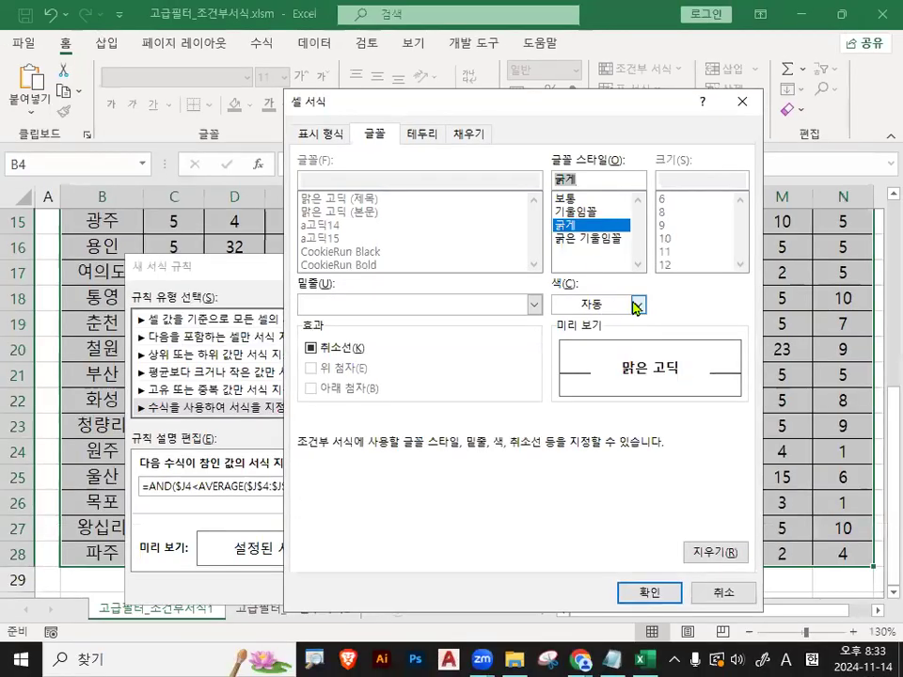
click(706, 385)
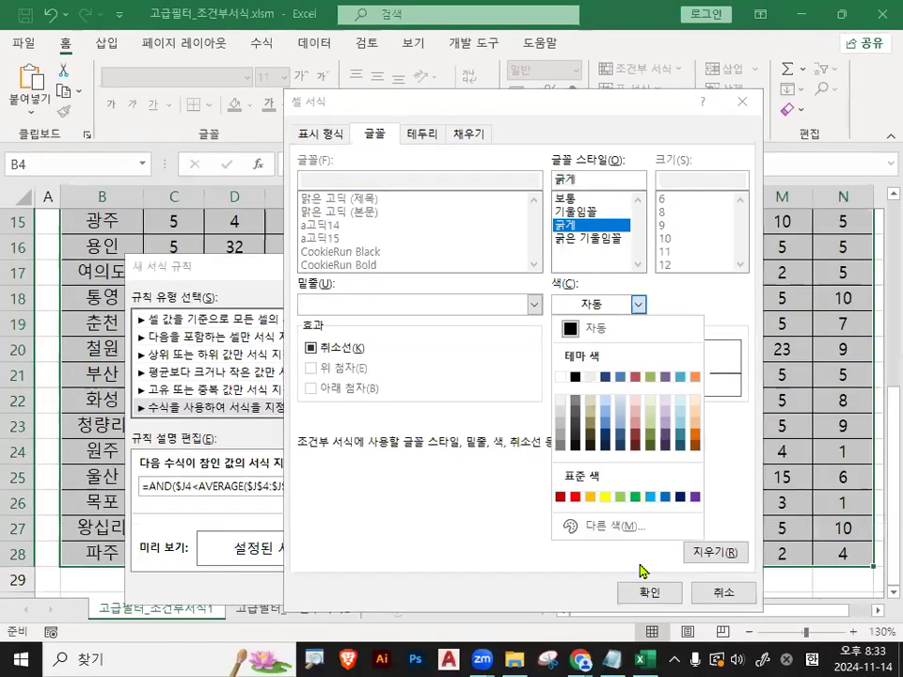
drag(569, 480, 575, 492)
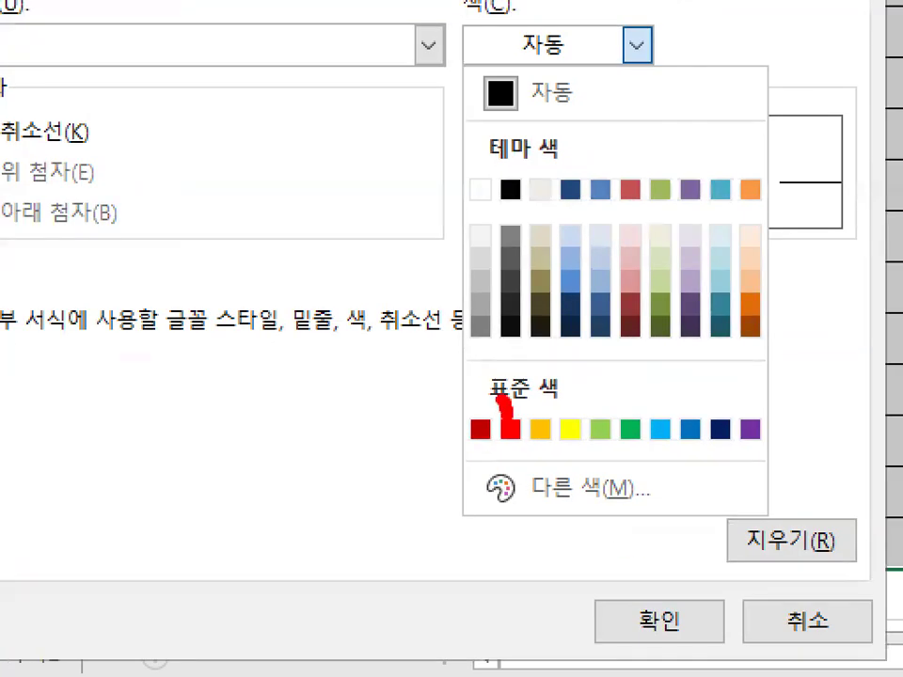
drag(508, 414, 550, 352)
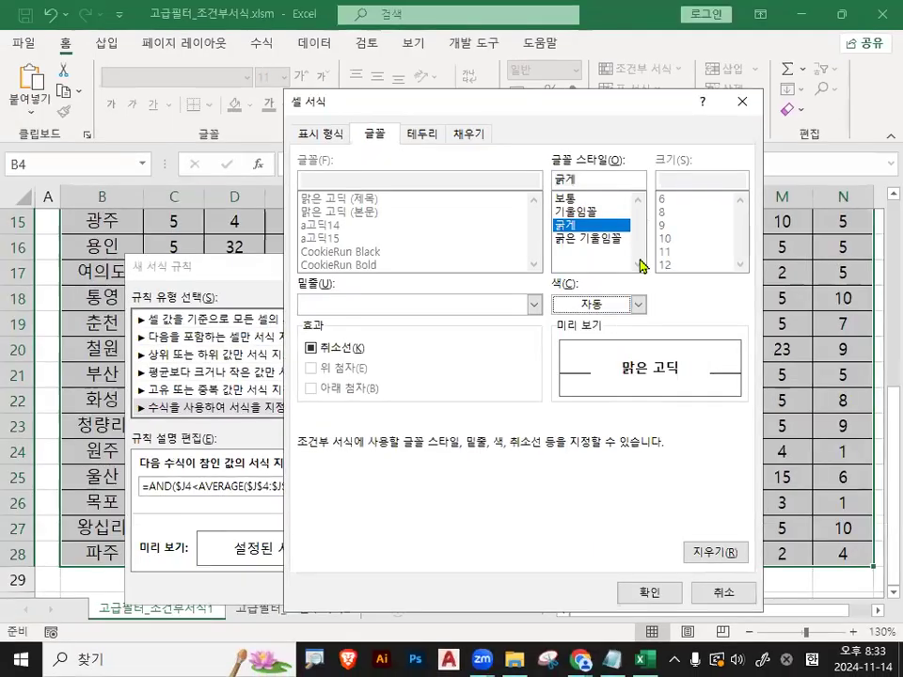
click(636, 42)
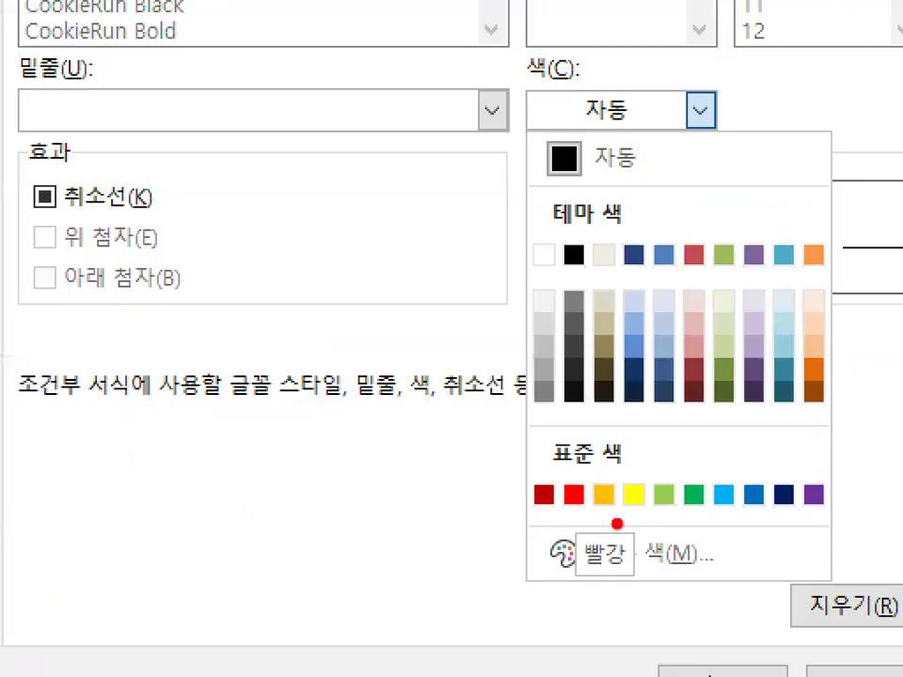
drag(577, 540, 611, 532)
drag(580, 579, 641, 576)
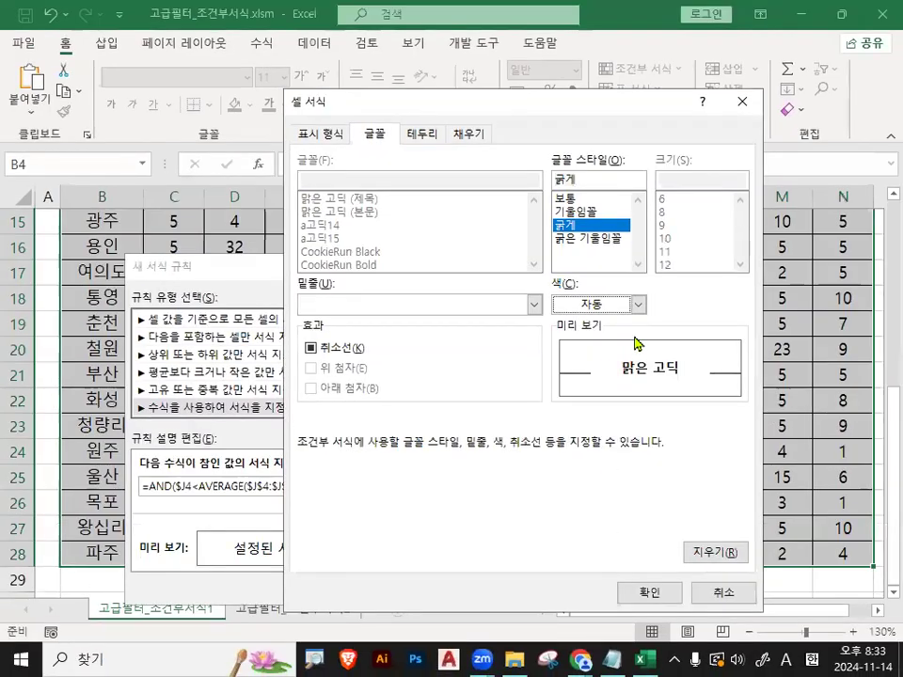
Set the rule's font color to the standard color 빨강 and apply the rule to B4:N28
click(701, 109)
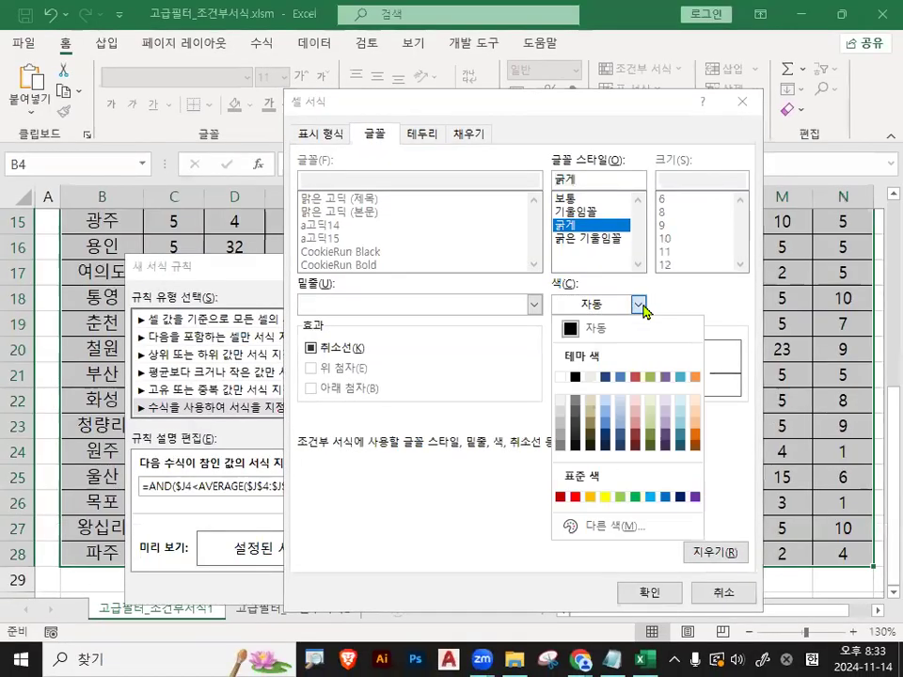
click(576, 499)
click(650, 595)
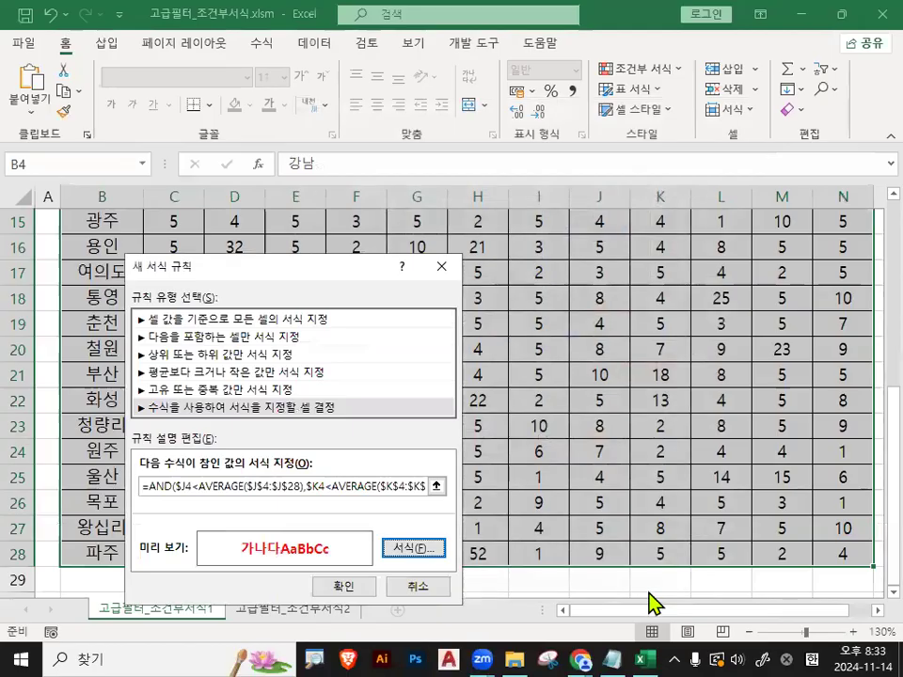
click(345, 587)
Examine which branch rows of 표1 the new conditional format highlights, from the first row to the last
click(292, 372)
scroll(291, 375, up, 4)
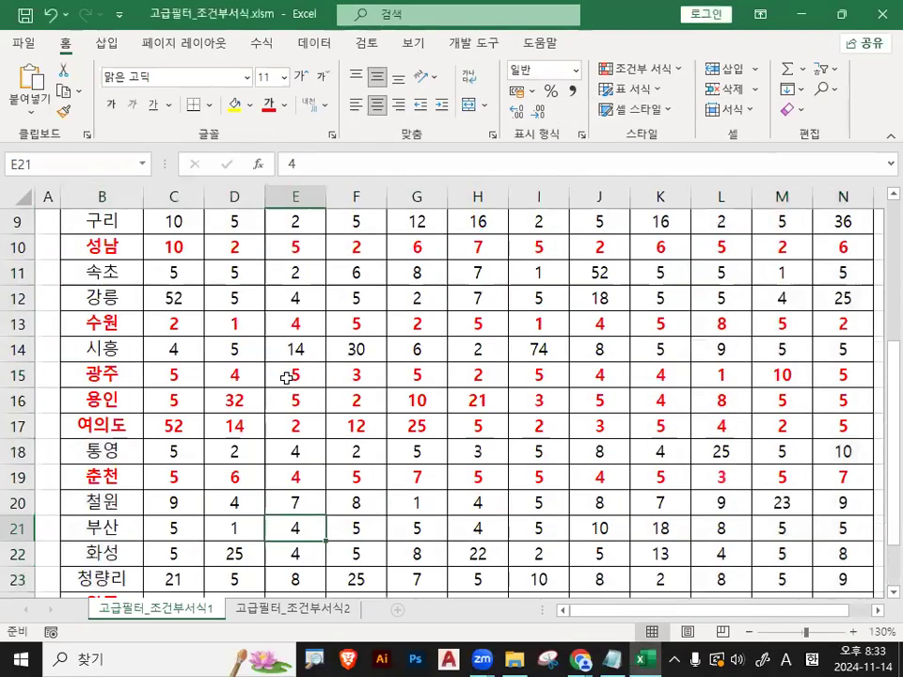
scroll(291, 377, up, 1)
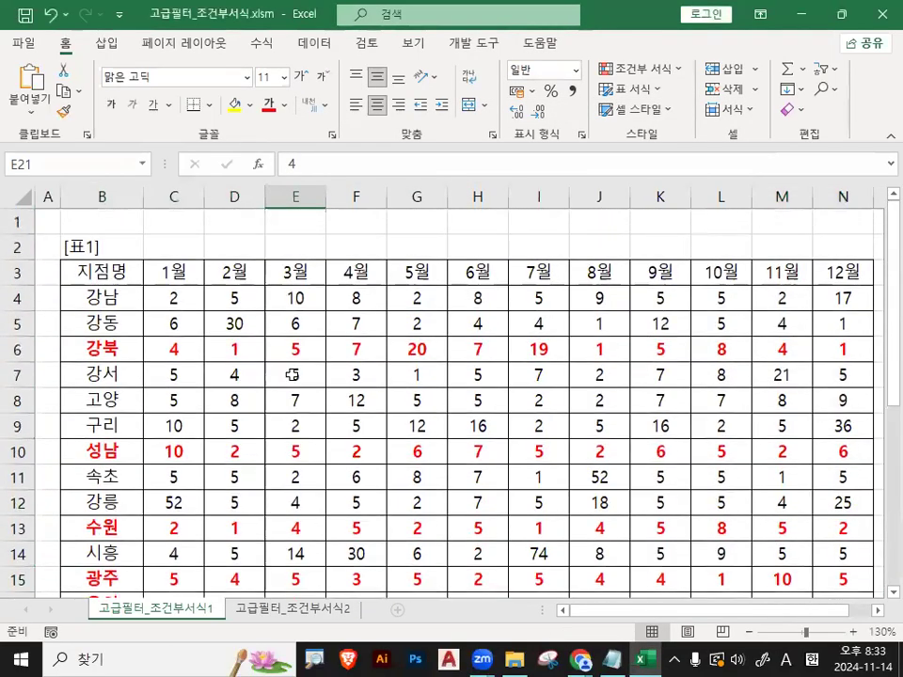
click(101, 457)
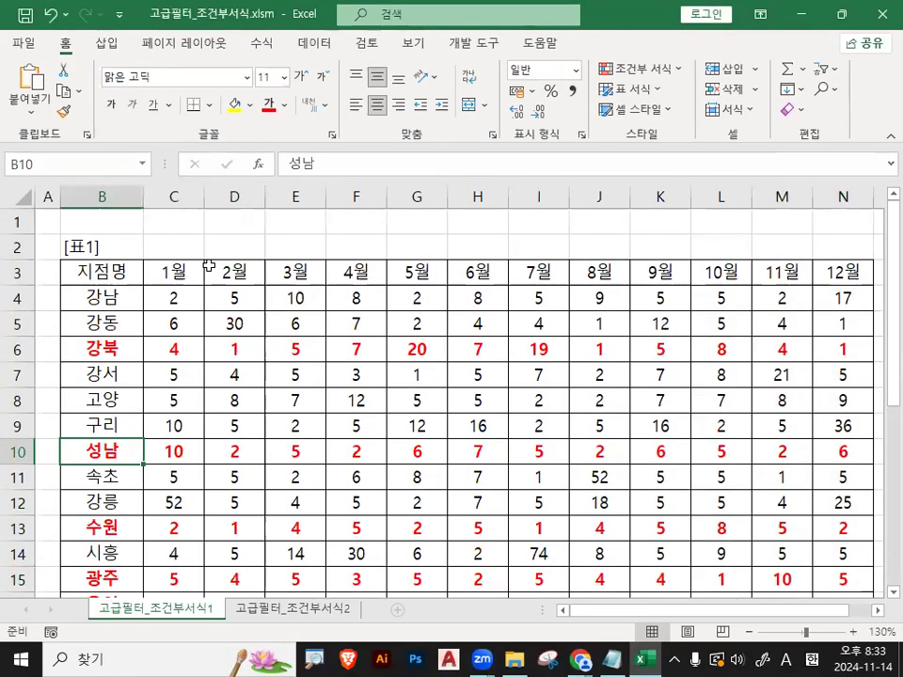
scroll(269, 359, down, 6)
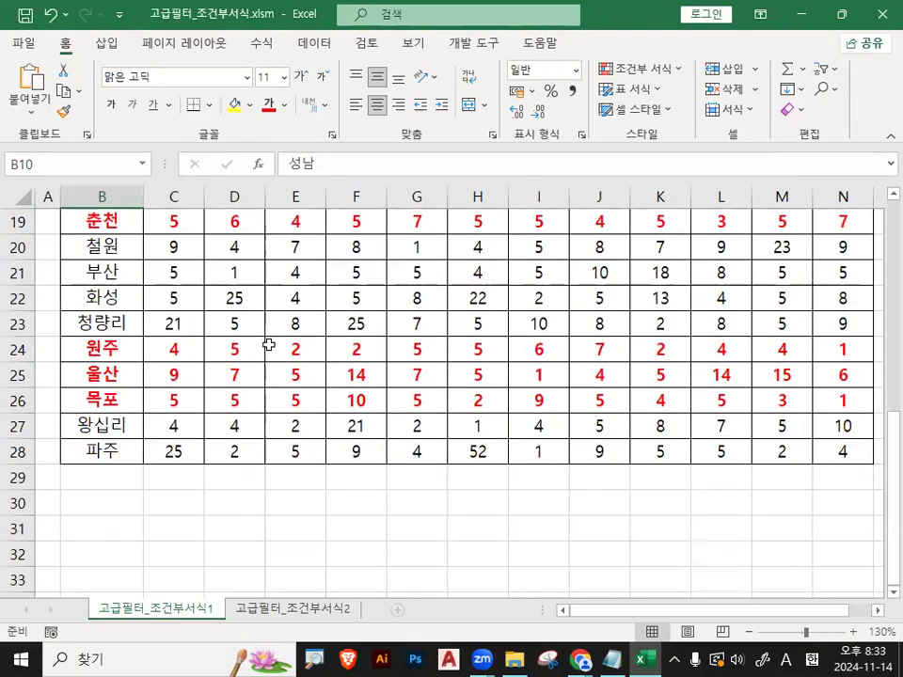
scroll(269, 345, up, 5)
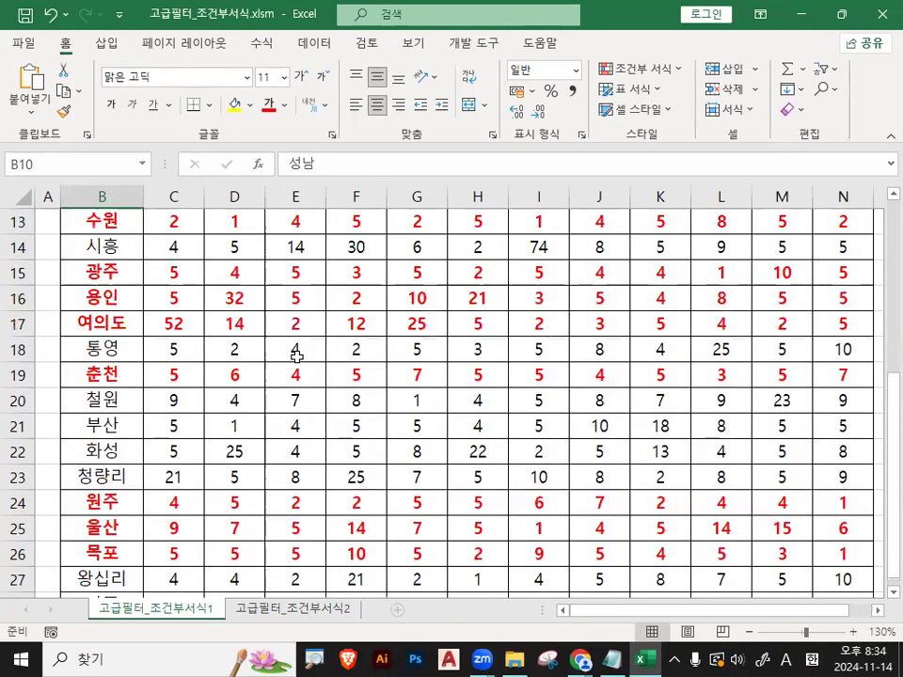
scroll(296, 358, up, 1)
click(297, 348)
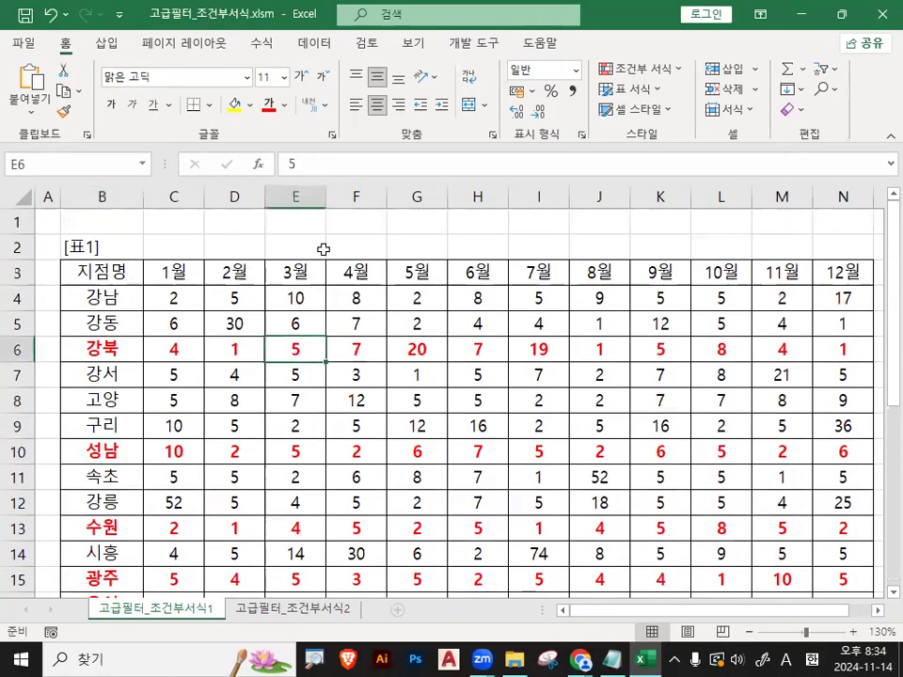
Review the $J4 comparison and AVERAGE parts of the recorded AND formula in the Notepad notes
click(613, 659)
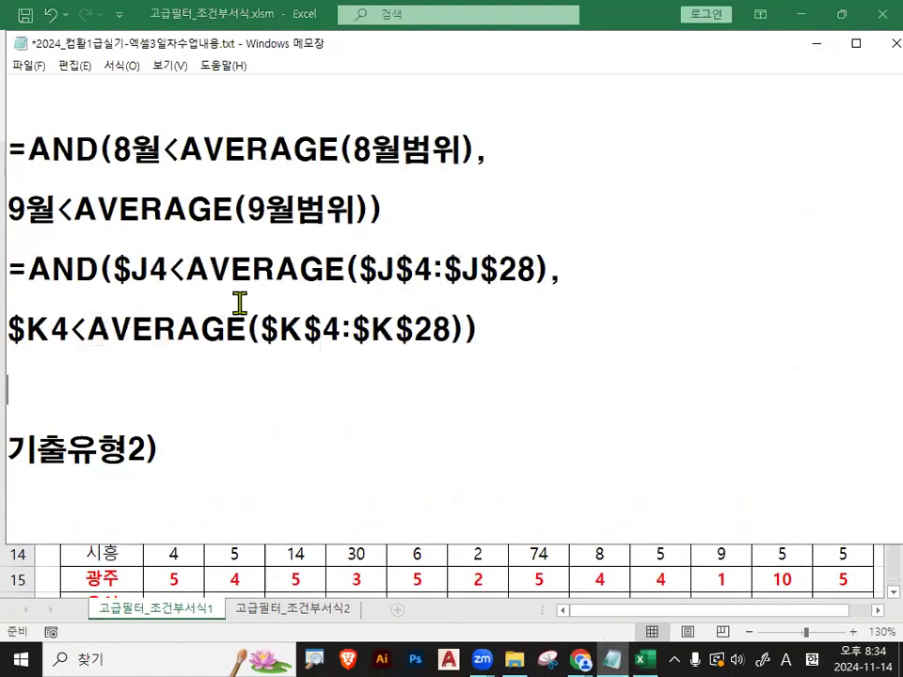
drag(186, 270, 343, 267)
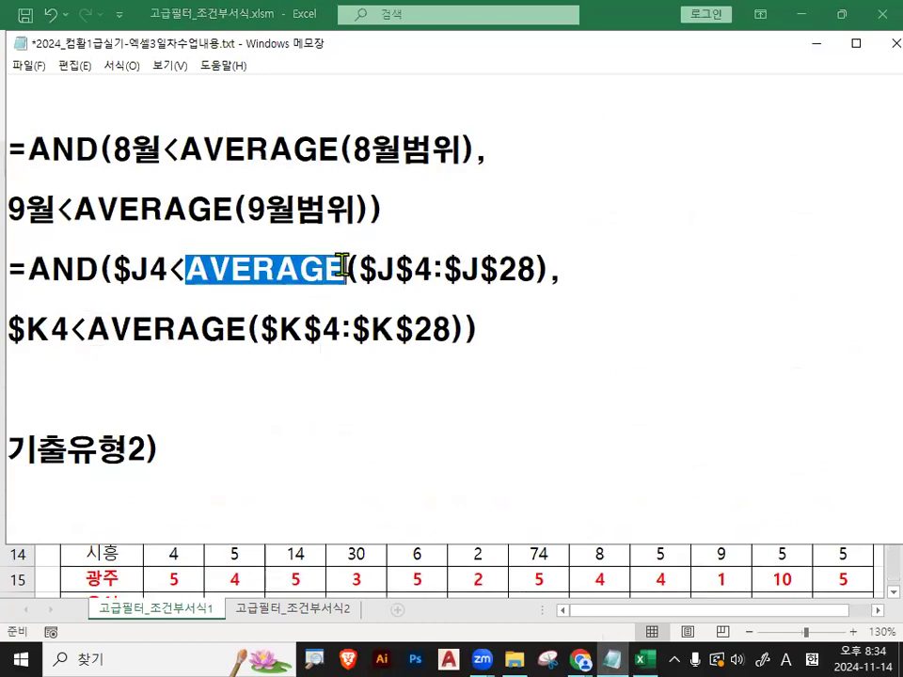
click(342, 267)
drag(187, 271, 336, 266)
click(113, 270)
drag(113, 270, 187, 270)
click(304, 271)
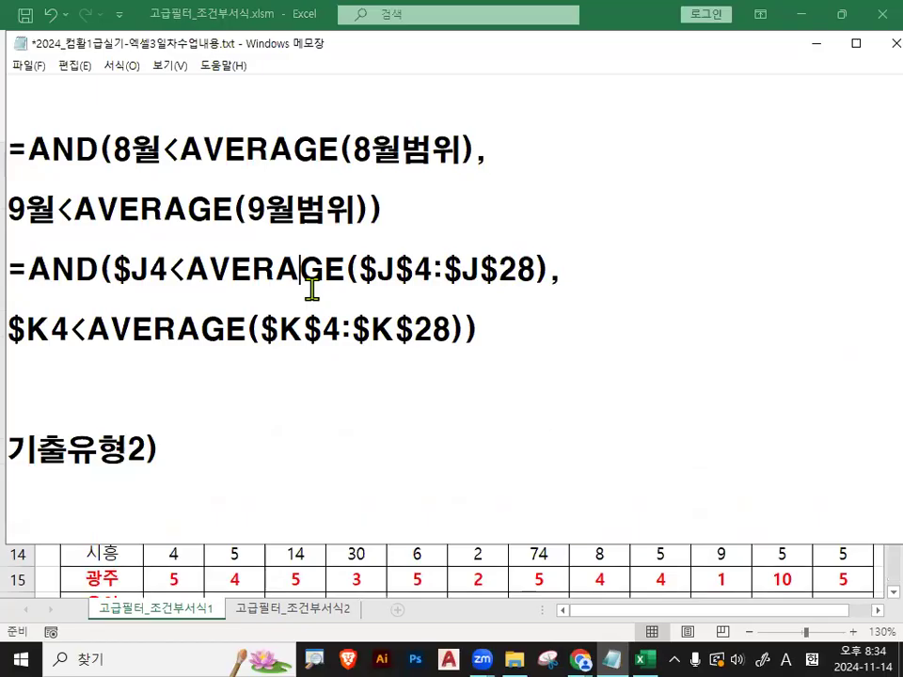
Add a dashed separator line between the finished AND formula and the 기출유형2) heading
click(49, 391)
text(-----------------------------------)
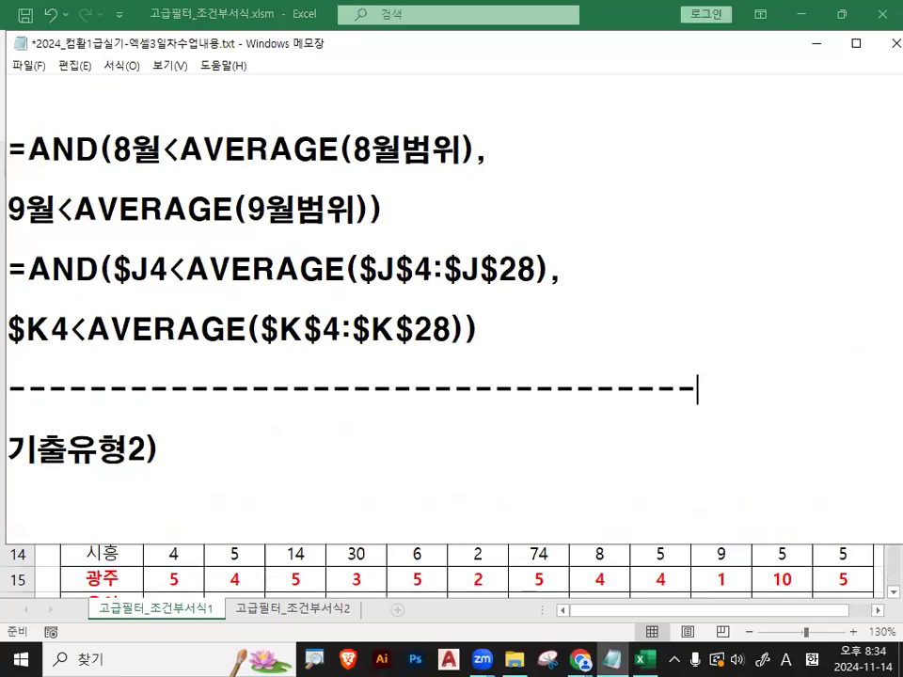
click(305, 468)
Switch to the 고급필터_조건부서식2 sheet in Excel and examine the row numbers beside the sales table
click(815, 44)
click(517, 425)
click(316, 609)
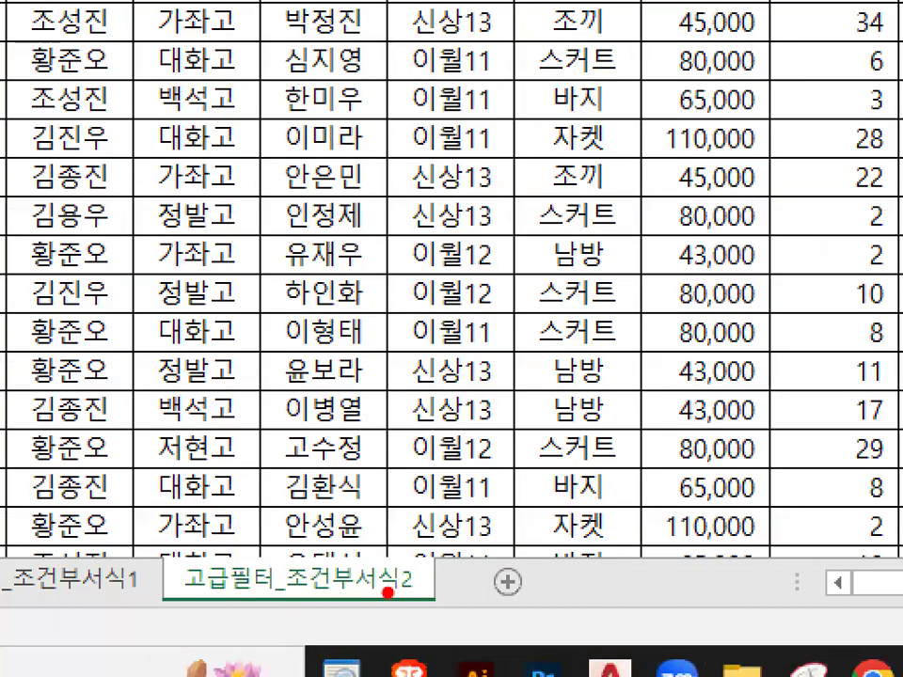
mouse_move(410, 593)
mouse_down()
mouse_move(145, 589)
mouse_move(433, 610)
mouse_up()
key(Escape)
click(523, 100)
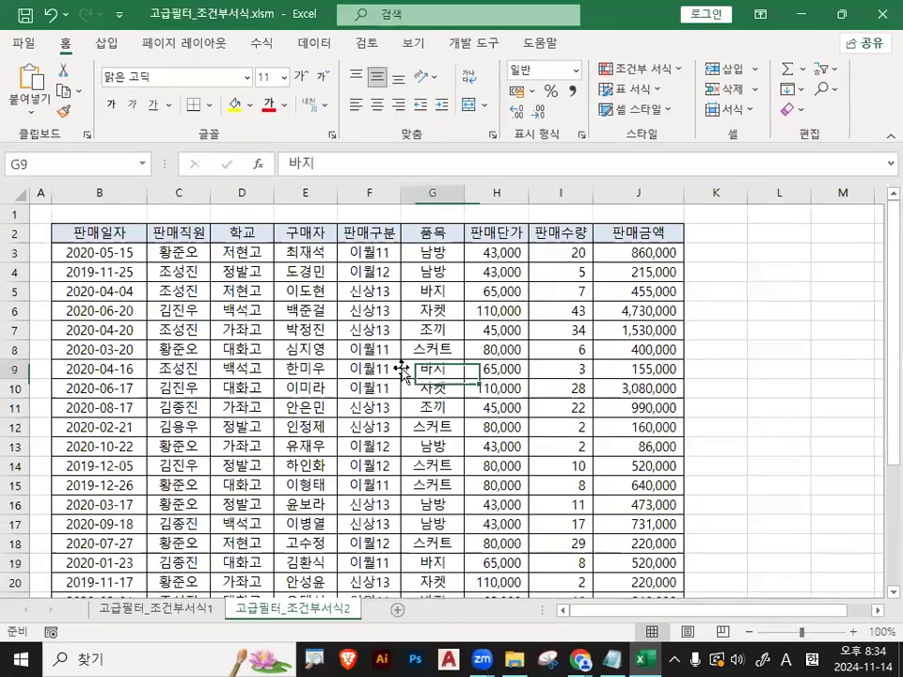
ctrl+scroll(402, 369, up, 4)
click(310, 325)
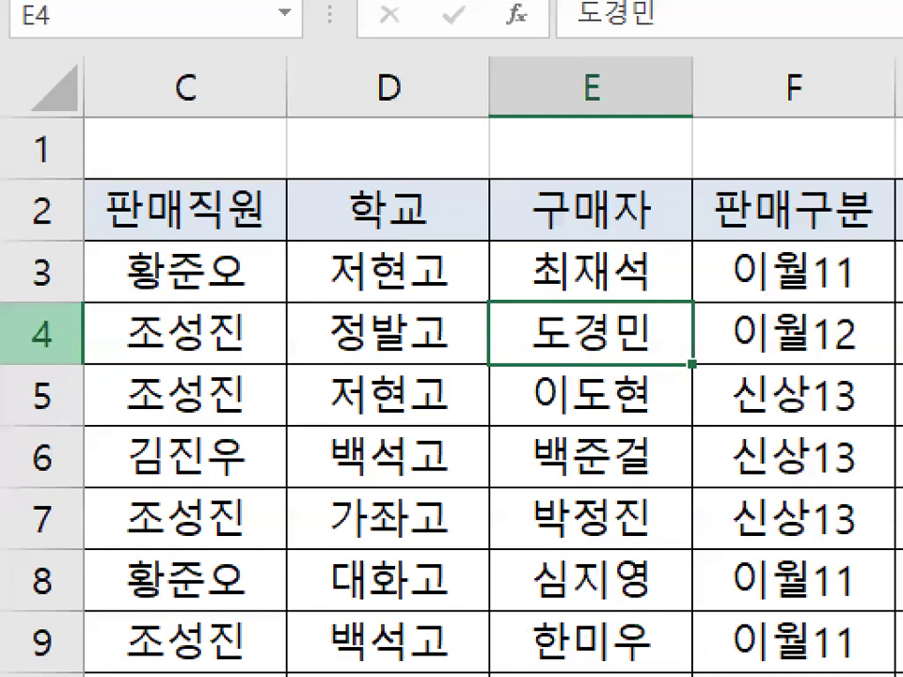
drag(26, 277, 43, 263)
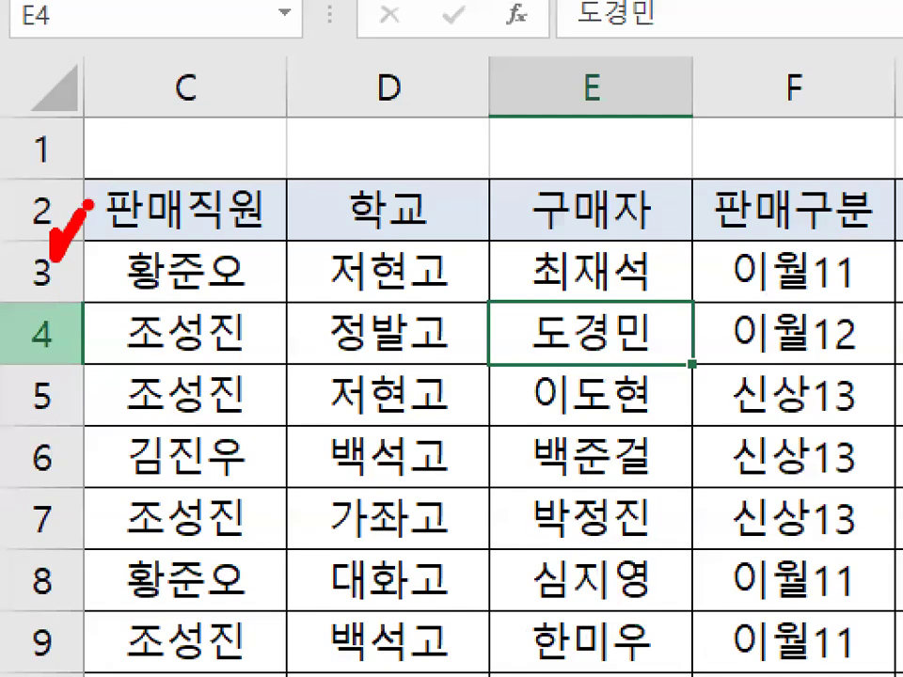
drag(30, 342, 60, 313)
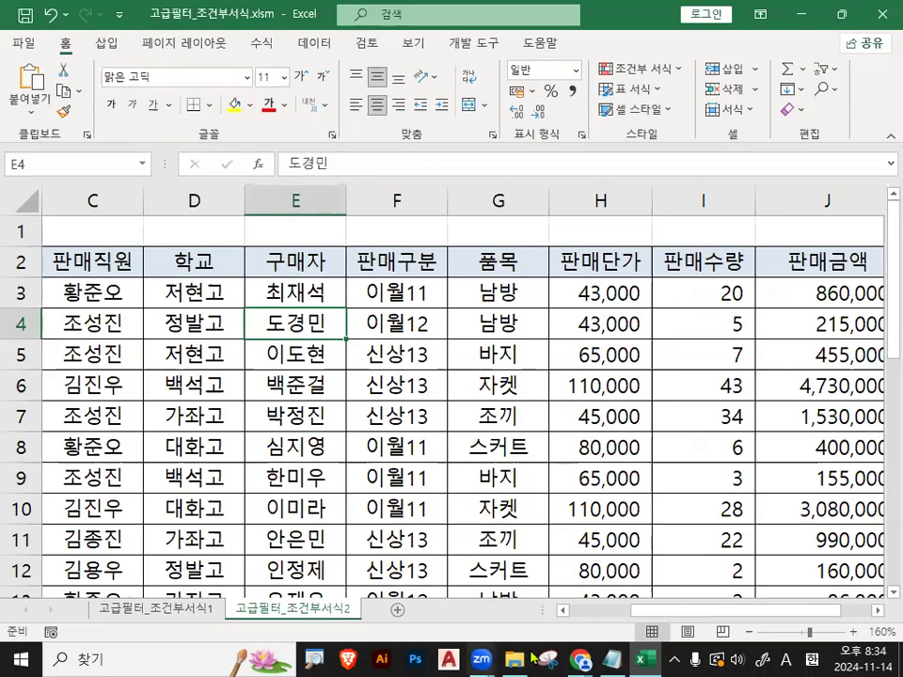
Return to the Notepad notes and add the heading 함수정리) under 기출유형2), leaving several blank lines below it
click(613, 659)
click(164, 481)
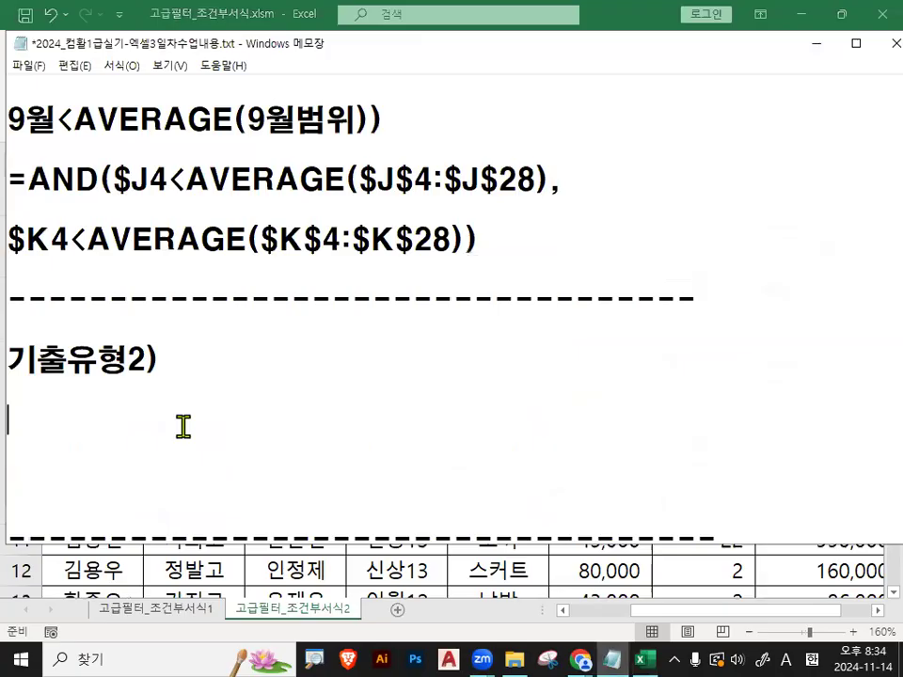
text(GA)
key(BackSpace)
key(BackSpace)
key(Hangul)
text(함)
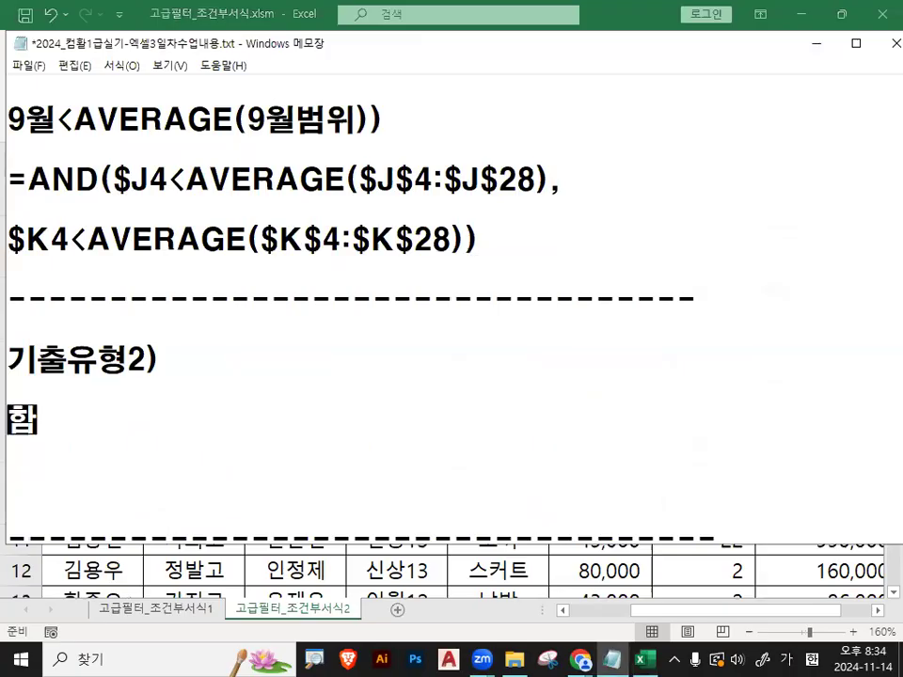
text(수정리))
key(Return)
key(Return)
key(Return)
key(Return)
key(Return)
key(Return)
key(Return)
key(Return)
key(Return)
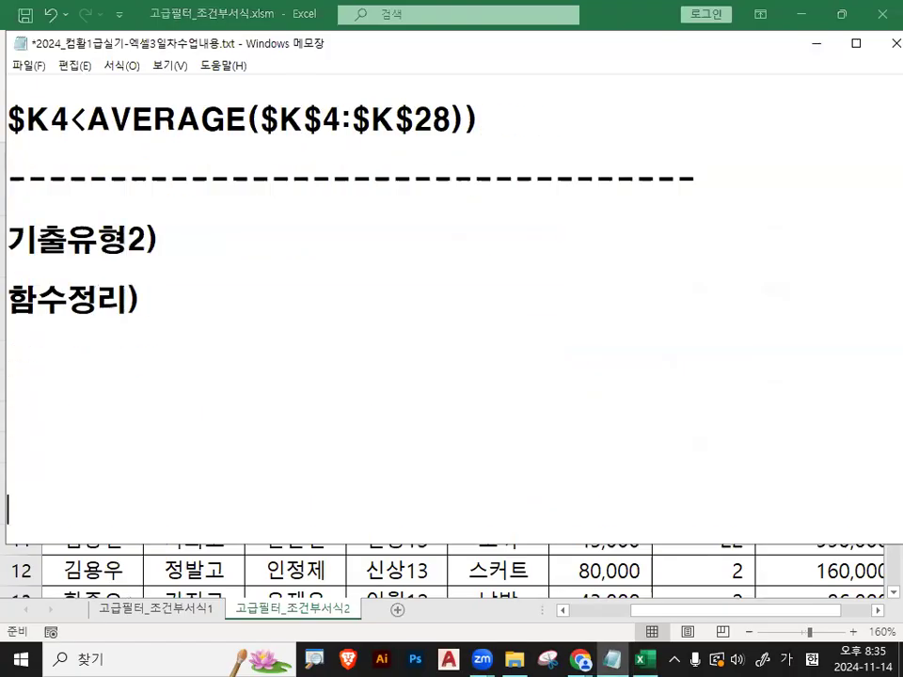
key(Up)
key(Up)
key(Up)
key(Up)
key(Up)
key(Up)
key(Up)
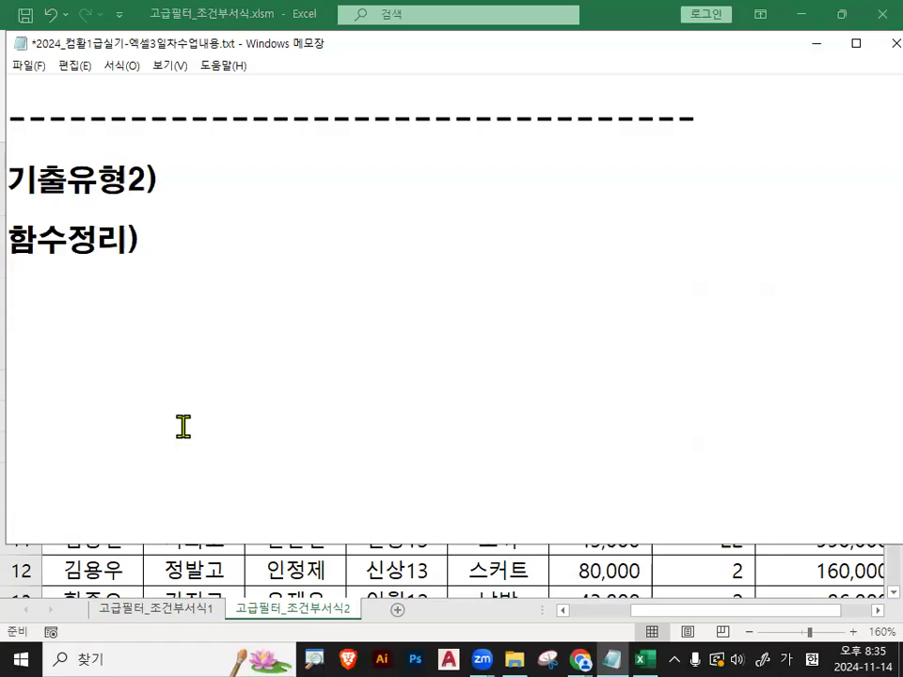
Write the note "=ROW(셀주소) : 셀주소에 대한 행번호를 구함" under the 함수정리) heading
text(=ROW())
key(BackSpace)
key(Hangul)
text(셀ㅈ주소) :)
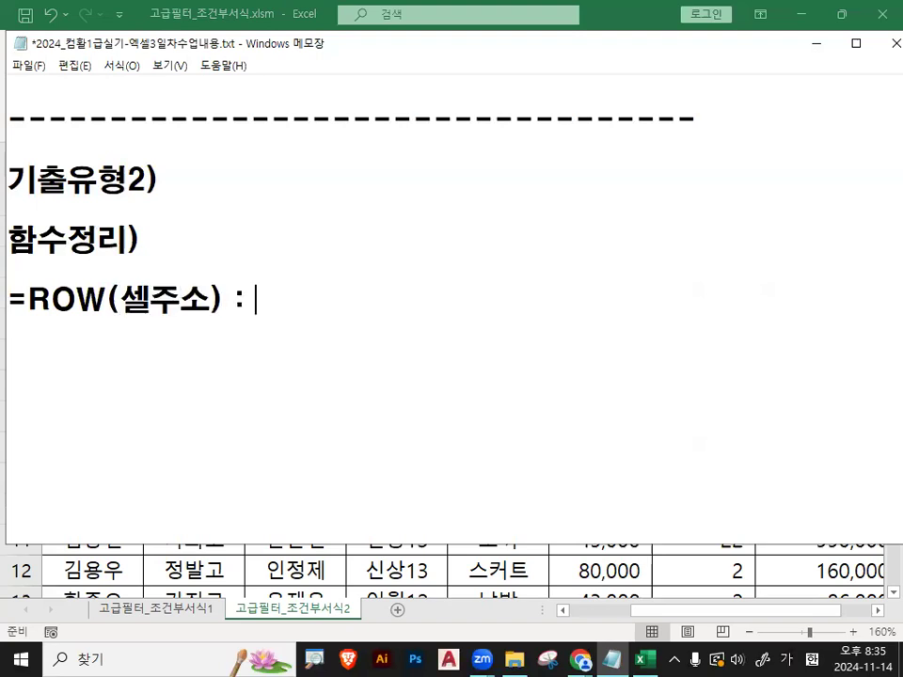
text( 셀주소에 대)
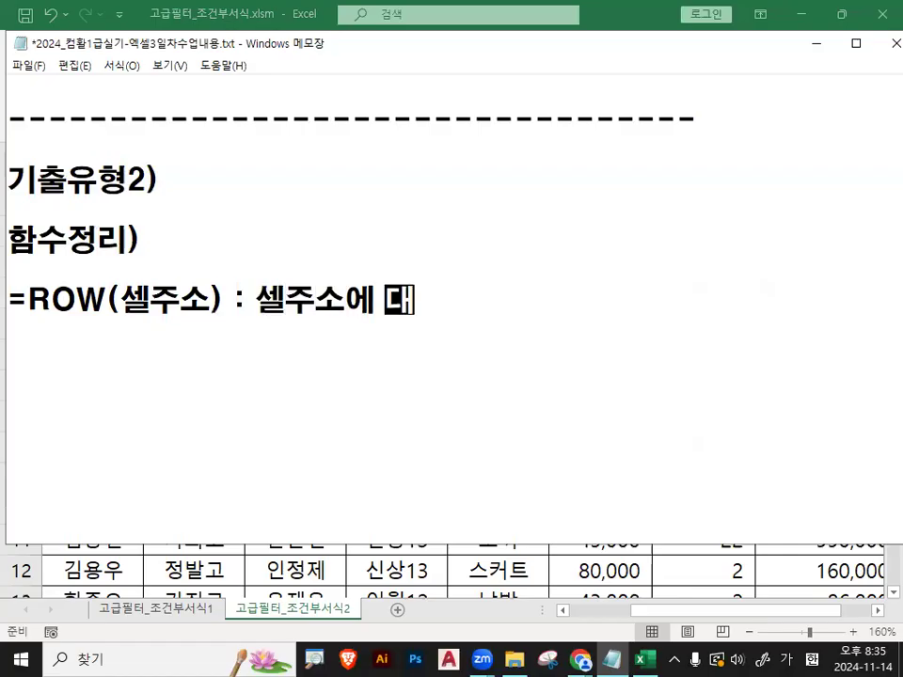
text(한 행번호를 ㄱ)
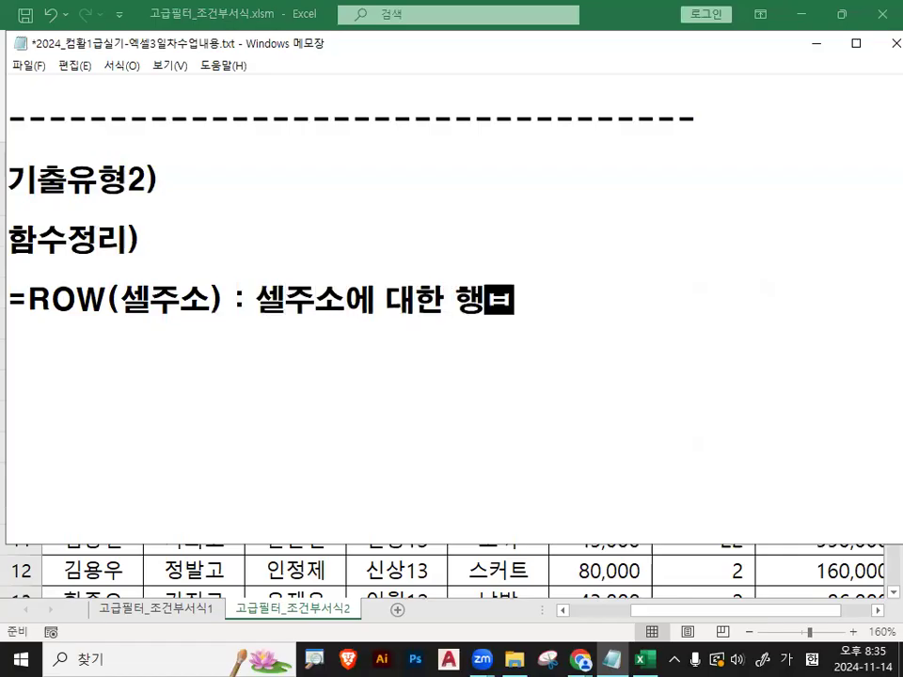
text(구함)
key(Return)
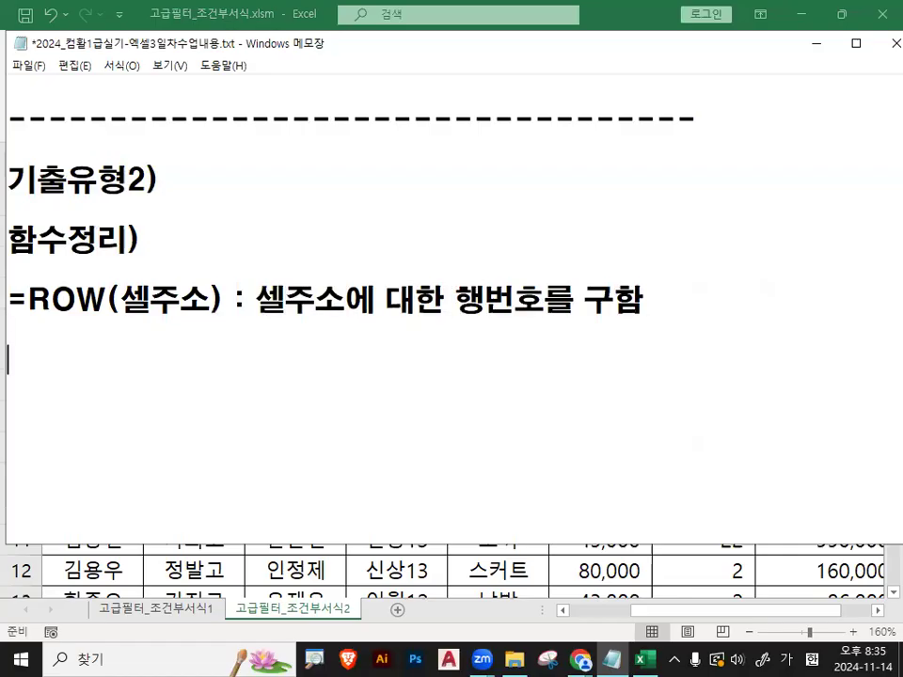
Add the line "=ROW() : 셀포인터에 대한 행번호를 구함" below the ROW(셀주소) note
text(=ROW() :)
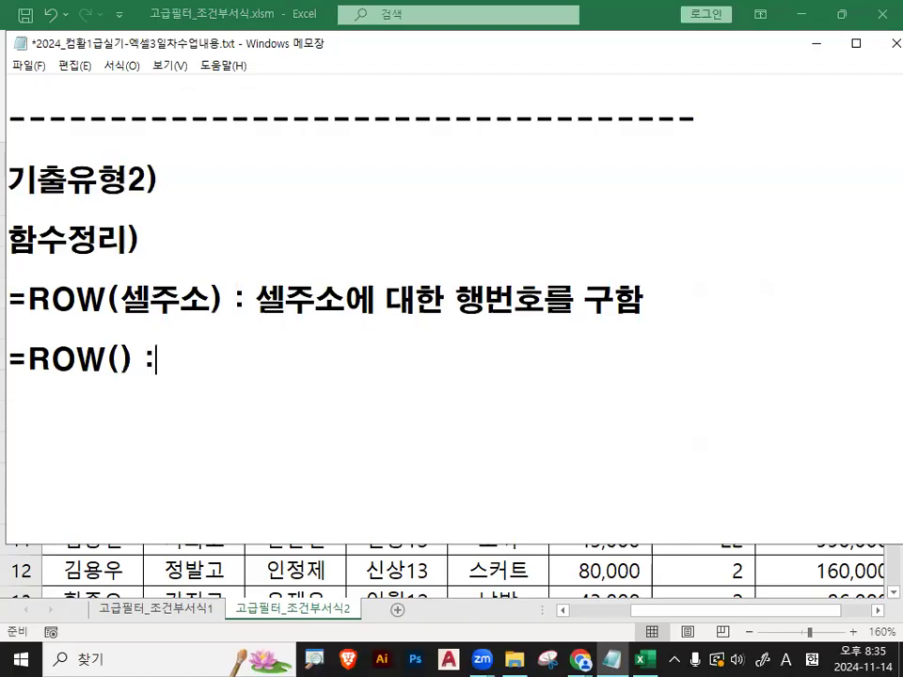
text( TPF)
key(BackSpace)
key(BackSpace)
key(BackSpace)
key(Hangul)
text(ㅅㅔㄹㅍㅗㄹㅣㄴ)
key(BackSpace)
text(ㅇㅣㄴㅌㅓㄹㅔ)
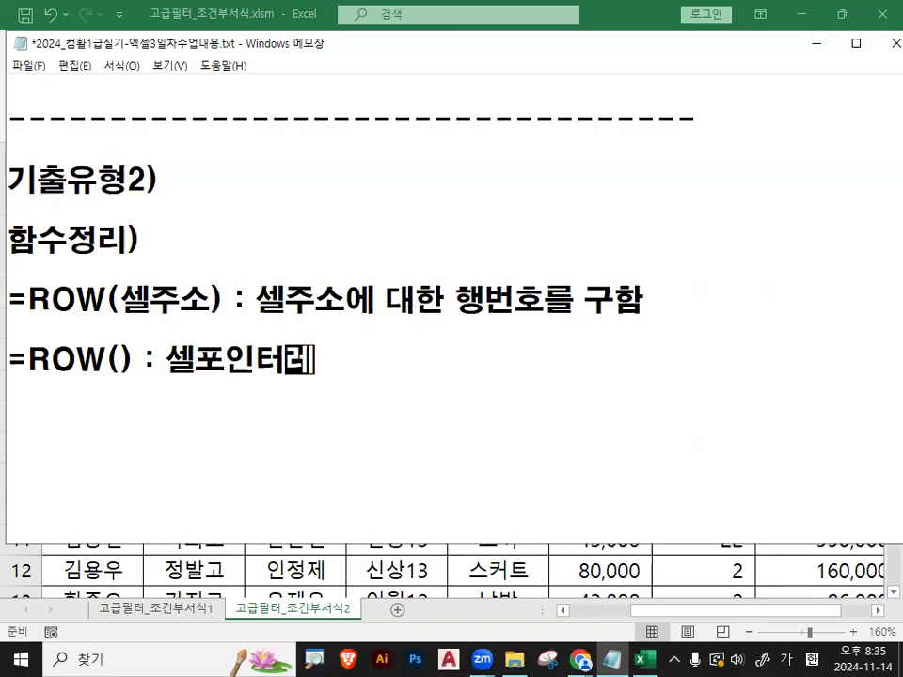
key(BackSpace)
key(BackSpace)
text(ㅇㅔ ㄷㅐㅎㅏㄴ ㅎㅐㅇㅂㅓㄴㅎㅗㄹㄹㅡ ㄱ)
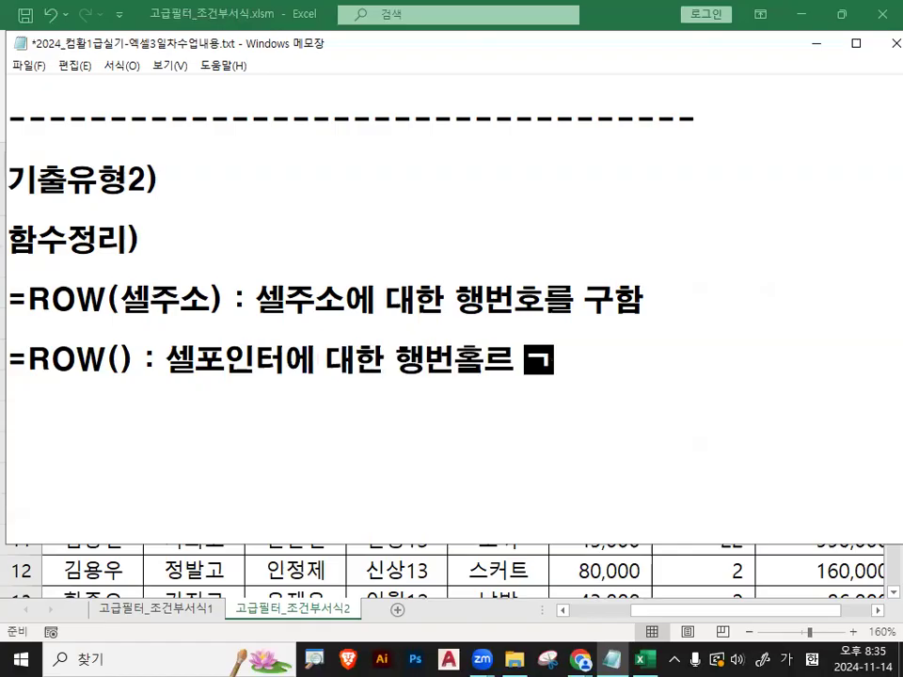
key(BackSpace)
key(BackSpace)
key(BackSpace)
key(BackSpace)
text(ㅎㅗㄹㅡㄹ ㄱㅜㅎㅏㅁ)
key(Return)
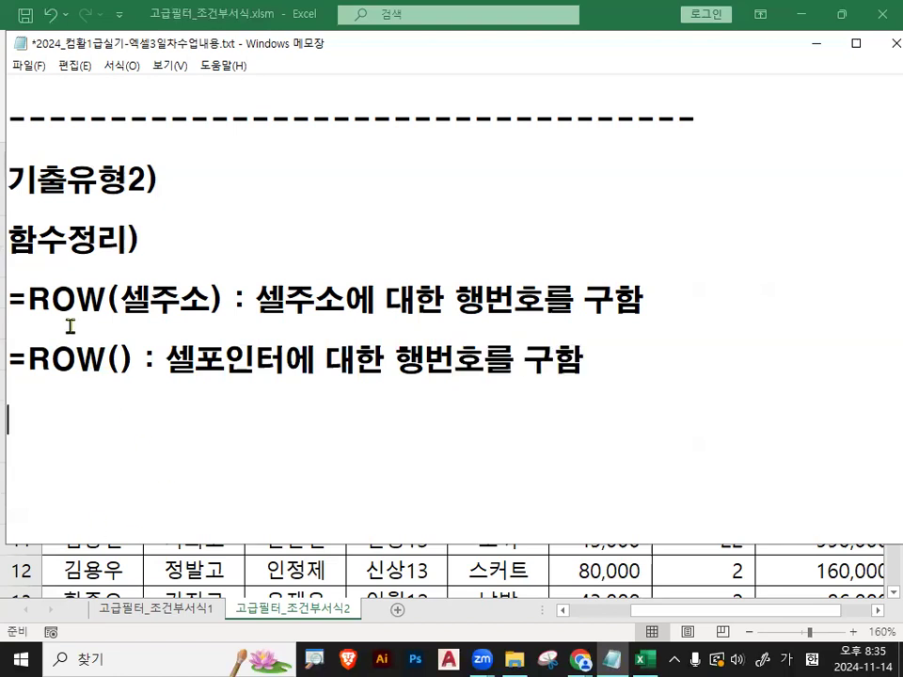
Compare the ROW(셀주소) and ROW() forms in the two function notes
drag(24, 300, 210, 299)
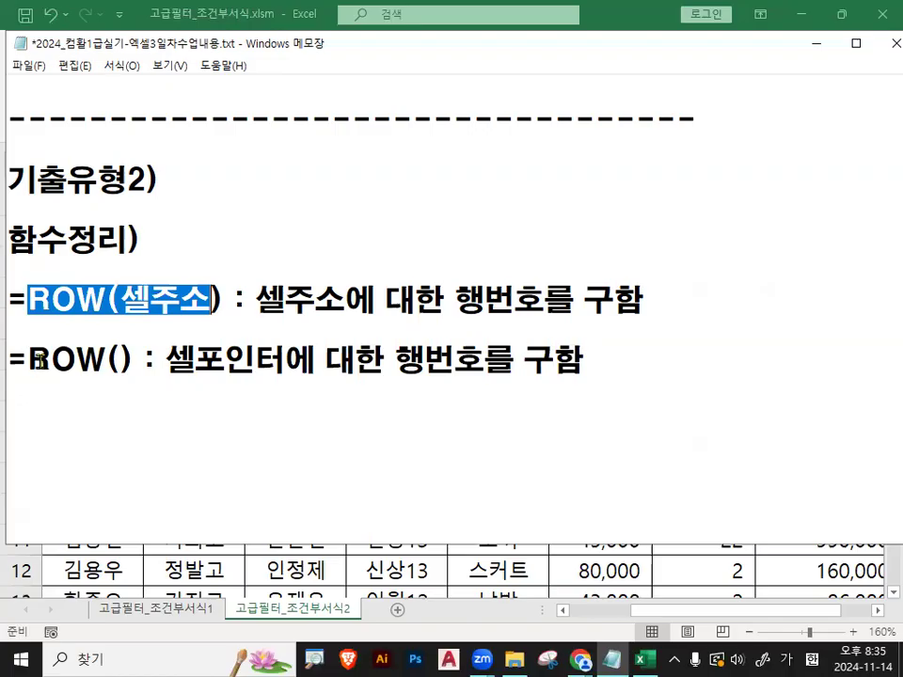
drag(27, 359, 143, 361)
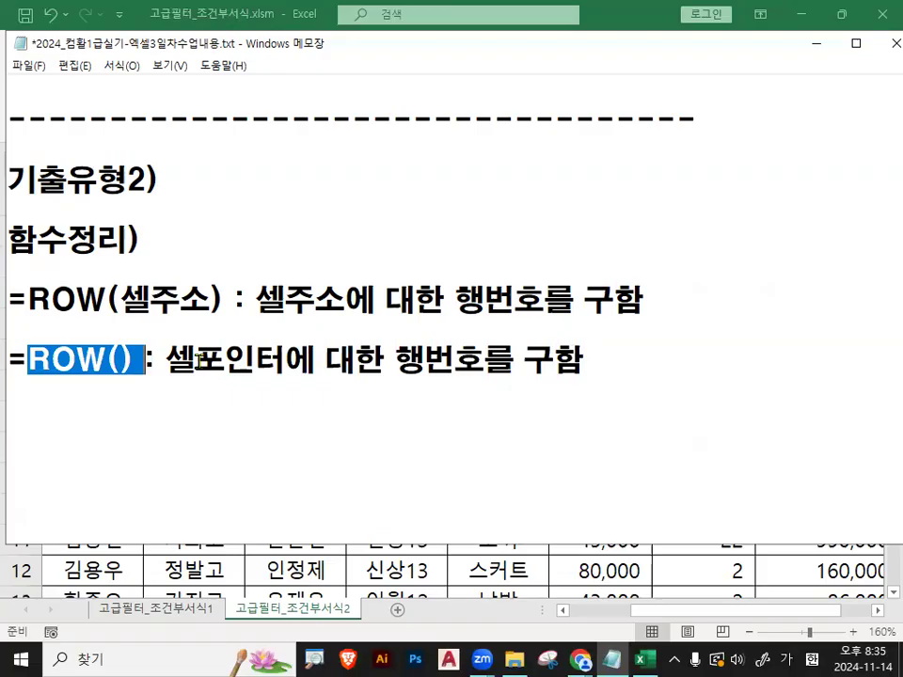
click(262, 337)
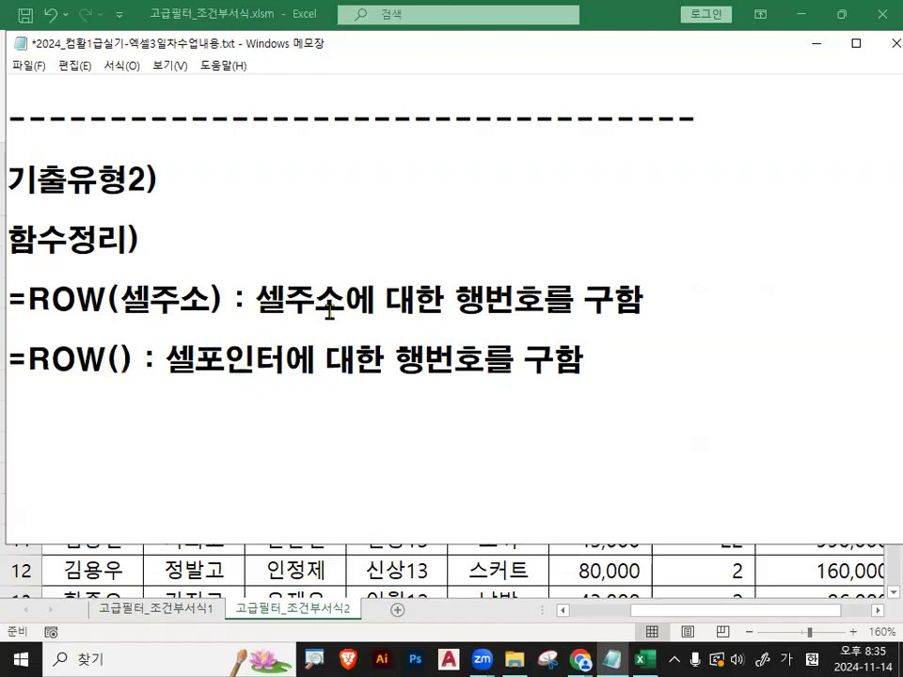
click(130, 356)
click(168, 359)
click(647, 361)
Back in Excel, enter the formula =ROW(C33) in cell E35 below the sales table and inspect its cell reference
click(815, 43)
scroll(667, 235, down, 2)
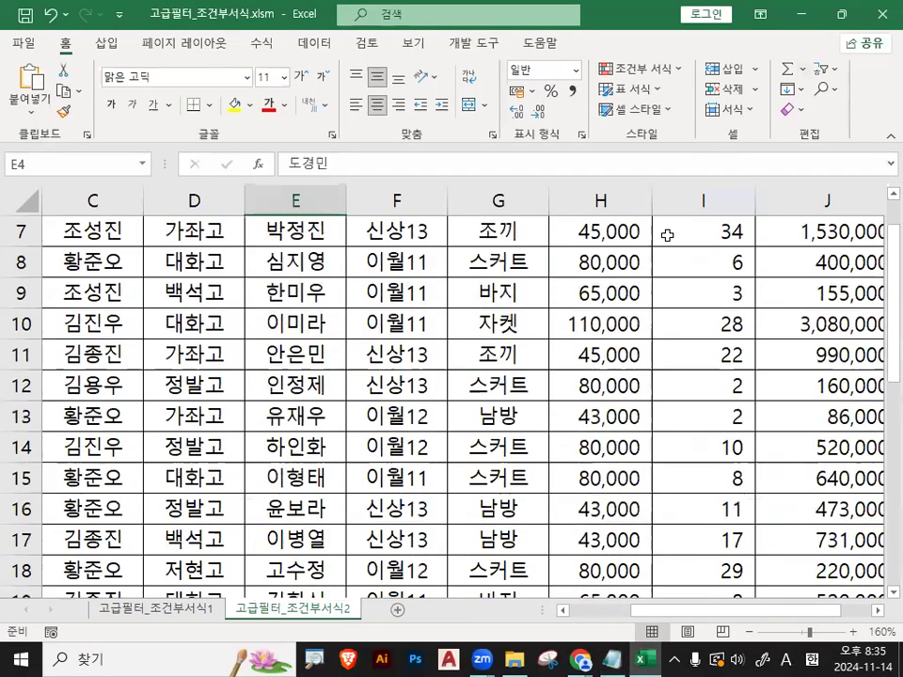
scroll(667, 236, down, 8)
click(337, 342)
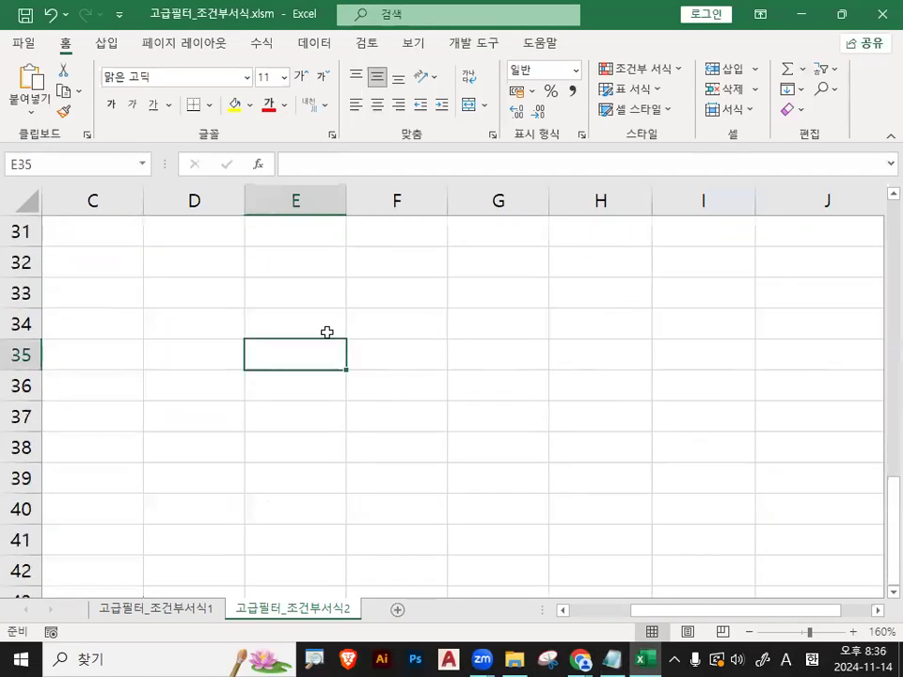
text(=)
key(Hangul)
text(개)
key(BackSpace)
key(BackSpace)
key(Hangul)
text(ROW()
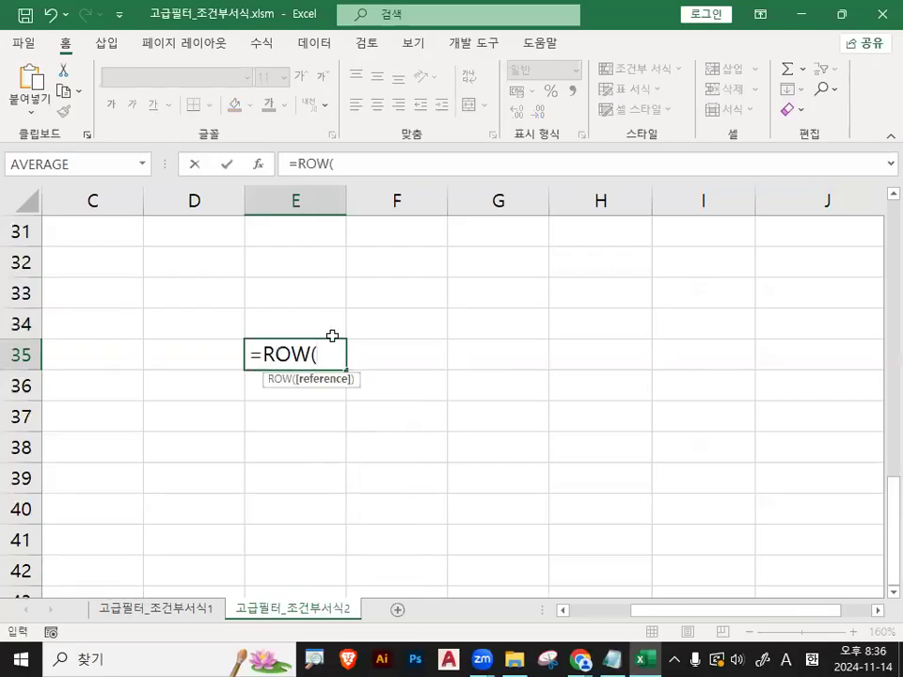
click(82, 295)
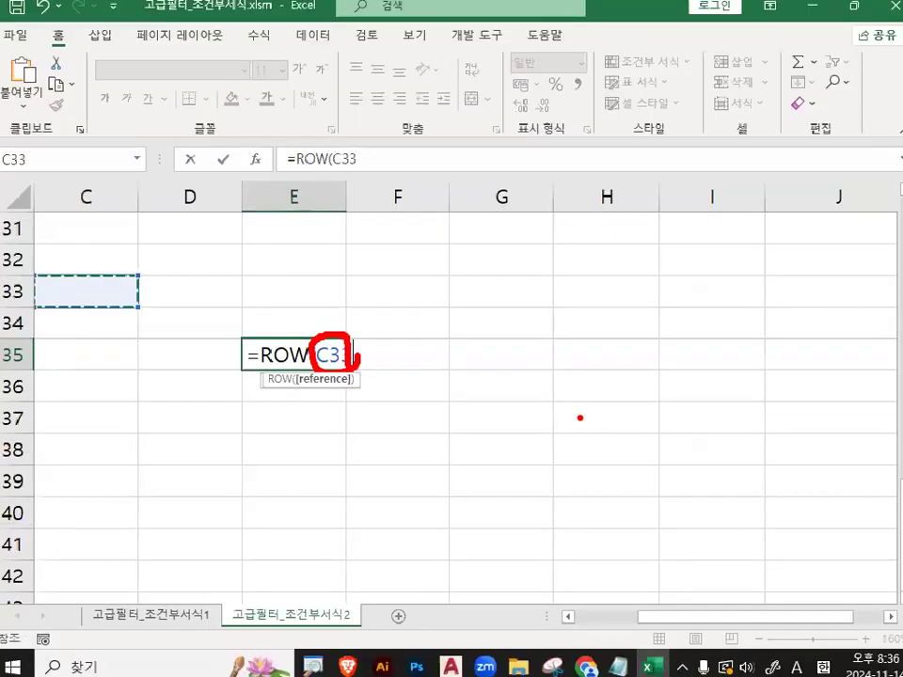
key(Return)
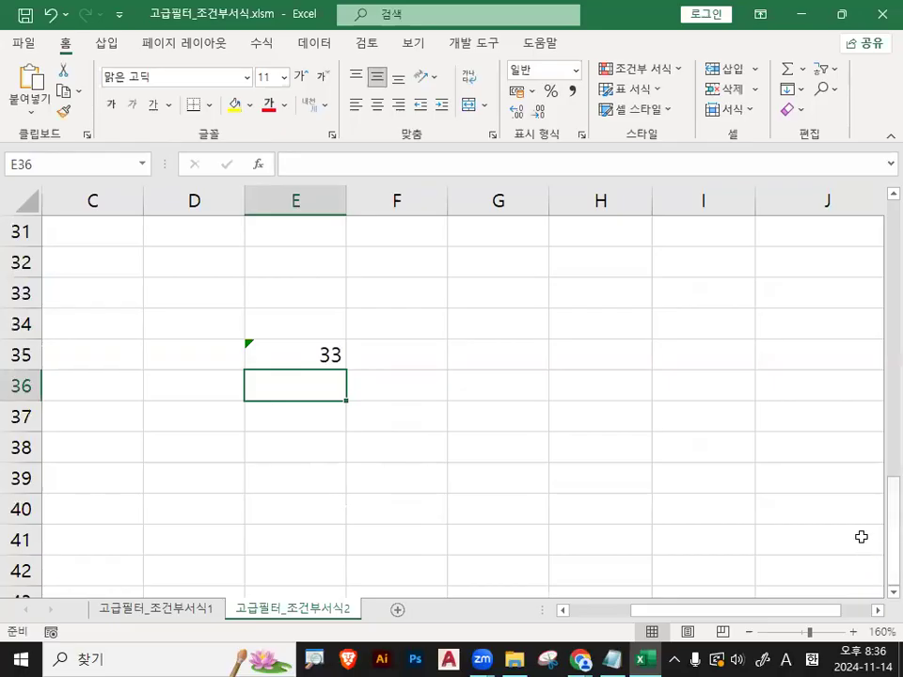
double_click(320, 354)
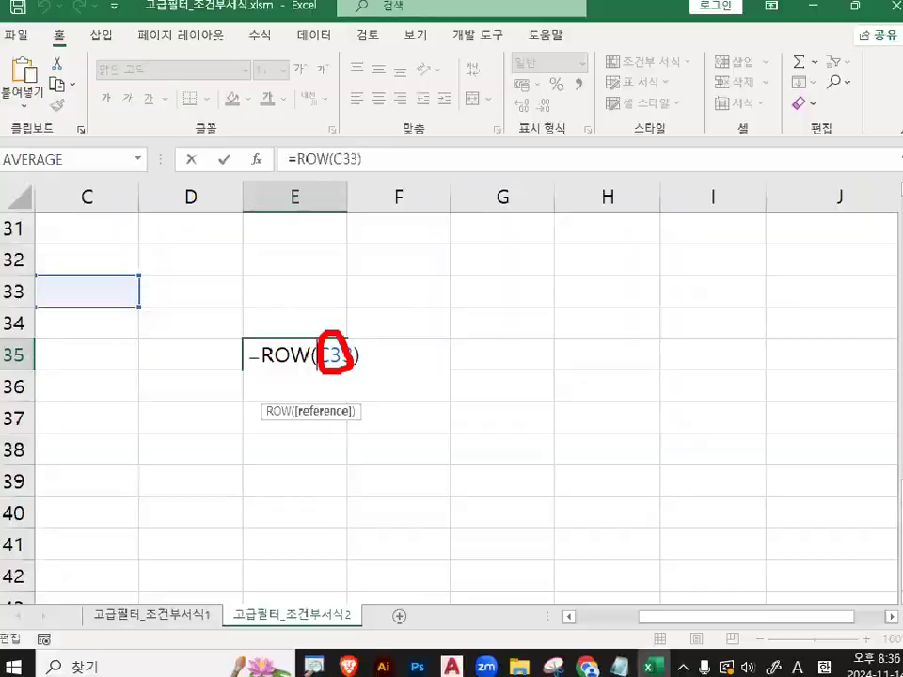
key(Escape)
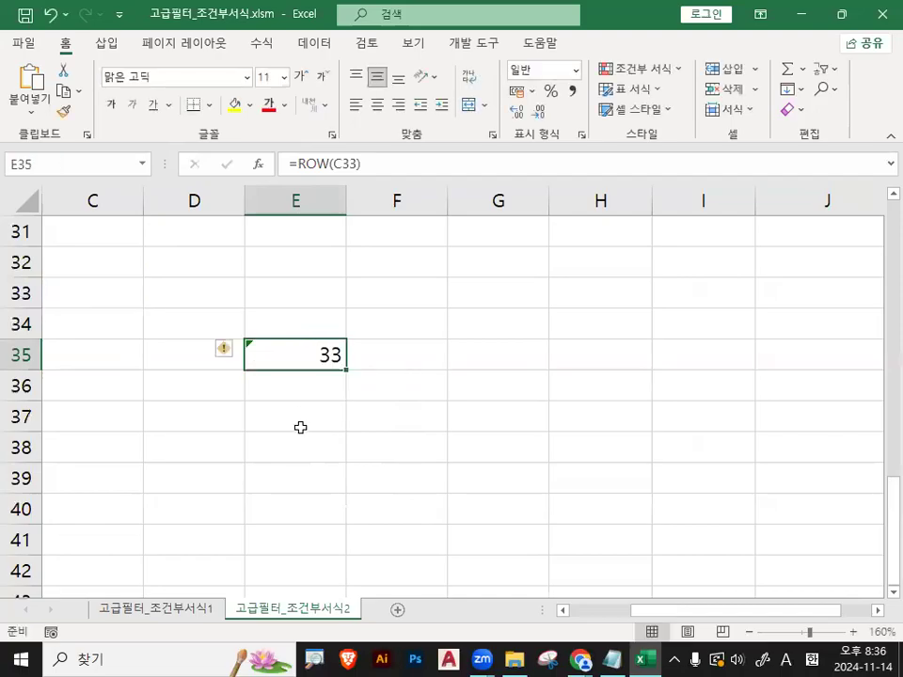
Enter the formula =ROW() without a reference in cell E37 and compare it with its own row number
click(303, 425)
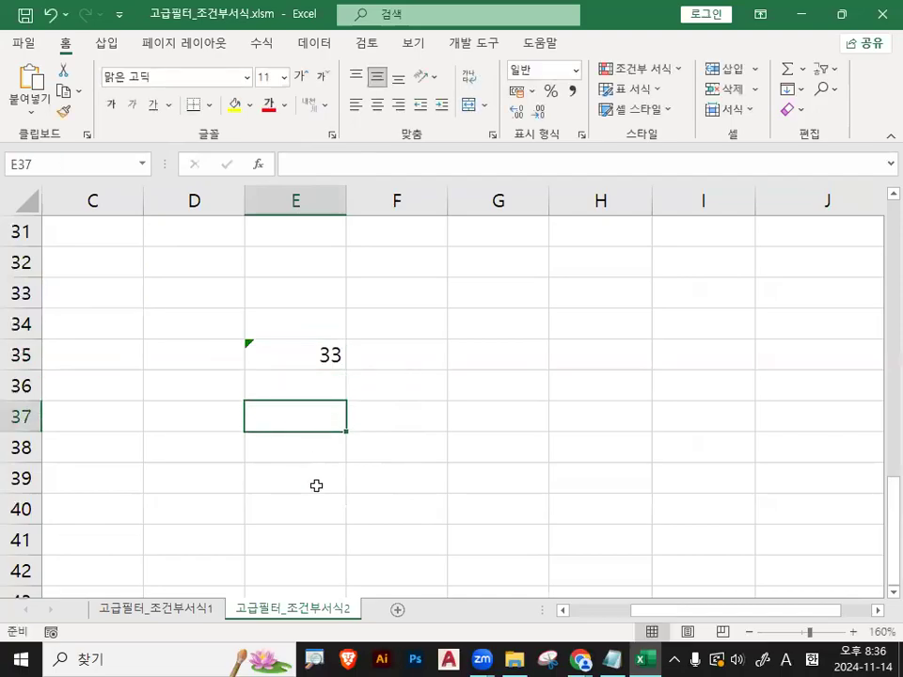
text(=ROW)
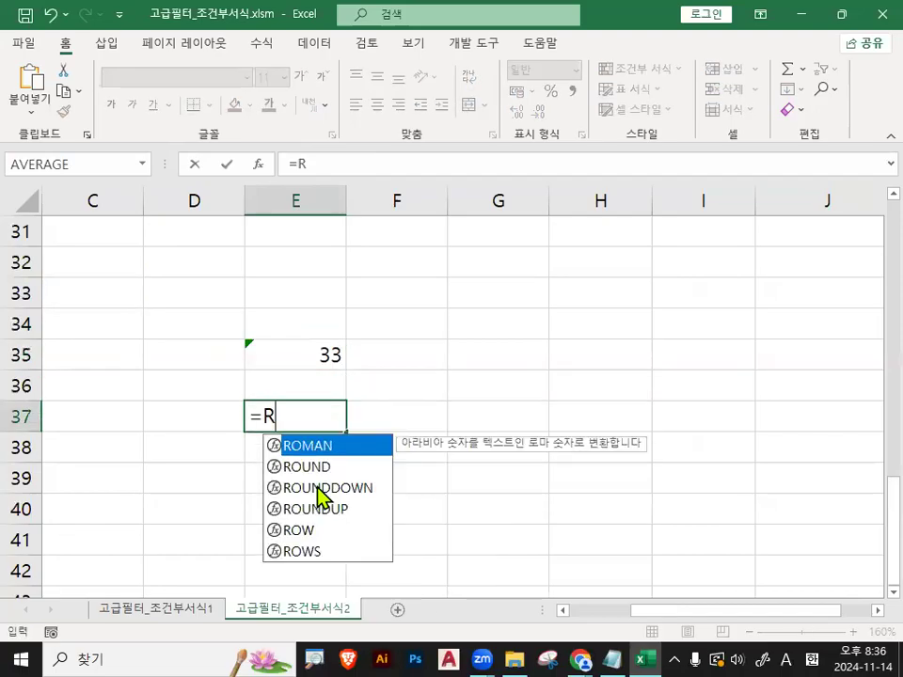
text(())
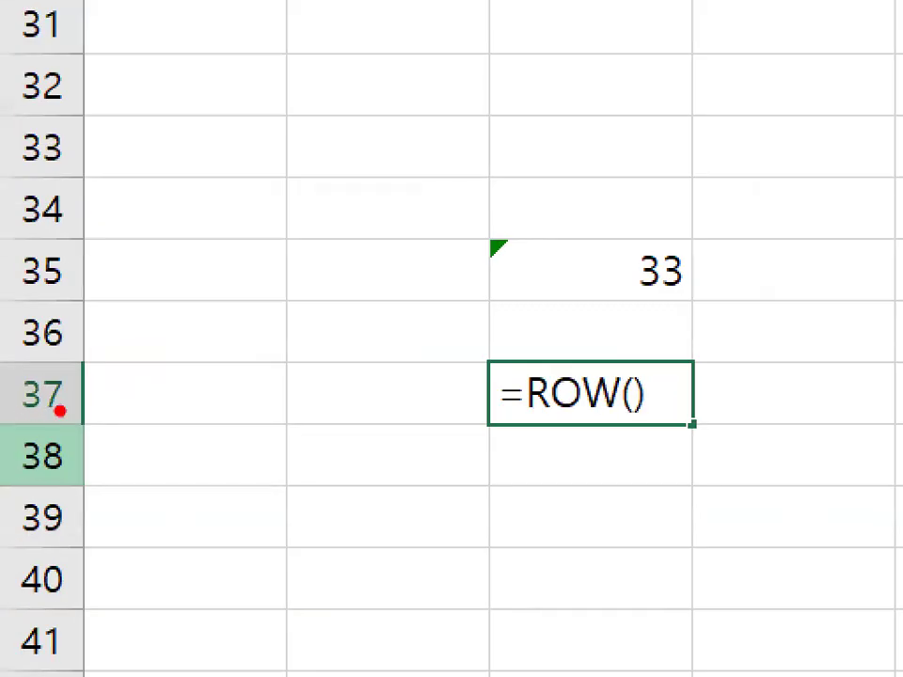
drag(4, 409, 36, 421)
mouse_move(8, 381)
mouse_down()
mouse_move(66, 355)
mouse_move(132, 244)
mouse_up()
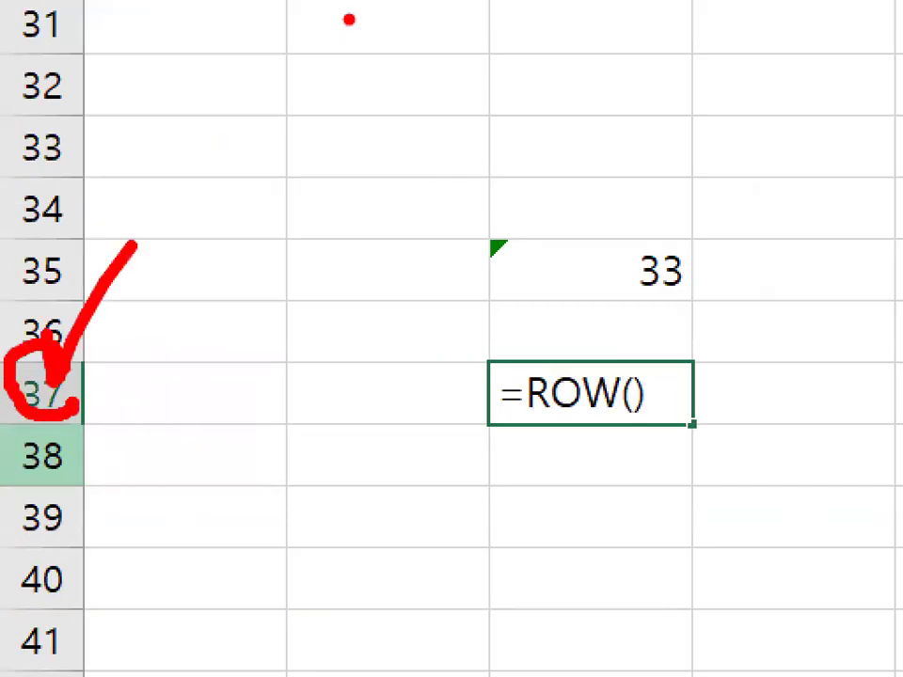
Commit the =ROW() formula in cell E37 and compare its result with the row heading
mouse_move(673, 453)
mouse_down()
mouse_move(541, 339)
mouse_move(703, 400)
mouse_up()
mouse_move(94, 414)
mouse_down()
mouse_move(29, 435)
mouse_move(58, 401)
mouse_up()
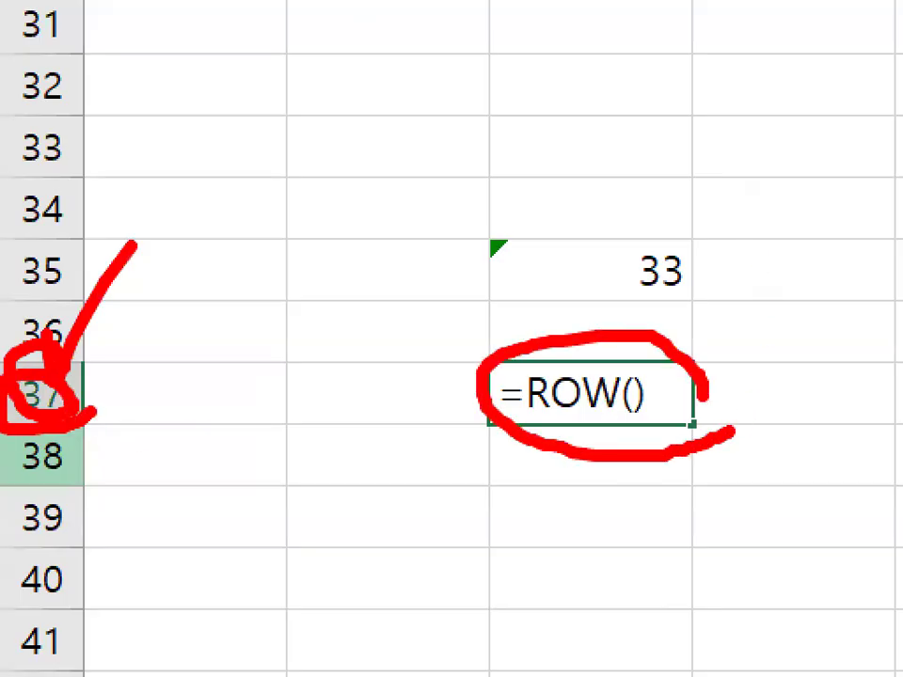
key(Return)
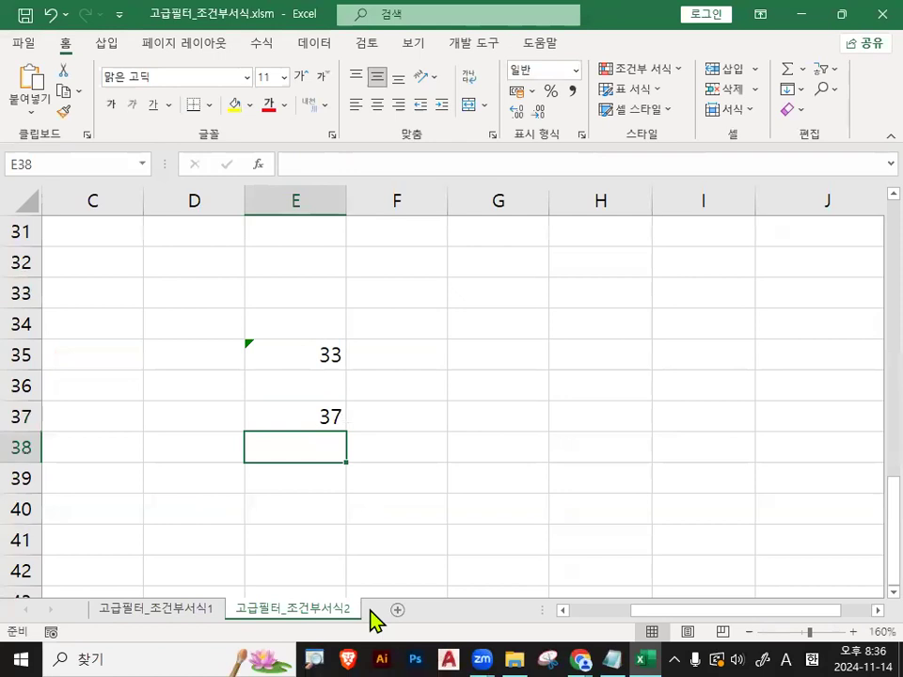
click(307, 419)
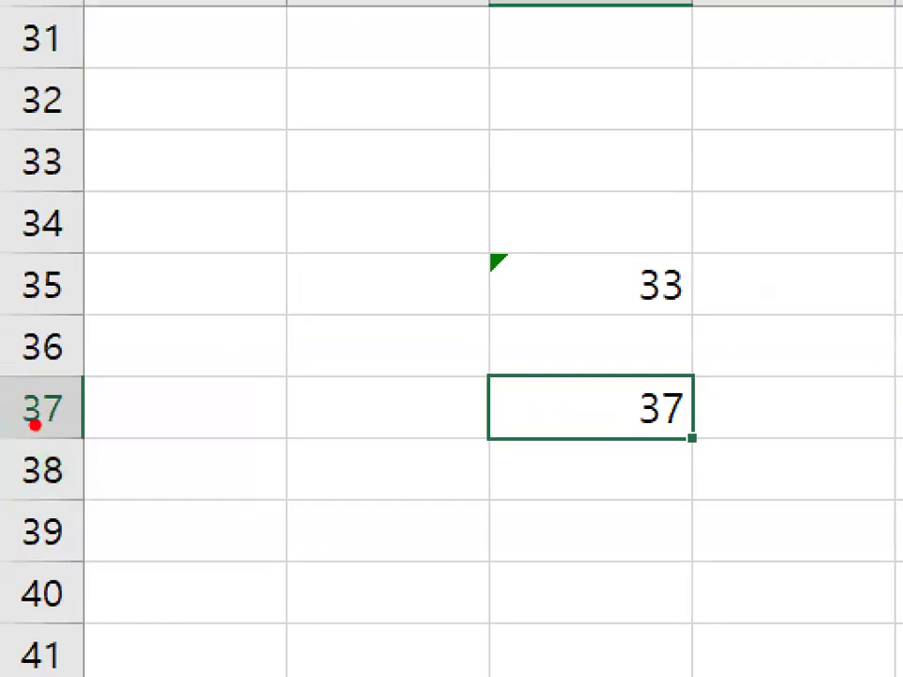
mouse_move(41, 419)
mouse_down()
mouse_move(16, 435)
mouse_move(21, 379)
mouse_move(83, 404)
mouse_up()
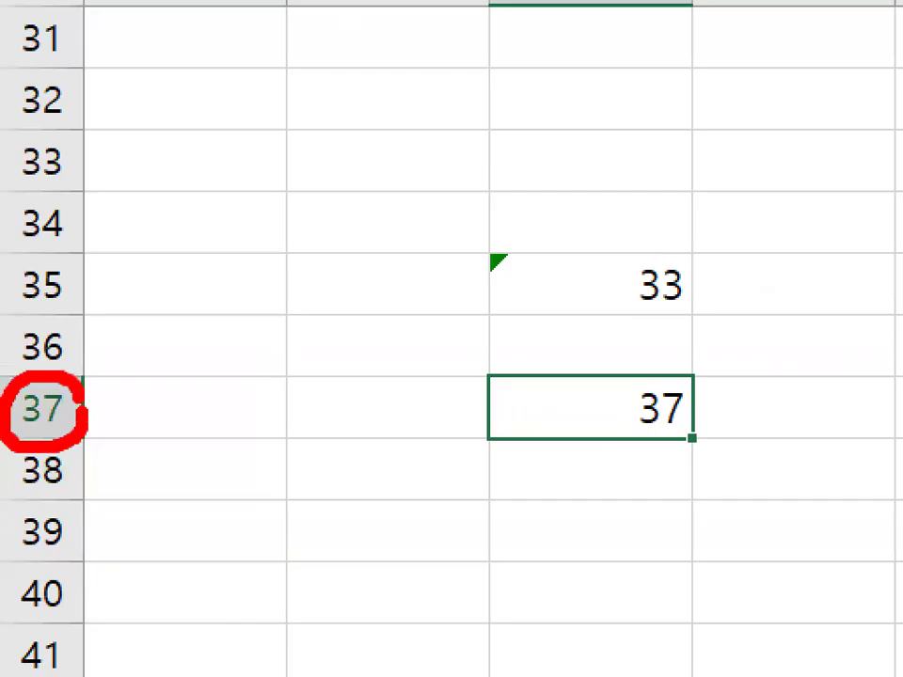
mouse_move(694, 408)
mouse_down()
mouse_move(693, 438)
mouse_move(695, 415)
mouse_up()
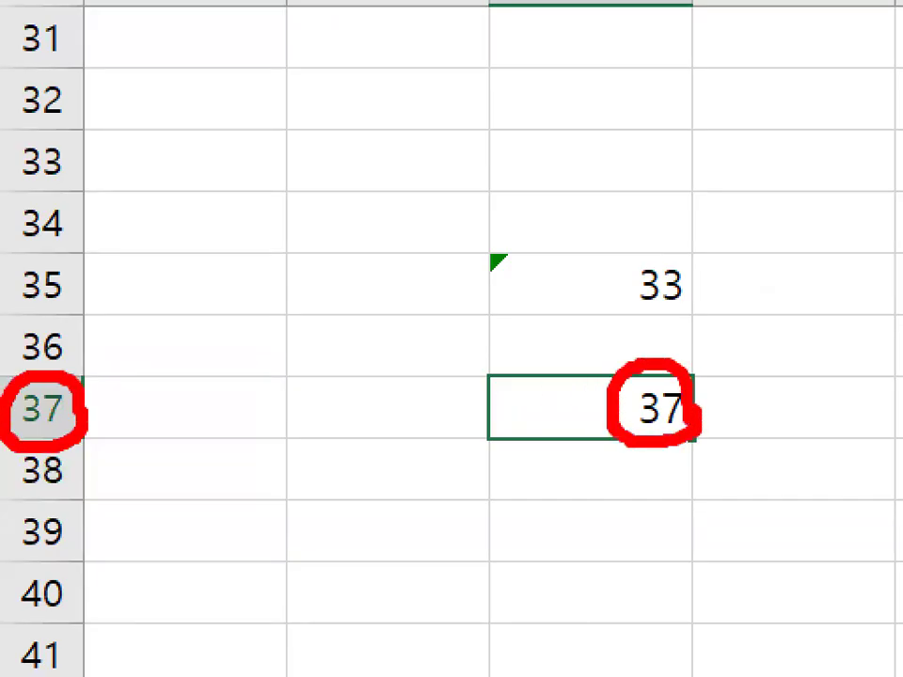
Clear the two ROW test formulas from cells E35:E38
drag(645, 291, 671, 444)
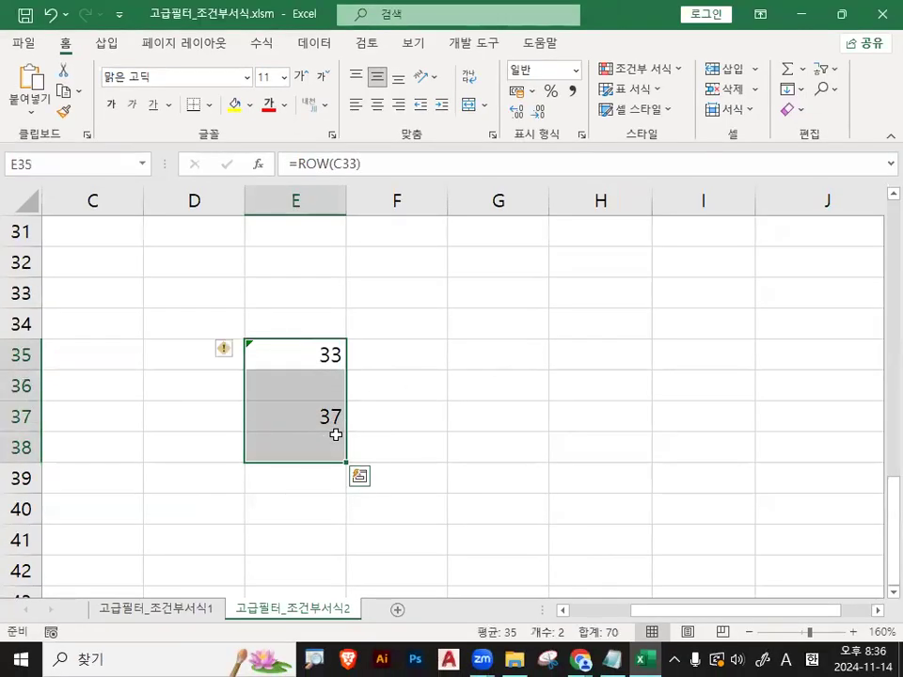
key(Delete)
click(401, 347)
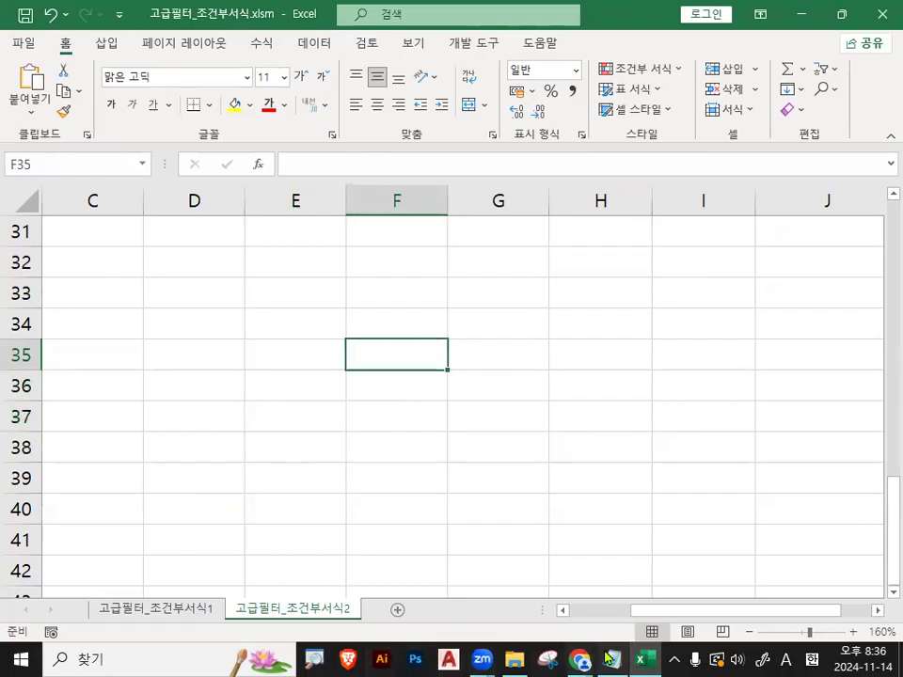
Switch to Notepad and start a new function note "=ISODD(셀주소)" below the ROW() note, separated by a blank line
click(608, 658)
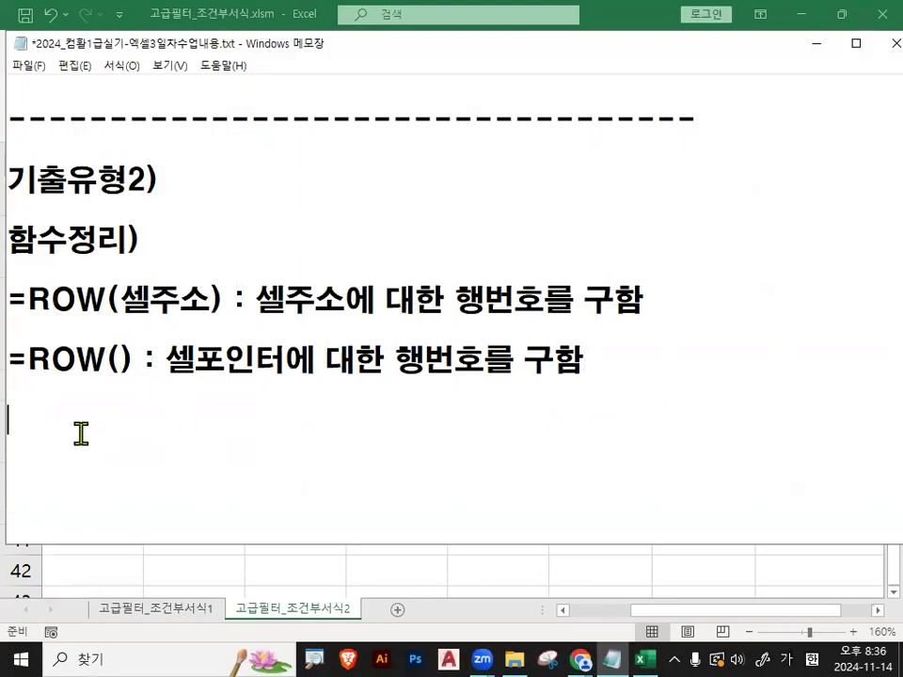
key(Return)
text(=)
key(Hangul)
text(ISO)
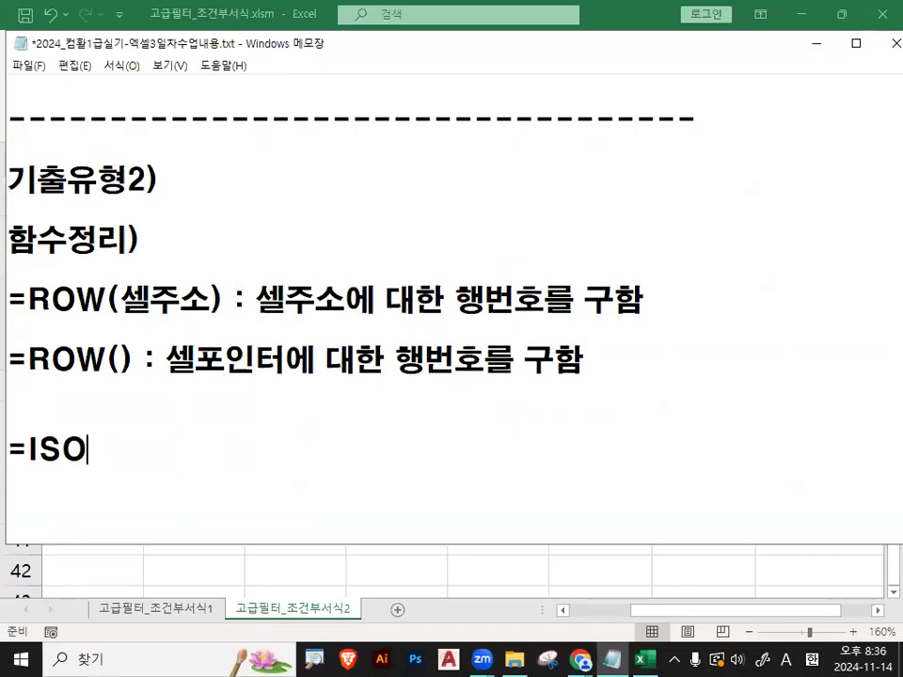
text(DD()
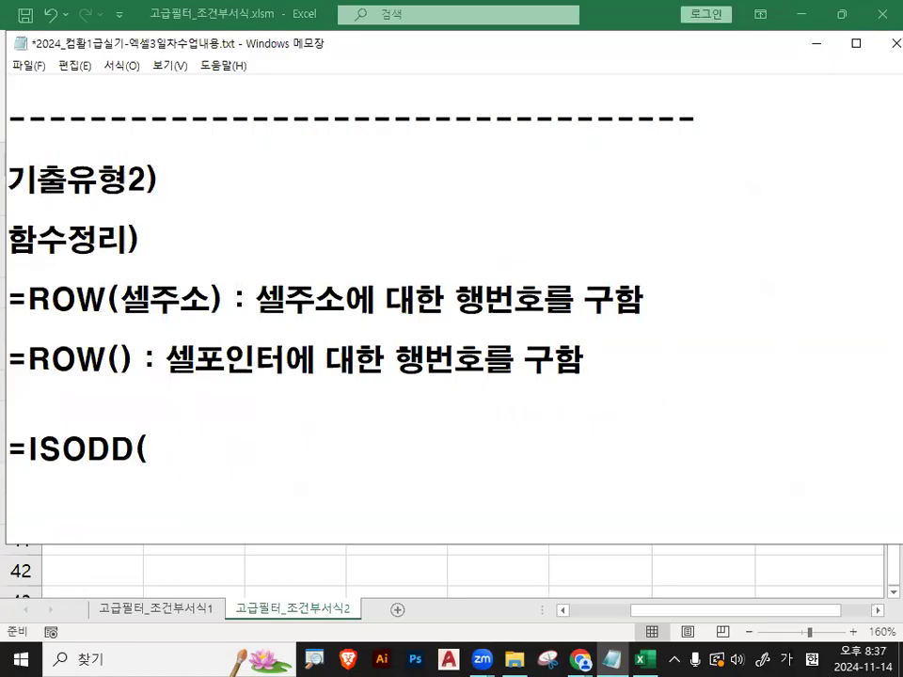
text(셀주소)
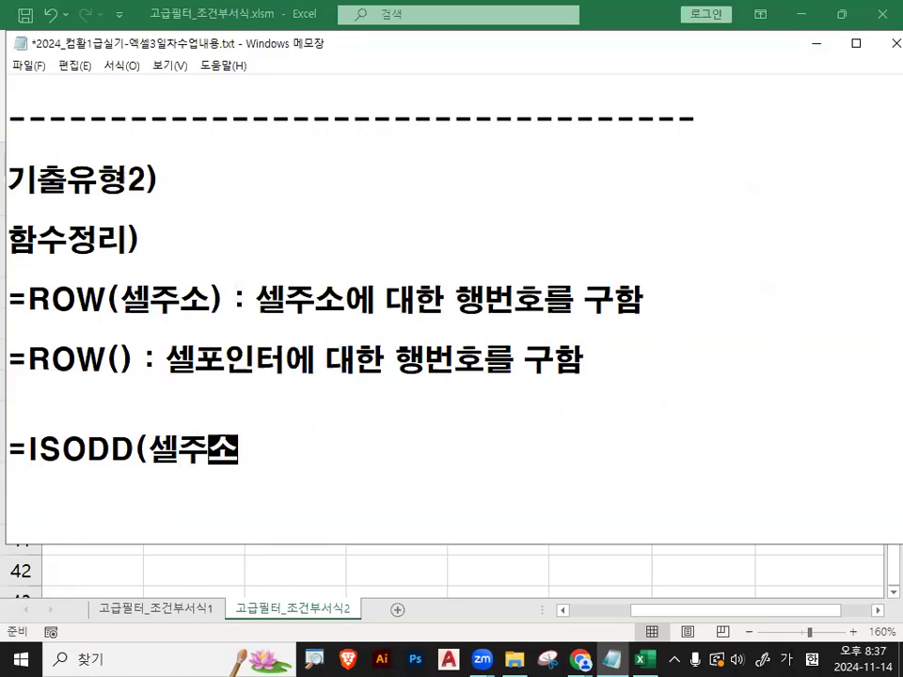
text())
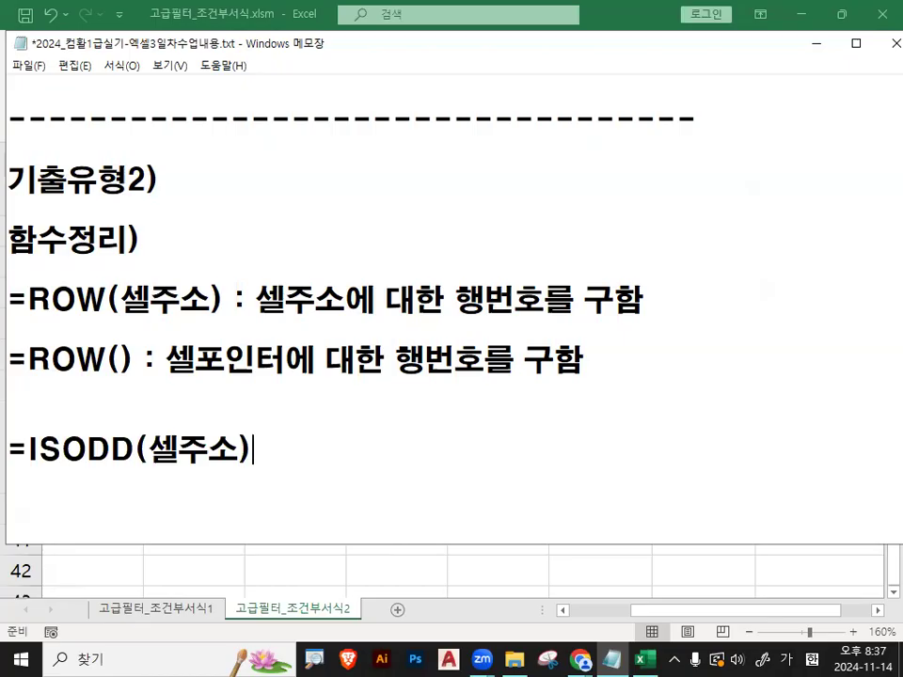
Add the description " : 셀주소 데이터가 홀수이면 TRUE" to the ISODD note
text( : 셀주소)
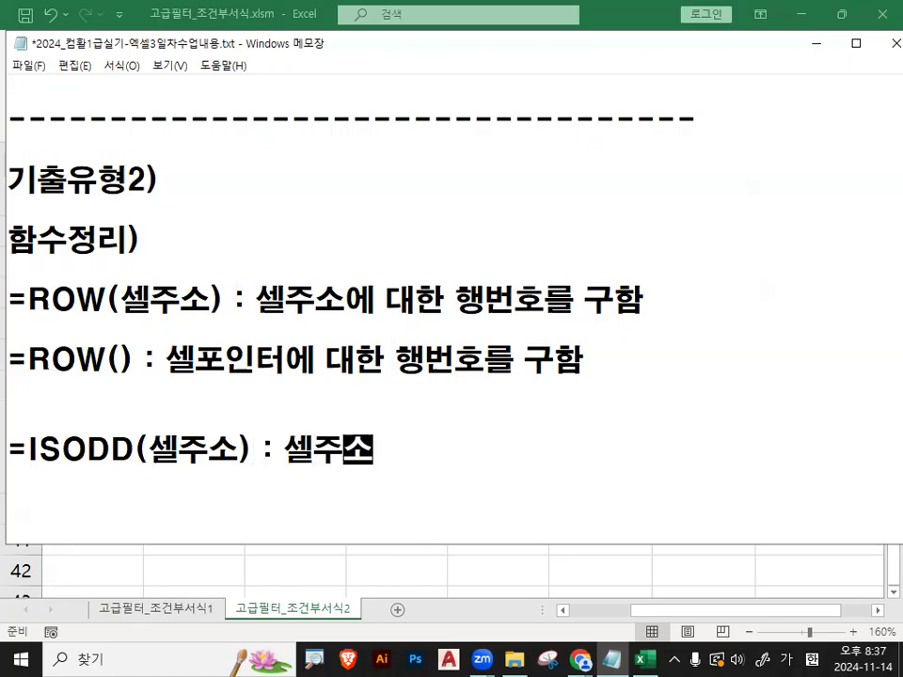
text( 뎅이터가 홀수)
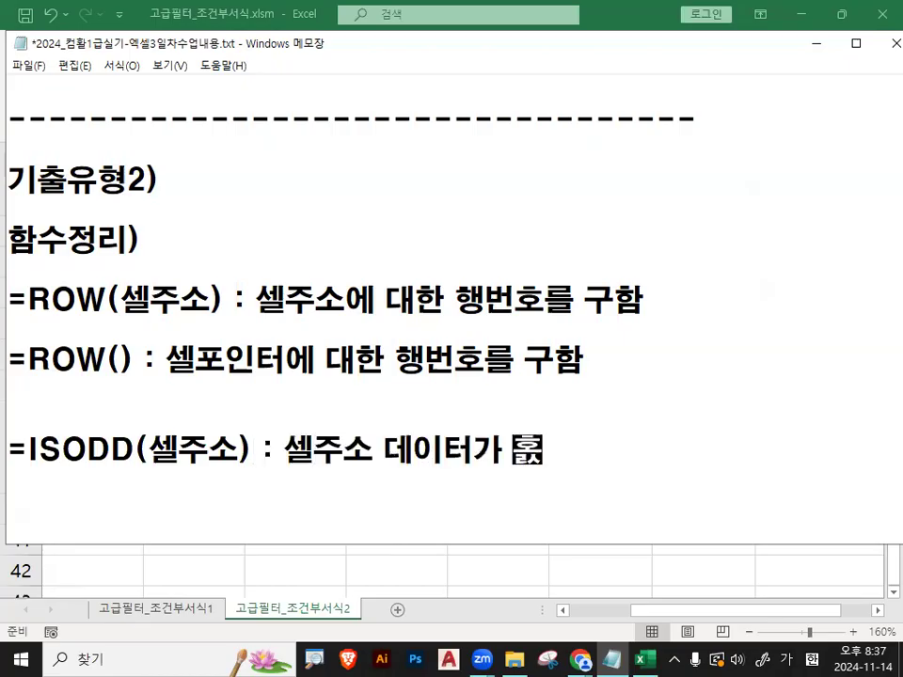
text(이면)
key(Hangul)
text(T)
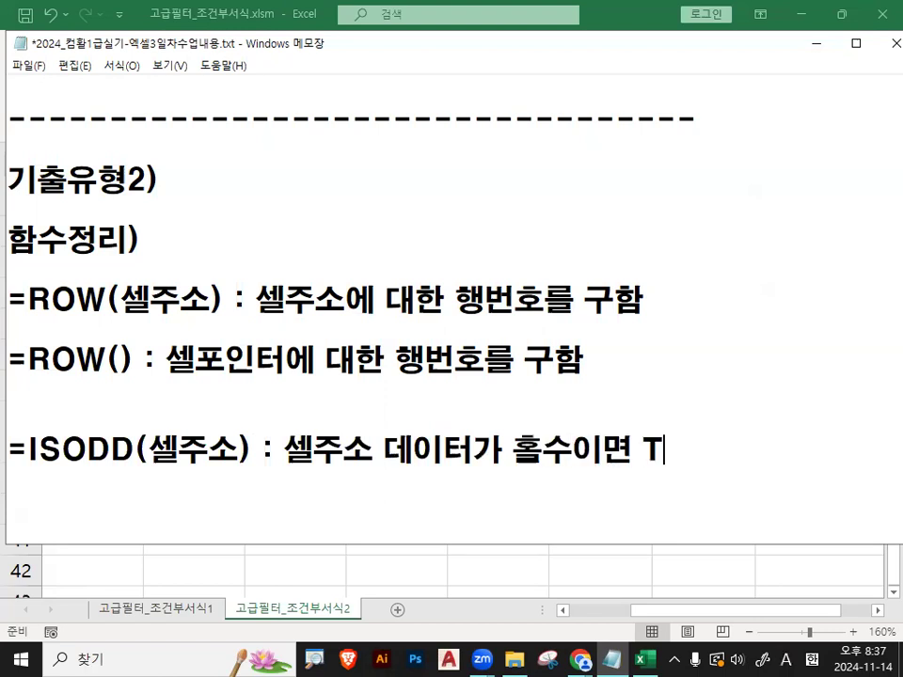
text(RUE)
Add the line "그외에는 FALSE" under the ISODD description and begin the following line with "IS"
key(Return)
text(그외)
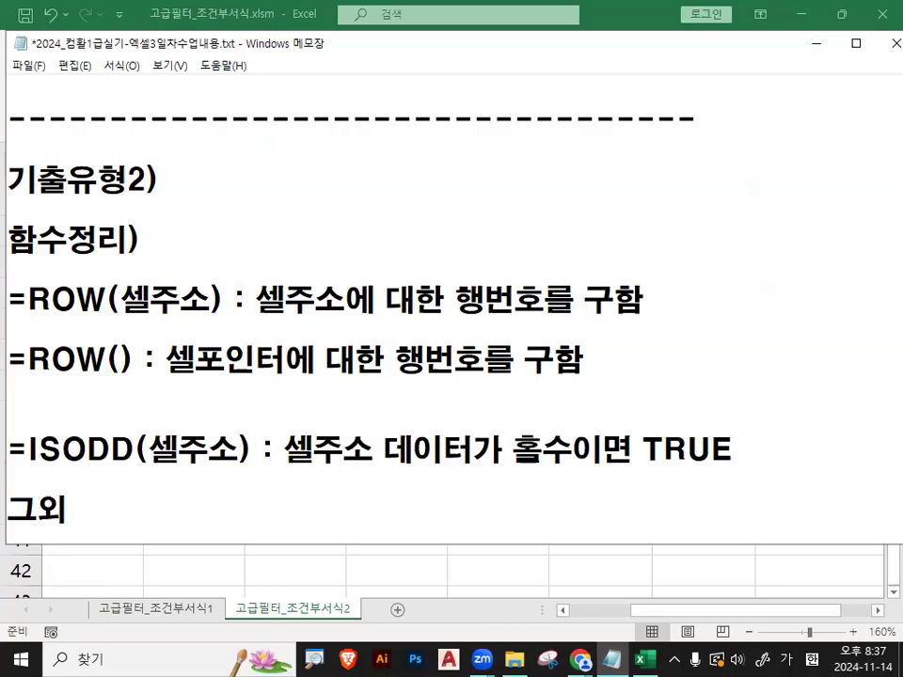
text(에는 FALSE)
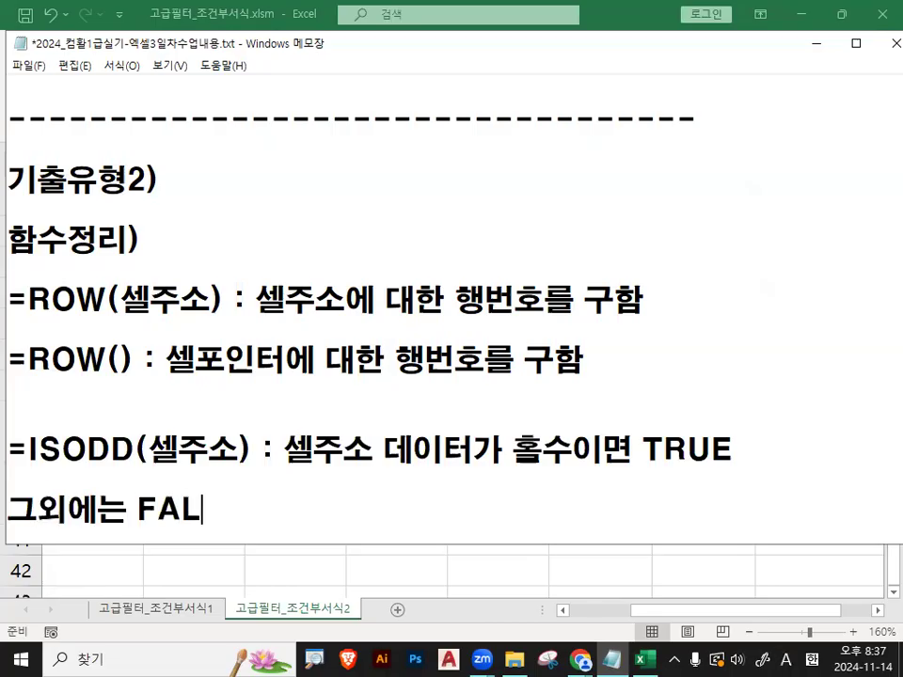
key(Return)
key(Return)
key(BackSpace)
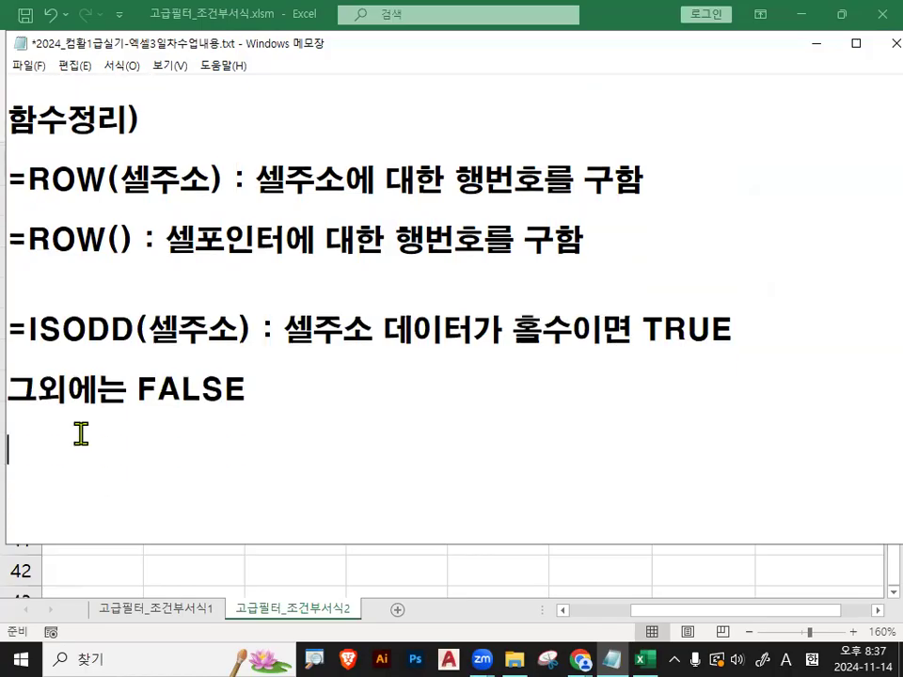
text(IS)
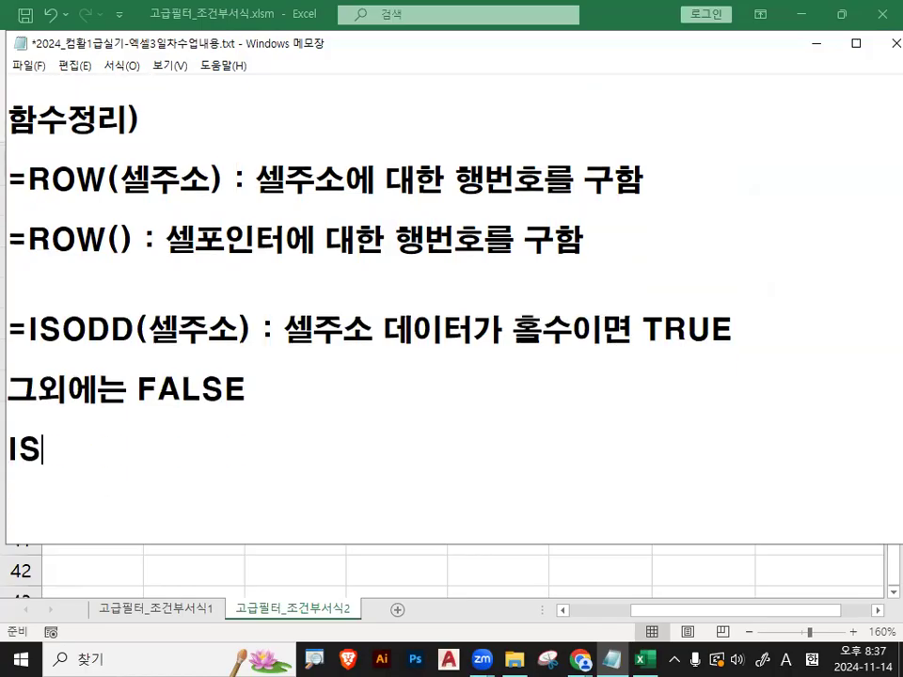
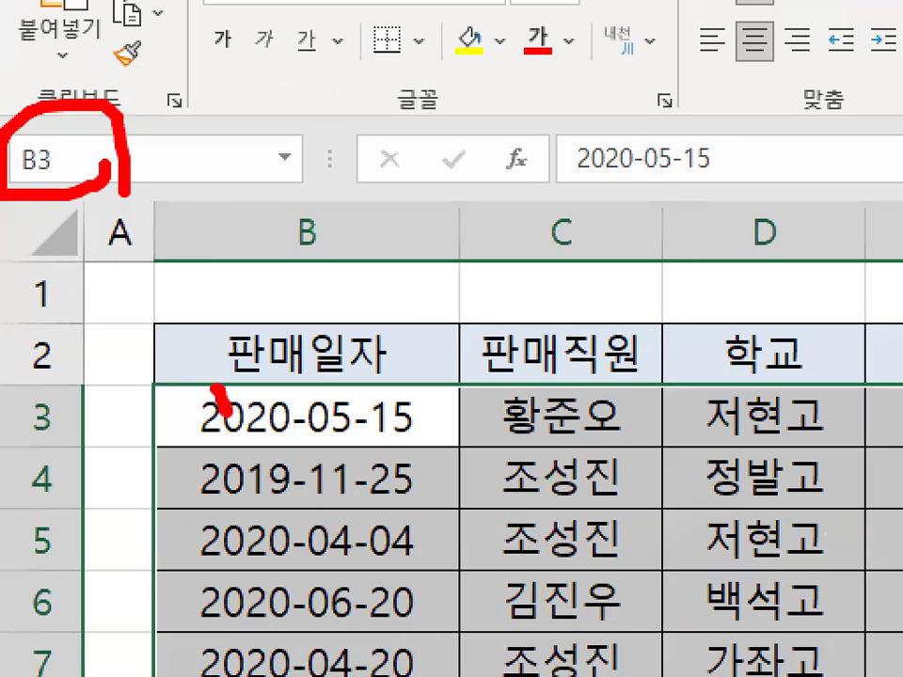
In Excel, select cell B3 and examine it as the first cell of the 판매일자 data
mouse_move(210, 473)
mouse_down()
mouse_move(234, 497)
mouse_move(333, 460)
mouse_up()
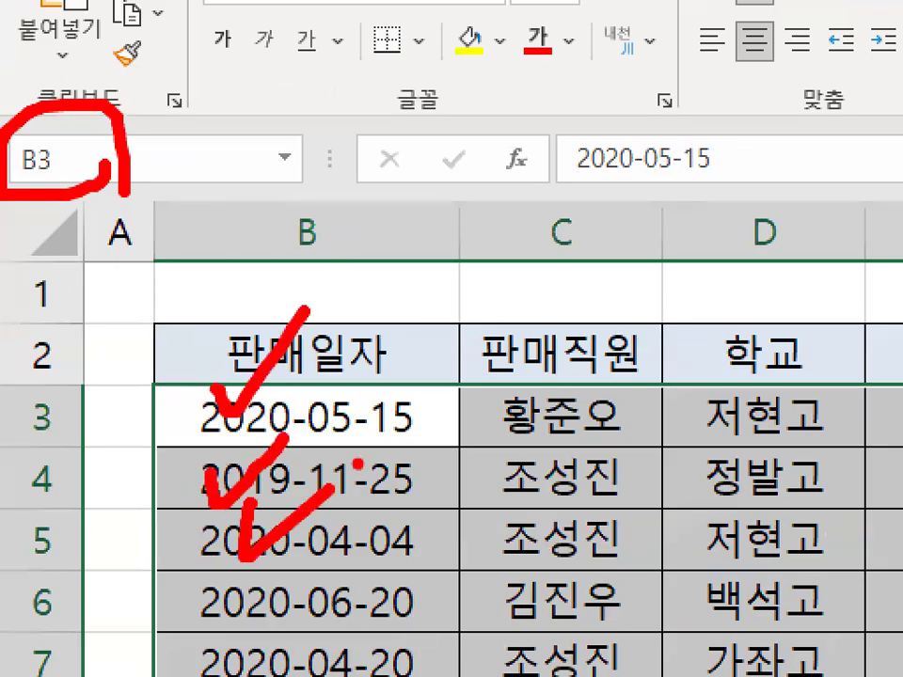
key(Escape)
click(142, 299)
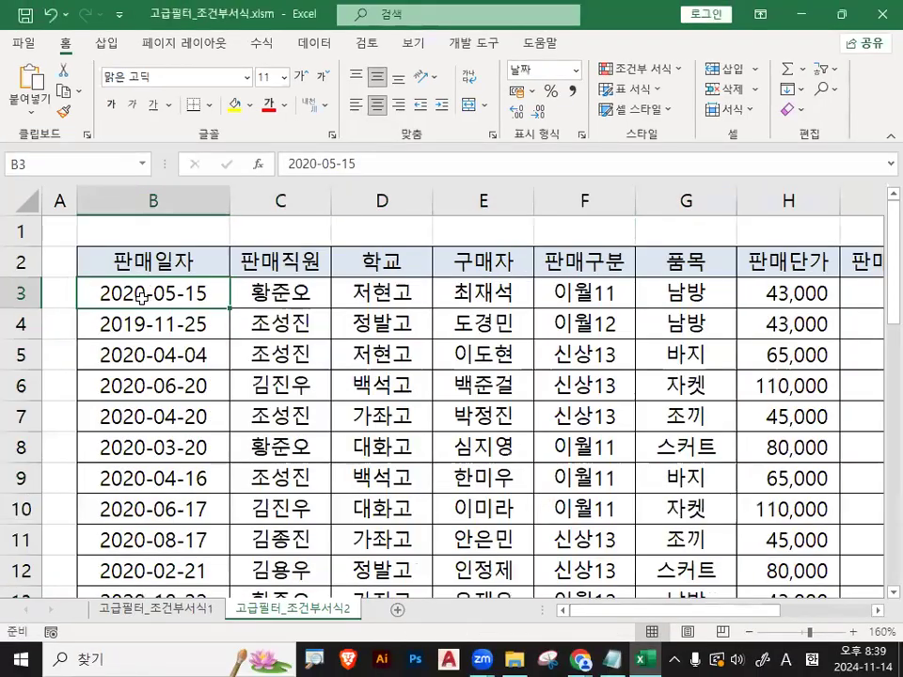
key(ctrl+1)
mouse_move(212, 292)
mouse_down()
mouse_move(132, 301)
mouse_move(200, 295)
mouse_up()
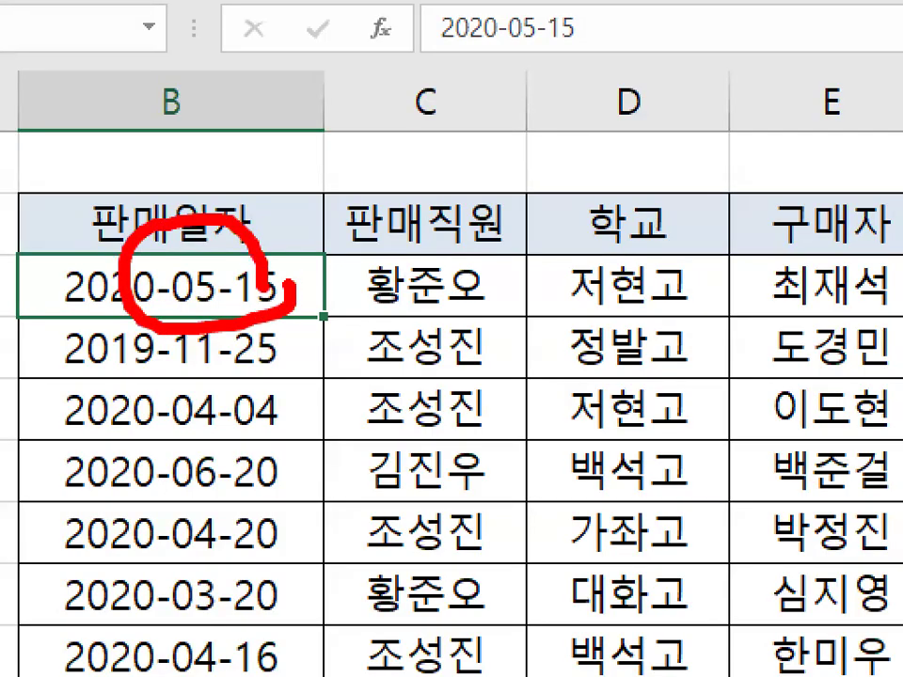
key(Escape)
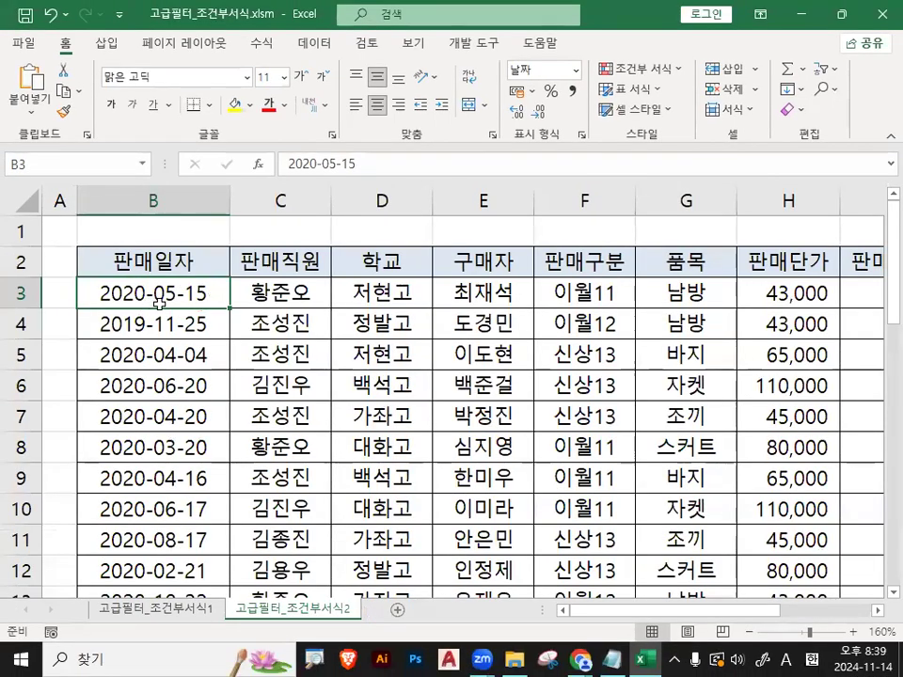
Back in Notepad, duplicate the line "=ISODD(ROW())" directly below itself
click(611, 659)
drag(149, 420, 225, 420)
click(273, 427)
key(Return)
key(Return)
key(Up)
key(Up)
key(shift+End)
key(ctrl+c)
key(Down)
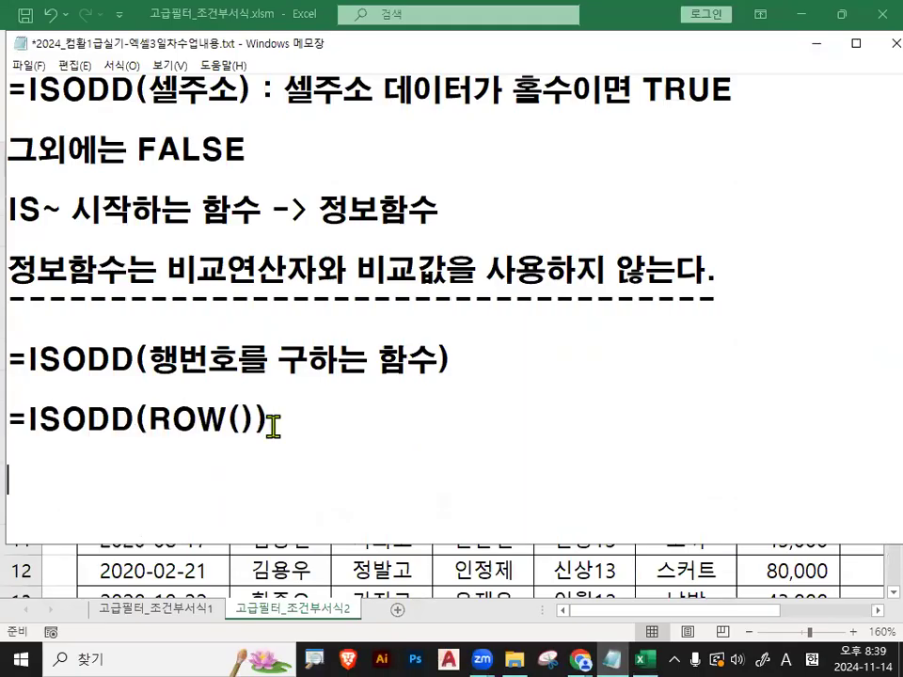
key(ctrl+v)
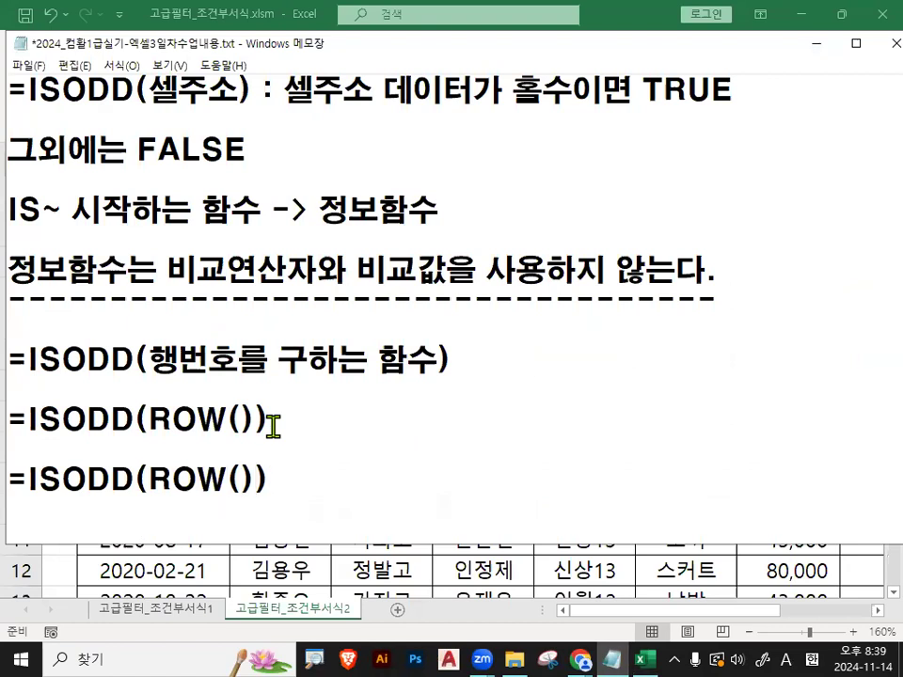
Insert the mixed reference $B3 into the copied formula so it reads "=ISODD(ROW($B3))"
text($B)
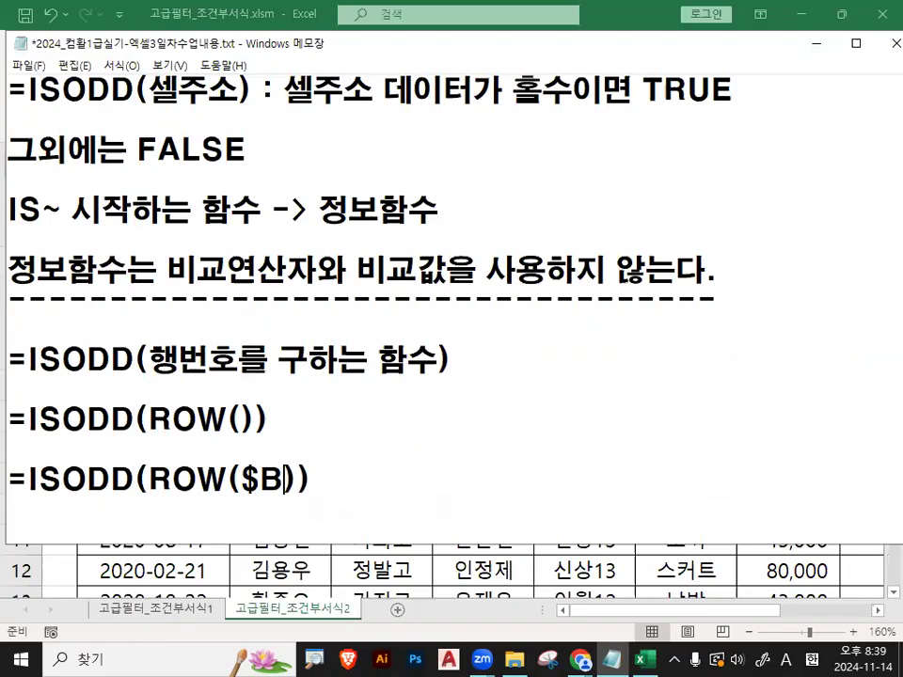
text($3)
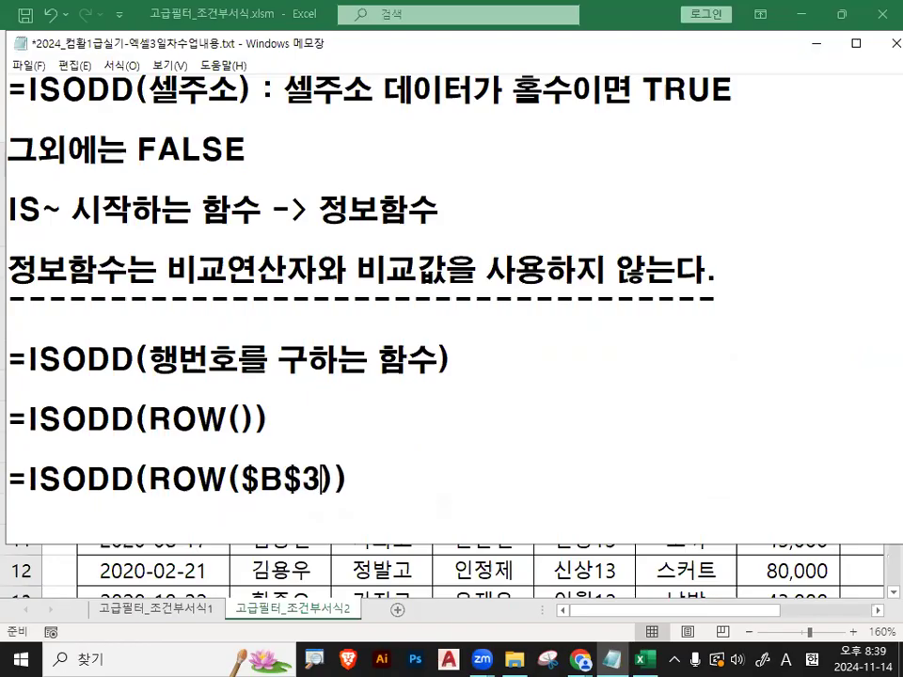
key(BackSpace)
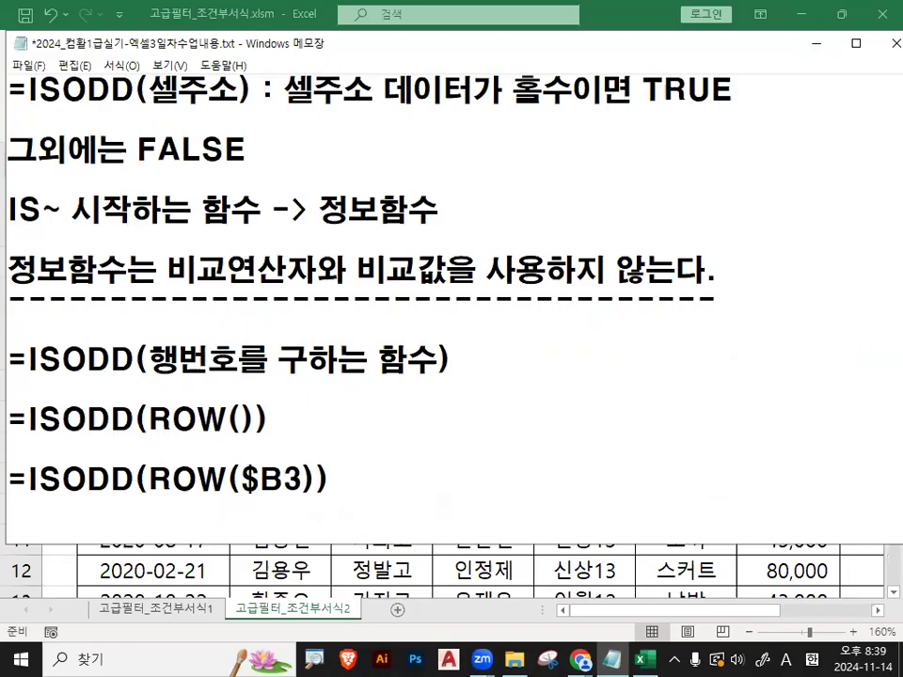
Insert a line reading "또는" between the =ISODD(ROW()) and =ISODD(ROW($B3)) formulas
scroll(300, 425, down, 1)
click(315, 320)
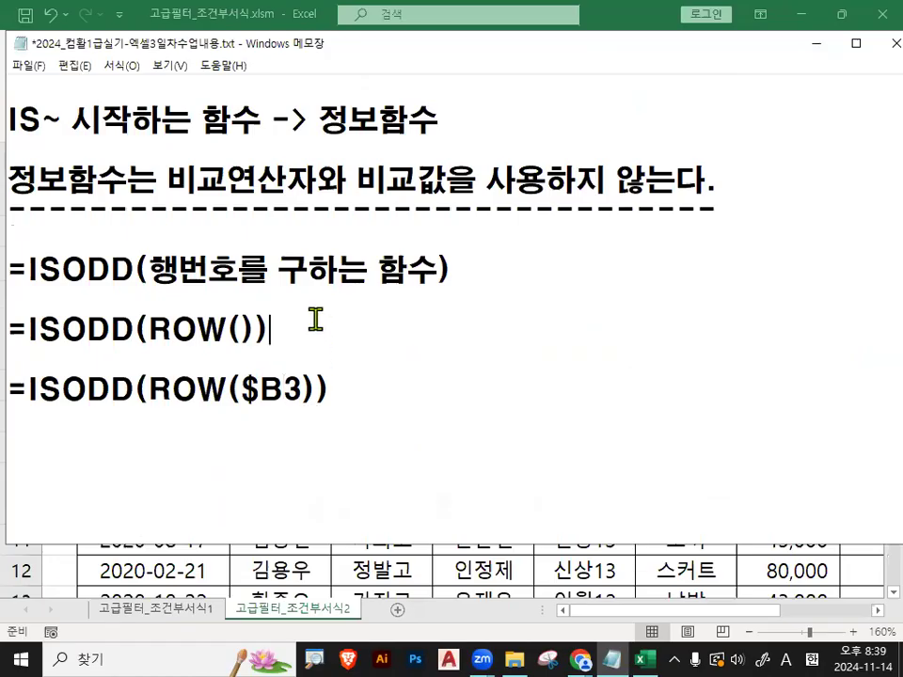
key(Return)
text(또는)
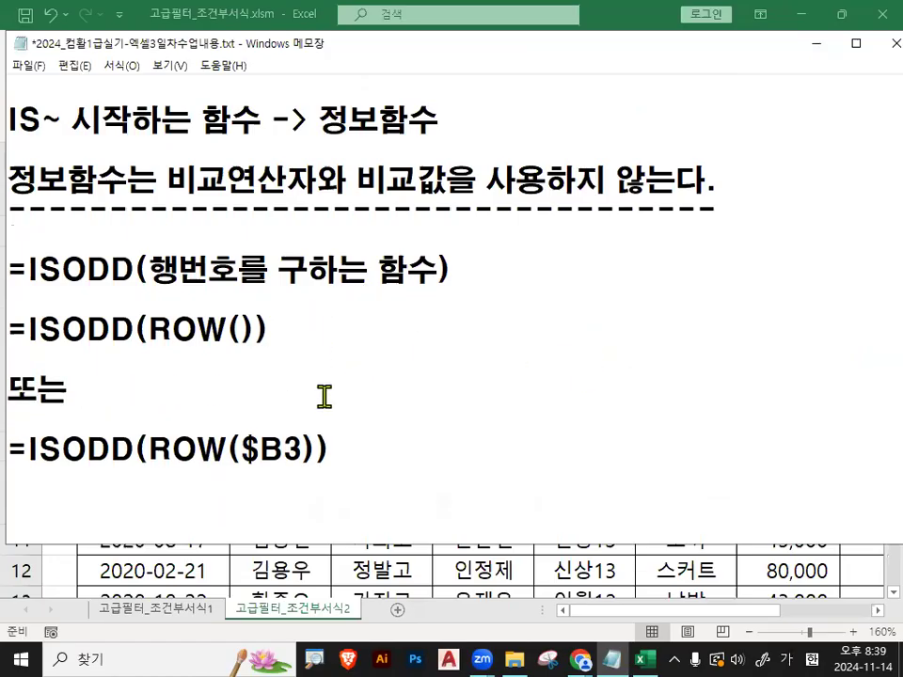
Compare the ROW parts of the two ISODD formulas and review the complete =ISODD(ROW()) expression
drag(143, 455, 306, 453)
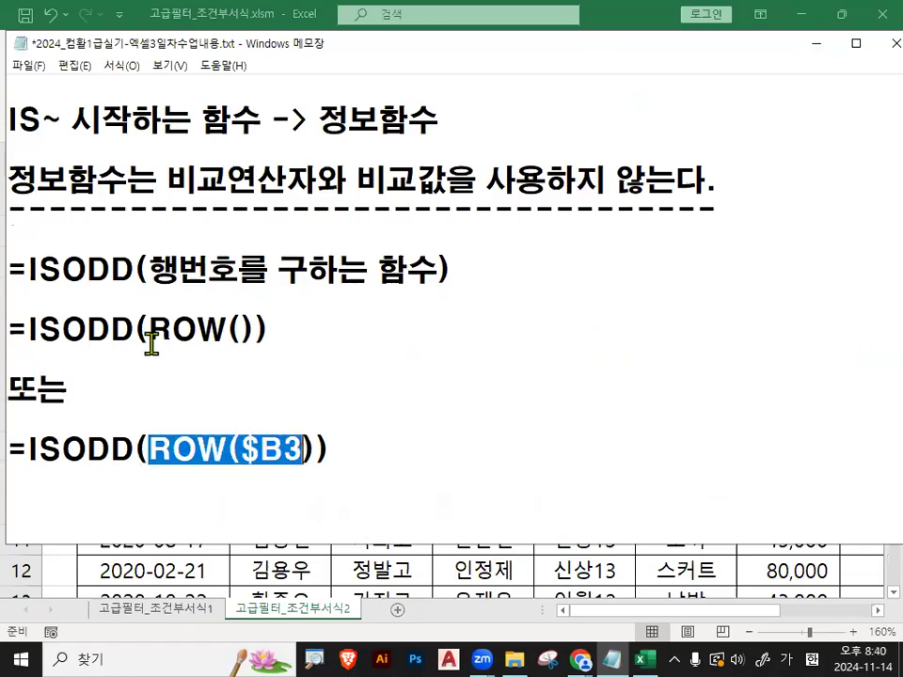
drag(133, 328, 269, 326)
click(279, 326)
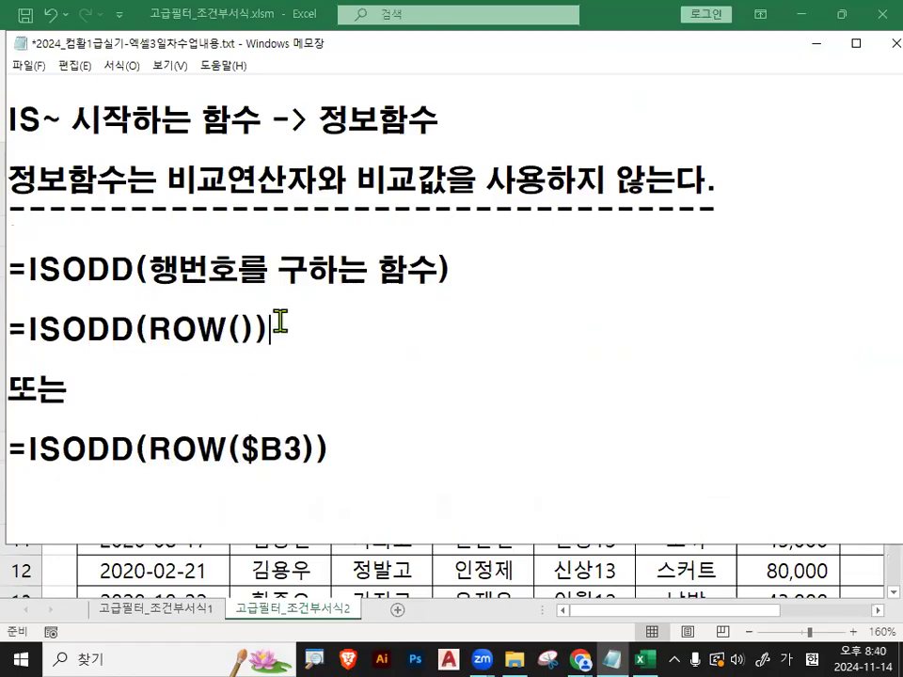
drag(30, 328, 271, 329)
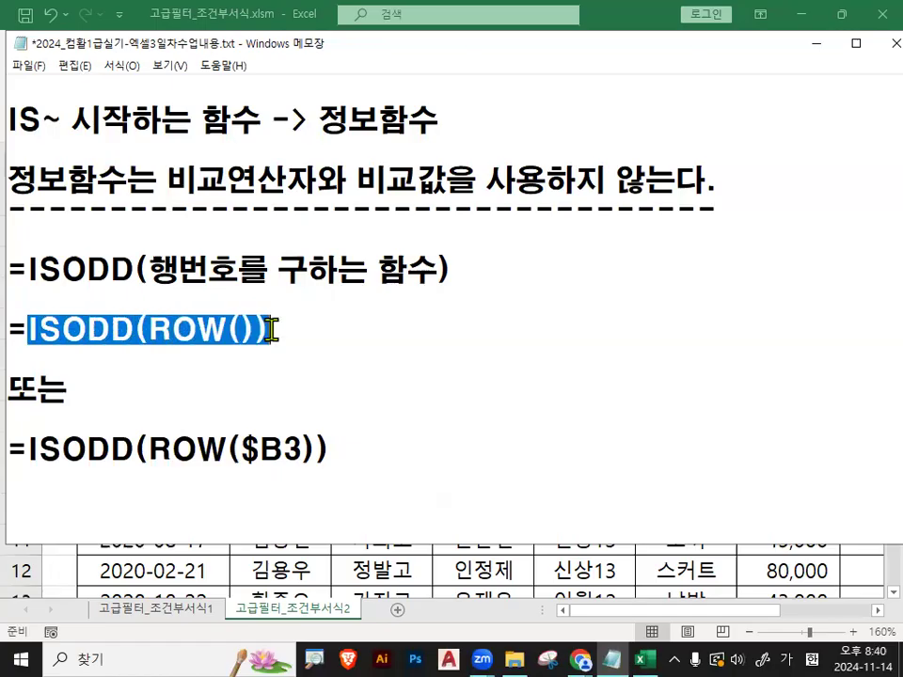
click(271, 329)
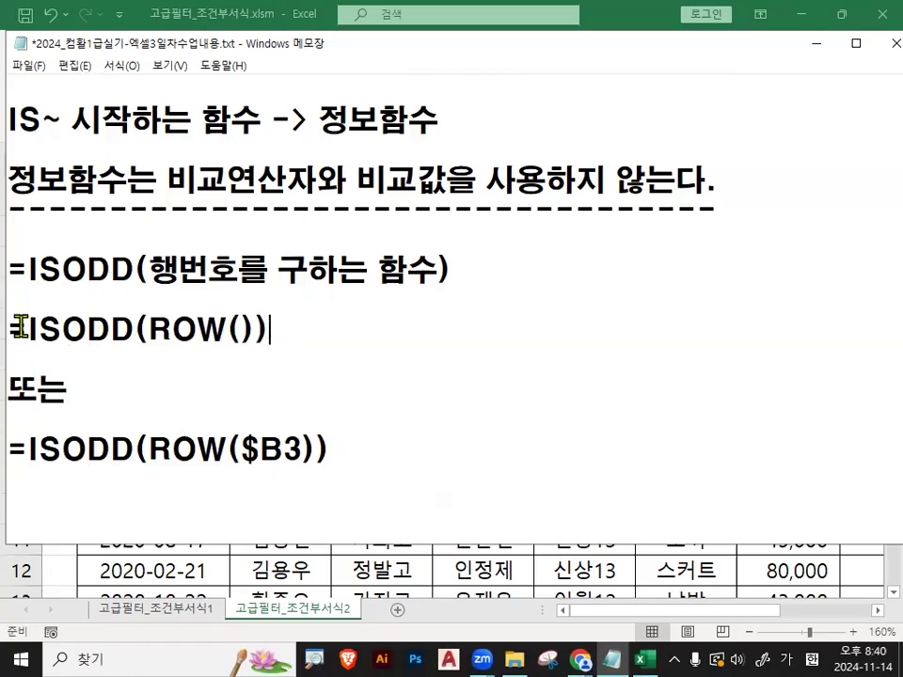
Review the ISODD and ROW parts of =ISODD(ROW()) and cross out the places after it for a comparison operator and comparison value
drag(5, 329, 271, 326)
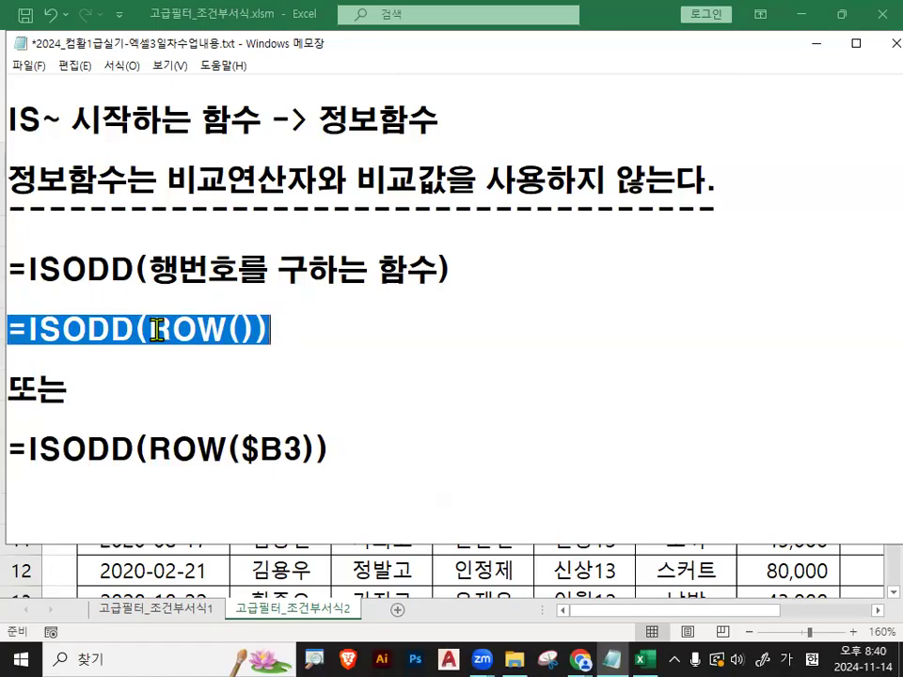
drag(148, 330, 256, 329)
drag(31, 329, 129, 329)
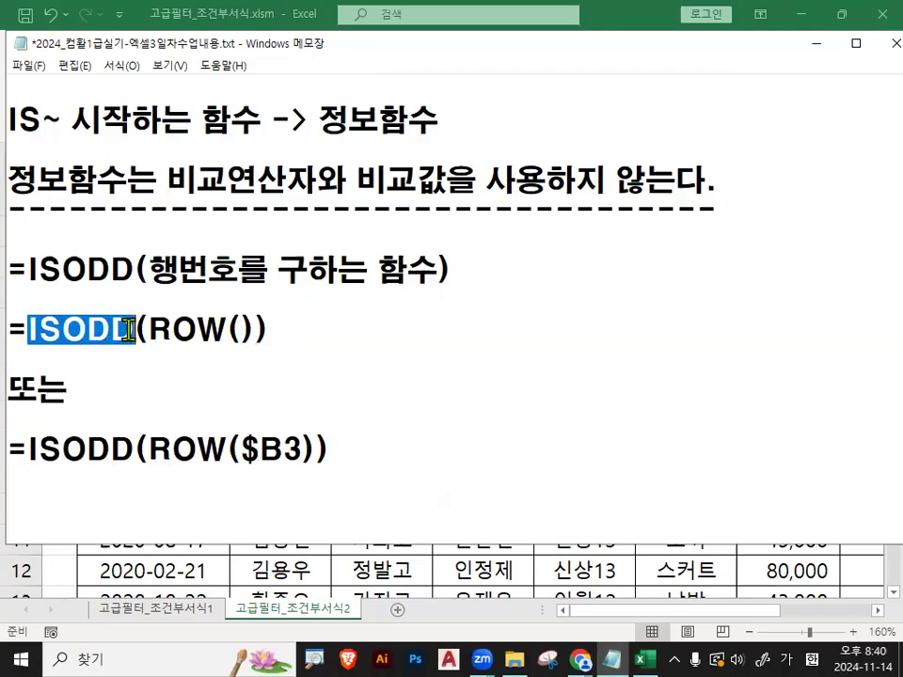
click(326, 316)
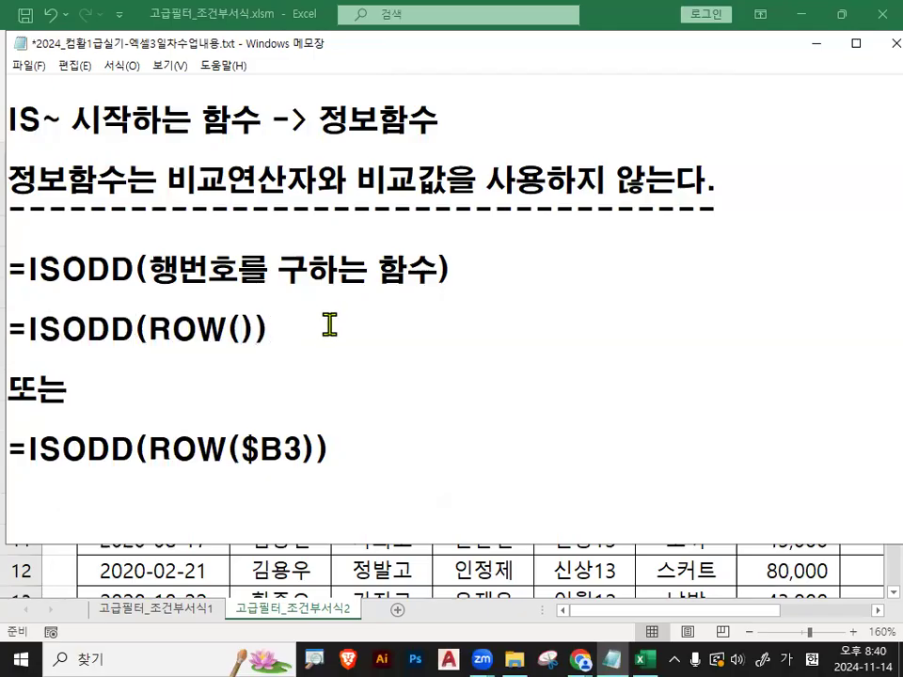
mouse_move(282, 342)
mouse_down()
mouse_move(402, 342)
mouse_move(356, 372)
mouse_up()
drag(363, 320, 390, 367)
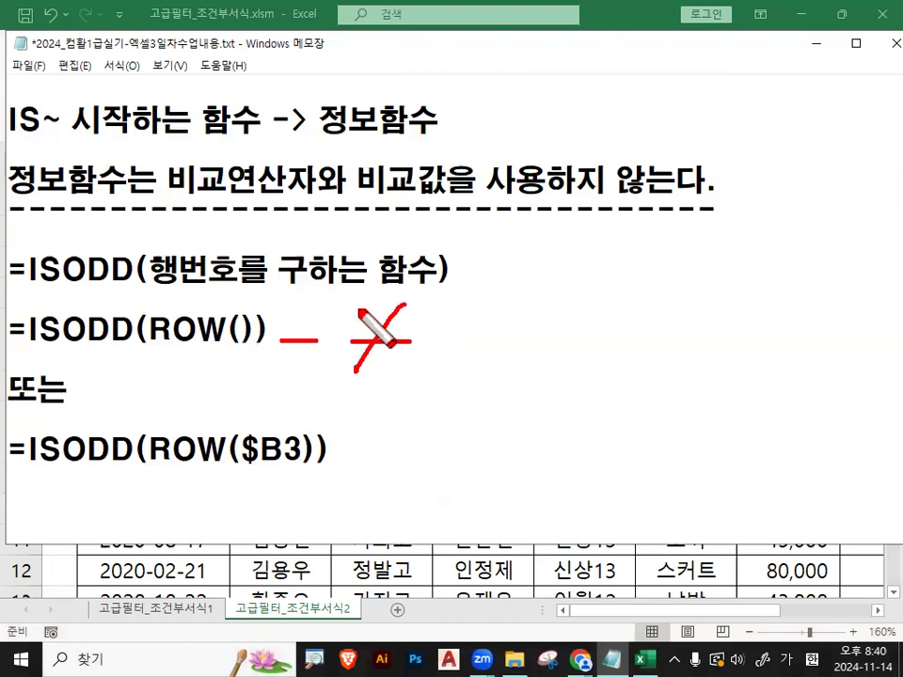
drag(329, 317, 295, 372)
drag(285, 306, 317, 373)
key(Escape)
drag(10, 331, 293, 327)
click(294, 327)
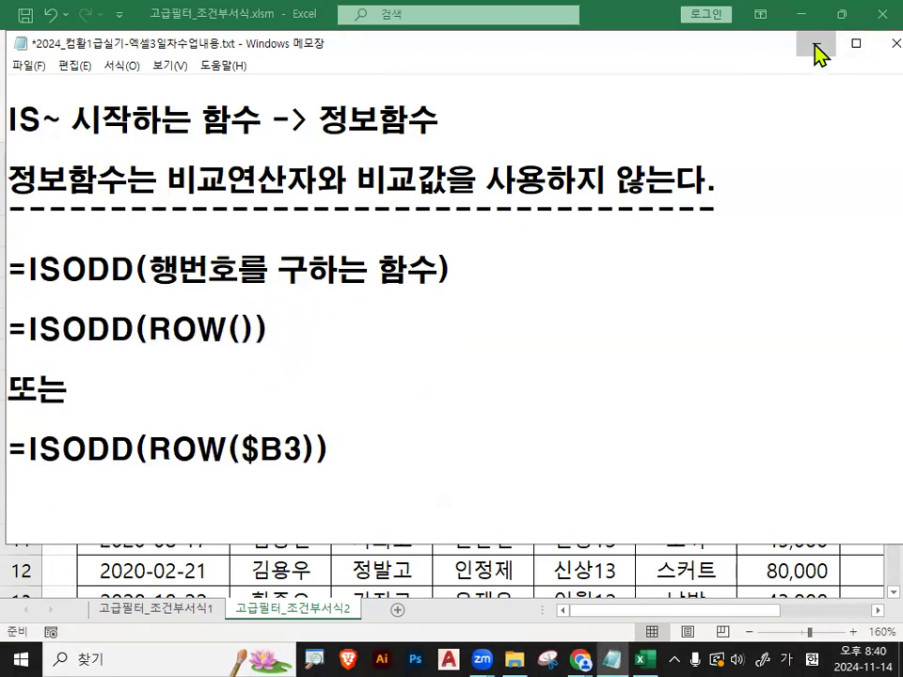
Switch to Excel and select all data rows from B3 through column J on sheet 고급필터_조건부서식2, excluding the header row
click(814, 43)
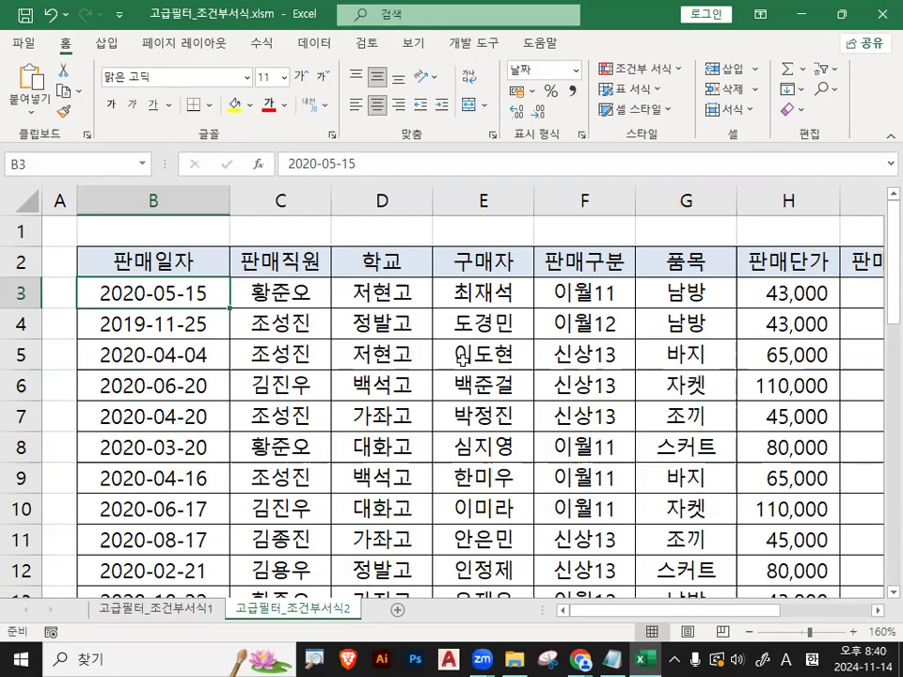
drag(174, 290, 620, 541)
scroll(299, 301, up, 6)
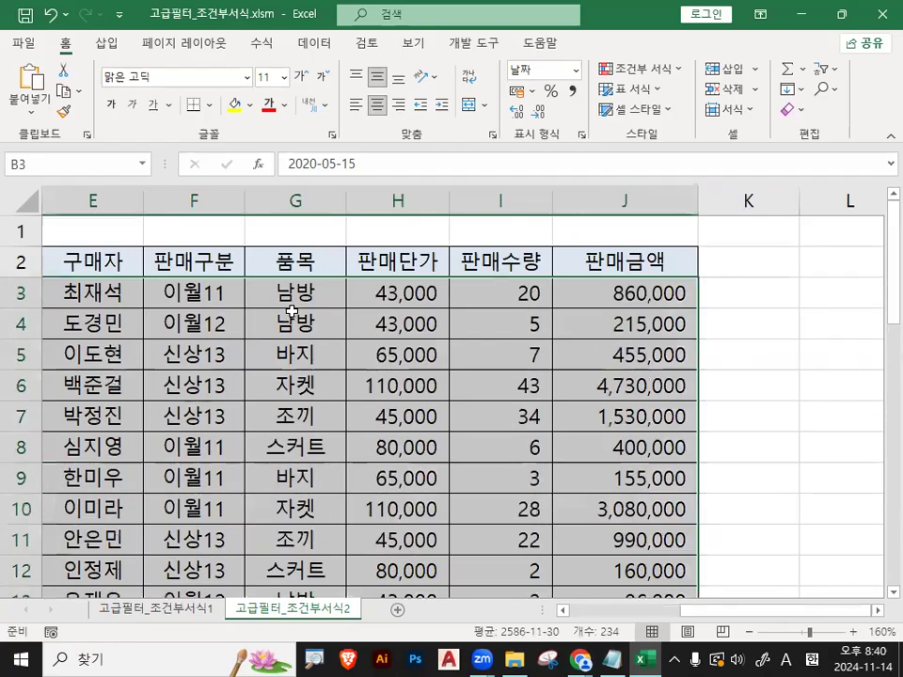
drag(737, 610, 639, 610)
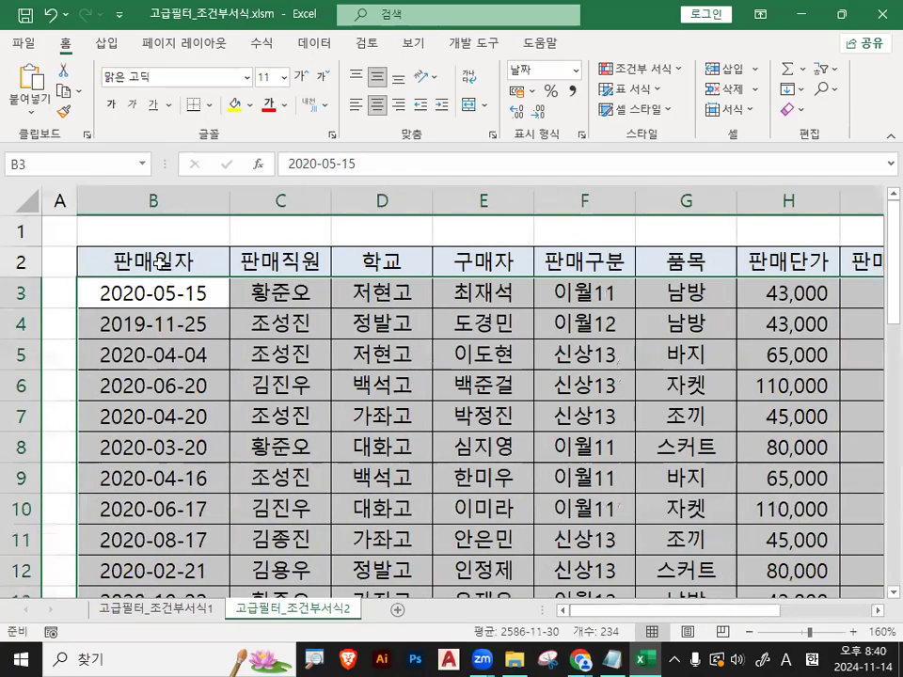
Start a new conditional formatting rule of the type 수식을 사용하여 서식을 지정할 셀 결정 for the selected data
click(676, 69)
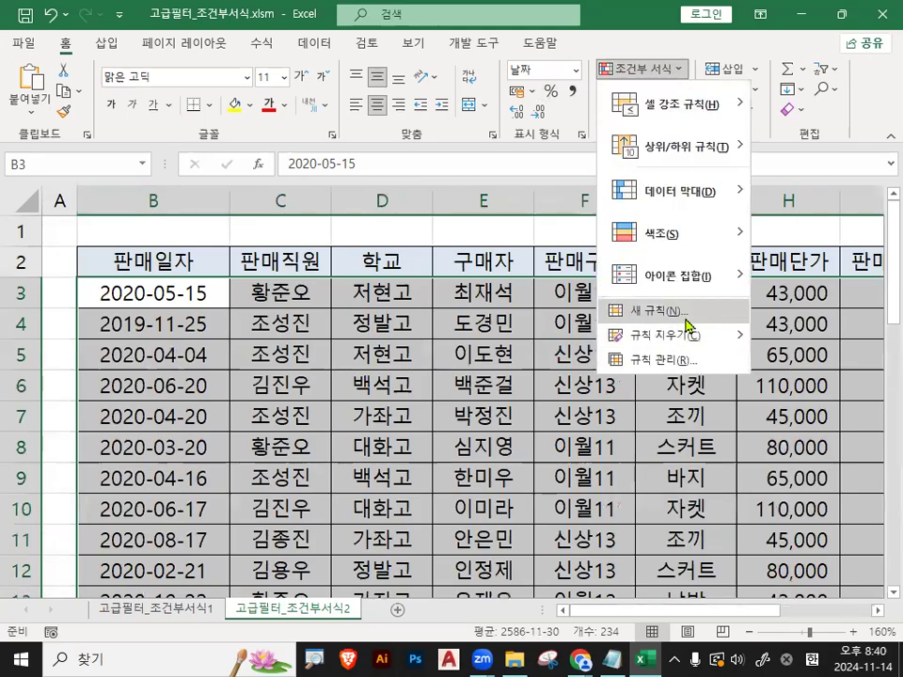
click(640, 312)
click(68, 385)
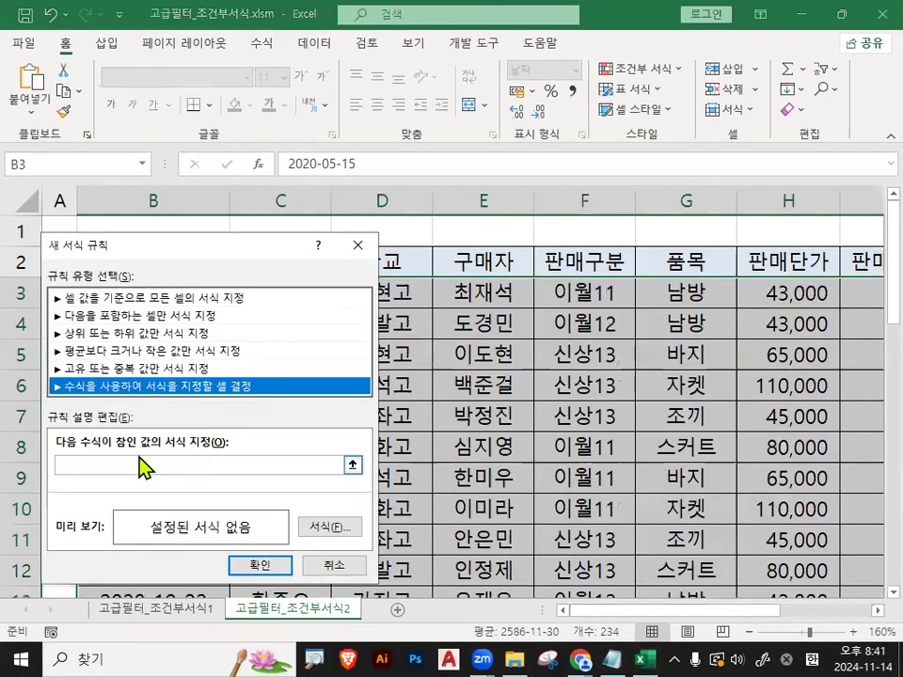
click(142, 466)
drag(202, 246, 464, 175)
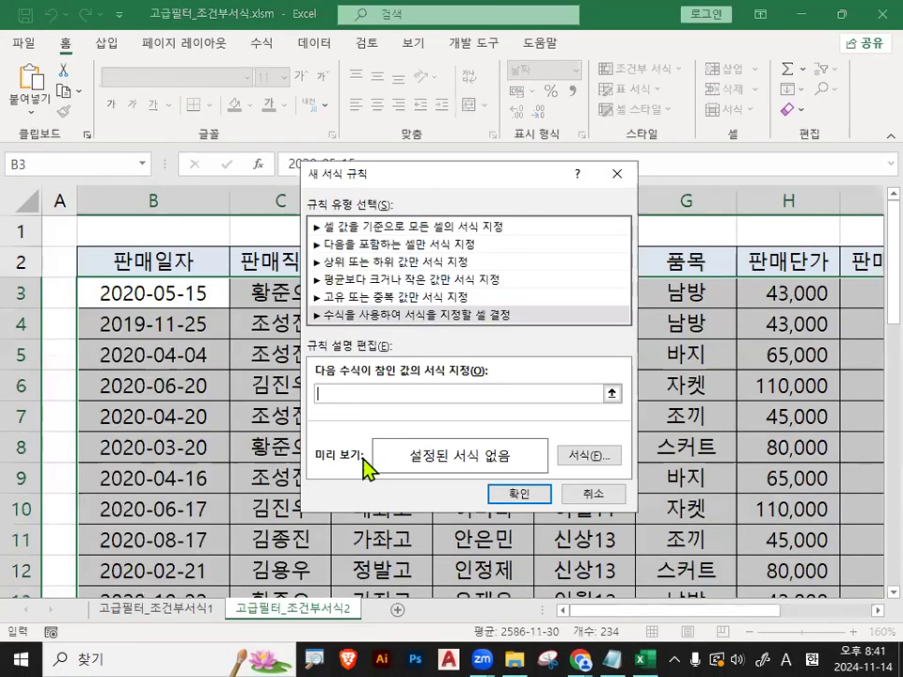
Enter =ISODD(ROW()) as the rule's condition formula and check it against the formulas in the Notepad notes
text(=IS)
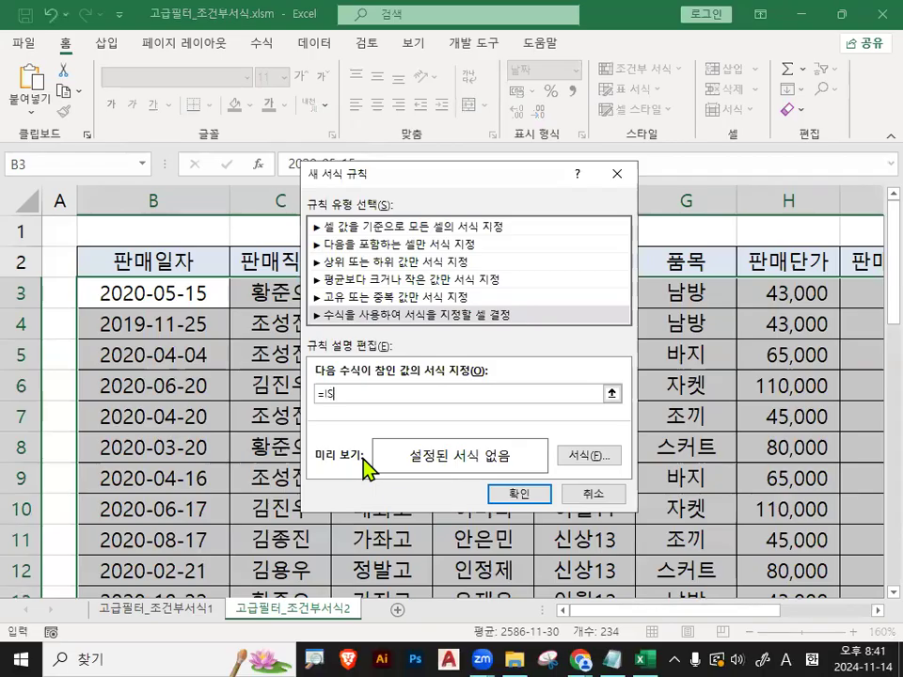
text(ODD()
key(Hangul)
text(가)
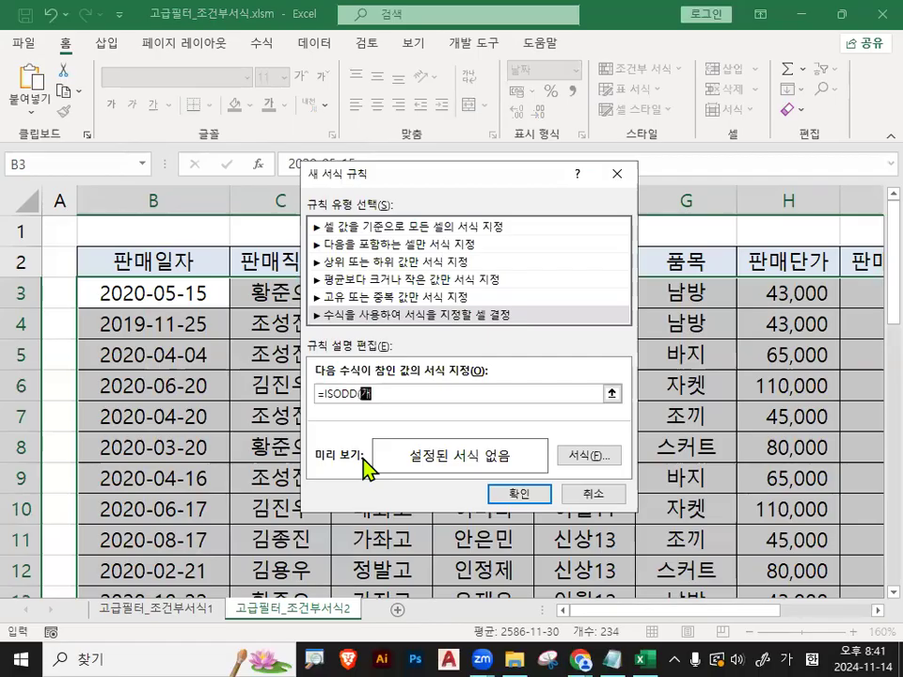
key(BackSpace)
key(Hangul)
text(ROW()))
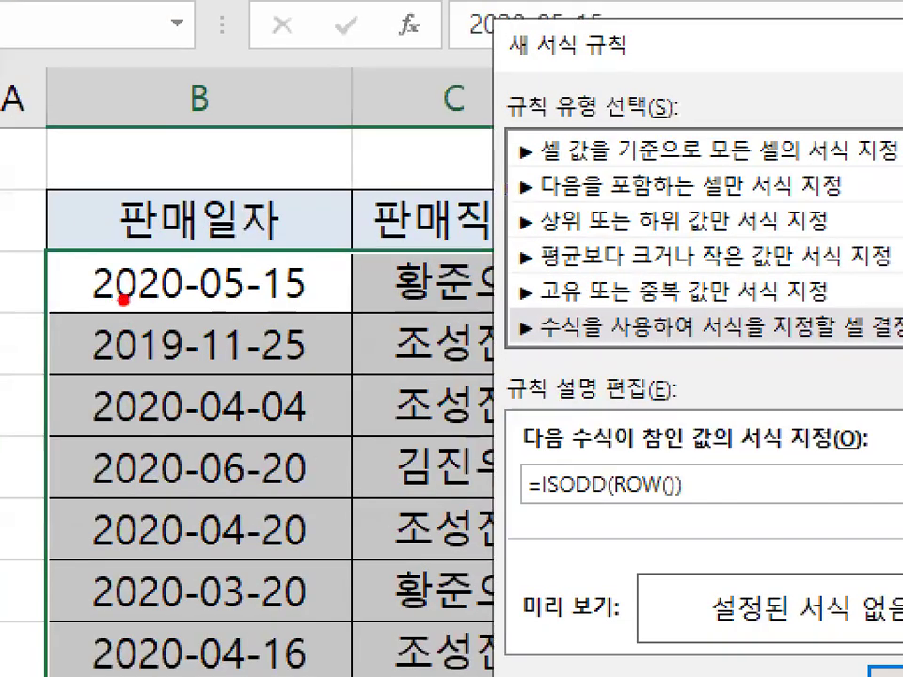
mouse_move(261, 276)
mouse_down()
mouse_move(157, 303)
mouse_move(242, 288)
mouse_up()
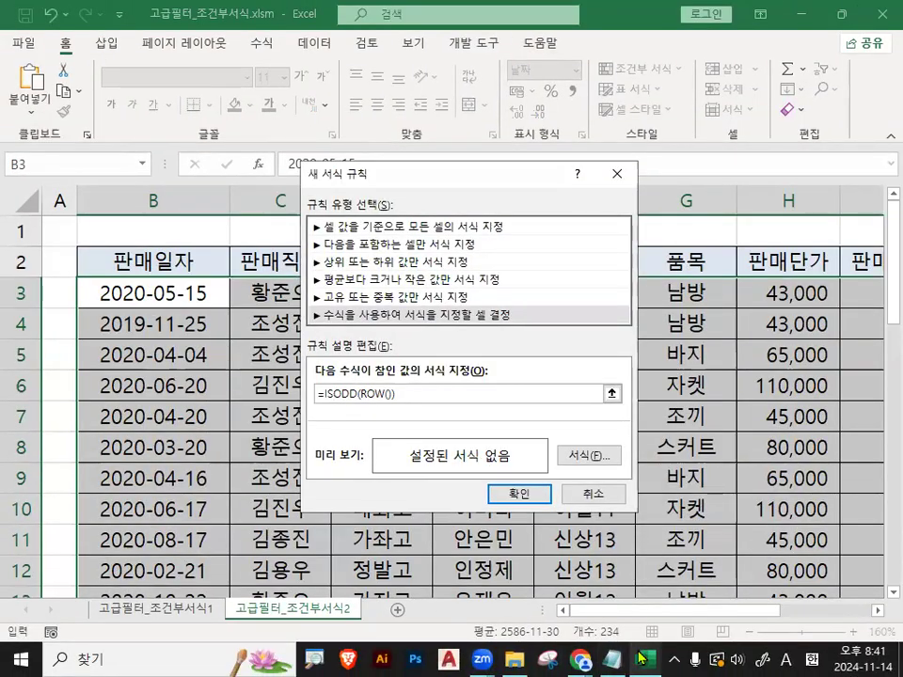
click(611, 660)
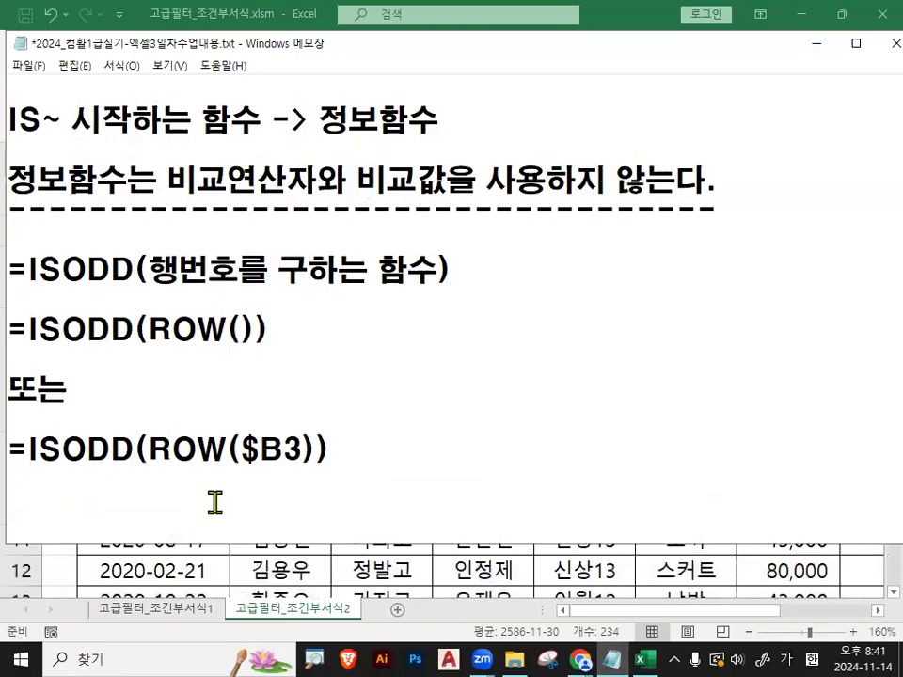
click(651, 659)
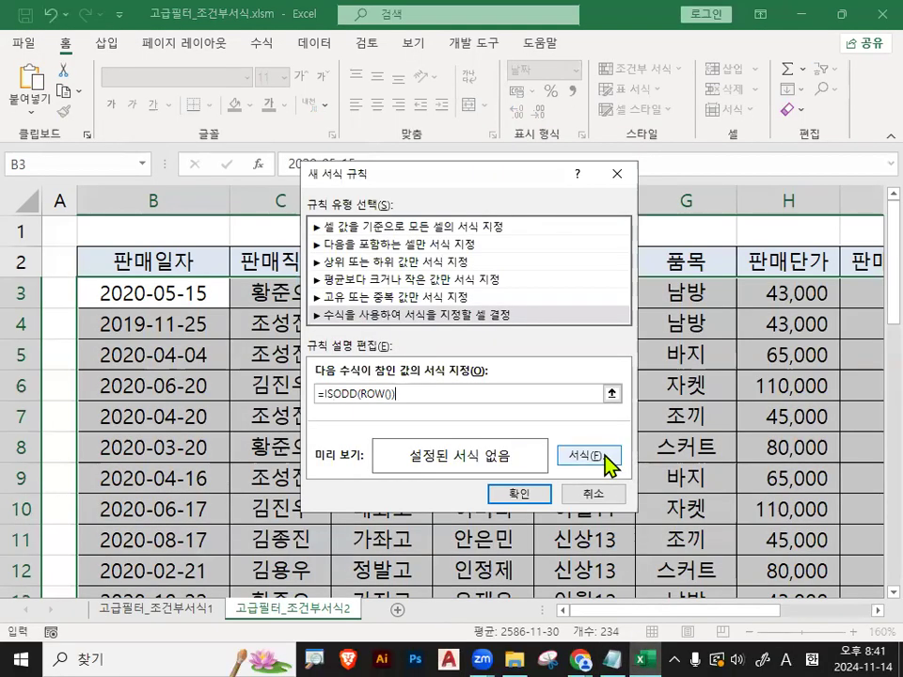
Set the rule's font style to 굵게 and its font colour to the standard red
click(607, 464)
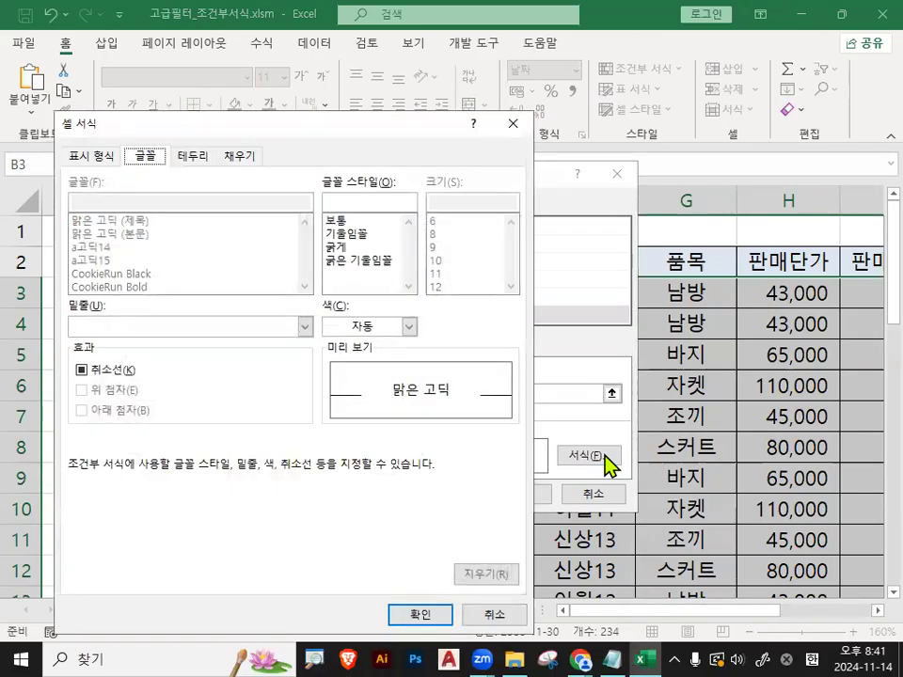
click(350, 250)
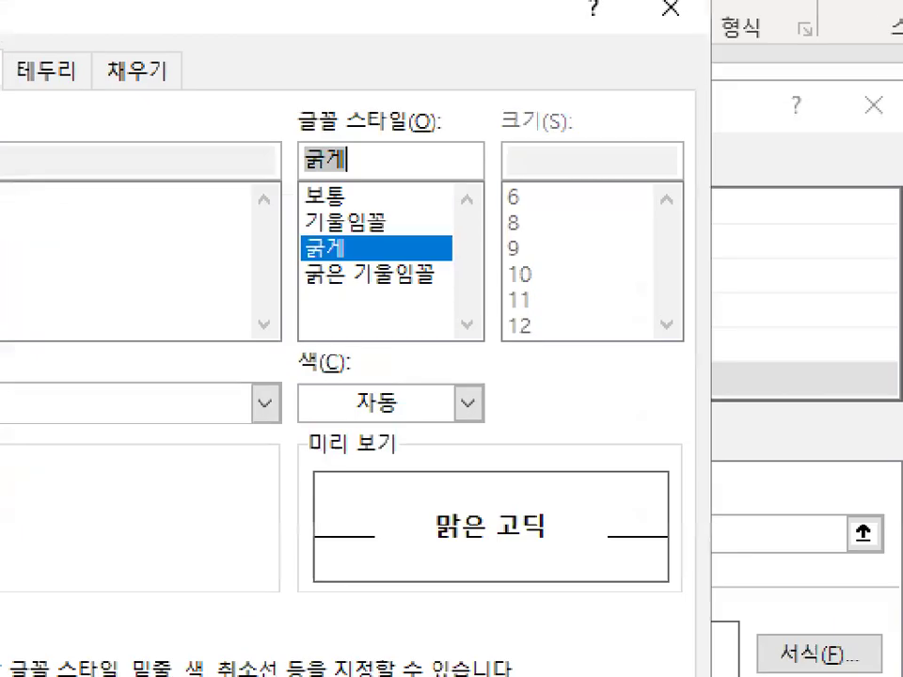
mouse_move(355, 245)
mouse_down()
mouse_move(317, 253)
mouse_move(354, 236)
mouse_up()
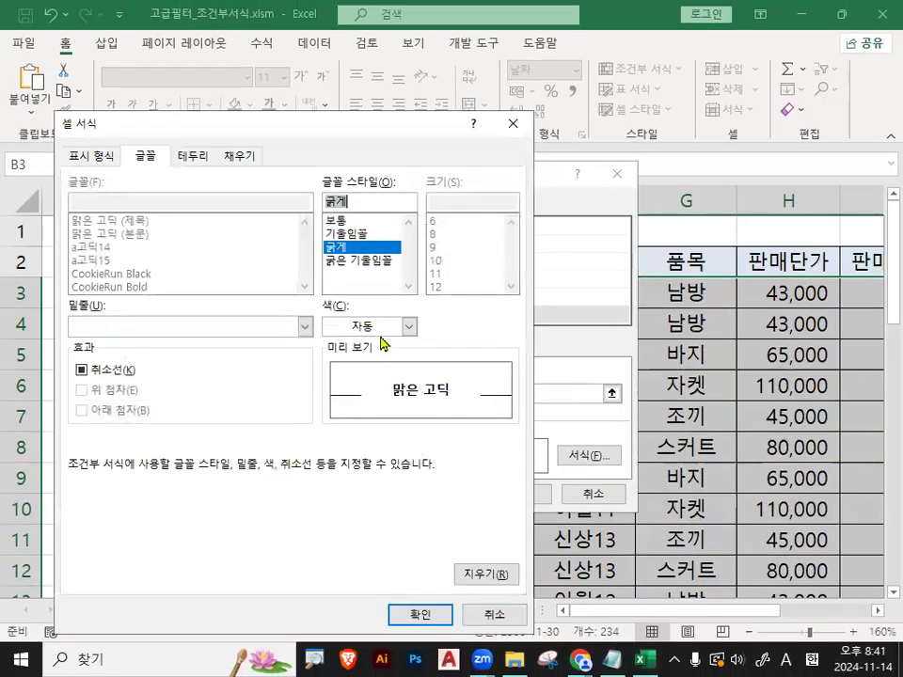
click(470, 407)
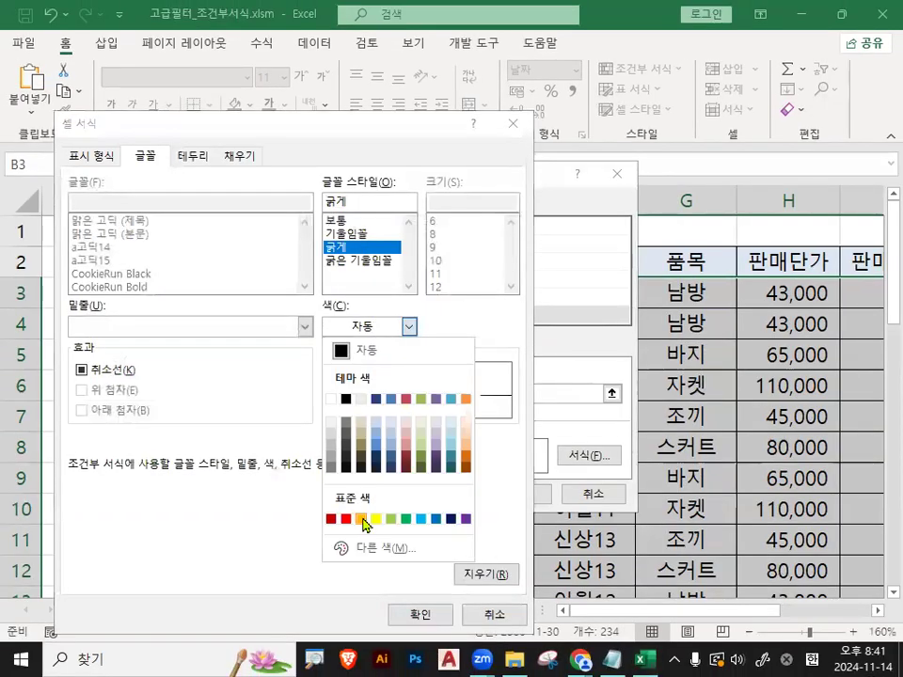
mouse_move(358, 522)
mouse_down()
mouse_move(355, 505)
mouse_move(364, 523)
mouse_up()
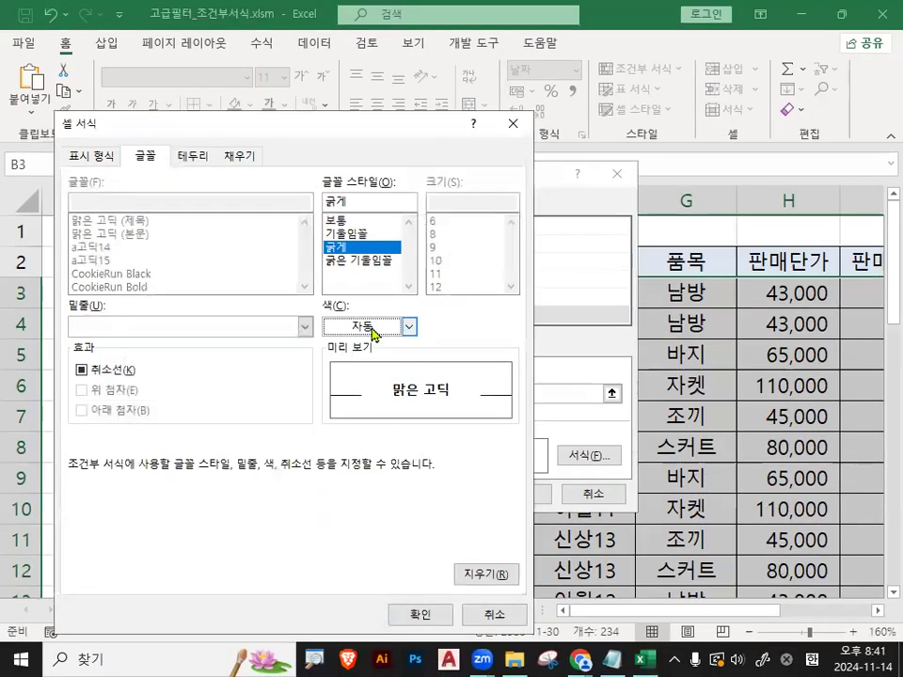
click(395, 129)
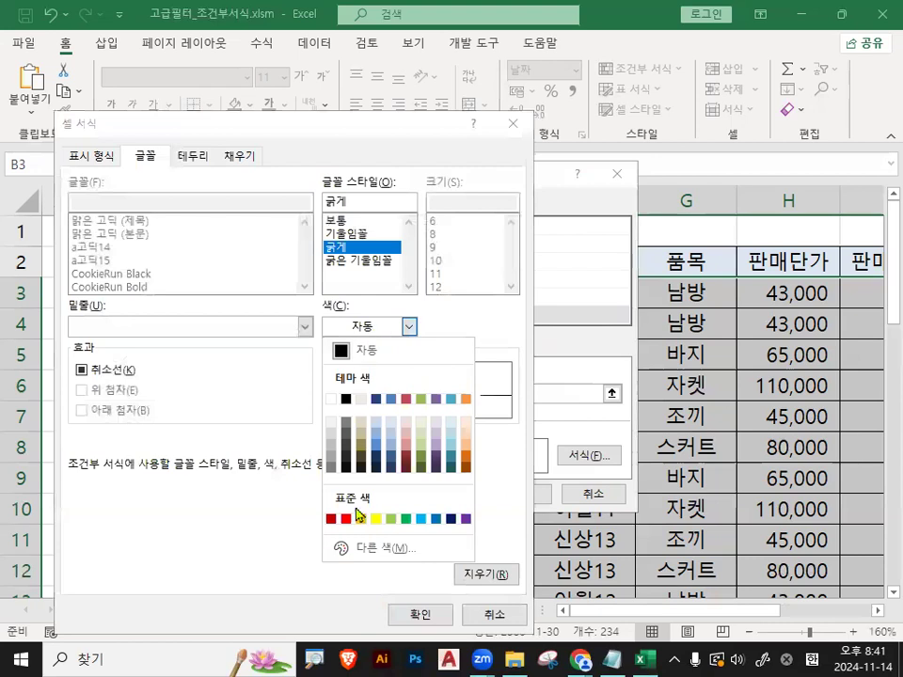
click(345, 518)
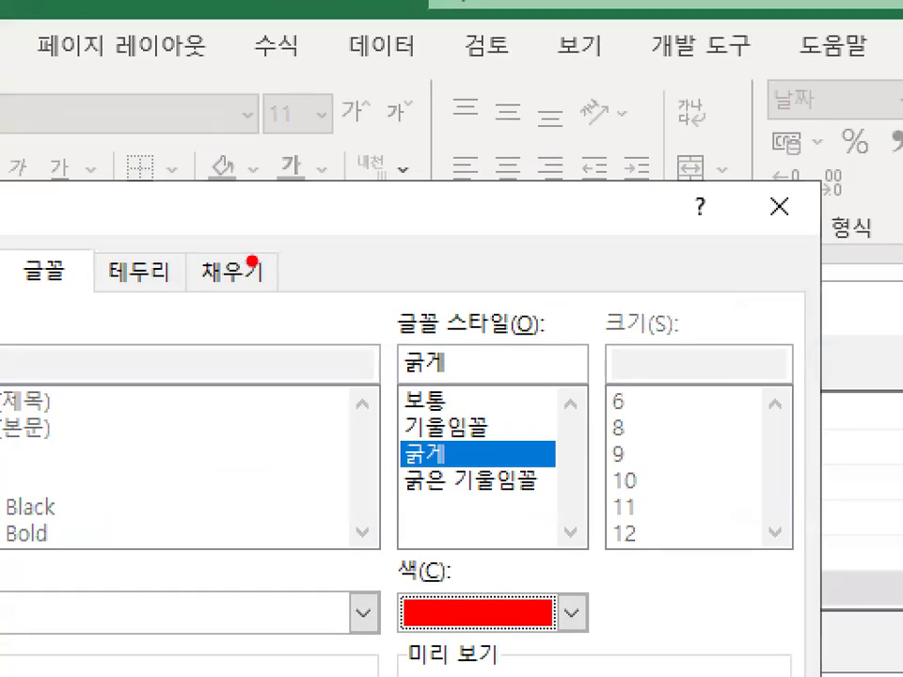
Open the rule's 채우기 formatting and examine the 배경색 palette, including its row of standard colours
mouse_move(252, 261)
mouse_down()
mouse_move(252, 299)
mouse_move(256, 249)
mouse_move(287, 274)
mouse_up()
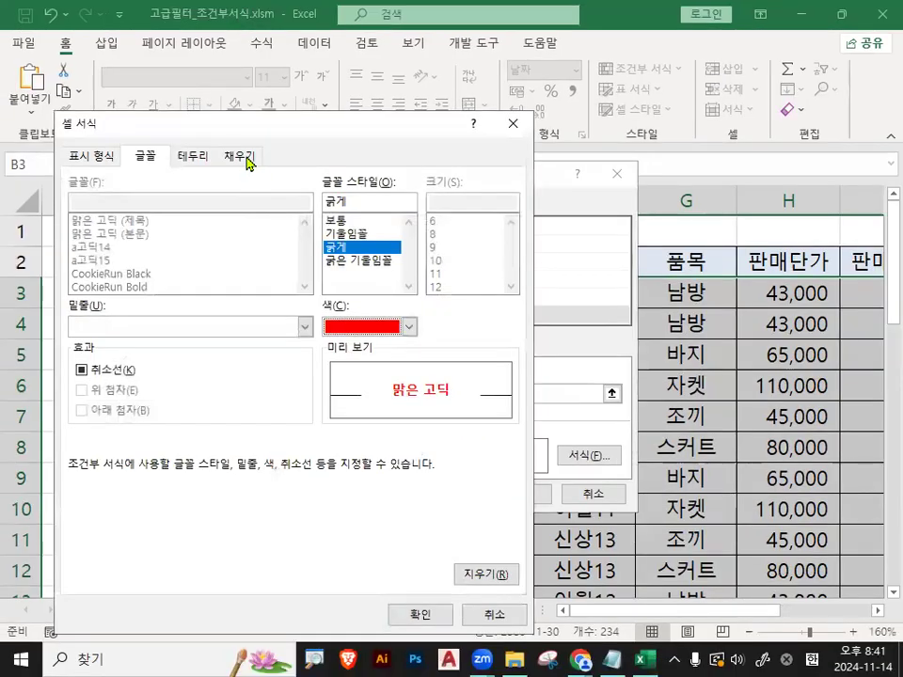
click(230, 272)
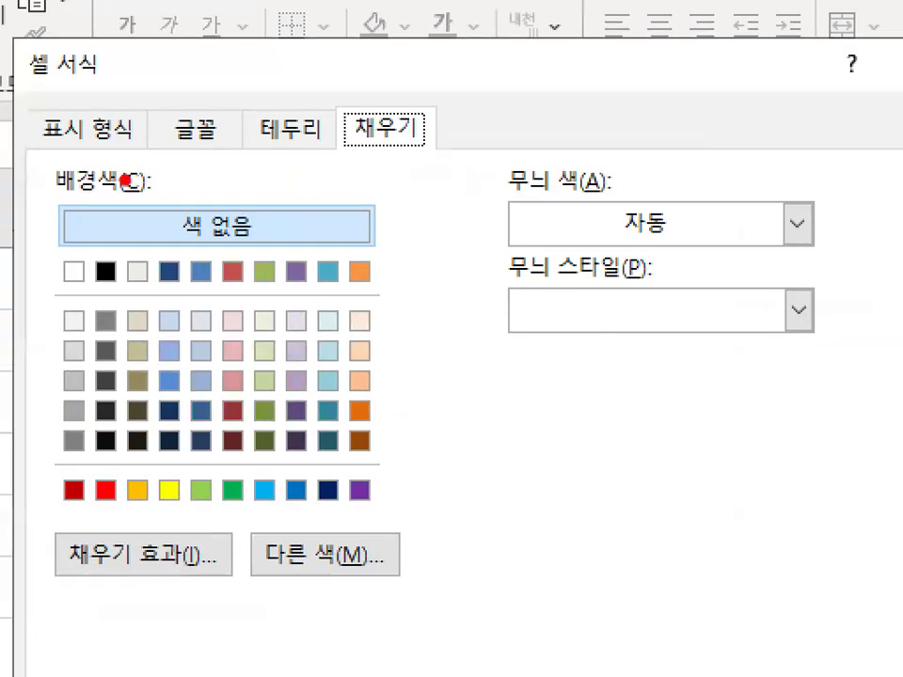
mouse_move(125, 179)
mouse_down()
mouse_move(58, 193)
mouse_move(89, 139)
mouse_move(139, 177)
mouse_up()
mouse_move(66, 512)
mouse_down()
mouse_move(372, 508)
mouse_move(378, 515)
mouse_up()
key(Escape)
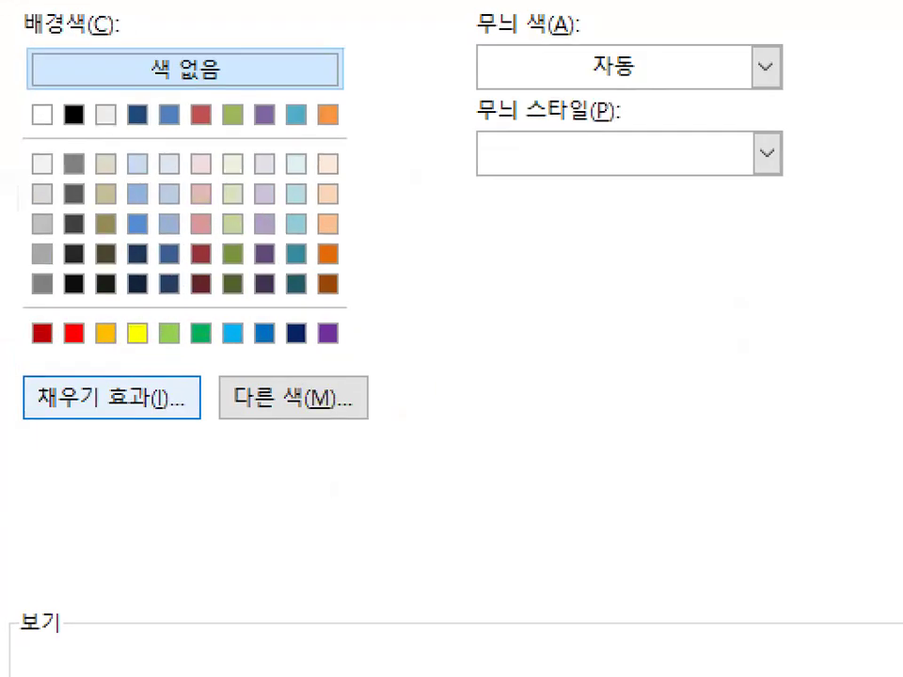
mouse_move(125, 347)
mouse_down()
mouse_move(178, 316)
mouse_move(171, 302)
mouse_up()
key(Escape)
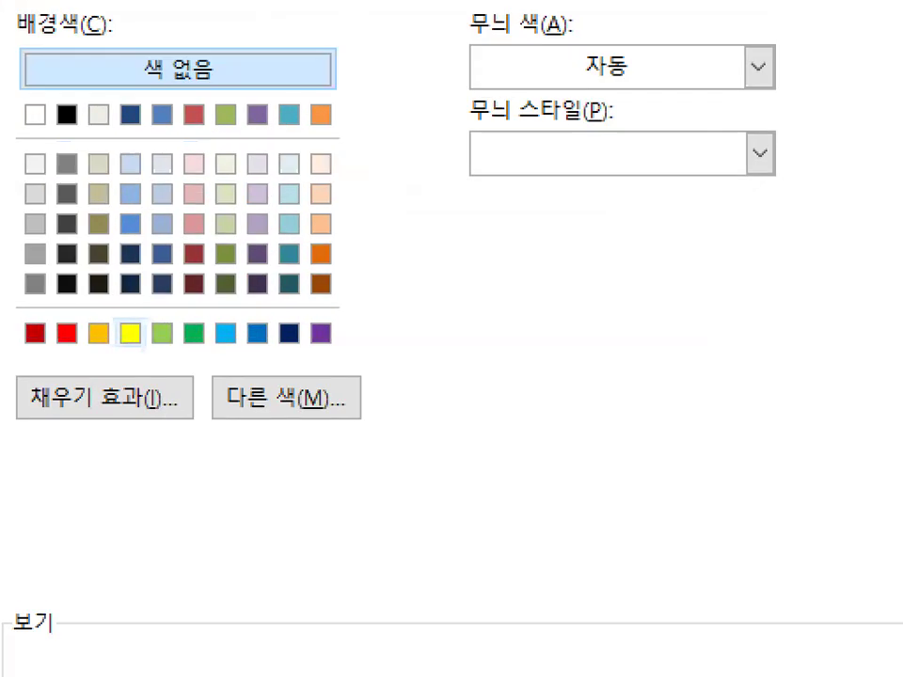
mouse_move(143, 341)
mouse_down()
mouse_move(132, 367)
mouse_move(141, 329)
mouse_move(139, 350)
mouse_up()
key(Escape)
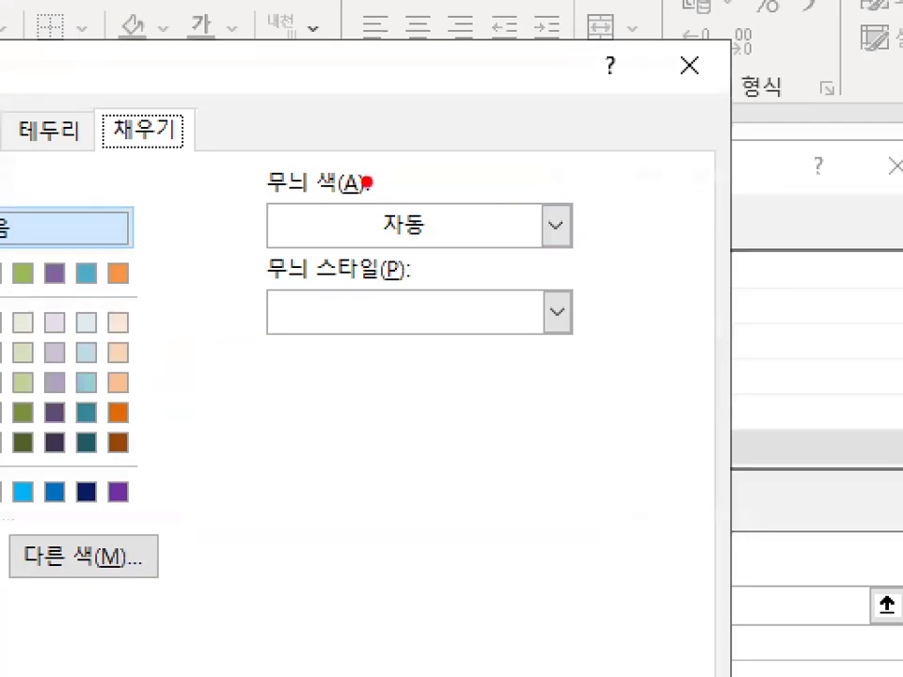
Examine the 무늬 색 palette and compare its 표준 색 row with the standard colours of the 배경색 palette
mouse_move(367, 182)
mouse_down()
mouse_move(256, 195)
mouse_move(364, 162)
mouse_move(362, 190)
mouse_up()
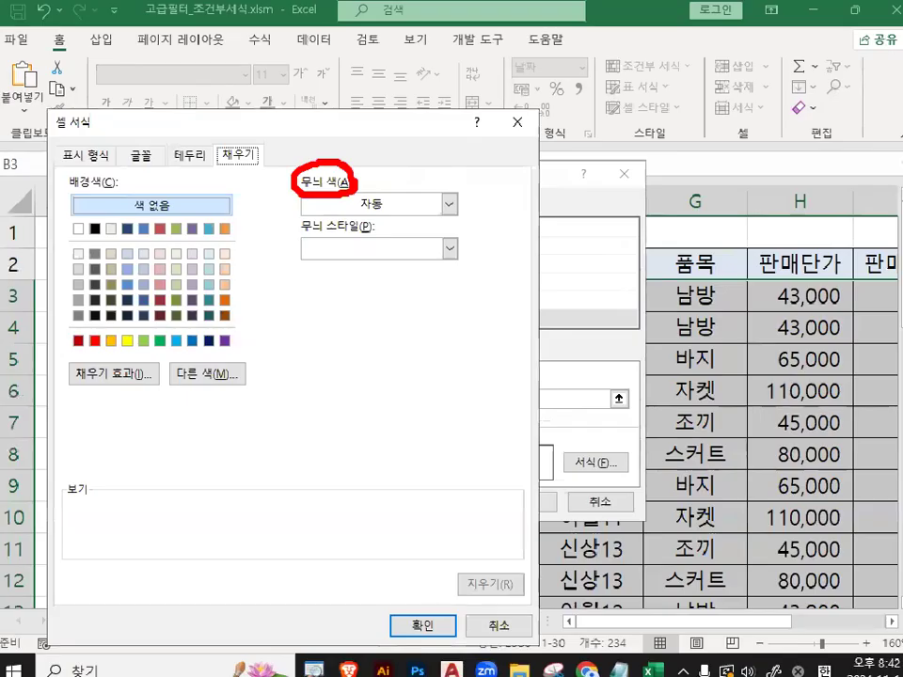
click(397, 211)
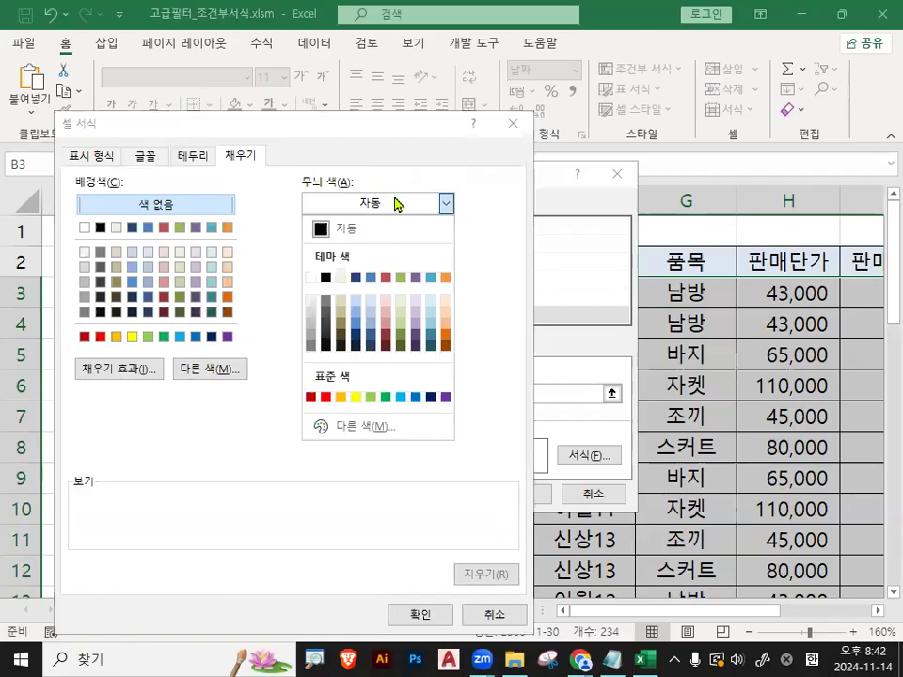
key(ctrl+2)
drag(305, 408, 467, 408)
drag(83, 350, 239, 349)
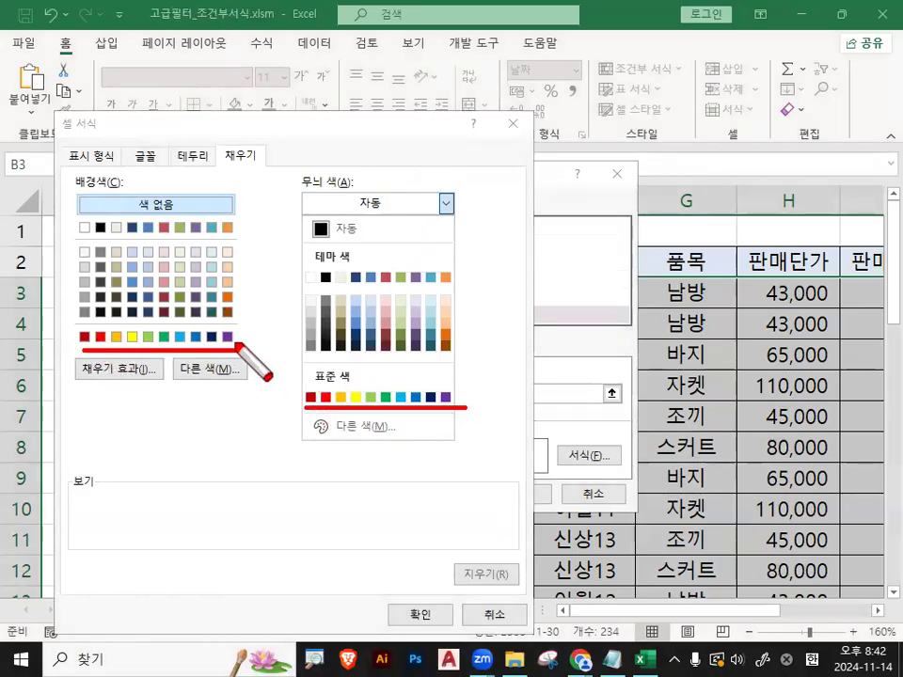
mouse_move(467, 428)
mouse_down()
mouse_move(527, 394)
mouse_move(523, 424)
mouse_up()
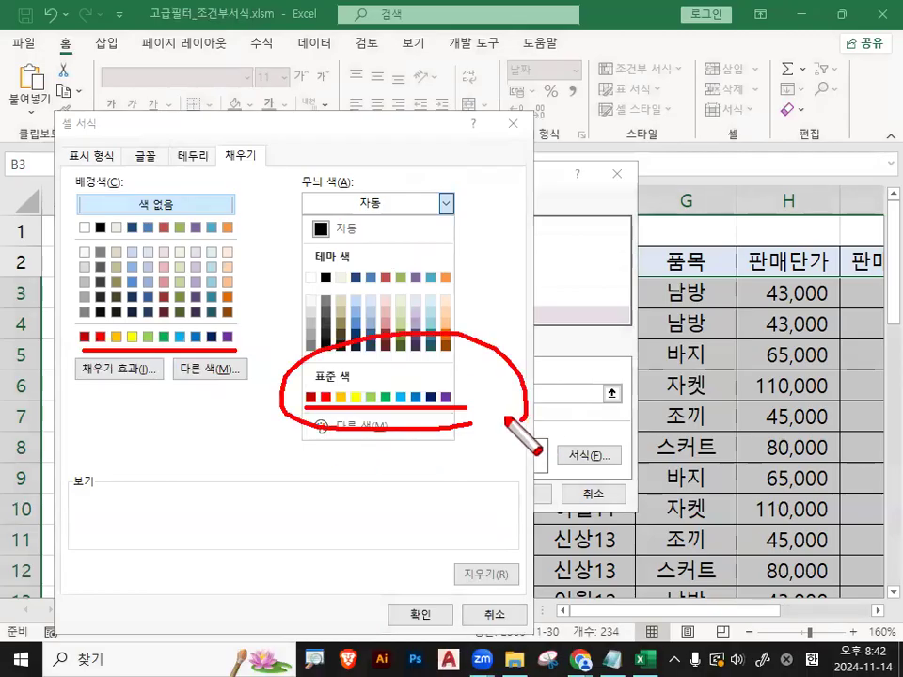
key(Escape)
Inspect the individual colours in the 표준 색 row of the 무늬 색 palette, leaving the pattern colour on 자동
click(446, 203)
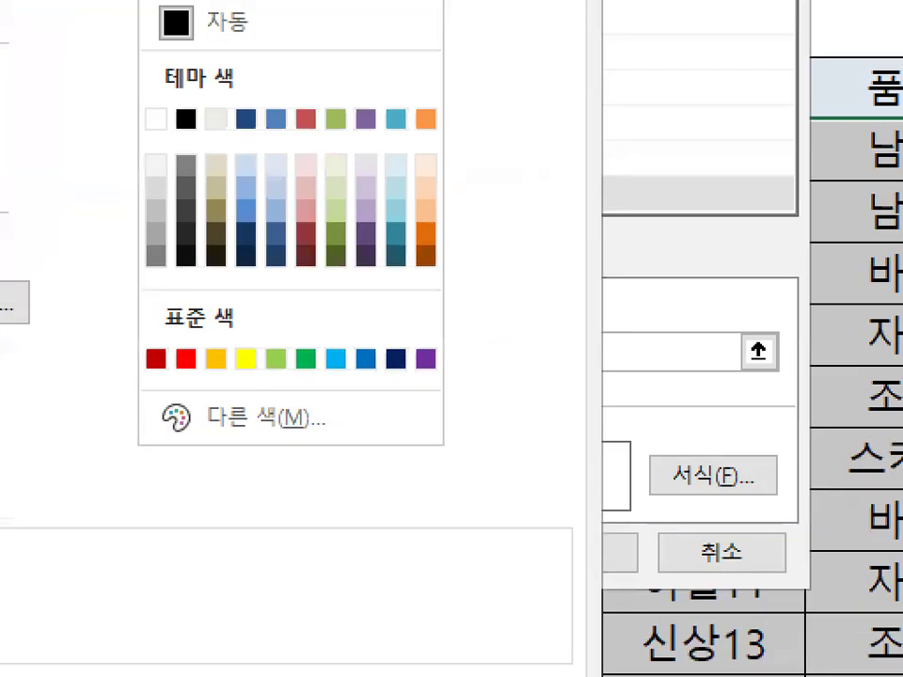
drag(452, 380, 490, 344)
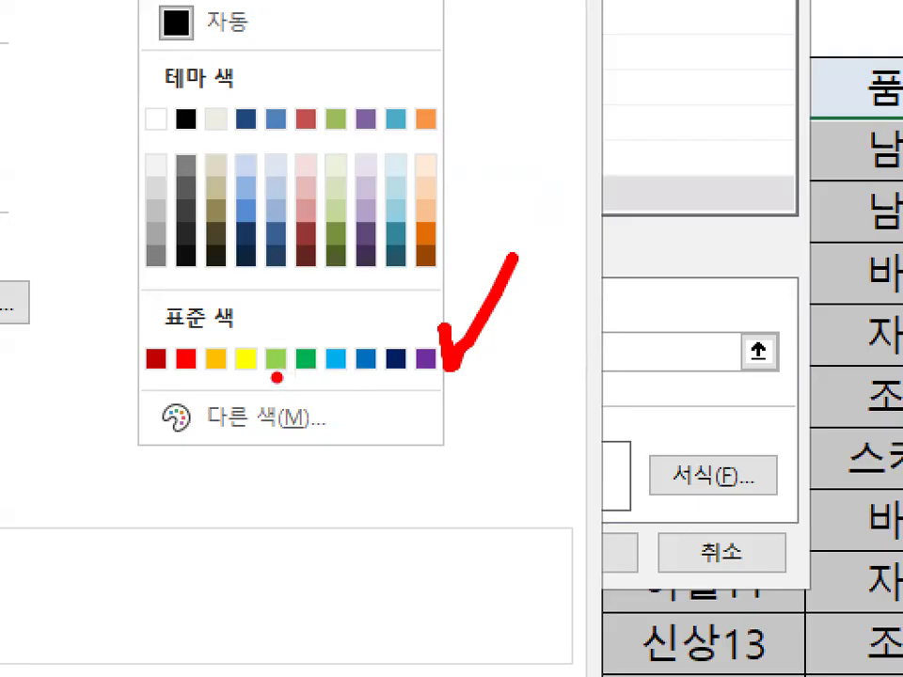
drag(111, 325, 147, 291)
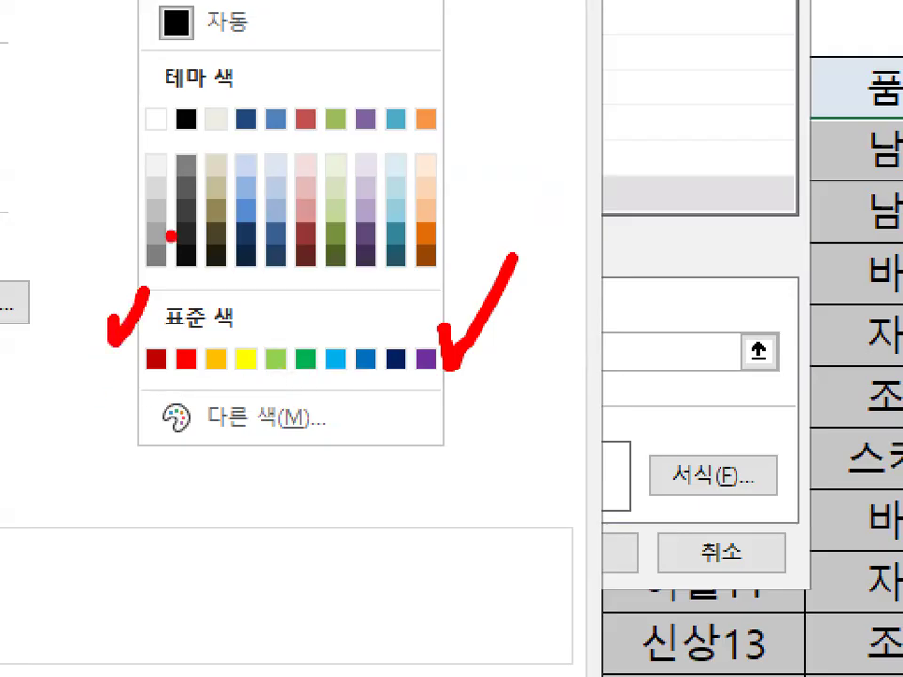
mouse_move(141, 380)
mouse_down()
mouse_move(161, 360)
mouse_move(303, 372)
mouse_move(280, 327)
mouse_move(299, 331)
mouse_up()
key(Escape)
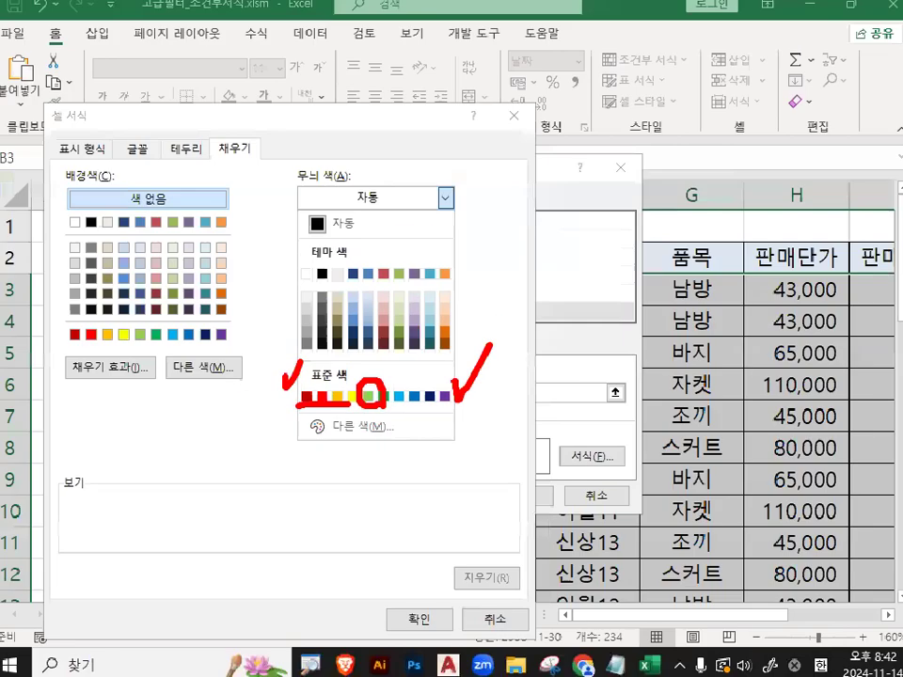
click(447, 205)
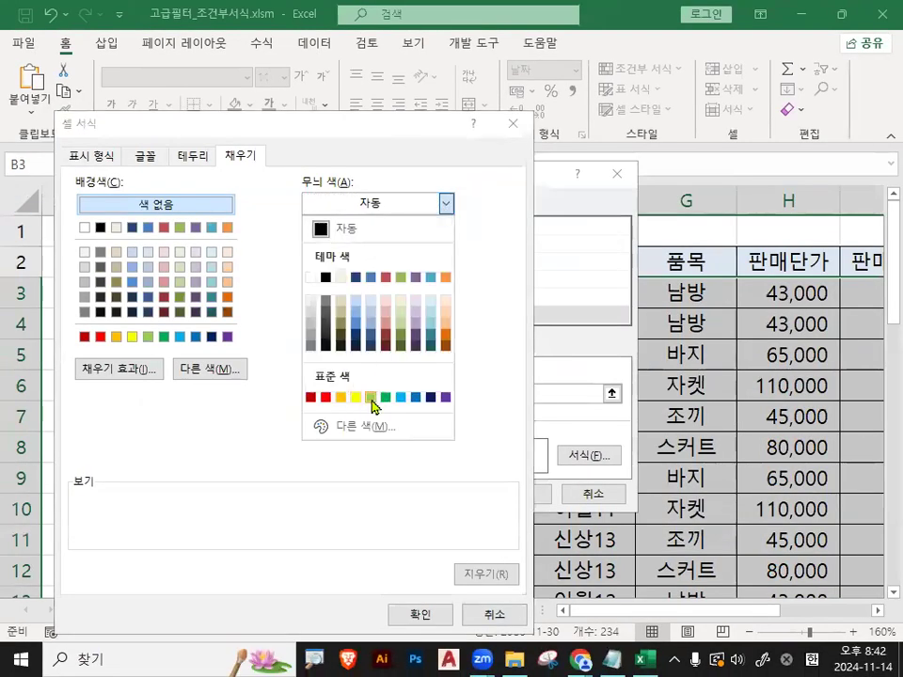
click(408, 401)
mouse_move(473, 428)
mouse_down()
mouse_move(493, 369)
mouse_move(517, 437)
mouse_up()
drag(515, 272, 334, 546)
drag(339, 342, 463, 632)
key(Escape)
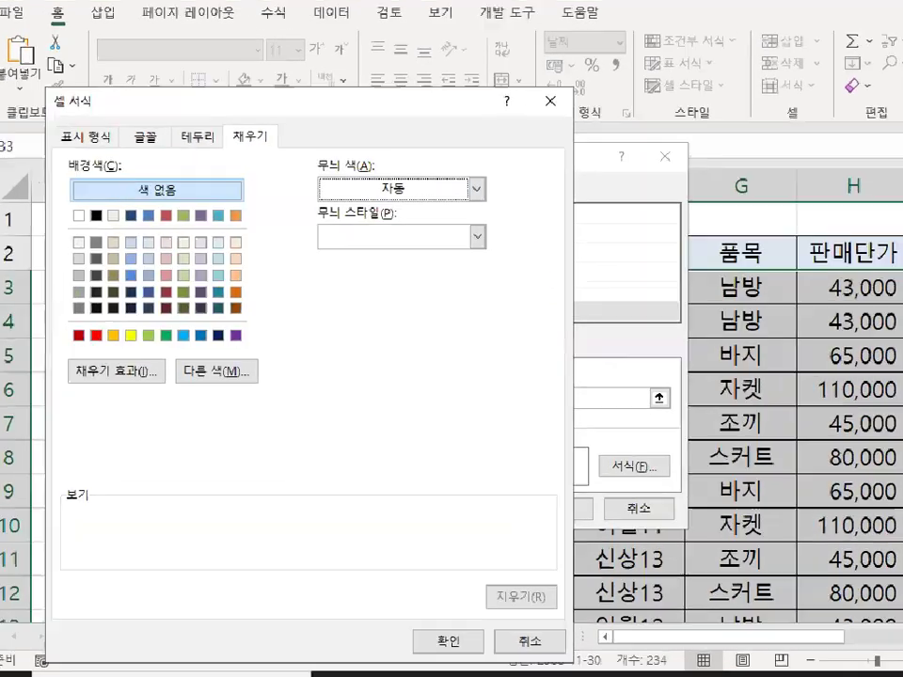
Set the rule's 배경색 to the standard yellow and apply the new rule to the selected data
click(144, 317)
drag(144, 315, 187, 242)
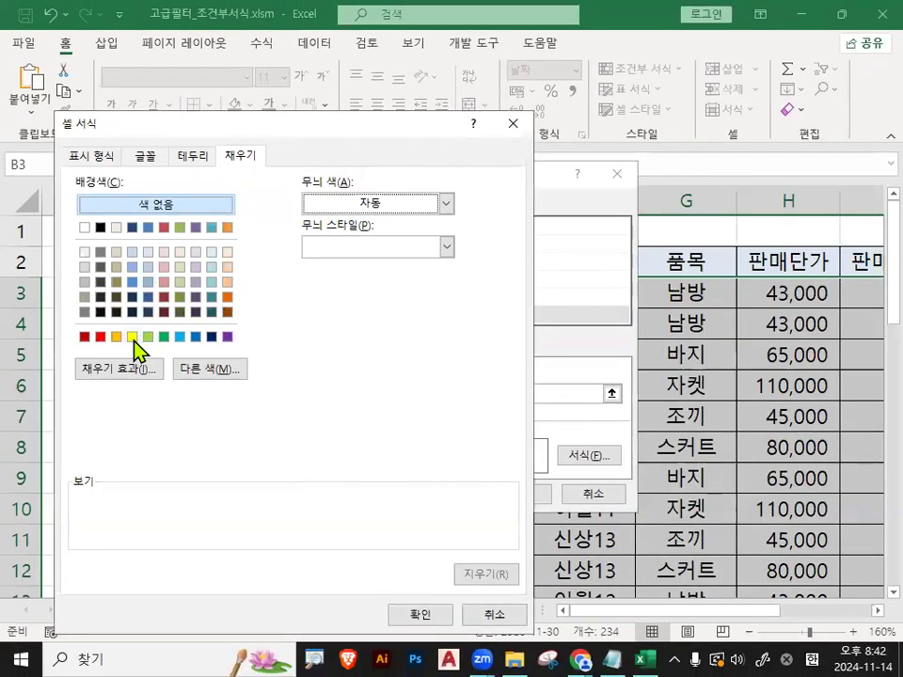
click(119, 338)
mouse_move(137, 340)
mouse_down()
mouse_move(121, 353)
mouse_move(150, 328)
mouse_move(150, 345)
mouse_up()
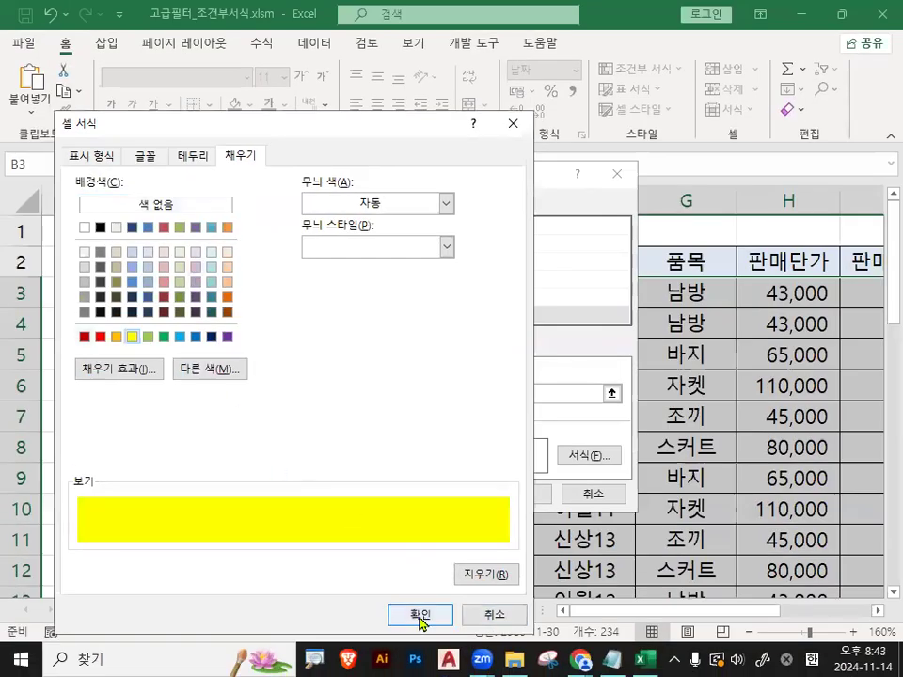
click(419, 616)
mouse_move(523, 459)
mouse_down()
mouse_move(433, 489)
mouse_move(510, 454)
mouse_up()
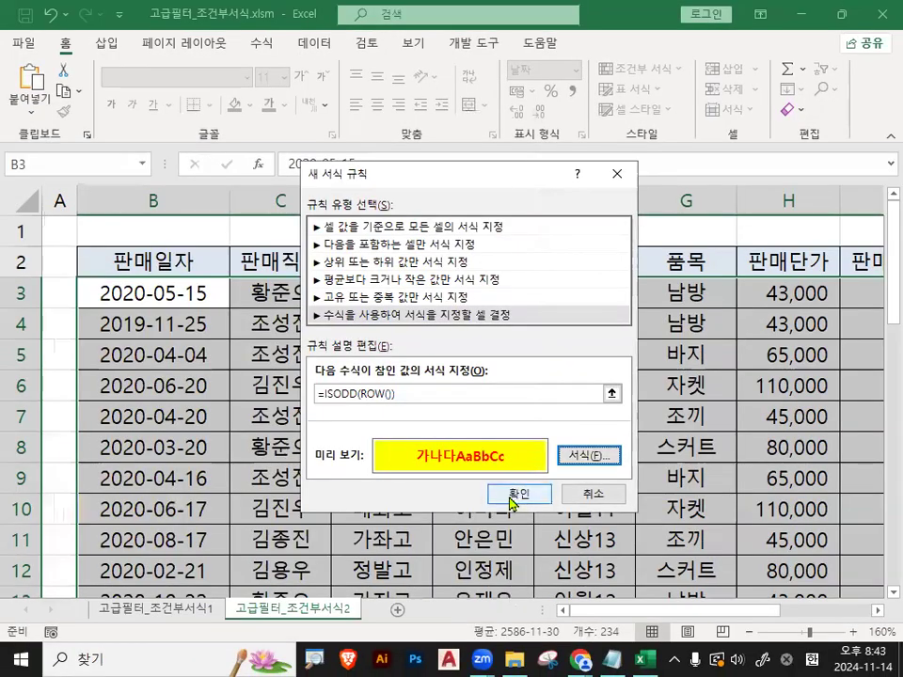
click(533, 527)
Check the conditional formatting on rows 3, 5 and 7 and on the first 판매일자 entry
click(313, 388)
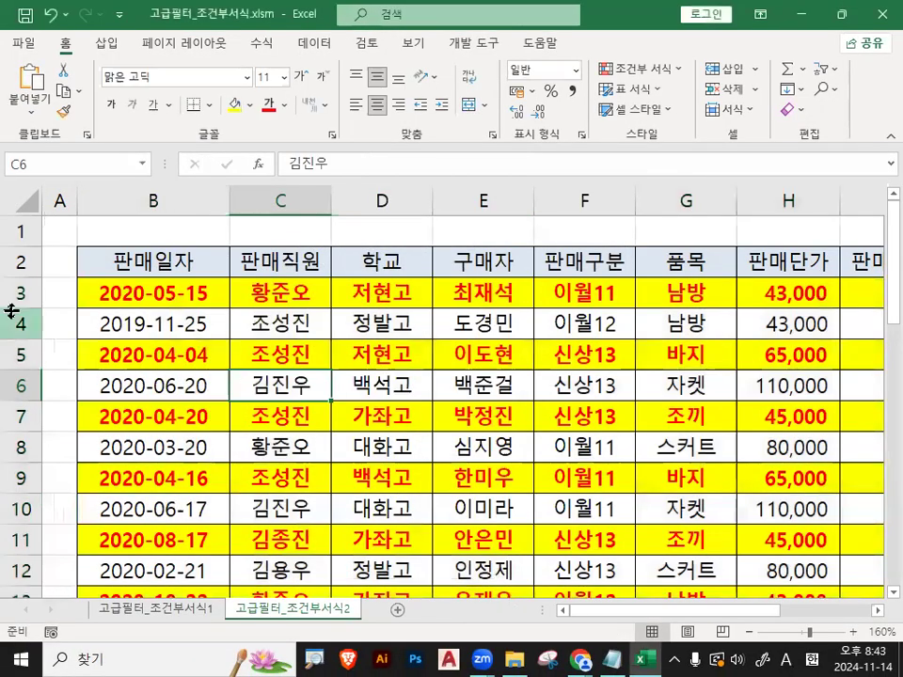
click(16, 290)
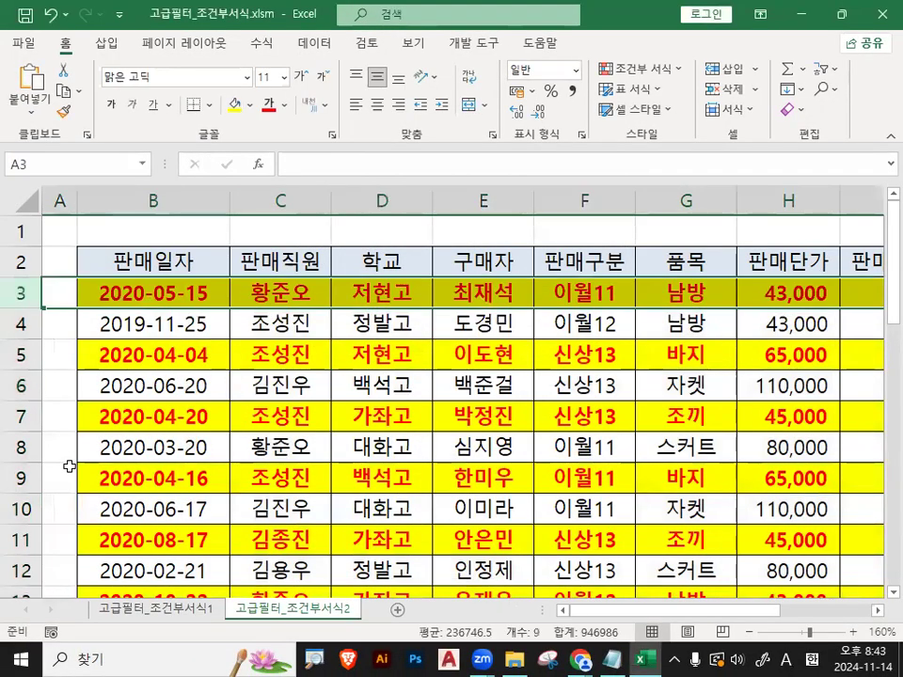
click(20, 350)
click(24, 410)
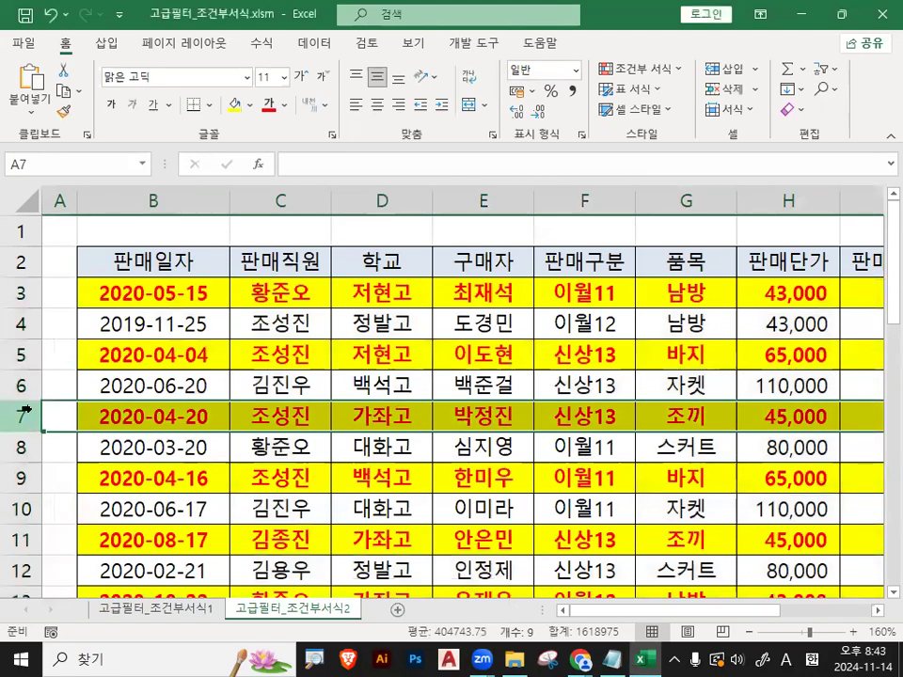
click(282, 412)
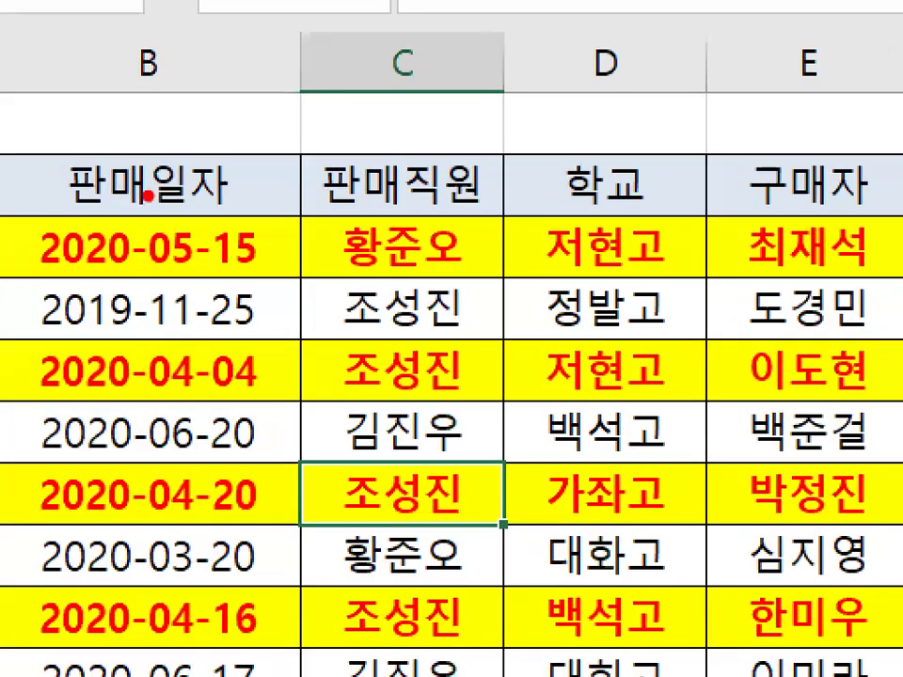
drag(148, 198, 229, 113)
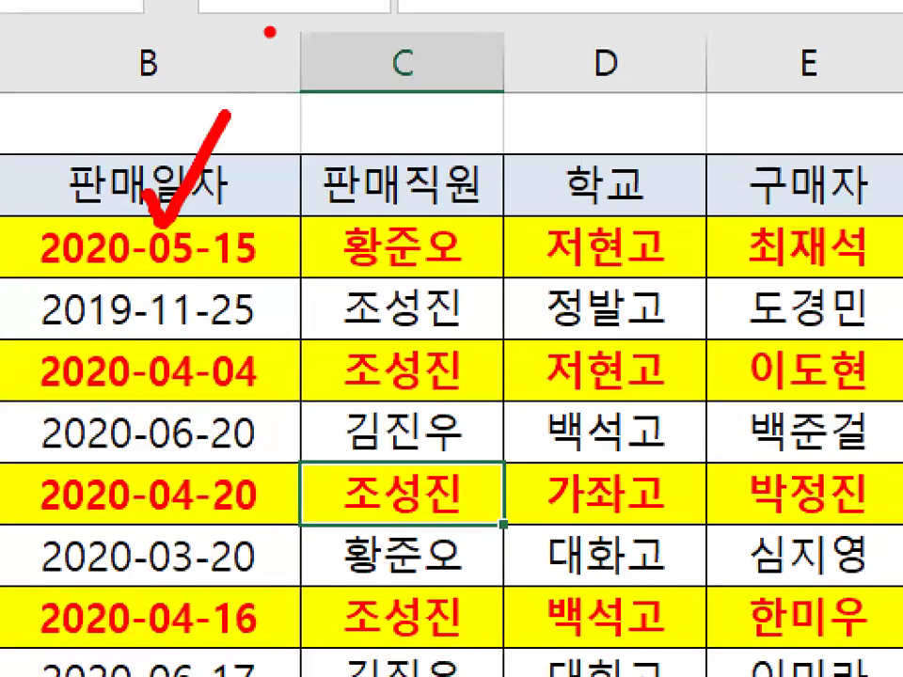
key(Escape)
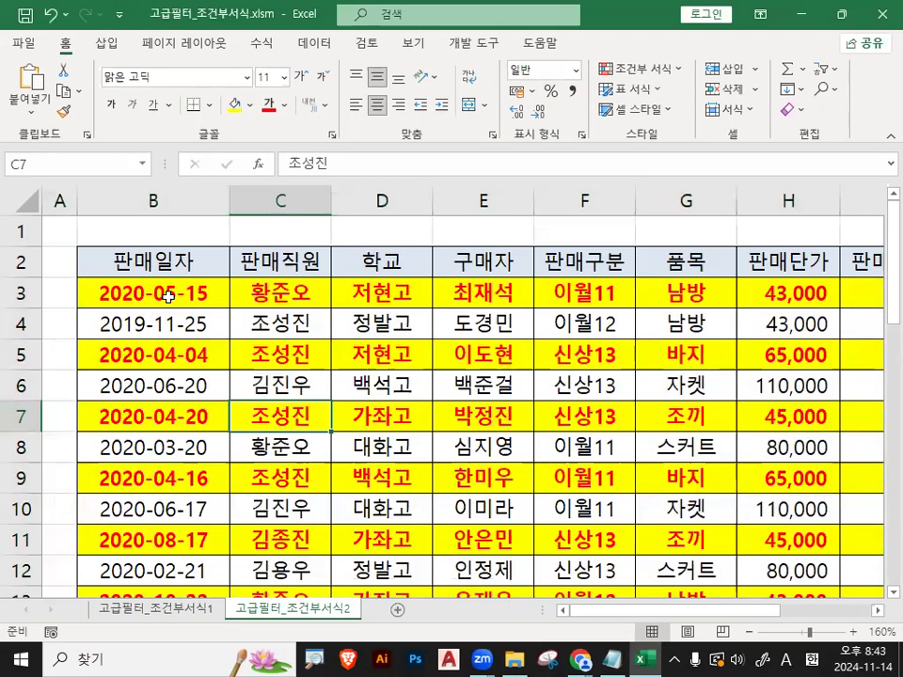
mouse_move(268, 257)
mouse_down()
mouse_move(68, 280)
mouse_move(193, 240)
mouse_up()
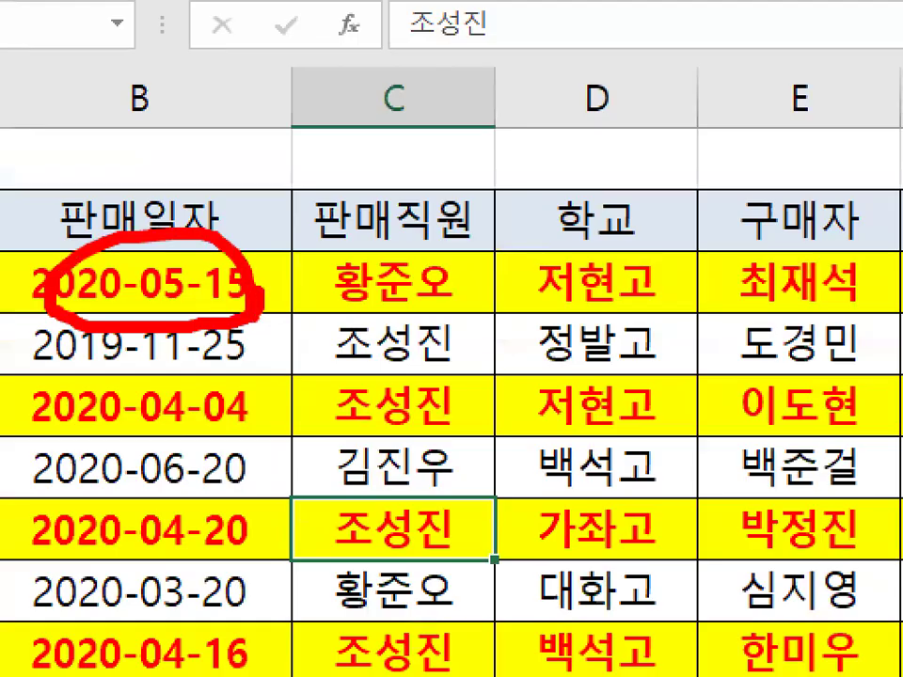
key(Escape)
Switch to the Notepad notes and review the formulas =ISODD(ROW()) and =ISODD(ROW($B3)), then return to the workbook
click(609, 651)
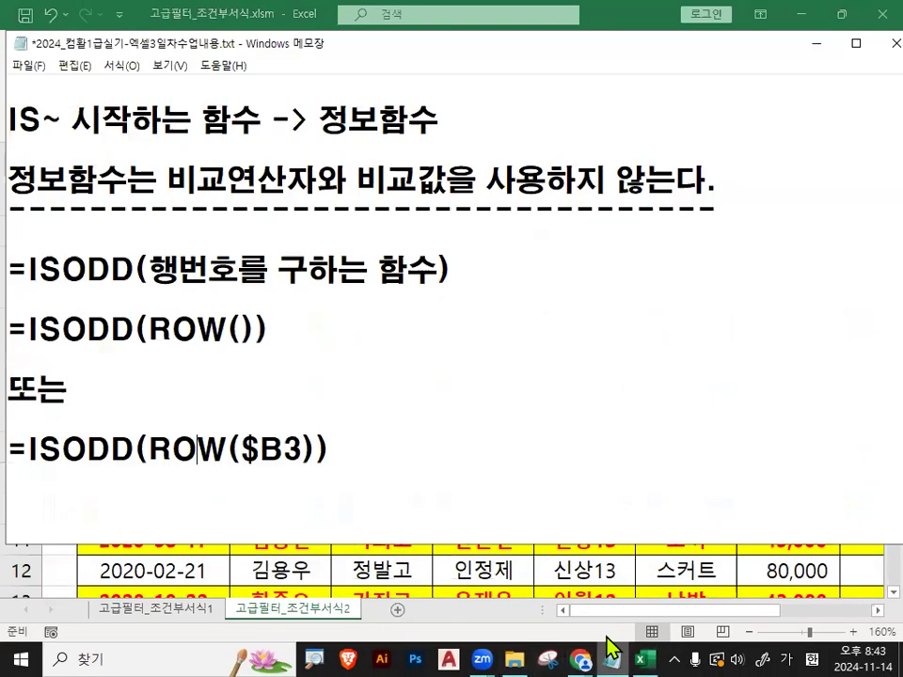
click(206, 354)
click(196, 485)
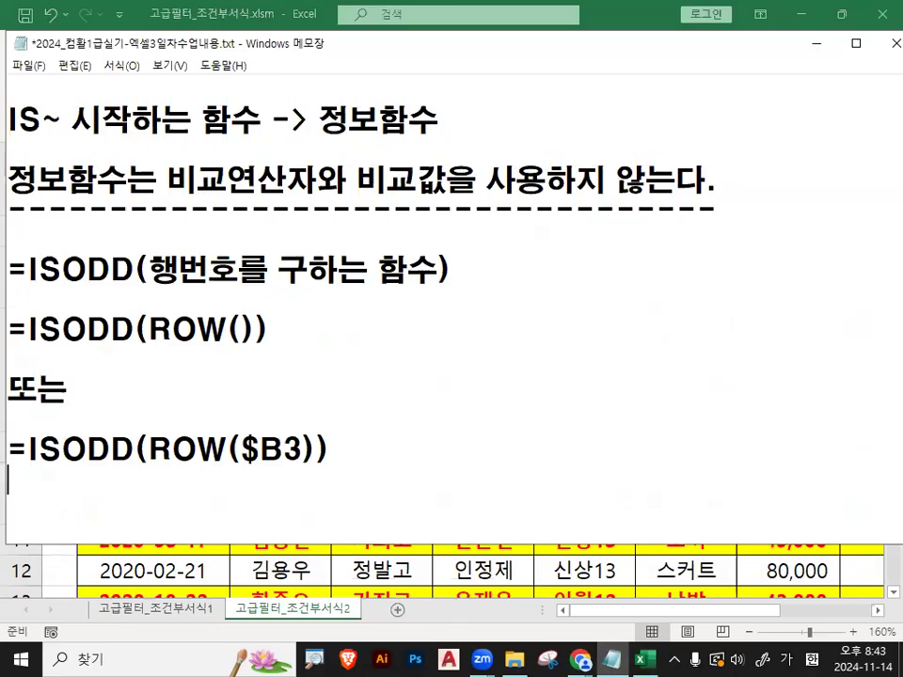
key(ctrl+2)
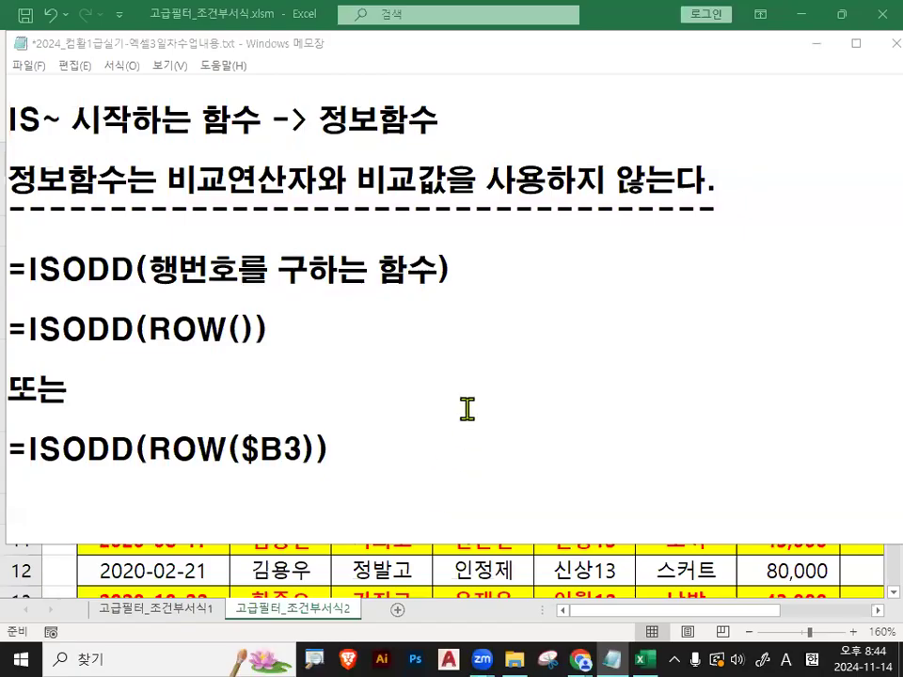
click(467, 409)
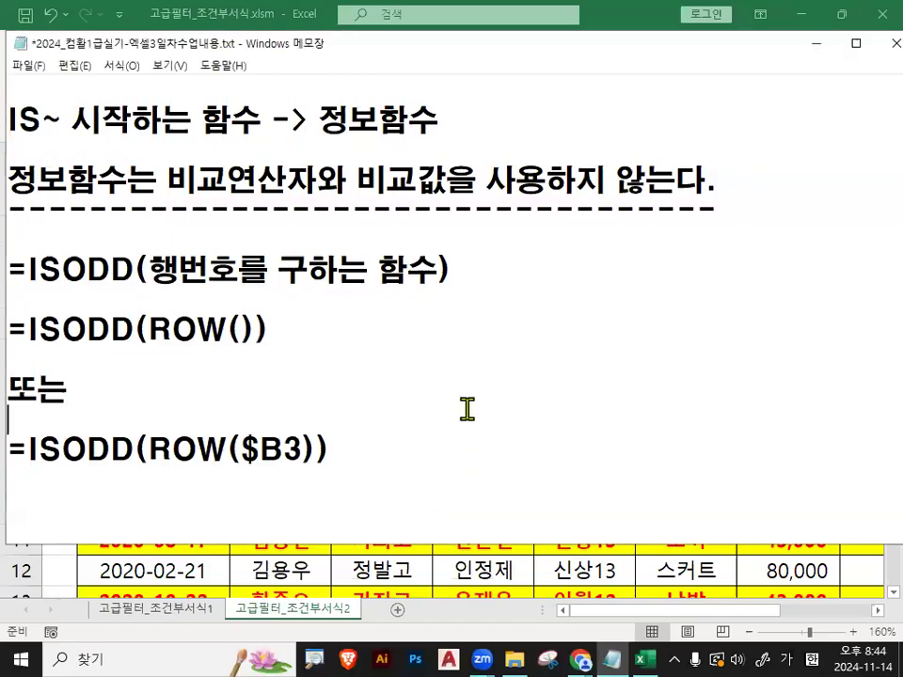
click(817, 43)
Close the workbook 고급필터_조건부서식.xlsm without saving the changes
click(17, 42)
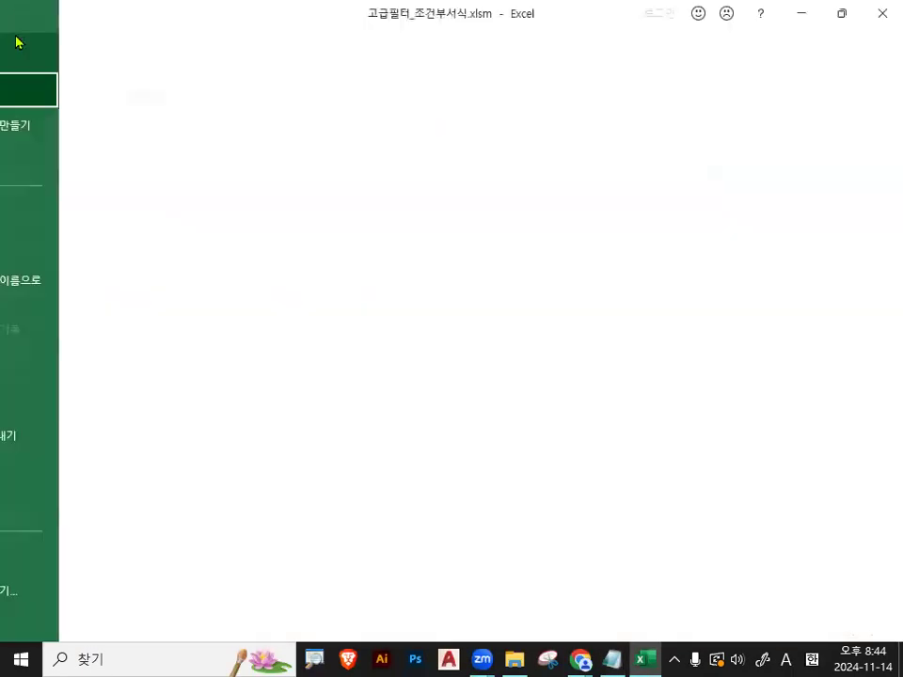
click(69, 508)
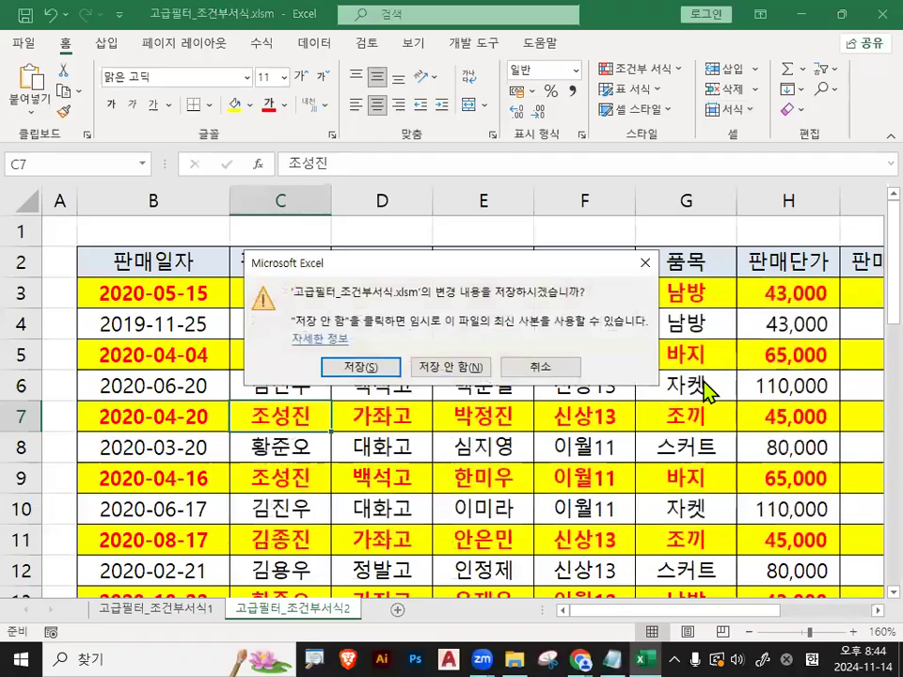
click(458, 369)
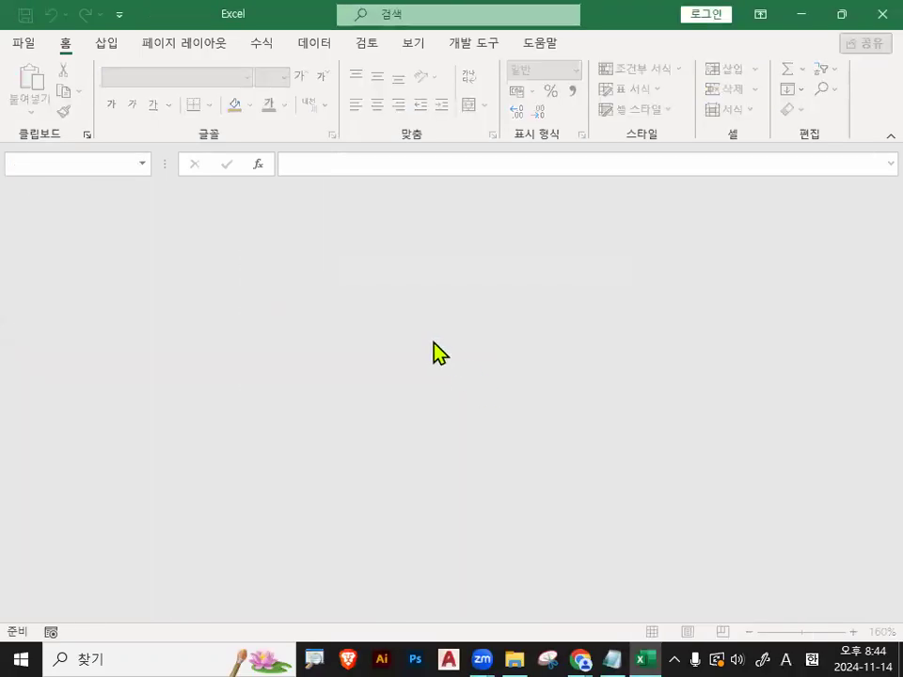
Open the workbook 출제유형03-1_문제.xlsm from the 2024_컴활1급 > 엑셀 > 작업파일 > 1장_출제유형03 folder on drive C
click(30, 44)
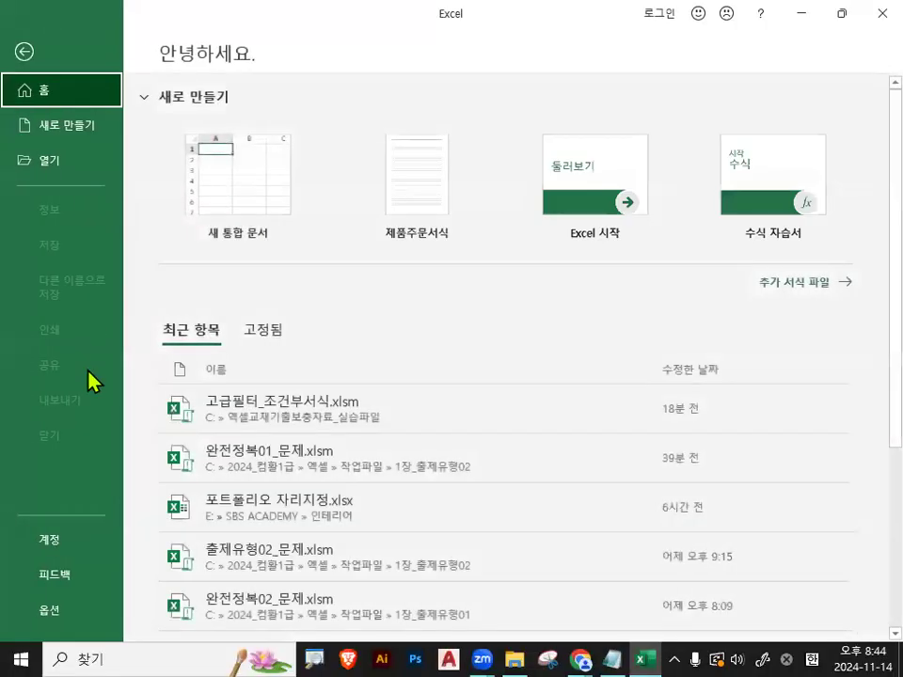
click(47, 171)
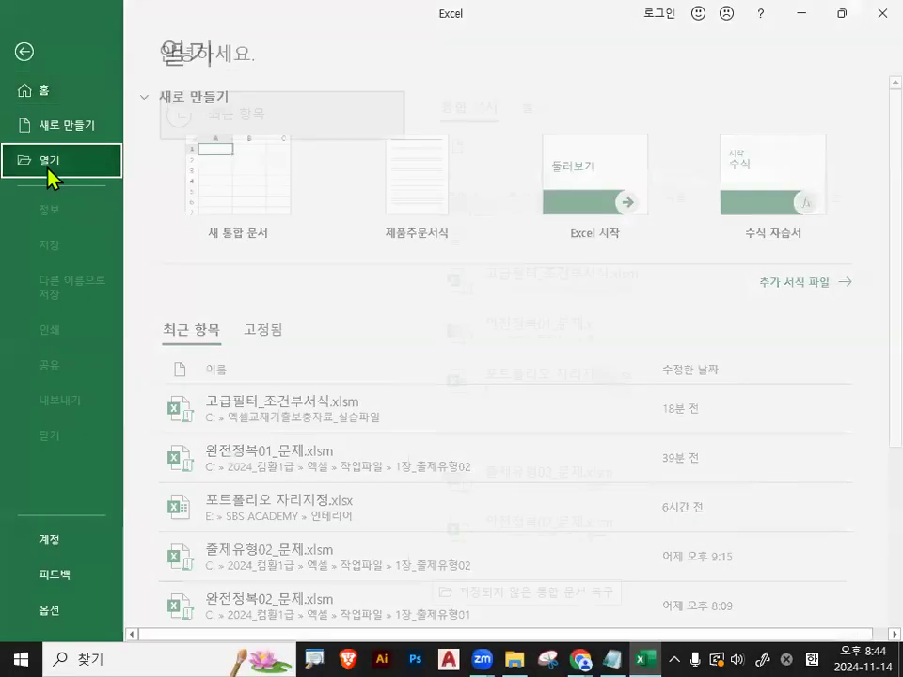
click(246, 306)
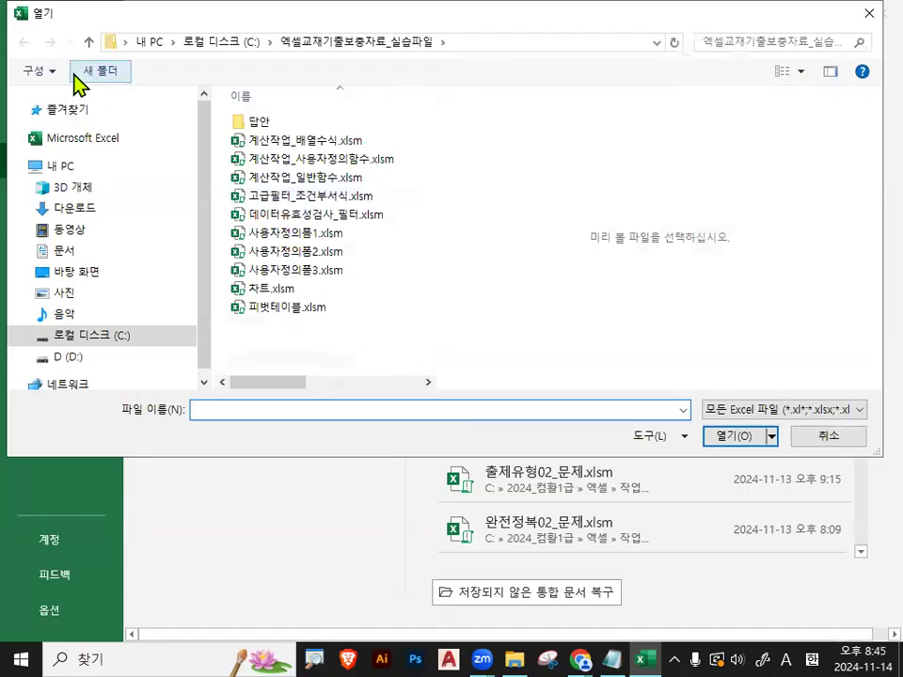
click(98, 340)
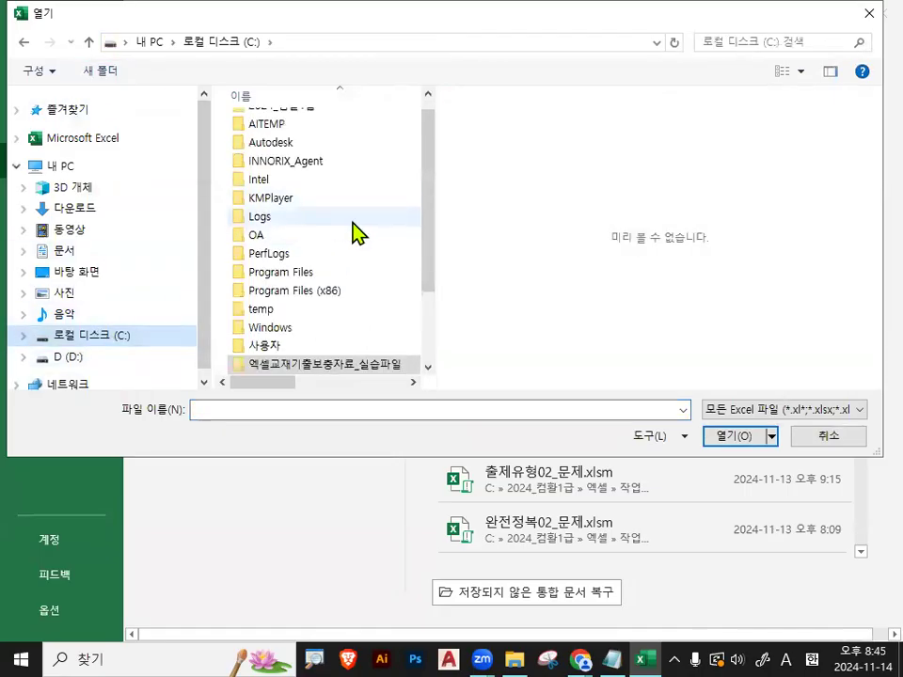
scroll(428, 252, up, 1)
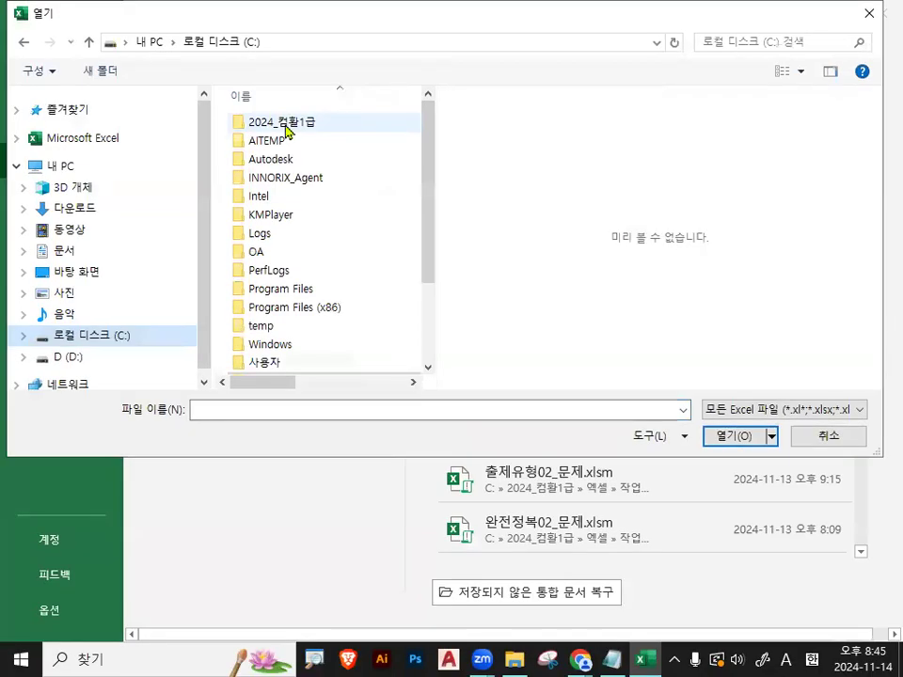
double_click(279, 134)
double_click(261, 142)
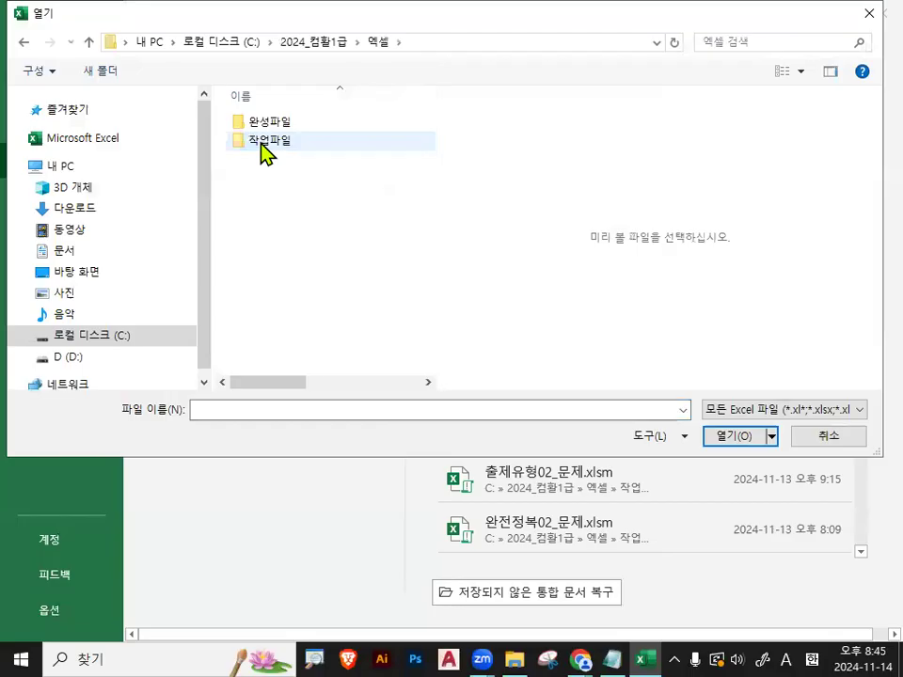
double_click(266, 141)
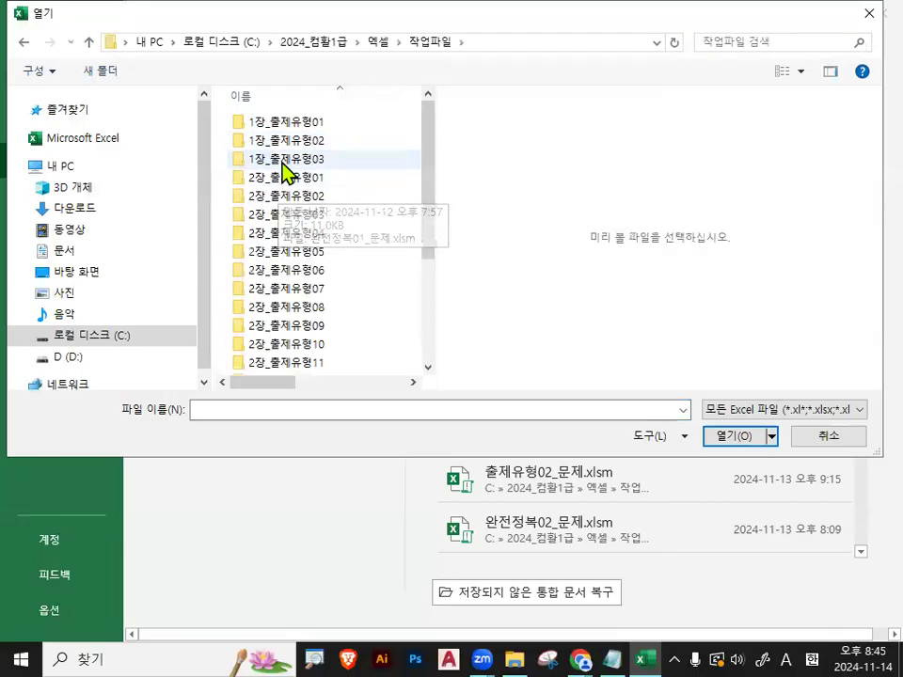
double_click(282, 160)
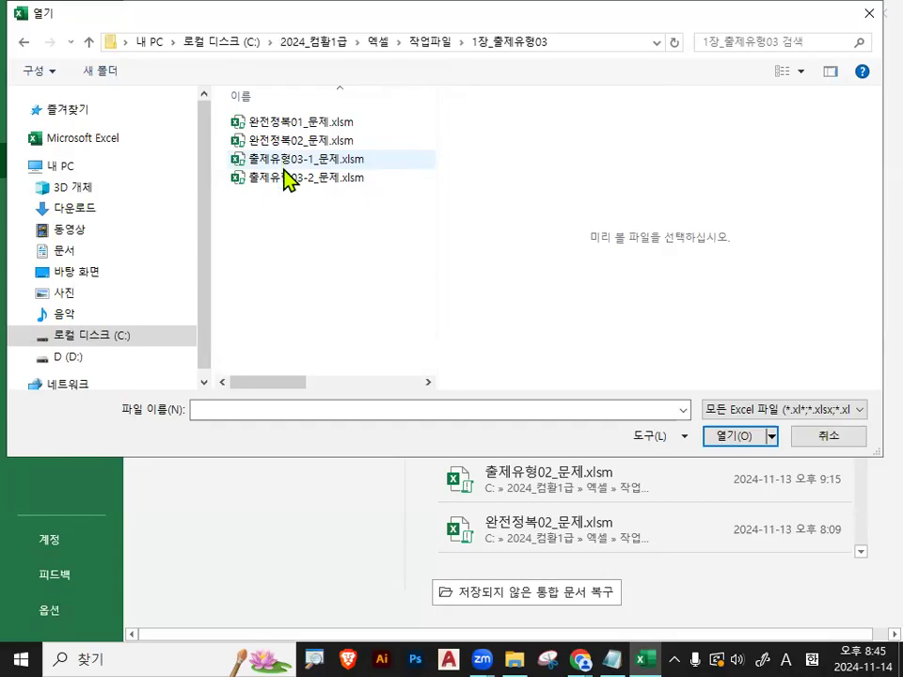
double_click(283, 162)
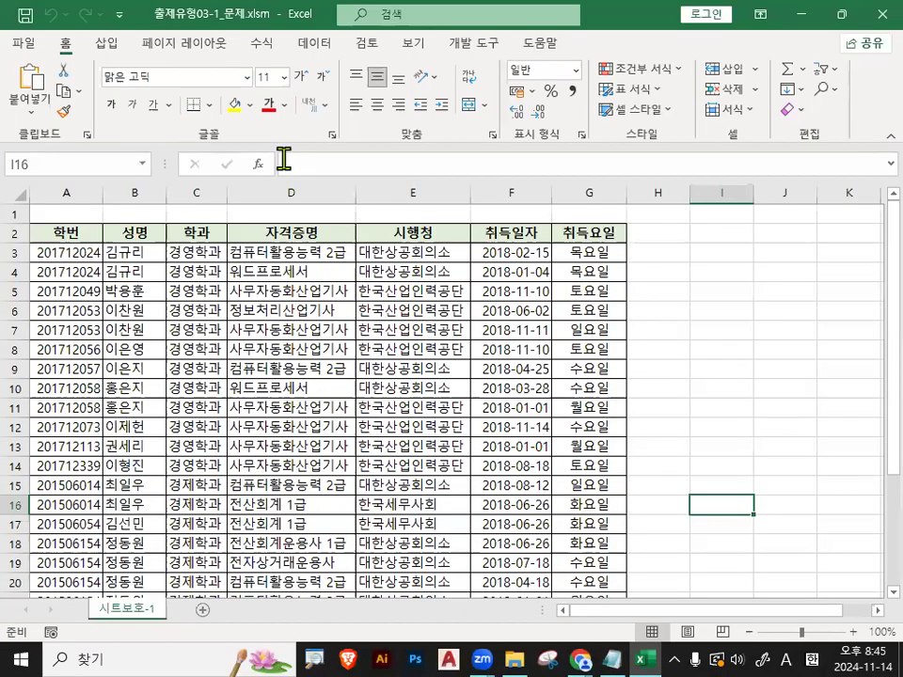
Enlarge the display of the 시트보호-1 sheet to 160%
click(270, 312)
click(215, 273)
scroll(223, 293, up, 3)
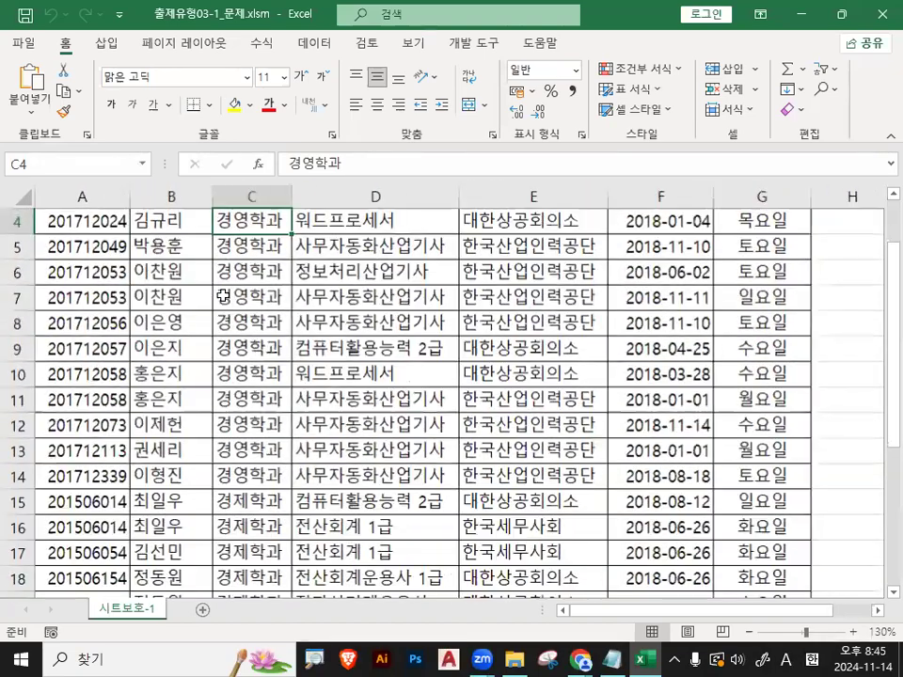
click(209, 261)
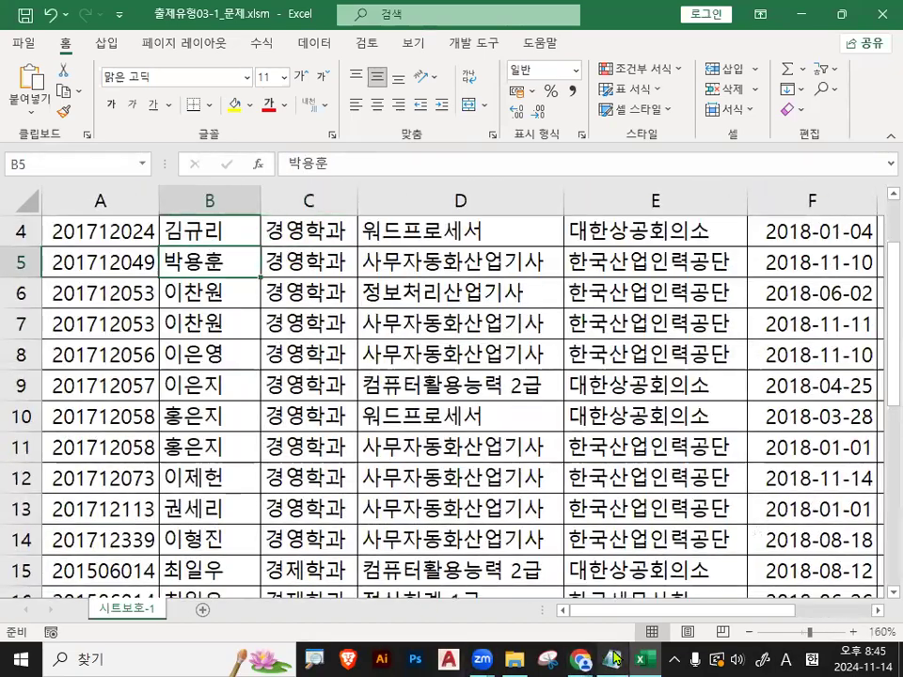
Switch to the Notepad notes, add a dashed divider below =ISODD(ROW($B3)), paste the 03. 시트보호 section, and remove its duplicate leading divider
click(613, 659)
scroll(144, 413, down, 2)
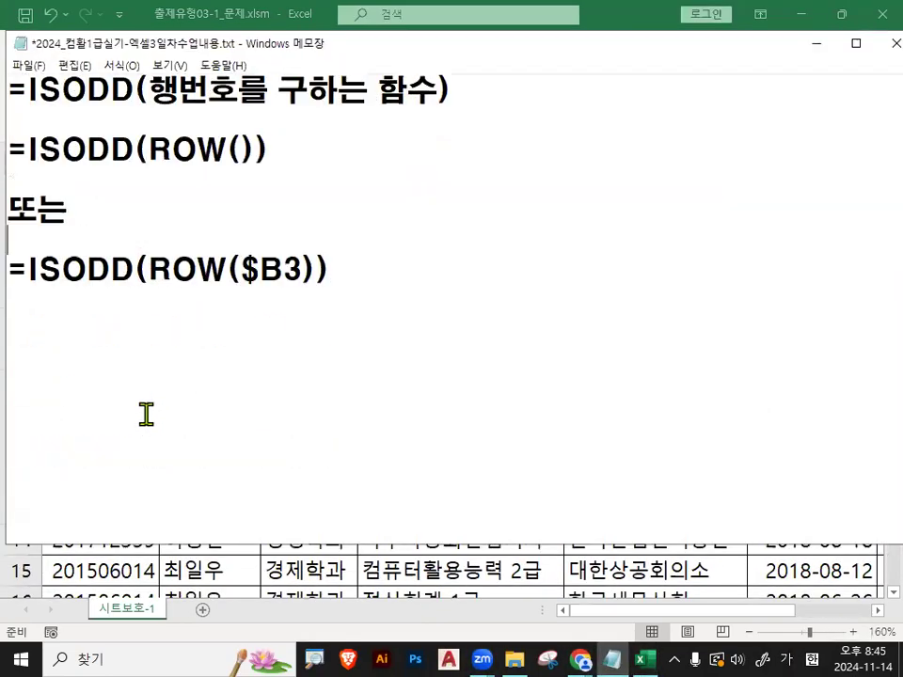
text(---------------------------------)
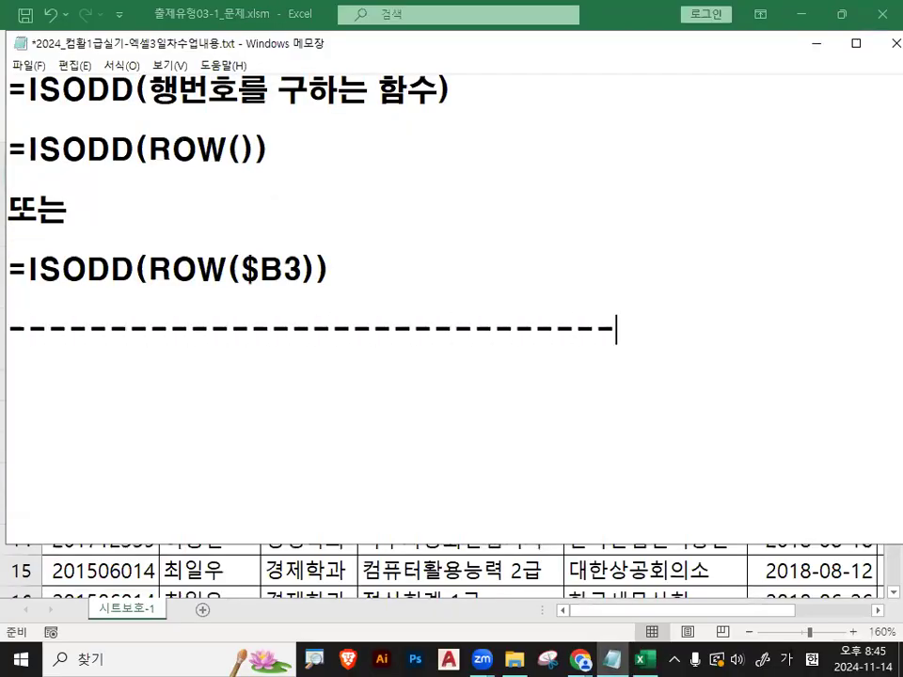
key(Return)
key(ctrl+v)
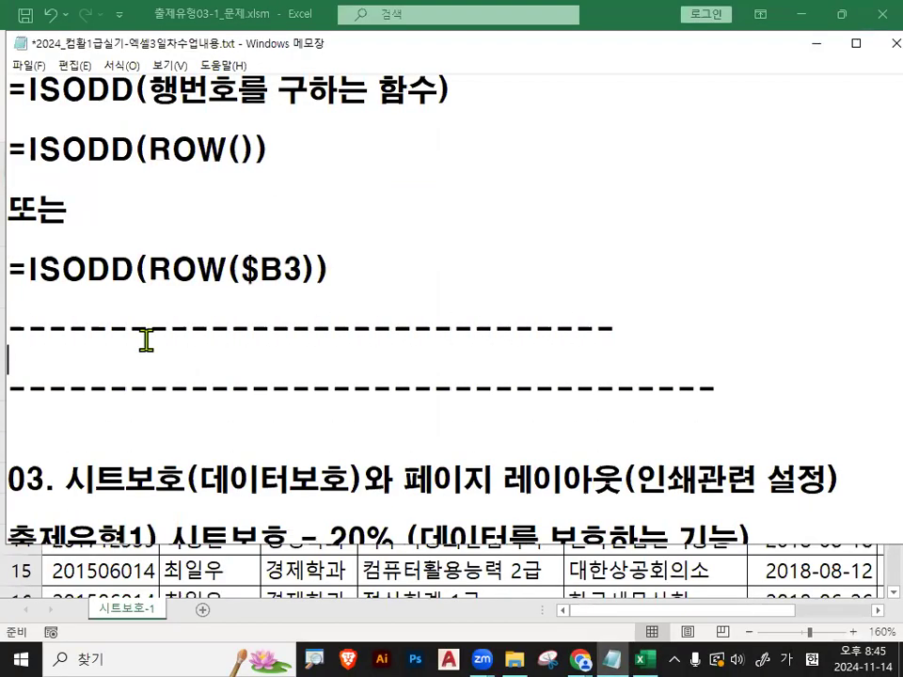
key(shift+End)
key(Delete)
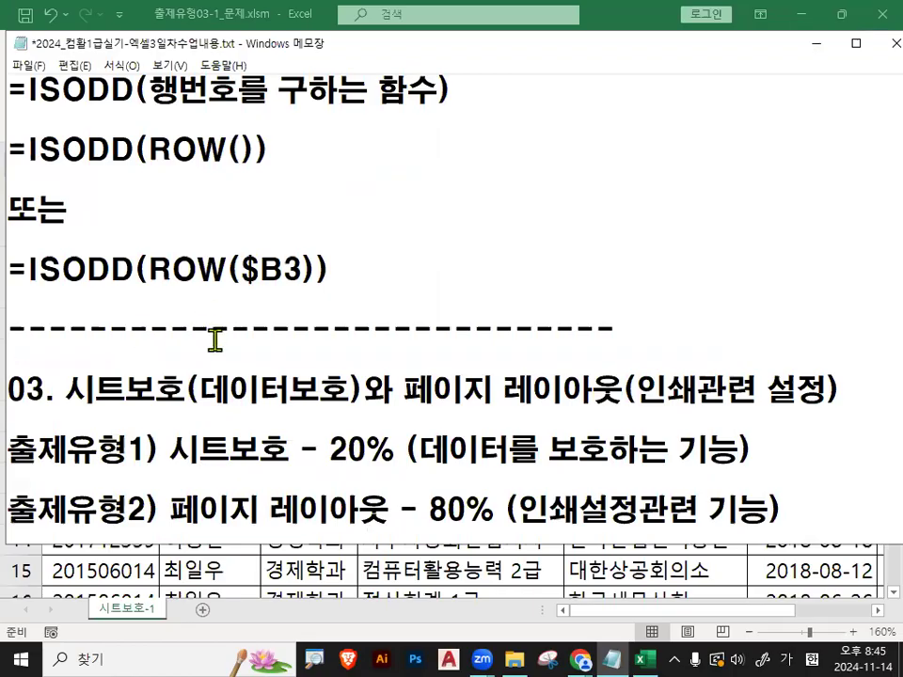
Review the section 03 notes on 출제유형1 시트보호 and 출제유형2 페이지 레이아웃 with their exam weights
scroll(243, 344, down, 1)
drag(171, 359, 383, 362)
drag(171, 420, 372, 422)
drag(429, 419, 494, 420)
click(496, 420)
scroll(460, 417, down, 1)
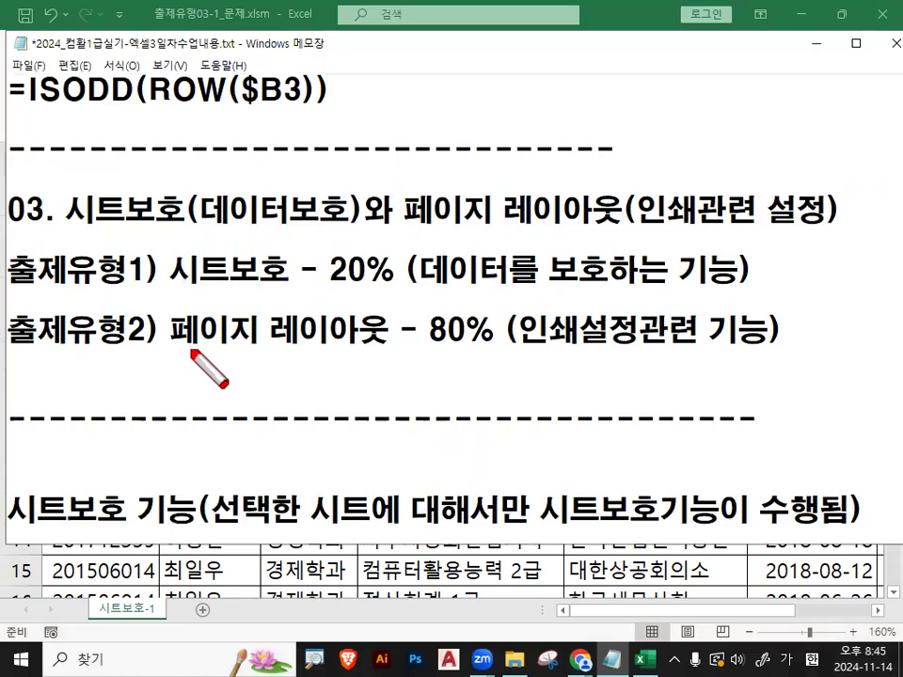
drag(188, 349, 410, 353)
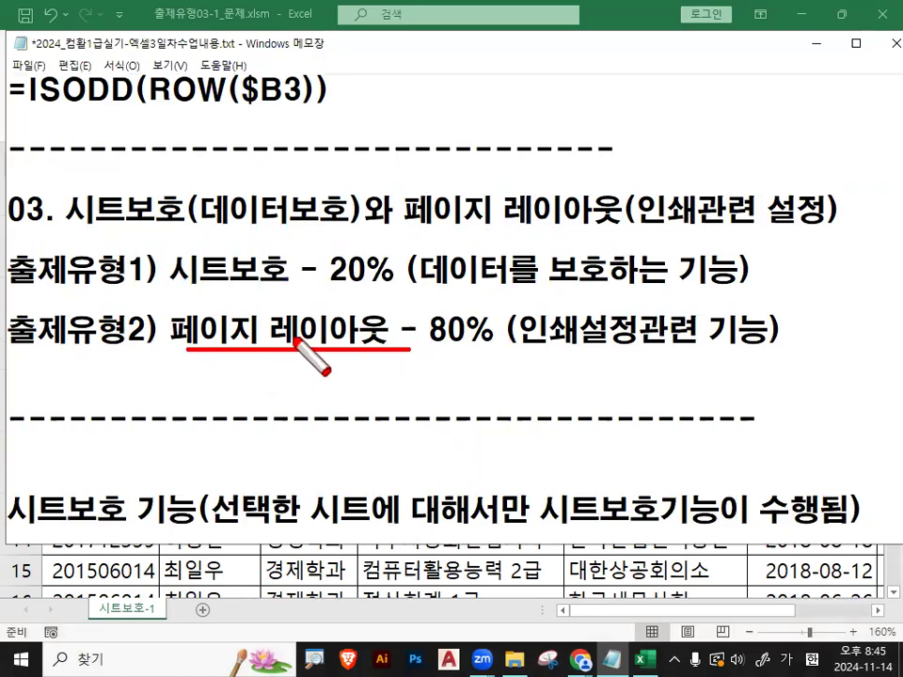
drag(361, 329, 340, 362)
drag(341, 330, 357, 361)
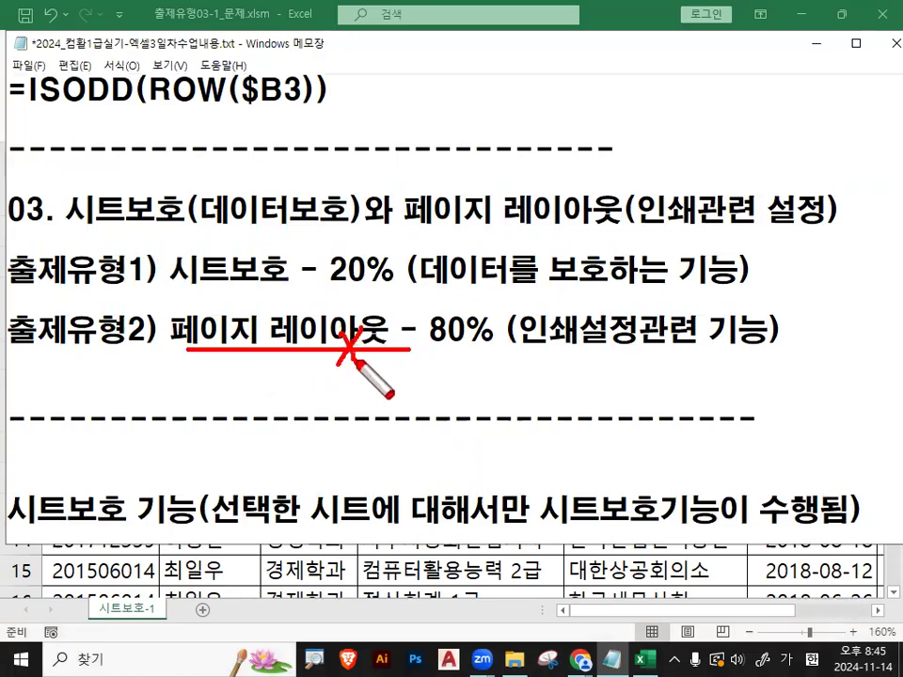
key(Escape)
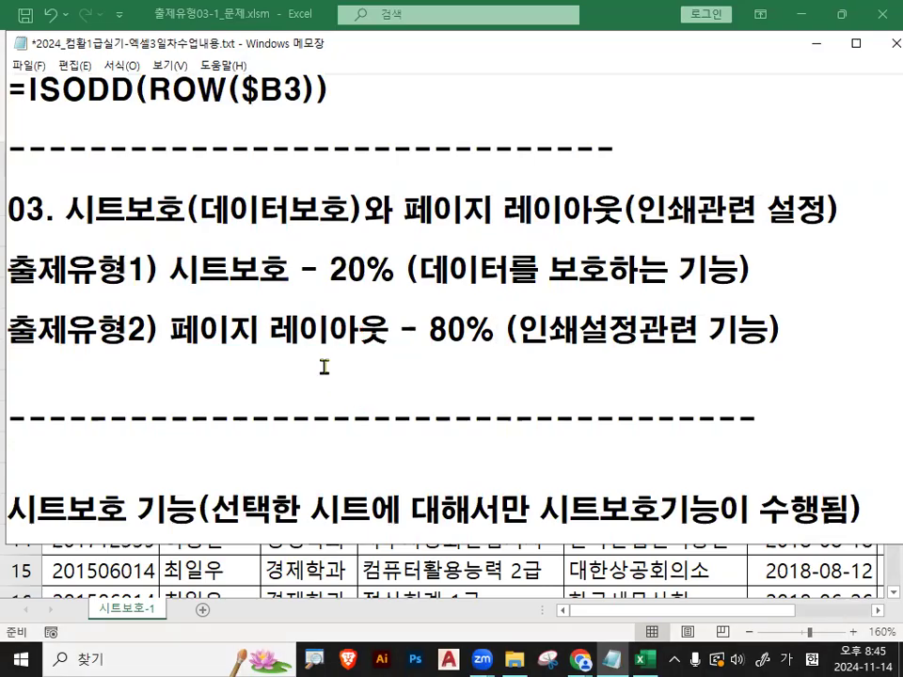
scroll(468, 315, down, 2)
scroll(386, 400, up, 3)
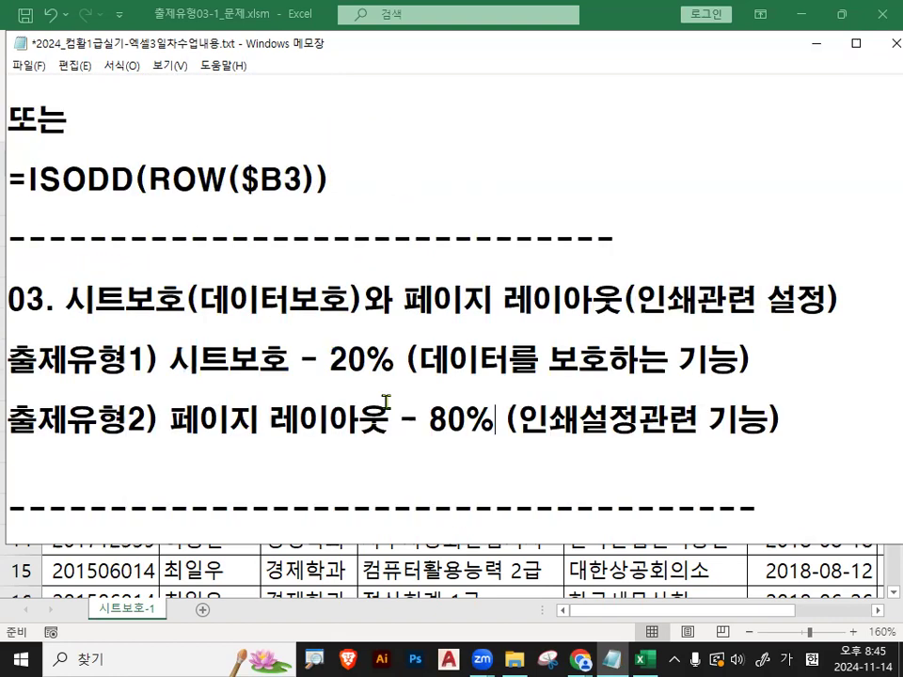
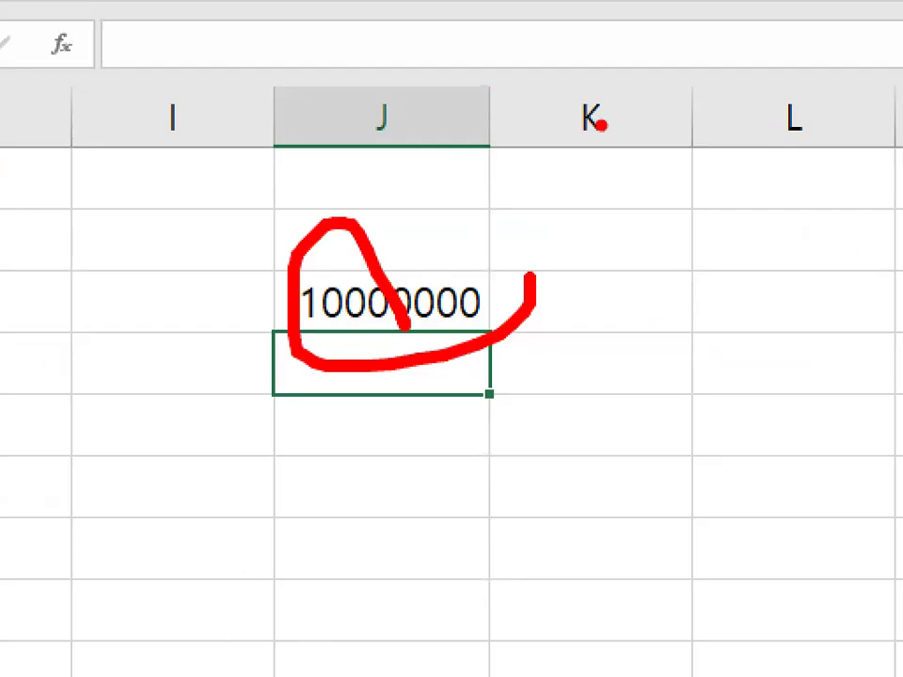
Delete the number 10000000 from cell J3 in the workbook and select a 학과 cell in the table
key(Escape)
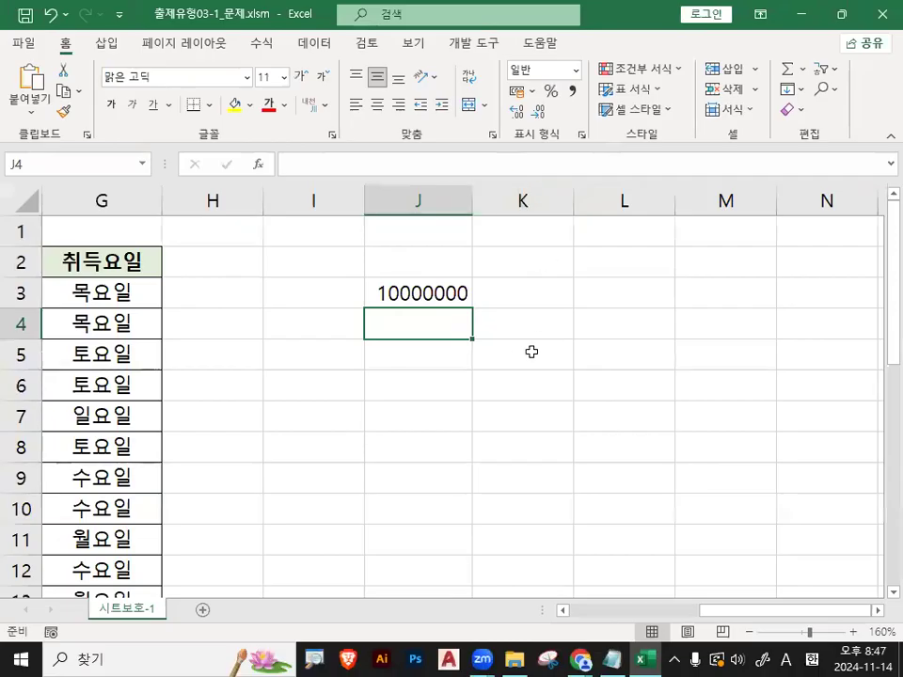
click(435, 372)
click(435, 292)
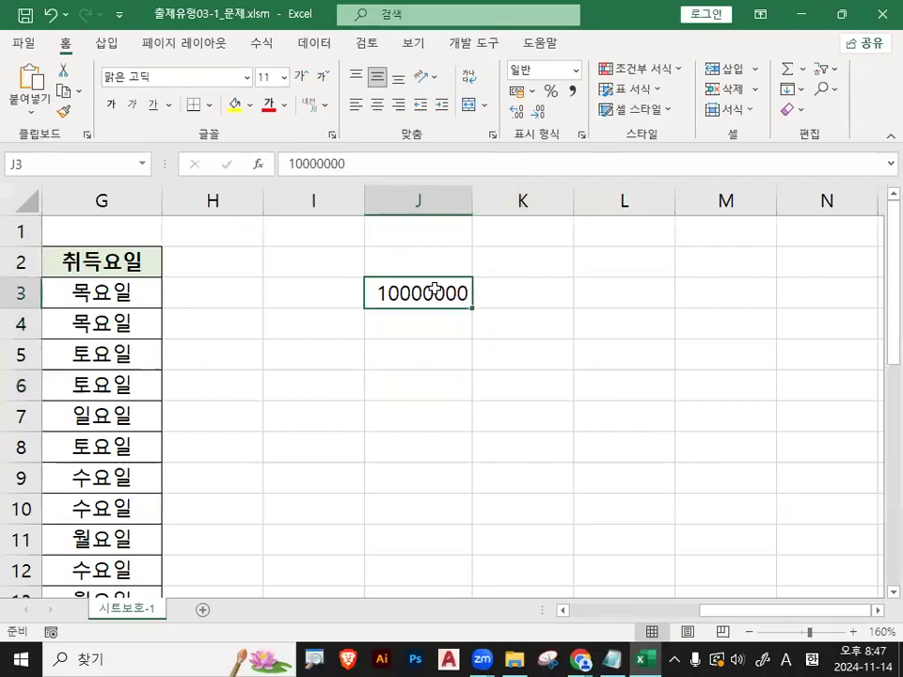
key(Delete)
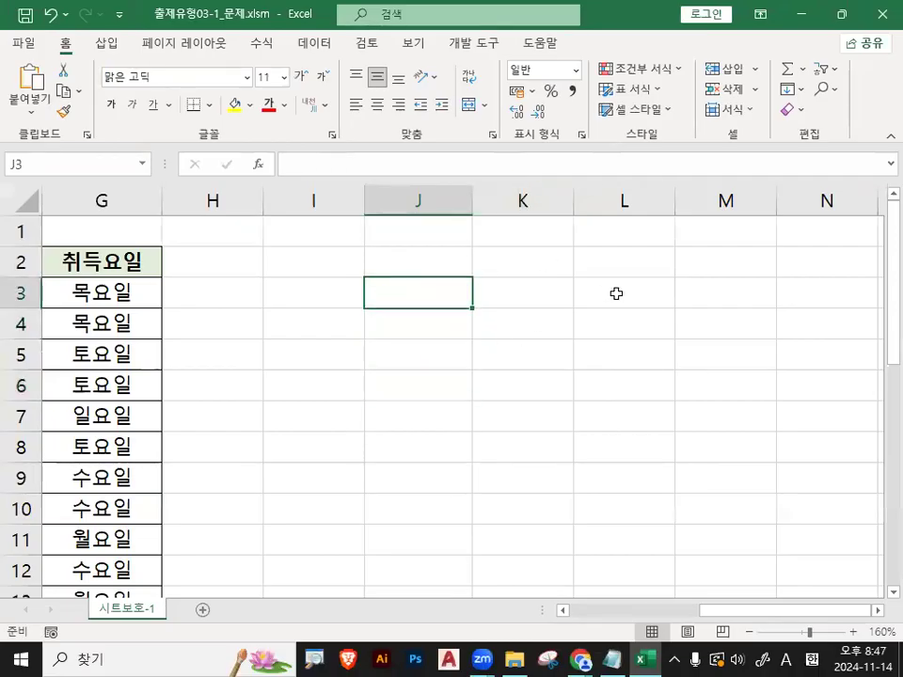
click(377, 345)
click(408, 303)
click(319, 254)
drag(739, 621, 608, 621)
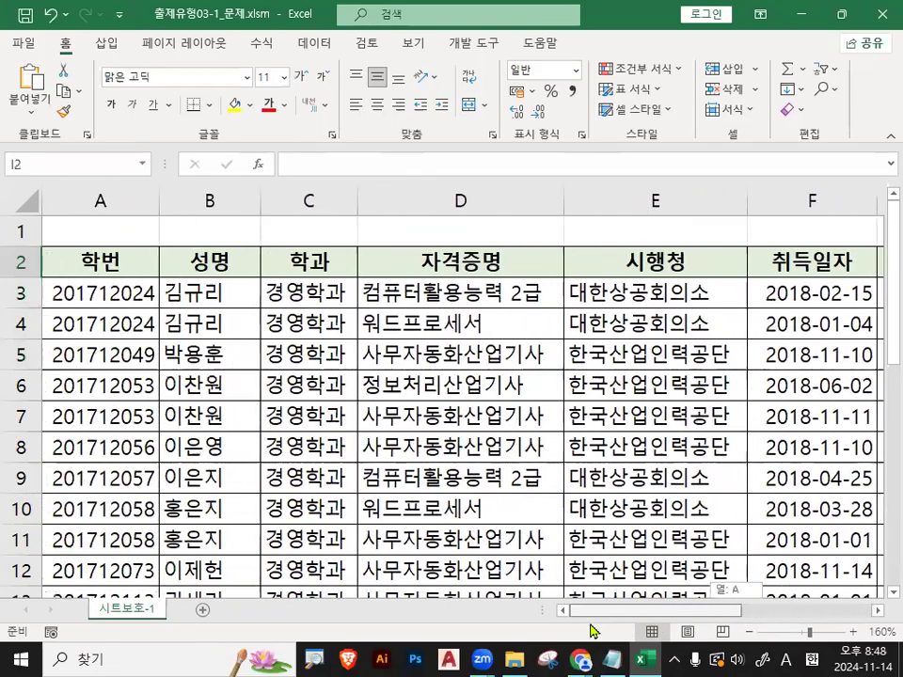
click(273, 367)
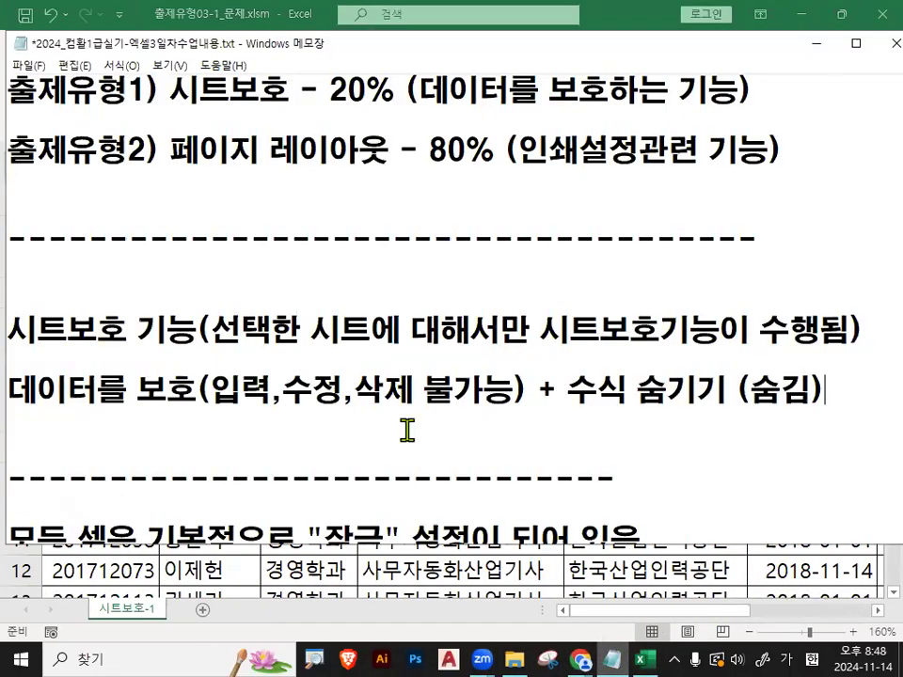
Switch to the Notepad notes, review the 시트보호 restrictions and the default "잠금" setting of cells, then return to the workbook
key(alt+Tab)
drag(211, 385, 741, 418)
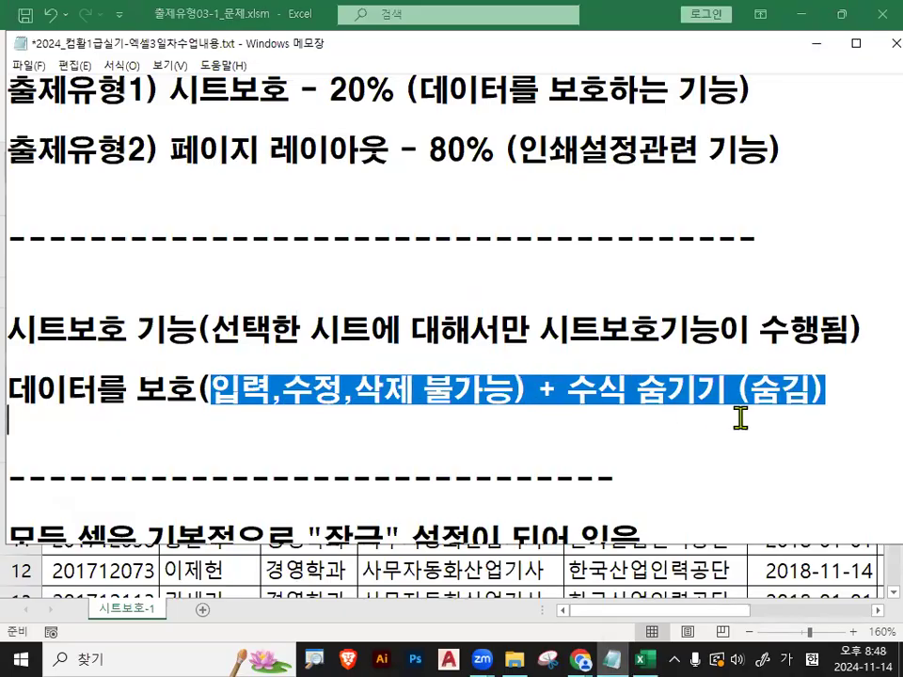
scroll(323, 369, down, 1)
scroll(323, 370, down, 1)
drag(11, 271, 238, 271)
drag(307, 271, 390, 269)
drag(330, 271, 399, 274)
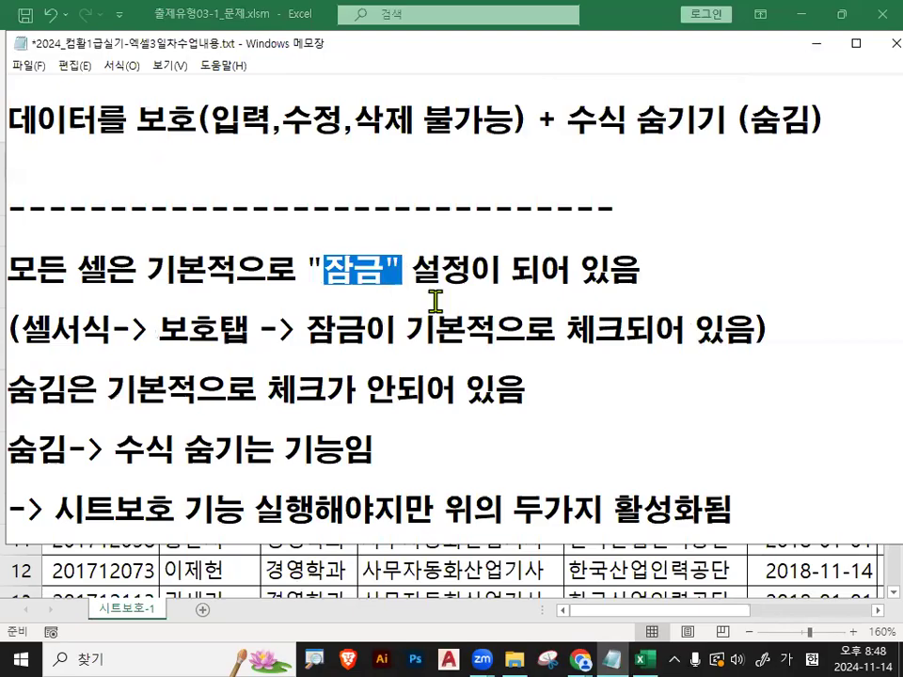
drag(209, 119, 422, 127)
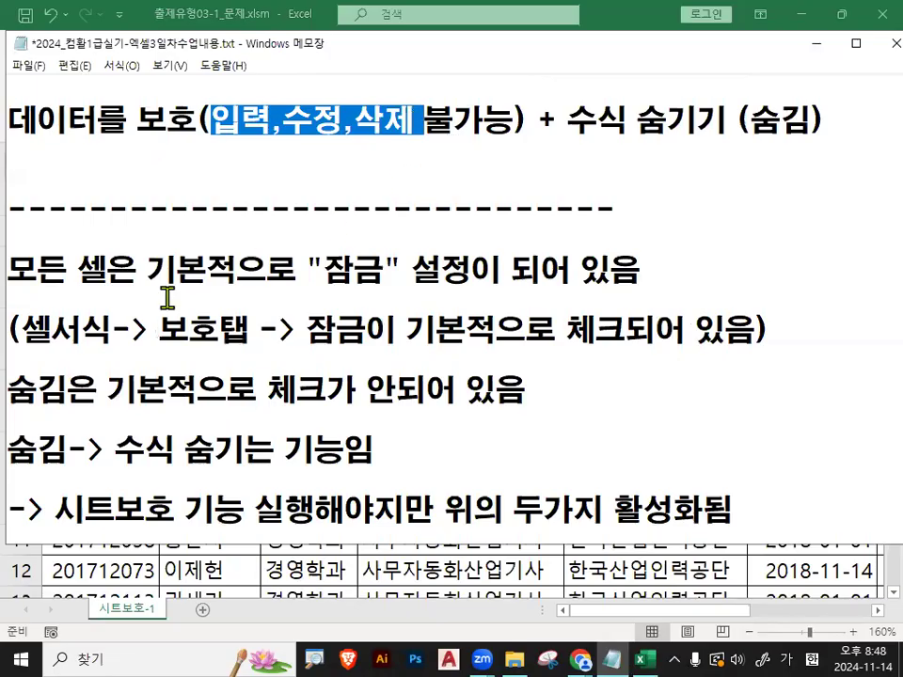
double_click(343, 273)
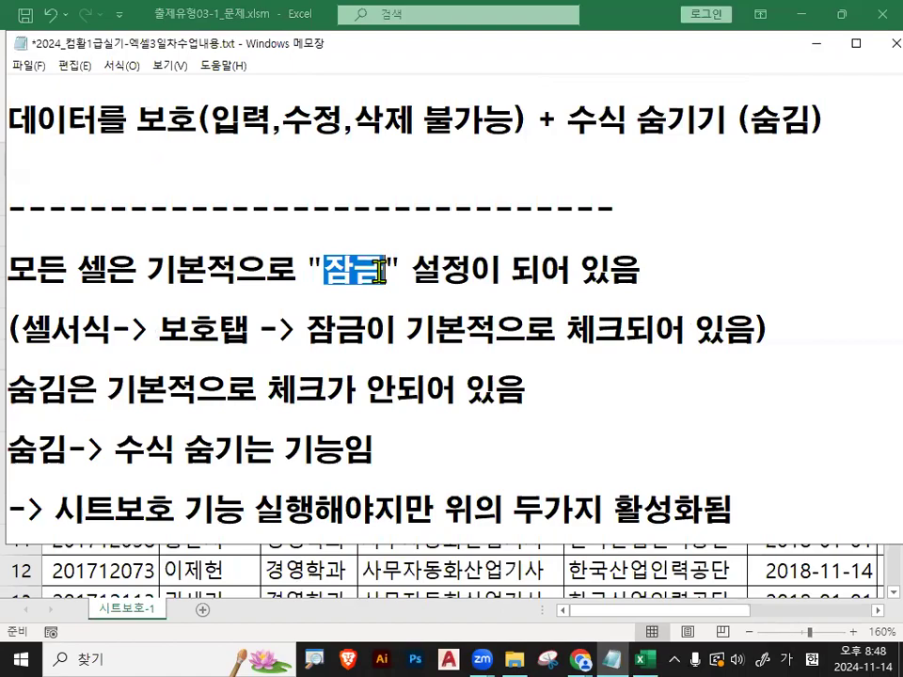
click(812, 43)
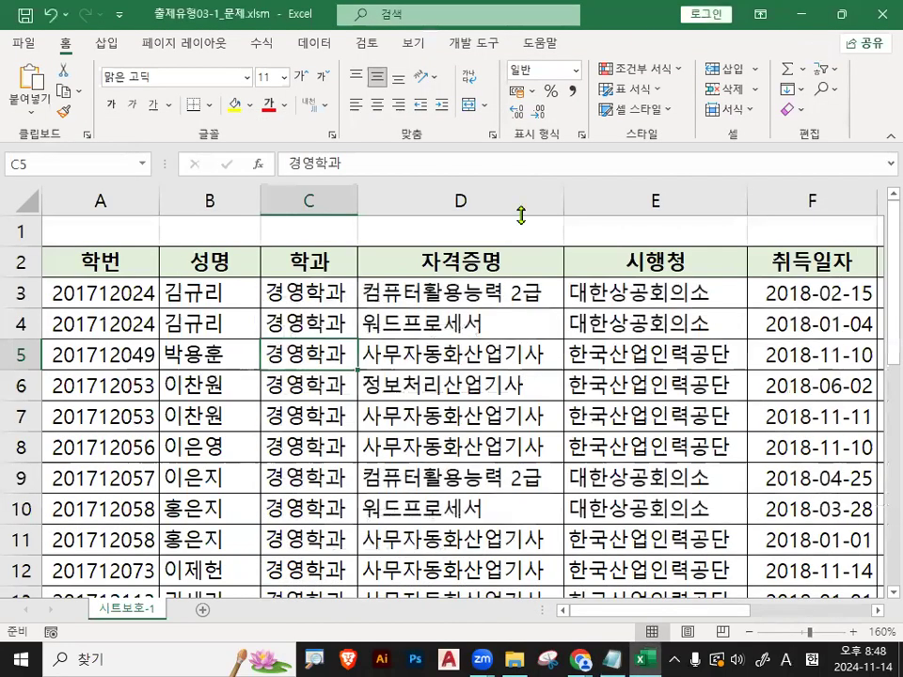
key(Down)
key(Down)
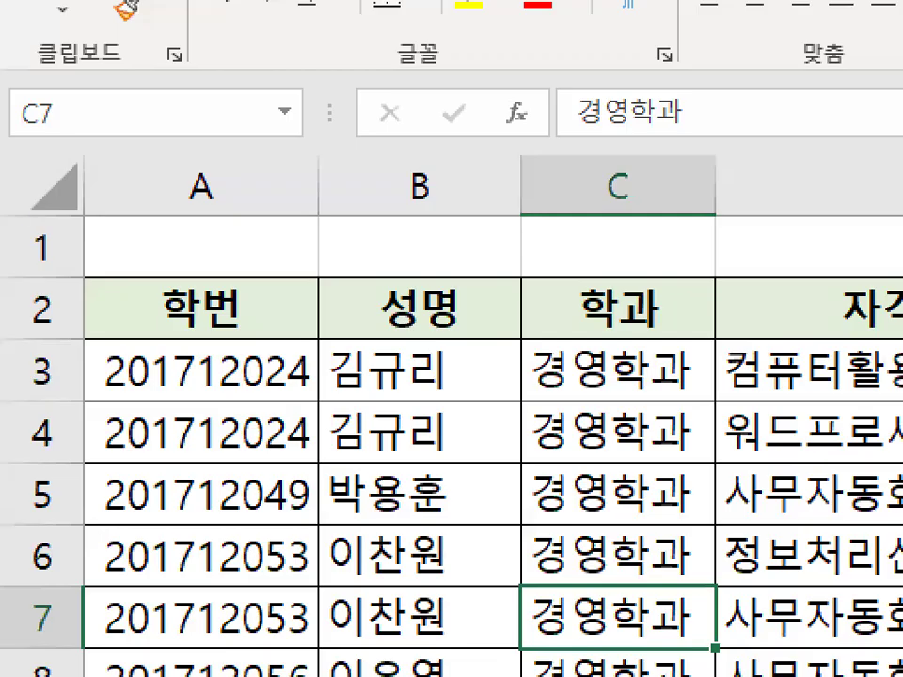
mouse_move(57, 266)
mouse_down()
mouse_move(9, 254)
mouse_move(62, 265)
mouse_up()
mouse_move(242, 208)
mouse_down()
mouse_move(230, 156)
mouse_move(232, 182)
mouse_up()
mouse_move(88, 204)
mouse_down()
mouse_move(3, 208)
mouse_move(23, 149)
mouse_move(82, 202)
mouse_up()
key(Escape)
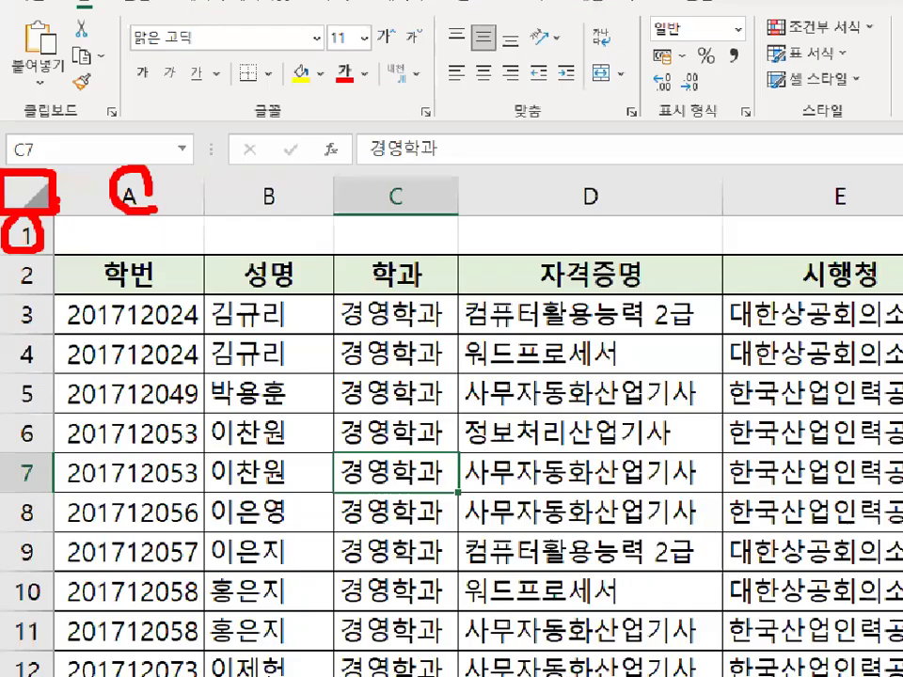
Select all cells of the 시트보호-1 worksheet and open the 보호 settings of their cell format
click(23, 198)
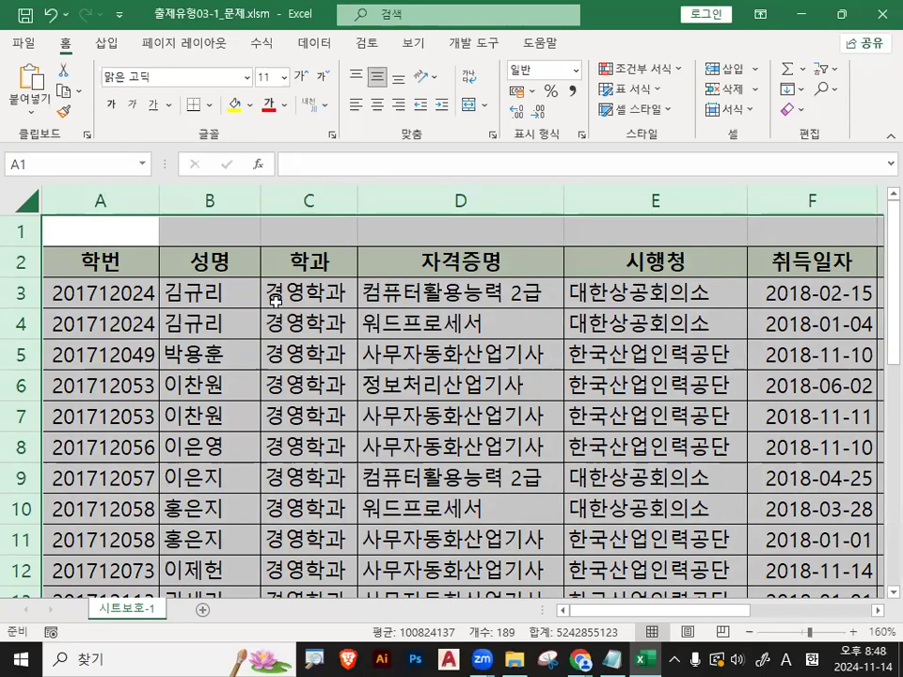
right_click(207, 292)
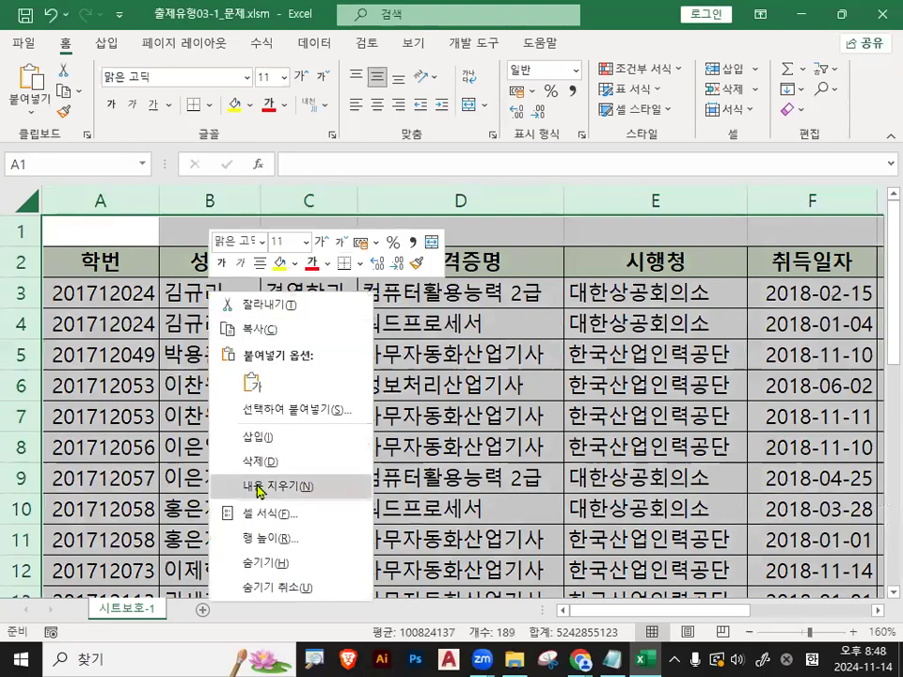
click(265, 515)
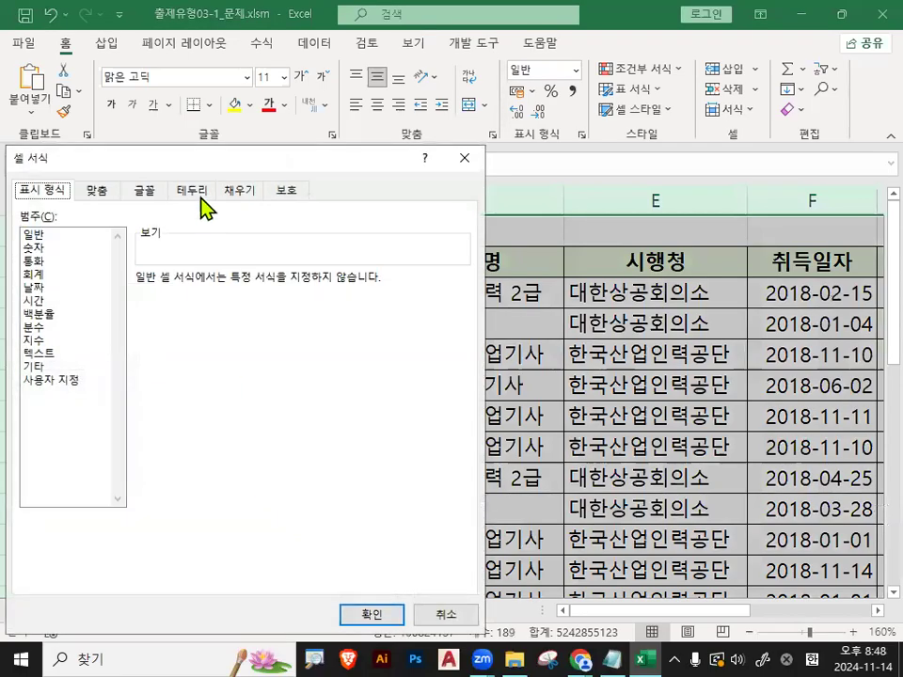
drag(208, 169, 319, 179)
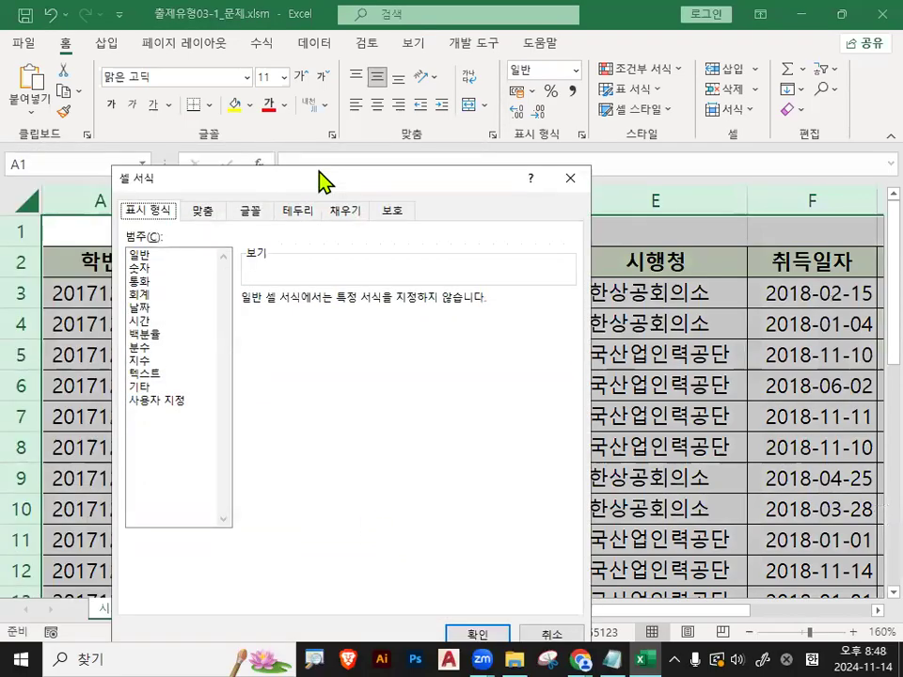
click(395, 215)
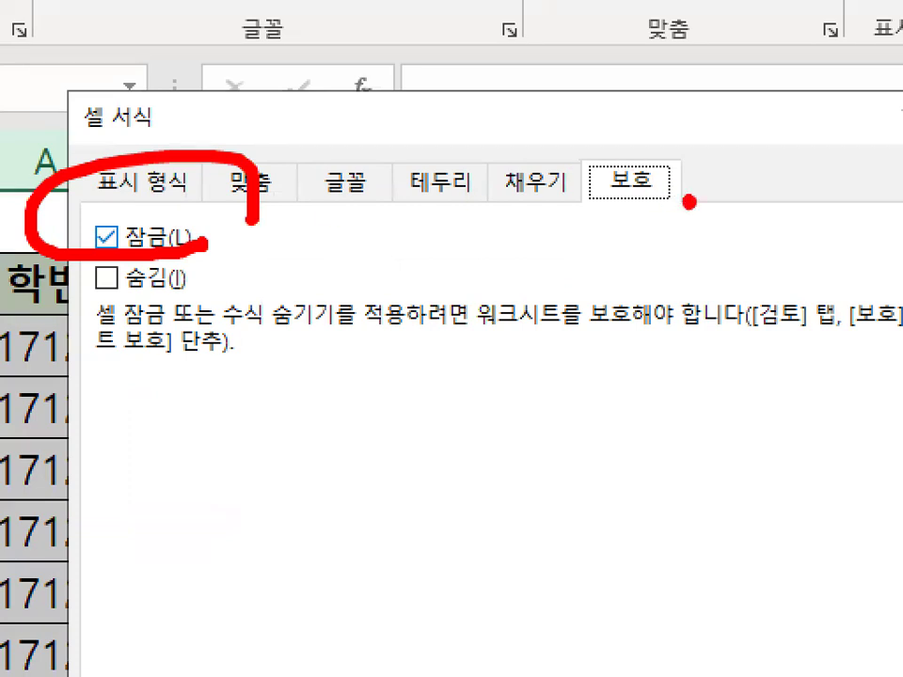
Examine the 잠금 and 숨김 options for all cells and read the note on when cell locking and formula hiding apply
drag(689, 202, 690, 177)
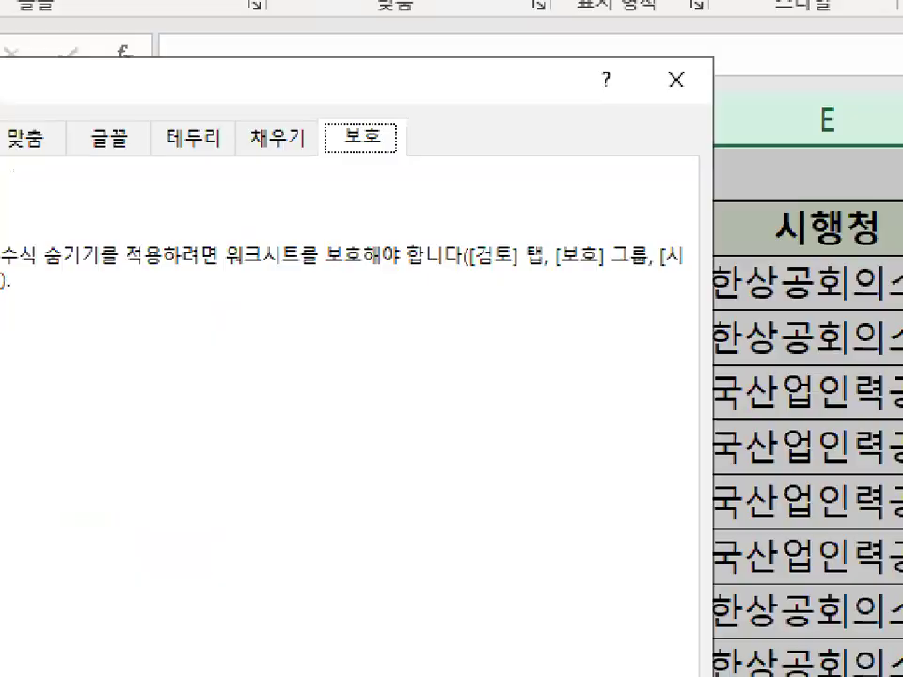
click(192, 325)
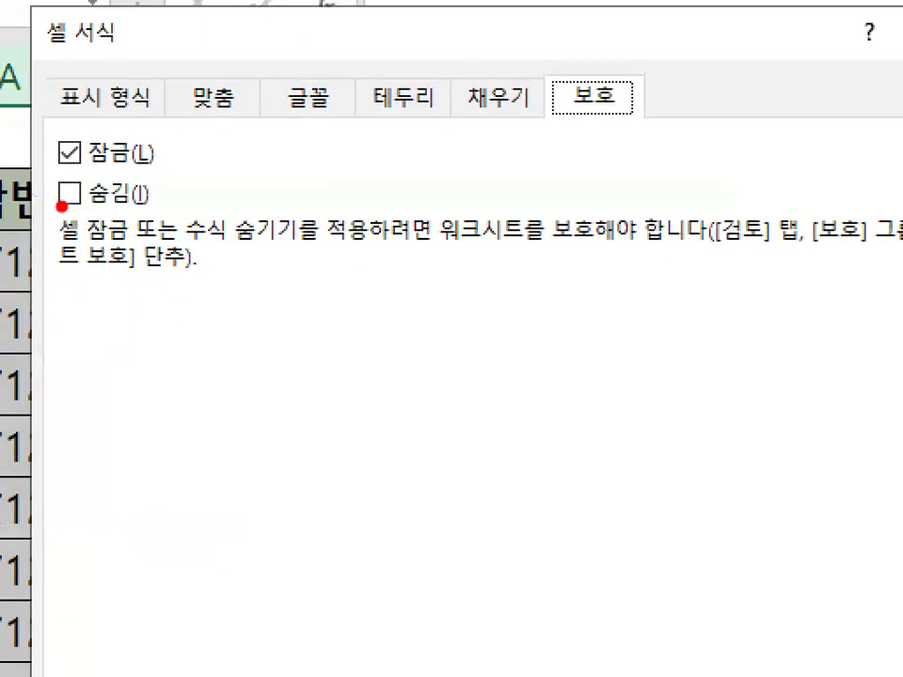
mouse_move(42, 208)
mouse_down()
mouse_move(76, 214)
mouse_move(176, 201)
mouse_up()
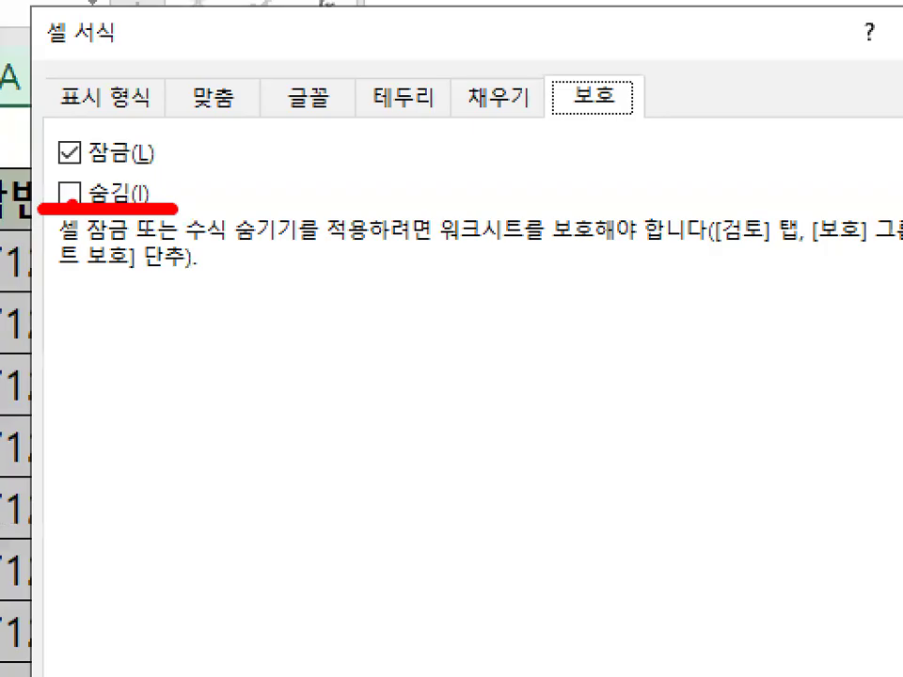
mouse_move(161, 160)
mouse_down()
mouse_move(61, 170)
mouse_move(56, 132)
mouse_move(162, 141)
mouse_up()
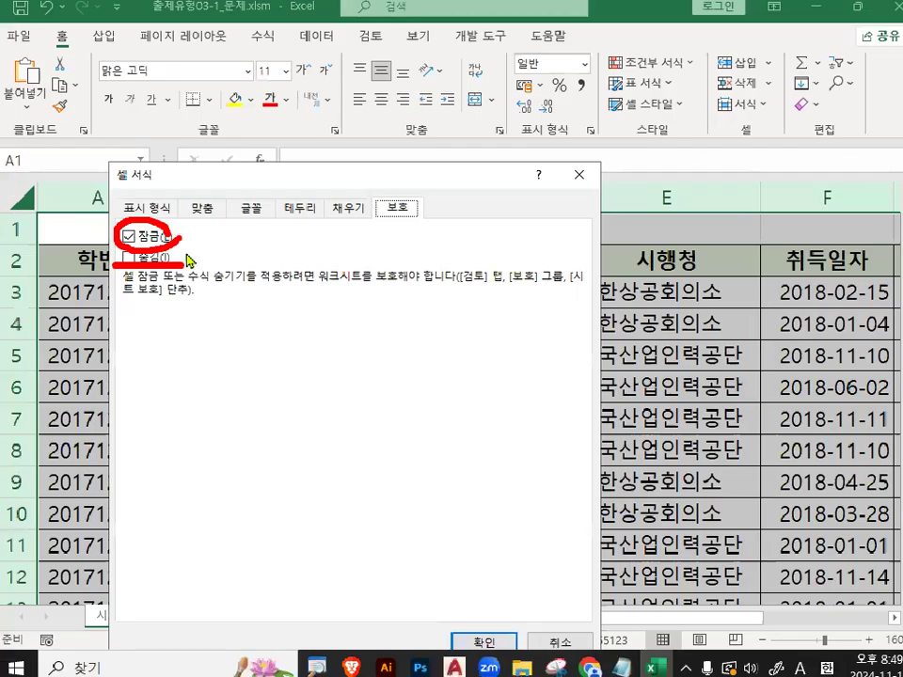
key(ctrl+1)
click(161, 286)
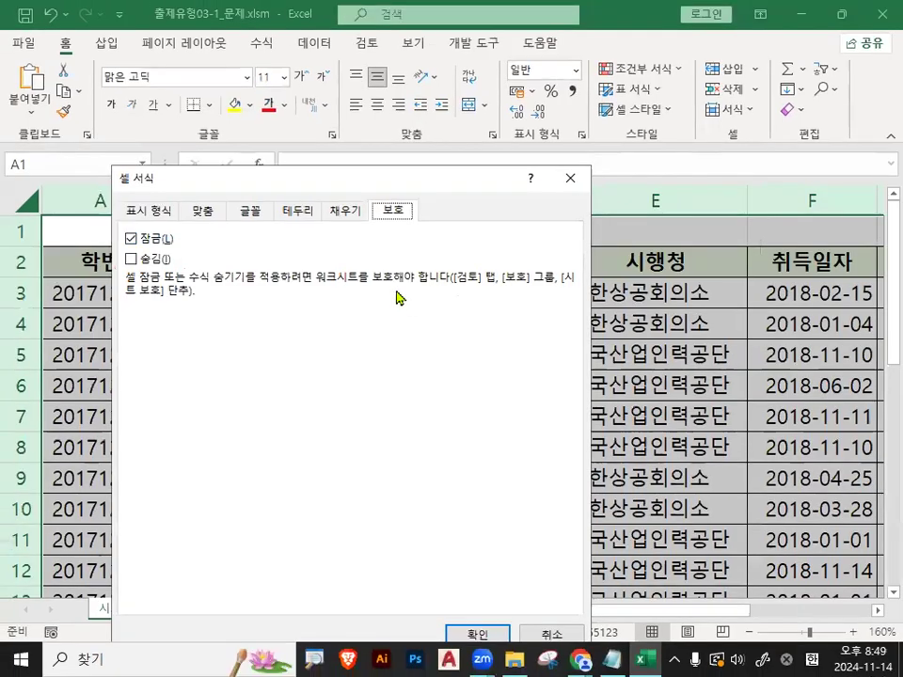
key(ctrl+1)
click(383, 288)
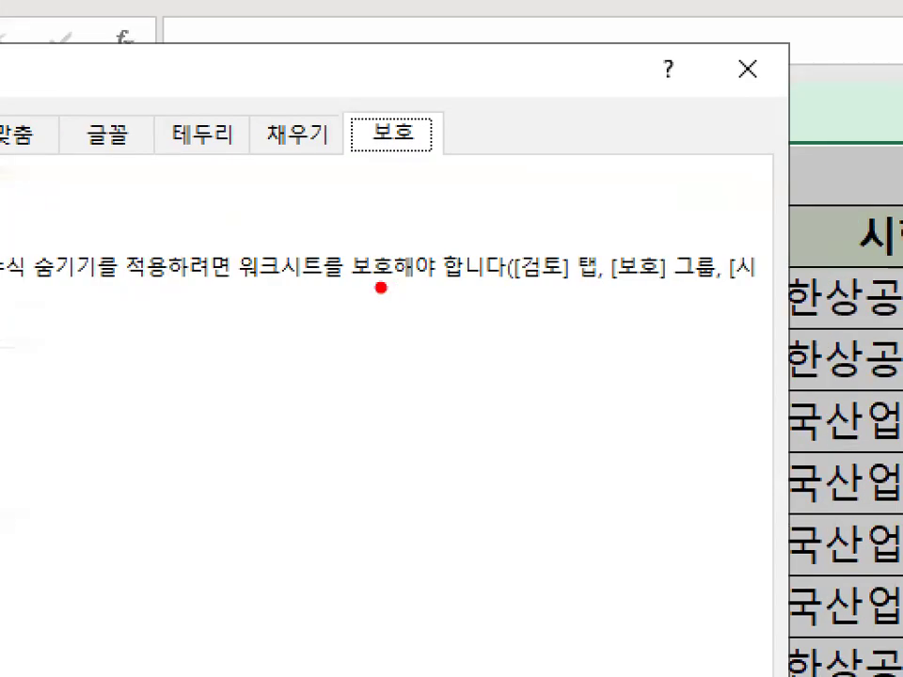
drag(229, 278, 440, 284)
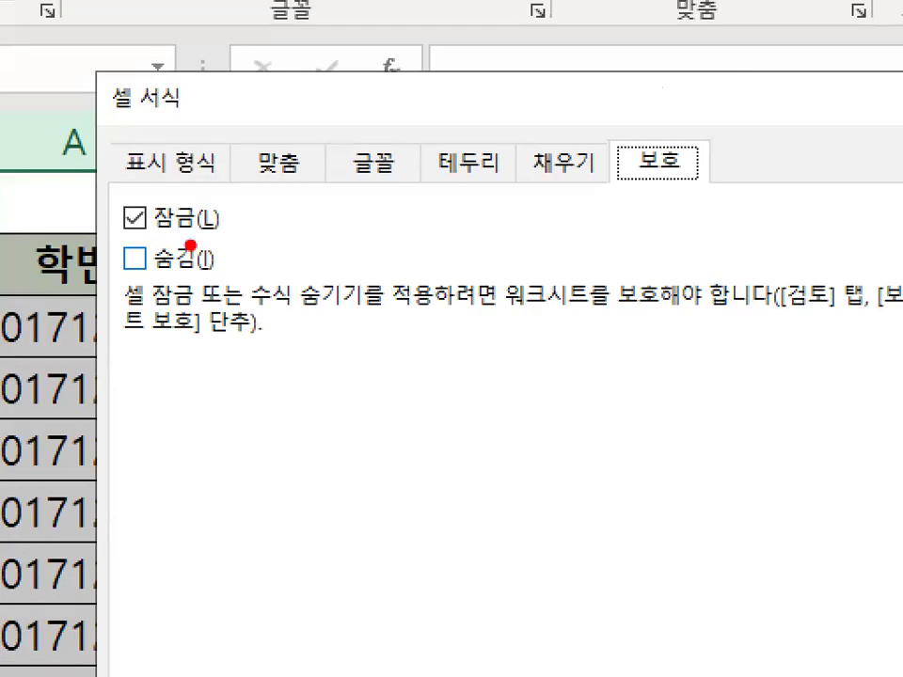
mouse_move(209, 245)
mouse_down()
mouse_move(111, 220)
mouse_move(199, 240)
mouse_up()
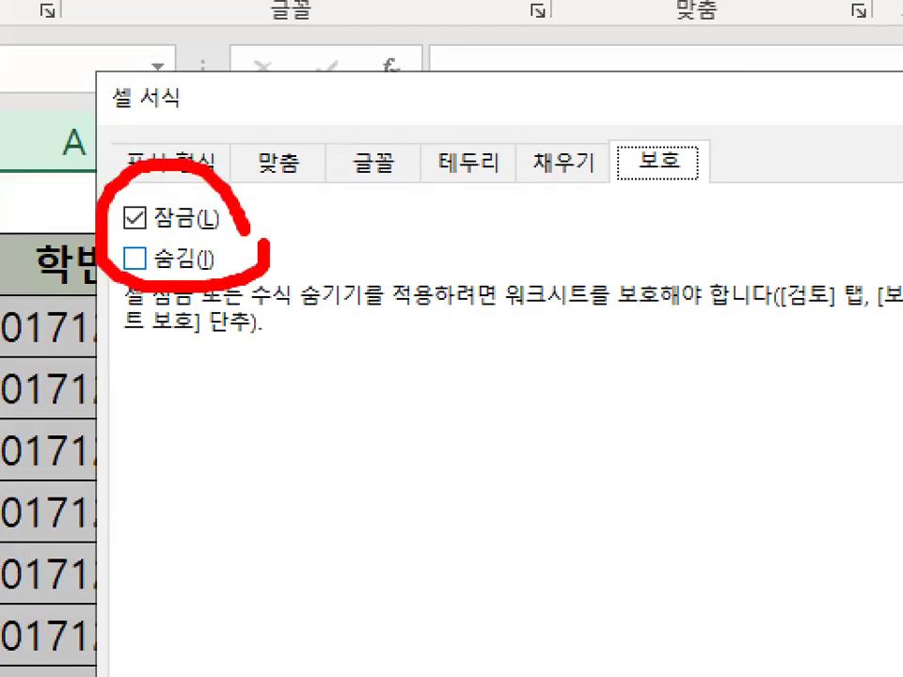
key(Escape)
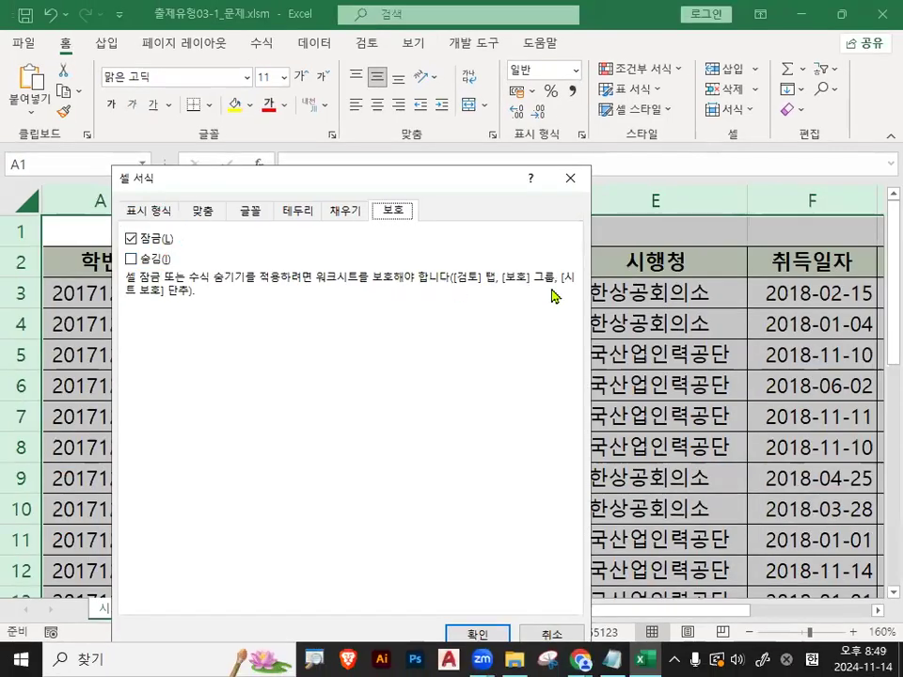
key(ctrl+1)
mouse_move(372, 286)
mouse_down()
mouse_move(463, 292)
mouse_move(579, 276)
mouse_up()
key(Escape)
key(ctrl+1)
mouse_move(211, 293)
mouse_down()
mouse_move(272, 254)
mouse_move(276, 292)
mouse_up()
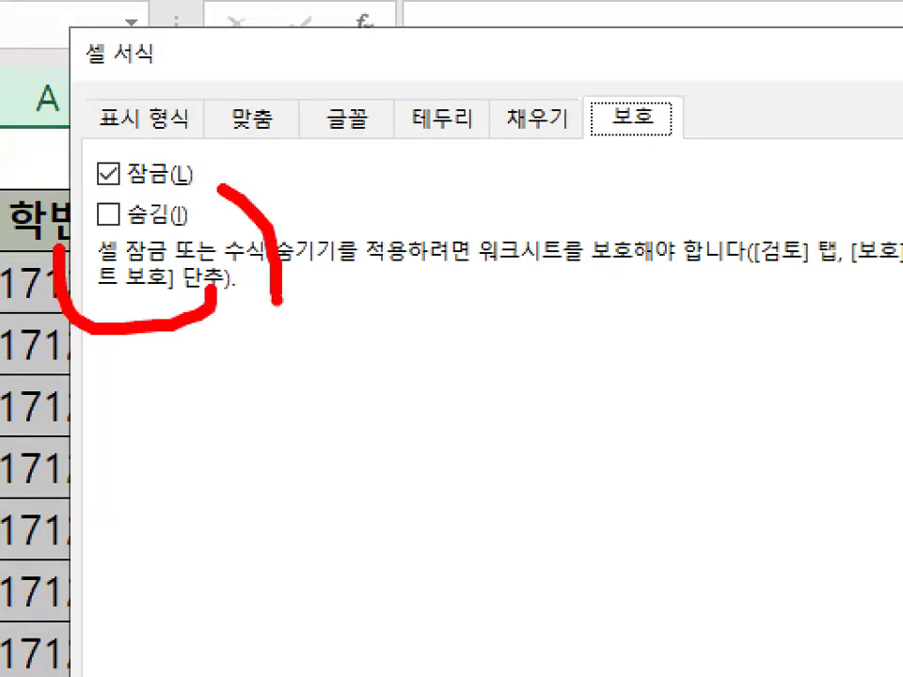
Examine the 잠금 (locked) option in the cell protection settings, cancel the dialog and clear the whole-sheet selection
key(Escape)
key(ctrl+1)
mouse_move(203, 230)
mouse_down()
mouse_move(204, 255)
mouse_move(193, 215)
mouse_up()
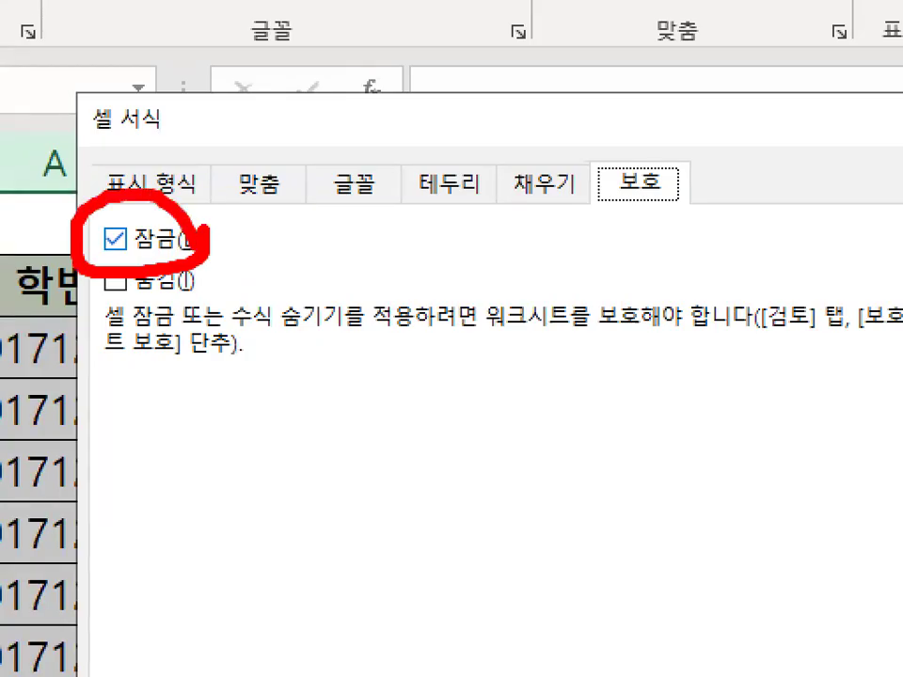
key(Escape)
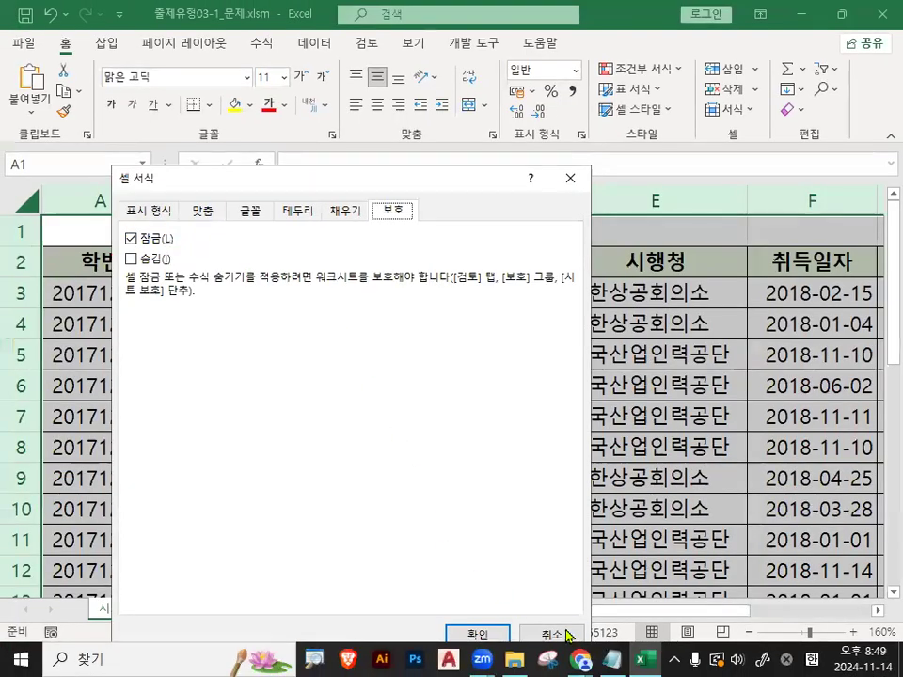
click(553, 633)
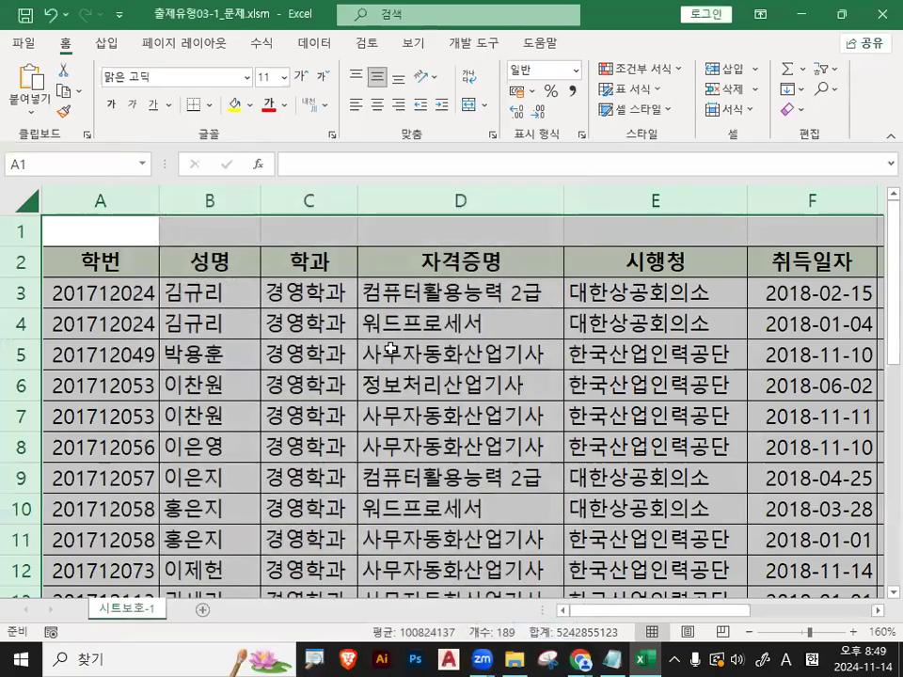
click(460, 355)
Switch to the Notepad lesson notes and read exam steps 1 and 2 on selecting the range and applying cell lock and formula hiding
click(611, 659)
scroll(189, 426, down, 2)
drag(48, 329, 250, 330)
drag(328, 329, 475, 330)
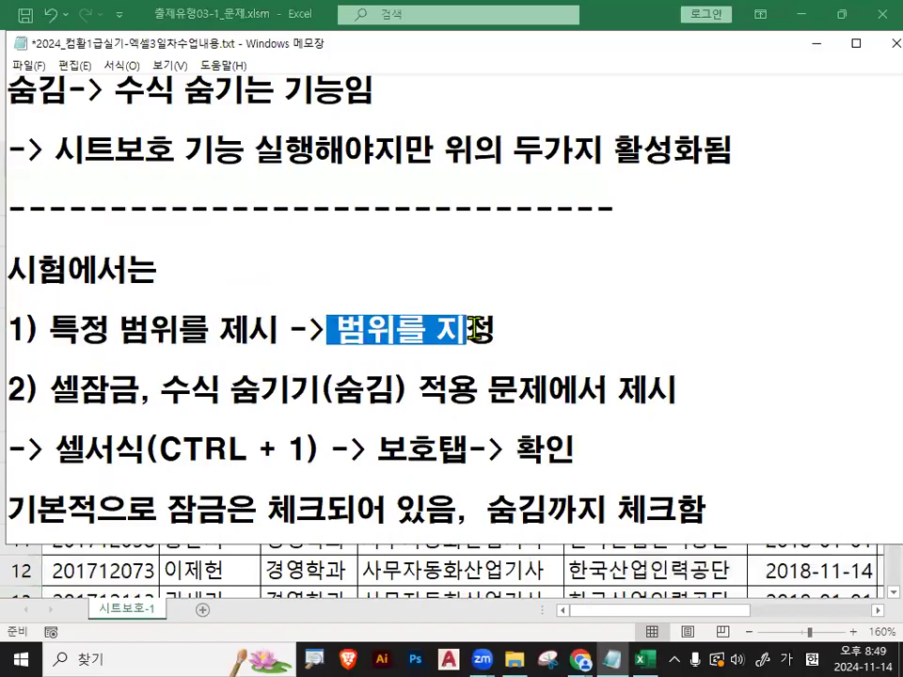
drag(49, 388, 411, 387)
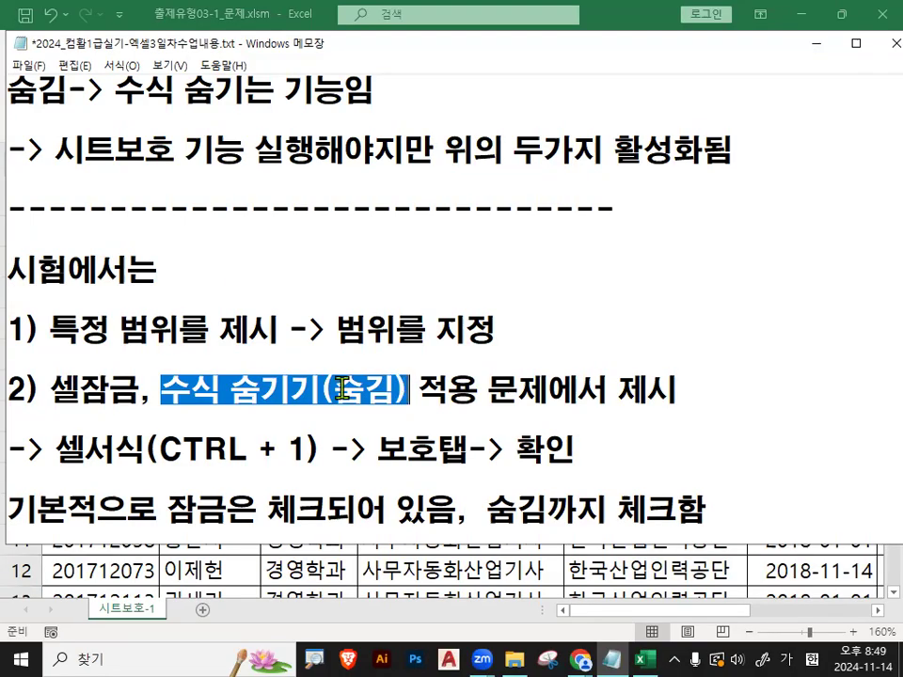
drag(49, 390, 334, 390)
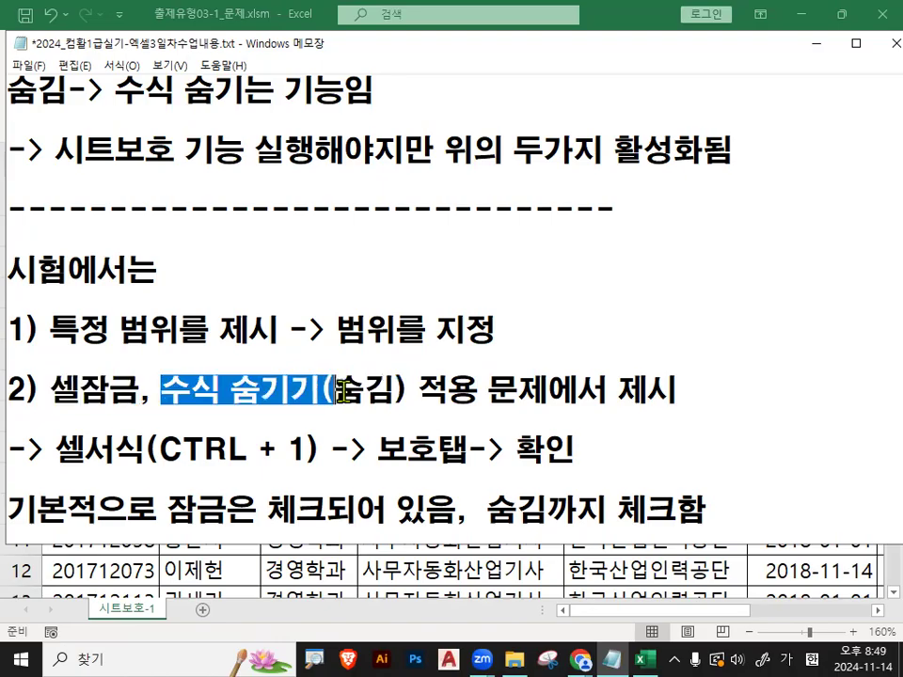
drag(391, 390, 335, 389)
drag(411, 390, 699, 390)
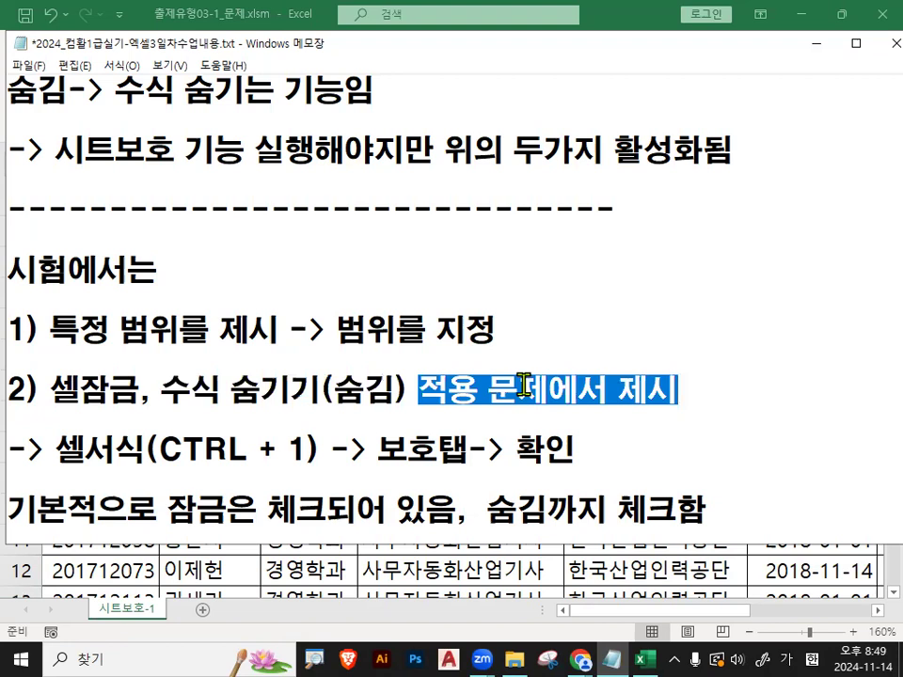
Read the note lines on the cell format's protection settings and the 잠금 and 숨김 options
scroll(86, 458, down, 1)
drag(55, 359, 156, 350)
drag(376, 358, 456, 359)
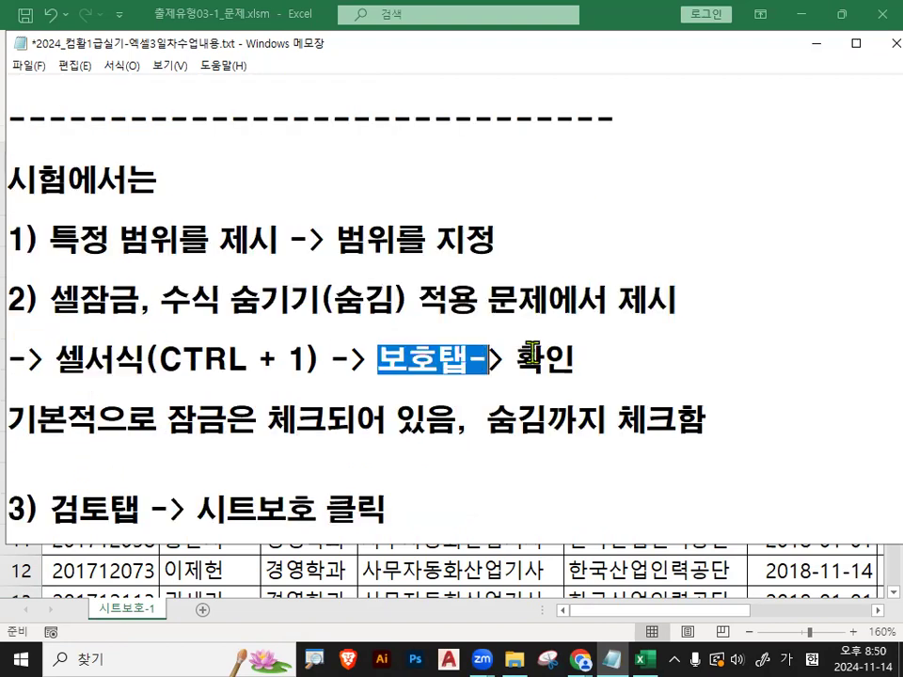
click(541, 358)
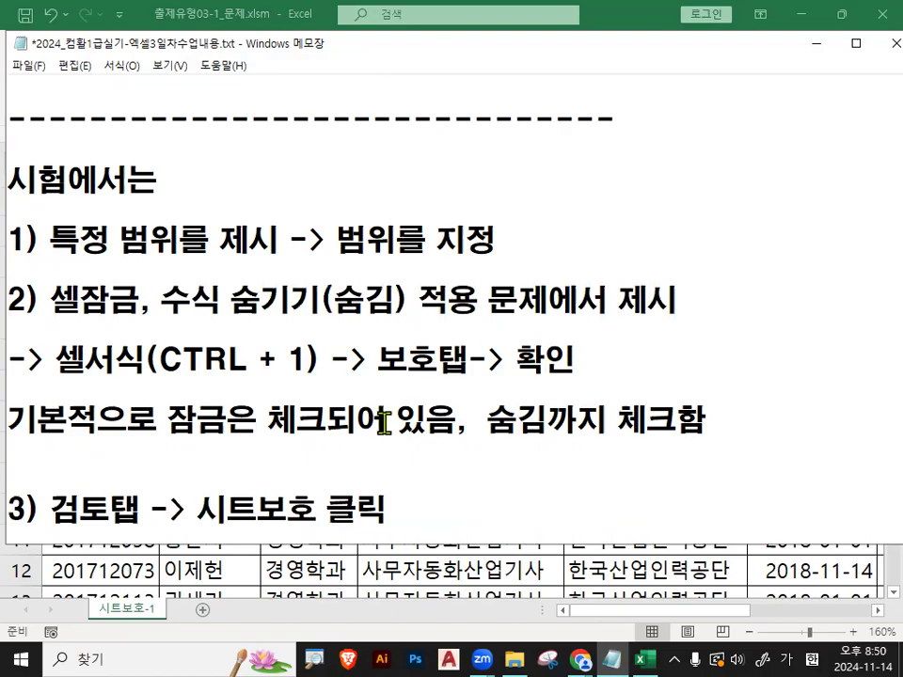
drag(170, 420, 430, 410)
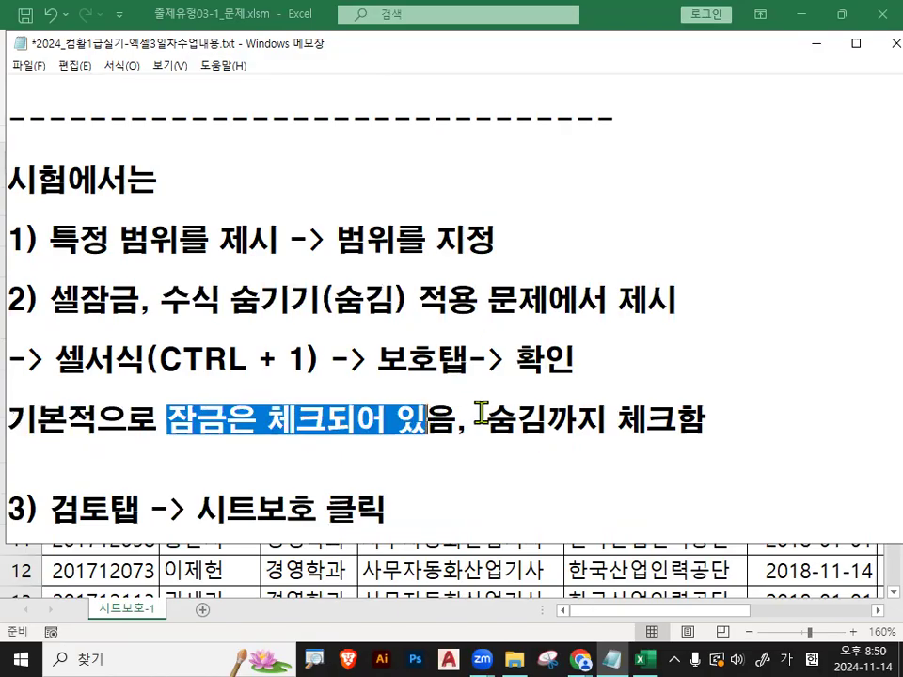
drag(487, 415, 724, 430)
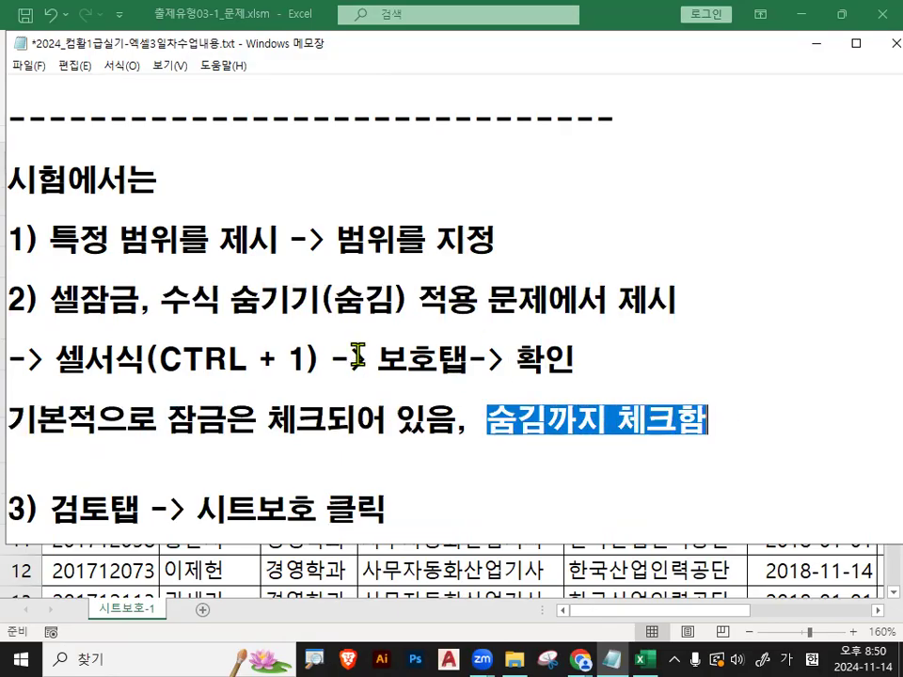
Read note steps 3 to 5 on sheet protection, allowed actions and confirmation, and return to the Excel workbook
scroll(320, 354, down, 1)
drag(197, 329, 374, 329)
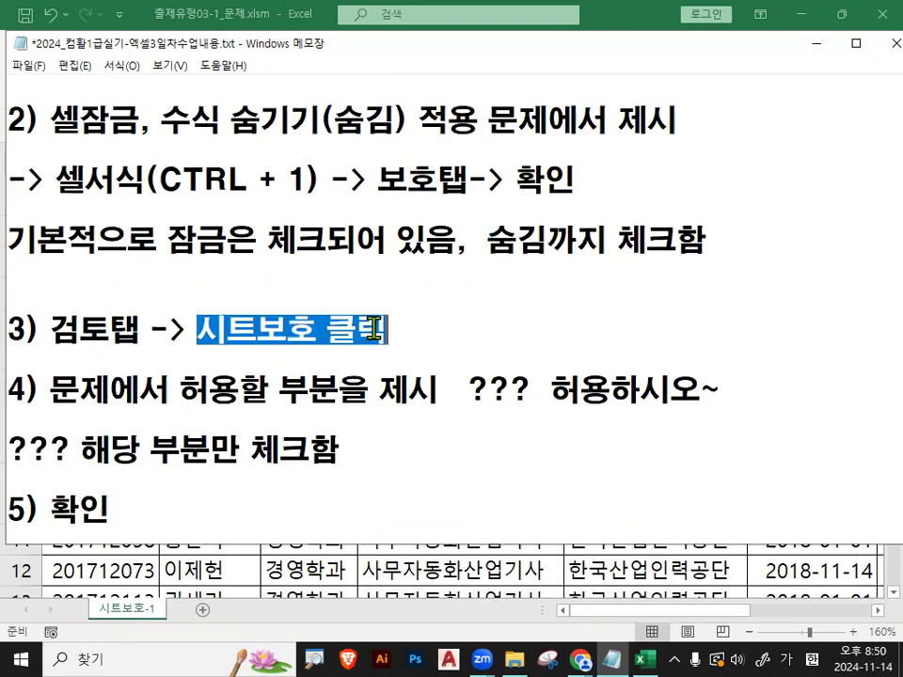
drag(48, 389, 416, 389)
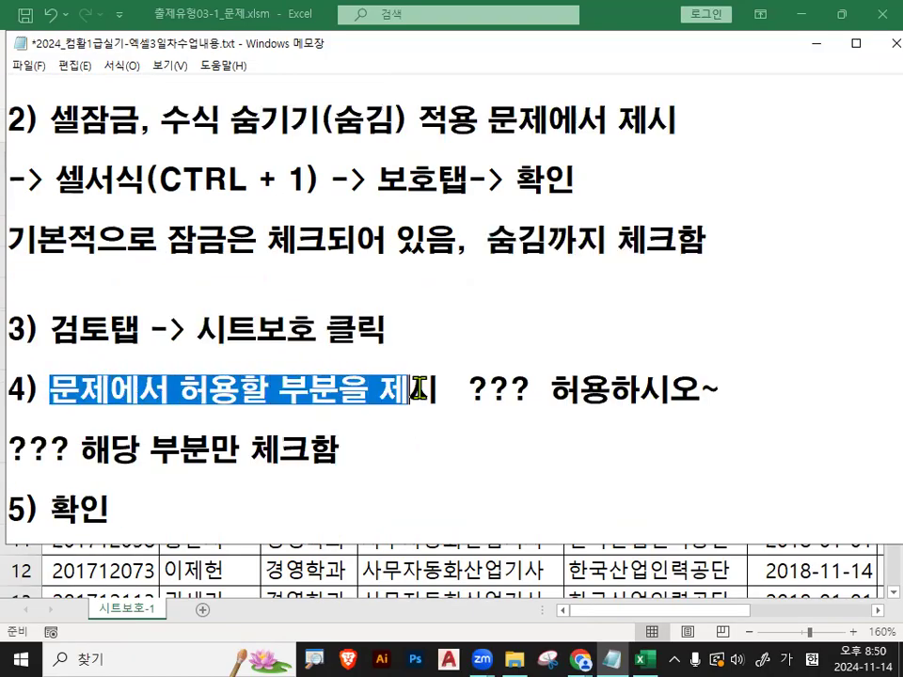
drag(197, 329, 326, 330)
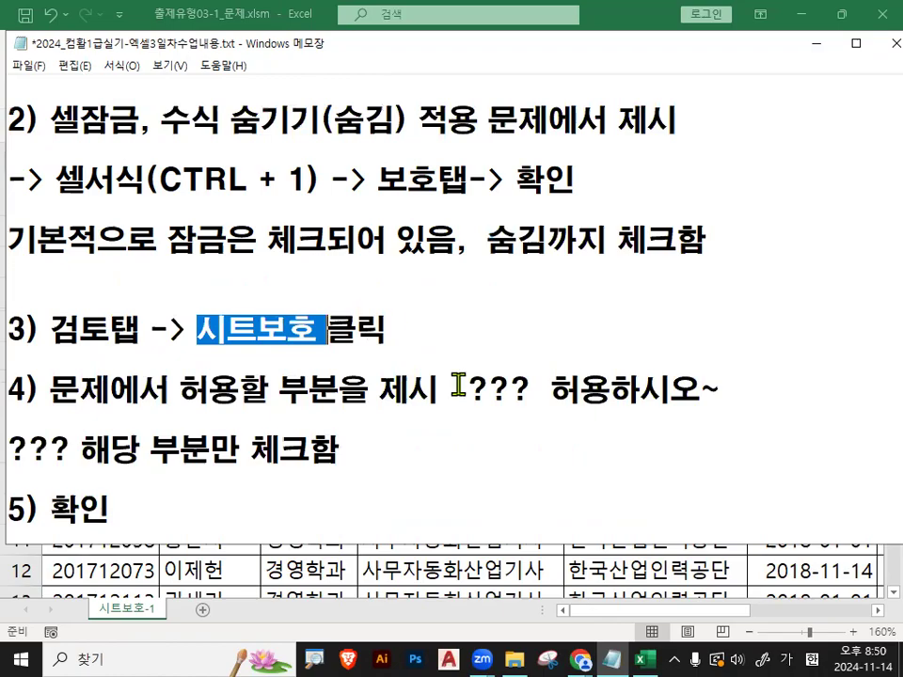
drag(468, 388, 725, 388)
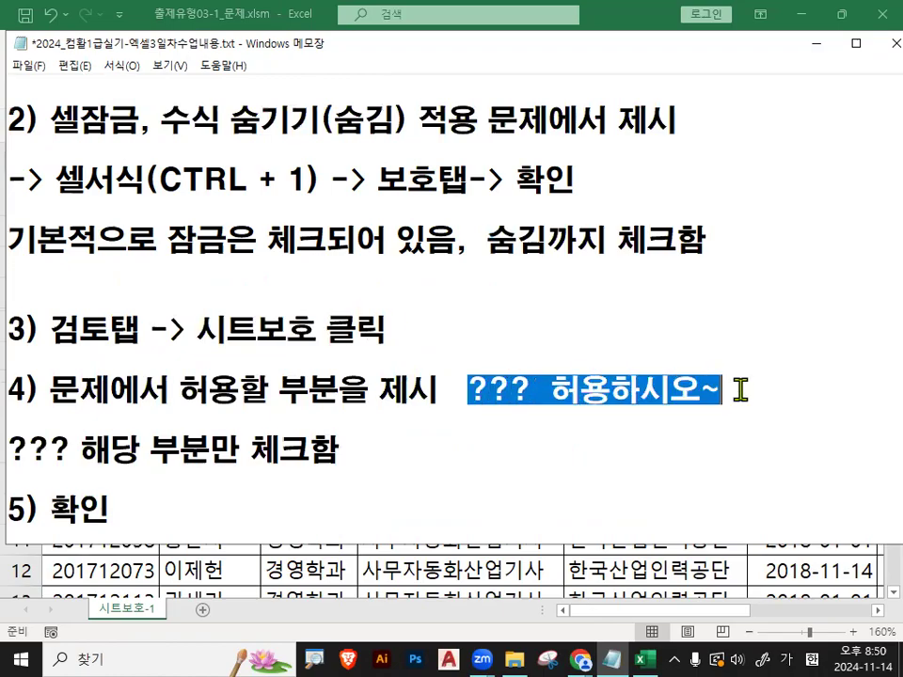
click(470, 388)
drag(470, 389, 542, 389)
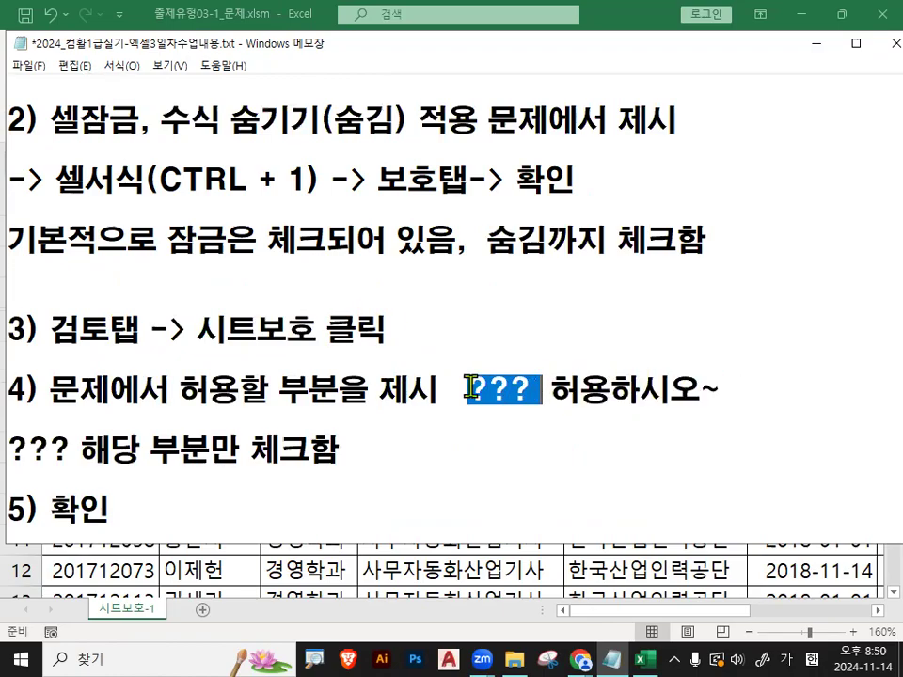
drag(198, 331, 287, 332)
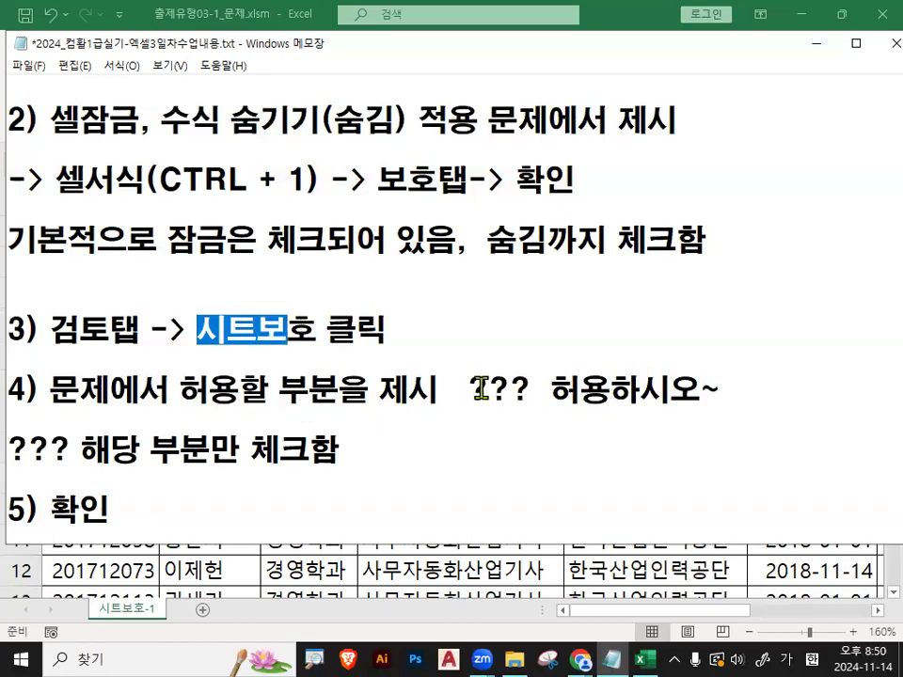
drag(459, 388, 691, 395)
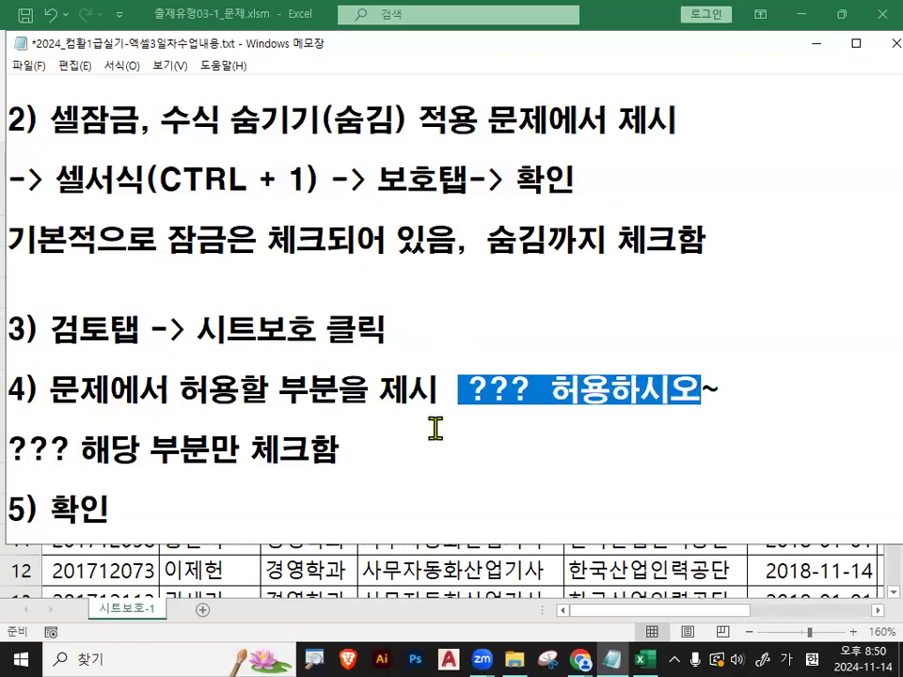
drag(470, 394, 743, 395)
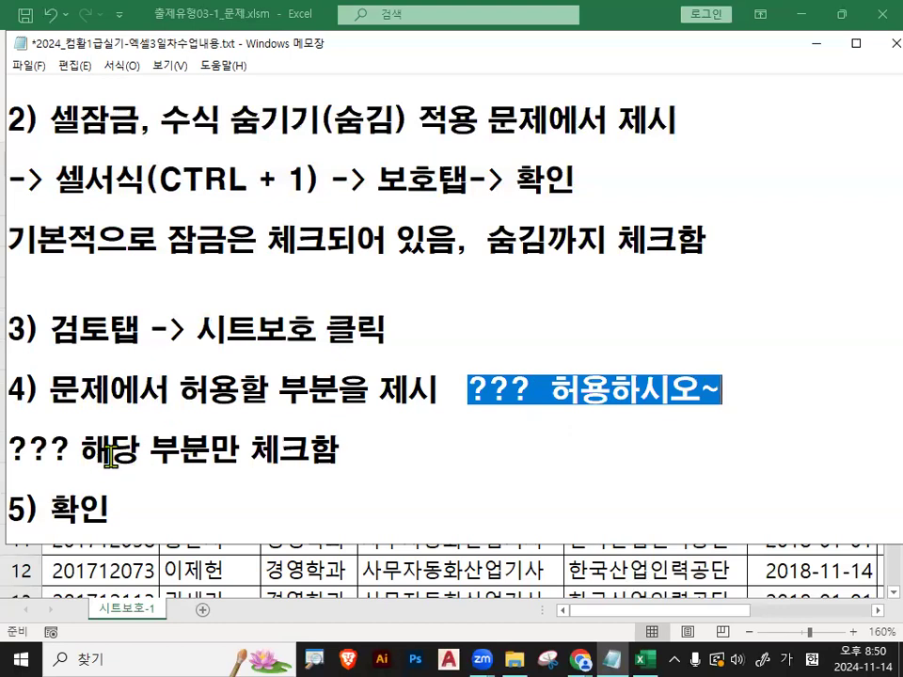
drag(110, 452, 323, 453)
drag(50, 509, 103, 509)
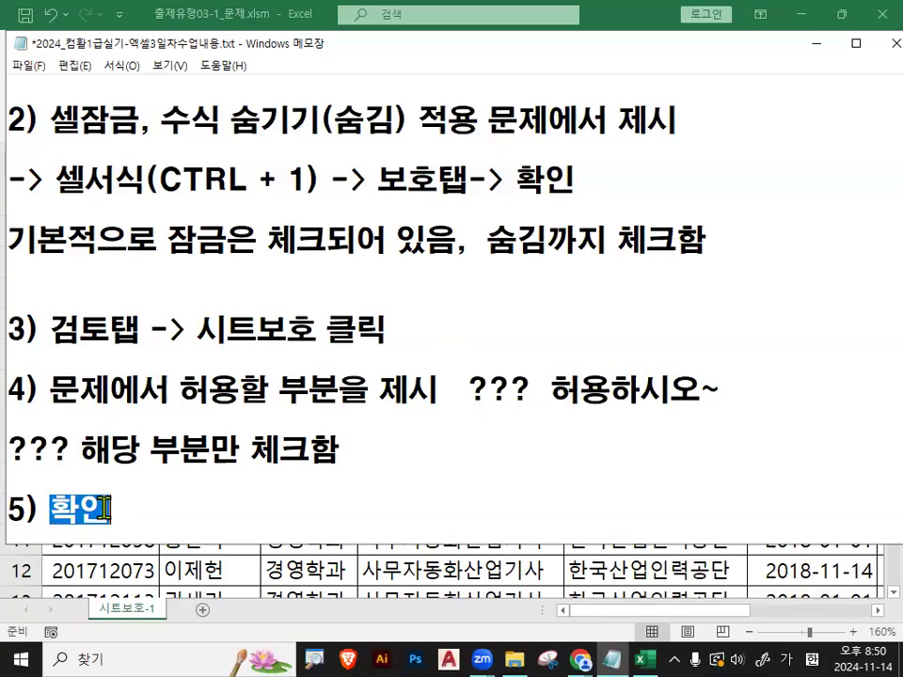
click(296, 376)
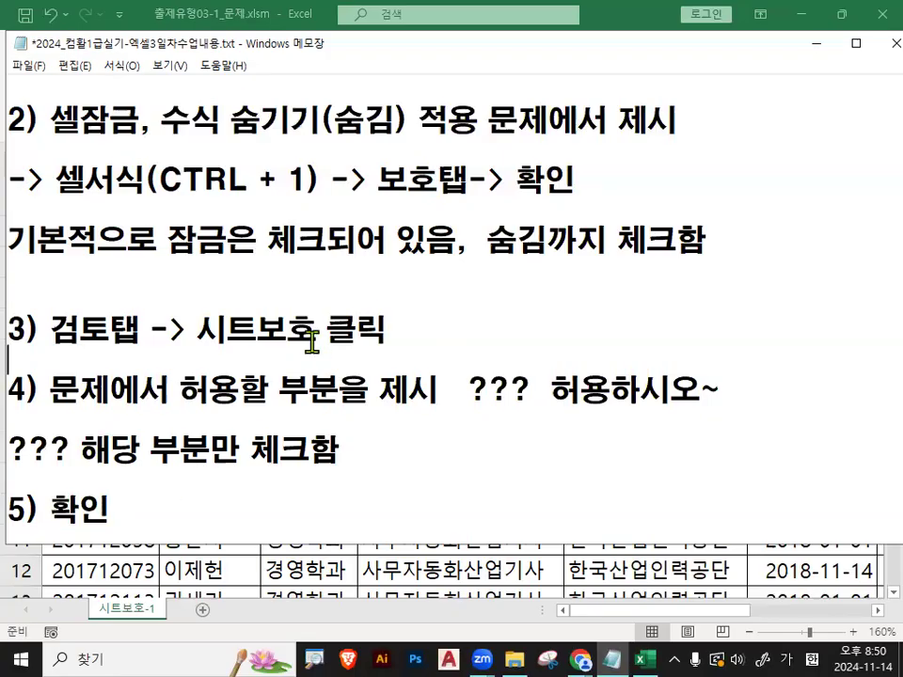
click(817, 44)
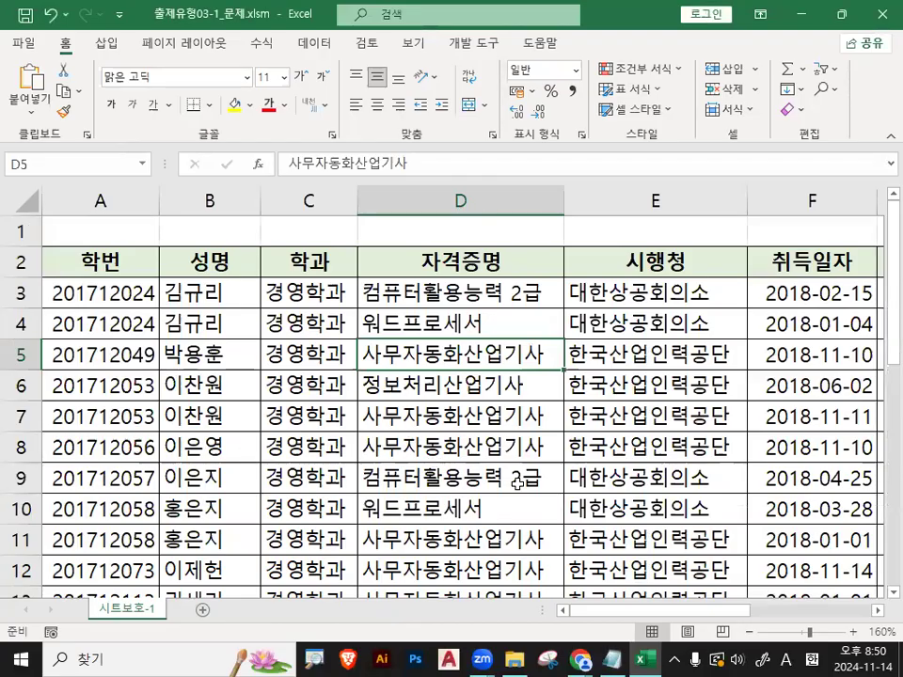
Select the formula cells G3:G28 in the 취득요일 column
click(880, 612)
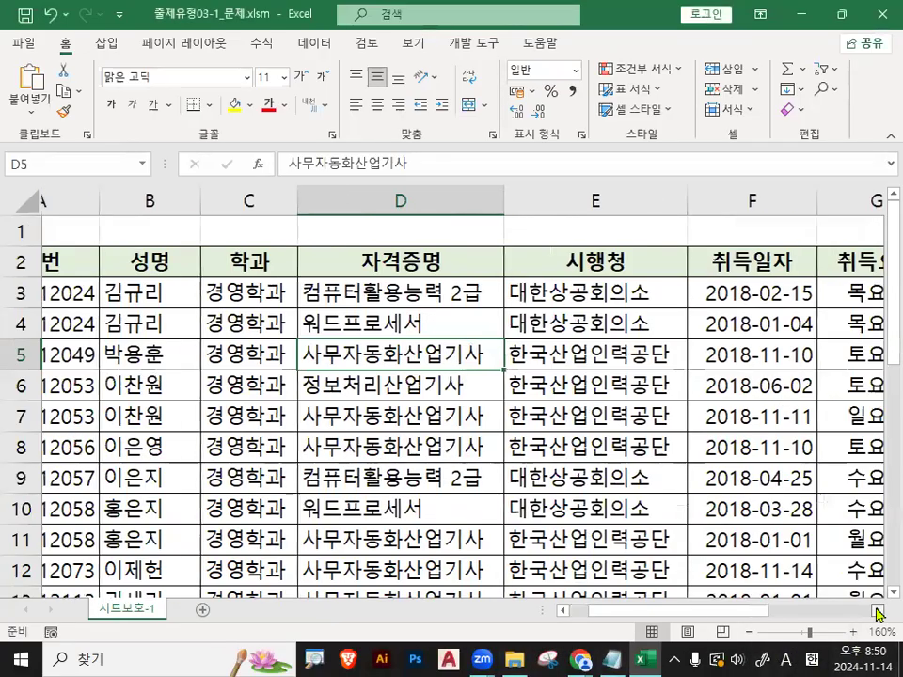
scroll(880, 612, right, 3)
click(631, 295)
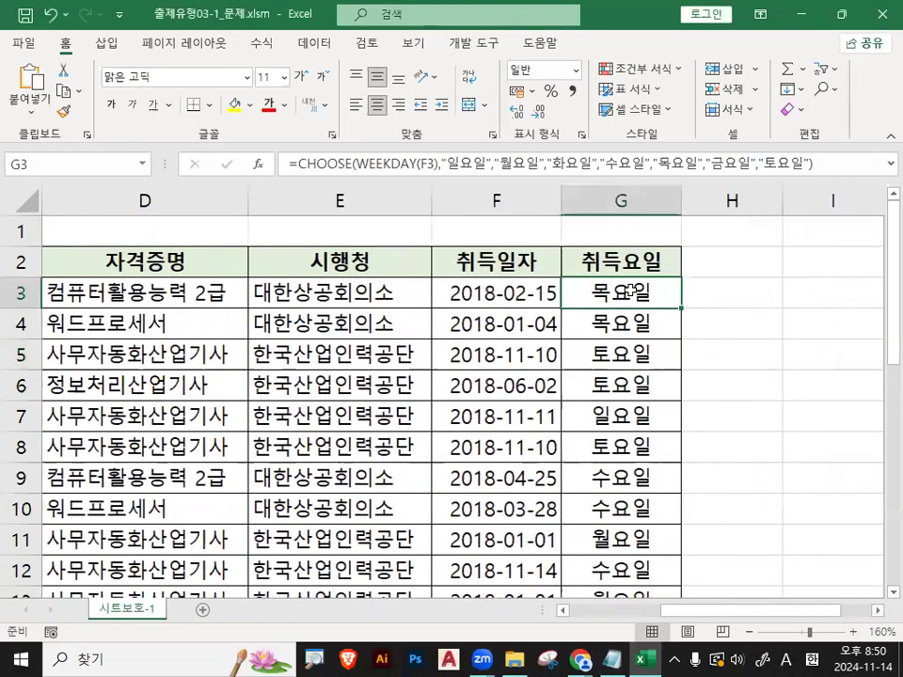
key(ctrl+shift+Down)
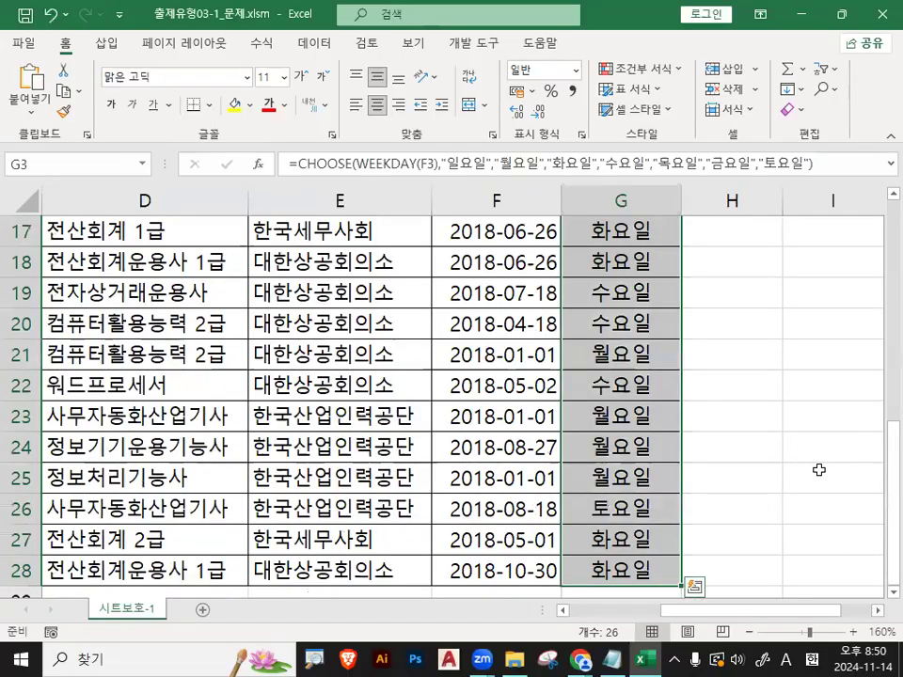
scroll(637, 373, up, 4)
scroll(785, 572, up, 2)
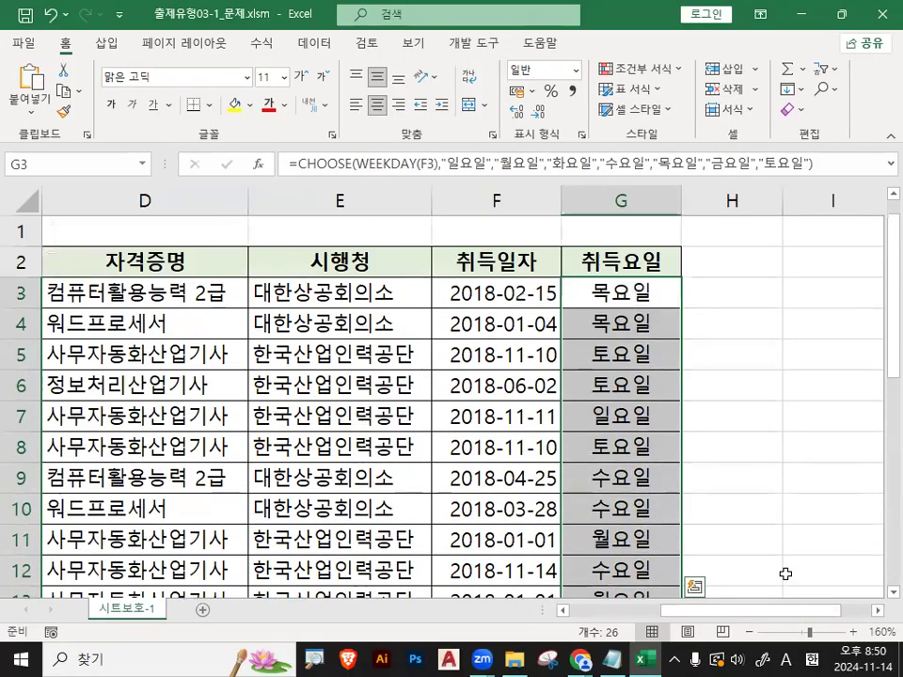
Examine the CHOOSE and WEEKDAY formula behind the weekdays in the 취득요일 column
key(ctrl+1)
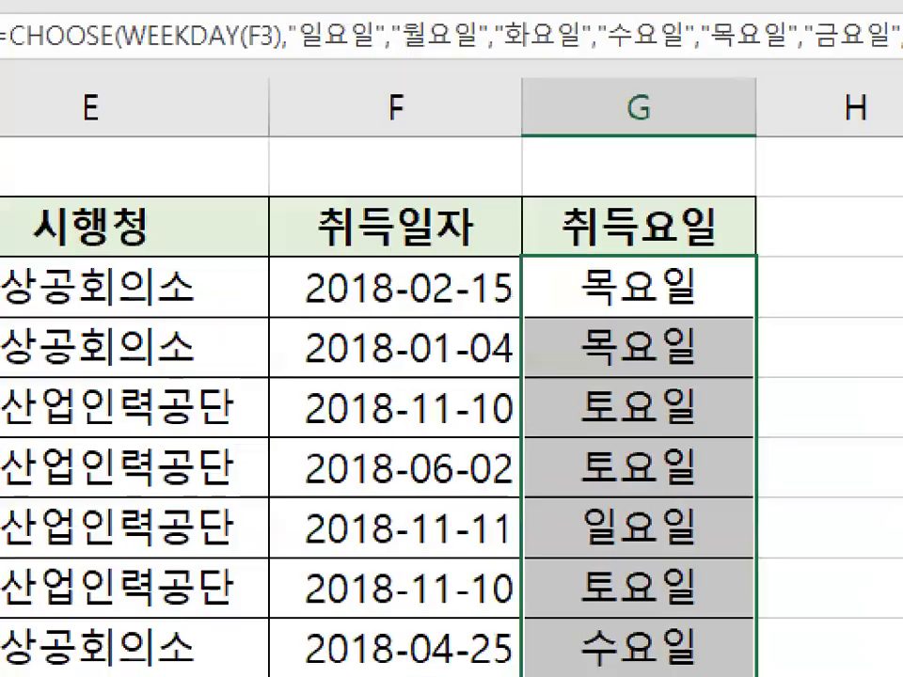
click(602, 300)
mouse_move(717, 295)
mouse_down()
mouse_move(558, 285)
mouse_move(664, 289)
mouse_move(686, 544)
mouse_up()
drag(652, 498, 780, 369)
key(Escape)
key(ctrl+1)
click(667, 147)
mouse_move(669, 148)
mouse_down()
mouse_move(392, 161)
mouse_move(725, 239)
mouse_up()
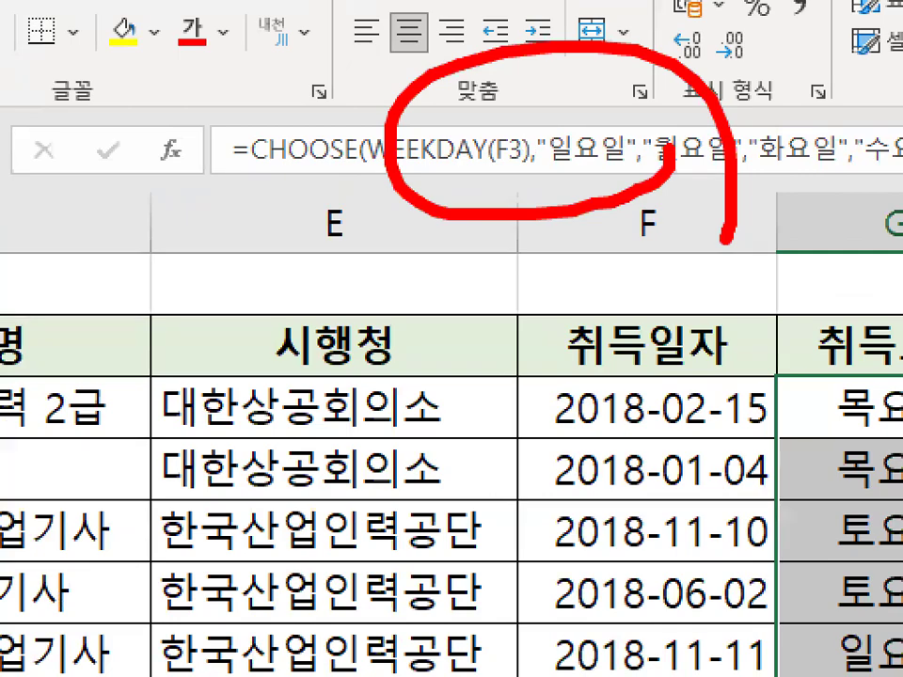
key(Escape)
key(ctrl+1)
click(512, 94)
mouse_move(513, 94)
mouse_down()
mouse_move(541, 202)
mouse_move(561, 234)
mouse_up()
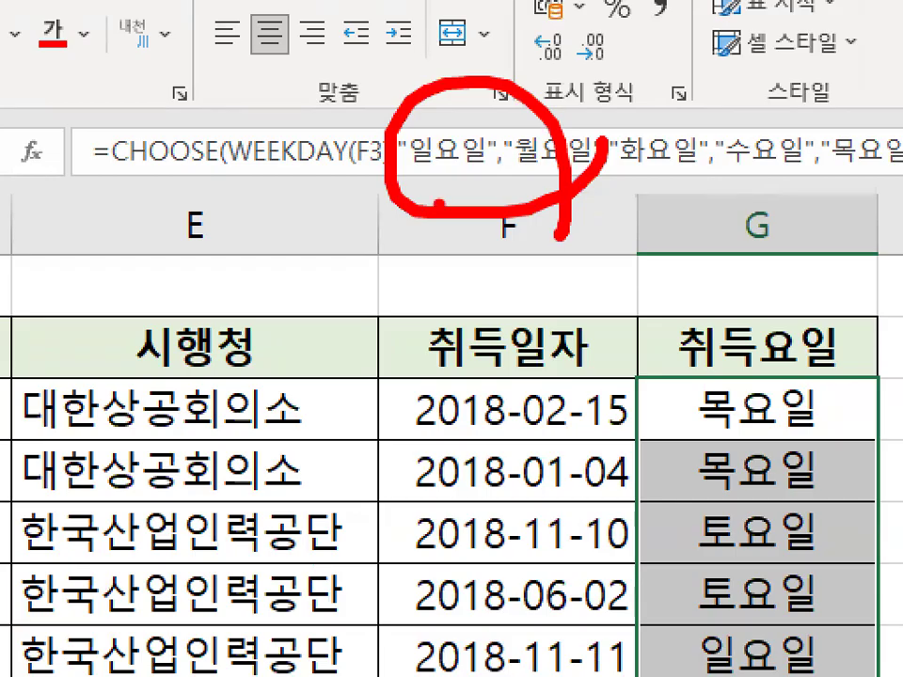
key(Escape)
key(ctrl+1)
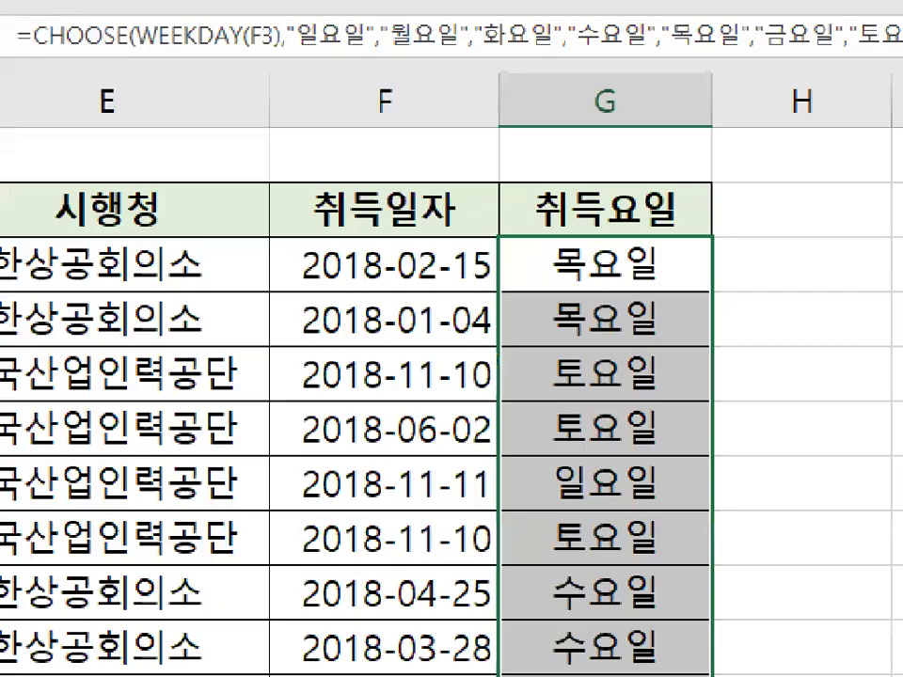
mouse_move(714, 385)
mouse_down()
mouse_move(591, 468)
mouse_move(682, 288)
mouse_move(662, 278)
mouse_up()
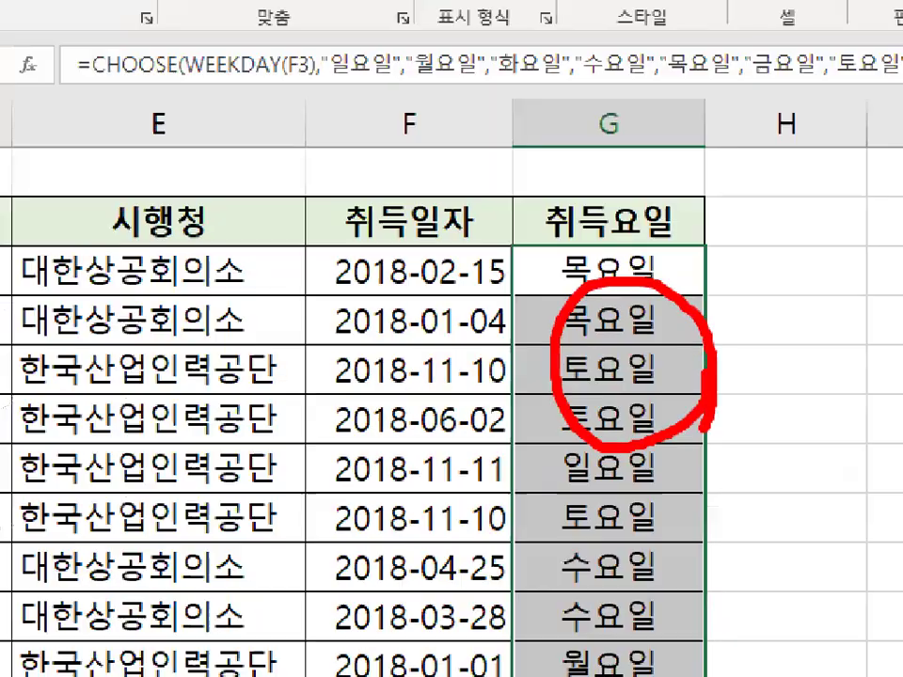
key(Escape)
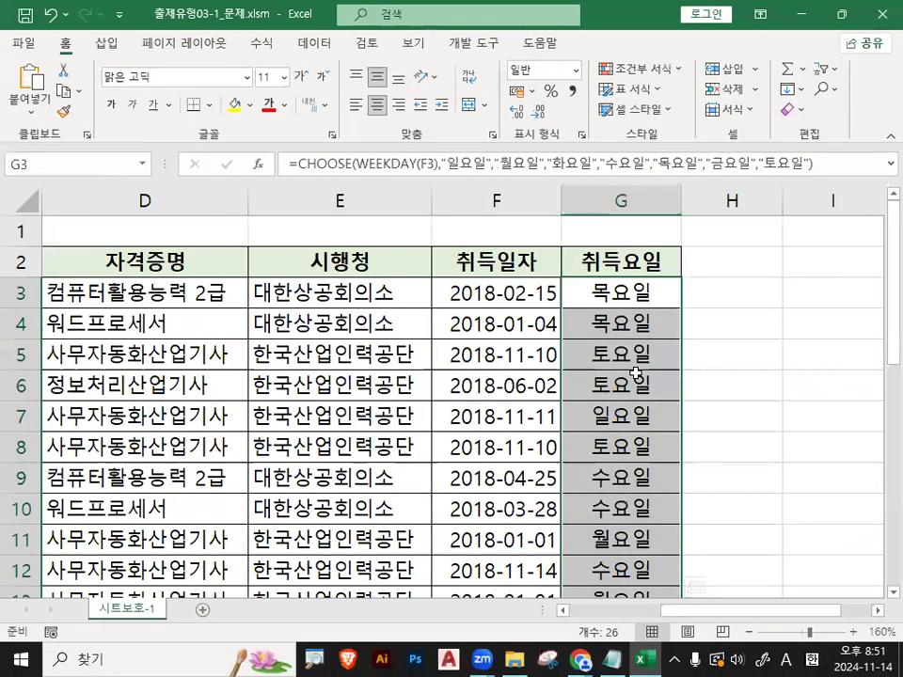
Apply both the 잠금 and 숨김 protection options to the selected formula cells G3:G28
key(ctrl+1)
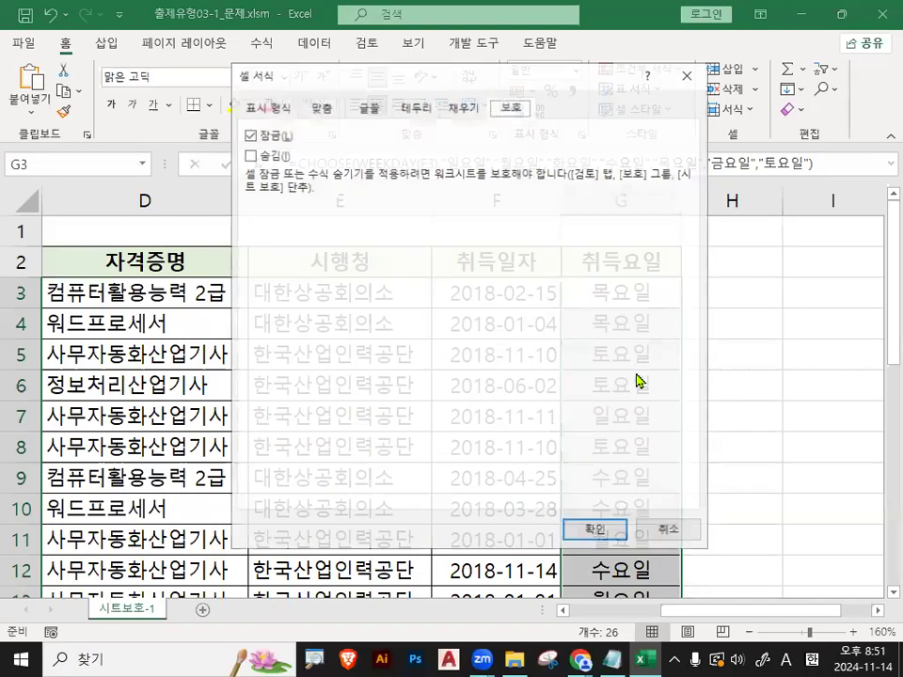
drag(385, 75, 366, 177)
mouse_move(522, 201)
mouse_down()
mouse_move(511, 228)
mouse_move(446, 174)
mouse_move(523, 202)
mouse_up()
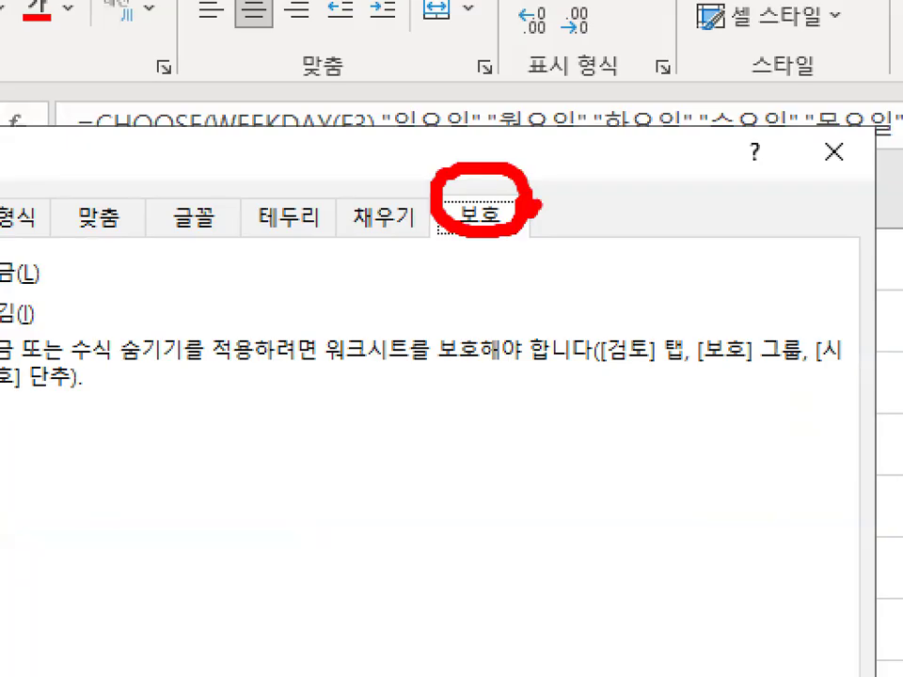
key(Escape)
drag(243, 241, 253, 222)
key(Escape)
click(229, 259)
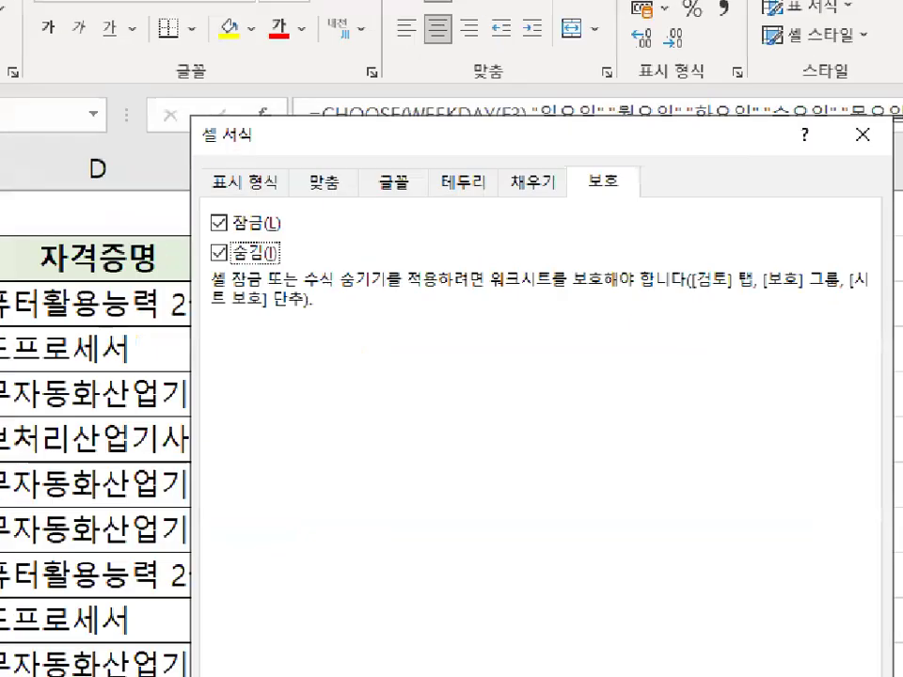
mouse_move(245, 263)
mouse_down()
mouse_move(223, 269)
mouse_move(277, 258)
mouse_up()
key(Escape)
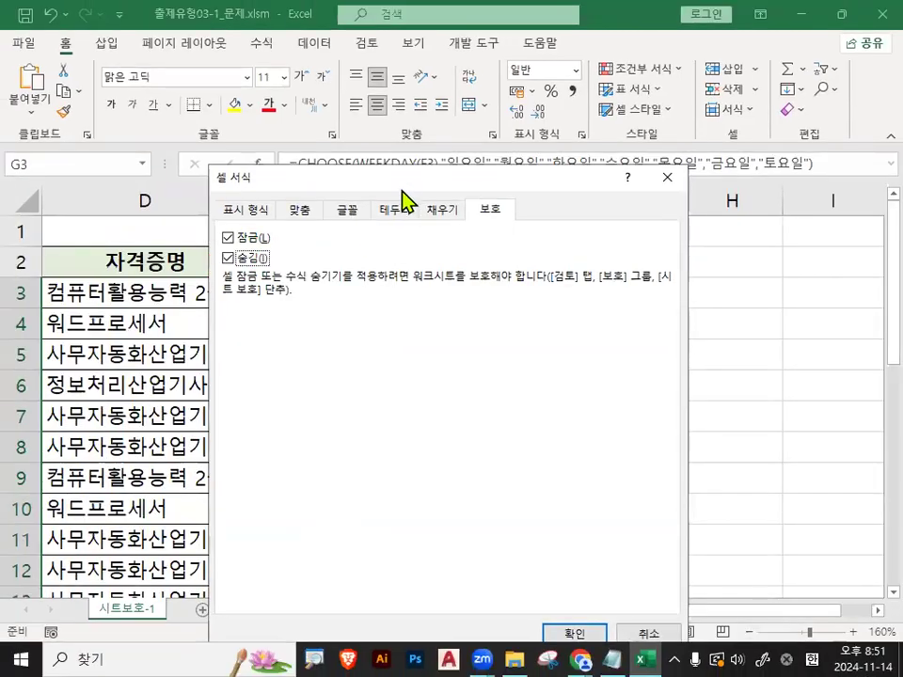
click(588, 520)
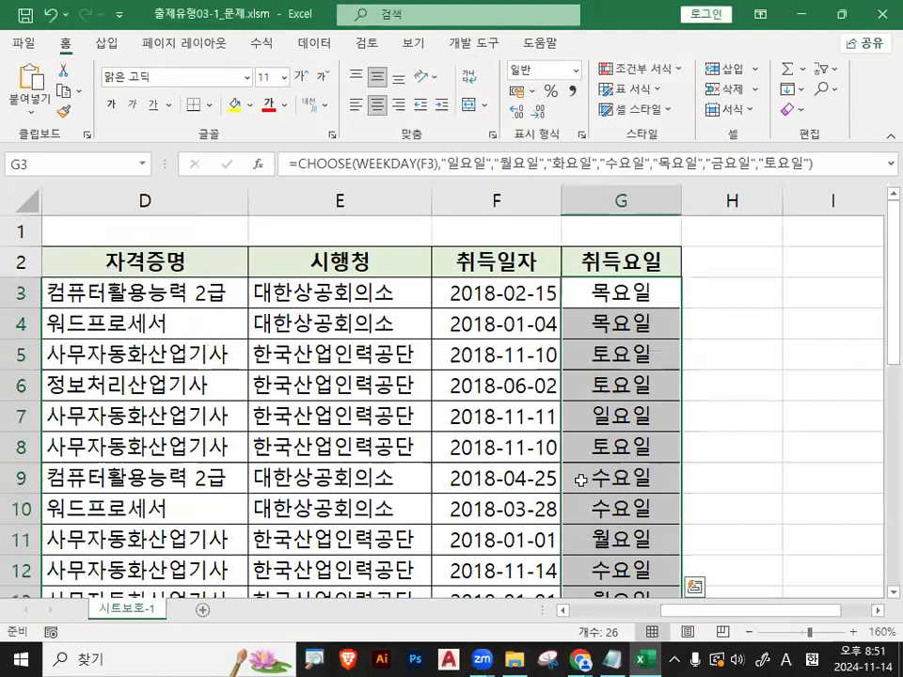
Check whether the G3 weekday formula can still be read before the sheet is protected
drag(415, 179, 525, 145)
drag(353, 198, 557, 247)
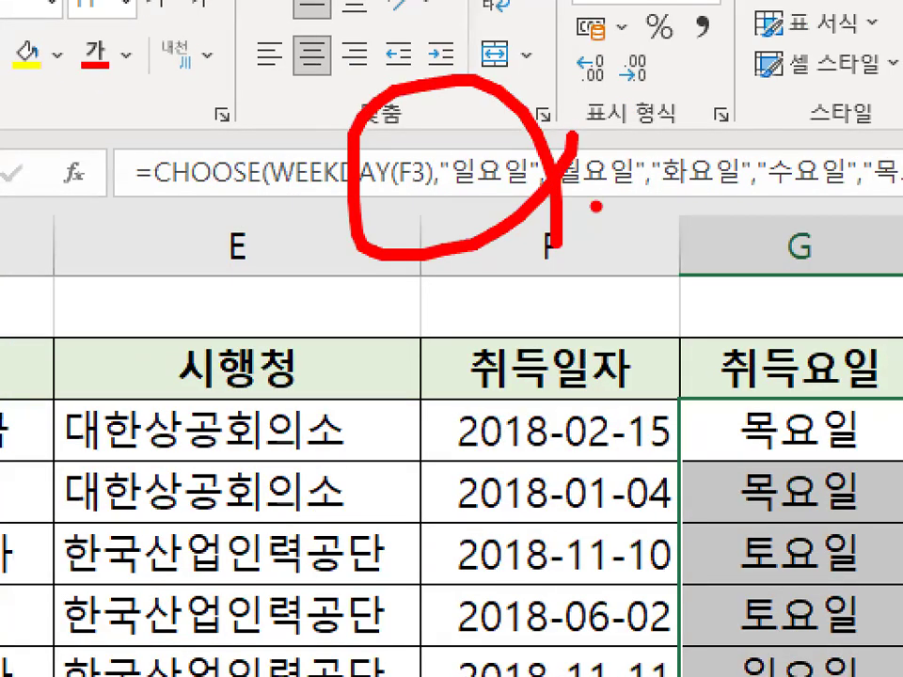
key(Escape)
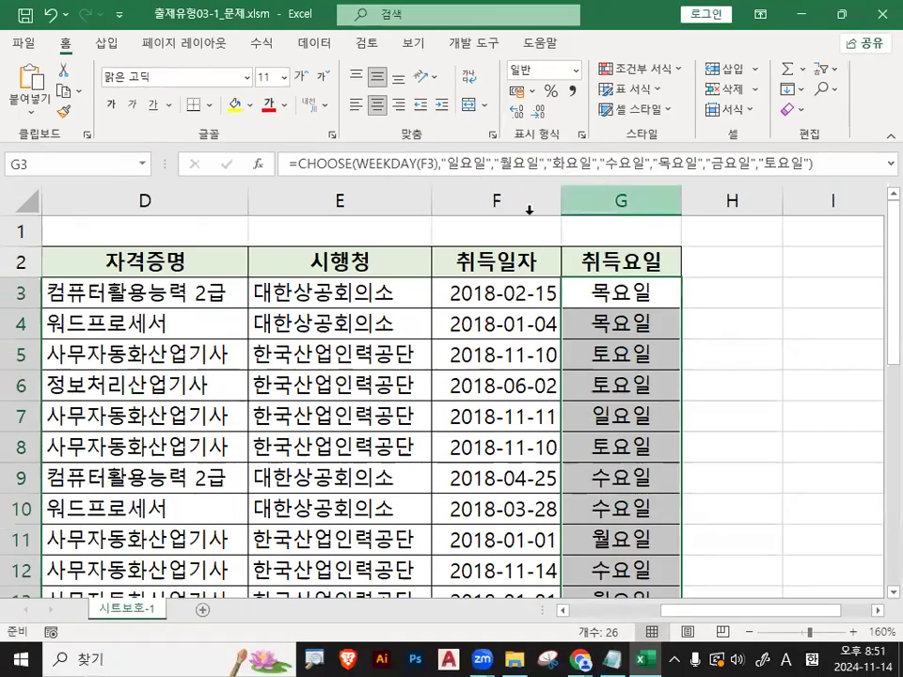
mouse_move(571, 142)
mouse_down()
mouse_move(374, 167)
mouse_move(534, 161)
mouse_up()
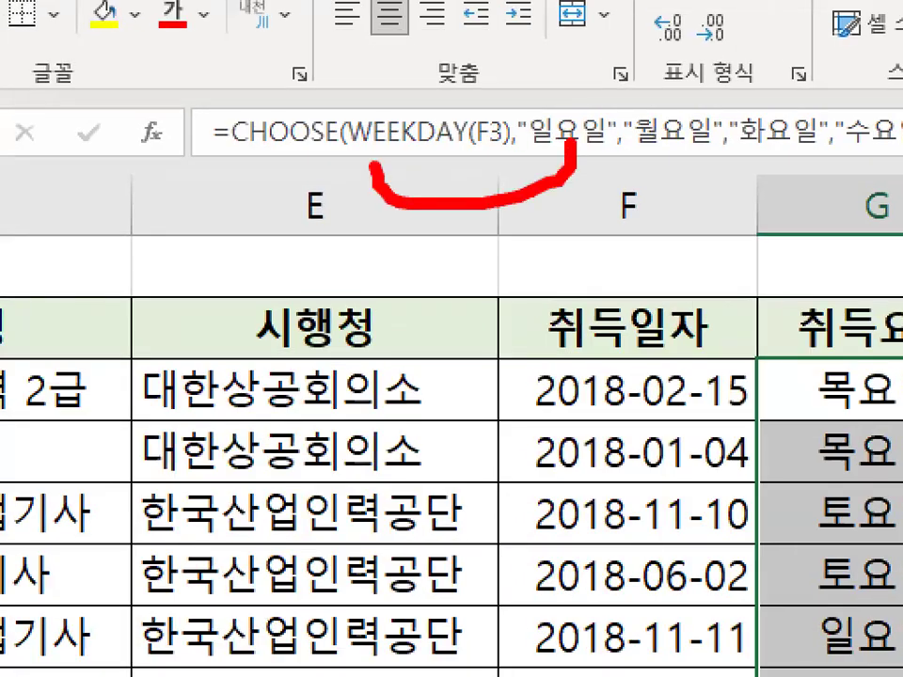
key(Escape)
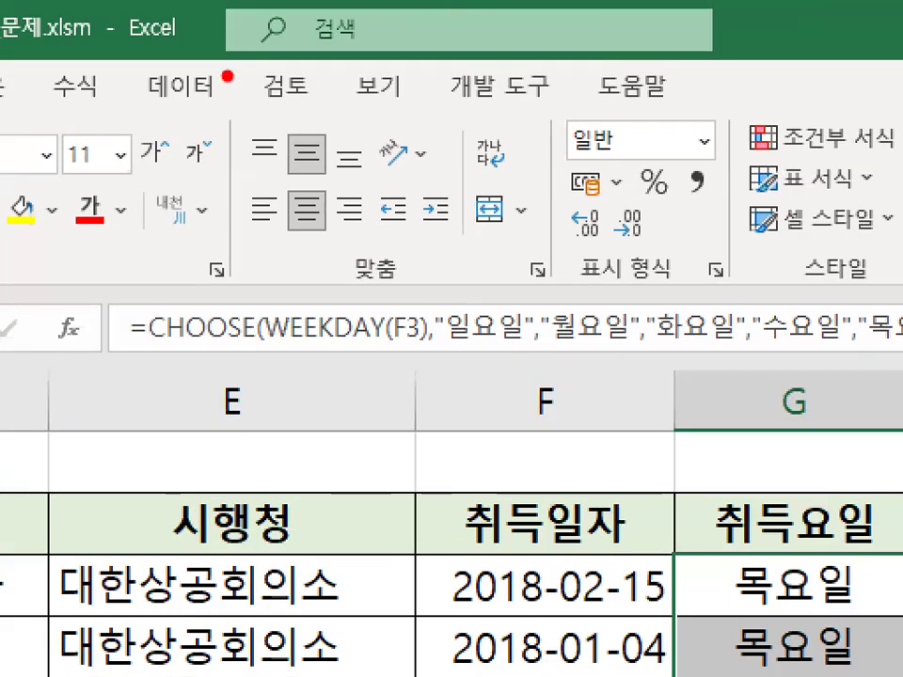
Open the 시트 보호 settings for the 시트보호-1 sheet
mouse_move(324, 111)
mouse_down()
mouse_move(256, 121)
mouse_move(282, 66)
mouse_move(329, 94)
mouse_up()
key(Escape)
click(285, 86)
mouse_move(738, 215)
mouse_down()
mouse_move(658, 229)
mouse_move(722, 200)
mouse_up()
mouse_move(599, 201)
mouse_down()
mouse_move(566, 239)
mouse_move(554, 138)
mouse_move(603, 188)
mouse_up()
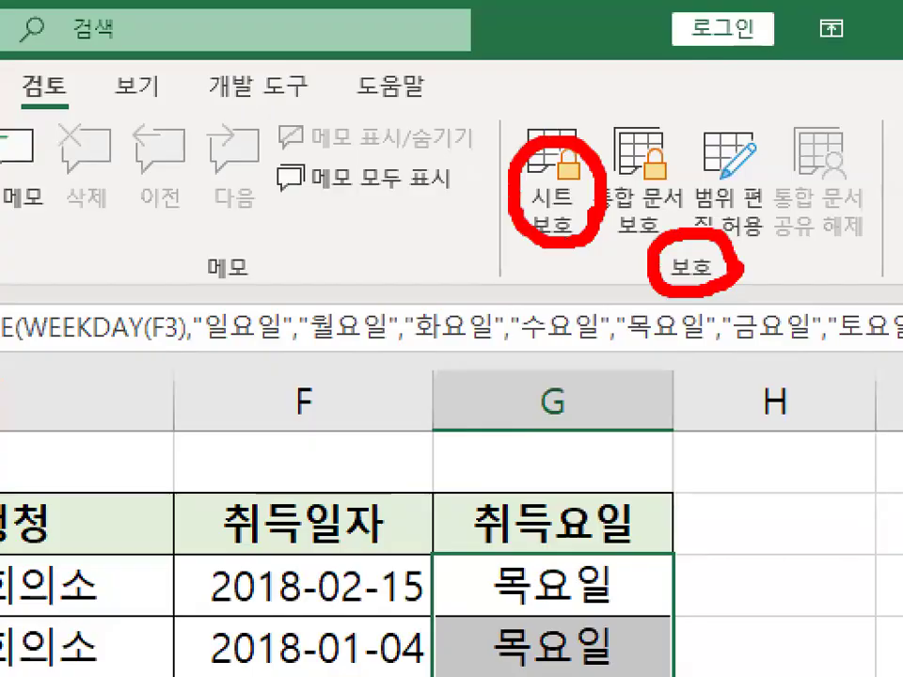
key(Escape)
click(553, 188)
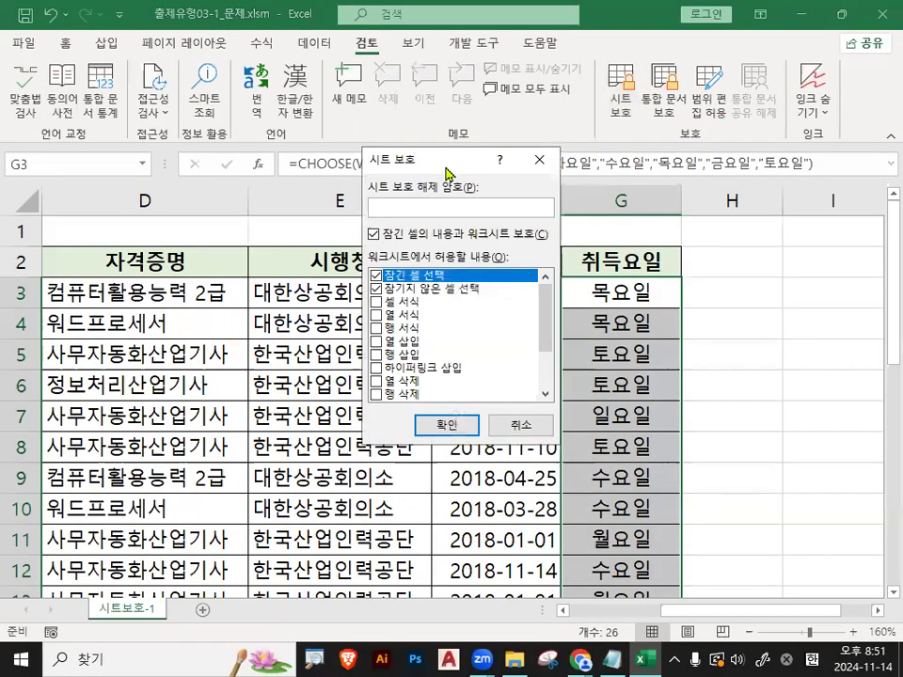
Compare the 잠긴 셀의 내용과 워크시트 보호 option with the 잠긴 셀 선택 permission in the sheet protection settings
drag(447, 173, 391, 205)
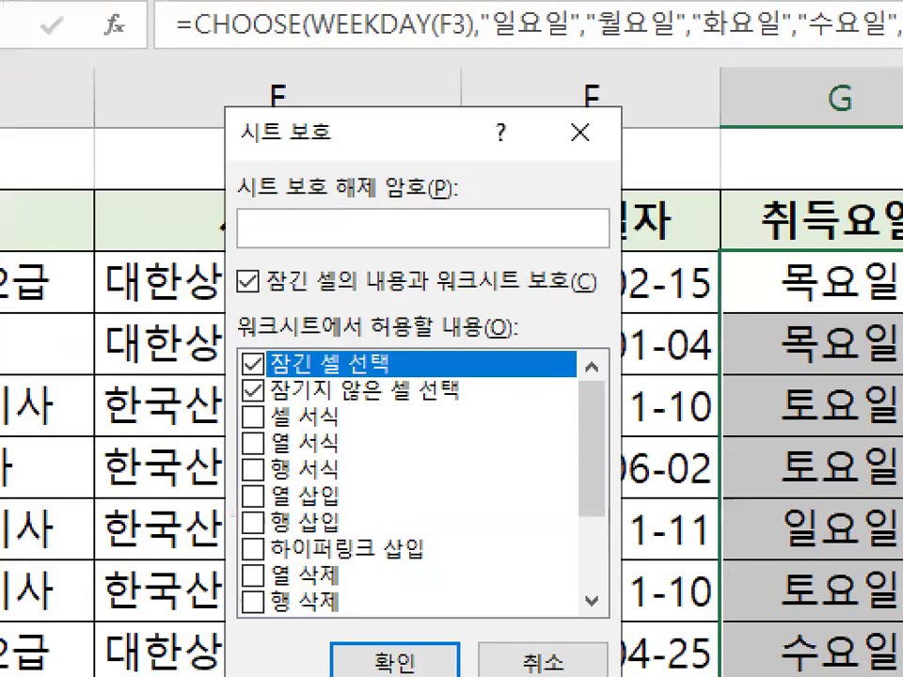
right_click(404, 304)
mouse_move(423, 350)
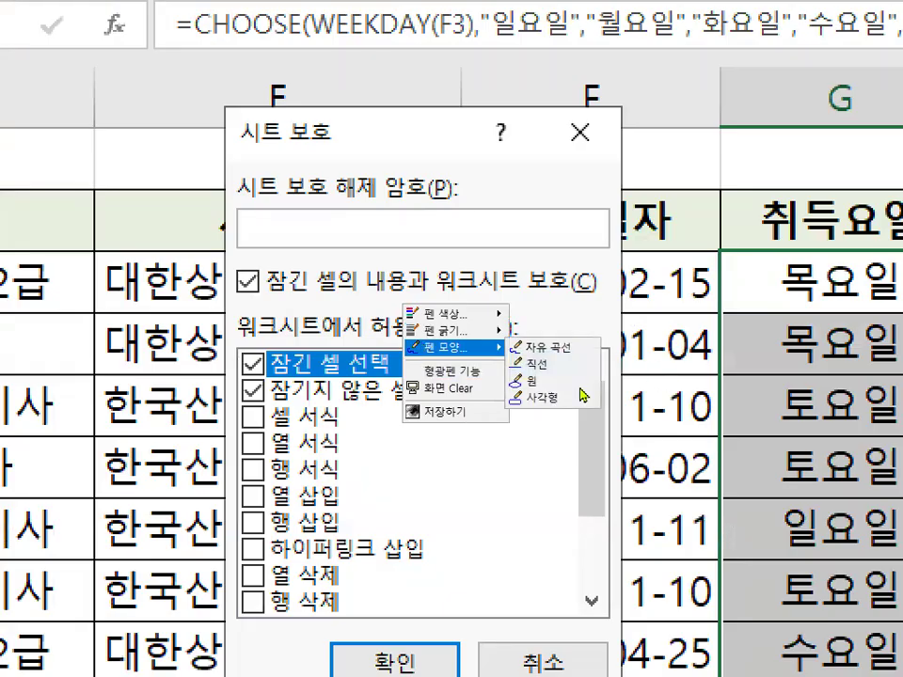
click(554, 401)
drag(264, 268, 406, 295)
mouse_move(266, 353)
mouse_down()
mouse_move(298, 394)
mouse_move(401, 374)
mouse_up()
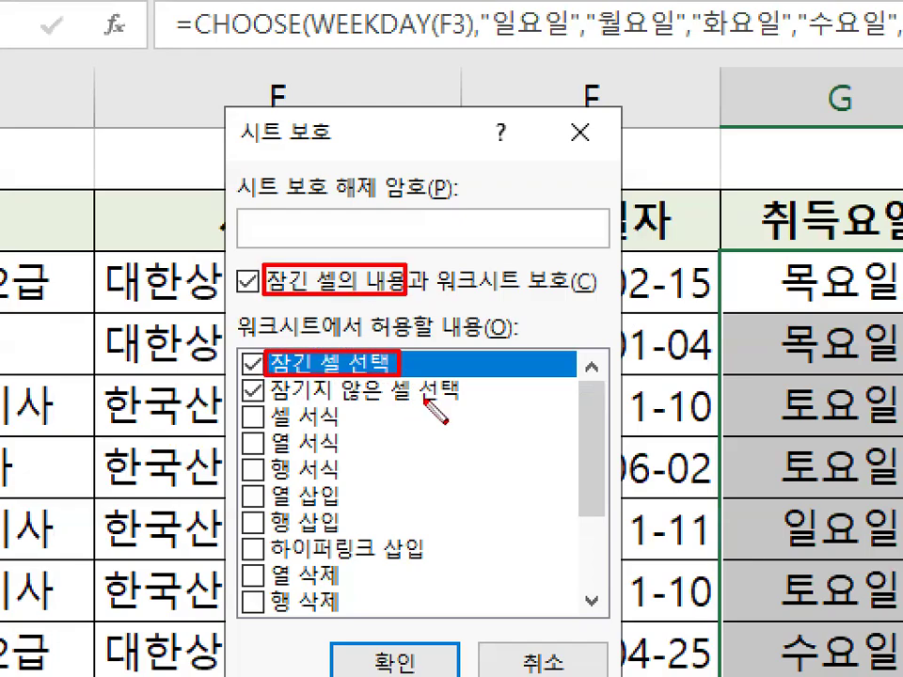
drag(357, 243, 425, 303)
drag(347, 330, 386, 389)
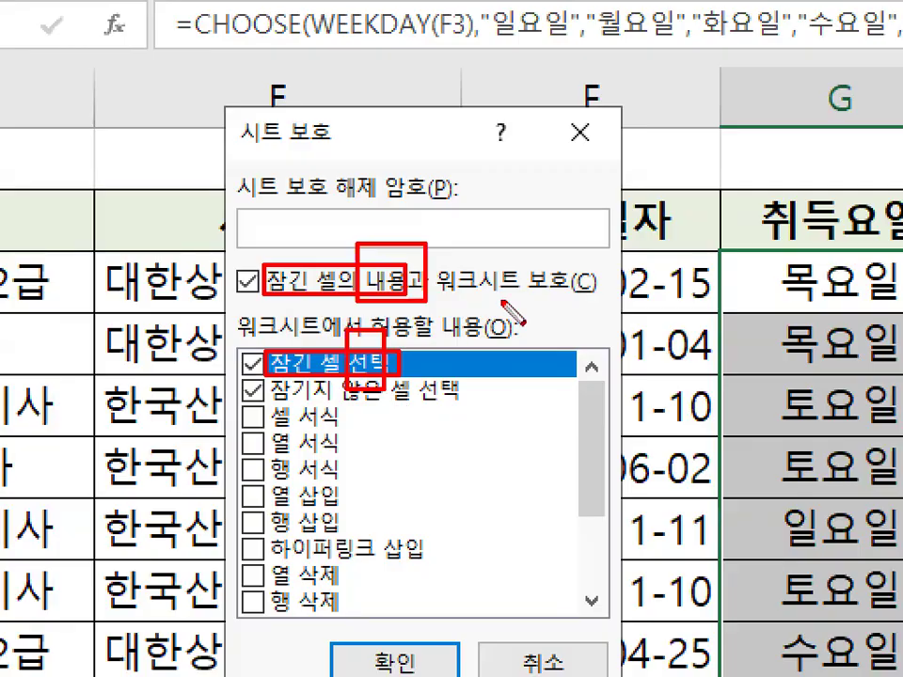
key(Escape)
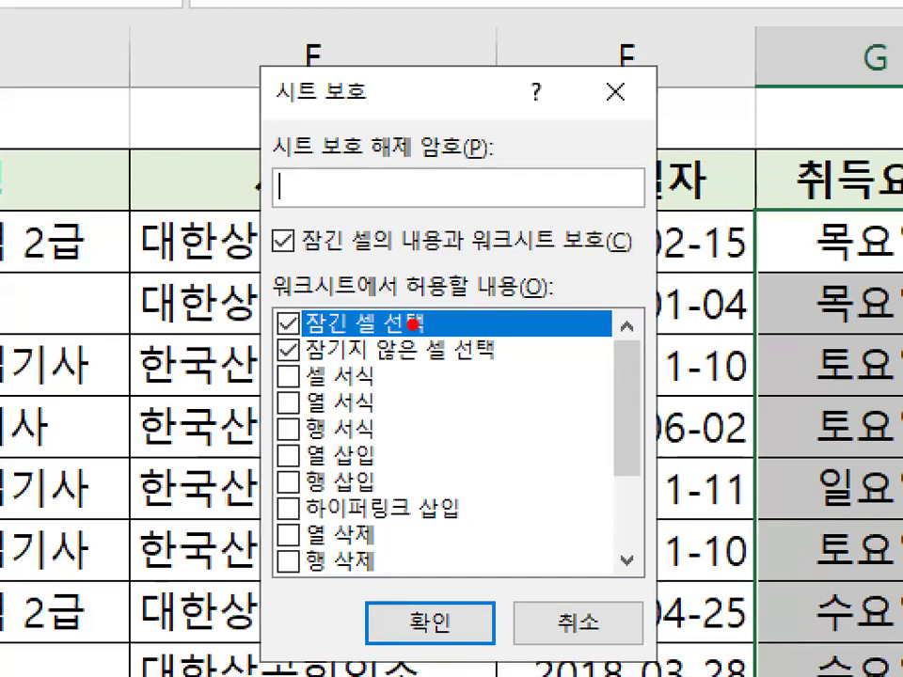
Examine the 잠긴 셀 선택 and 잠기지 않은 셀 선택 permissions in the list of actions allowed on the sheet
mouse_move(412, 325)
mouse_down()
mouse_move(367, 360)
mouse_move(268, 320)
mouse_move(292, 300)
mouse_move(389, 335)
mouse_up()
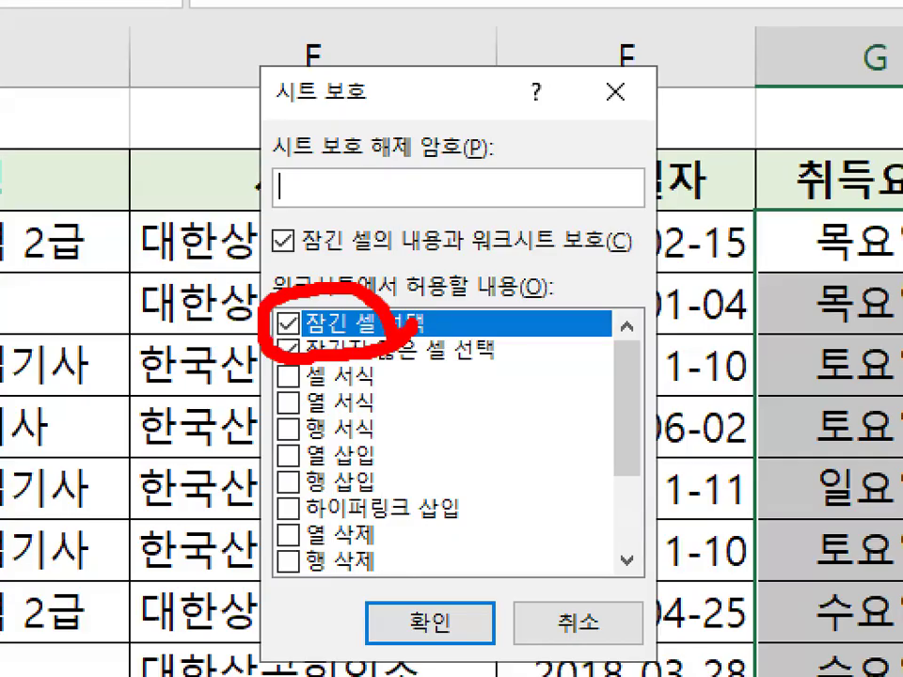
key(Escape)
key(ctrl+1)
click(381, 335)
mouse_move(409, 333)
mouse_down()
mouse_move(371, 318)
mouse_move(415, 323)
mouse_up()
key(Escape)
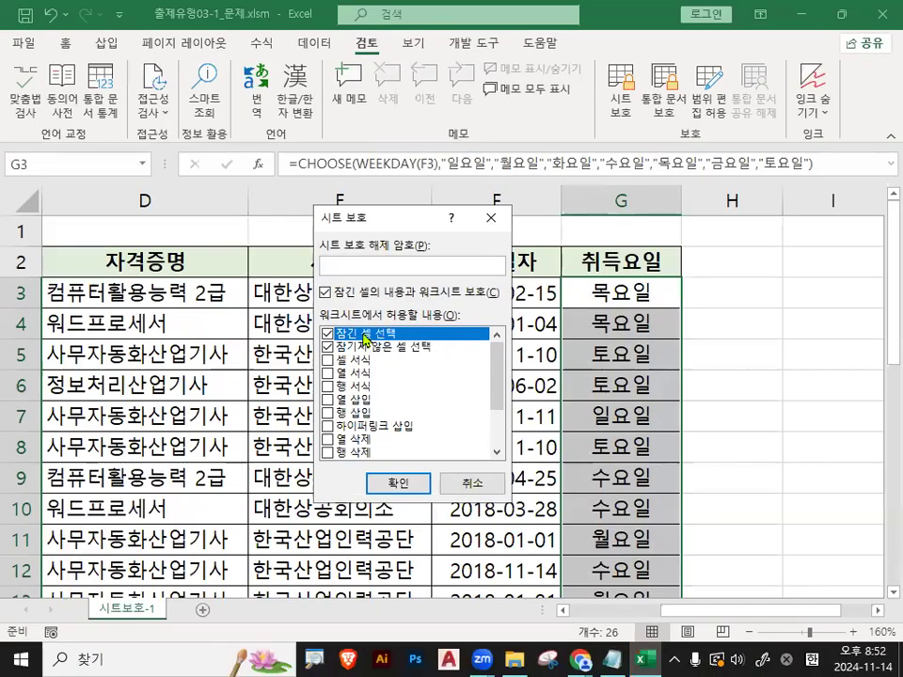
key(ctrl+1)
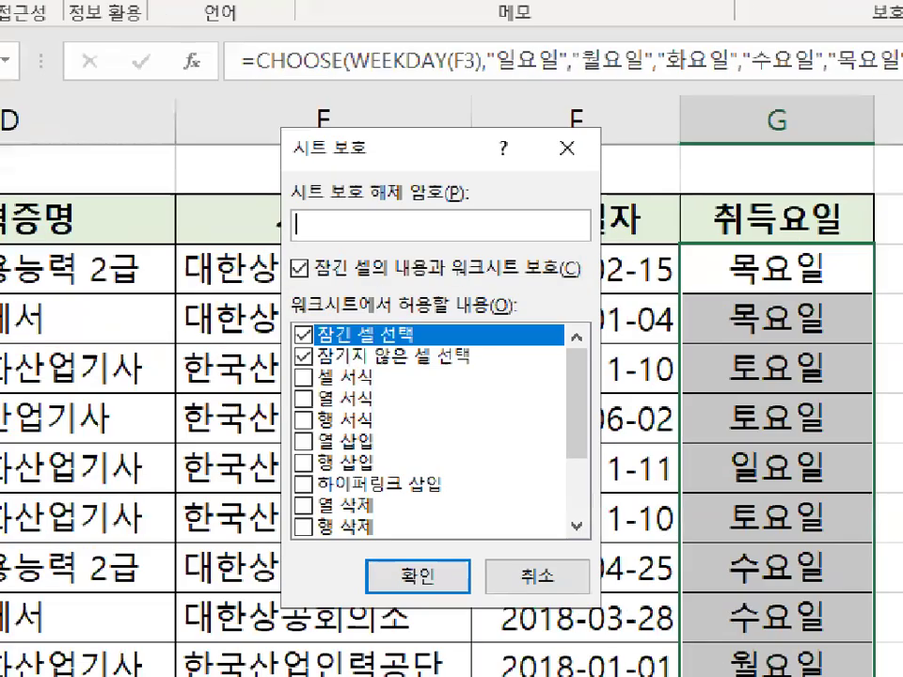
click(346, 334)
mouse_move(323, 380)
mouse_down()
mouse_move(273, 382)
mouse_move(301, 311)
mouse_up()
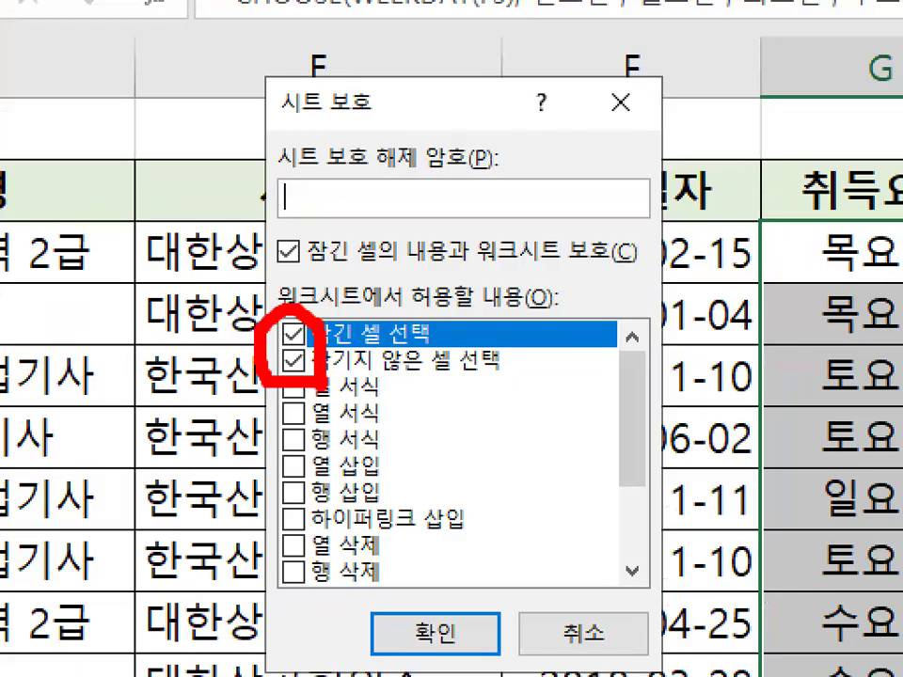
drag(311, 369, 602, 367)
key(Escape)
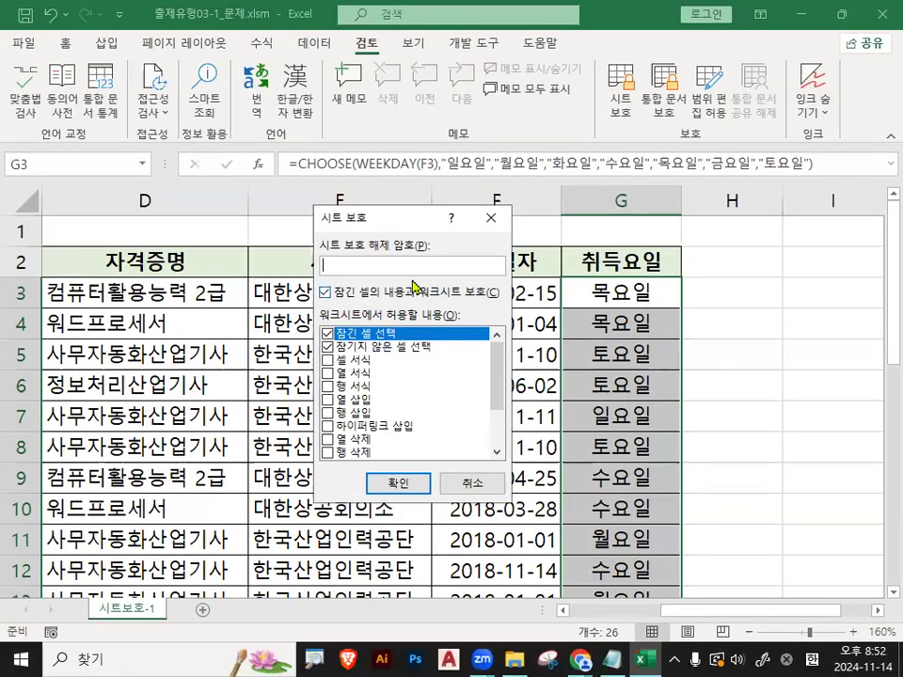
Protect the sheet without a password, allowing selection of locked and unlocked cells, and check the formula display for G3
click(399, 486)
key(ctrl+1)
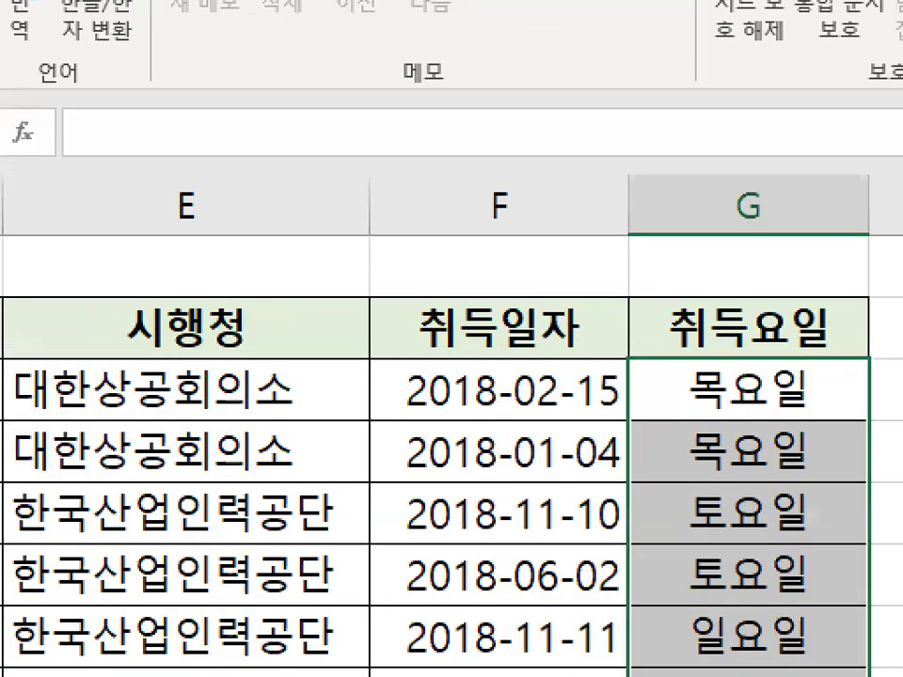
drag(493, 159, 512, 164)
key(Escape)
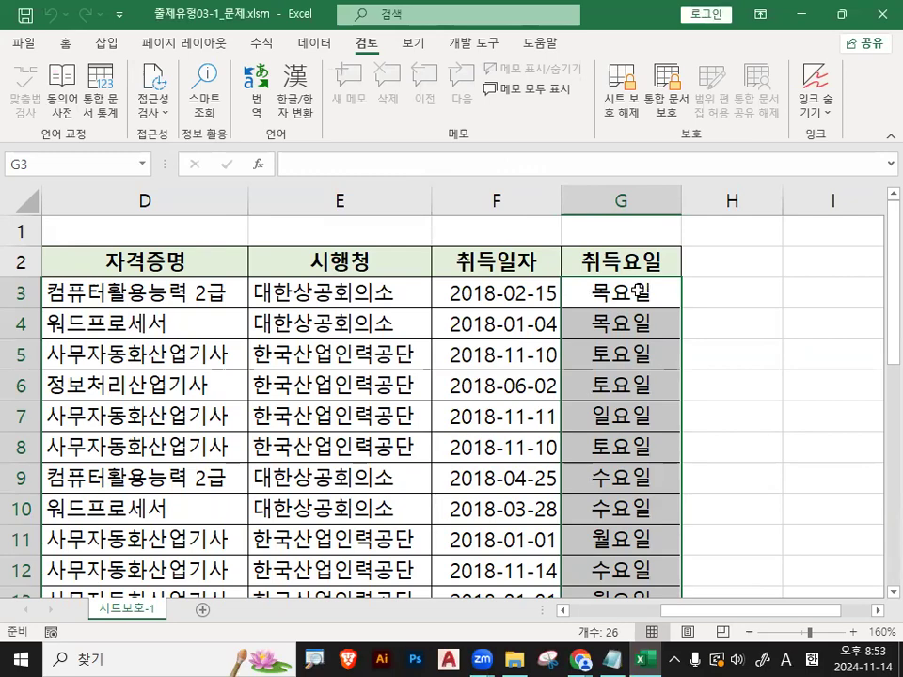
Select cells in the 취득일자, 시행청 and 취득요일 columns to compare what the formula bar displays under protection
click(494, 296)
click(411, 295)
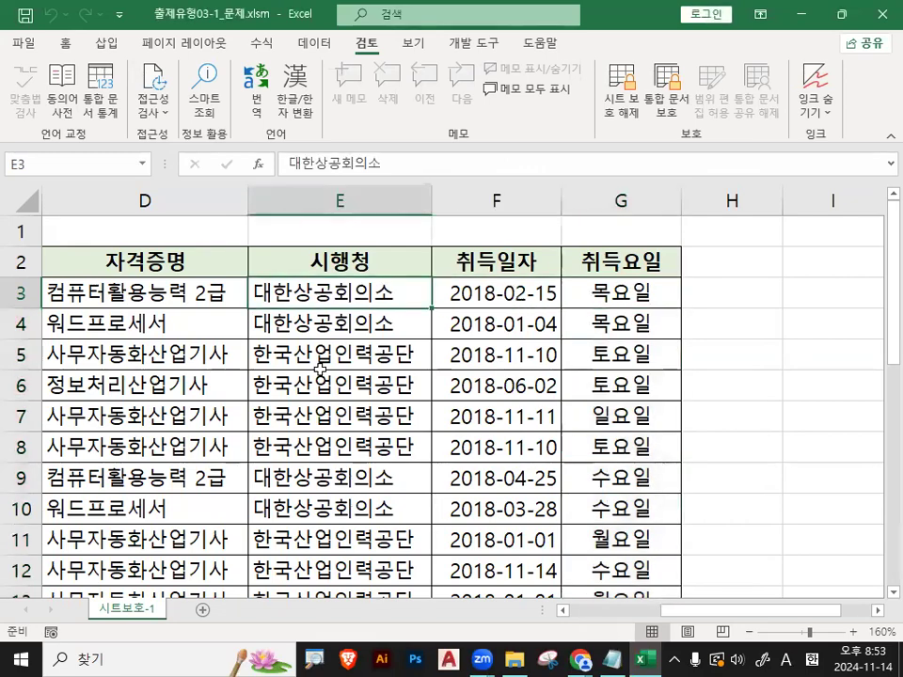
click(320, 365)
key(ctrl+1)
mouse_move(766, 408)
mouse_down()
mouse_move(468, 674)
mouse_move(650, 676)
mouse_up()
key(Escape)
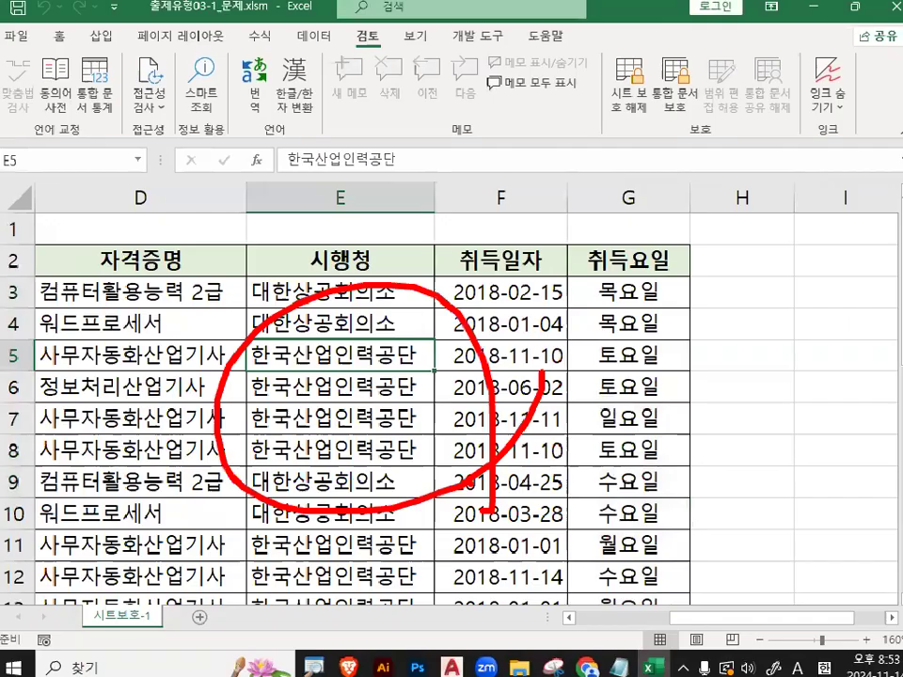
key(Up)
key(Right)
key(Right)
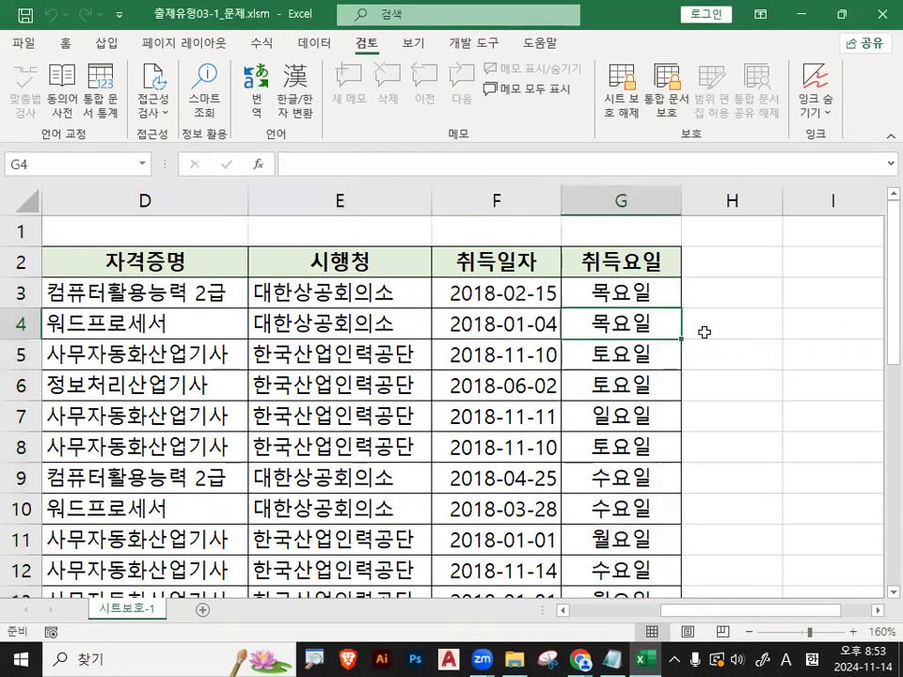
Test selecting empty cells outside the table and cell G3, and try to edit the date in F3 under protection
click(703, 332)
click(755, 514)
click(808, 322)
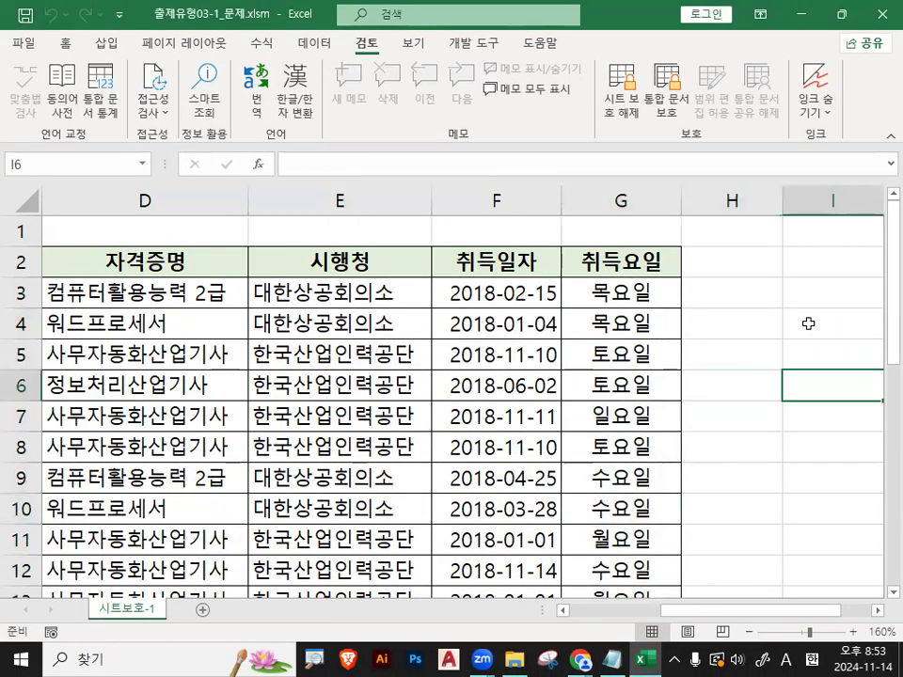
click(731, 291)
click(620, 291)
click(485, 293)
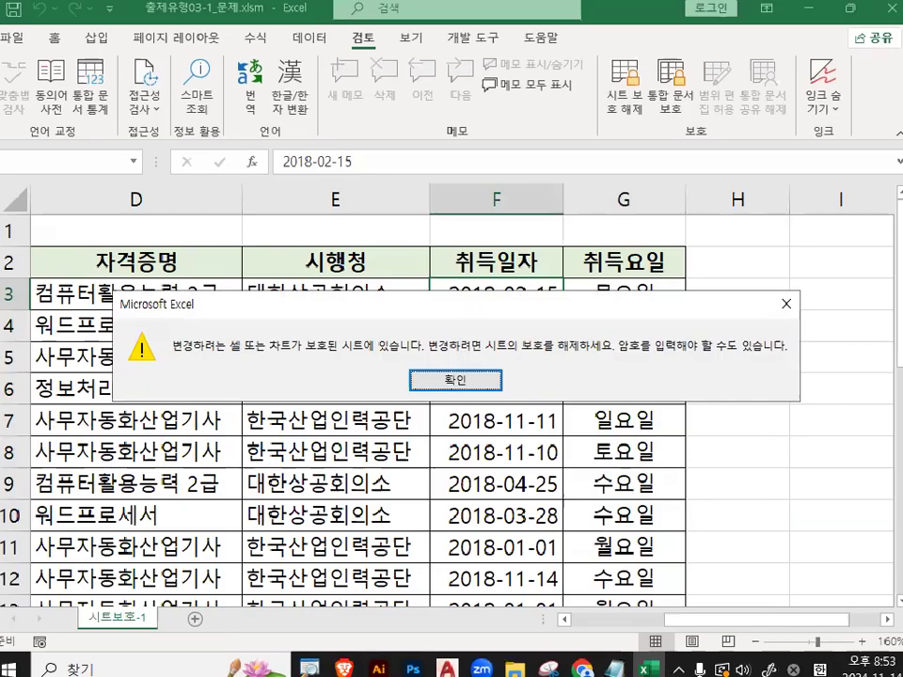
click(484, 378)
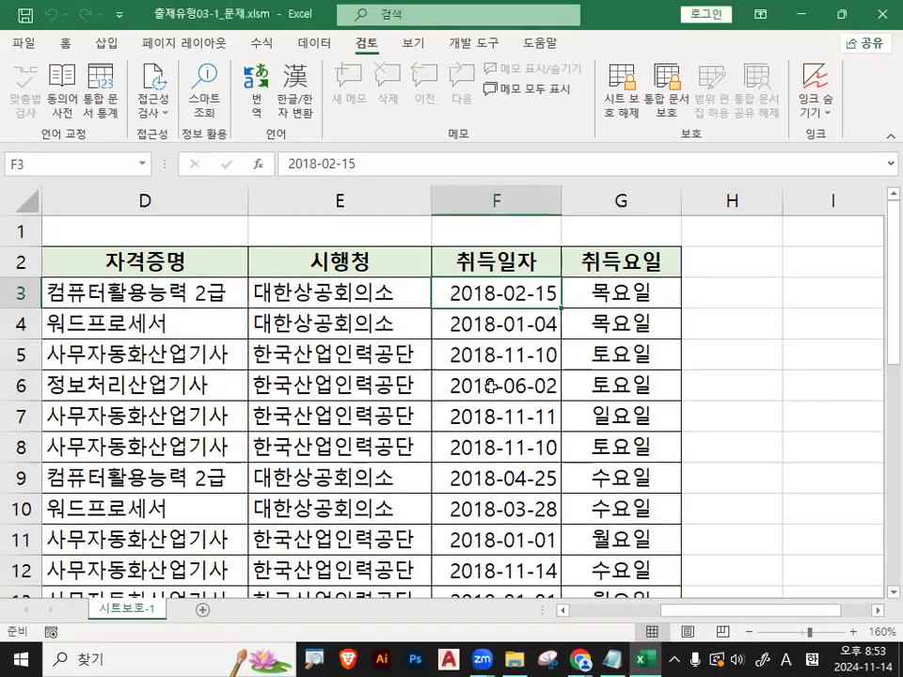
Remove the sheet protection and reselect the weekday formula cells G3:G28
click(621, 94)
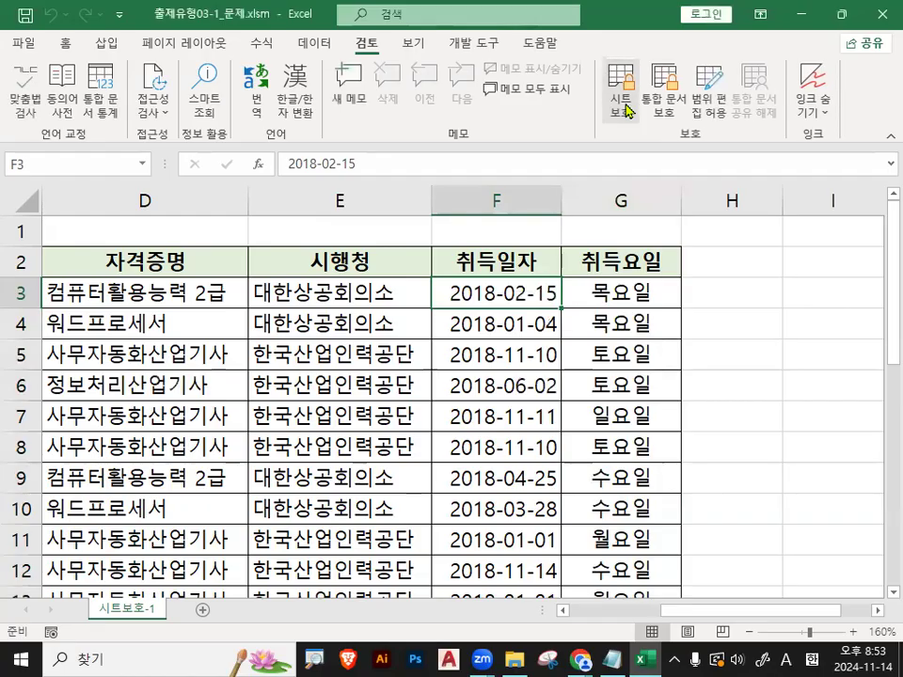
click(616, 291)
key(ctrl+shift+Down)
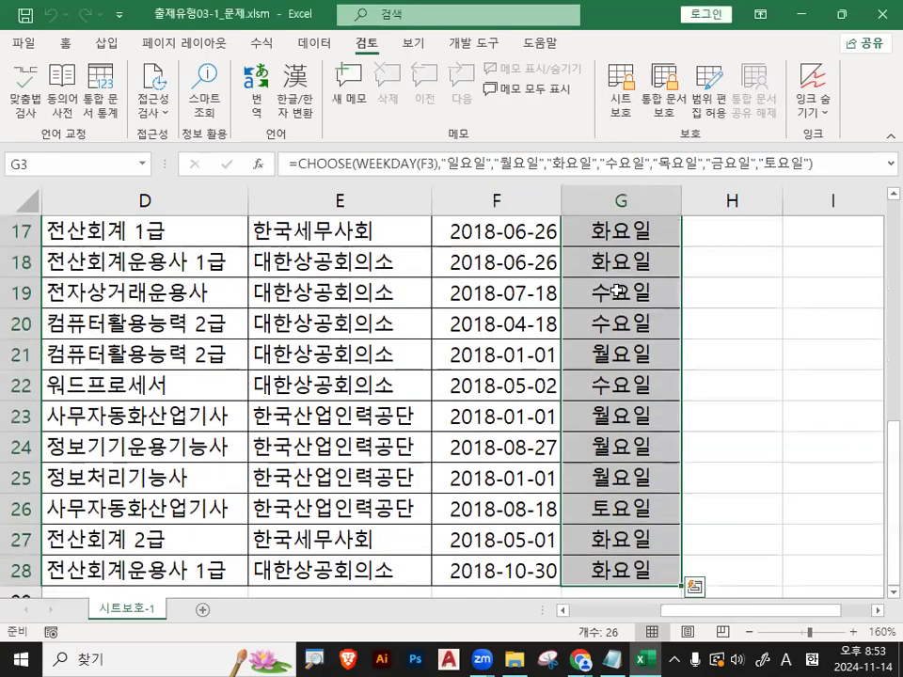
Protect the sheet without a password, disallowing 잠긴 셀 선택 and allowing only 잠기지 않은 셀 선택
click(629, 115)
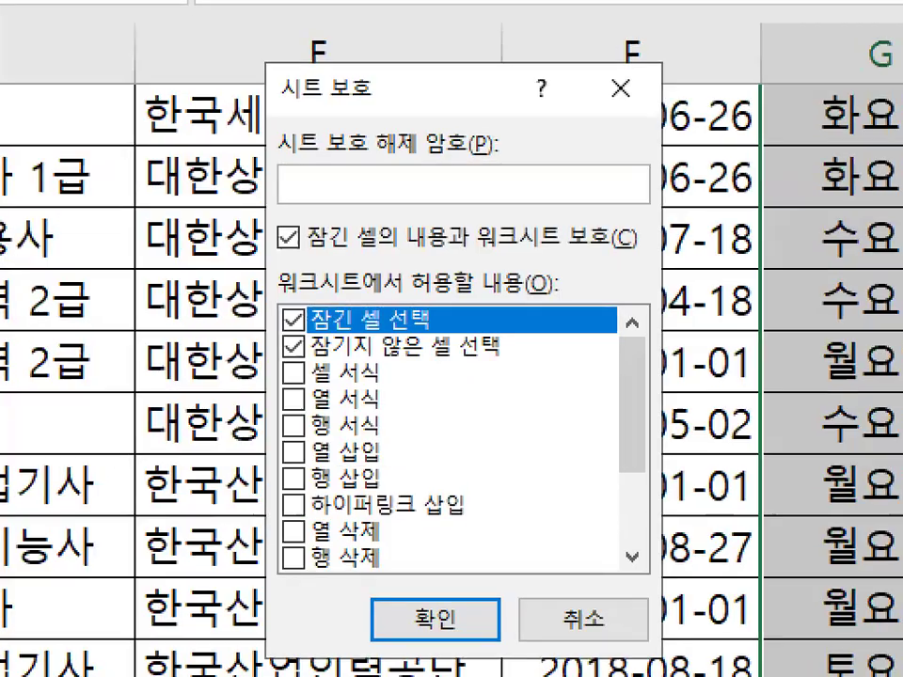
drag(405, 342, 306, 345)
drag(250, 329, 428, 315)
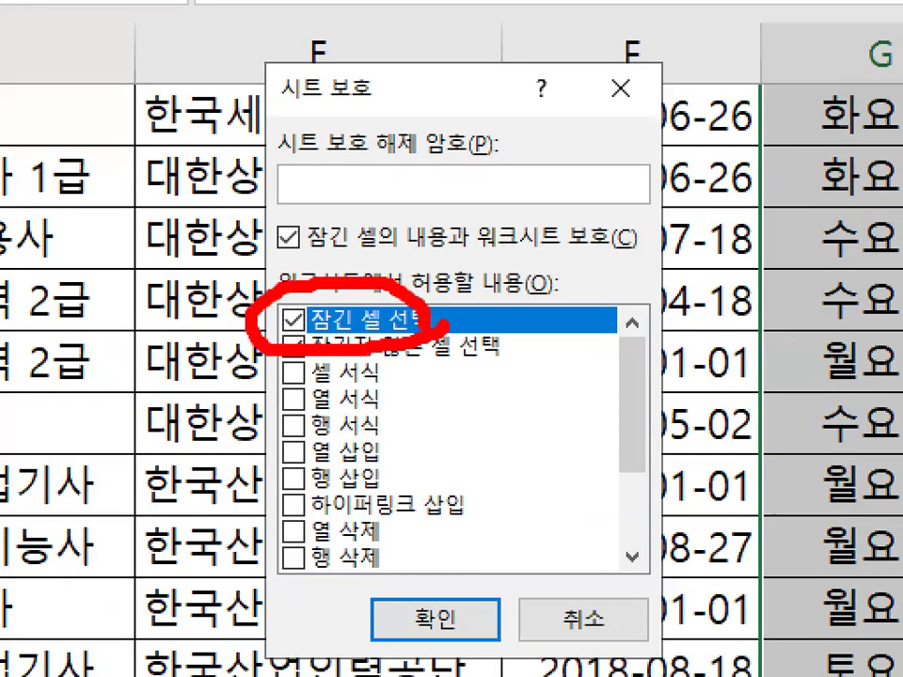
key(Escape)
click(294, 321)
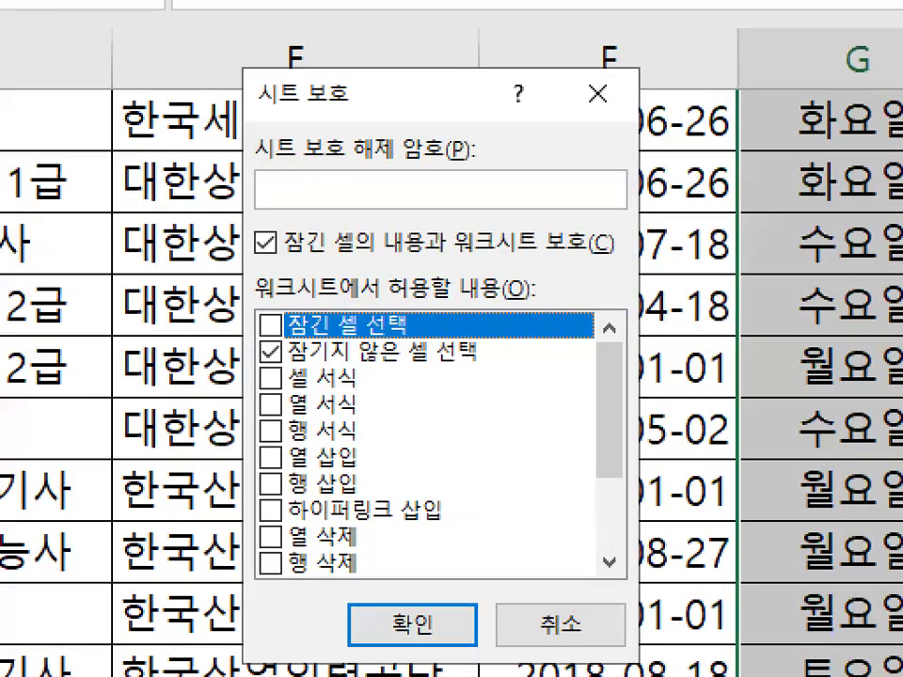
mouse_move(299, 327)
mouse_down()
mouse_move(247, 320)
mouse_move(282, 334)
mouse_up()
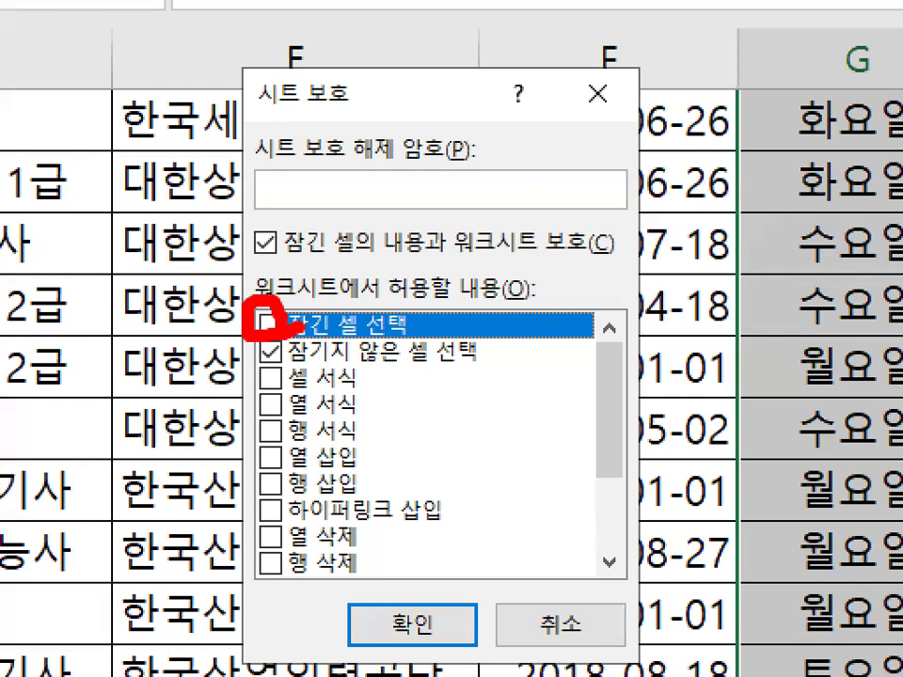
mouse_move(376, 315)
mouse_down()
mouse_move(363, 303)
mouse_move(437, 334)
mouse_up()
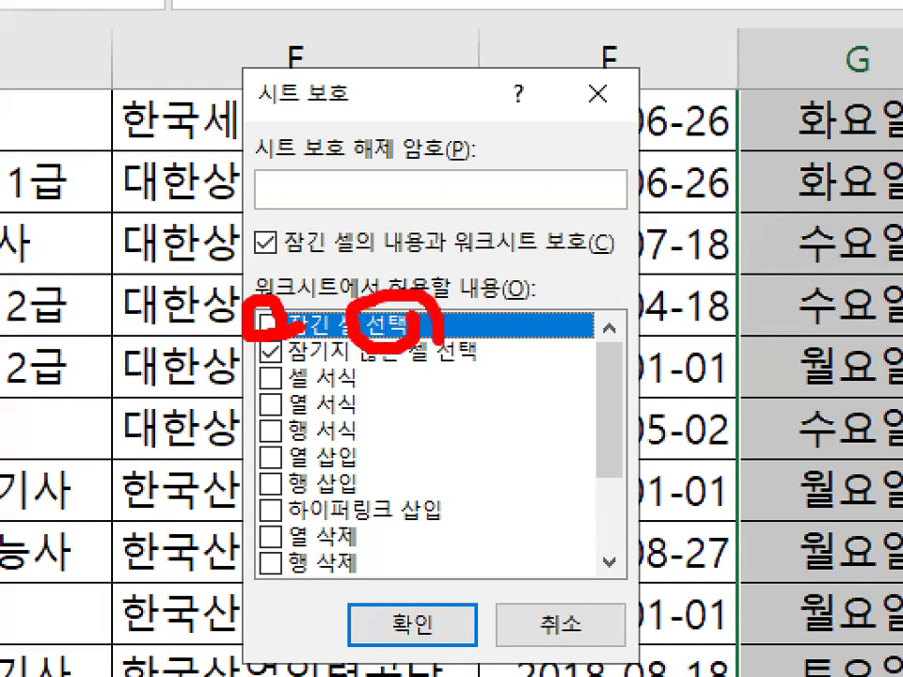
key(Escape)
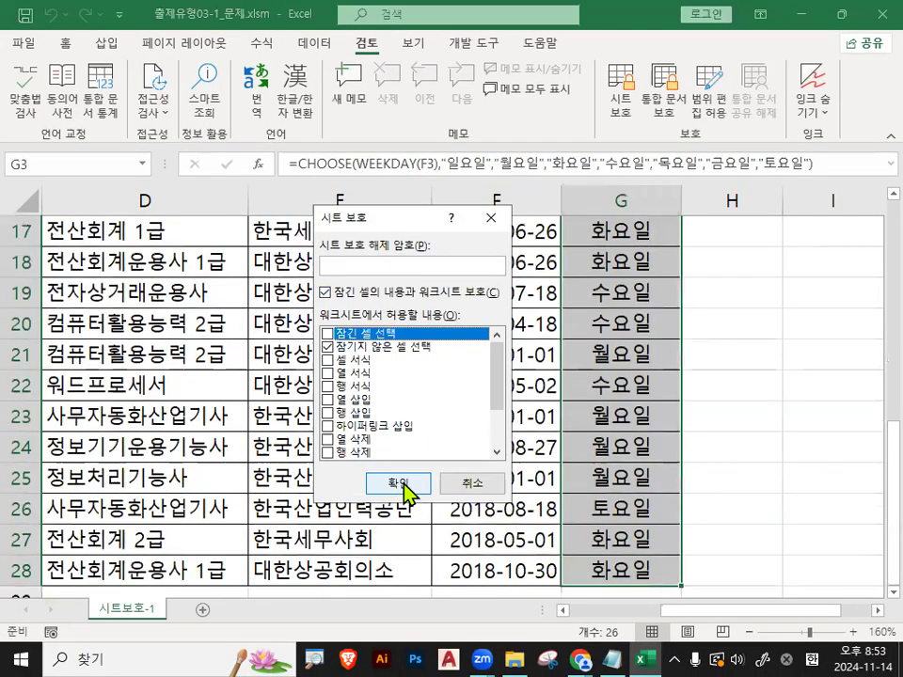
click(400, 484)
Test whether an empty cell beside the table in column H can be selected or edited under protection
scroll(594, 461, up, 2)
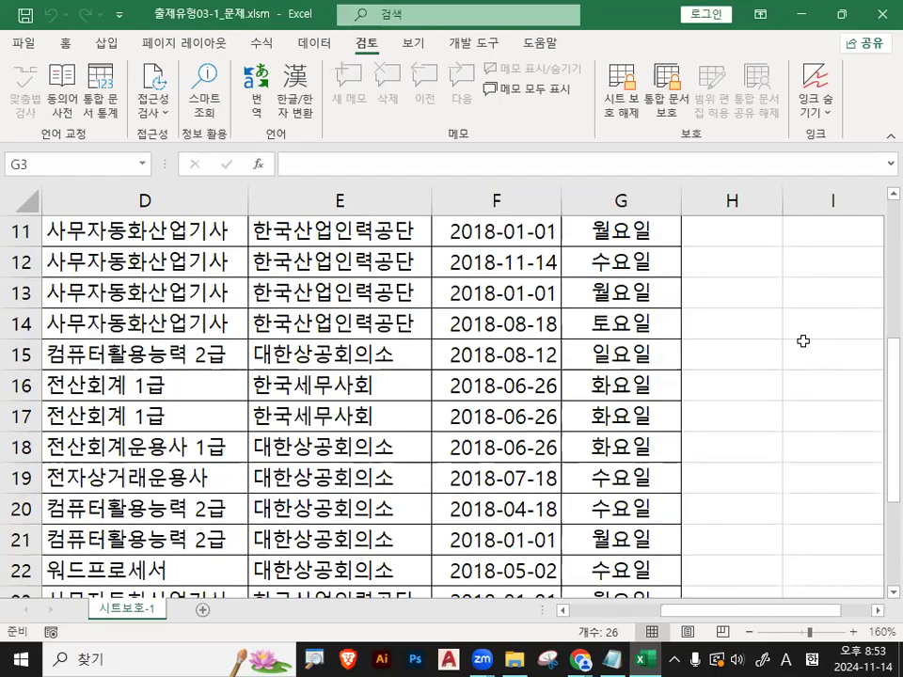
double_click(725, 300)
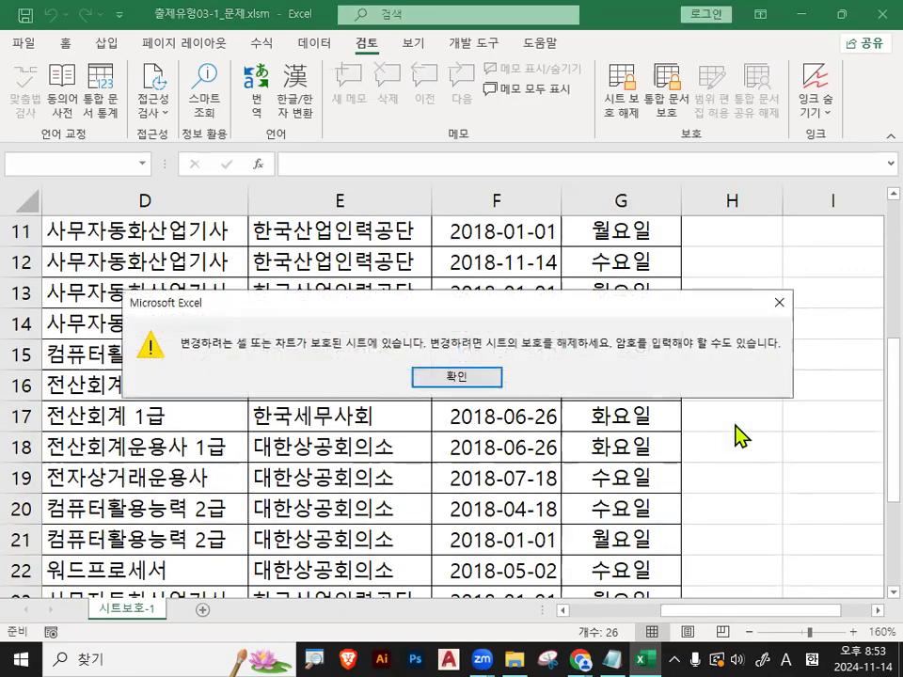
click(425, 374)
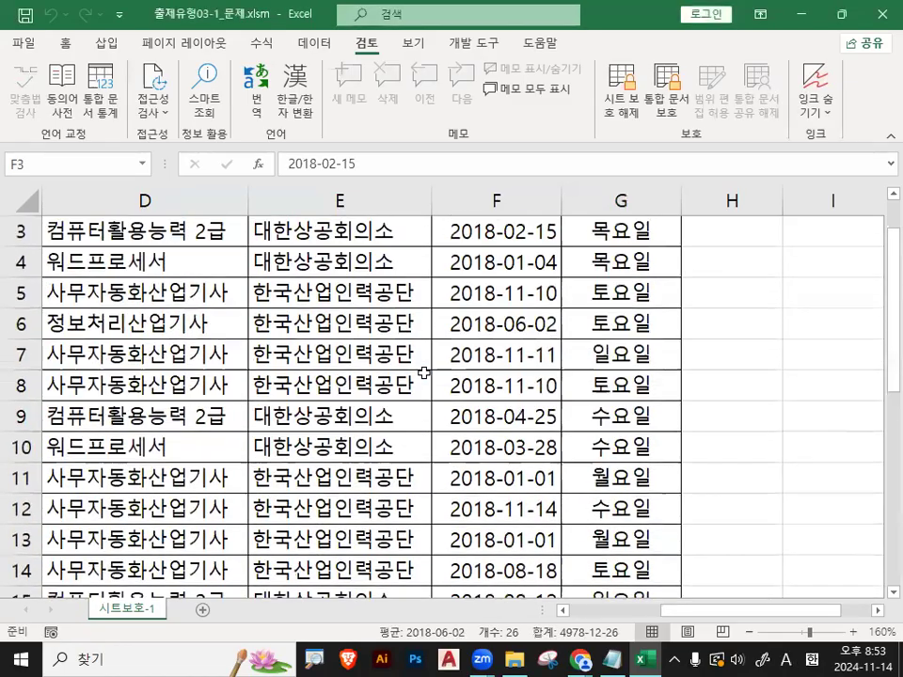
Remove the sheet protection and select the weekday formula cells G3:G28 again
click(624, 103)
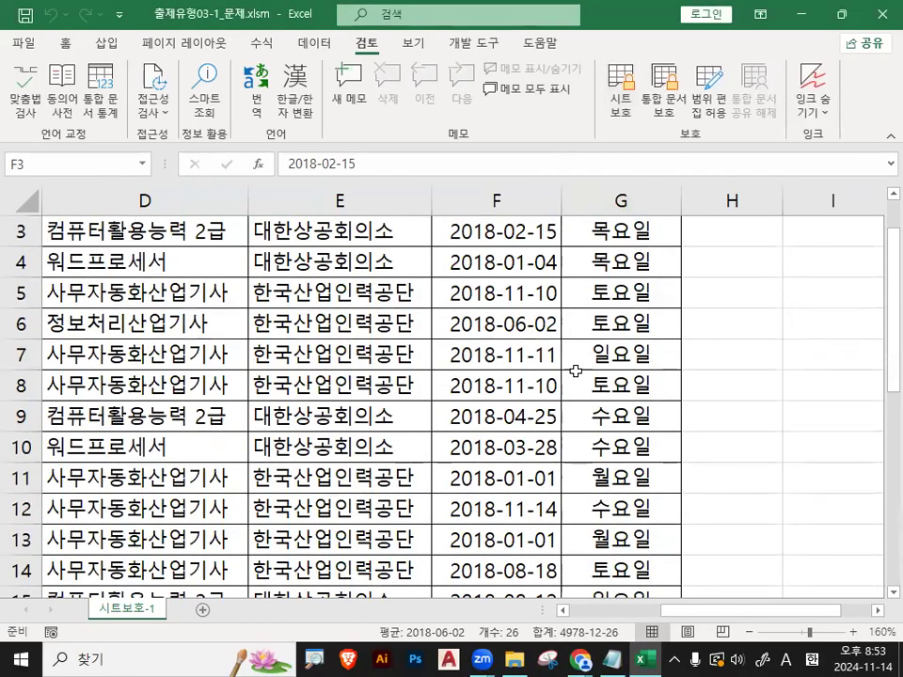
scroll(602, 338, up, 1)
click(621, 263)
click(640, 293)
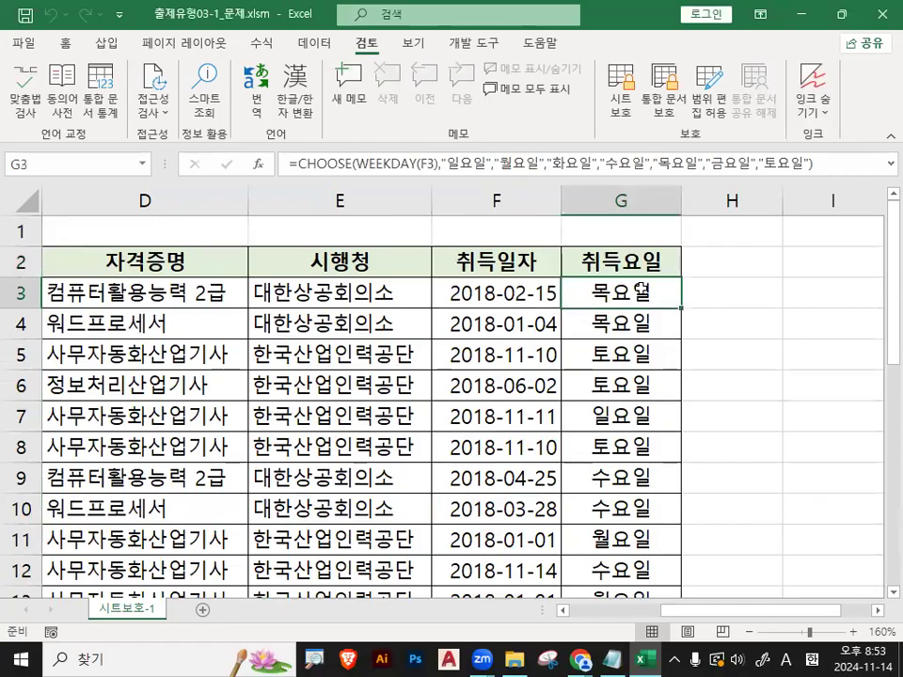
key(ctrl+shift+Down)
Protect the sheet without a password, allowing both 잠긴 셀 선택 and 잠기지 않은 셀 선택
click(620, 102)
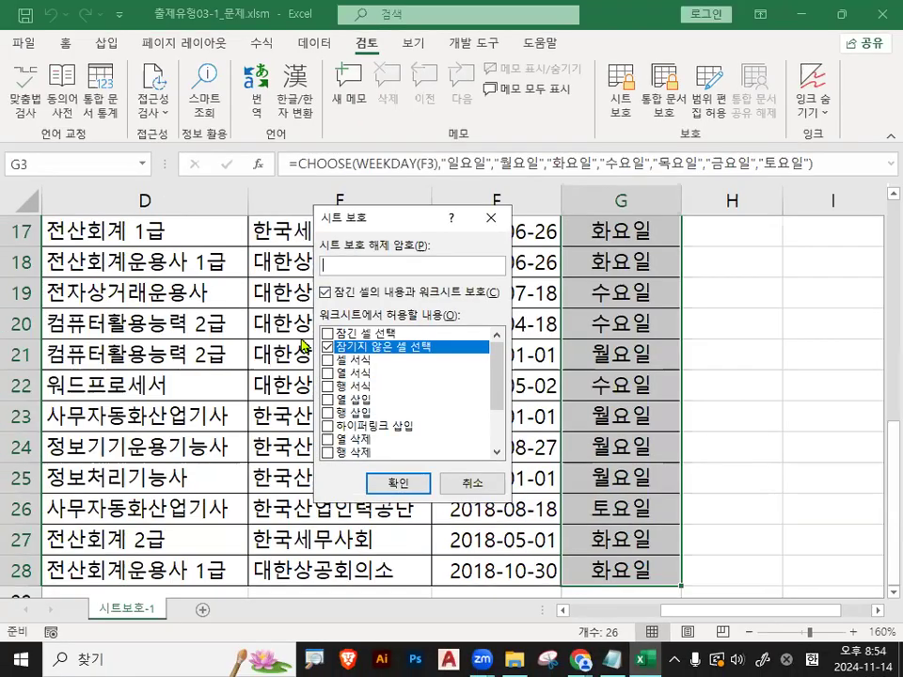
click(246, 307)
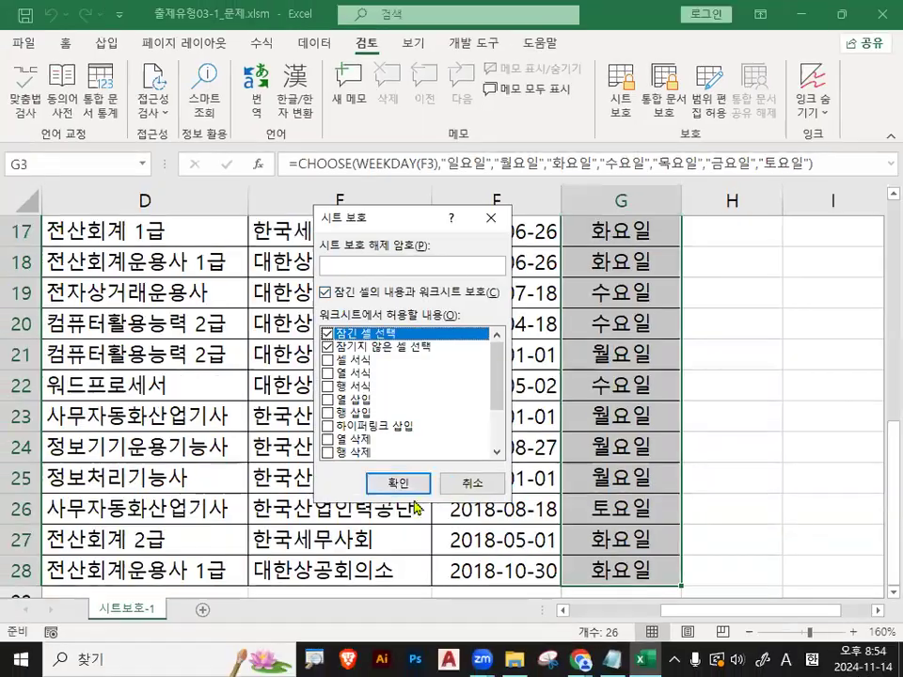
click(400, 482)
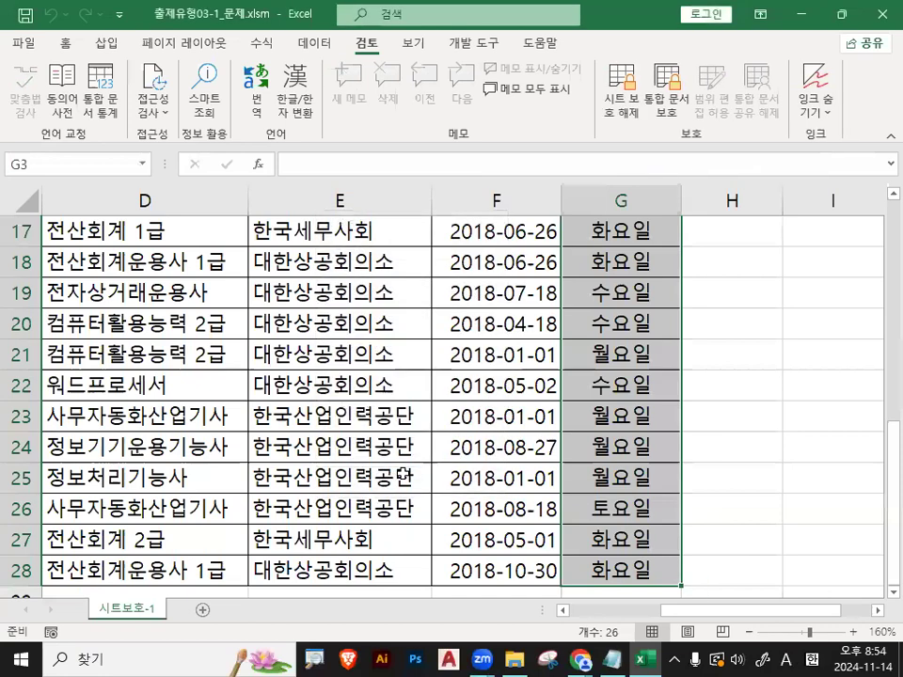
Select the weekday cells G20, G12 and G3 to check whether the formula bar shows their formulas
click(659, 331)
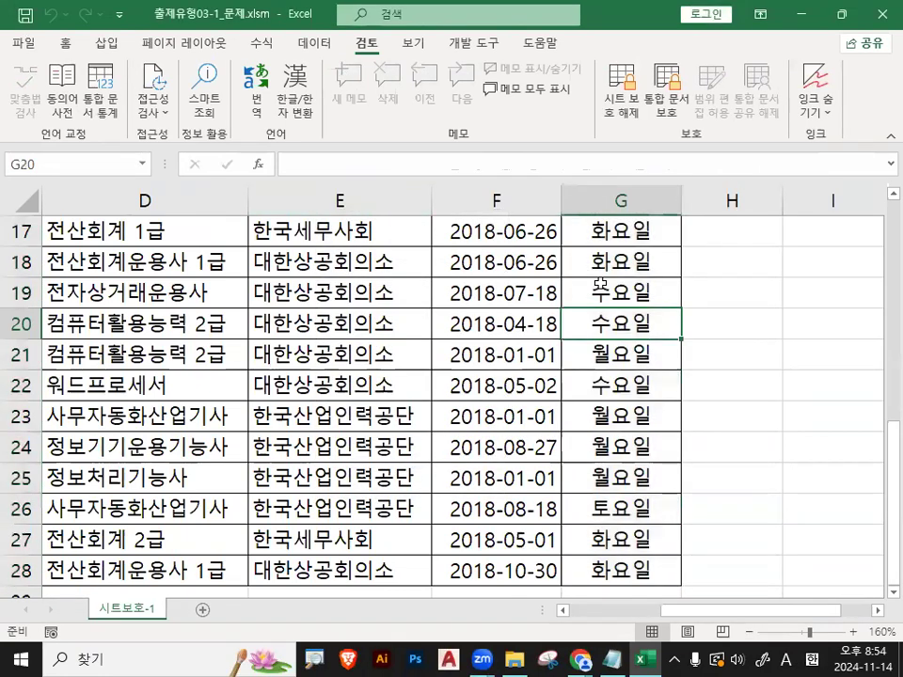
scroll(664, 341, up, 2)
click(629, 261)
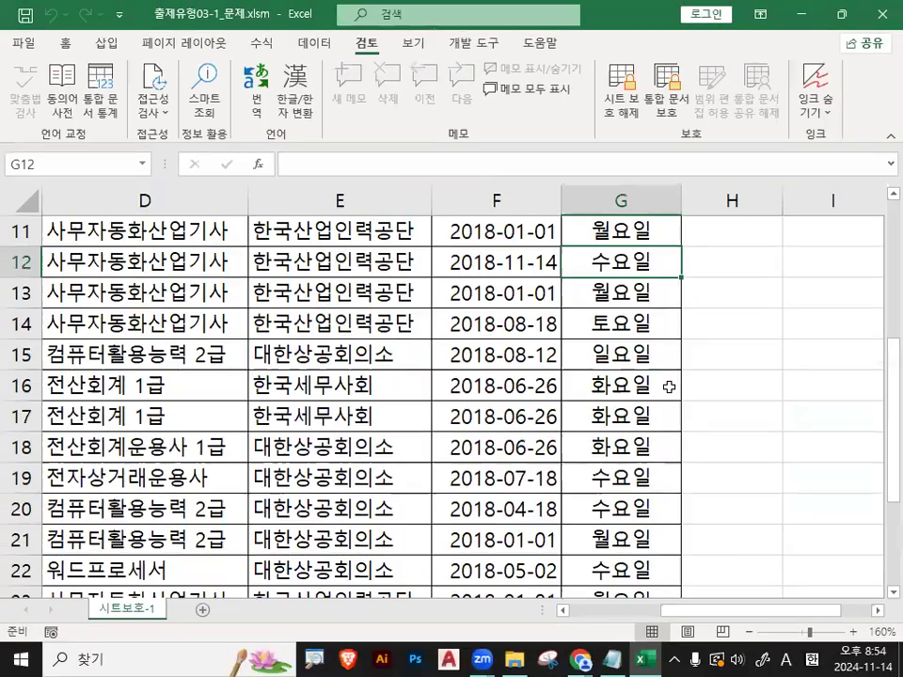
scroll(685, 328, up, 2)
scroll(689, 376, up, 2)
click(640, 303)
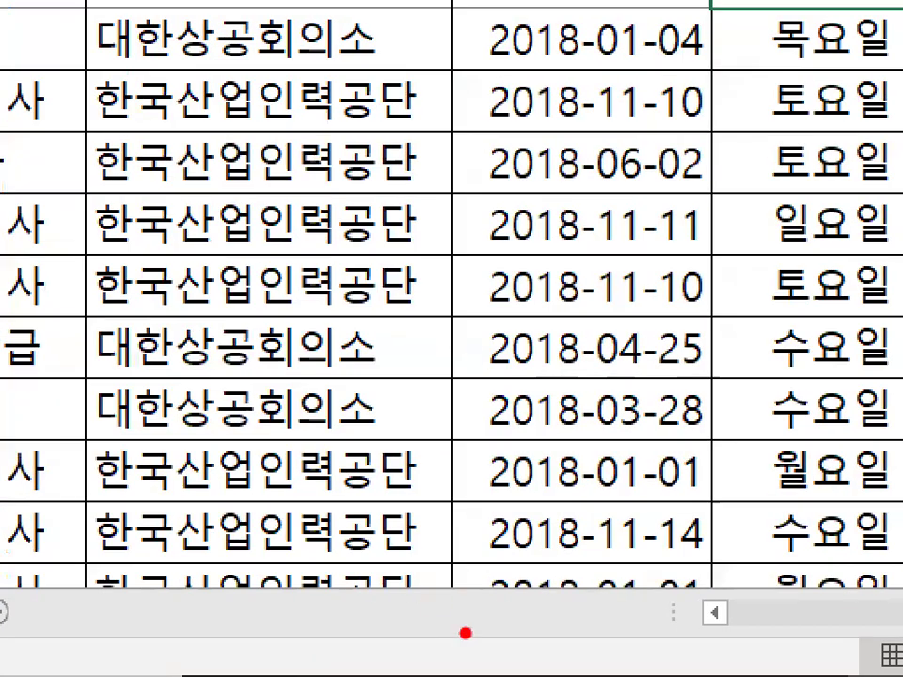
mouse_move(465, 633)
mouse_down()
mouse_move(323, 230)
mouse_move(288, 333)
mouse_move(418, 285)
mouse_up()
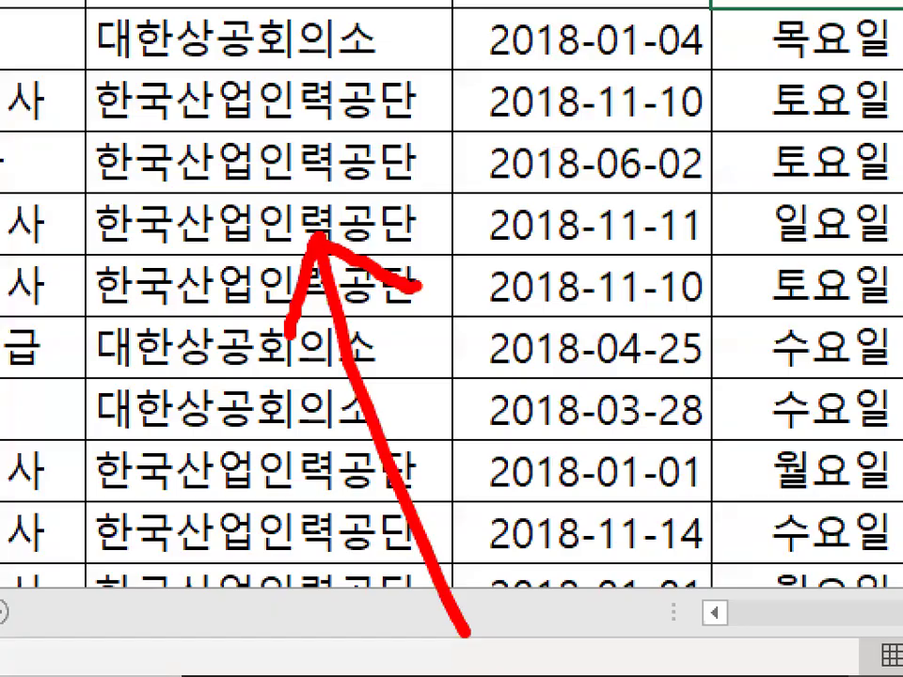
key(Escape)
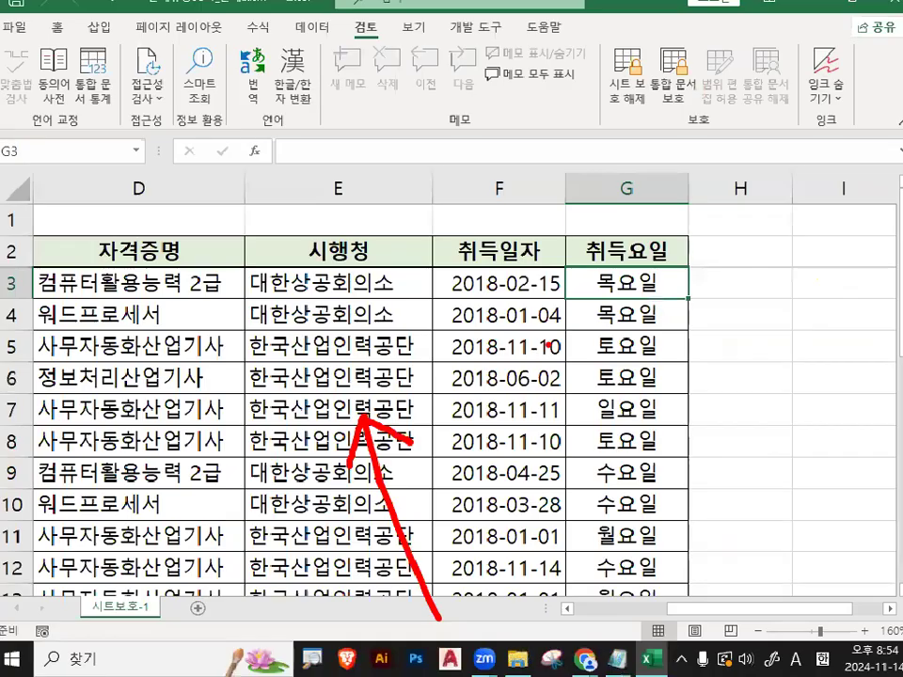
Add a new blank worksheet to the workbook and return to the 시트보호-1 sheet
click(203, 610)
drag(199, 630, 223, 605)
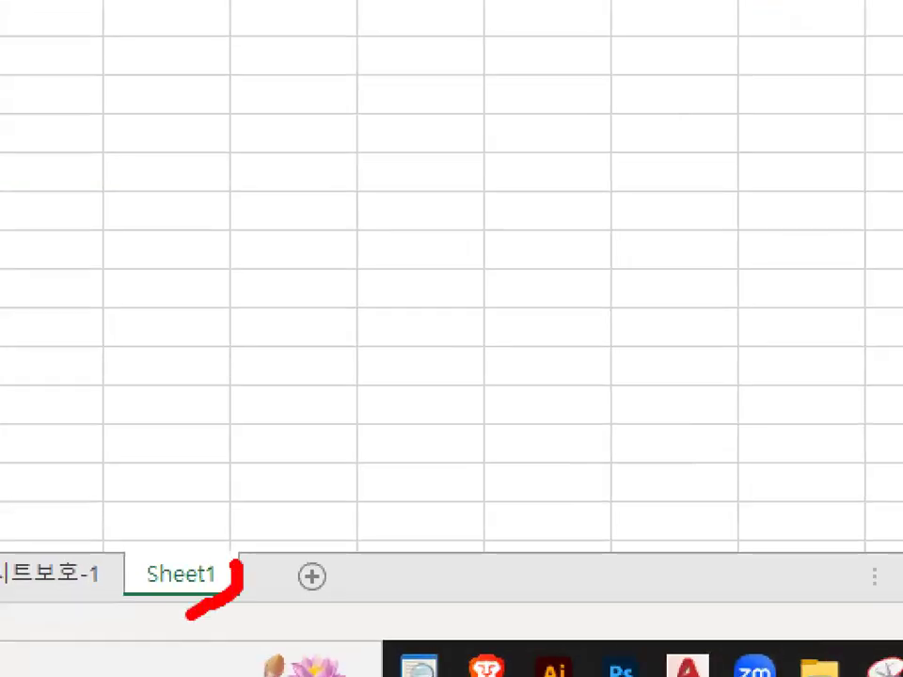
drag(240, 564, 250, 578)
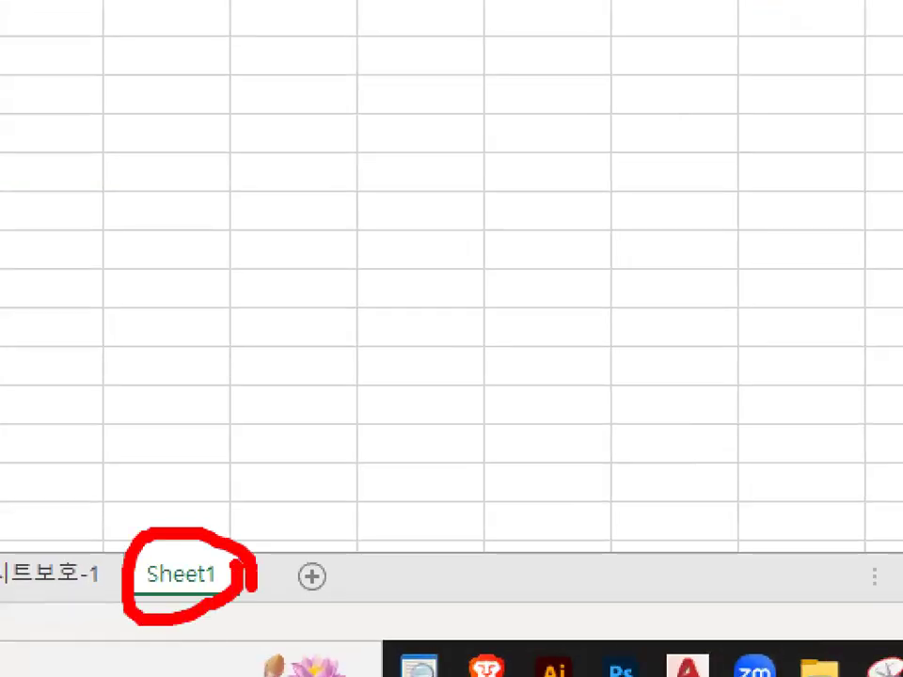
drag(252, 466, 179, 560)
drag(174, 508, 177, 560)
drag(177, 560, 215, 553)
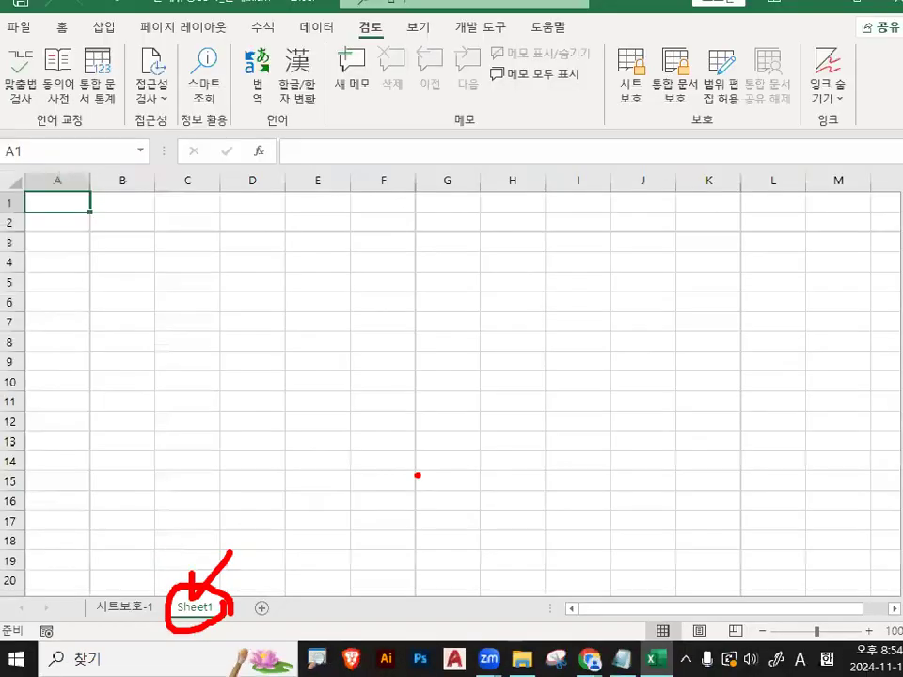
key(Escape)
click(102, 576)
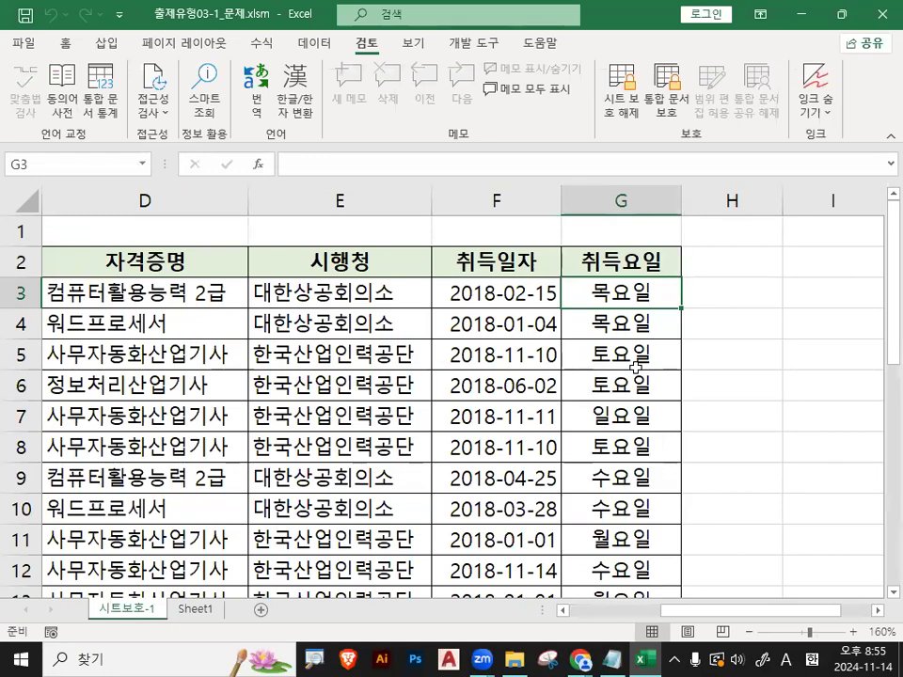
key(ctrl+1)
click(359, 179)
drag(406, 151, 412, 155)
key(Escape)
Try to edit the weekday formula in G4 under protection, and select F4 and E3 to compare their formula bar display
click(631, 359)
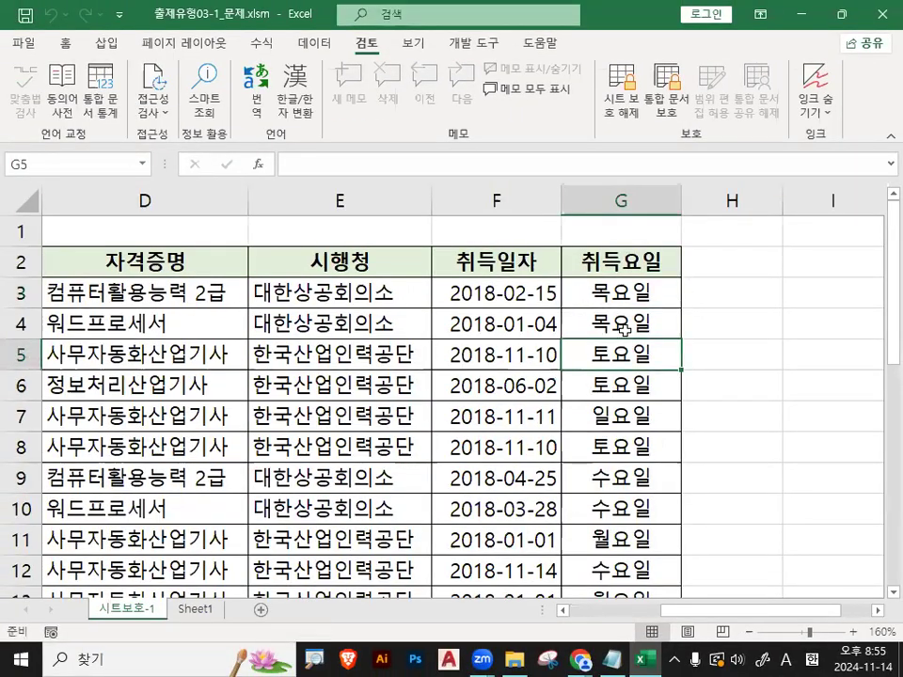
click(625, 329)
double_click(622, 327)
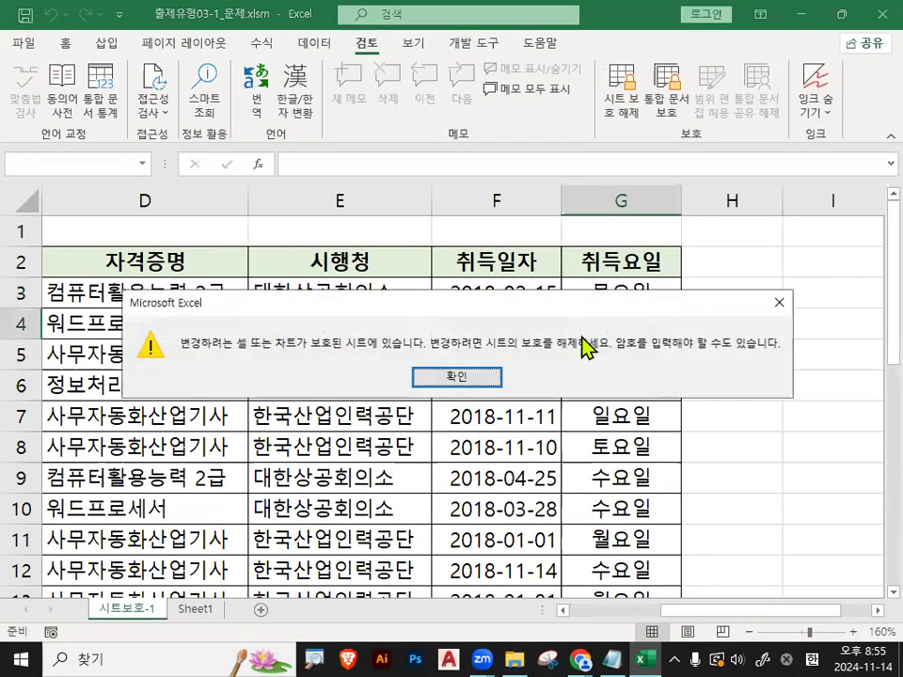
key(ctrl+1)
drag(822, 353, 870, 538)
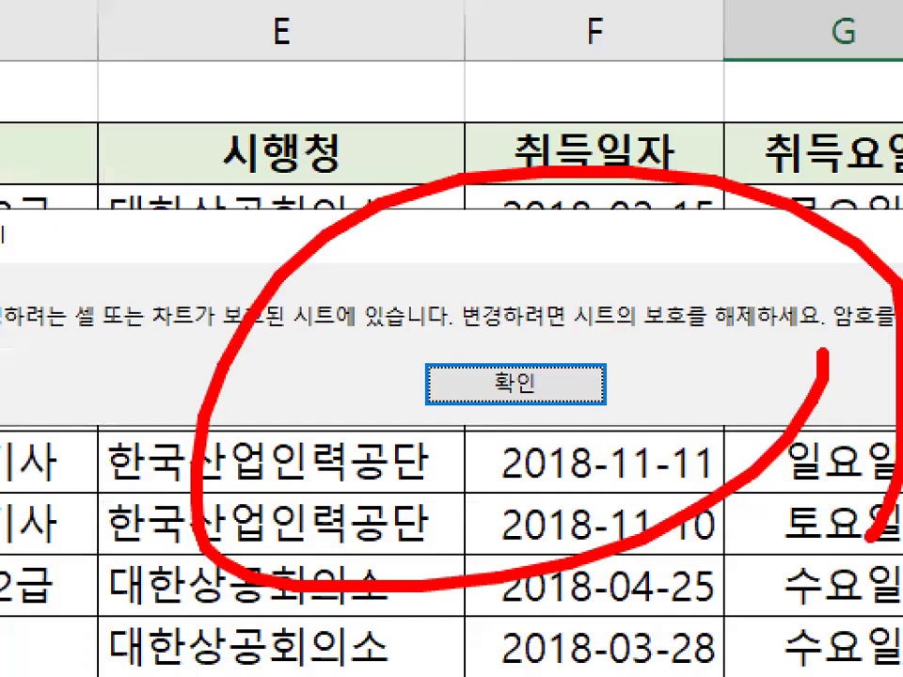
key(Escape)
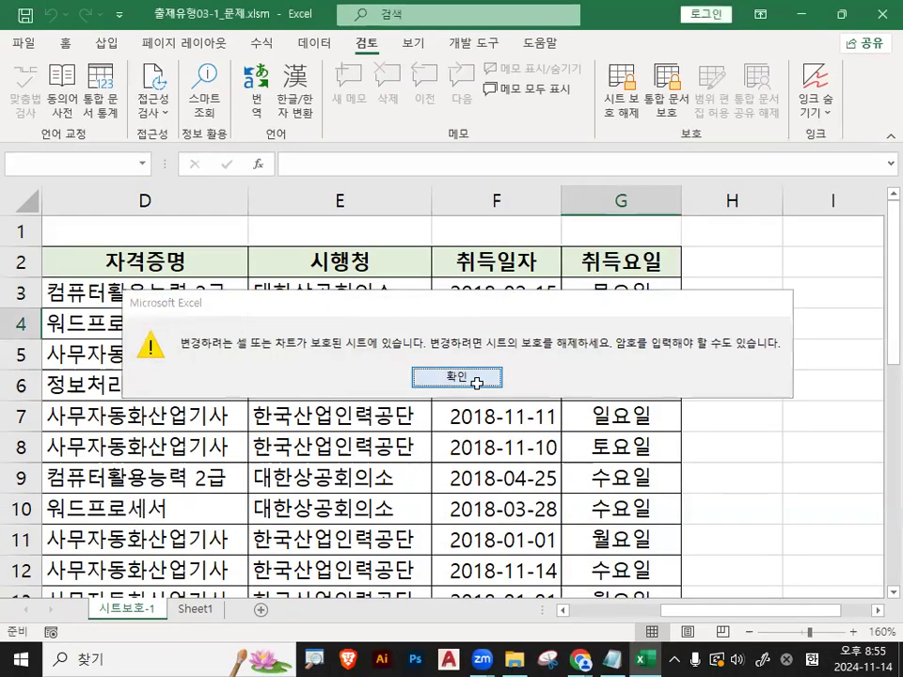
click(421, 377)
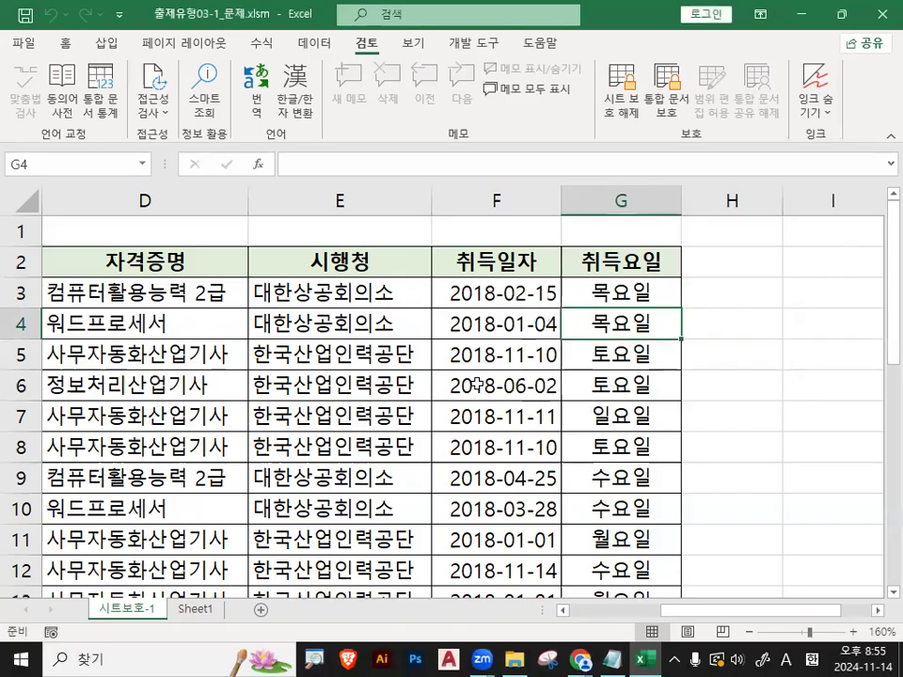
click(485, 332)
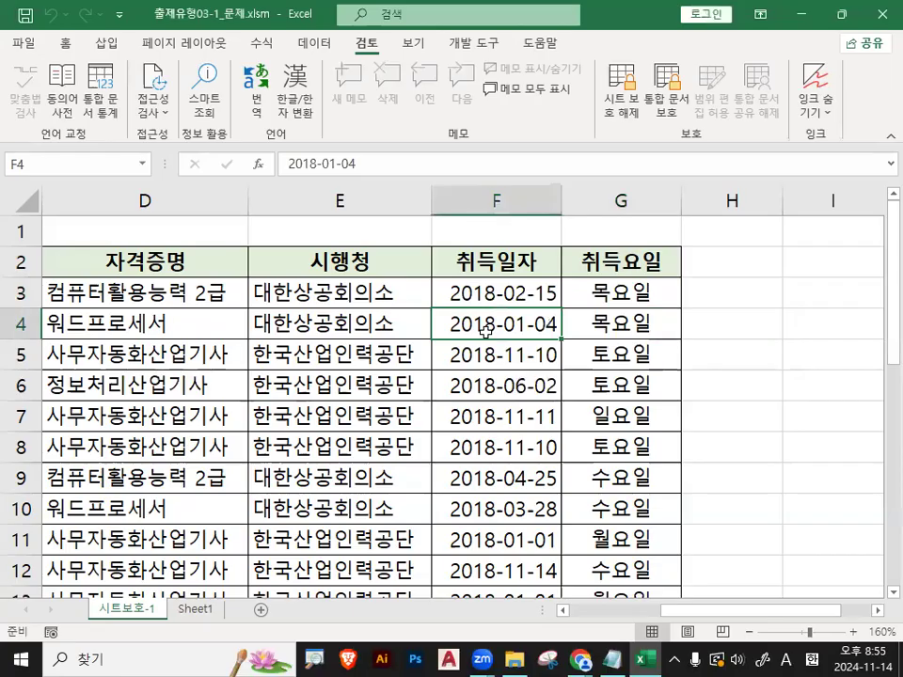
click(294, 281)
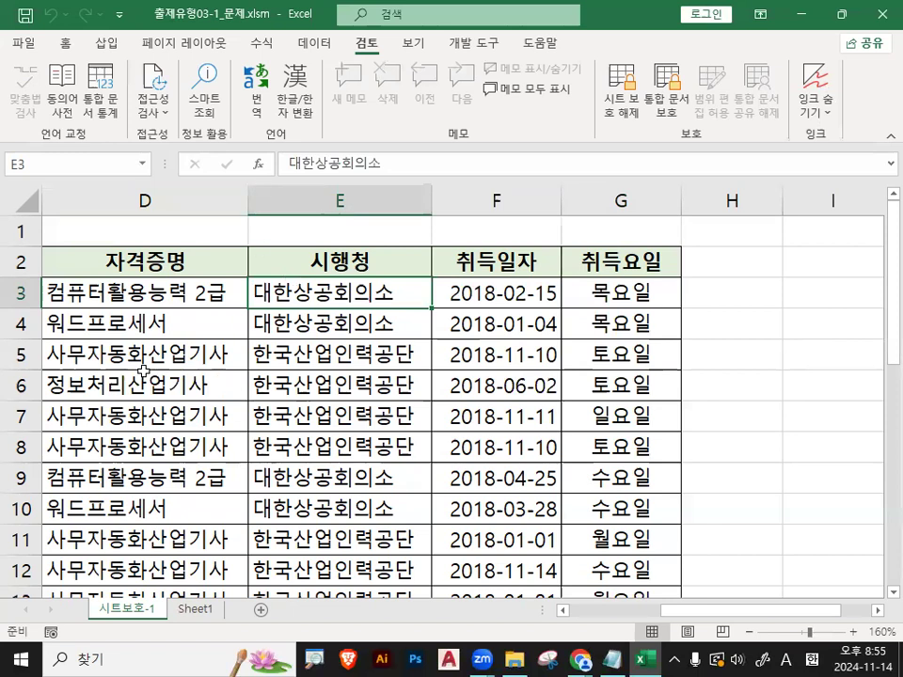
Switch to the class notes in Notepad and review the steps on specifying the range, locking cells and hiding formulas
click(616, 659)
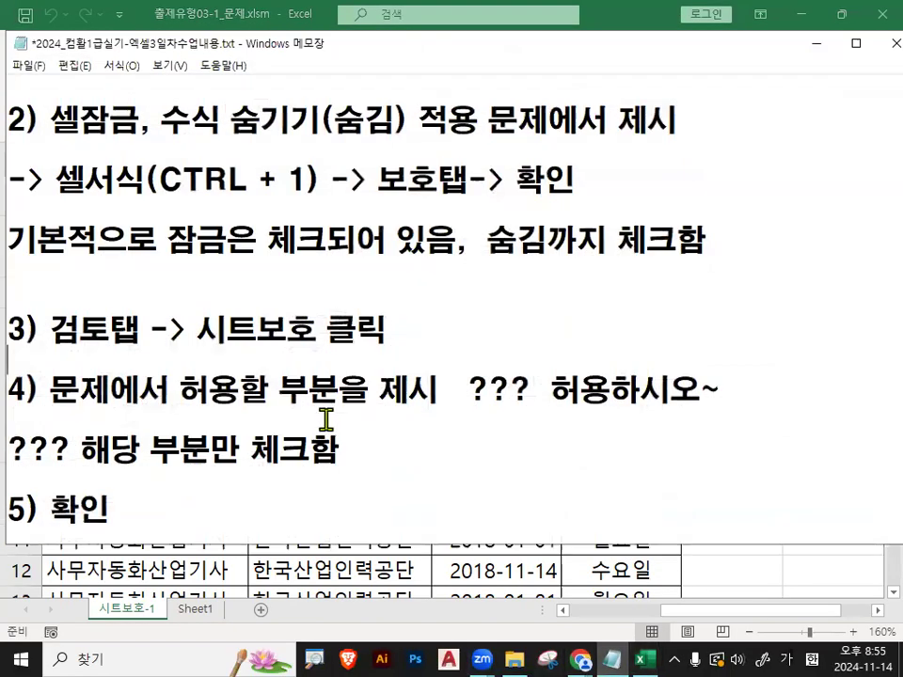
scroll(111, 155, up, 1)
drag(50, 240, 499, 247)
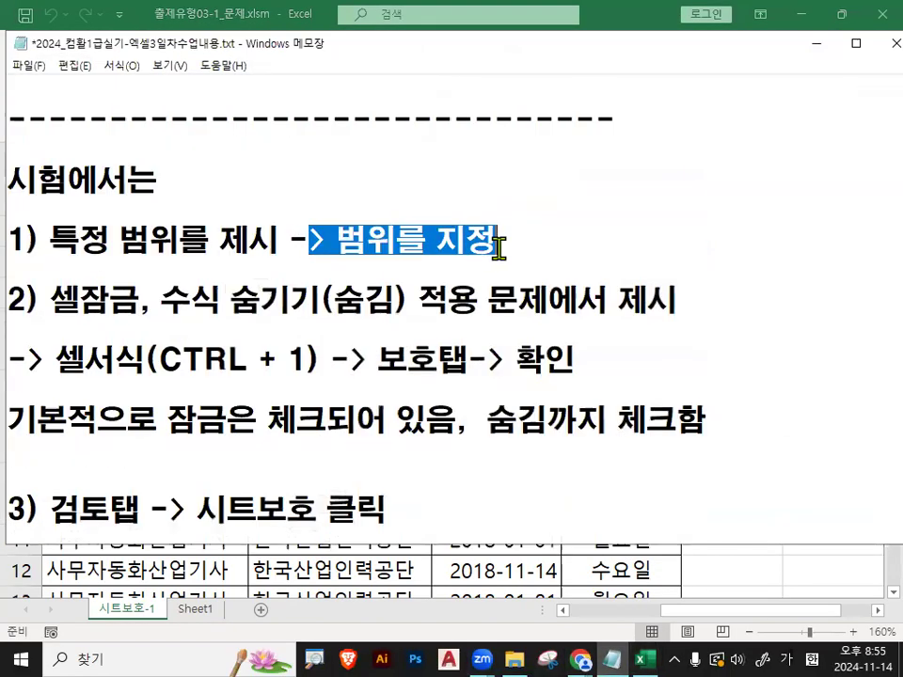
drag(49, 299, 220, 307)
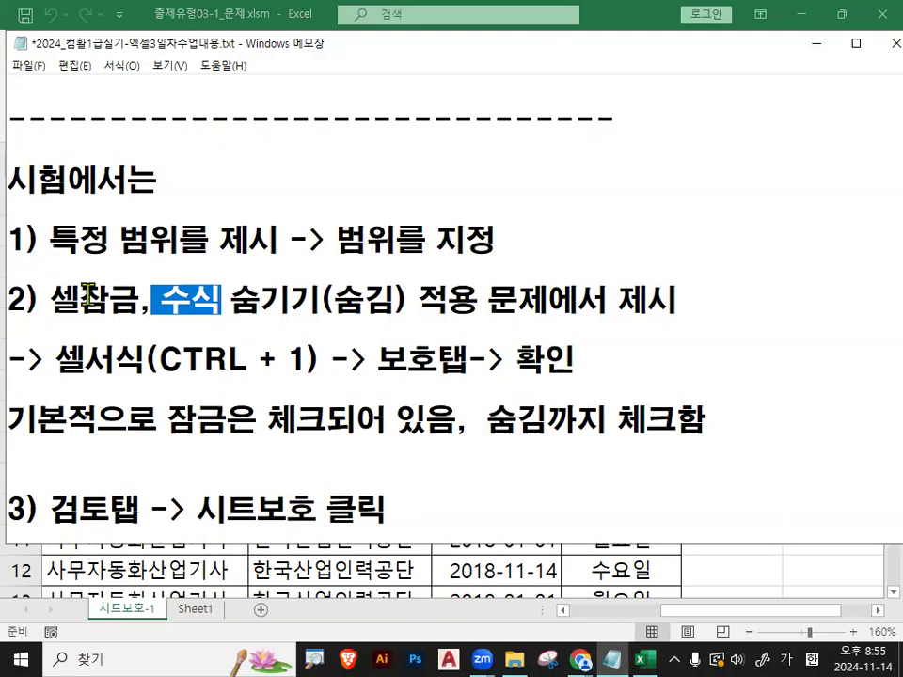
drag(55, 296, 111, 300)
drag(215, 300, 411, 300)
click(411, 305)
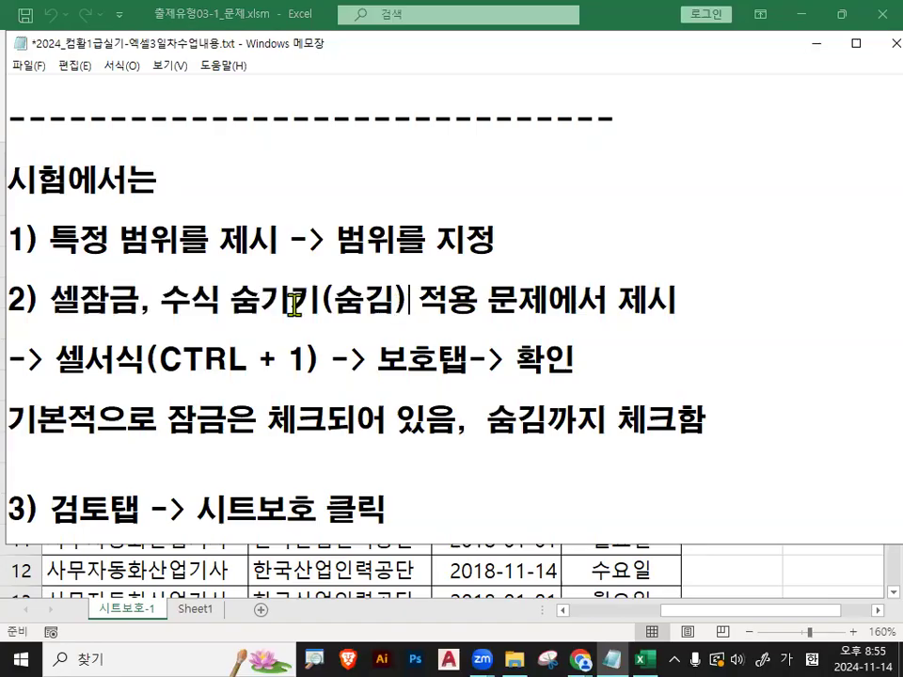
drag(51, 299, 241, 300)
drag(51, 301, 408, 303)
drag(163, 300, 412, 301)
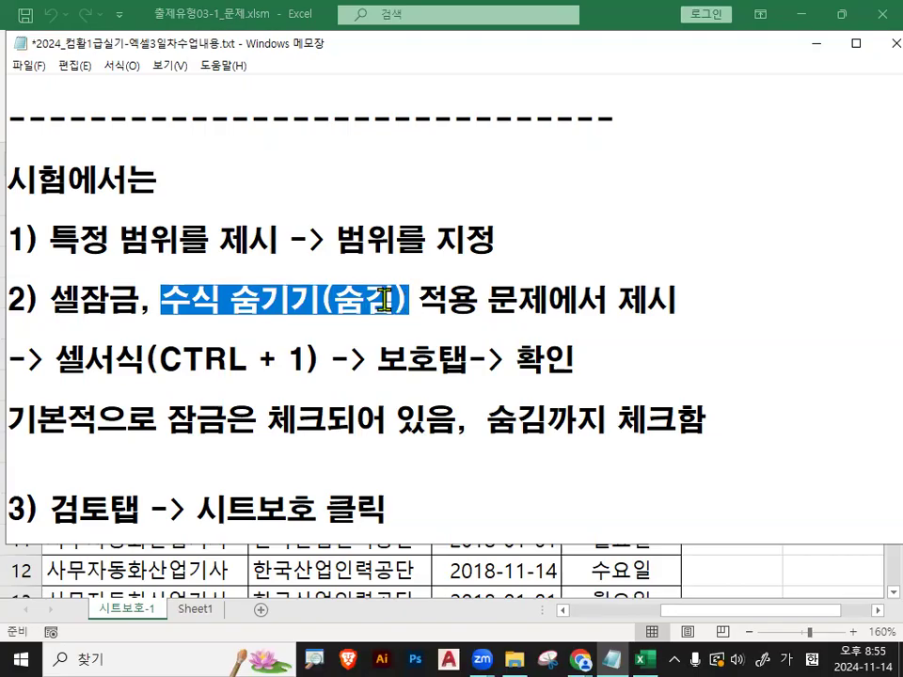
Review the remaining exam steps in the notes: hiding formulas, protecting the sheet, and checking only the permissions the question allows
drag(174, 299, 395, 303)
scroll(85, 331, down, 1)
drag(49, 419, 346, 419)
scroll(343, 418, down, 1)
drag(179, 389, 338, 388)
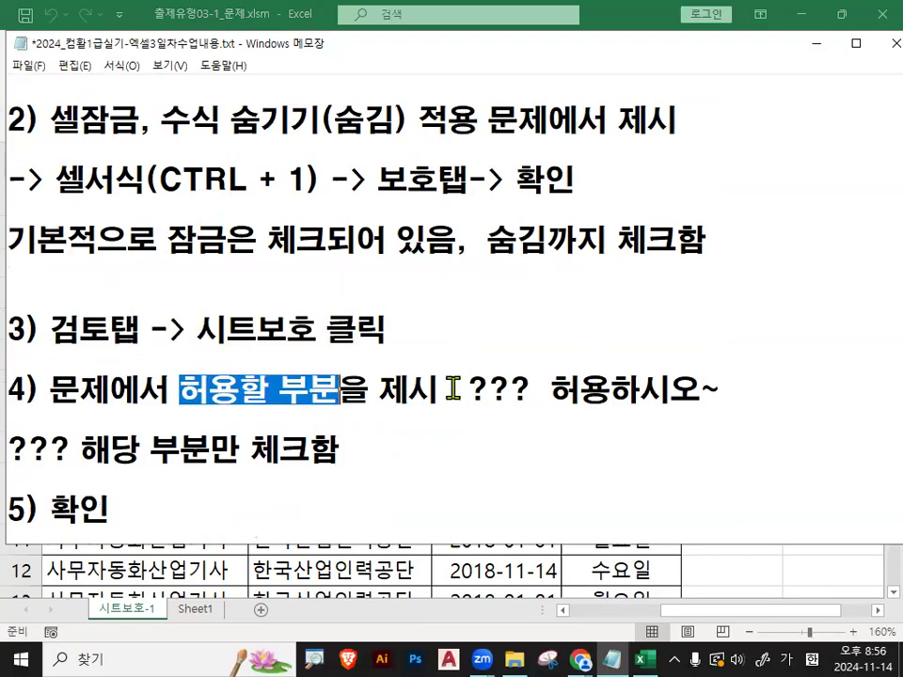
drag(458, 388, 732, 389)
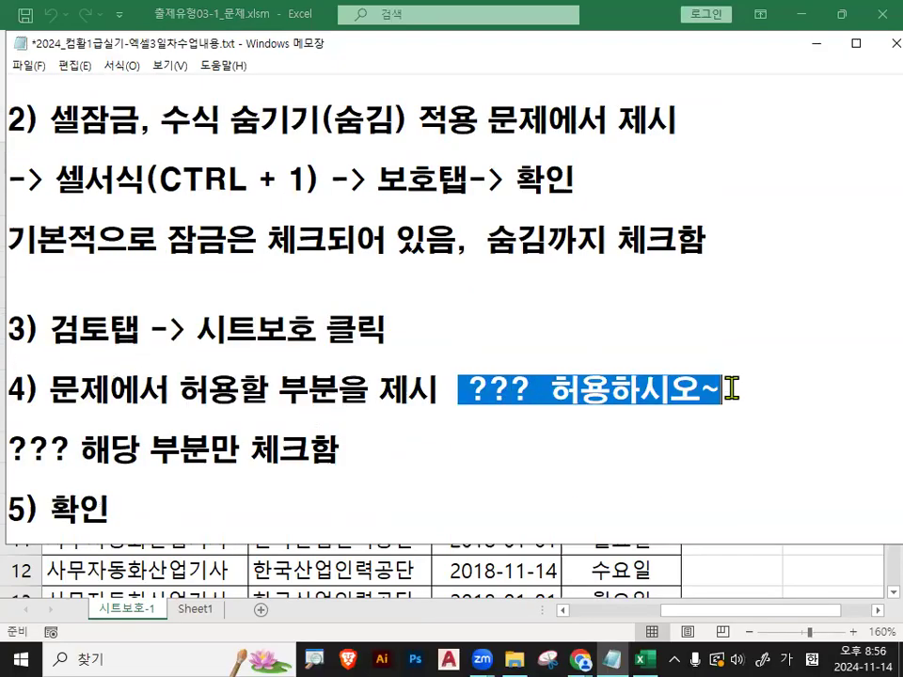
drag(38, 510, 107, 513)
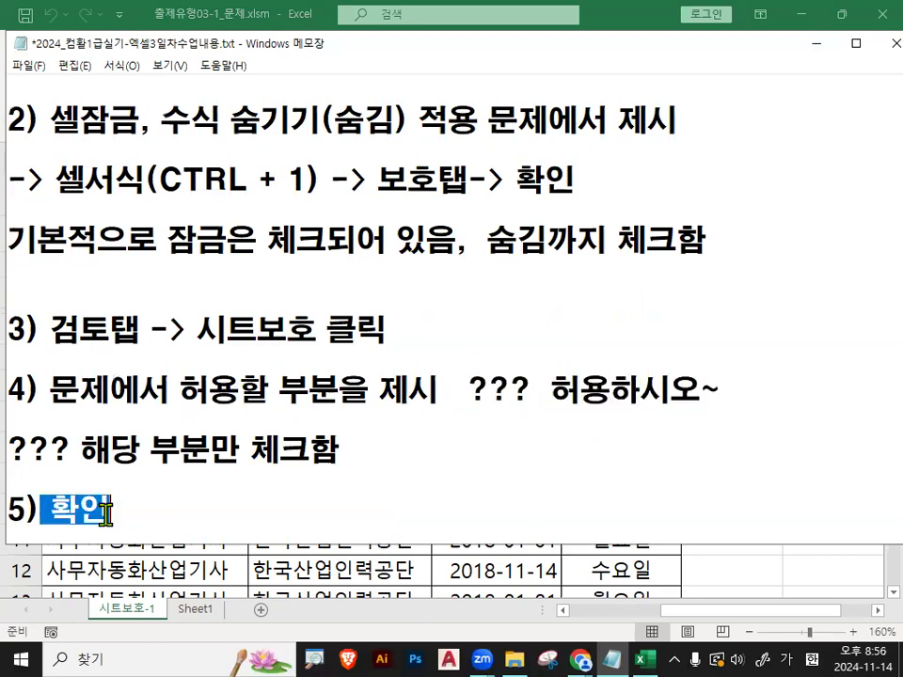
click(166, 314)
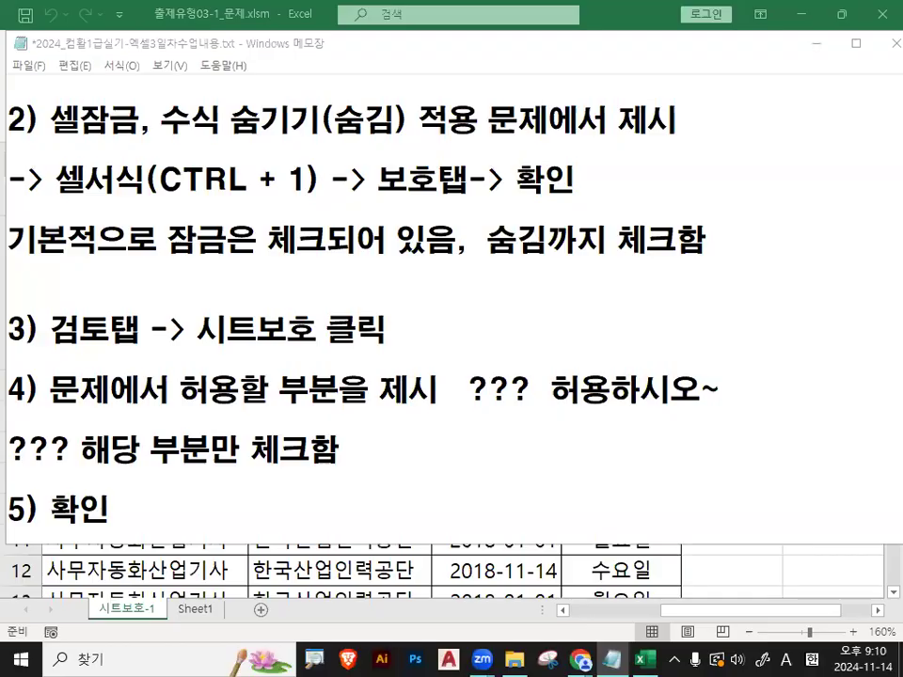
Find the 통합문서구조보호 section in the notes and review its entries on 구조 and 창
click(577, 416)
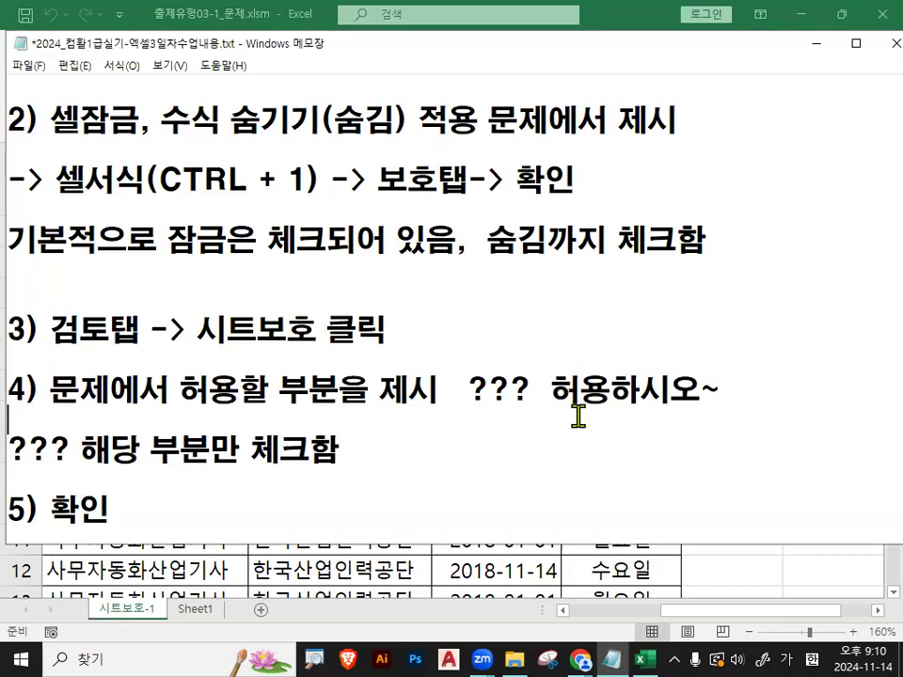
scroll(415, 448, down, 2)
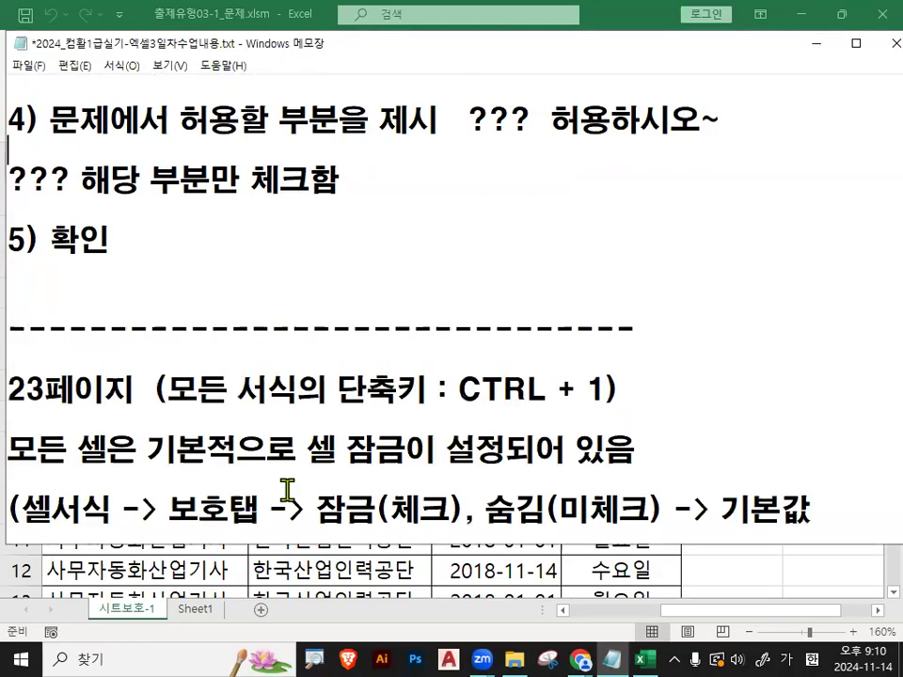
scroll(363, 475, down, 2)
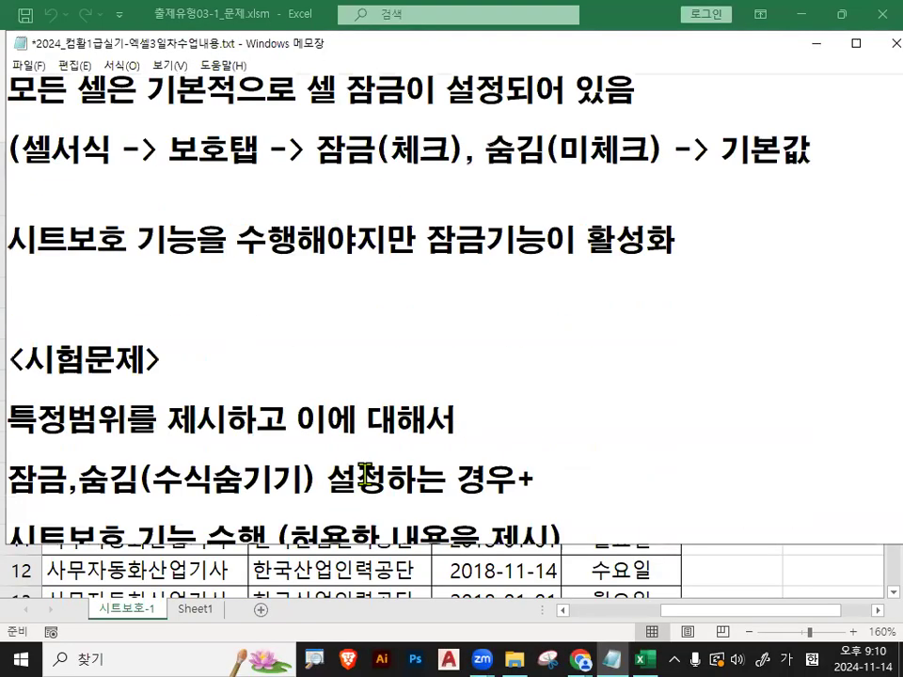
scroll(365, 474, down, 4)
drag(33, 329, 307, 348)
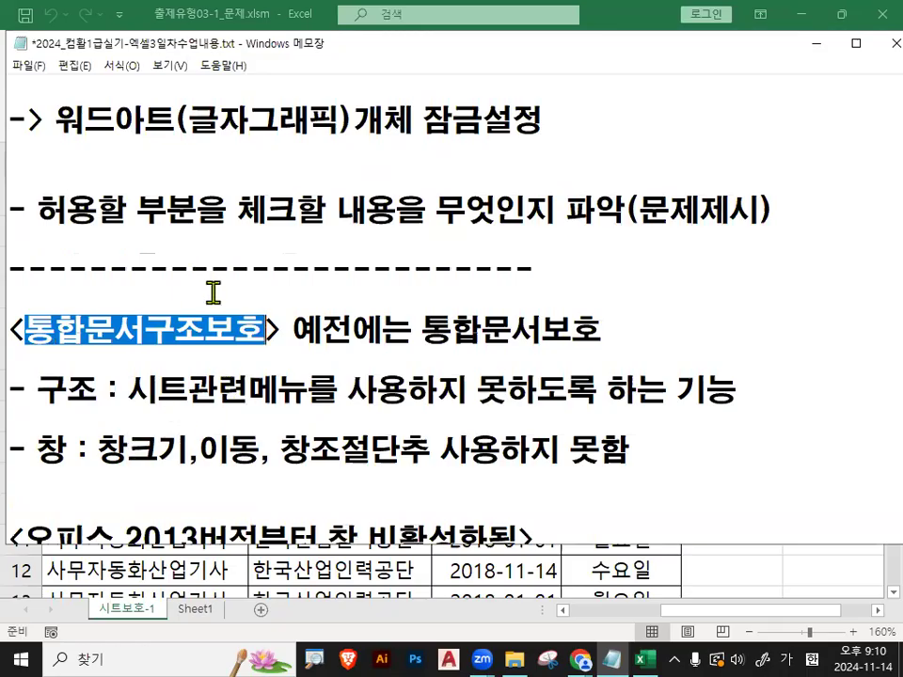
drag(147, 330, 244, 333)
drag(37, 388, 100, 389)
drag(38, 450, 62, 450)
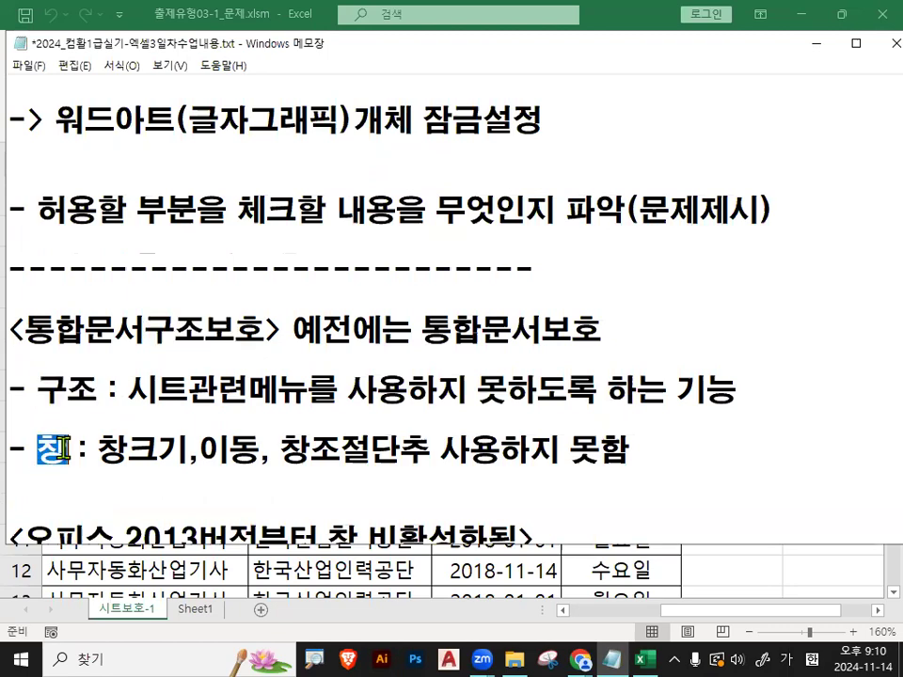
Return to the Excel workbook, examine the 구조 and 창 options for protecting the workbook, and close them without applying
click(804, 42)
click(704, 294)
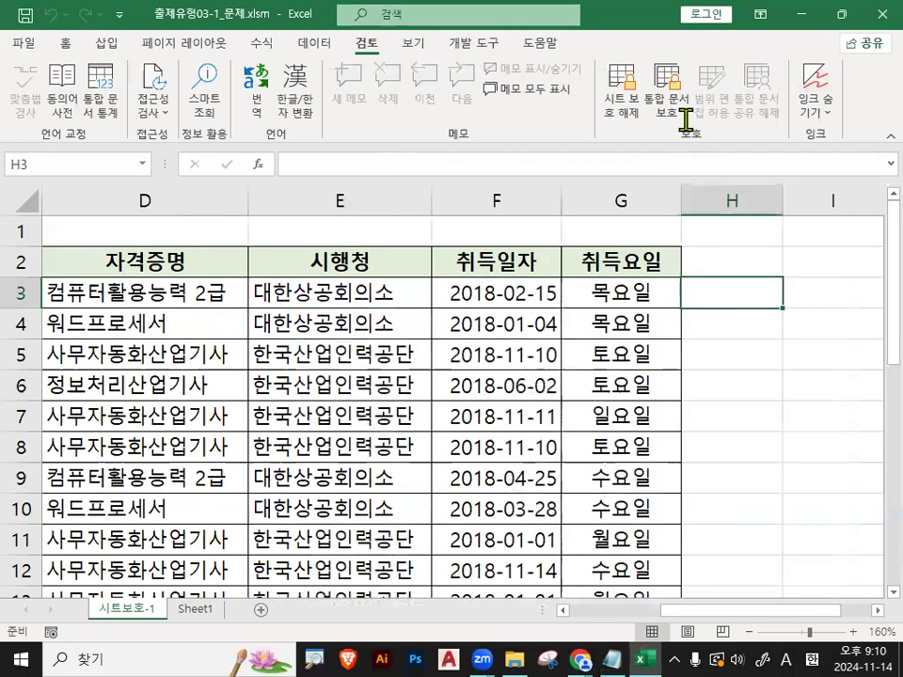
drag(684, 146, 743, 190)
mouse_move(725, 116)
mouse_down()
mouse_move(657, 146)
mouse_move(660, 37)
mouse_move(697, 112)
mouse_up()
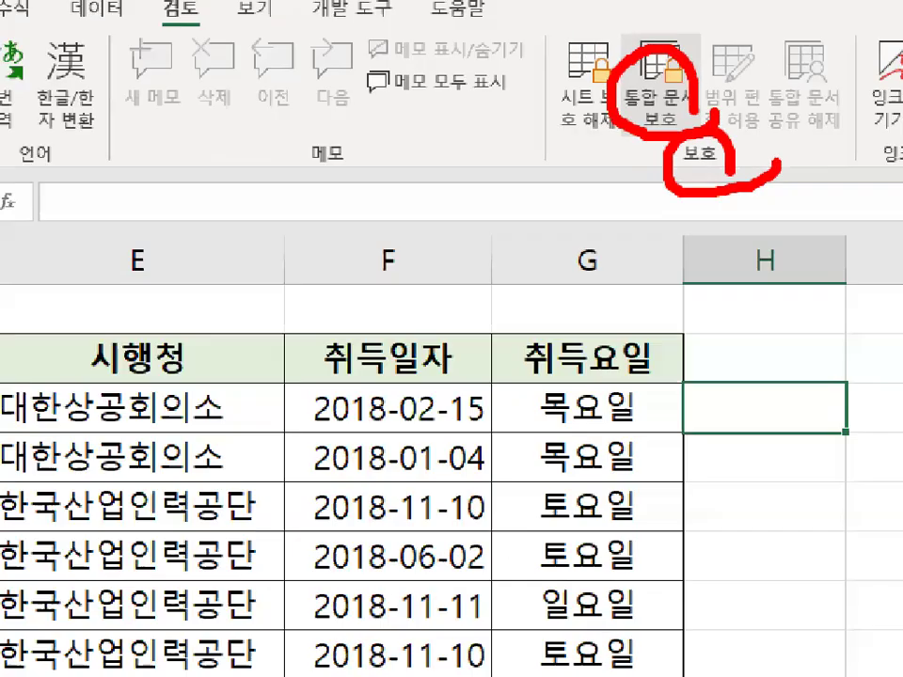
click(660, 119)
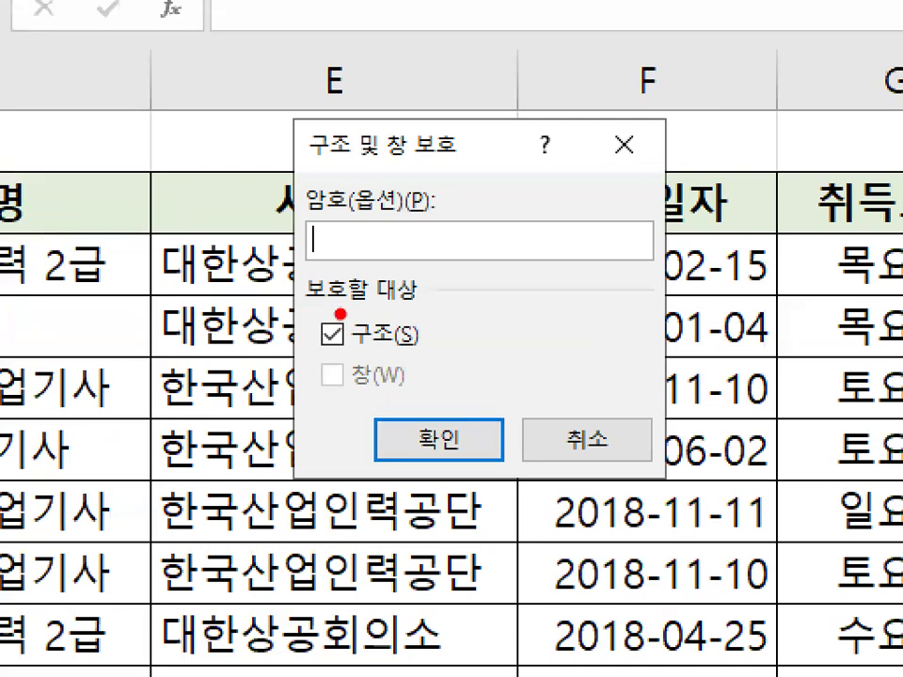
drag(329, 359, 333, 358)
drag(317, 307, 391, 305)
drag(323, 346, 414, 344)
mouse_move(339, 352)
mouse_down()
mouse_move(314, 340)
mouse_move(311, 309)
mouse_up()
drag(306, 396, 407, 397)
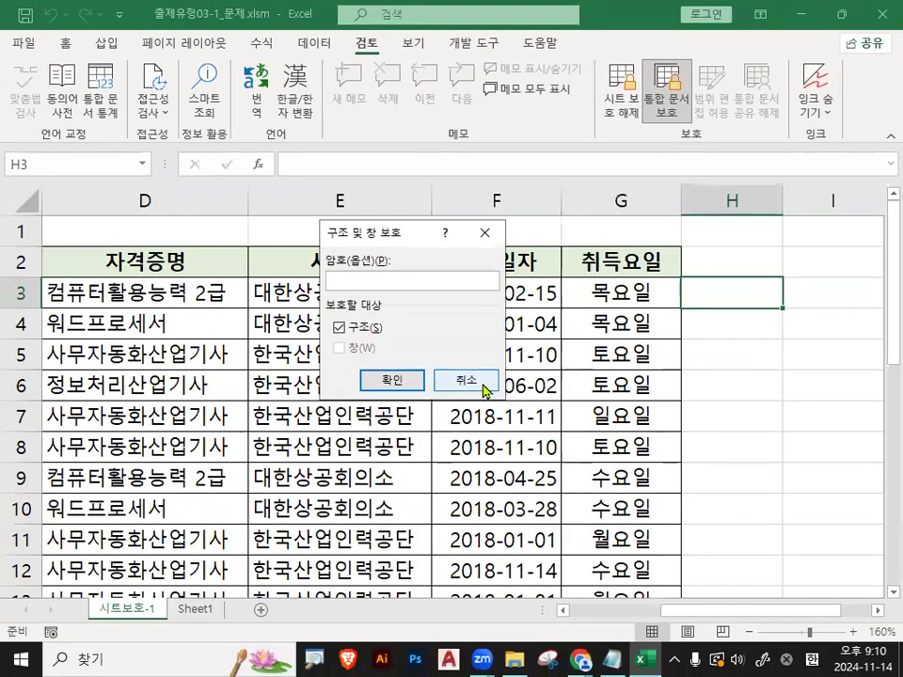
click(612, 438)
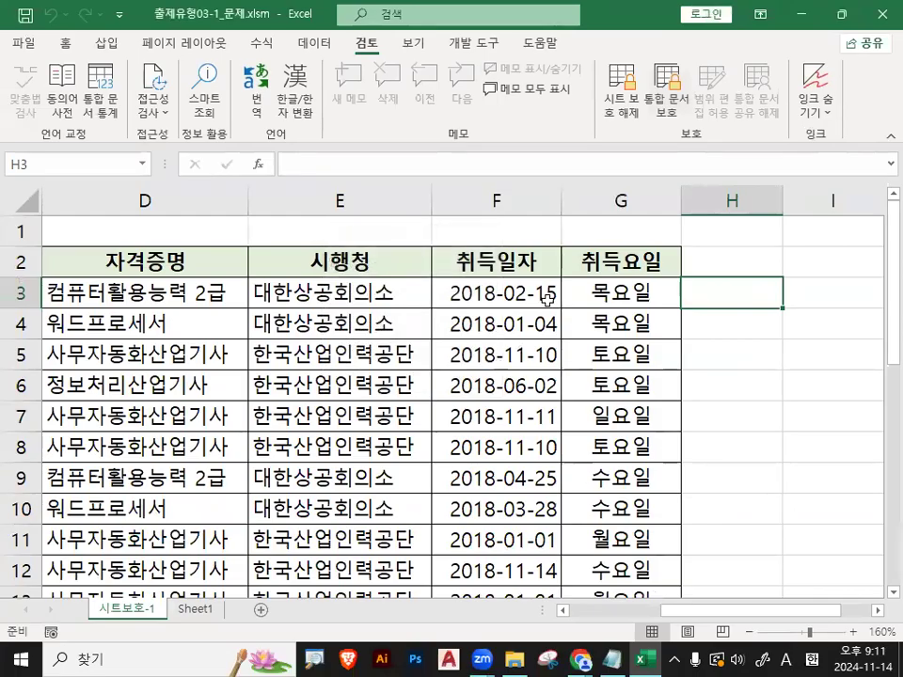
Restore the maximized workbook window to a smaller size, widen it and reposition it on the desktop
double_click(621, 28)
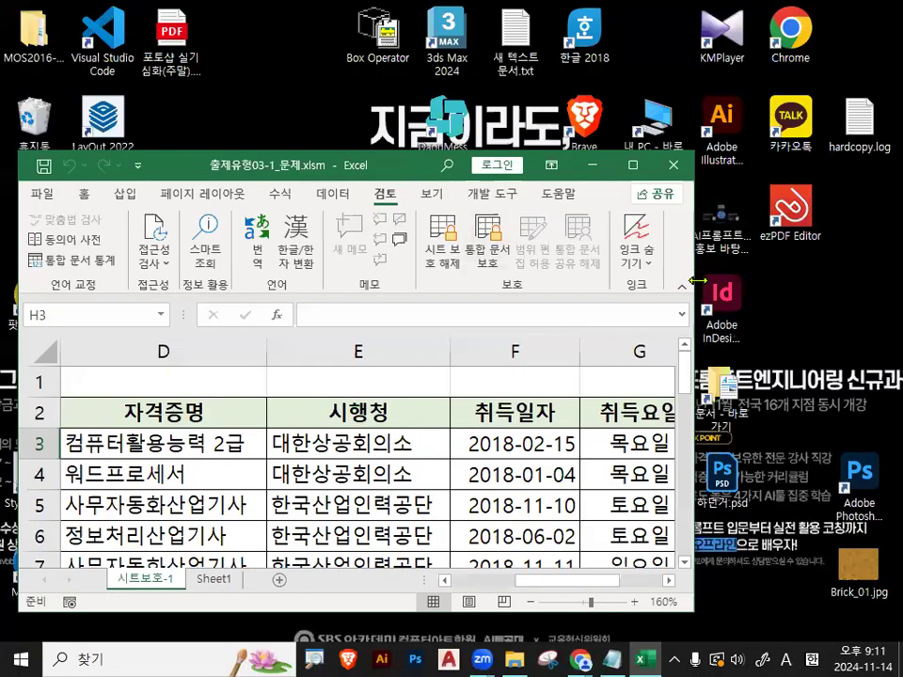
drag(698, 281, 898, 280)
mouse_move(616, 148)
mouse_down()
mouse_move(614, 105)
mouse_move(396, 196)
mouse_up()
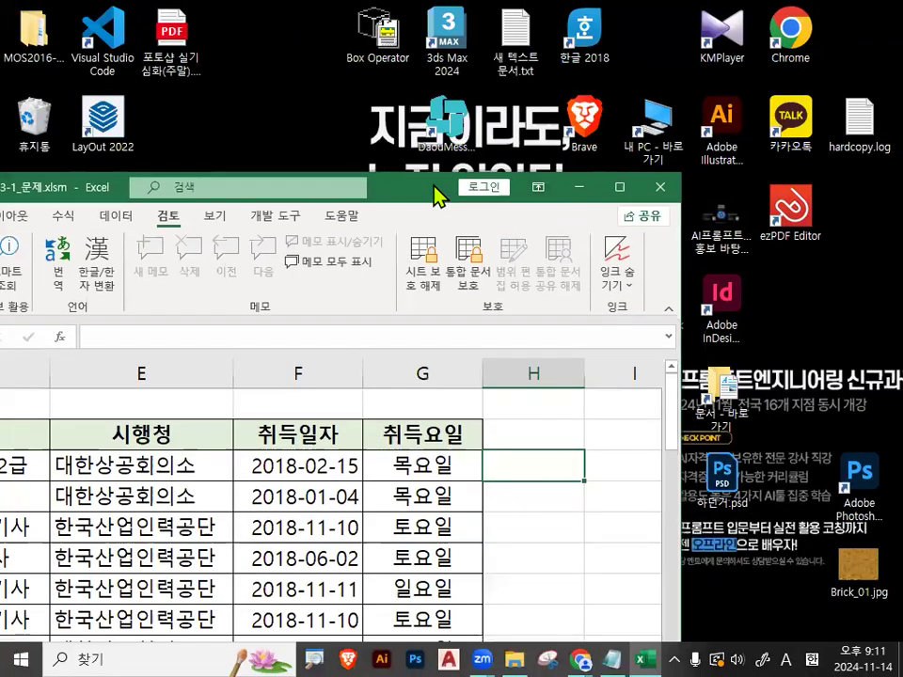
drag(435, 195, 490, 104)
Sketch sample minimize, maximize and close controls with the red screen pen, circle them and the real window controls, and clear the markings
right_click(525, 348)
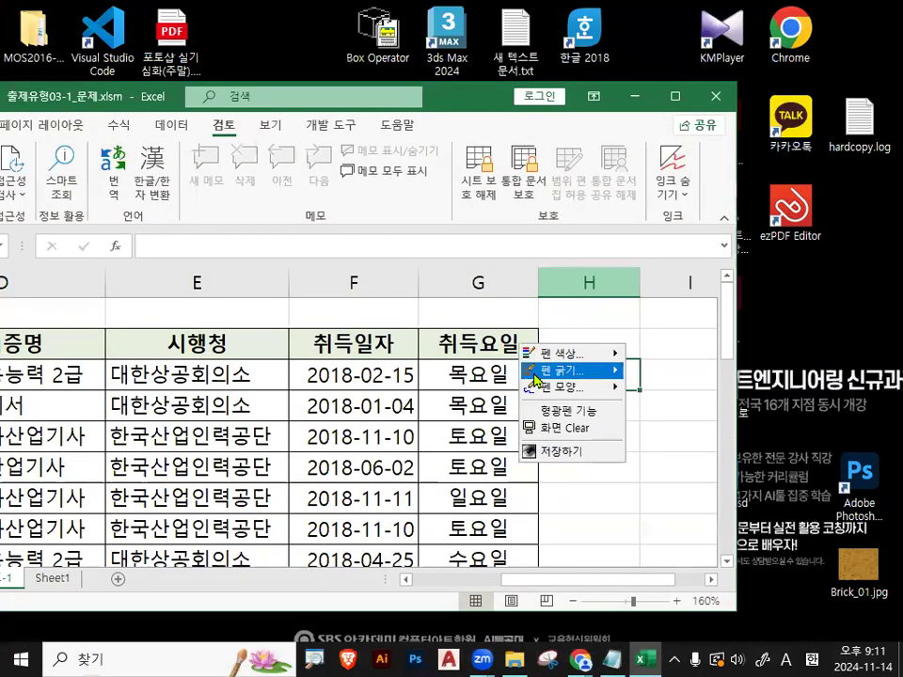
mouse_move(574, 386)
click(647, 434)
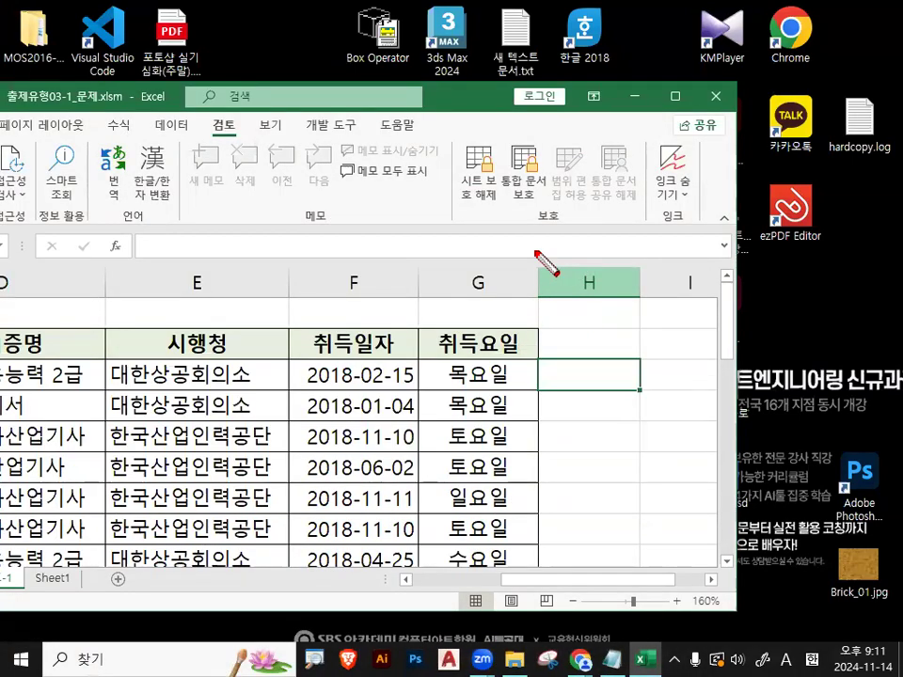
mouse_move(535, 232)
mouse_down()
mouse_move(717, 246)
mouse_move(731, 256)
mouse_move(575, 248)
mouse_move(686, 252)
mouse_move(669, 253)
mouse_up()
right_click(672, 315)
mouse_move(704, 357)
click(799, 362)
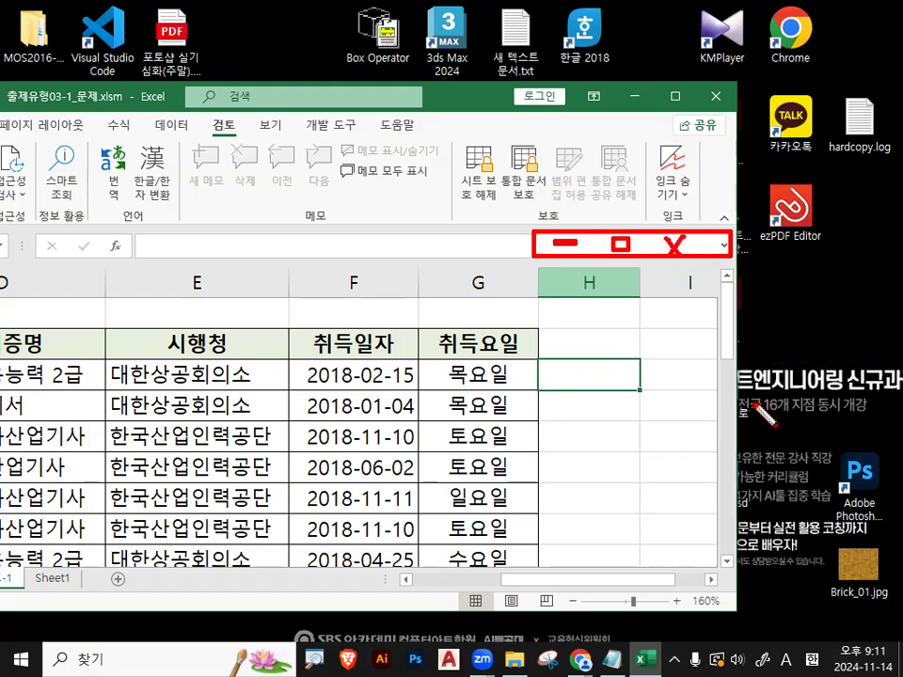
drag(736, 275, 700, 208)
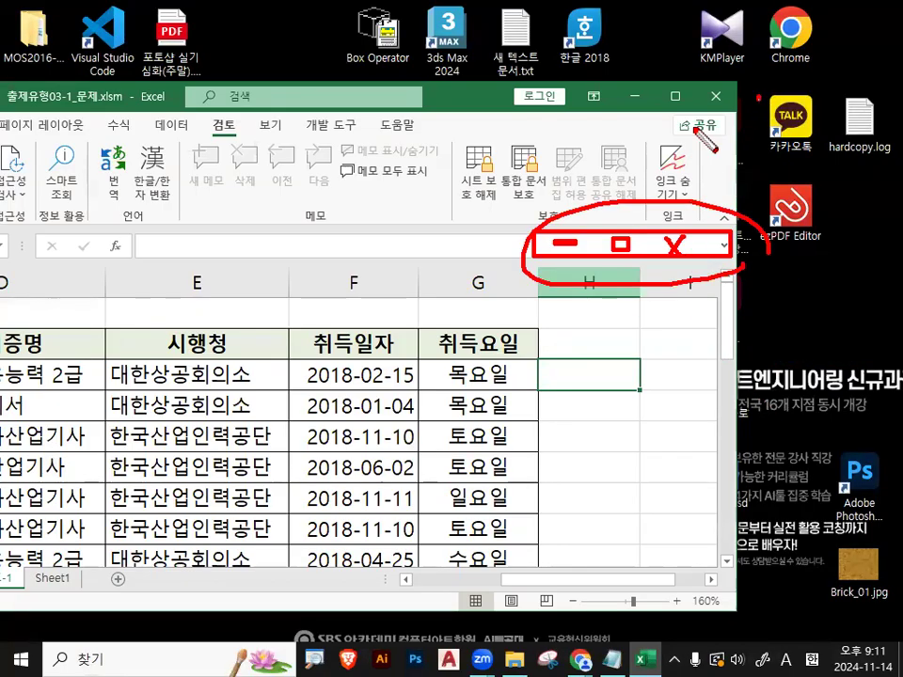
drag(748, 92, 764, 121)
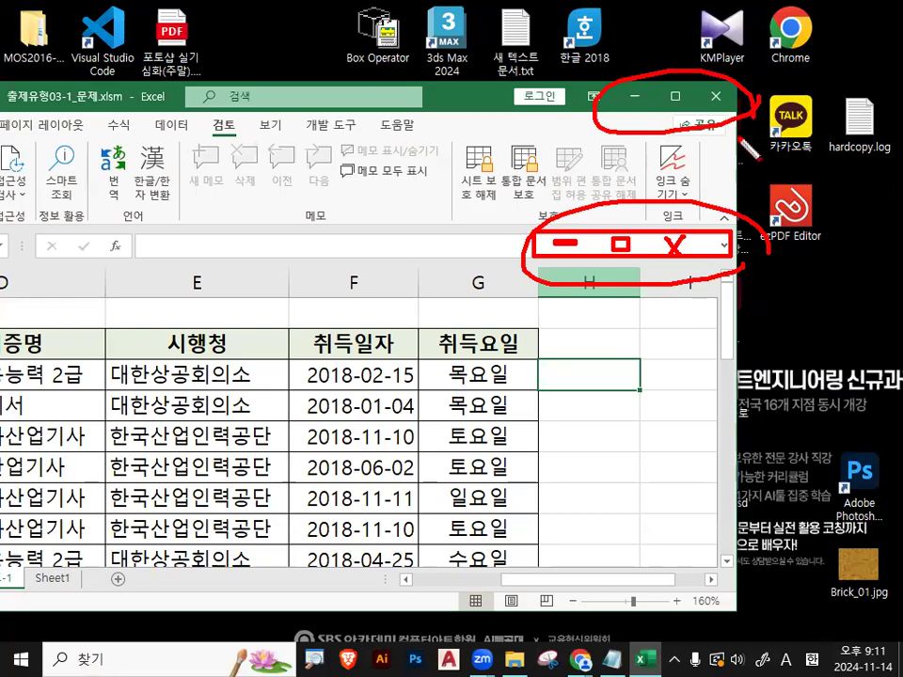
drag(565, 233, 568, 247)
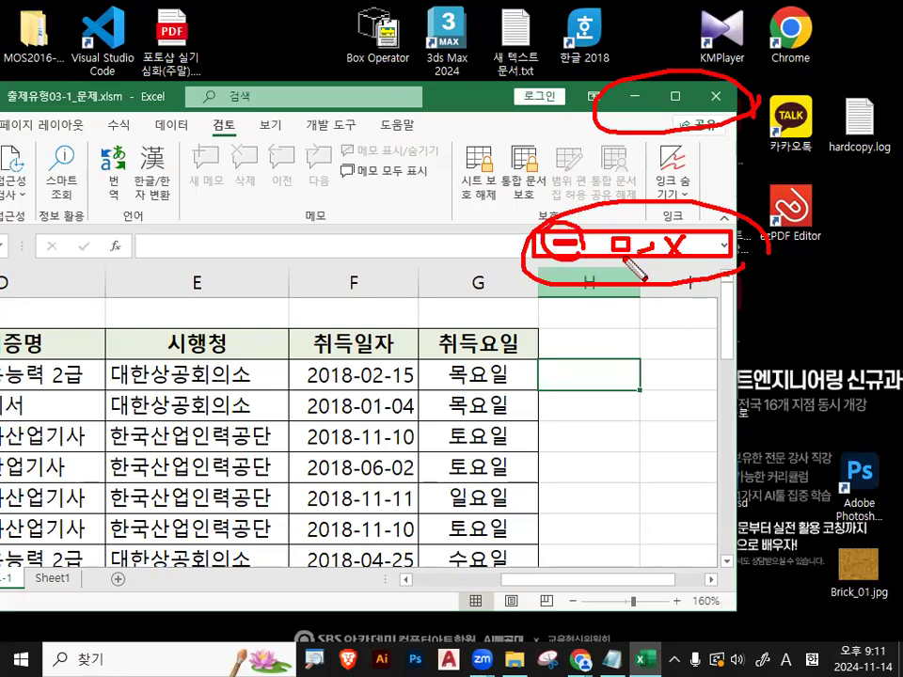
drag(637, 262, 644, 246)
drag(694, 230, 706, 246)
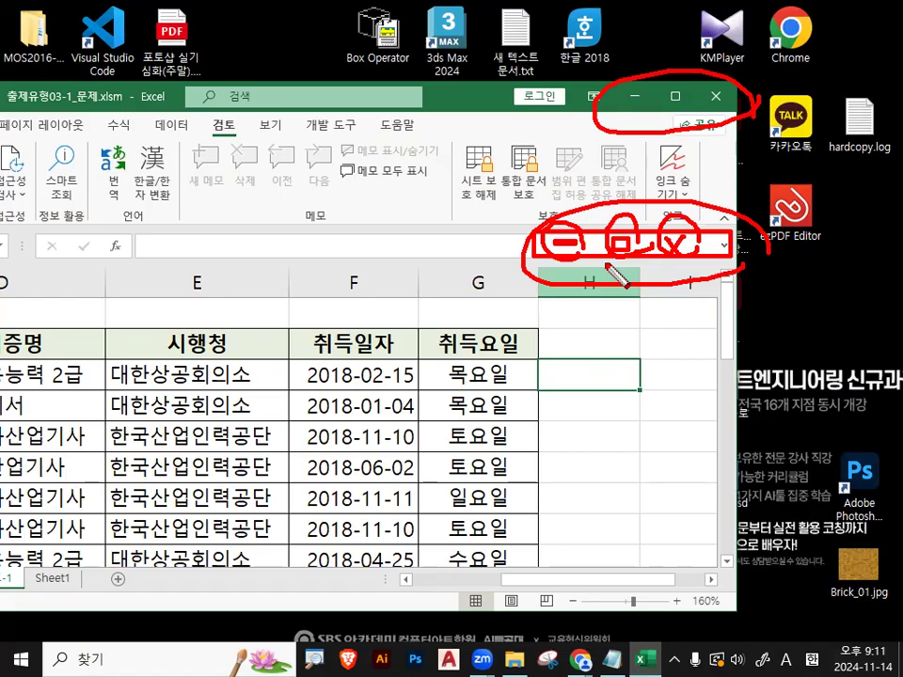
mouse_move(758, 115)
mouse_down()
mouse_move(673, 141)
mouse_move(596, 69)
mouse_move(717, 97)
mouse_up()
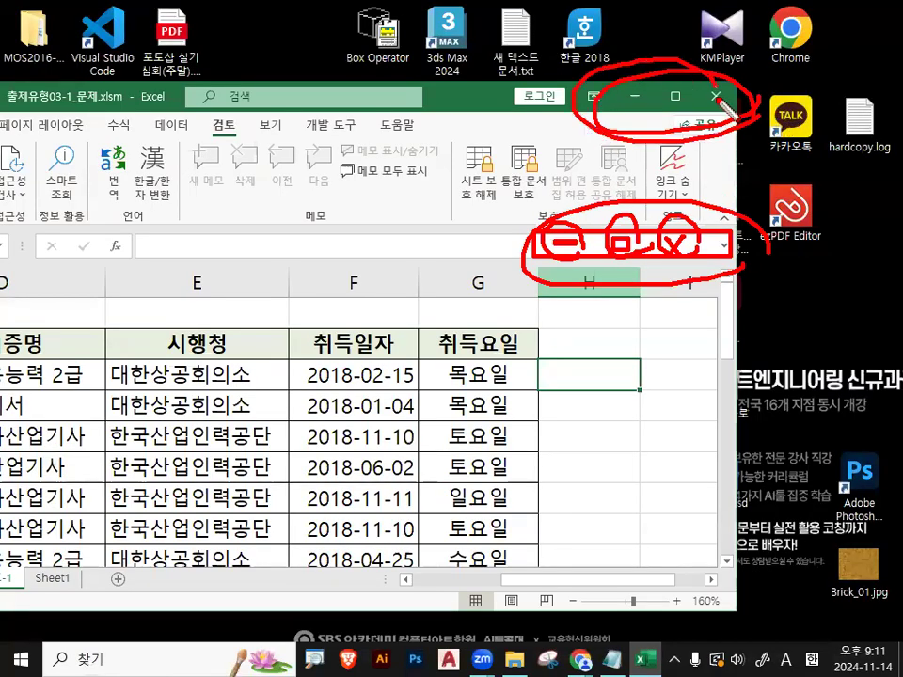
drag(657, 198, 594, 281)
key(Escape)
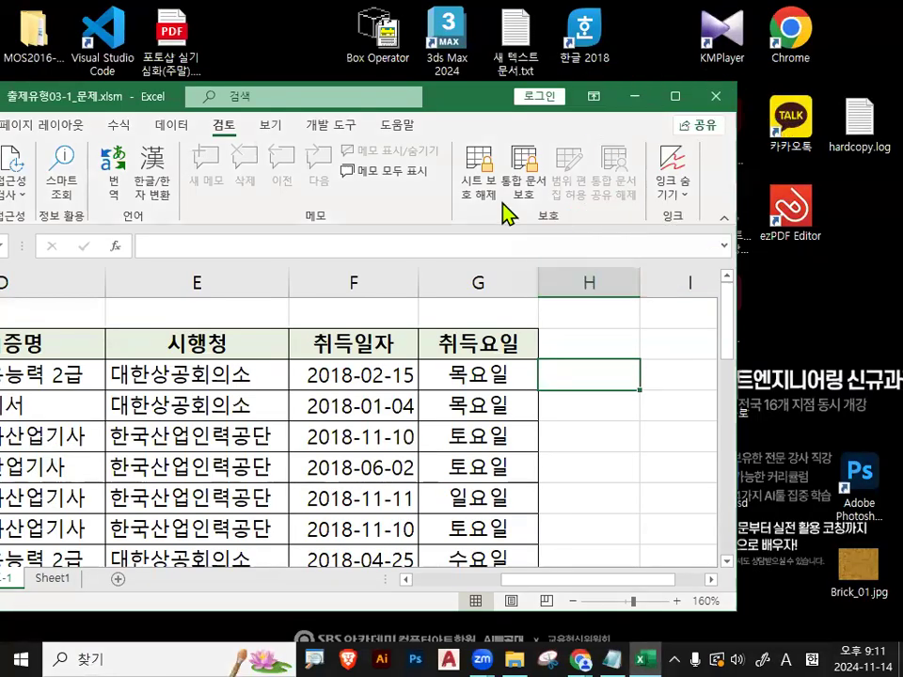
Reopen the workbook protection settings to compare the 구조 and 창 choices, and cancel without protecting the workbook
click(523, 177)
drag(180, 375, 263, 408)
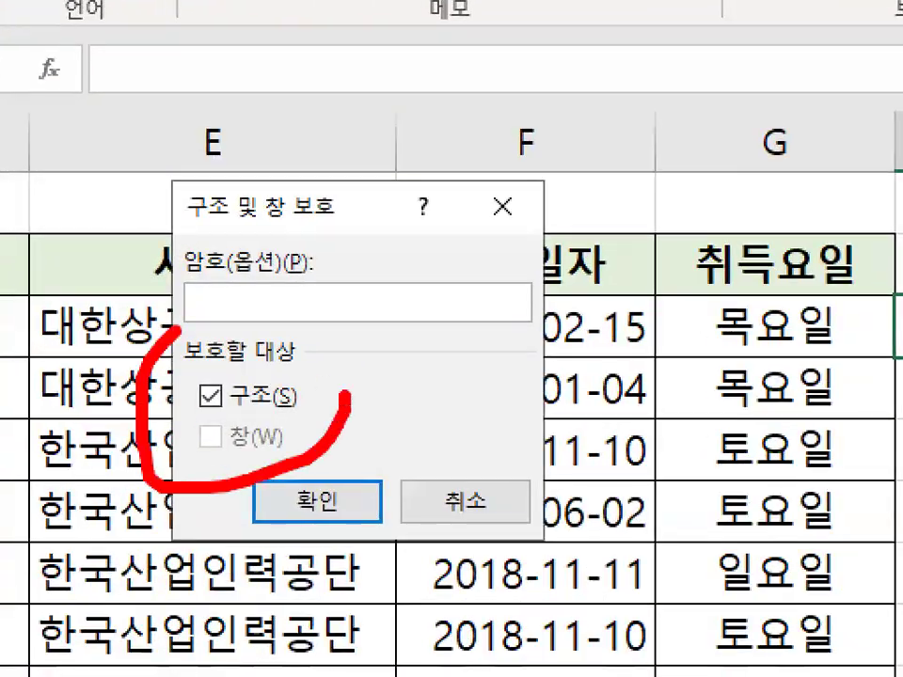
mouse_move(176, 331)
mouse_down()
mouse_move(349, 422)
mouse_move(212, 424)
mouse_up()
key(Escape)
mouse_move(153, 426)
mouse_down()
mouse_move(230, 373)
mouse_move(233, 404)
mouse_up()
key(Escape)
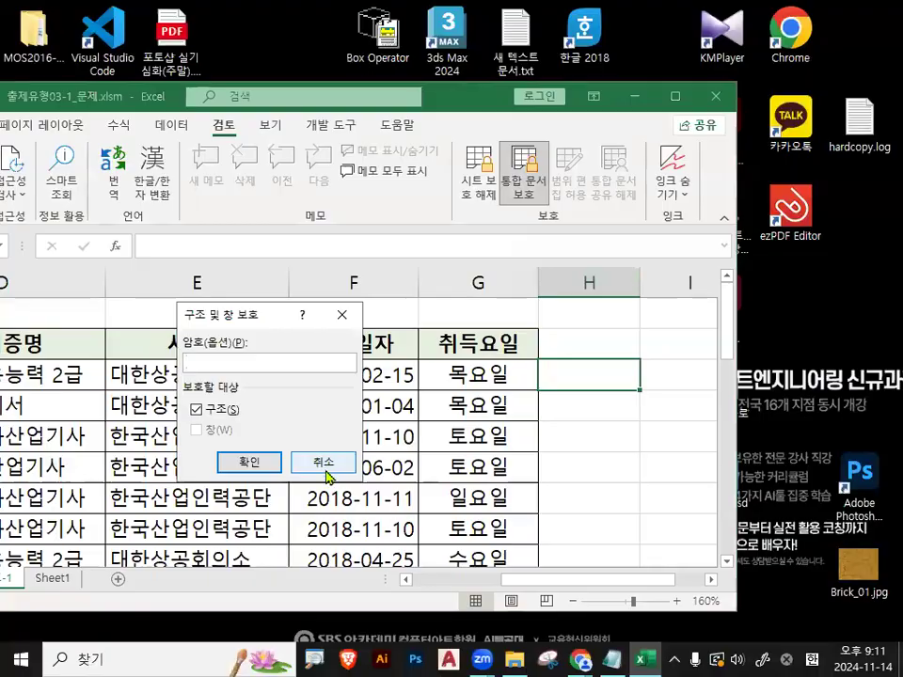
click(326, 469)
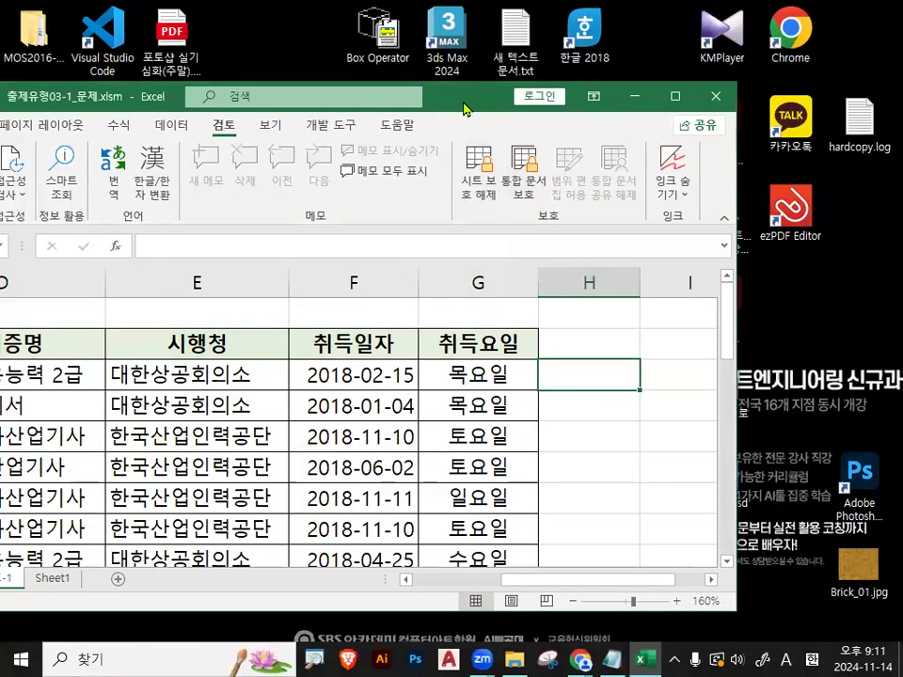
Move the workbook window fully into view and point out the sheet tabs along its lower edge
drag(463, 109, 629, 48)
drag(484, 552, 482, 612)
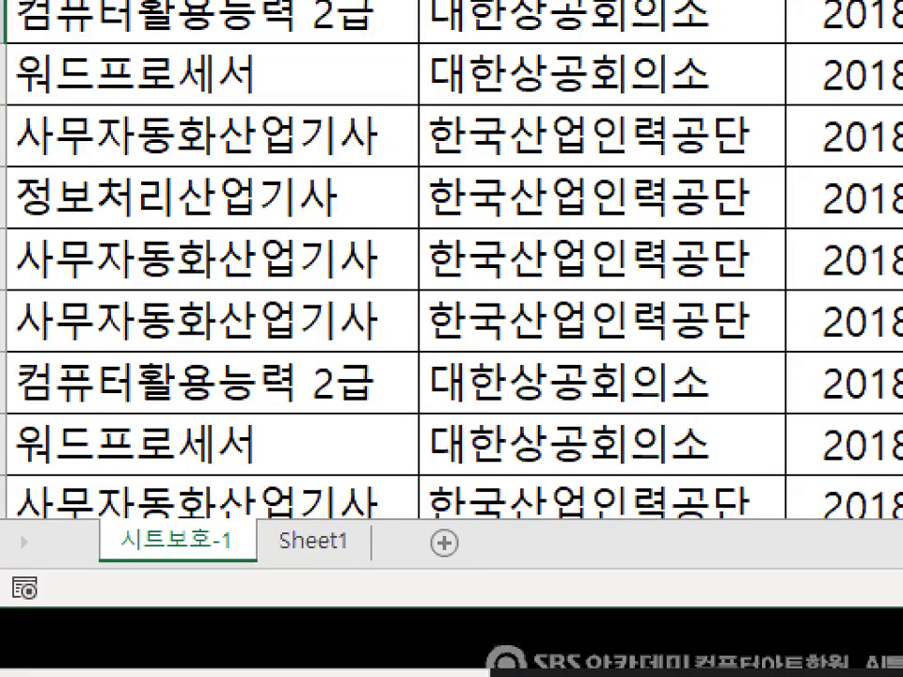
mouse_move(182, 583)
mouse_down()
mouse_move(91, 589)
mouse_move(249, 515)
mouse_up()
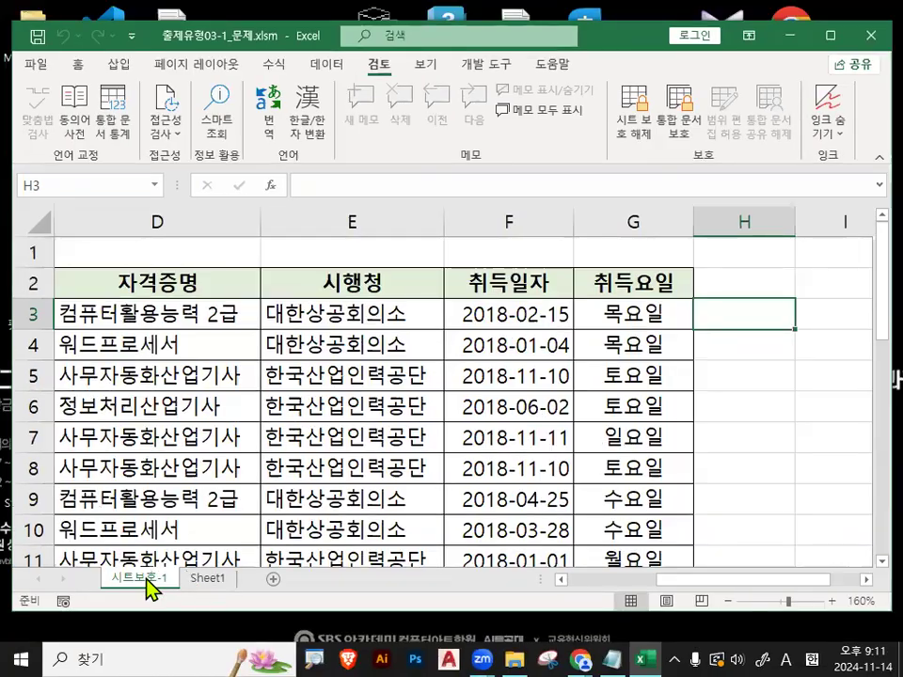
Show the commands available for the 시트보호-1 tab and mark 삽입, 삭제, 이름 바꾸기, 이동/복사 and 숨기기 with the red pen
right_click(146, 583)
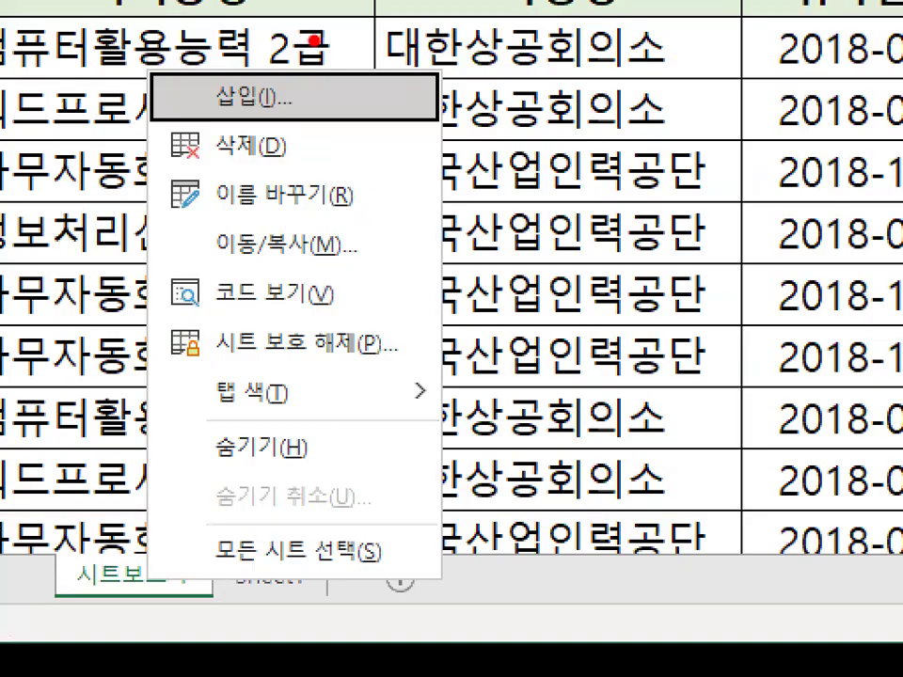
drag(203, 115, 271, 112)
drag(215, 159, 287, 153)
drag(215, 204, 312, 198)
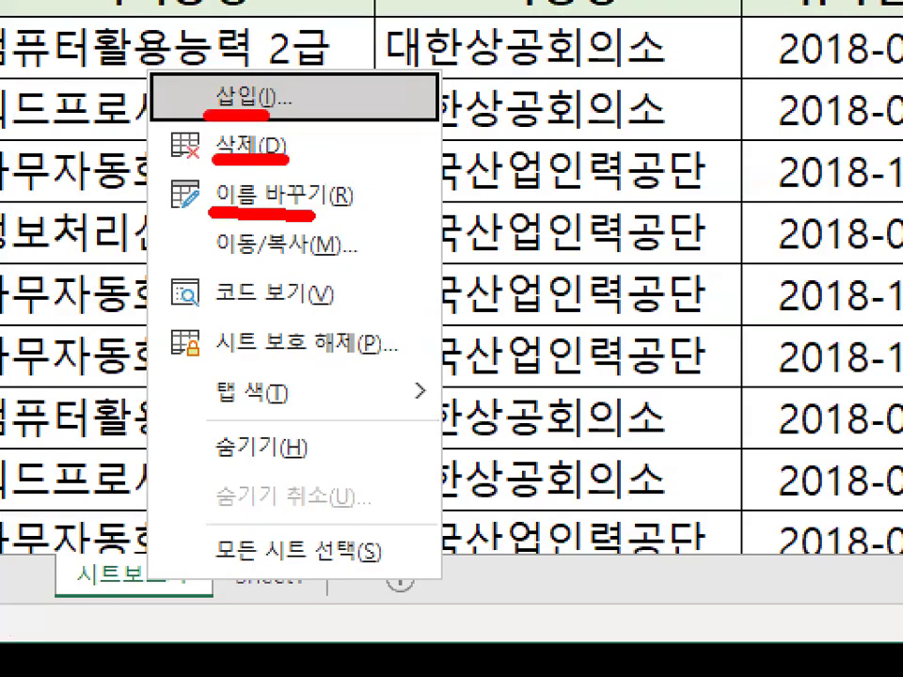
drag(213, 260, 339, 264)
drag(193, 482, 309, 463)
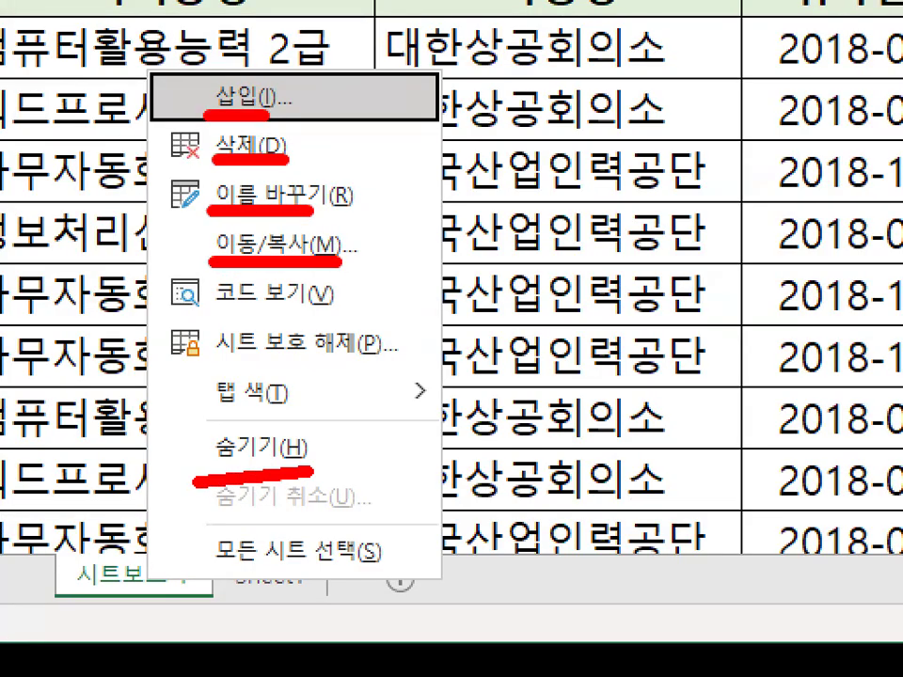
drag(141, 562, 172, 602)
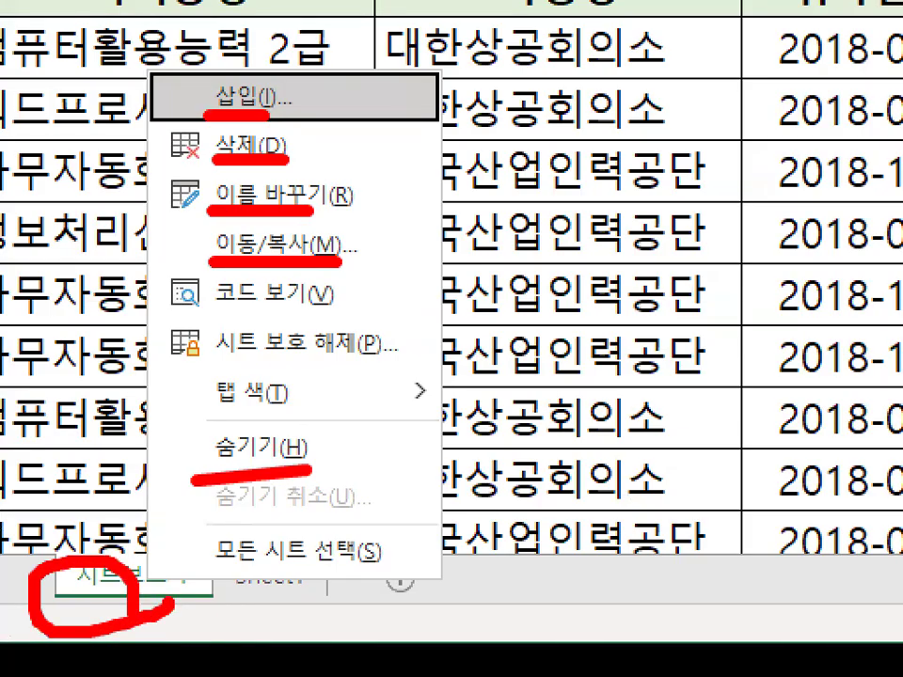
mouse_move(272, 88)
mouse_down()
mouse_move(222, 199)
mouse_move(193, 305)
mouse_up()
mouse_move(224, 94)
mouse_down()
mouse_move(265, 198)
mouse_move(282, 273)
mouse_up()
drag(283, 369, 193, 484)
drag(198, 386, 273, 508)
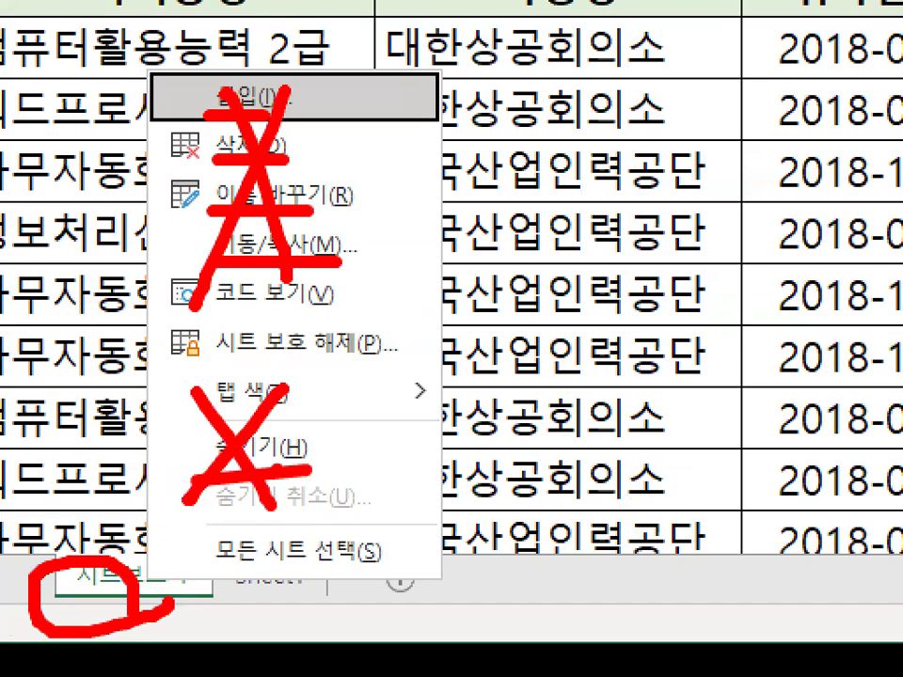
Circle 구조 in the workbook protection settings with the red pen and protect the workbook structure without a password
key(Escape)
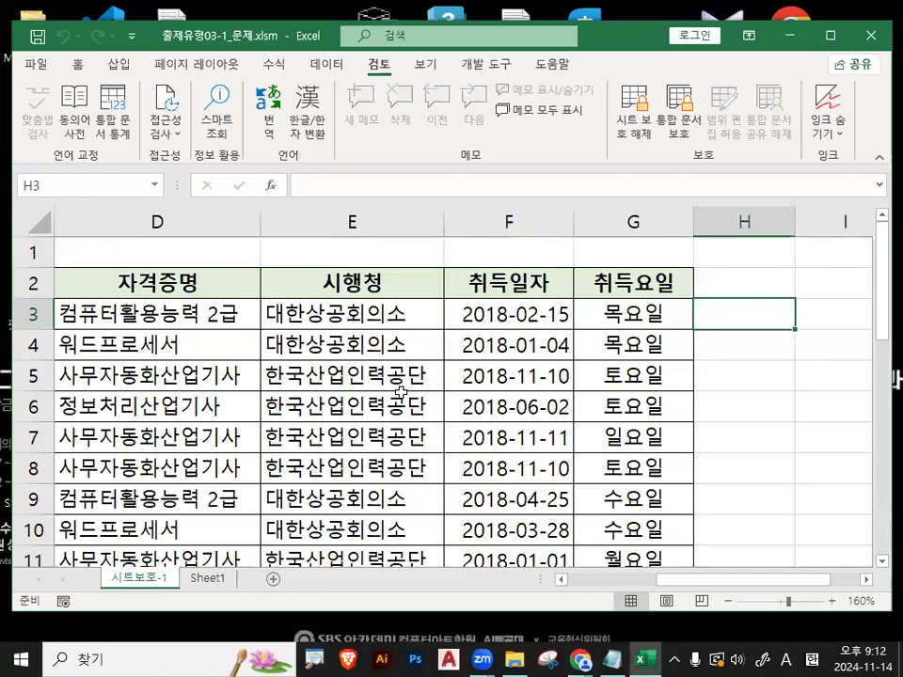
click(394, 320)
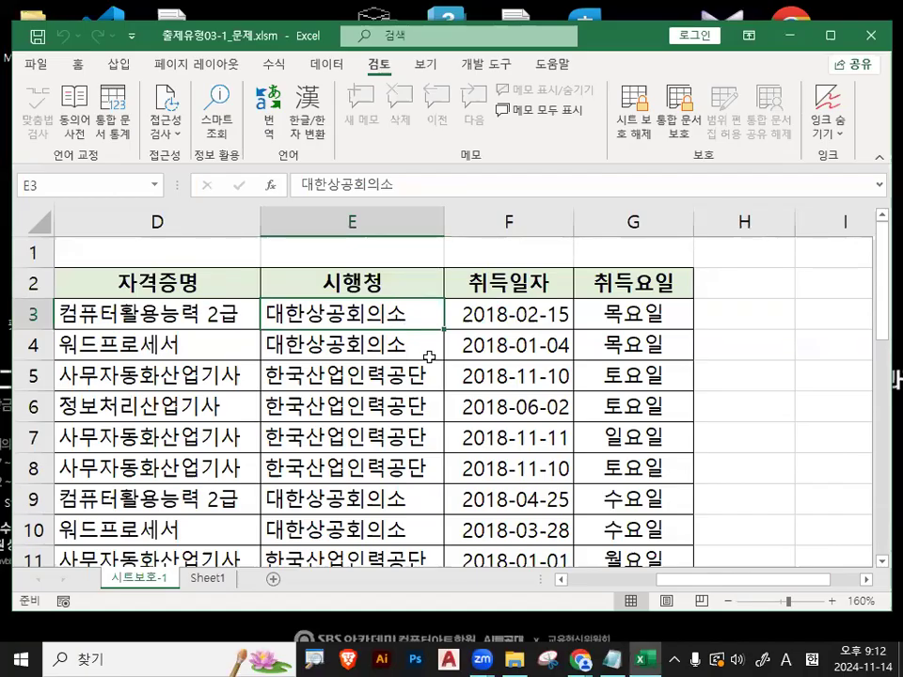
click(749, 334)
click(752, 283)
mouse_move(733, 123)
mouse_down()
mouse_move(618, 145)
mouse_move(717, 143)
mouse_up()
key(Escape)
click(687, 133)
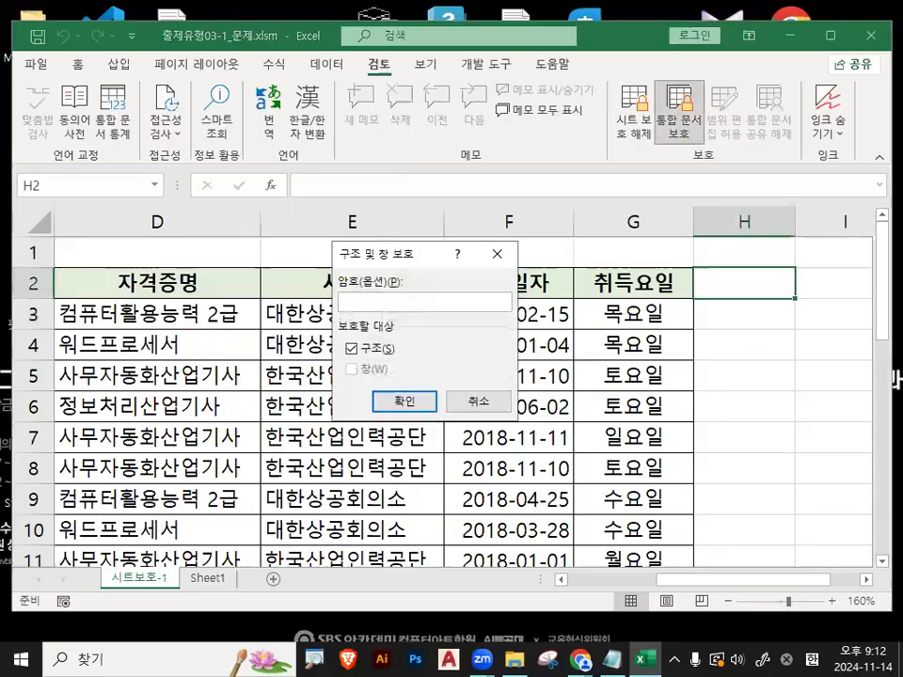
drag(377, 354, 367, 337)
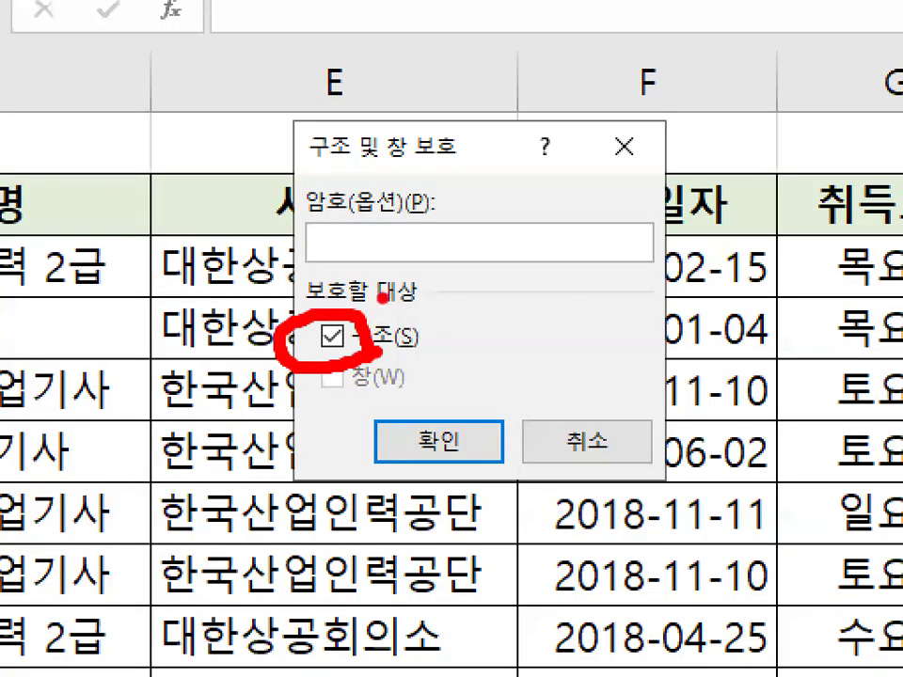
drag(417, 211, 372, 292)
drag(381, 200, 426, 258)
key(Escape)
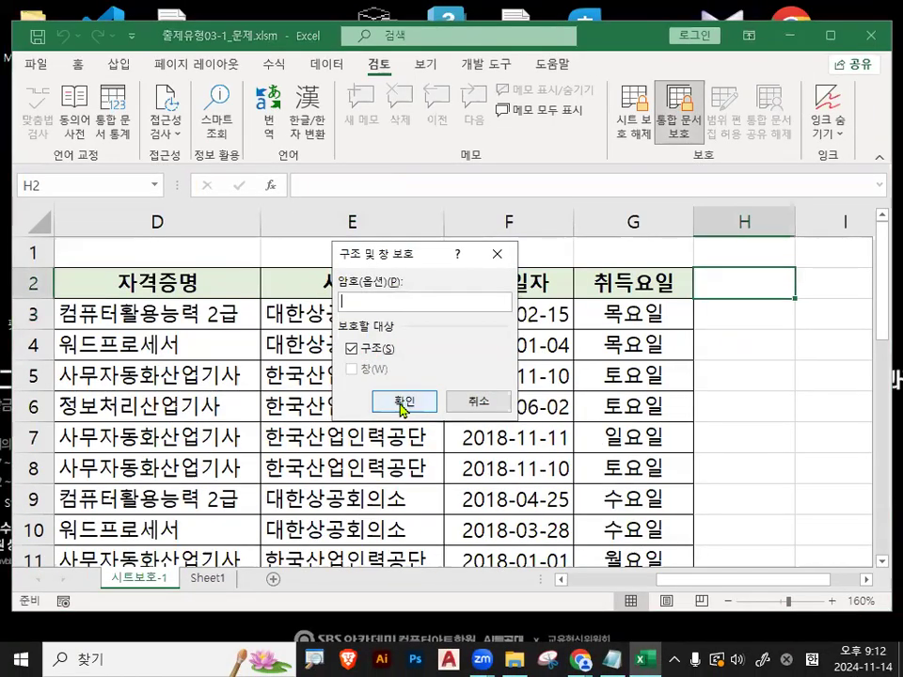
click(403, 406)
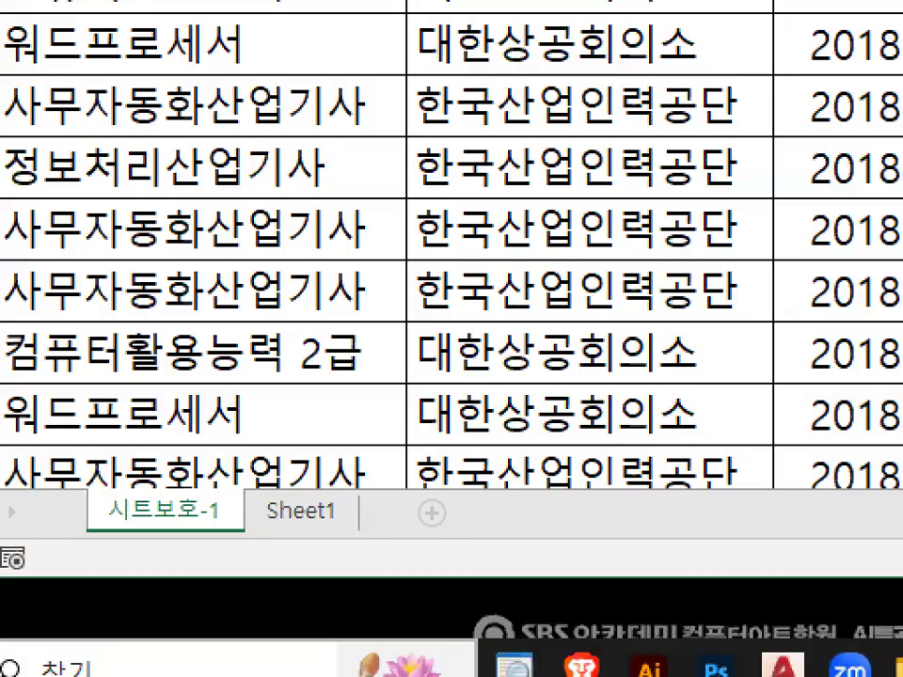
Circle the sheet tab area, show the commands for 시트보호-1, and circle 삽입 through 이동/복사 and 숨기기
drag(403, 549, 473, 564)
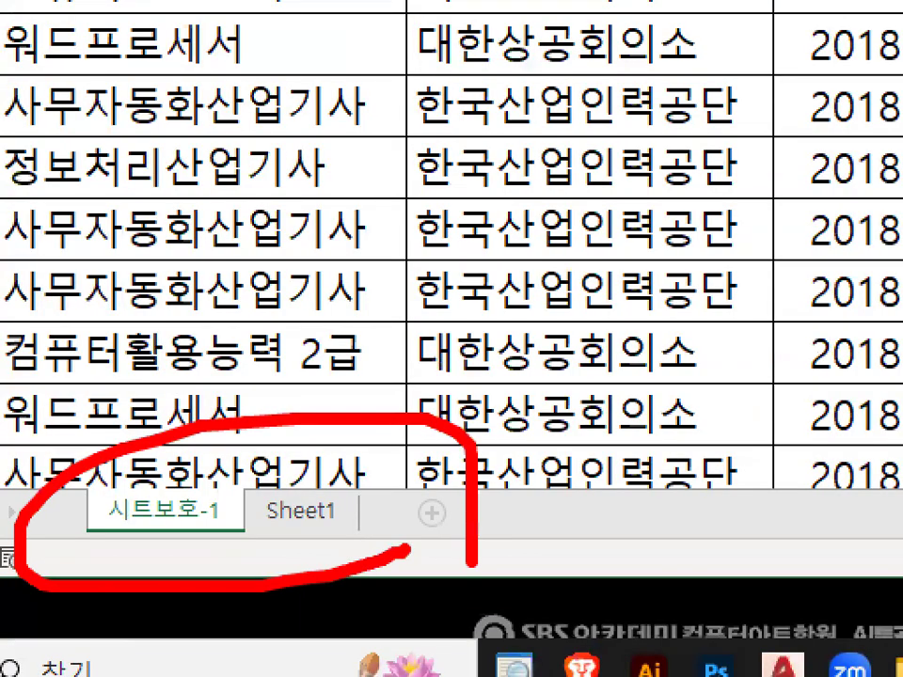
key(Escape)
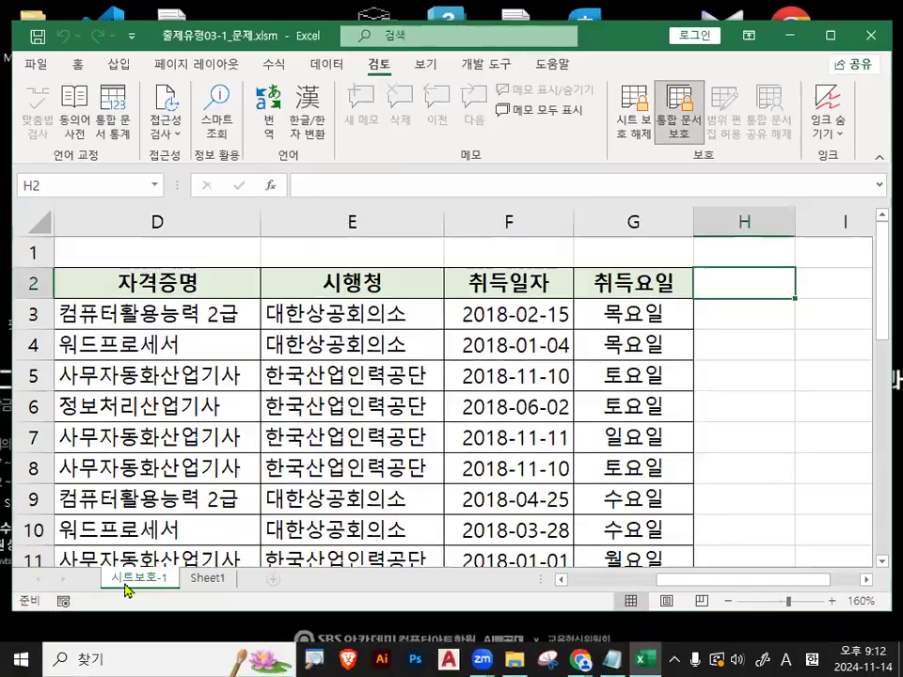
right_click(127, 590)
mouse_move(328, 226)
mouse_down()
mouse_move(145, 151)
mouse_move(329, 179)
mouse_up()
mouse_move(306, 409)
mouse_down()
mouse_move(242, 483)
mouse_move(348, 423)
mouse_up()
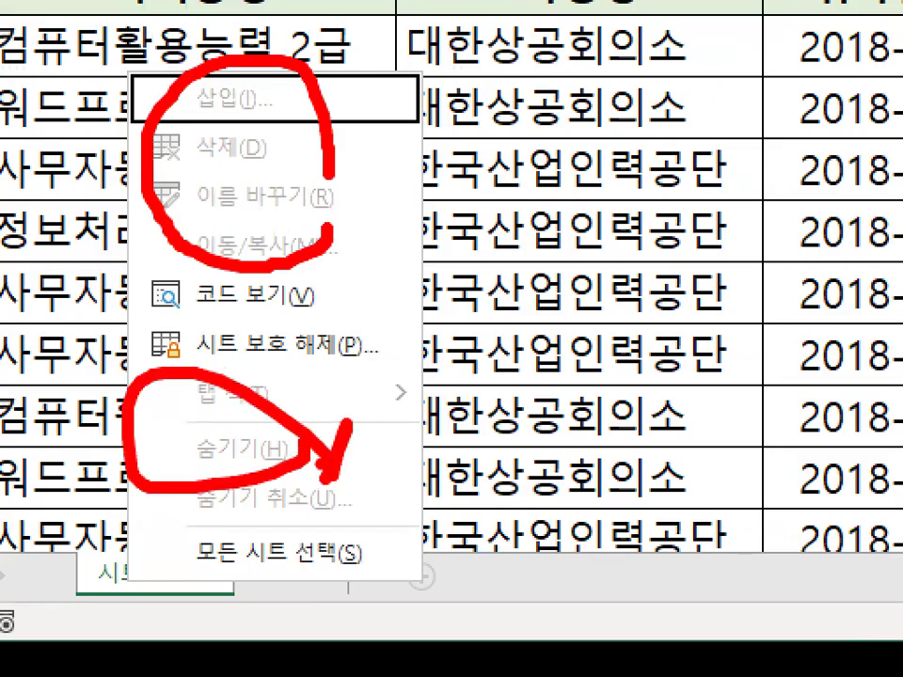
key(Escape)
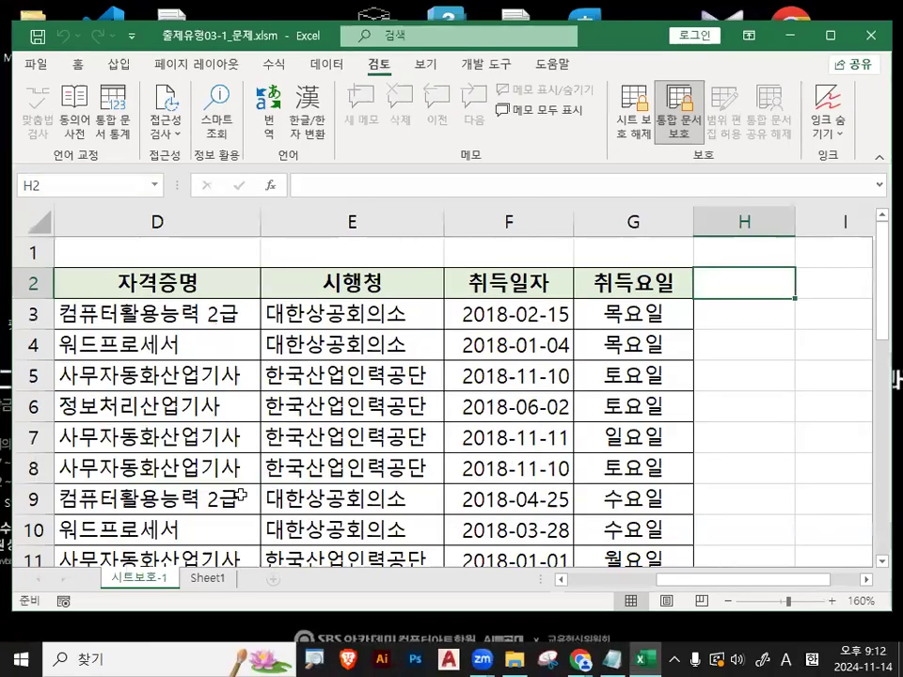
Show the 시트보호-1 tab's commands again and circle 삽입 and 삭제 individually with the red pen
right_click(144, 585)
drag(213, 334, 226, 345)
mouse_move(150, 358)
mouse_down()
mouse_move(145, 395)
mouse_move(249, 416)
mouse_up()
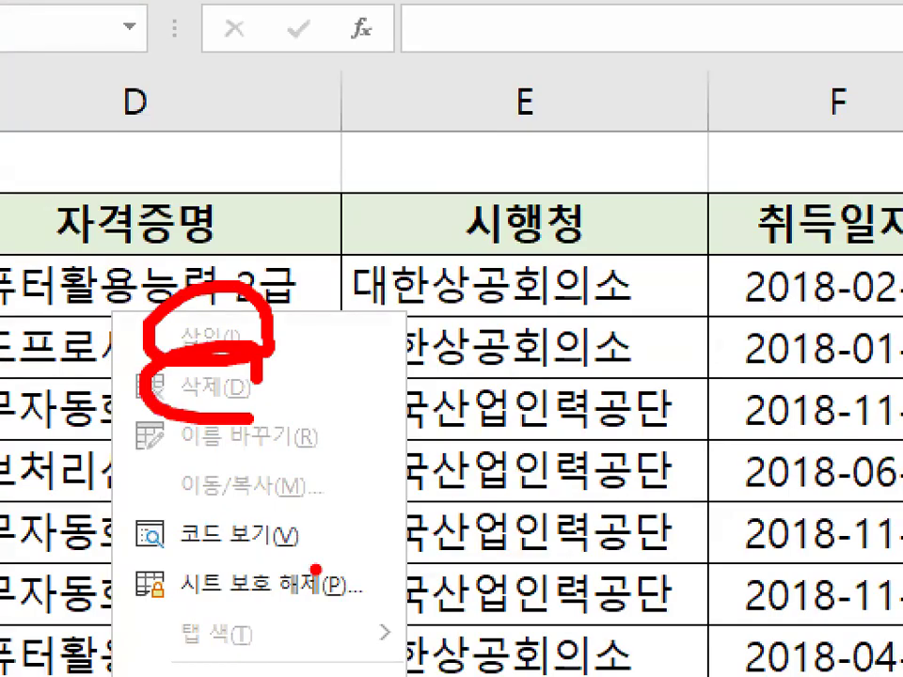
key(Escape)
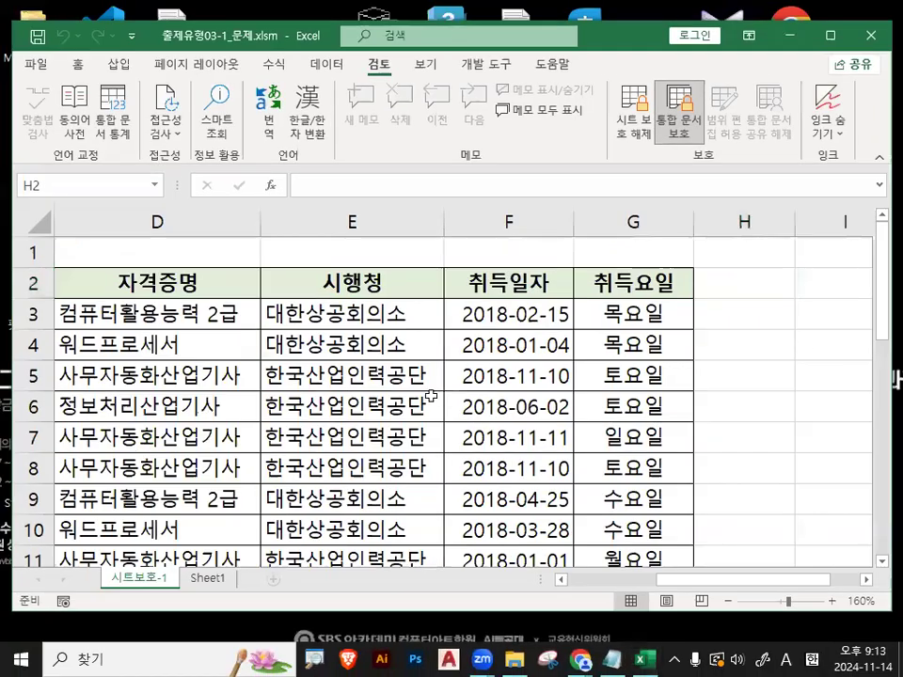
Circle the 통합 문서 보호 command, point out the 시트보호-1 tab with the pen, and clear the markings
click(730, 336)
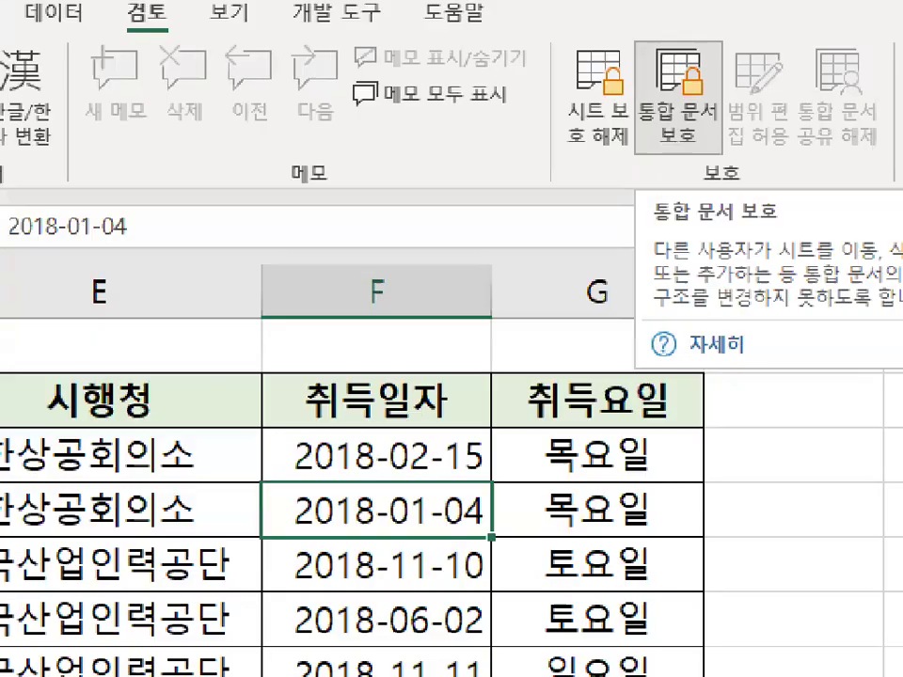
mouse_move(685, 140)
mouse_down()
mouse_move(708, 133)
mouse_move(719, 143)
mouse_up()
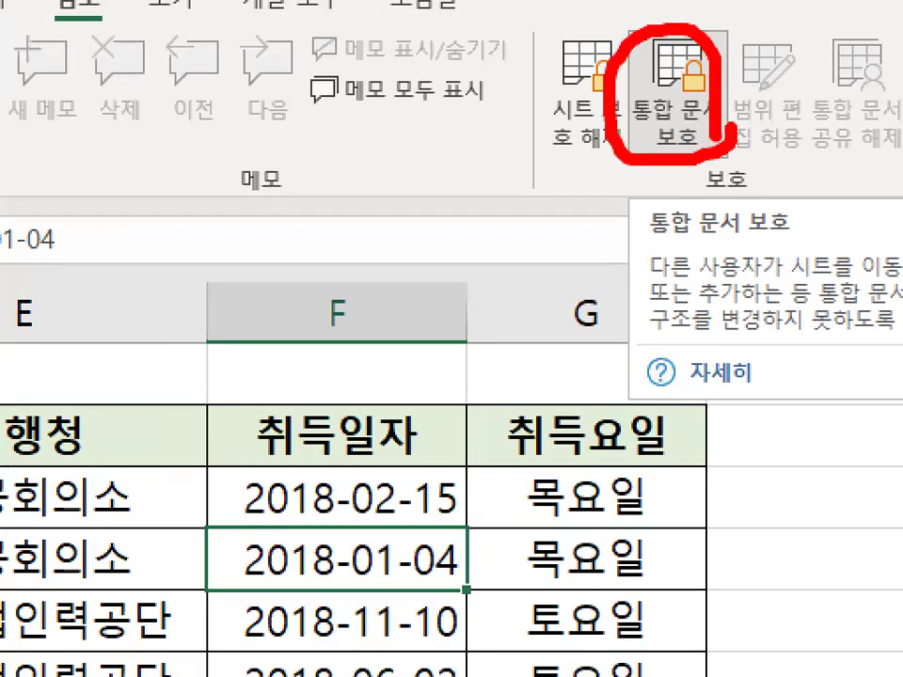
key(Escape)
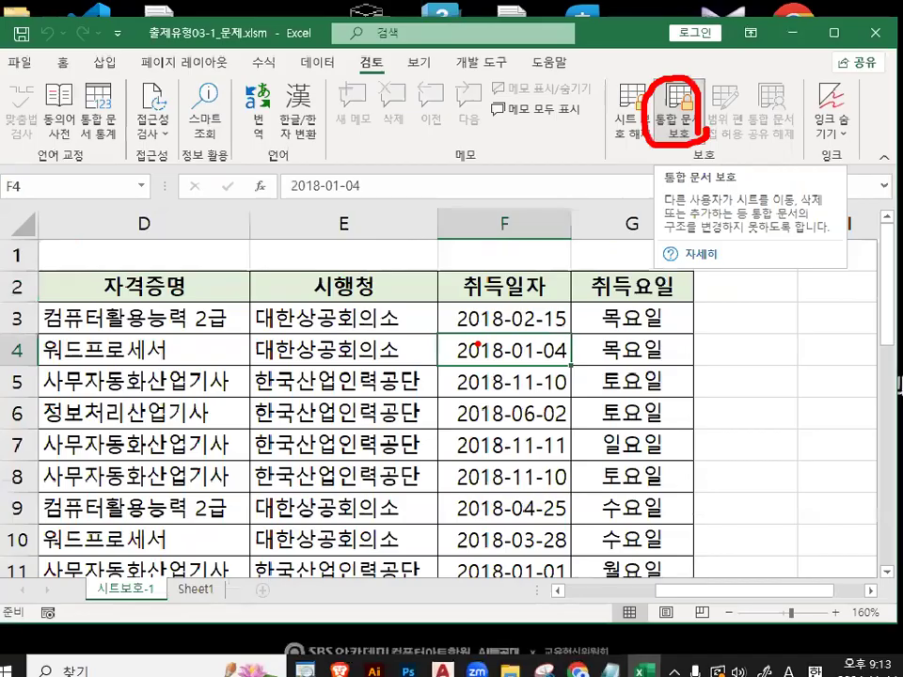
click(226, 664)
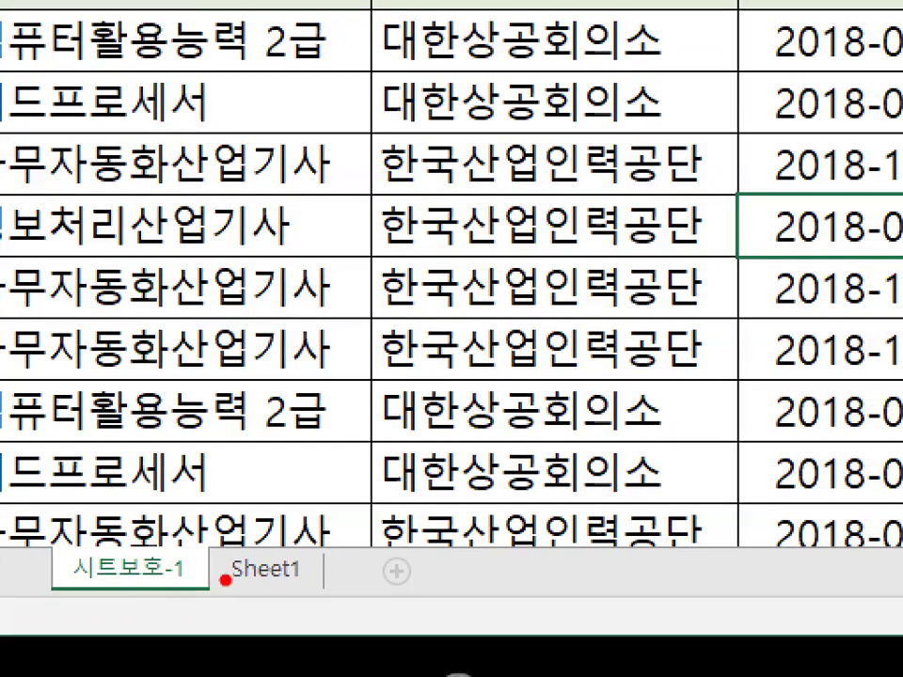
mouse_move(188, 584)
mouse_down()
mouse_move(98, 566)
mouse_move(153, 568)
mouse_up()
key(Escape)
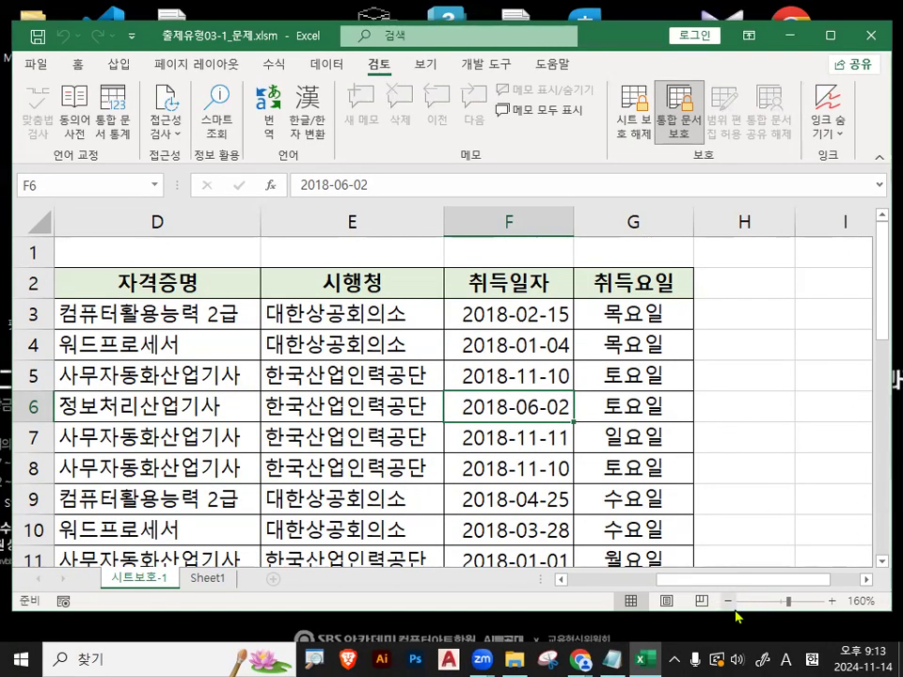
Shorten the workbook window and circle the normal view control and the 페이지 레이아웃 label with the red pen
drag(735, 614, 738, 373)
key(ctrl+1)
click(739, 367)
mouse_move(579, 363)
mouse_down()
mouse_move(562, 375)
mouse_move(489, 358)
mouse_move(544, 318)
mouse_move(559, 369)
mouse_up()
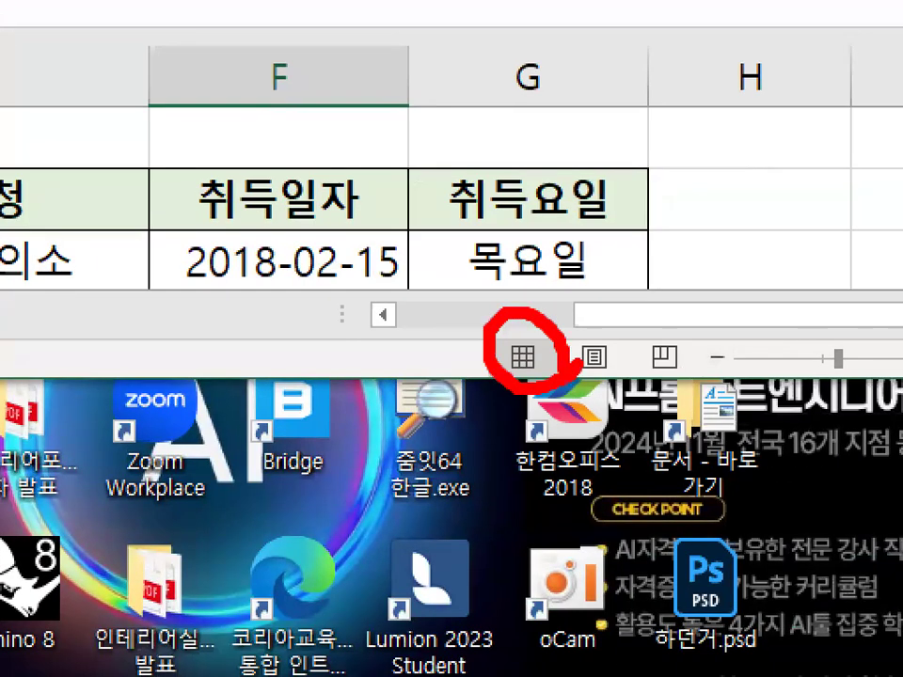
drag(323, 167, 439, 3)
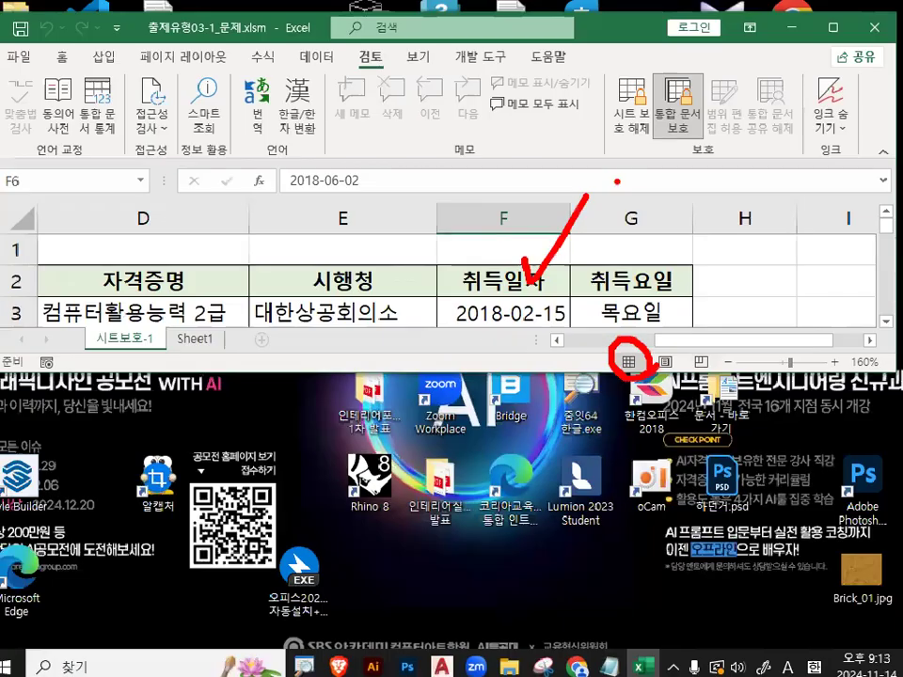
key(Escape)
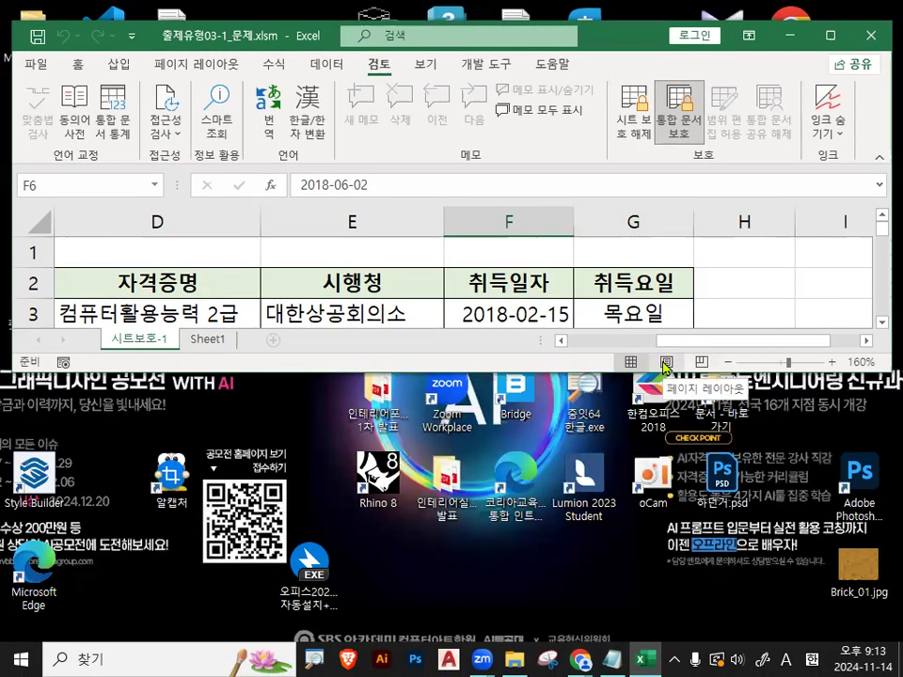
key(ctrl+1)
click(669, 363)
mouse_move(821, 411)
mouse_down()
mouse_move(665, 415)
mouse_move(743, 387)
mouse_up()
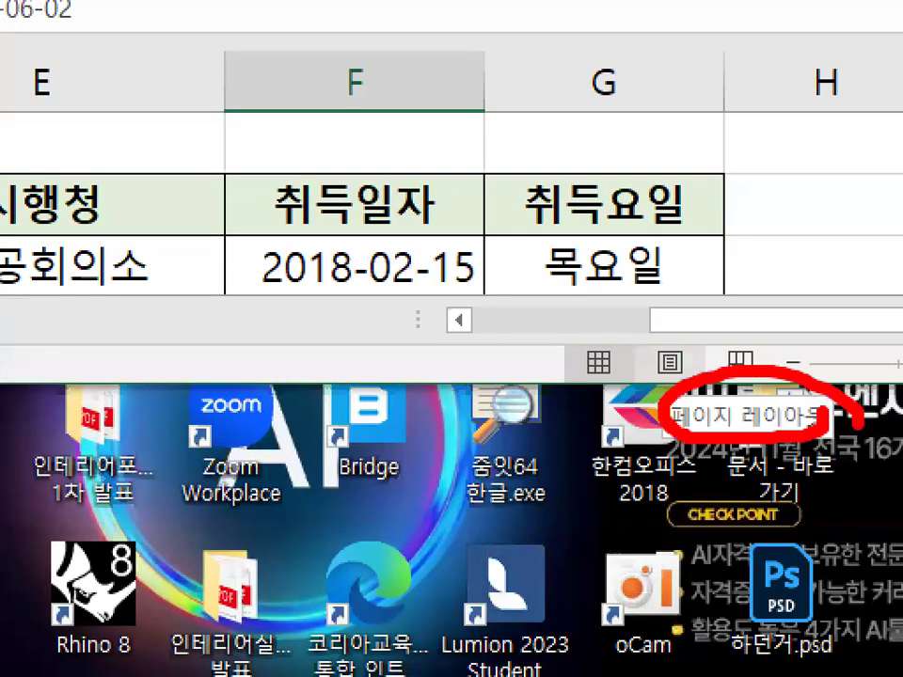
key(Escape)
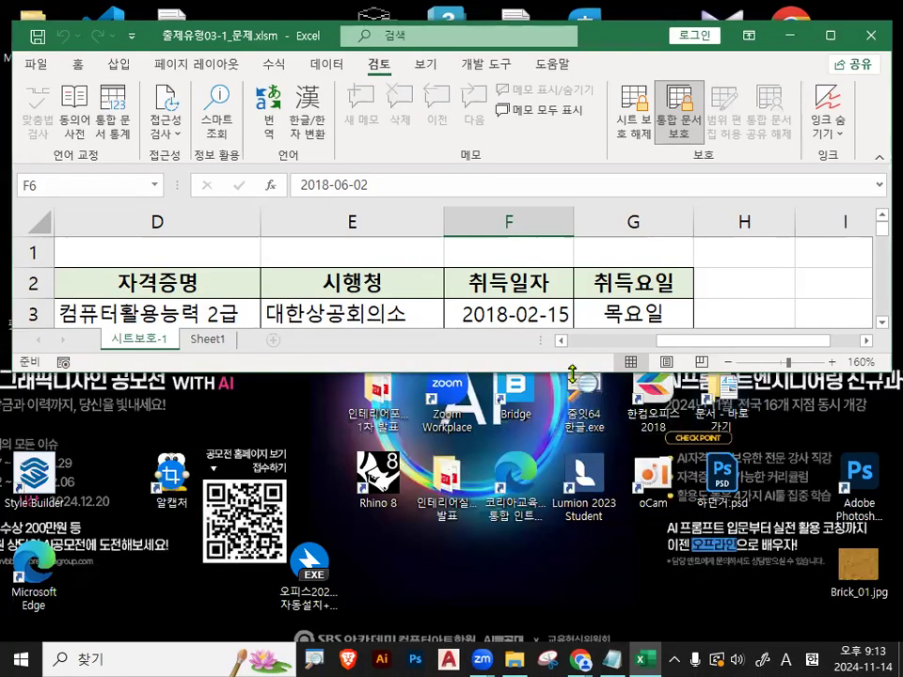
Make the workbook window taller, switch 시트보호-1 to page layout view, and circle the 머리글 추가 area
drag(572, 374, 666, 599)
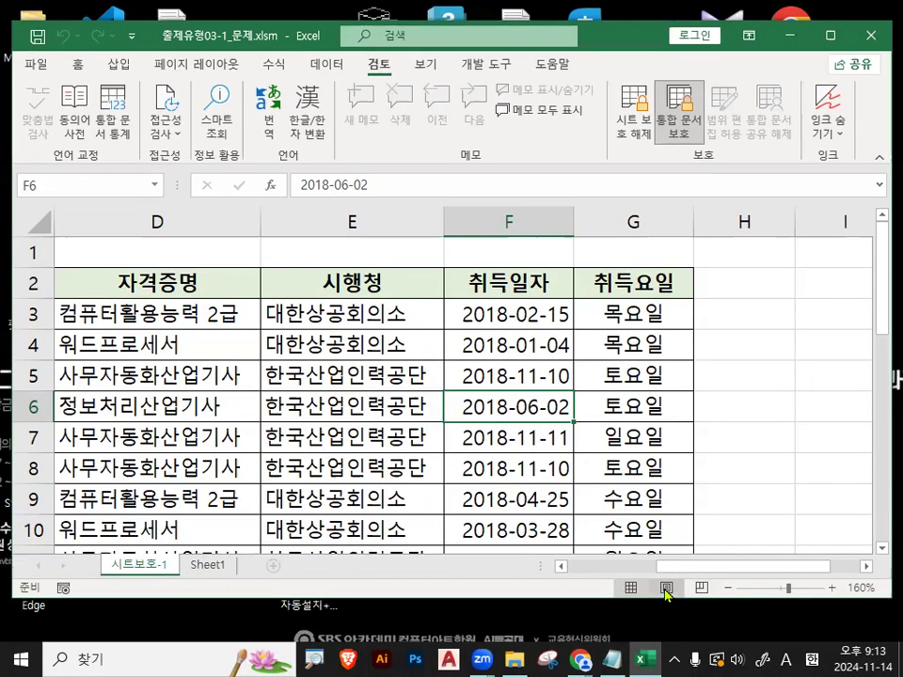
click(666, 590)
drag(659, 571, 563, 573)
key(ctrl+1)
drag(439, 260, 528, 318)
key(Escape)
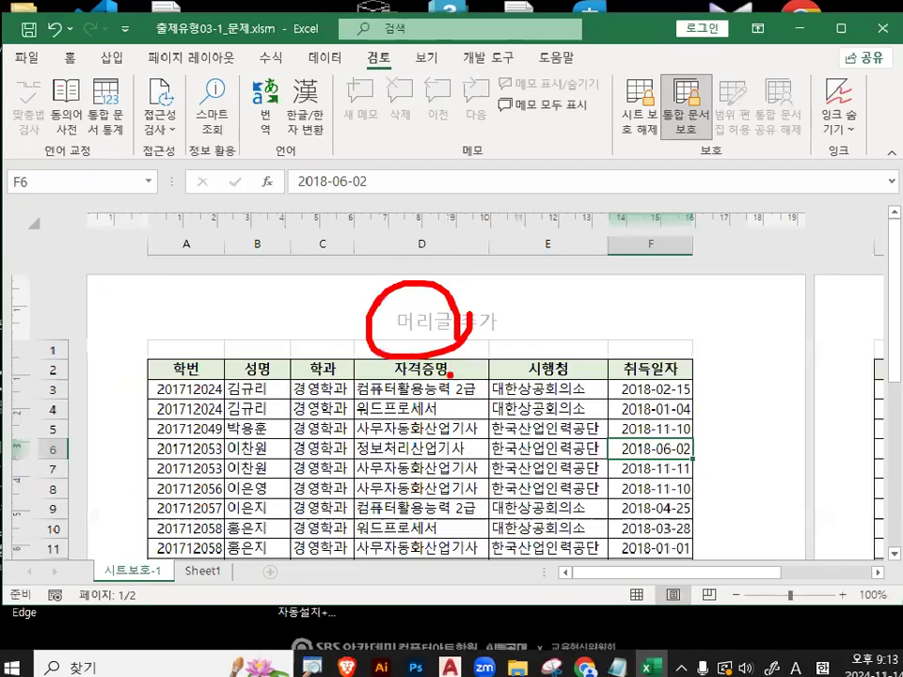
Examine the end of the first page and circle its 바닥글 추가 area with the red pen
scroll(451, 431, down, 12)
scroll(451, 431, down, 2)
key(ctrl+1)
drag(488, 381, 493, 382)
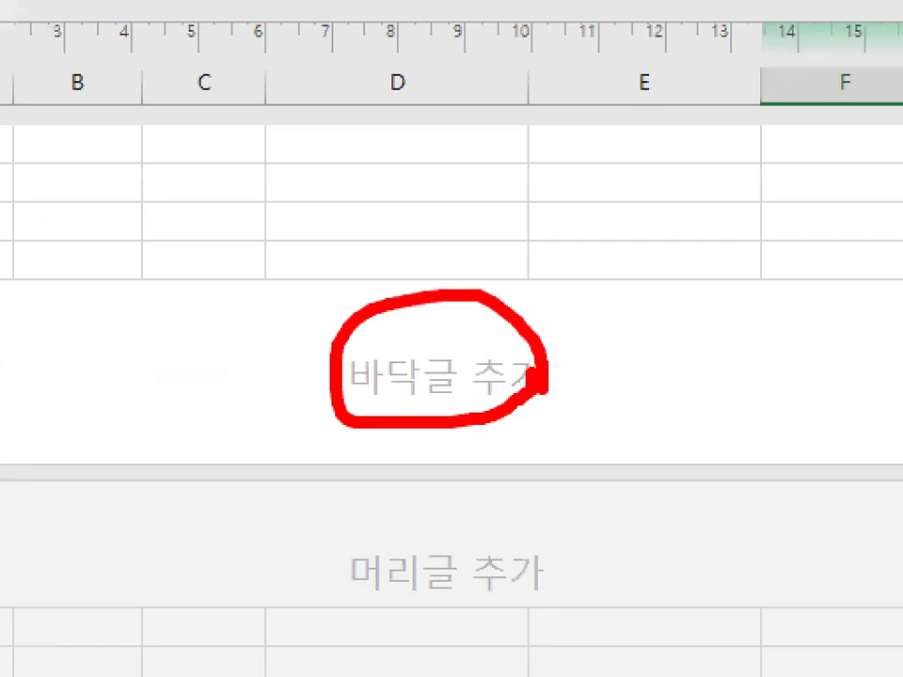
key(Escape)
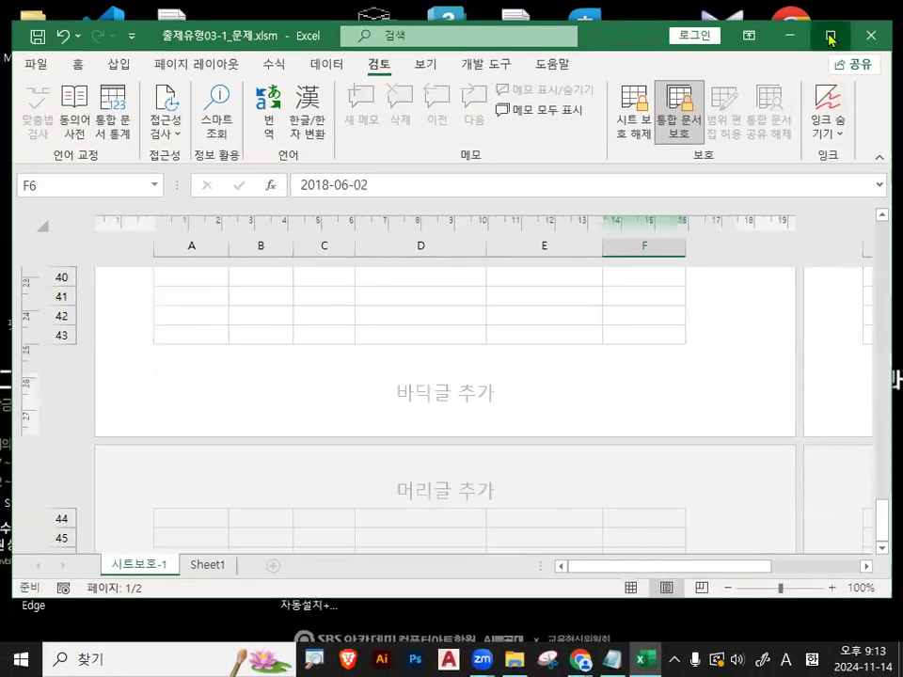
Maximize the workbook window and mark 머리글 추가 at the start of the first page
scroll(450, 395, up, 14)
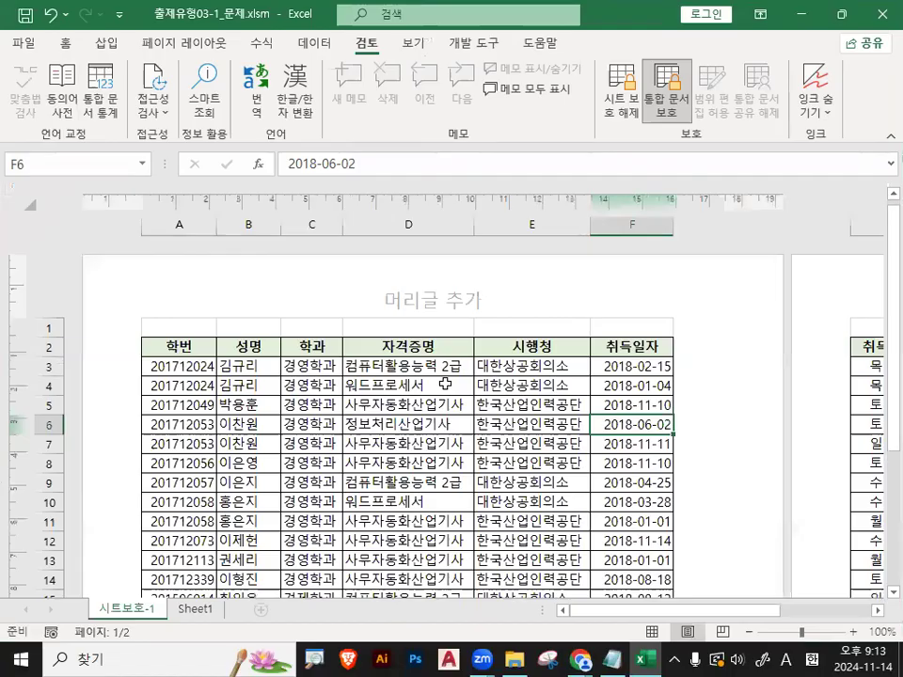
key(ctrl+1)
mouse_move(459, 301)
mouse_down()
mouse_move(440, 314)
mouse_move(461, 299)
mouse_up()
key(Escape)
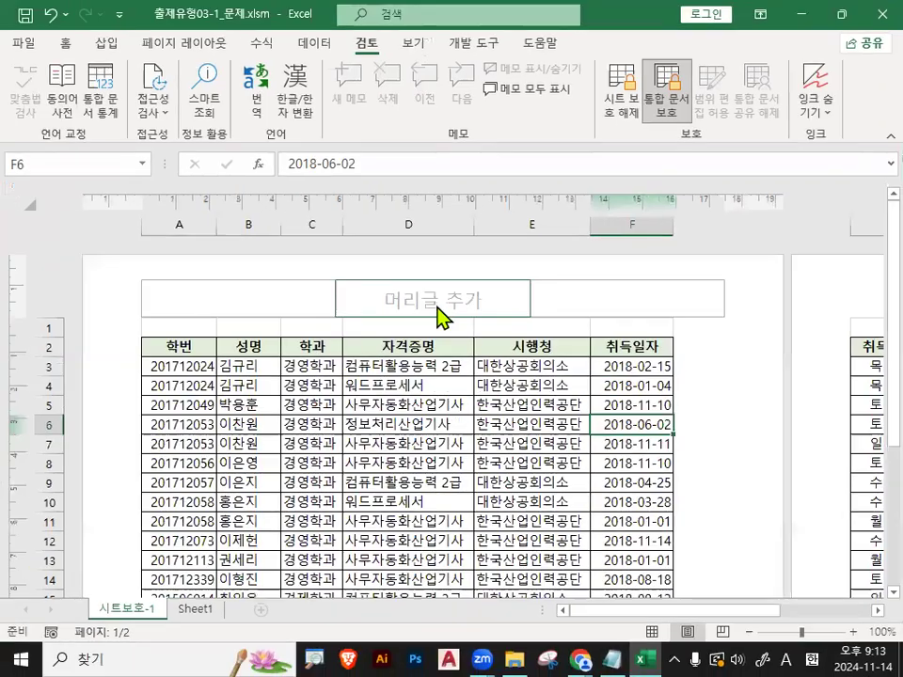
Open the page's center header section for editing and circle the available header and footer elements with the red pen
click(434, 296)
key(ctrl+1)
click(173, 87)
mouse_move(516, 85)
mouse_down()
mouse_move(279, 200)
mouse_move(485, 143)
mouse_move(436, 230)
mouse_up()
key(Escape)
key(ctrl+1)
click(166, 20)
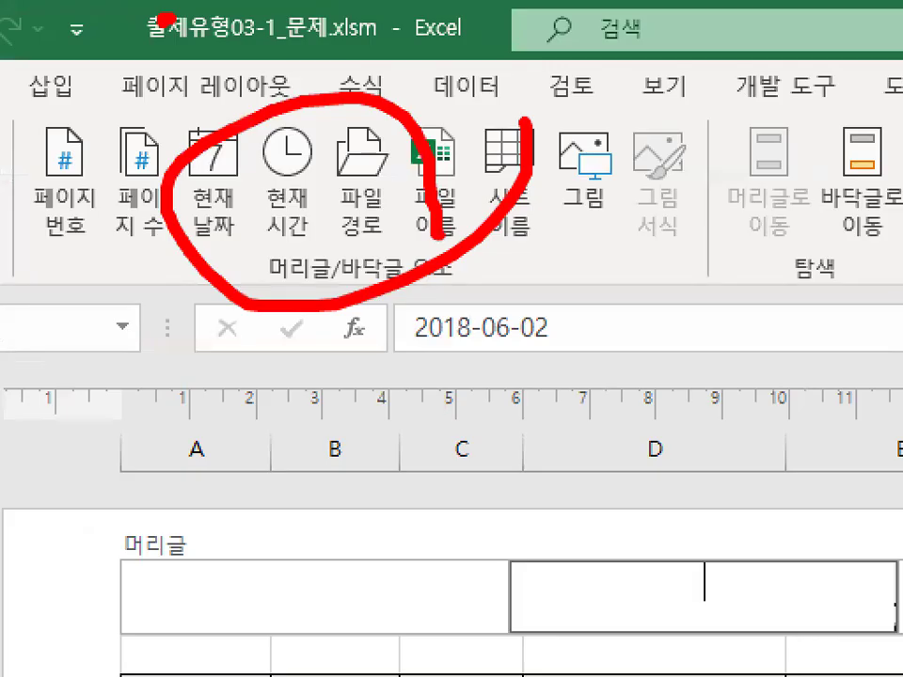
key(Escape)
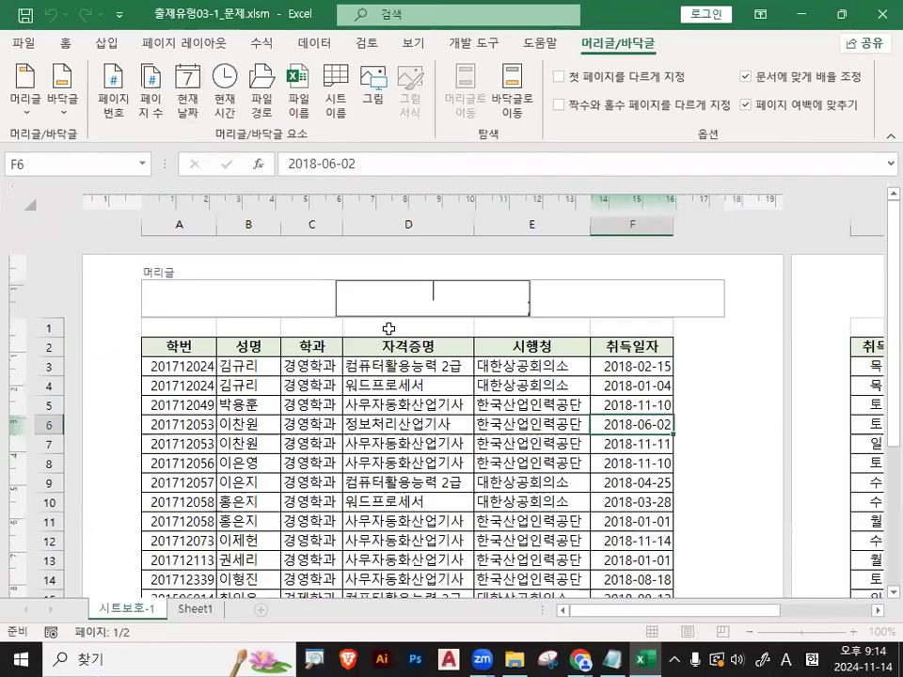
Circle the header and footer elements from 페이지 번호 through 시트 이름, then clear the marking
key(ctrl+1)
click(205, 53)
mouse_move(354, 84)
mouse_down()
mouse_move(348, 106)
mouse_move(115, 70)
mouse_up()
drag(45, 116, 495, 147)
key(Escape)
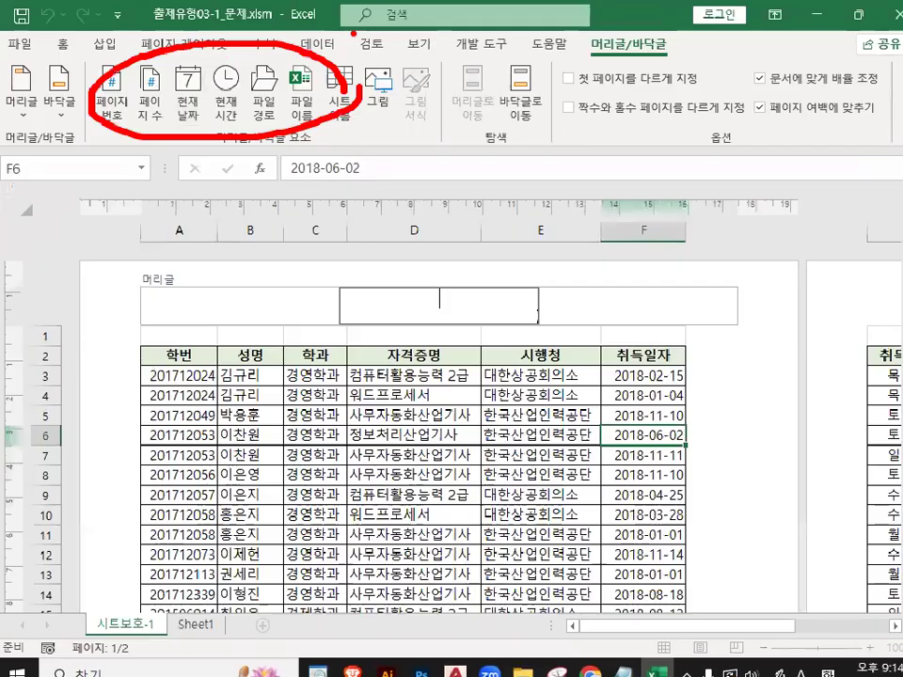
Circle the blank page margin beside the 학번 column and leave header editing by selecting cell E4
key(ctrl+1)
drag(111, 369, 150, 450)
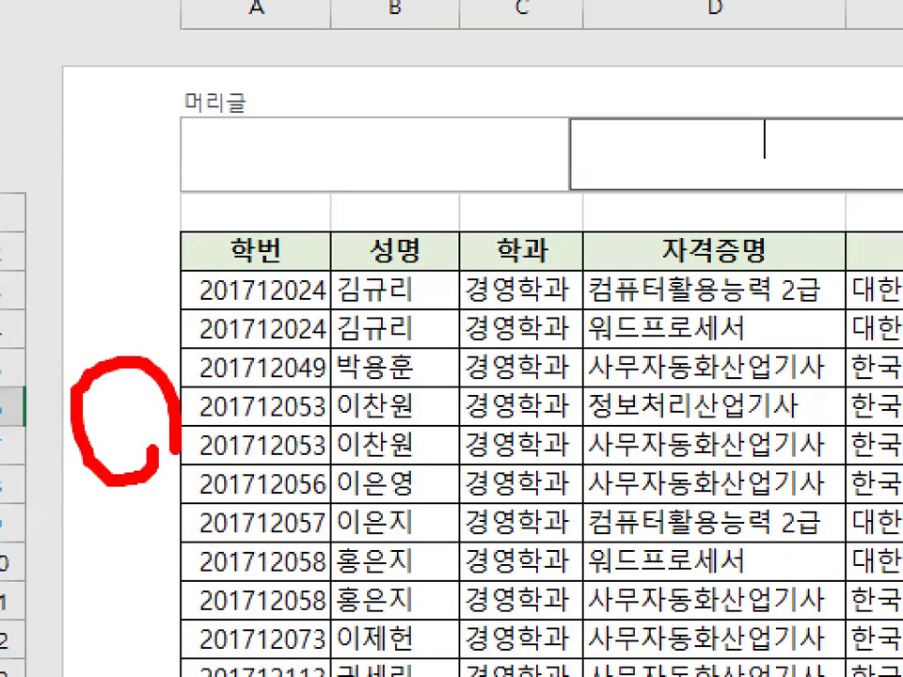
key(Escape)
click(589, 381)
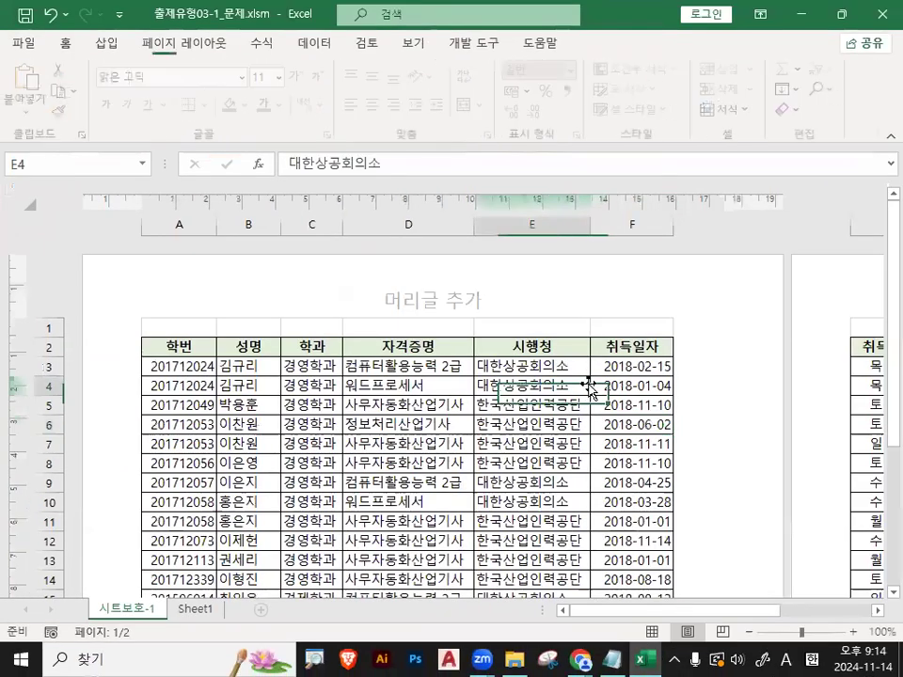
Circle the 페이지 레이아웃 view label, point out its view control with the pen, and clear the marking
key(ctrl+1)
drag(779, 590, 689, 603)
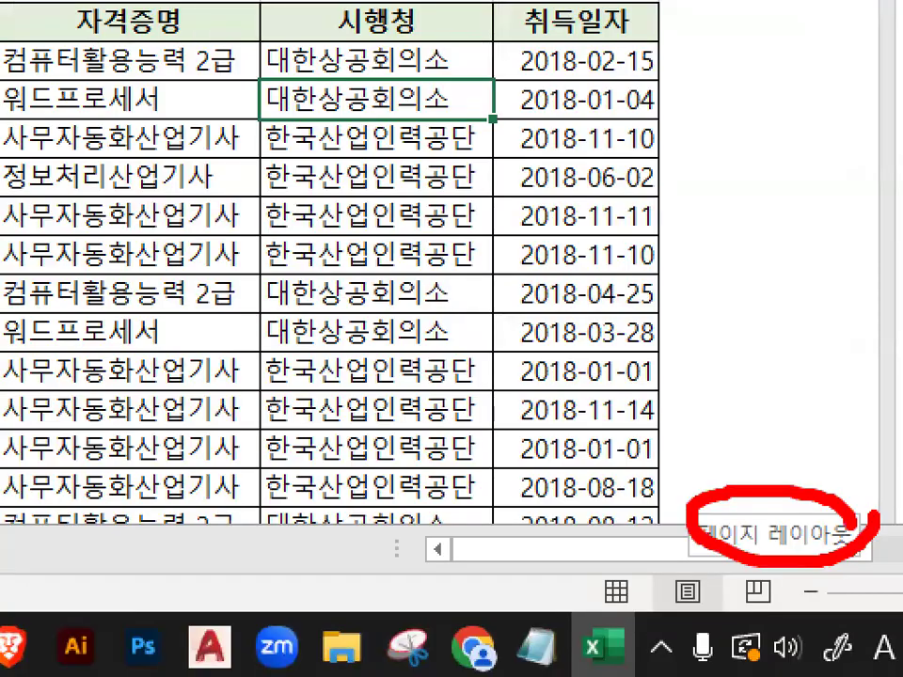
click(687, 591)
key(Escape)
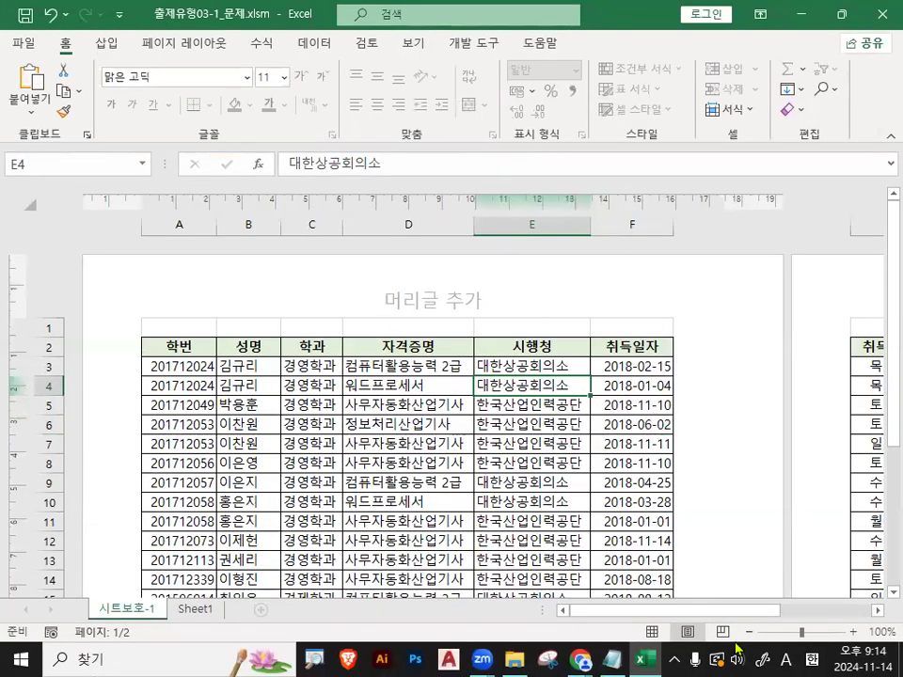
Circle the 페이지 나누기 미리 보기 label, point out its view control, clear the marking, and switch the worksheet to that view
key(ctrl+1)
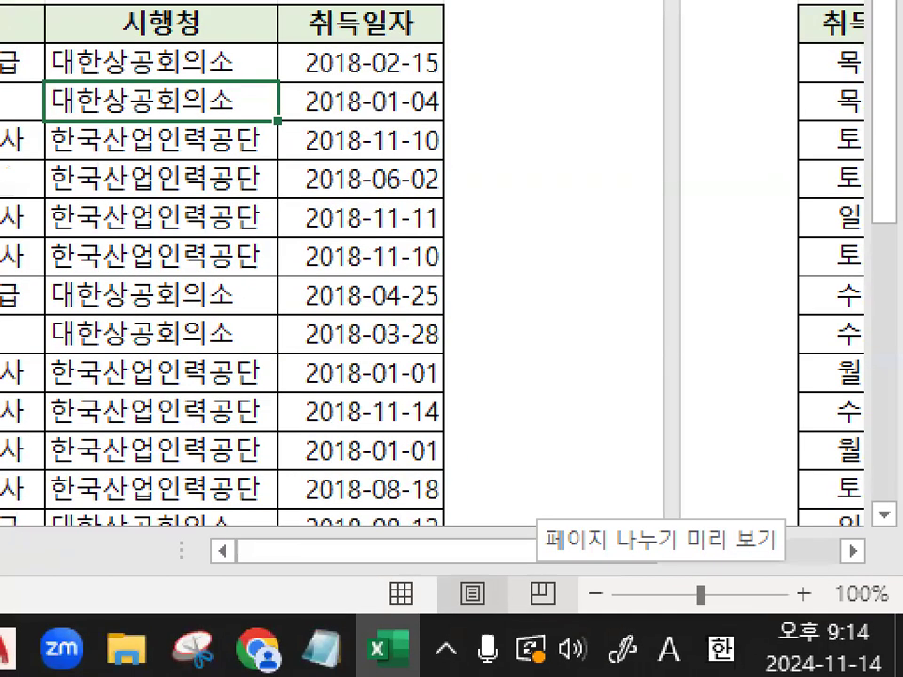
mouse_move(798, 546)
mouse_down()
mouse_move(694, 588)
mouse_move(553, 486)
mouse_move(803, 561)
mouse_up()
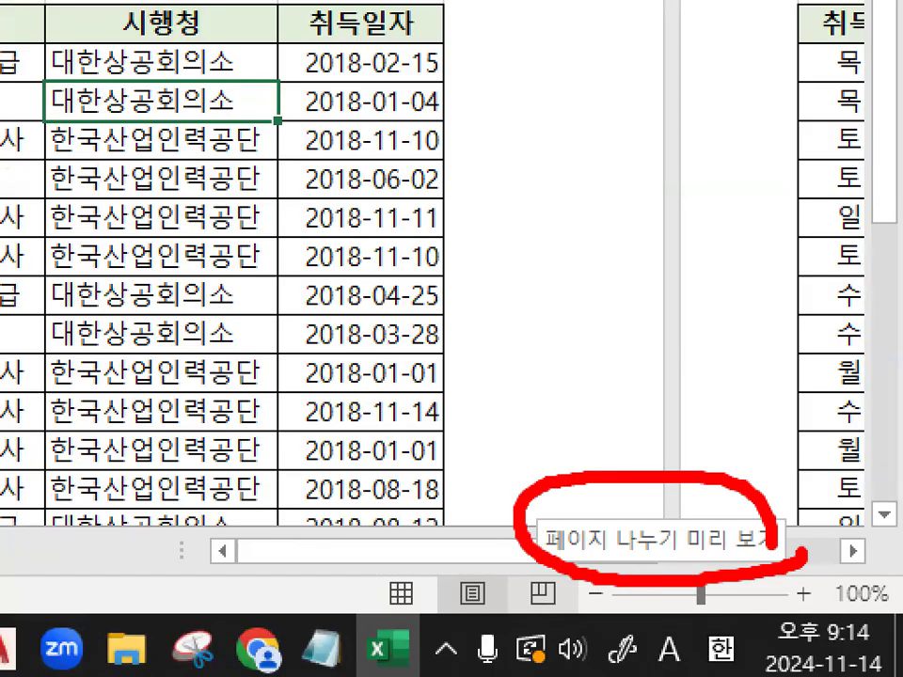
drag(617, 440, 529, 575)
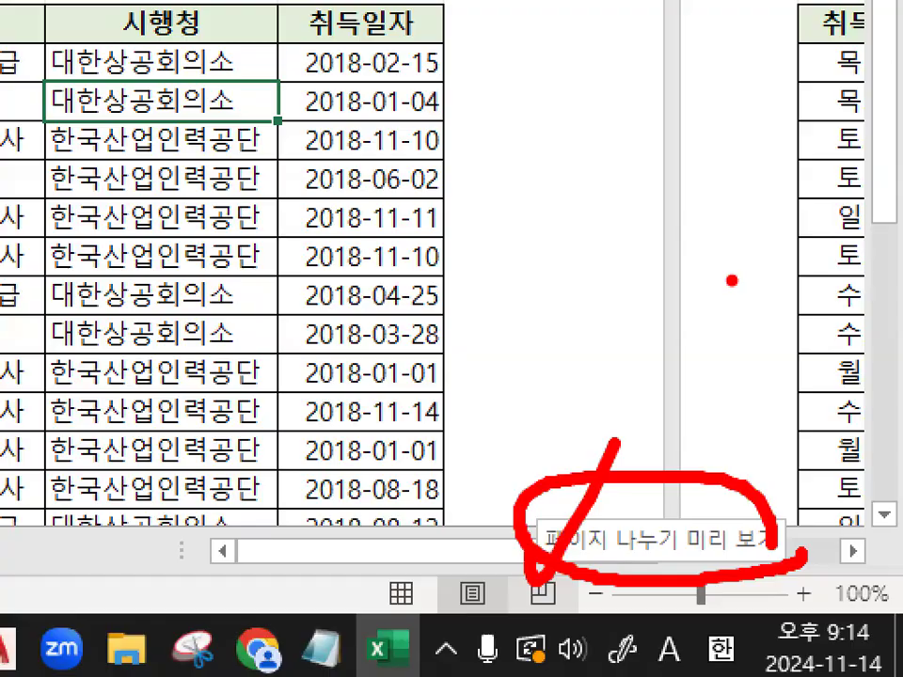
key(Escape)
click(722, 631)
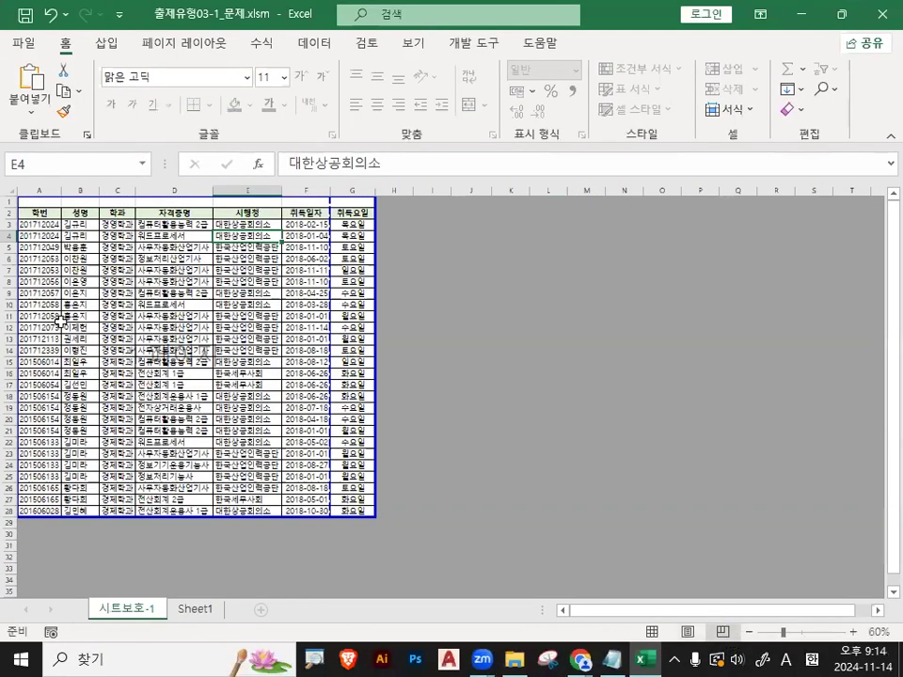
Circle the gray area beyond column G and the page-number watermark over the data with the red pen, clearing each marking
key(ctrl+1)
click(477, 316)
mouse_move(695, 327)
mouse_down()
mouse_move(302, 419)
mouse_move(701, 409)
mouse_up()
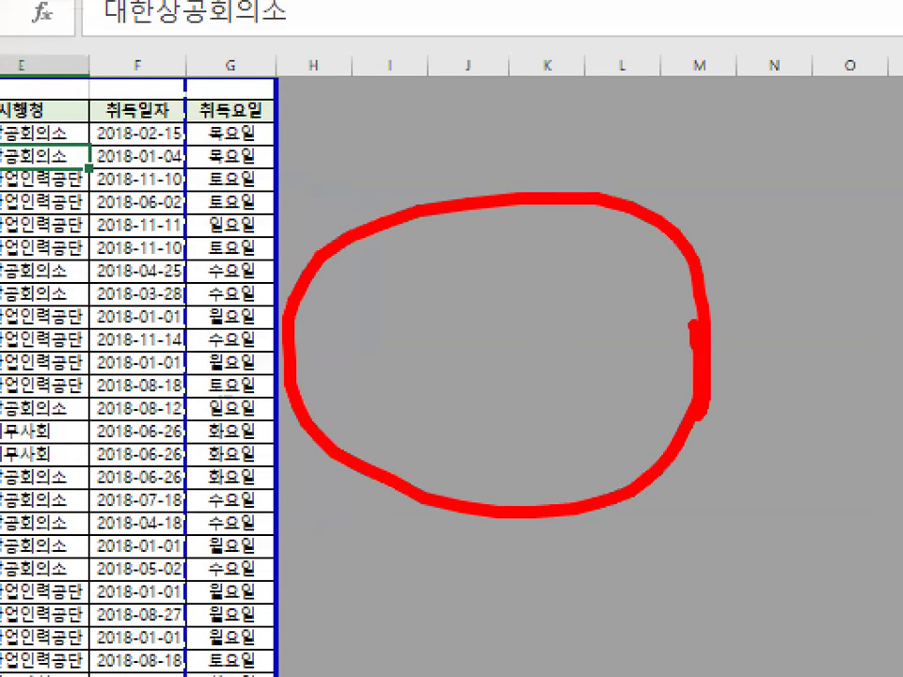
key(Escape)
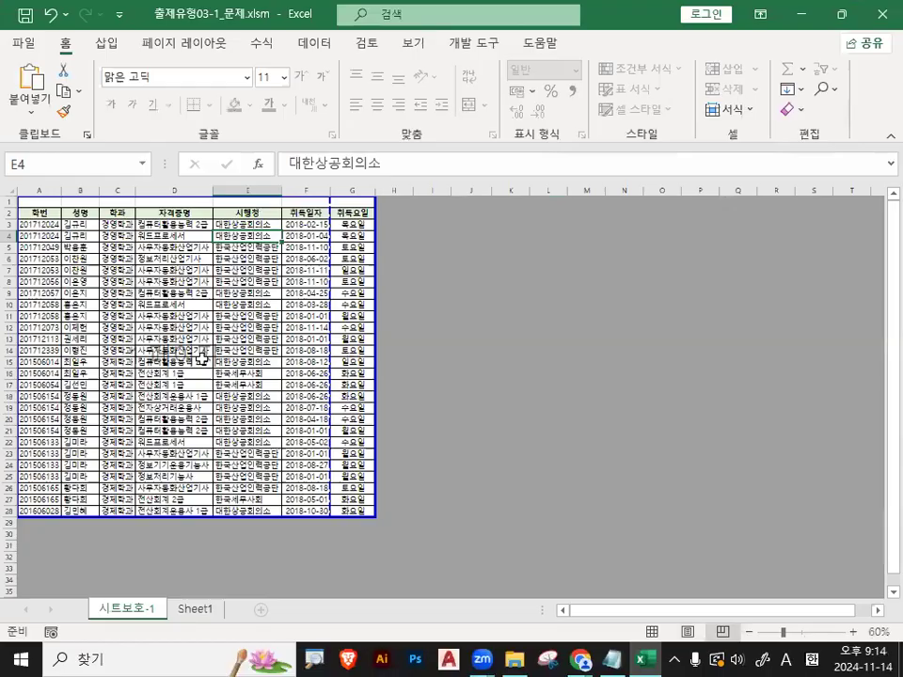
key(ctrl+1)
mouse_move(330, 292)
mouse_down()
mouse_move(248, 424)
mouse_move(328, 374)
mouse_up()
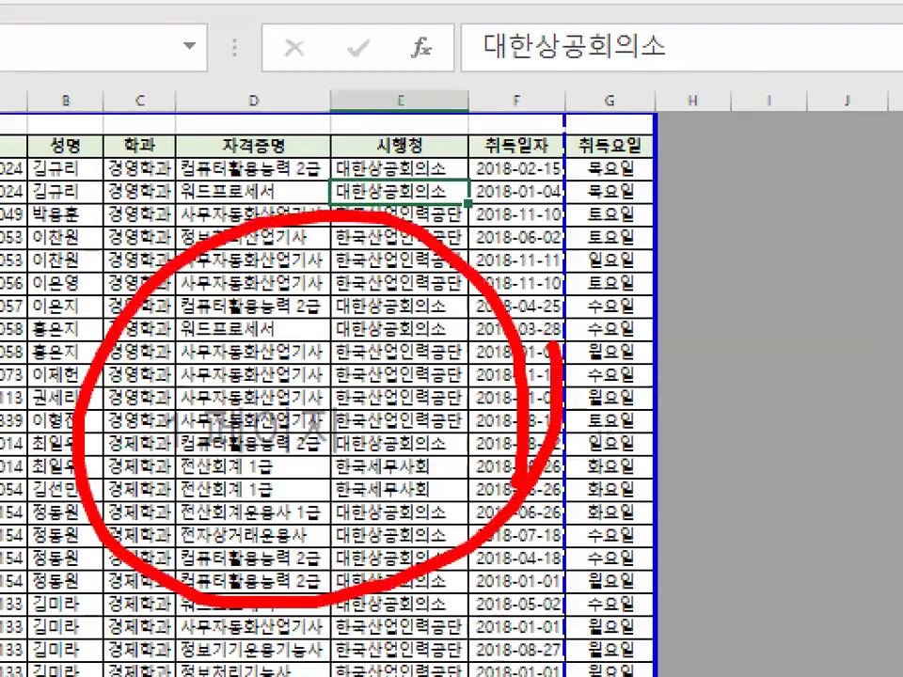
key(Escape)
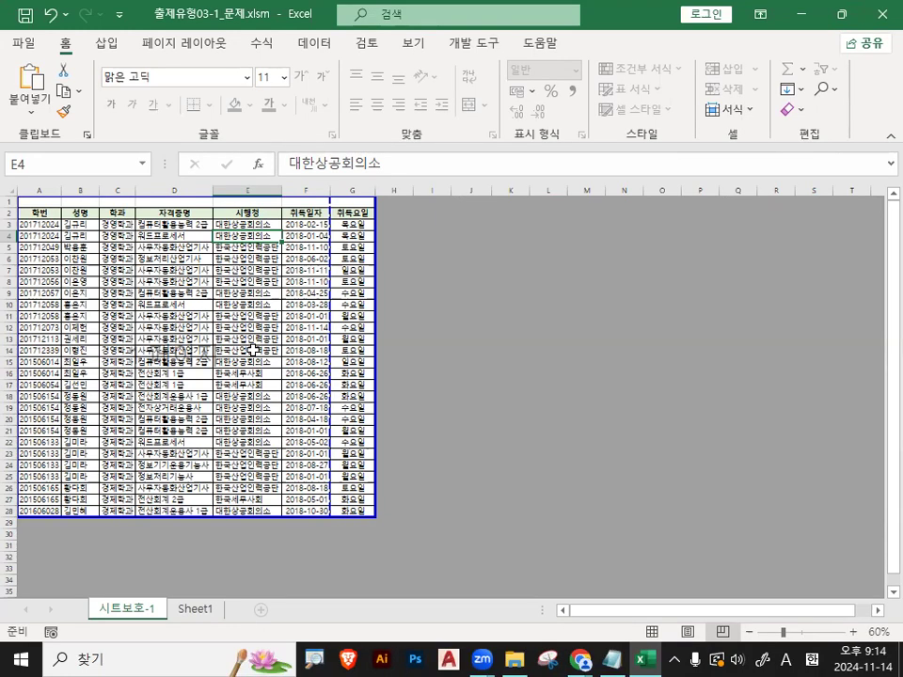
Examine the page break preview at 115% zoom and circle the blue border above the 성명 header, then clear the marking
scroll(252, 350, up, 5)
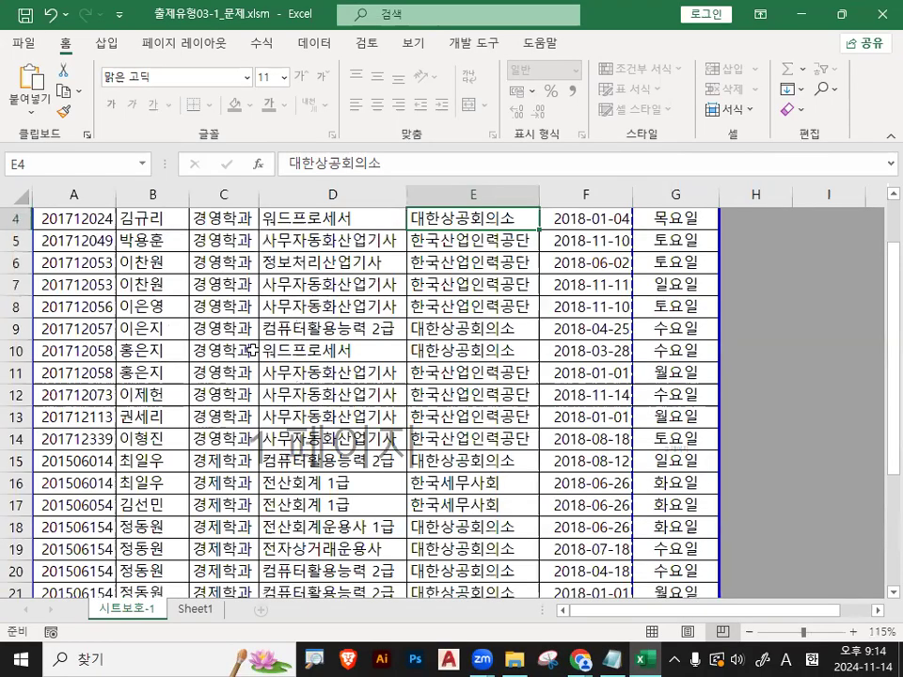
scroll(251, 396, up, 1)
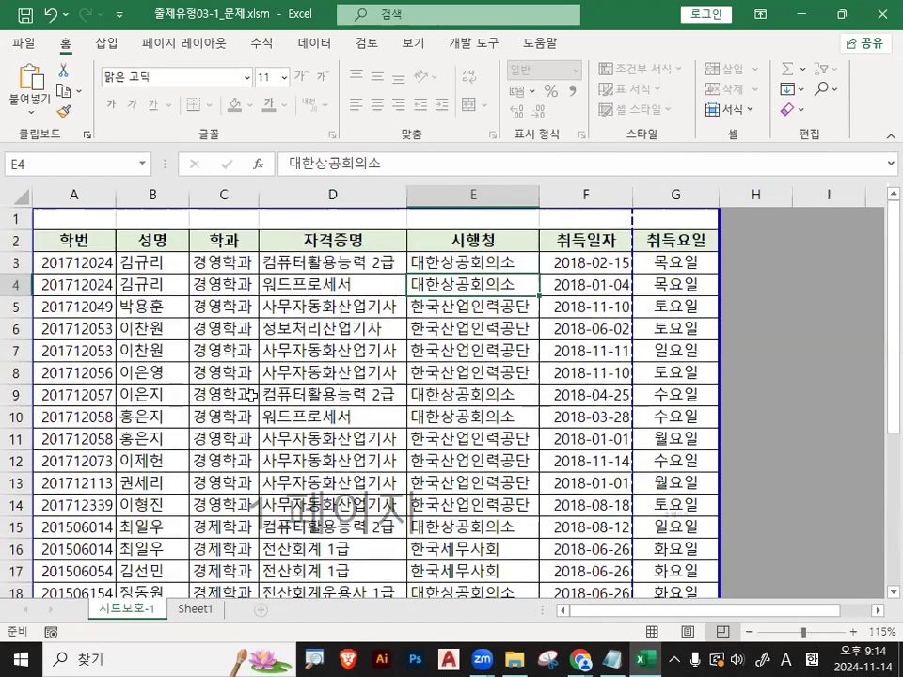
key(ctrl+1)
click(124, 210)
mouse_move(226, 212)
mouse_down()
mouse_move(194, 185)
mouse_move(242, 215)
mouse_up()
key(Escape)
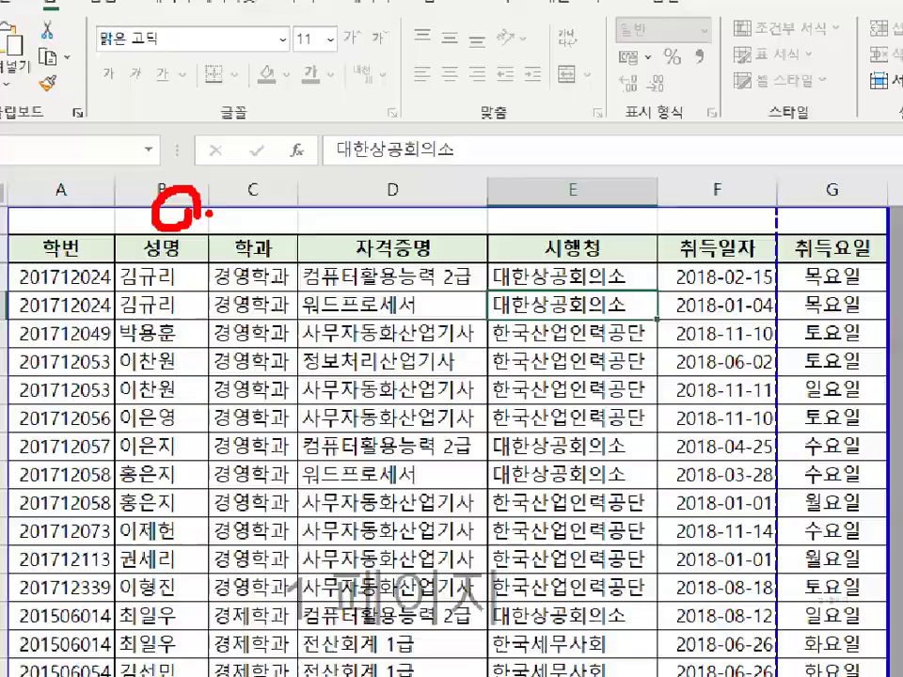
Circle the dashed page-break line between the 취득일자 and 취득요일 columns twice, clearing the marking each time
key(ctrl+1)
click(670, 300)
mouse_move(670, 300)
mouse_down()
mouse_move(517, 274)
mouse_move(640, 284)
mouse_up()
key(Escape)
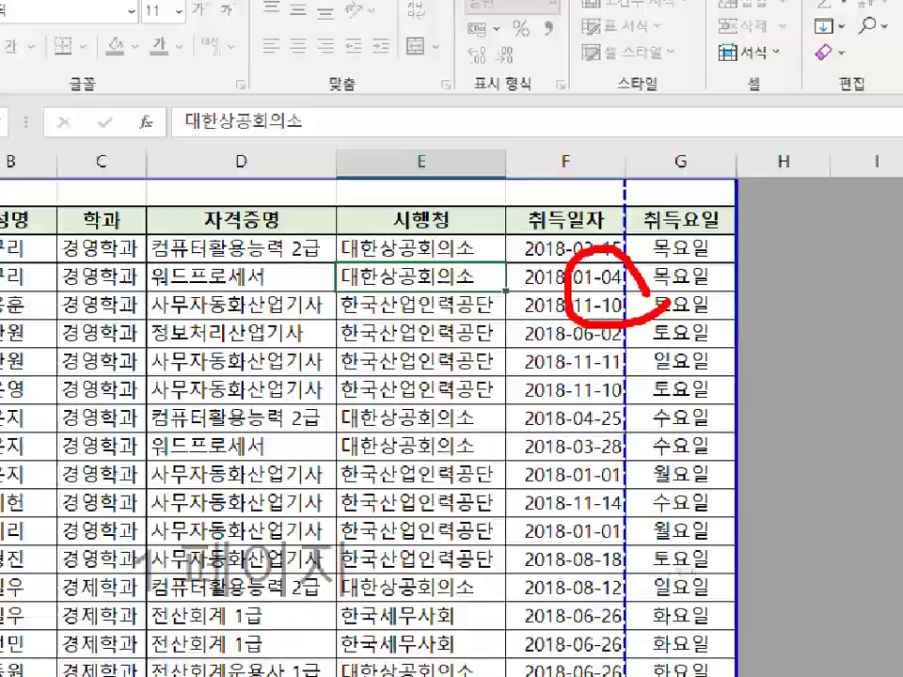
key(ctrl+1)
click(663, 312)
mouse_move(663, 312)
mouse_down()
mouse_move(538, 320)
mouse_move(639, 278)
mouse_up()
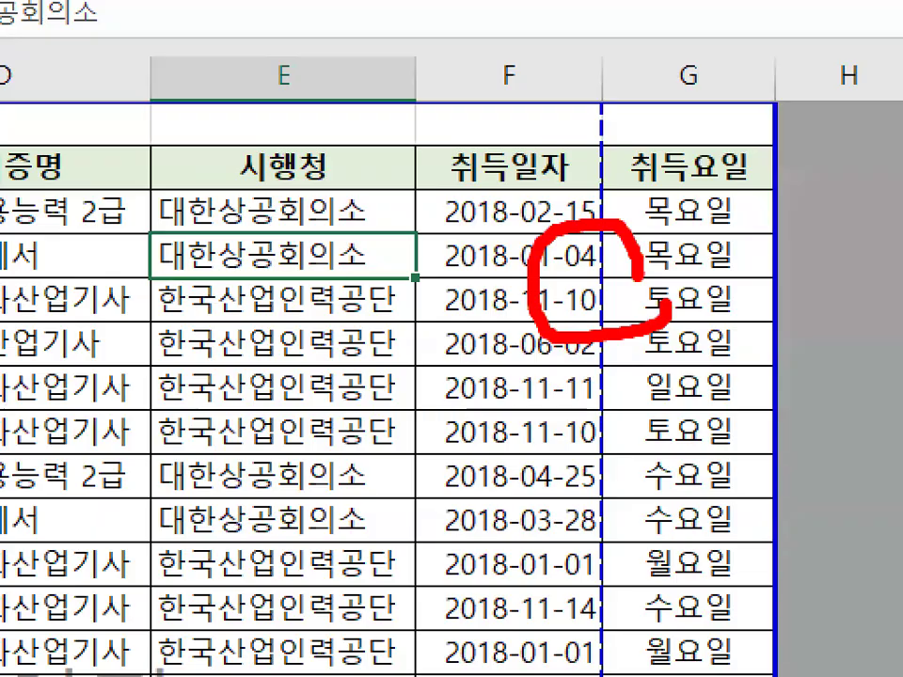
key(Escape)
Circle the solid blue print-area border beside the 취득요일 column and above the 시행청 header, then clear the marking
key(ctrl+1)
click(750, 260)
mouse_move(750, 259)
mouse_down()
mouse_move(706, 301)
mouse_move(694, 215)
mouse_up()
mouse_move(425, 170)
mouse_down()
mouse_move(242, 131)
mouse_move(376, 153)
mouse_up()
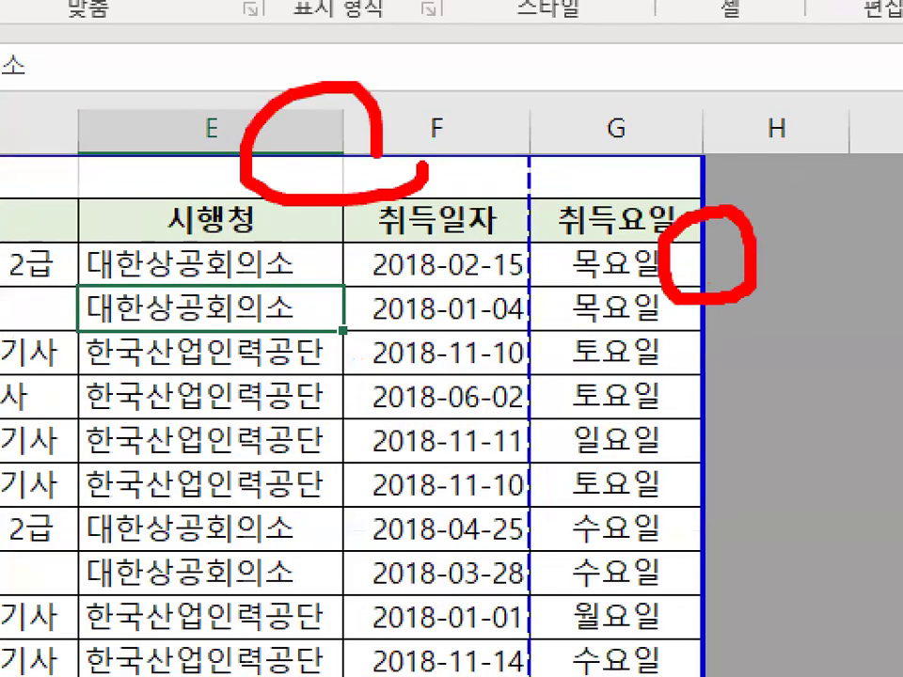
key(Escape)
Select cell A13 and draw red pen lines along the boundary between rows 12 and 13, clearing each marking
click(56, 483)
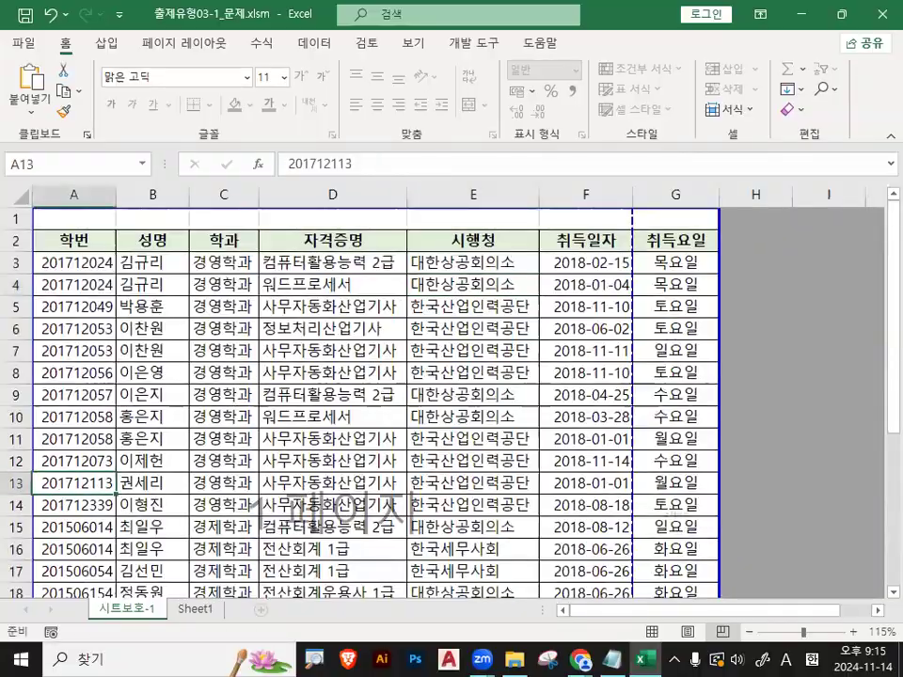
key(ctrl+1)
click(62, 477)
mouse_move(62, 477)
mouse_down()
mouse_move(34, 472)
mouse_move(215, 463)
mouse_up()
drag(432, 435, 425, 450)
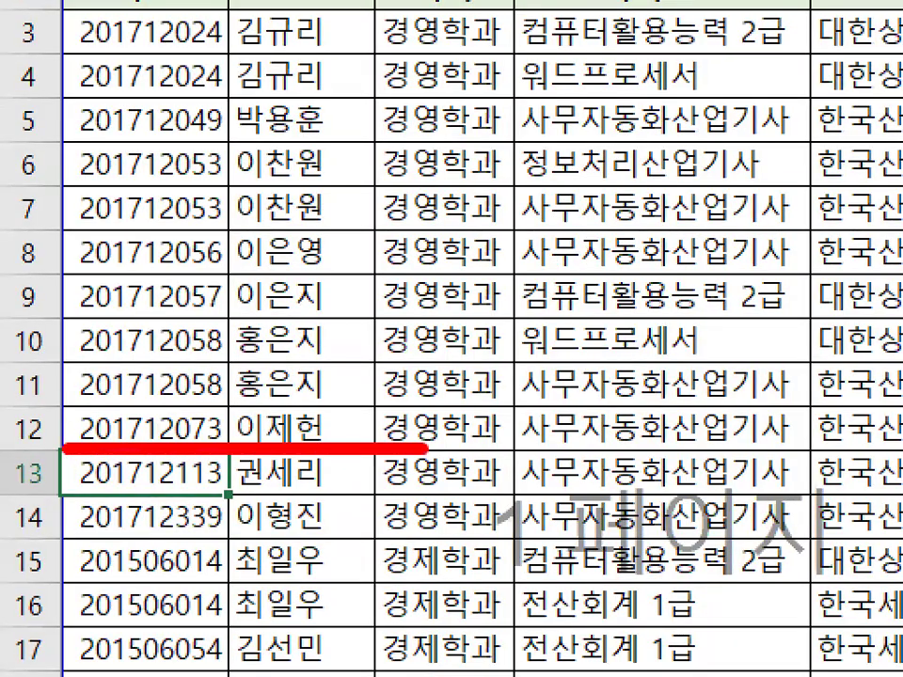
key(Escape)
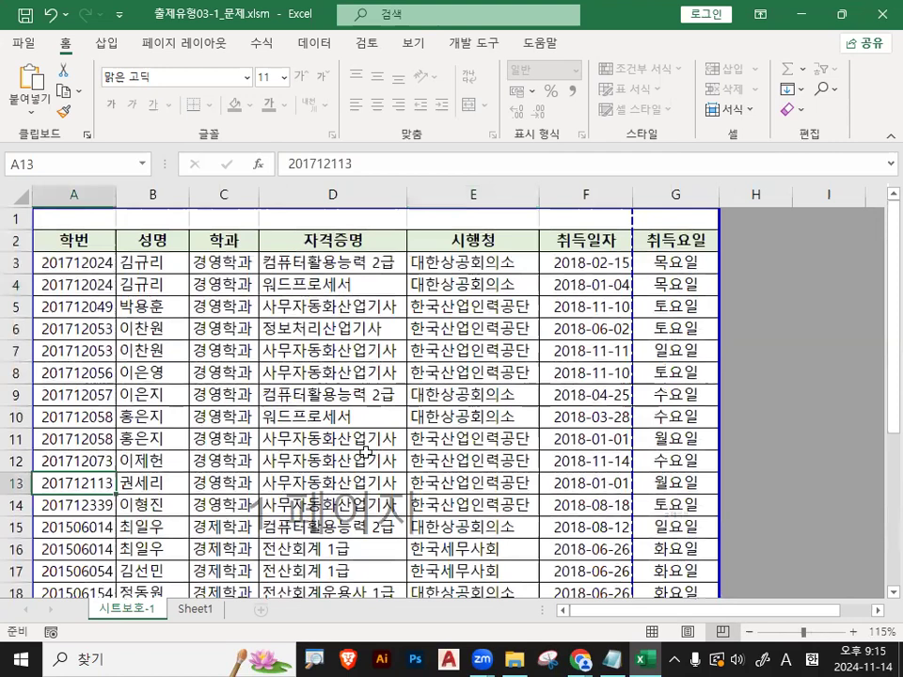
drag(40, 473, 733, 455)
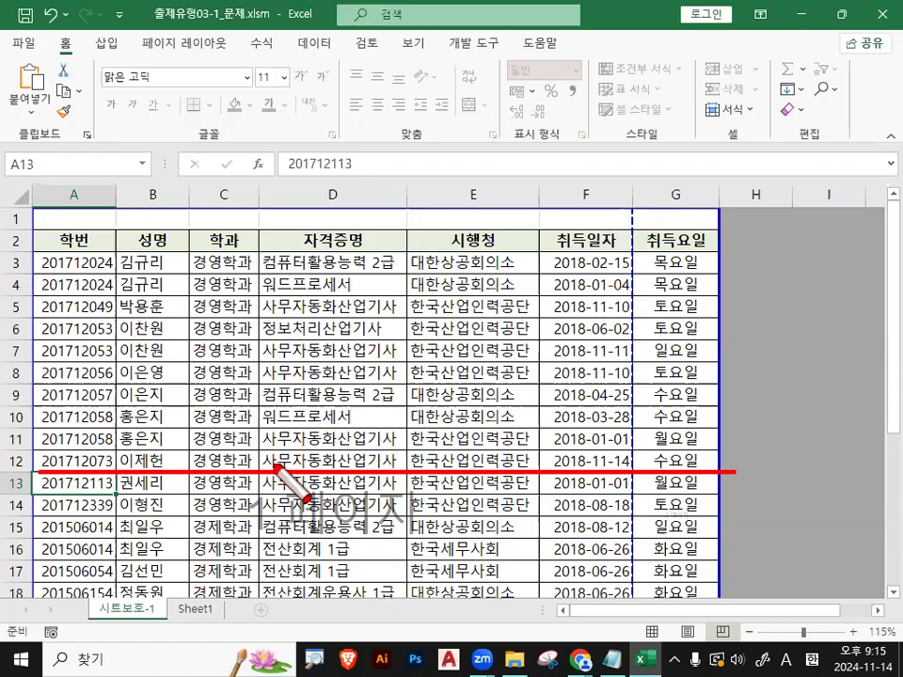
key(Escape)
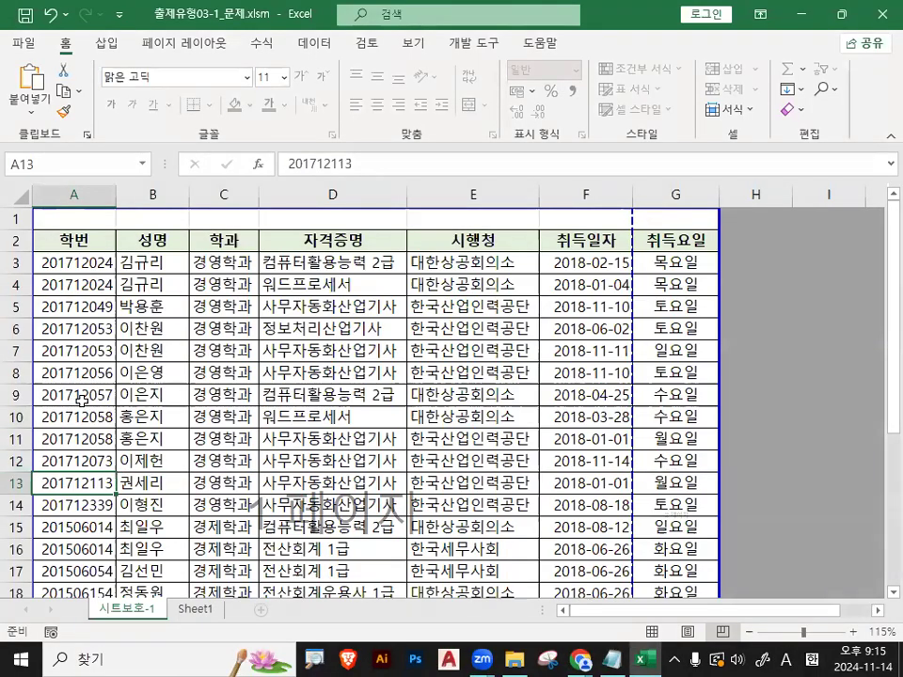
Select cell A10 as the page-break position at 145% zoom, mark the row boundary above it, circle the cell, and clear the markings
scroll(149, 440, up, 2)
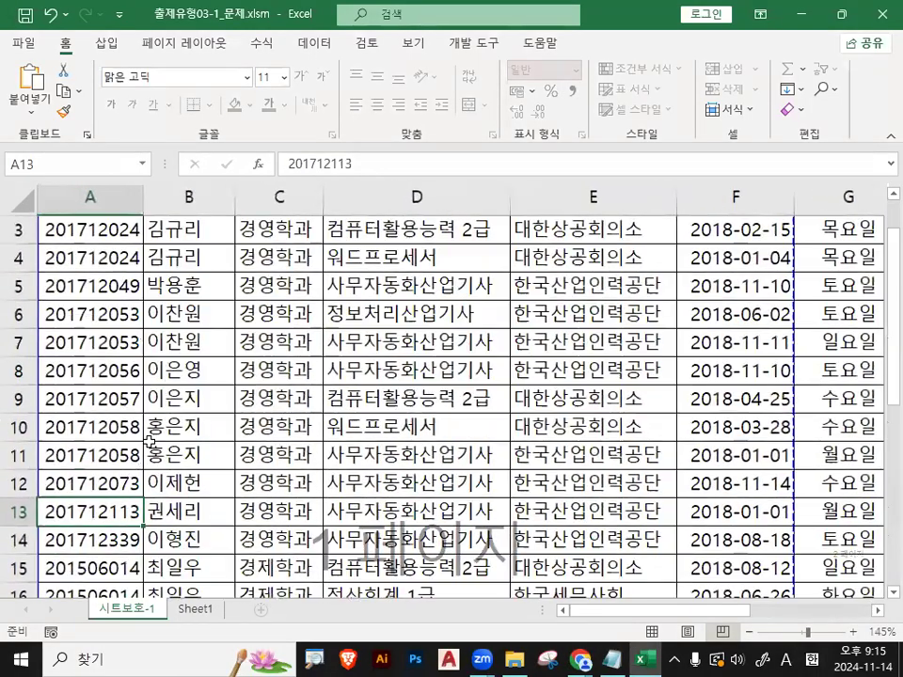
click(68, 428)
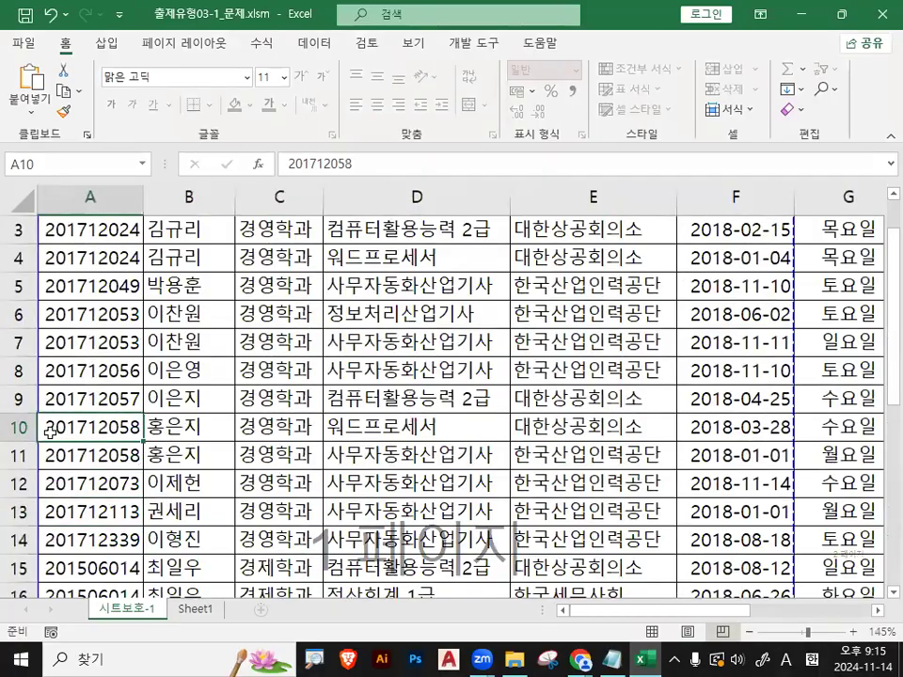
key(ctrl+1)
key(Escape)
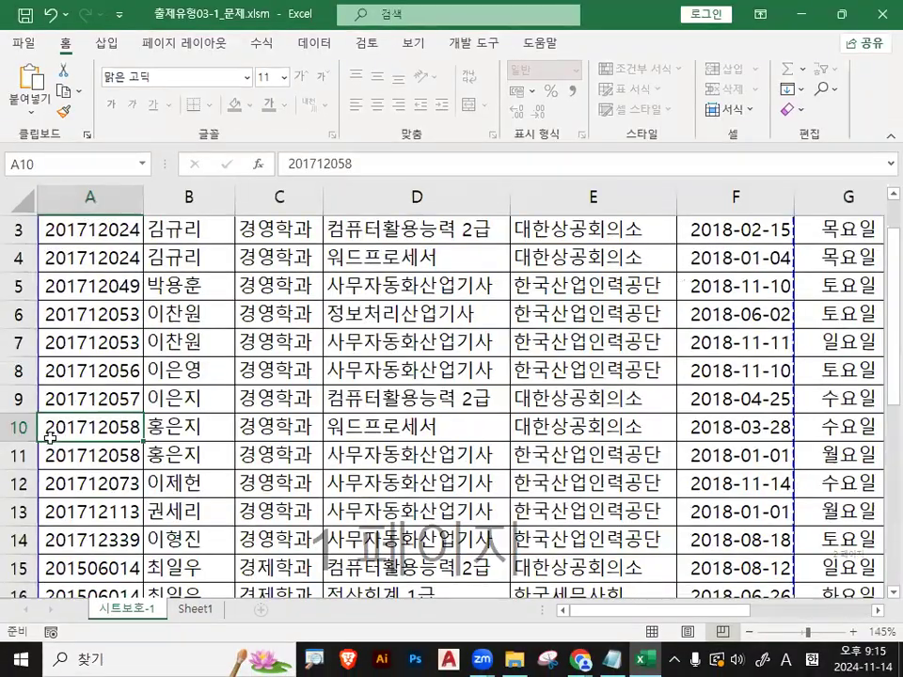
key(ctrl+1)
mouse_move(77, 386)
mouse_down()
mouse_move(622, 377)
mouse_move(619, 386)
mouse_up()
key(Escape)
key(ctrl+1)
click(79, 428)
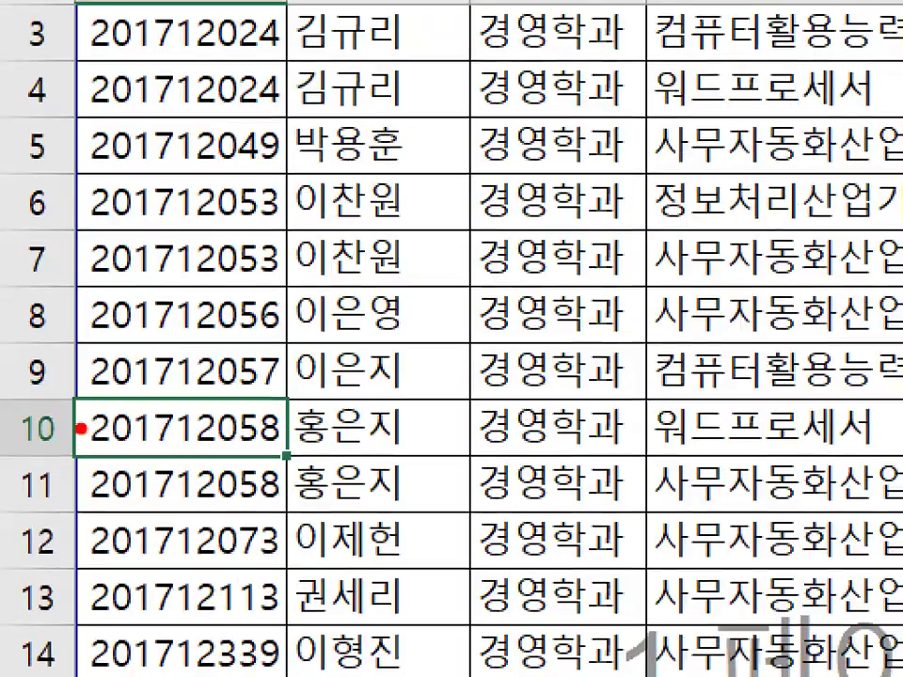
mouse_move(246, 440)
mouse_down()
mouse_move(149, 414)
mouse_move(243, 421)
mouse_up()
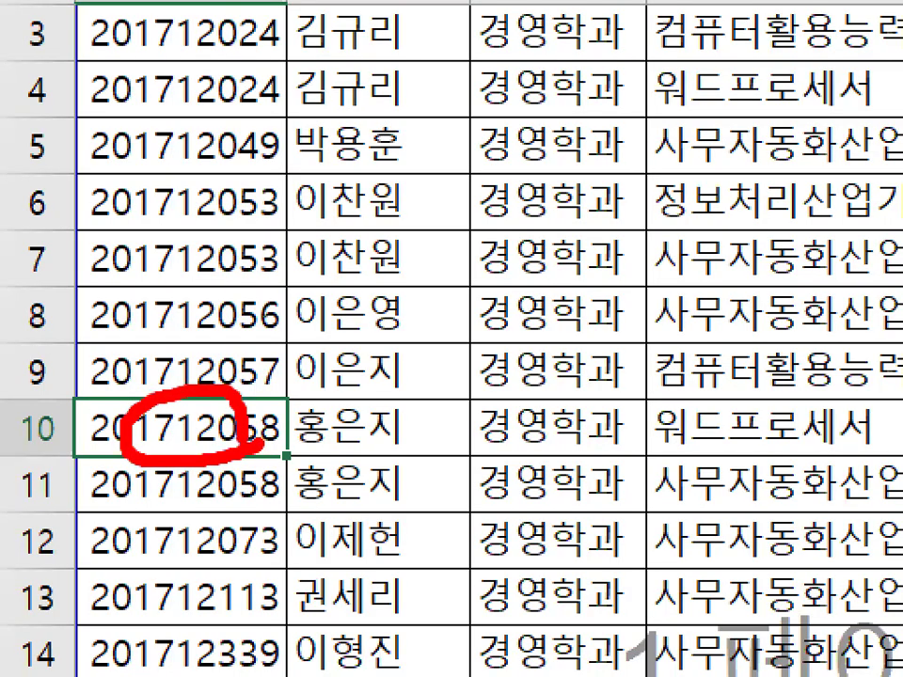
key(Escape)
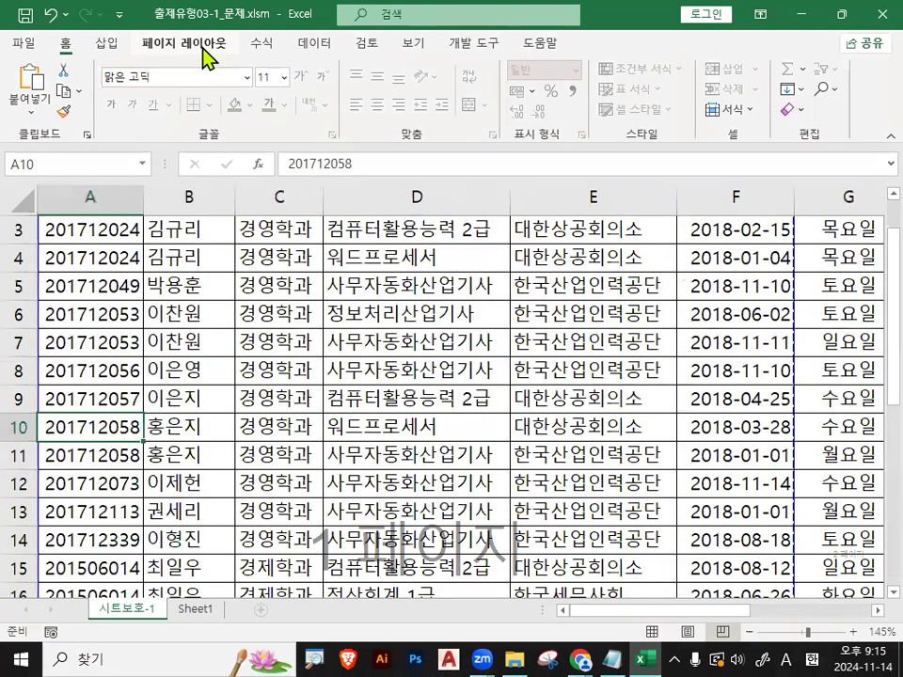
Circle the 페이지 레이아웃 label, show its commands, circle the 나누기 command with the pen, and clear the marking
key(ctrl+1)
mouse_move(224, 43)
mouse_down()
mouse_move(172, 45)
mouse_move(163, 21)
mouse_up()
key(Escape)
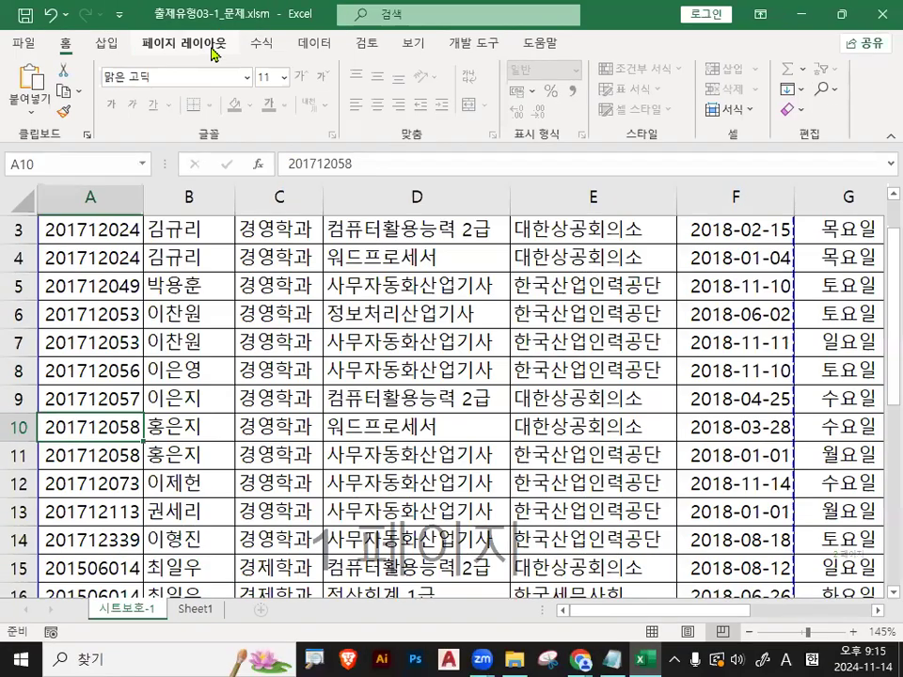
click(195, 52)
key(ctrl+1)
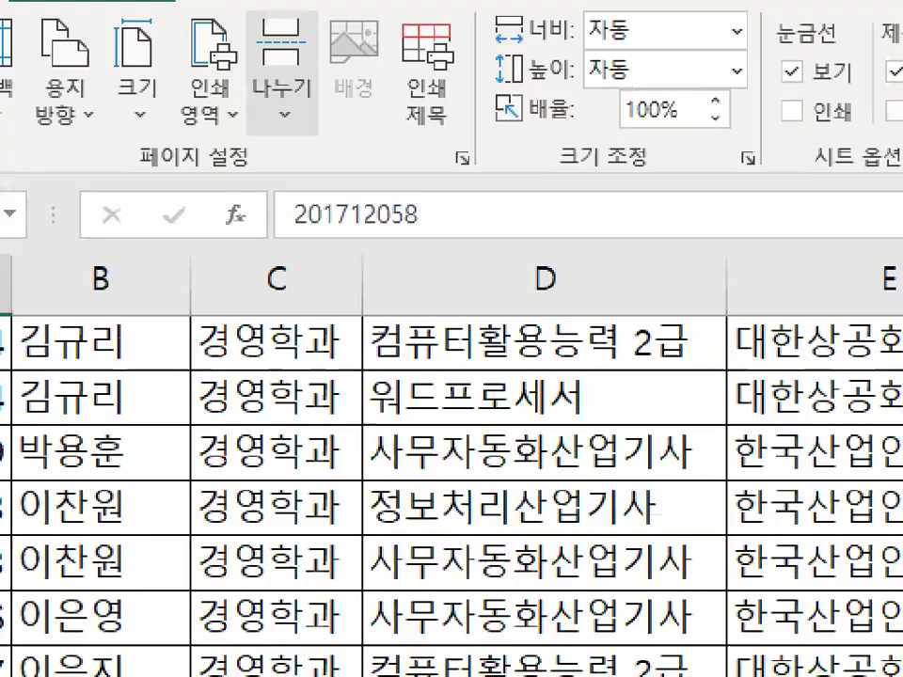
mouse_move(276, 120)
mouse_down()
mouse_move(313, 104)
mouse_move(247, 42)
mouse_move(261, 130)
mouse_up()
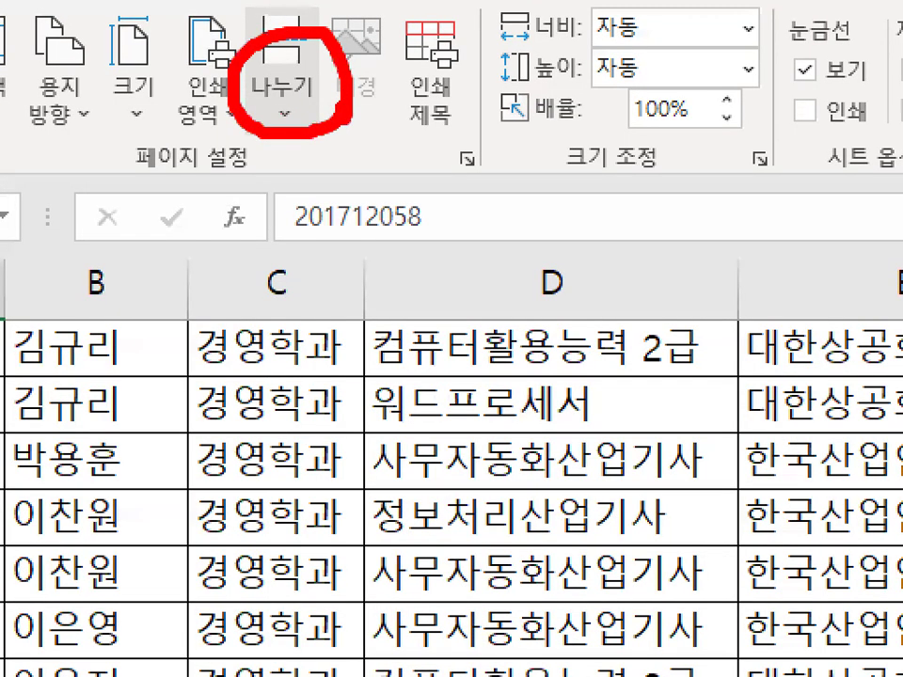
key(Escape)
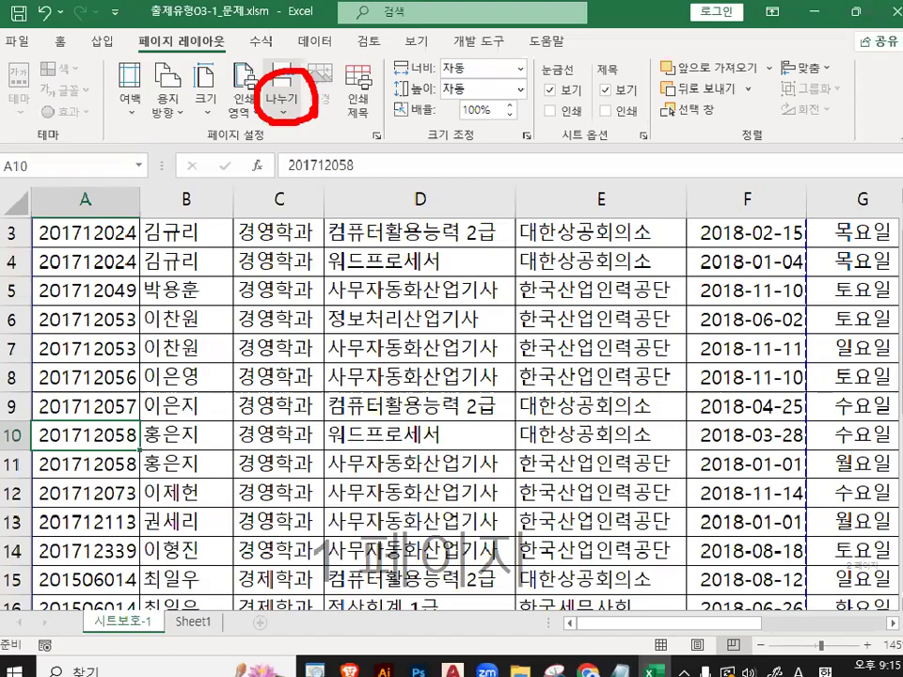
Point out the 페이지 나누기 삽입 option with the pen, insert a page break above row 10, and select cell C12
click(283, 101)
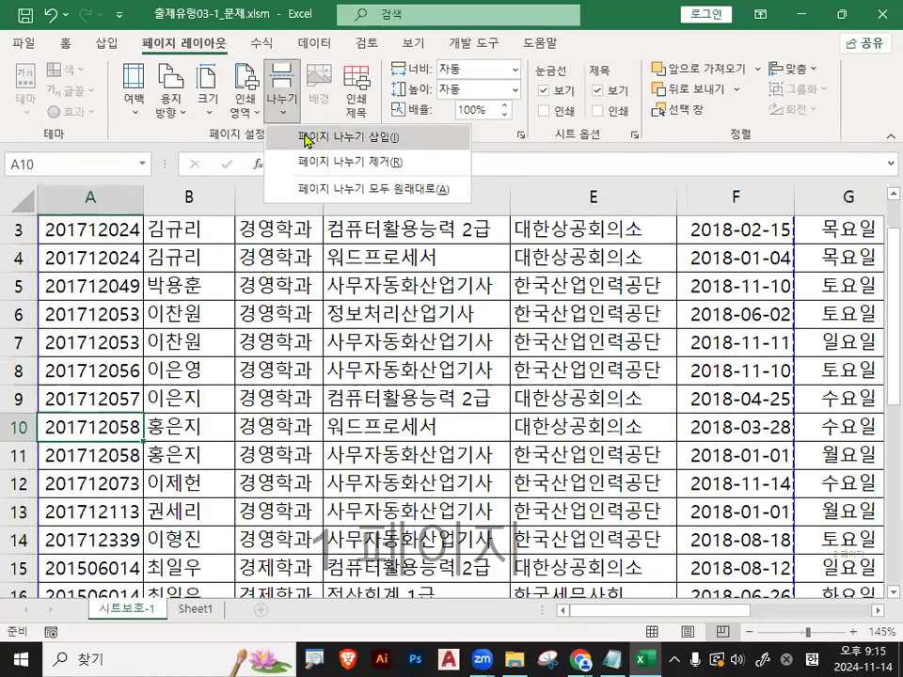
key(ctrl+1)
mouse_move(386, 136)
mouse_down()
mouse_move(309, 126)
mouse_move(463, 141)
mouse_up()
key(Escape)
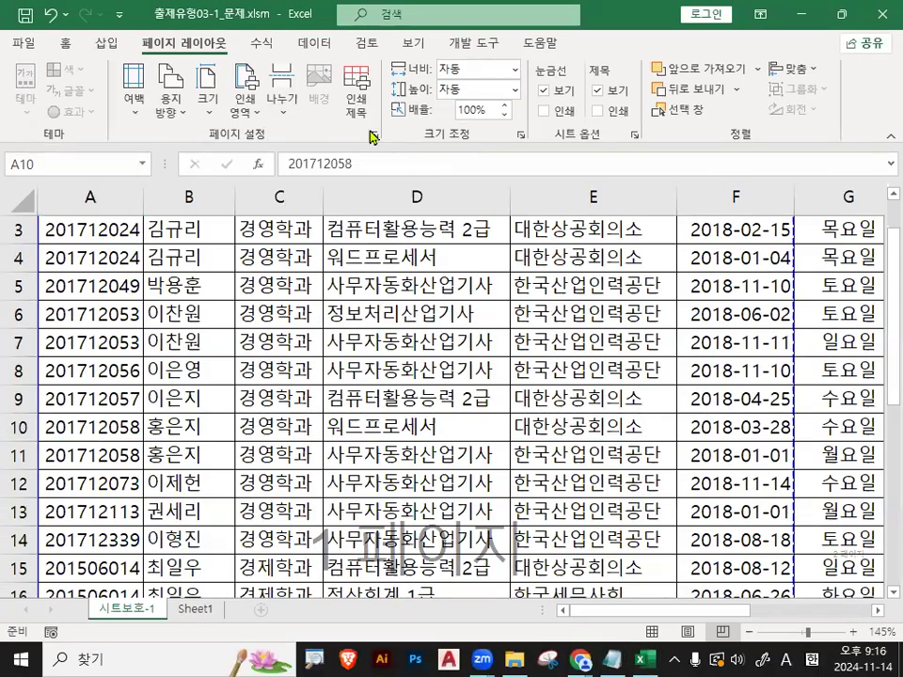
click(283, 102)
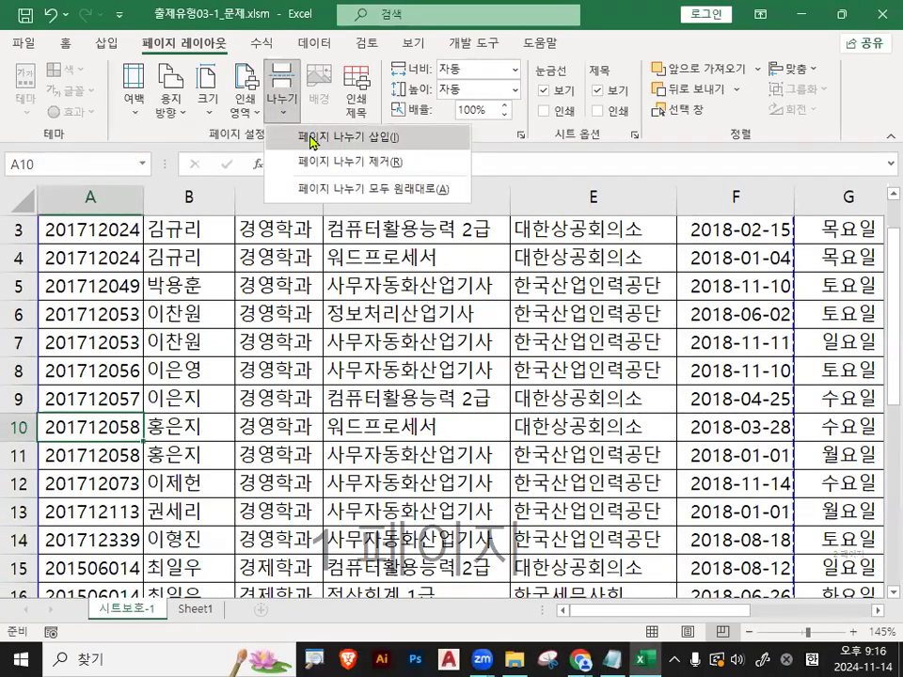
click(311, 140)
click(231, 482)
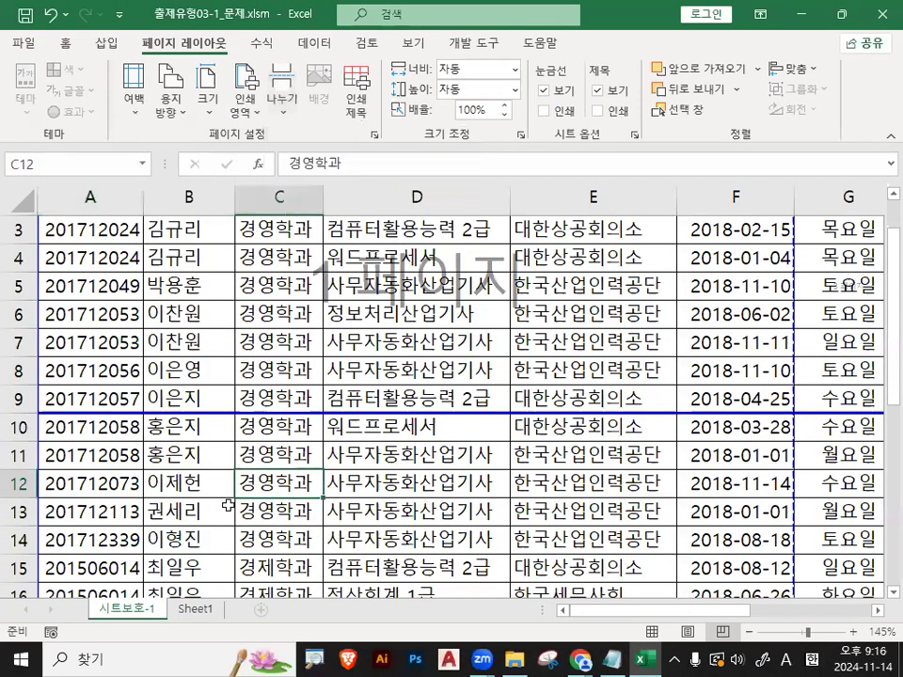
Trace the rows above the row 10 page break, circle the break line with the red pen, and clear each marking
key(ctrl+1)
drag(325, 432, 391, 479)
key(Escape)
mouse_move(101, 214)
mouse_down()
mouse_move(100, 379)
mouse_move(64, 428)
mouse_move(452, 425)
mouse_up()
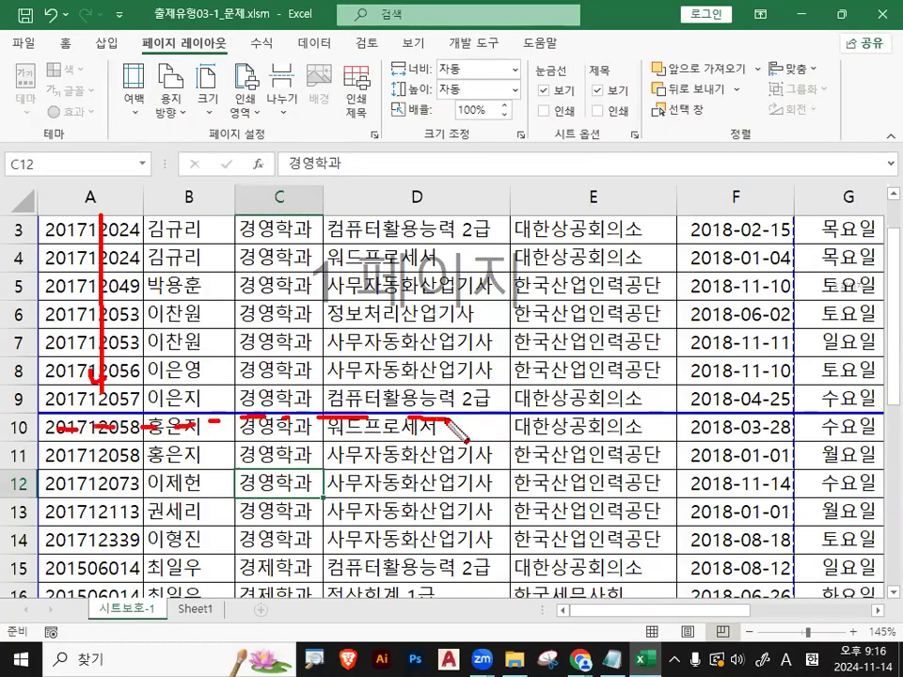
key(Escape)
key(ctrl+1)
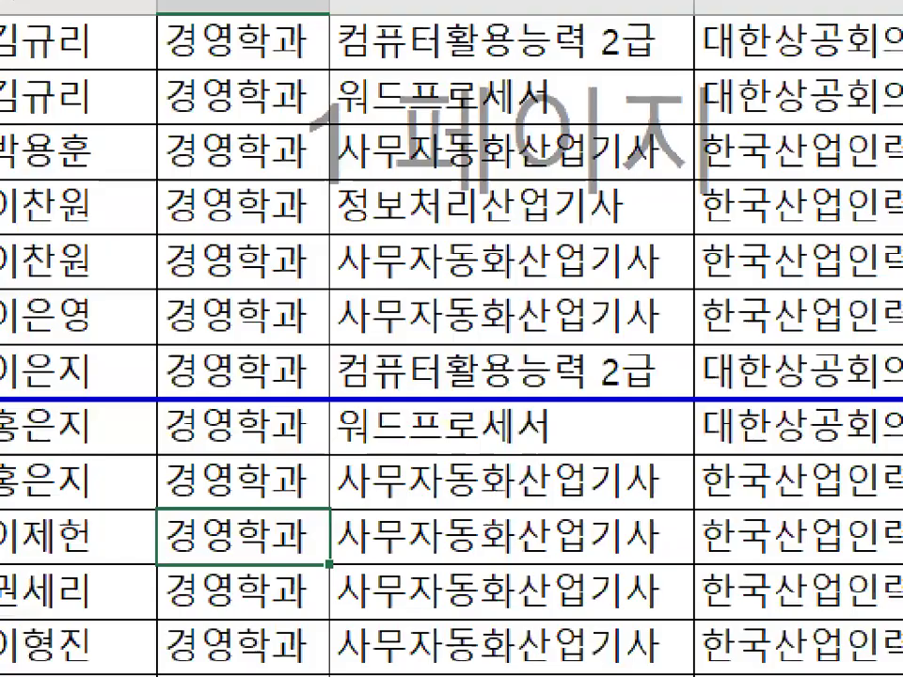
click(319, 426)
drag(462, 420, 459, 406)
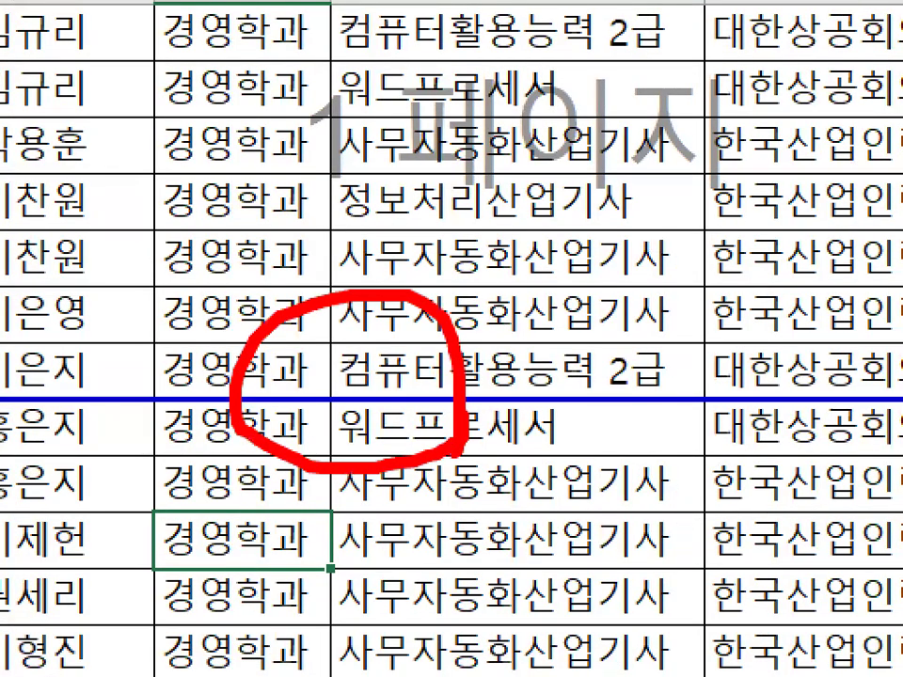
key(Escape)
Select cell A10, circle the arrow of the 나누기 command with the pen, and clear the marking
click(94, 429)
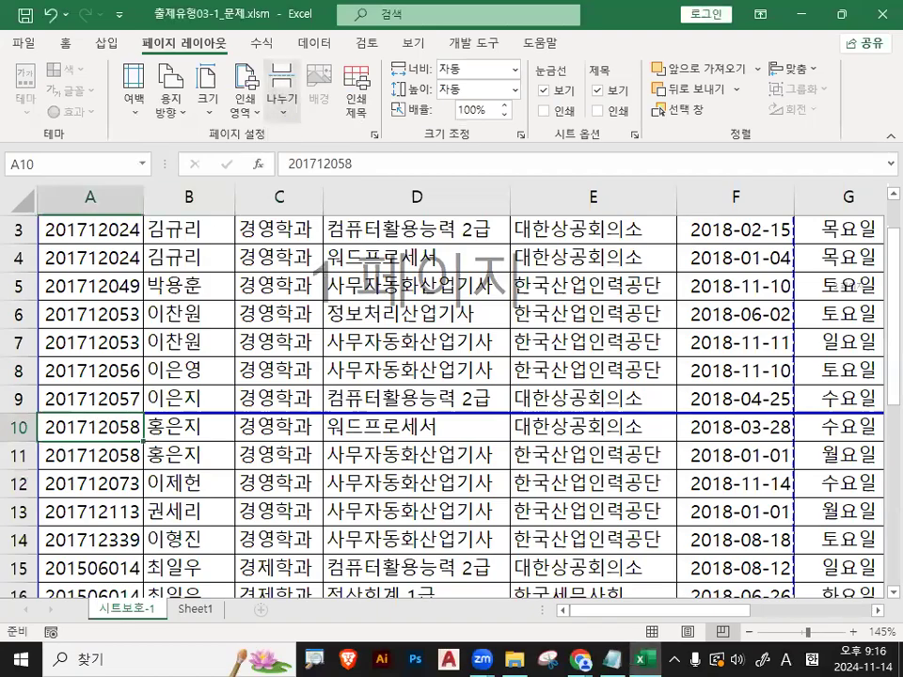
key(ctrl+1)
mouse_move(298, 114)
mouse_down()
mouse_move(271, 94)
mouse_move(297, 110)
mouse_up()
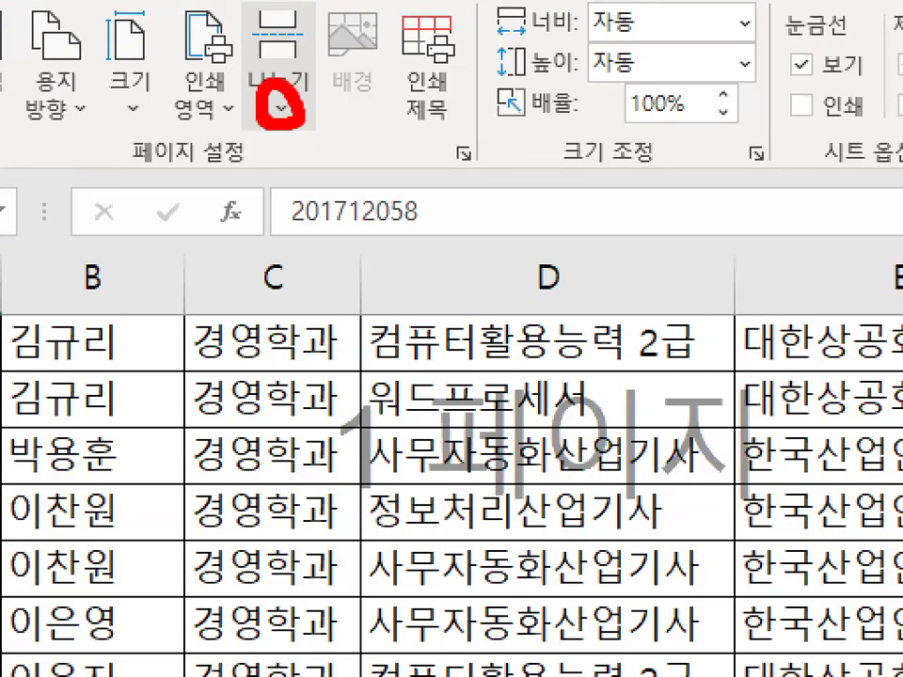
key(Escape)
Point out the 페이지 나누기 제거 option with the pen, remove the page break above row 10, and select cell C6
click(282, 111)
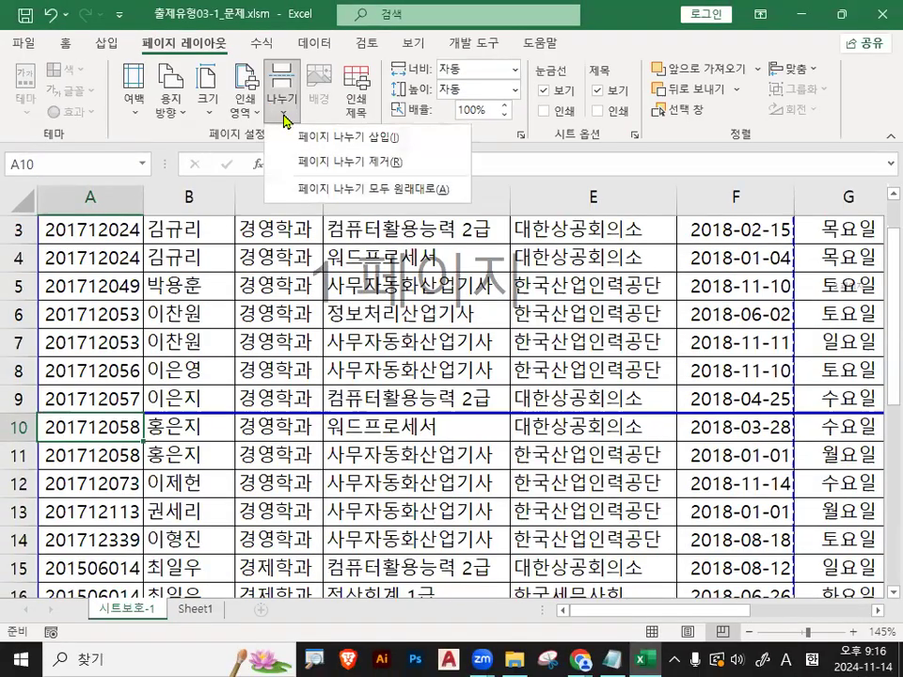
key(ctrl+1)
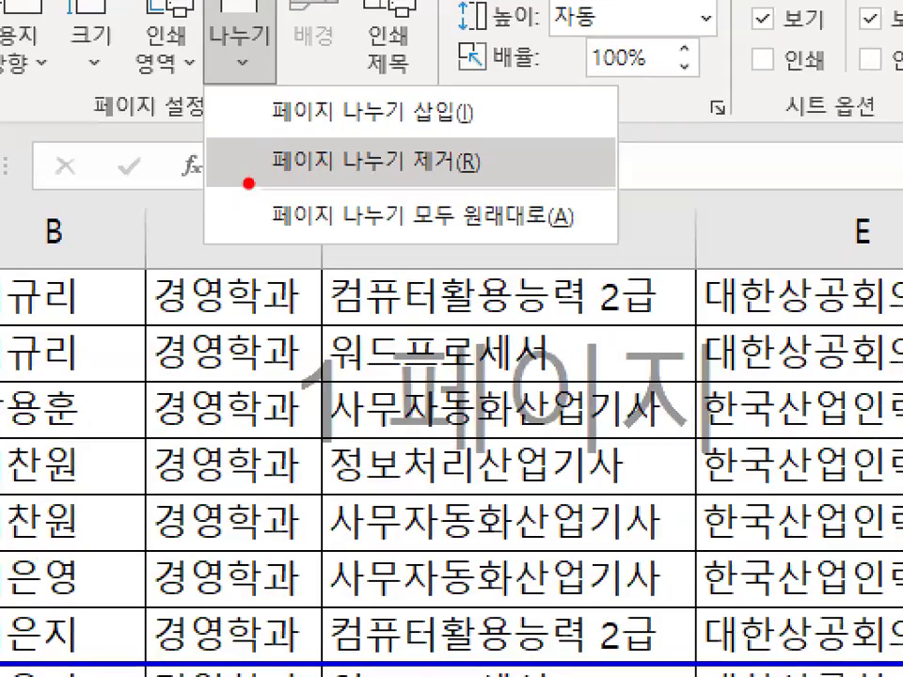
drag(283, 171, 406, 170)
key(Escape)
click(282, 111)
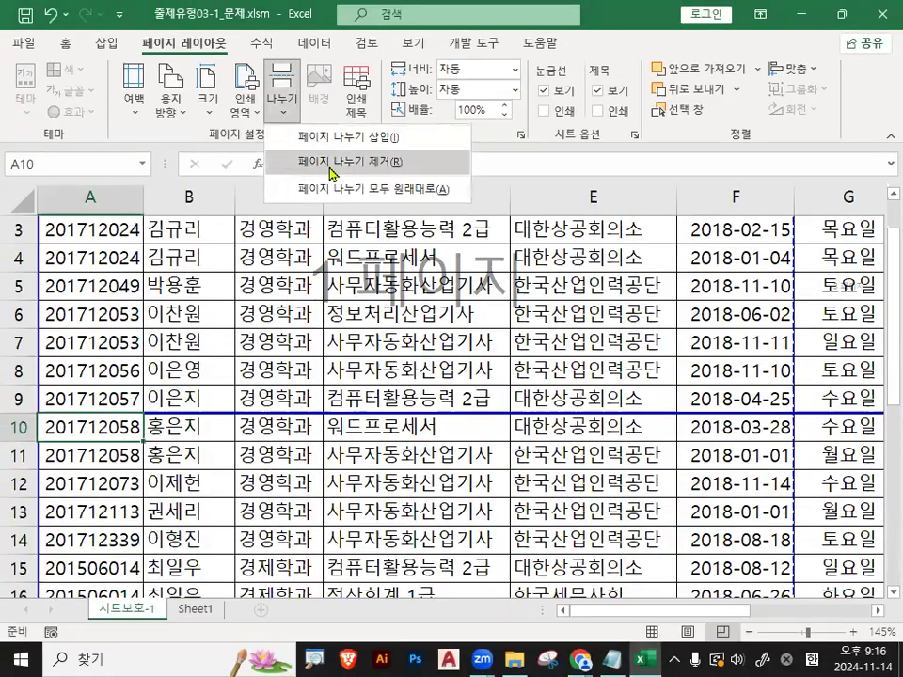
click(329, 160)
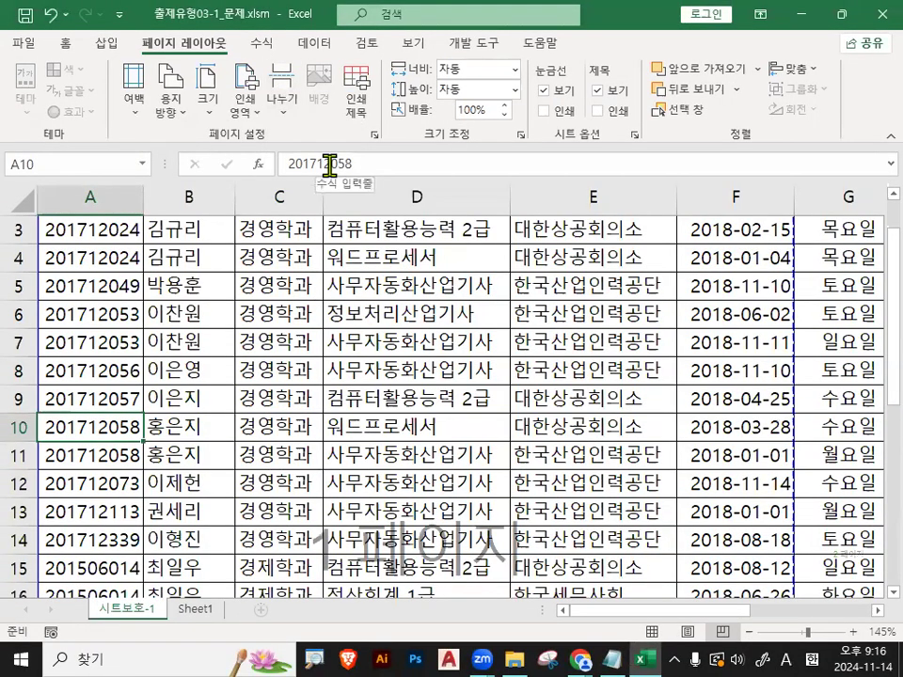
click(268, 314)
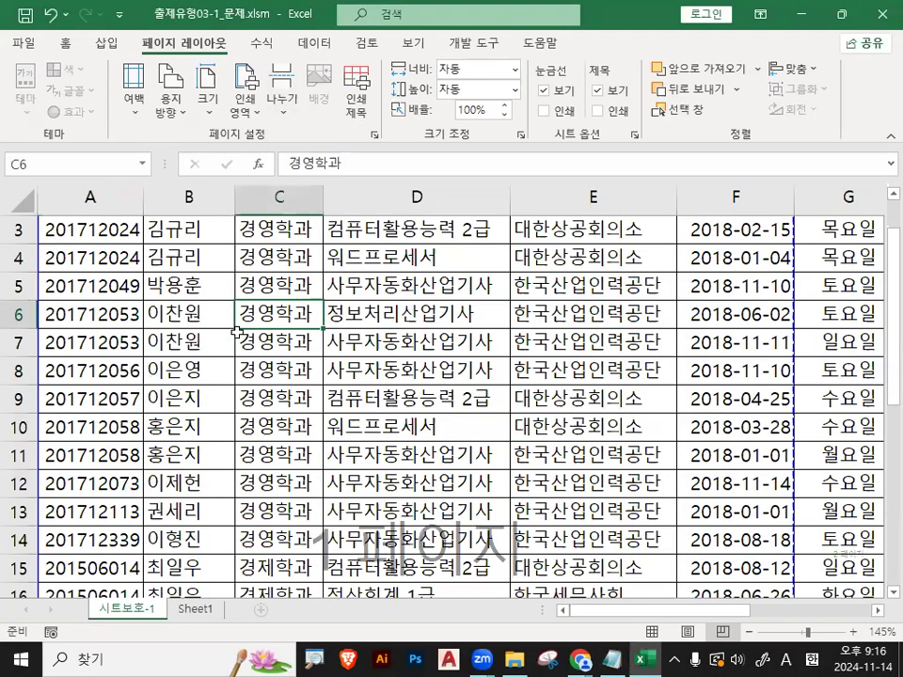
scroll(295, 450, up, 1)
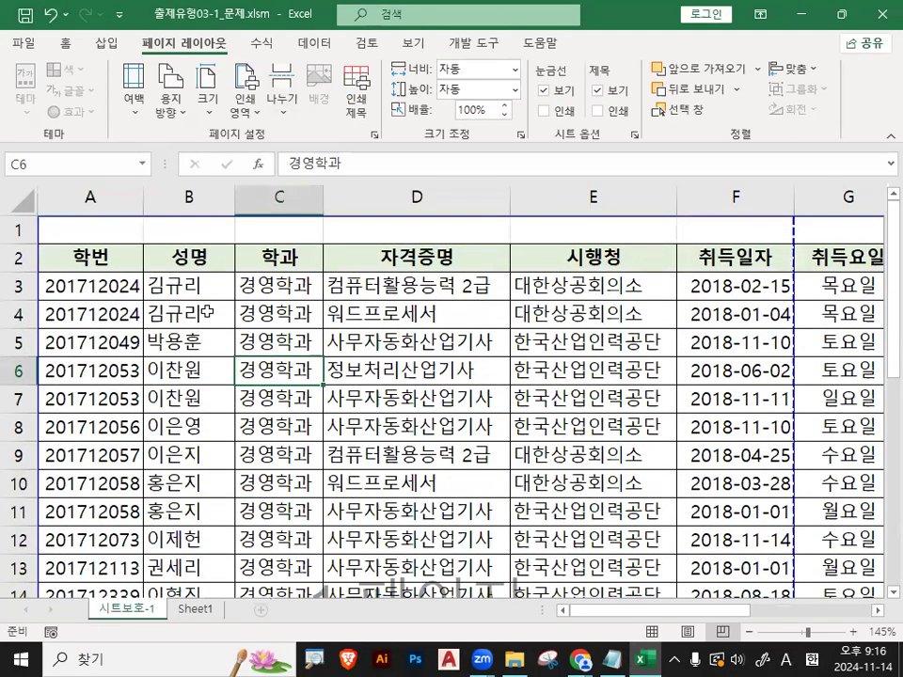
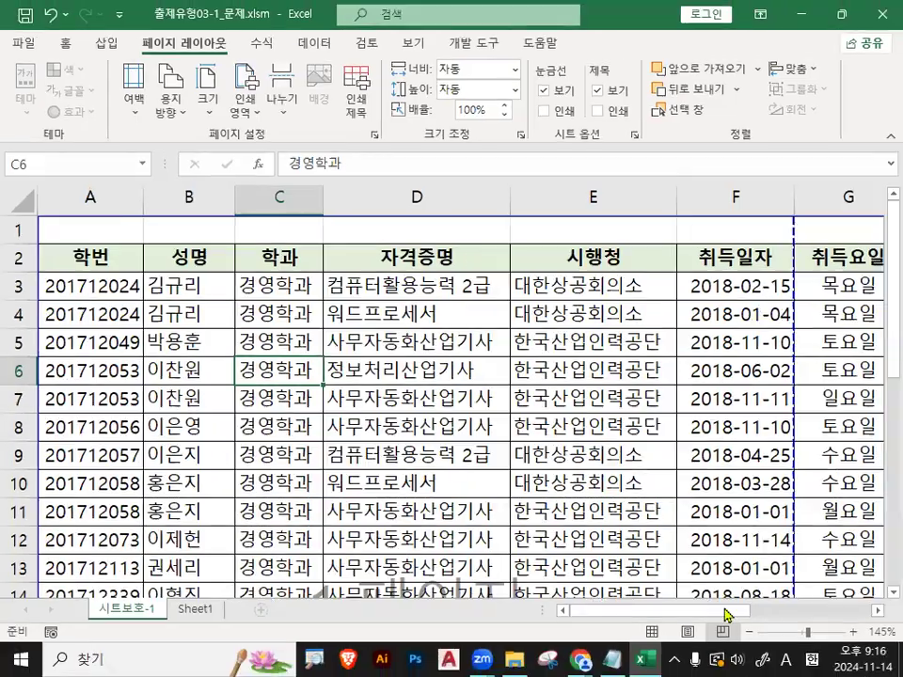
Zoom the sheet to 130%, circle the upper print-area boundary over columns A and B, and clear the markings
scroll(335, 301, down, 1)
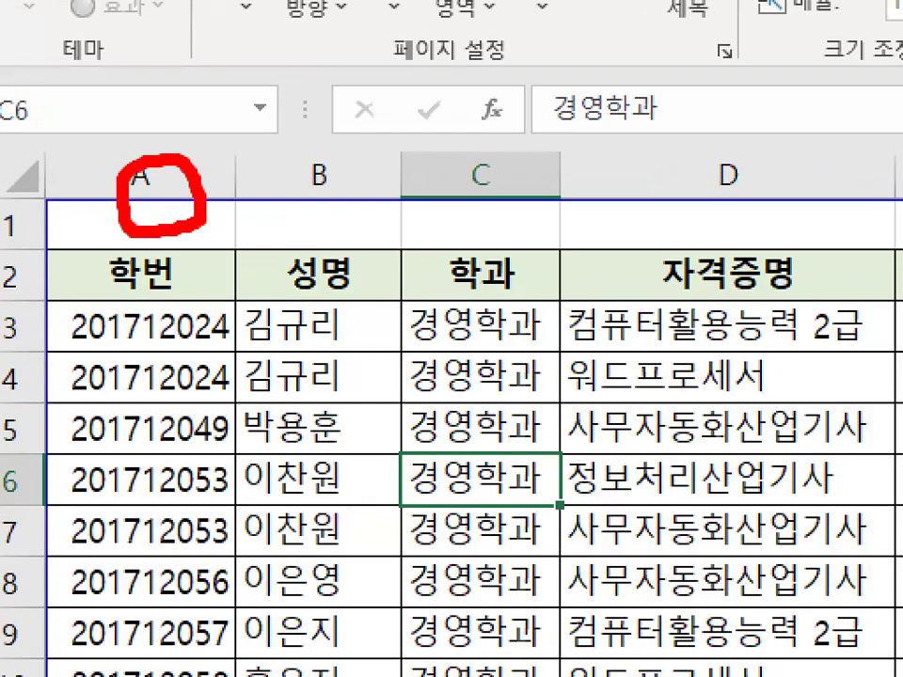
mouse_move(77, 242)
mouse_down()
mouse_move(117, 200)
mouse_move(111, 237)
mouse_up()
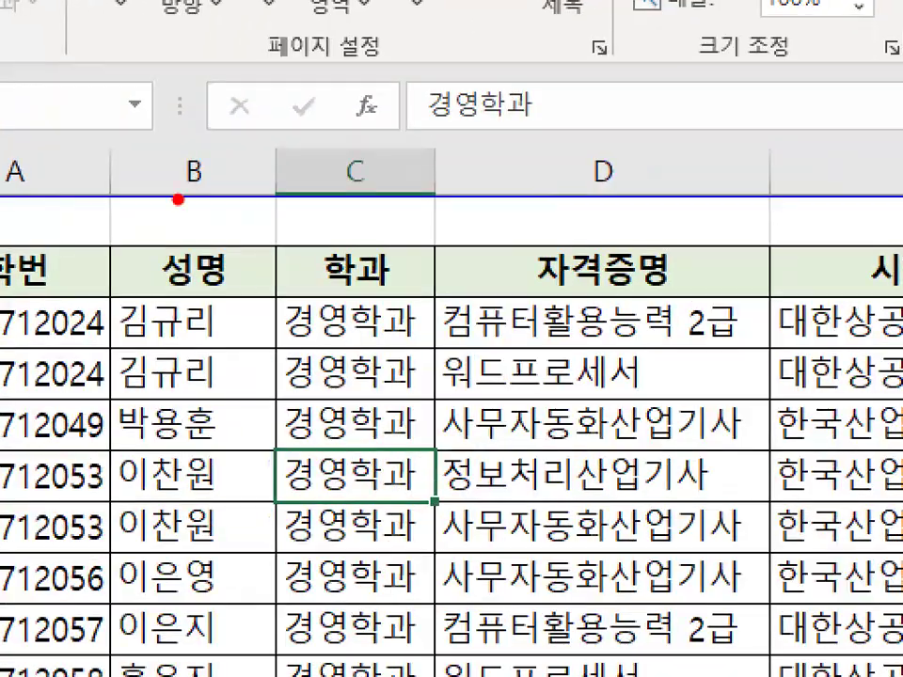
drag(303, 203, 254, 181)
mouse_move(129, 177)
mouse_down()
mouse_move(181, 201)
mouse_move(139, 206)
mouse_move(190, 200)
mouse_move(155, 287)
mouse_move(199, 249)
mouse_up()
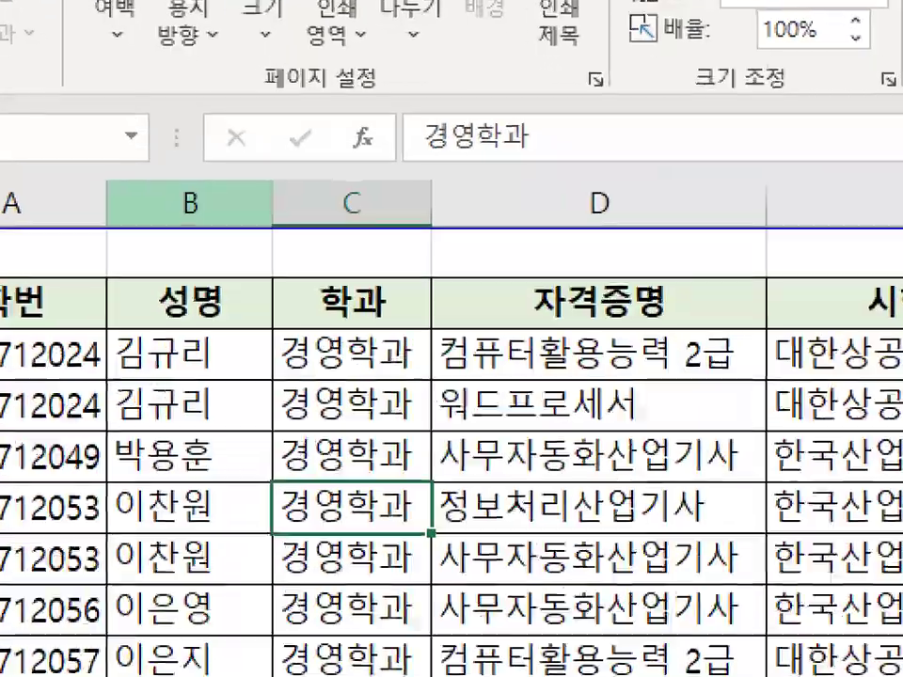
click(145, 196)
key(Escape)
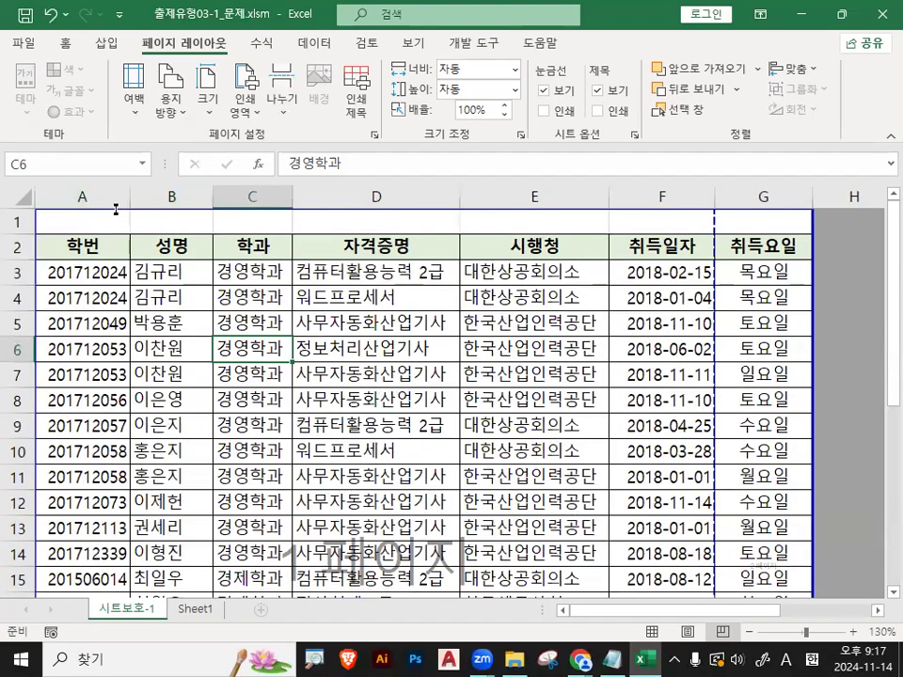
Move the upper print-area boundary down to exclude row 1, mark it with a red arrow, and clear the marking
drag(116, 209, 118, 235)
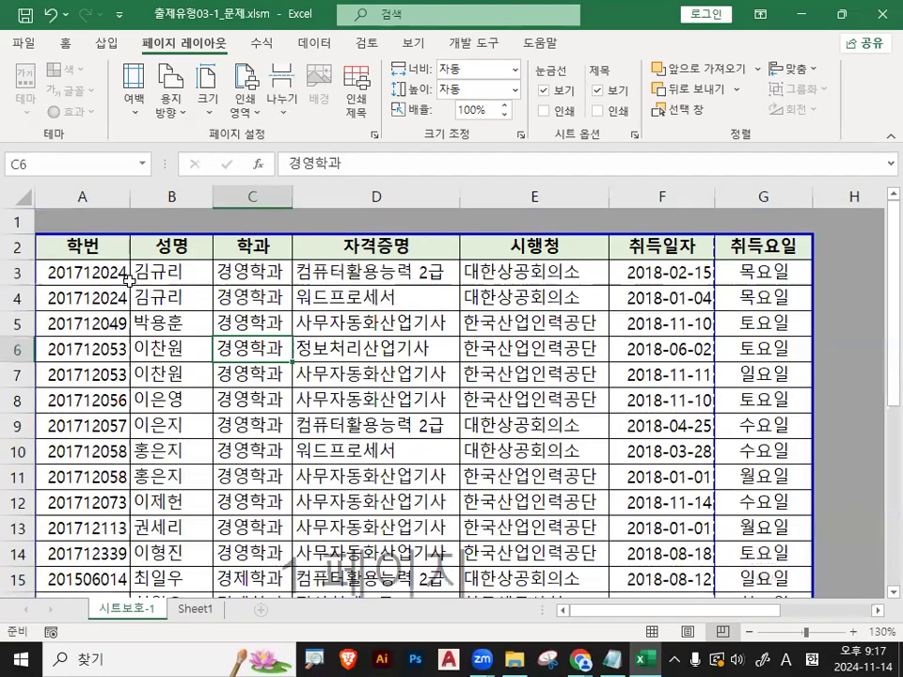
key(ctrl+1)
click(88, 228)
mouse_move(138, 179)
mouse_down()
mouse_move(139, 244)
mouse_move(186, 189)
mouse_up()
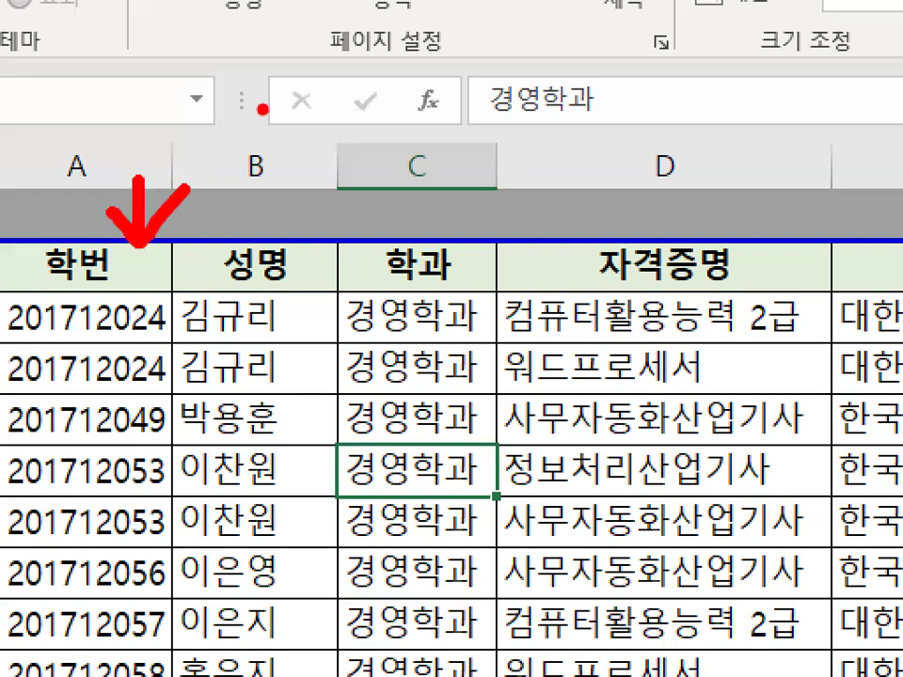
key(Escape)
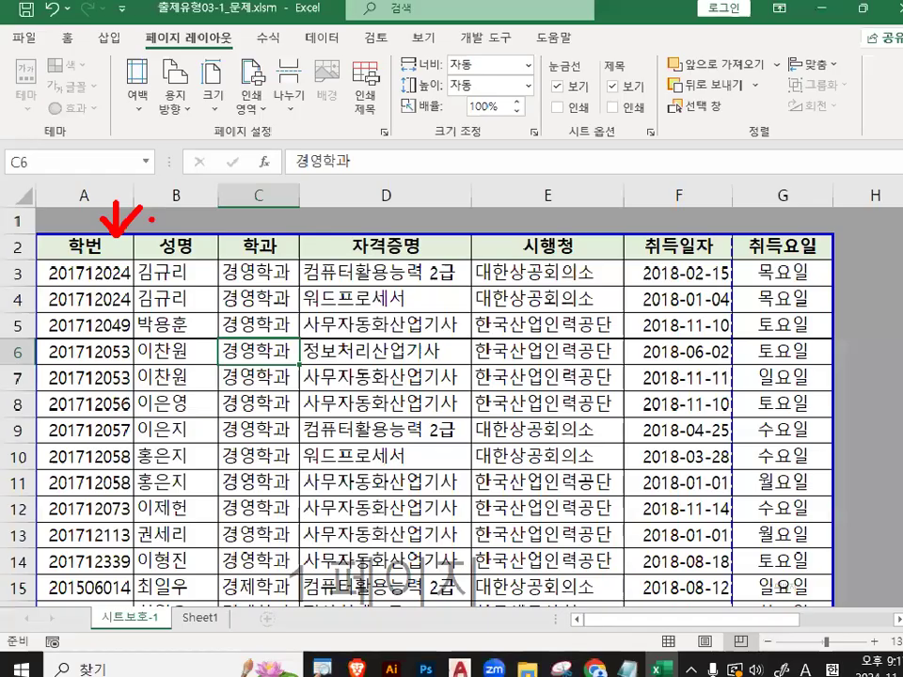
Circle the print area's corners at cells A2 and G28 with the red pen, clearing each marking
key(ctrl+1)
mouse_move(211, 253)
mouse_down()
mouse_move(243, 275)
mouse_move(237, 299)
mouse_up()
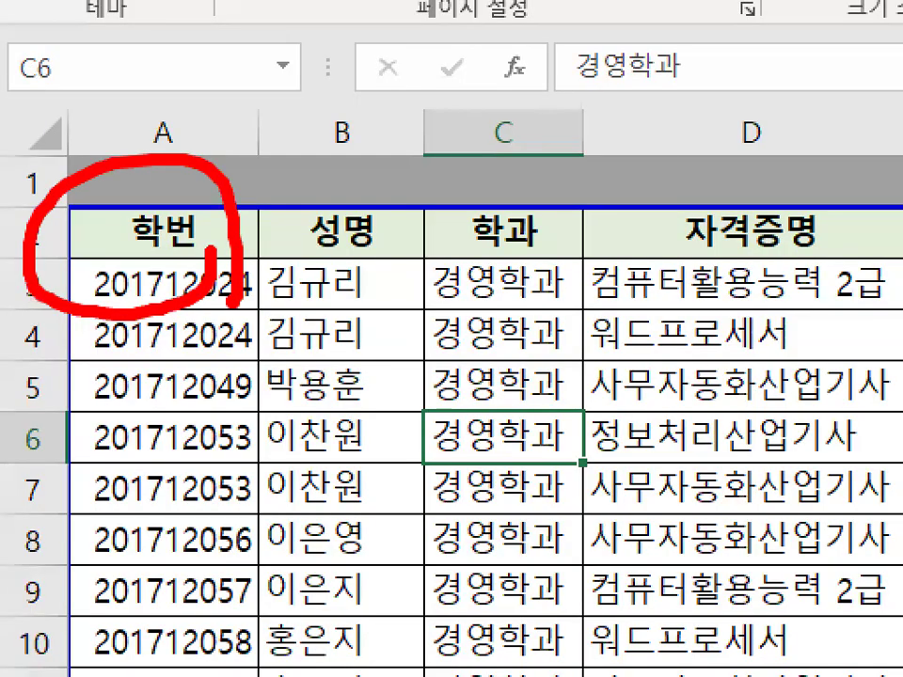
key(Escape)
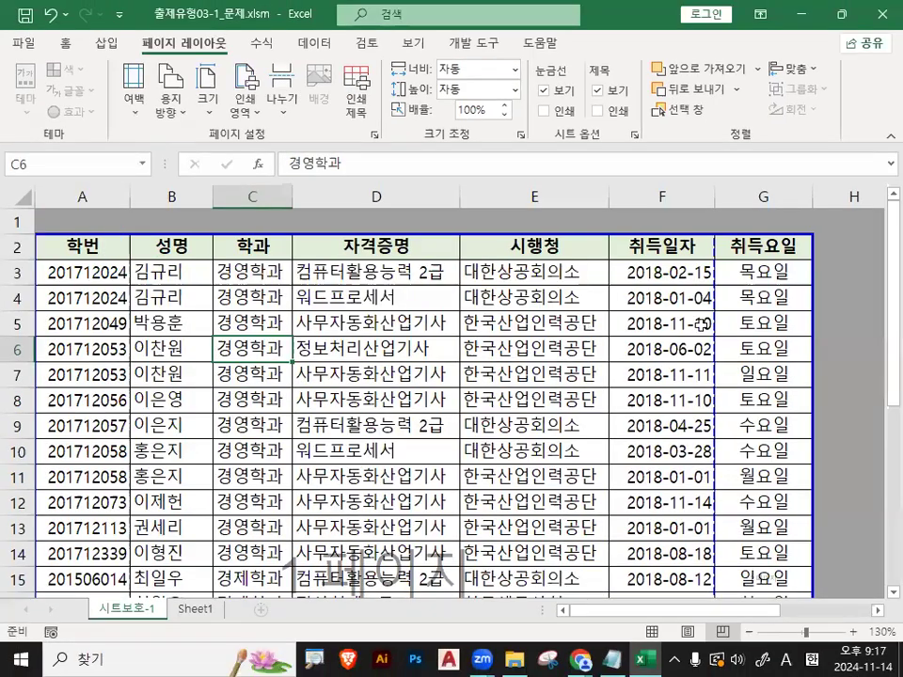
scroll(811, 271, down, 6)
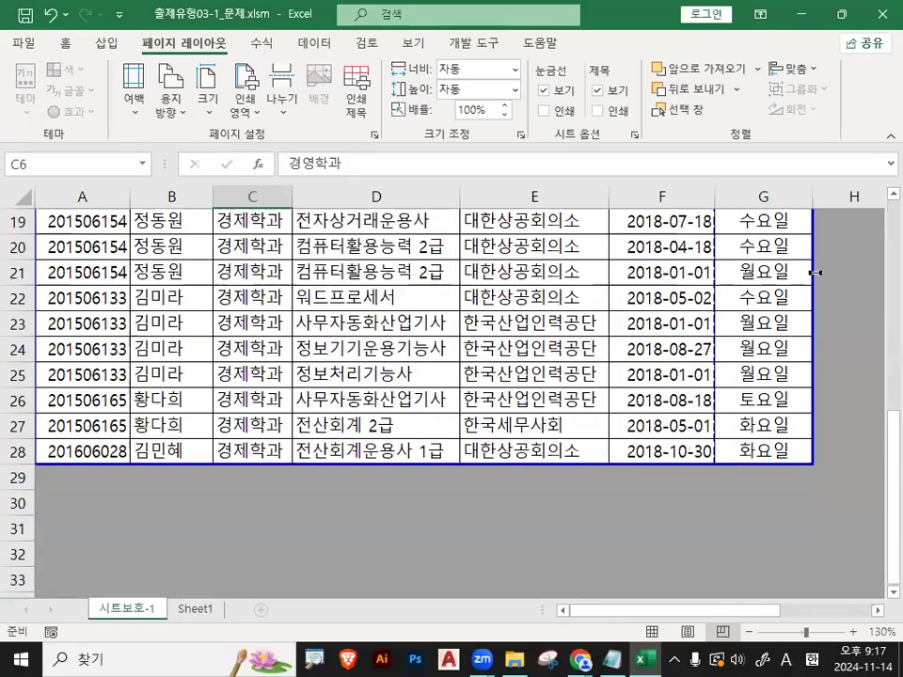
key(ctrl+1)
mouse_move(727, 399)
mouse_down()
mouse_move(877, 363)
mouse_move(886, 413)
mouse_up()
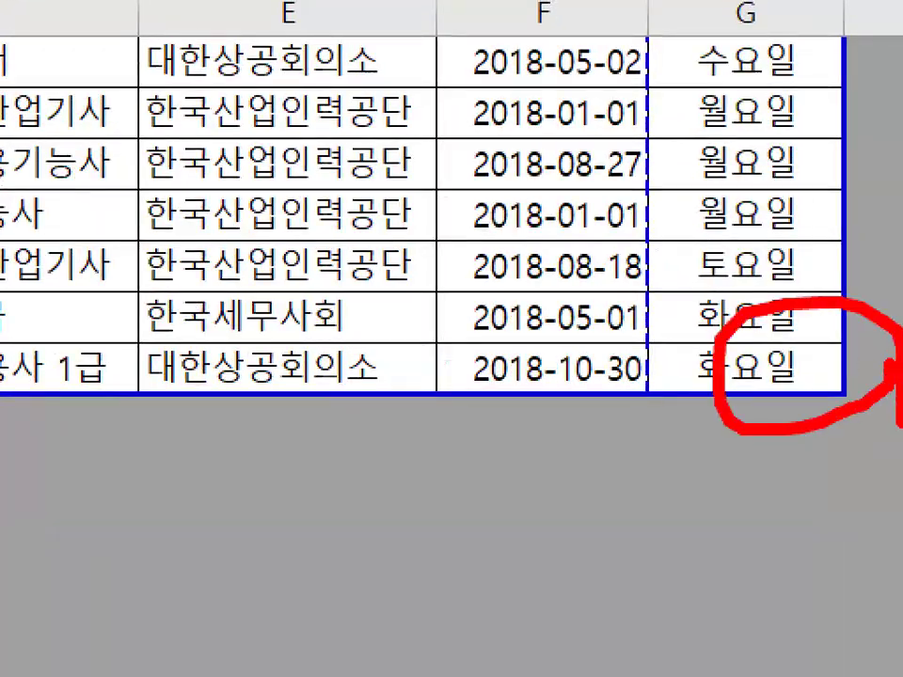
key(Escape)
scroll(749, 376, up, 6)
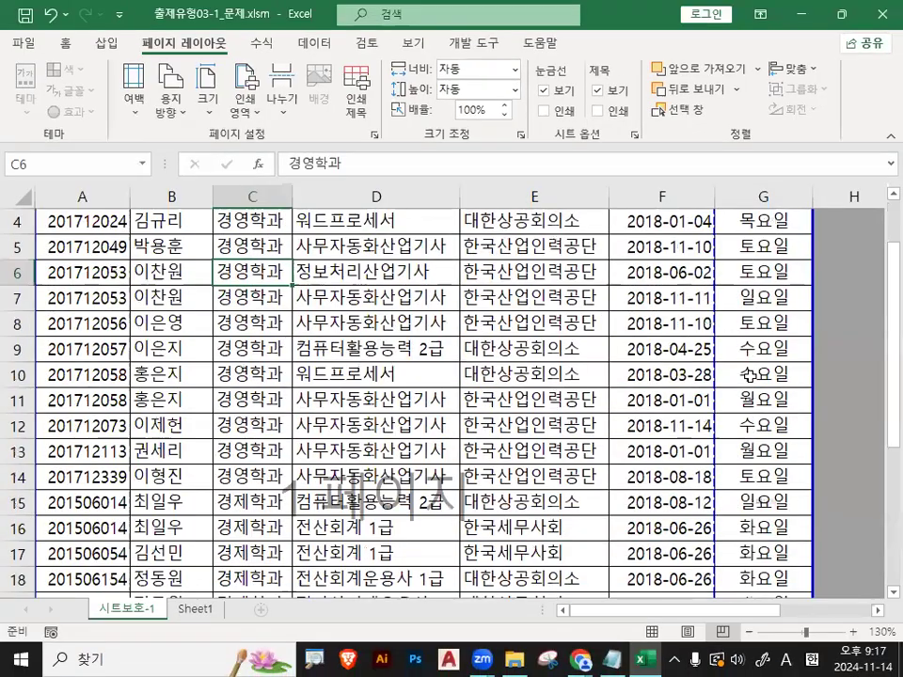
Mark the first and second page areas on either side of the dashed break between columns F and G, and clear the markings
key(ctrl+2)
drag(536, 350, 535, 419)
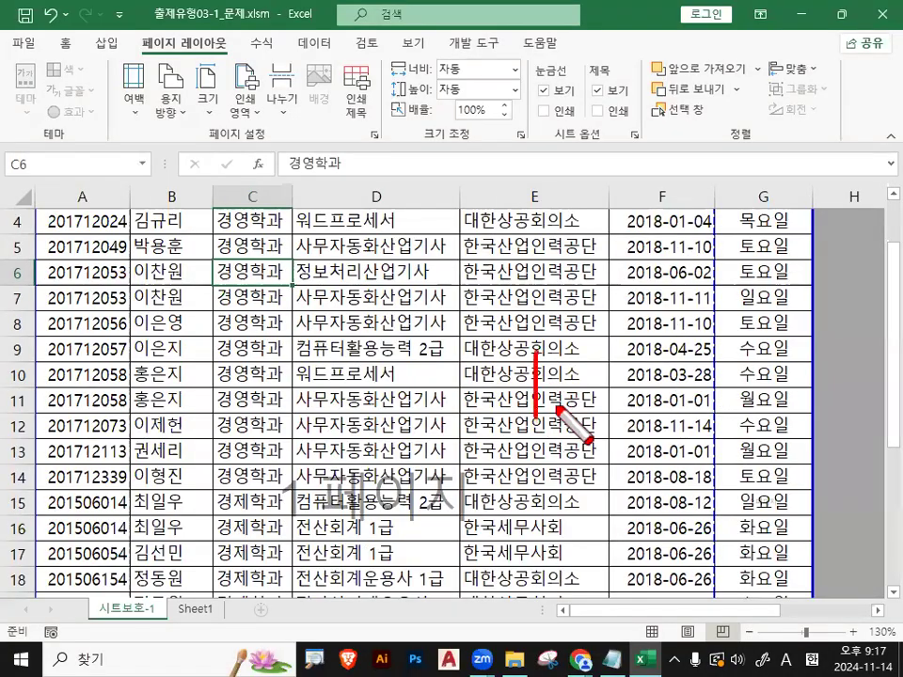
mouse_move(745, 334)
mouse_down()
mouse_move(685, 356)
mouse_move(728, 318)
mouse_move(722, 345)
mouse_up()
mouse_move(792, 305)
mouse_down()
mouse_move(753, 293)
mouse_move(793, 333)
mouse_move(768, 475)
mouse_move(798, 478)
mouse_up()
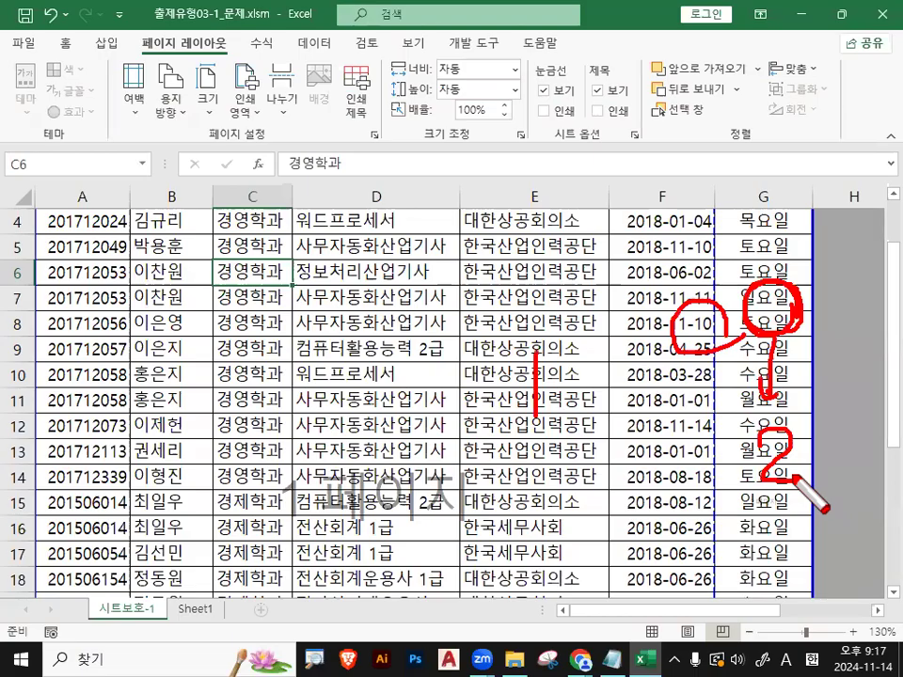
key(Escape)
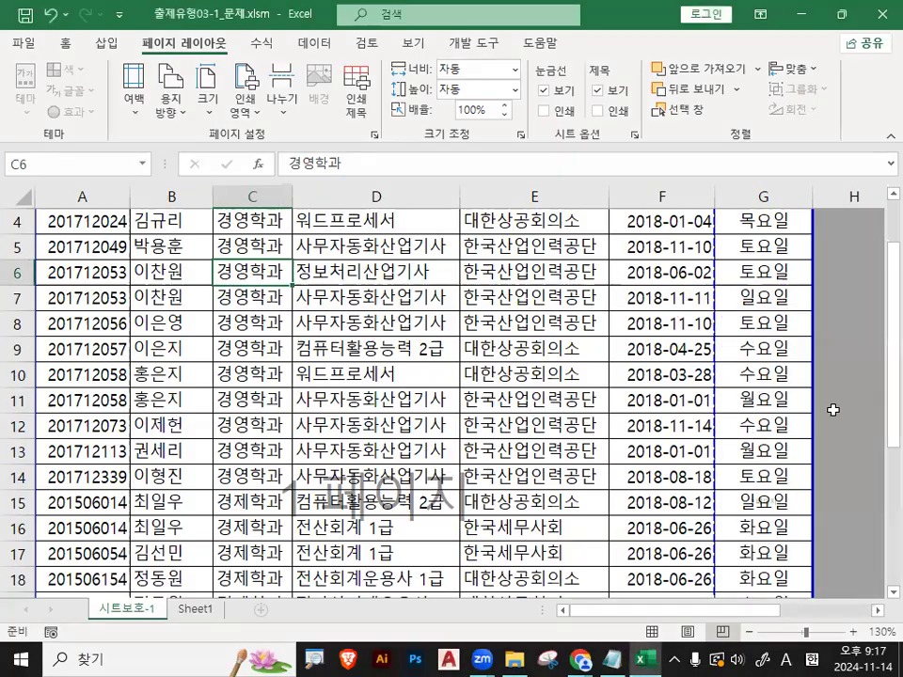
Circle the dashed page break between columns F and G, draw lines from it across column G, and clear the markings
scroll(835, 409, up, 1)
drag(778, 320, 790, 247)
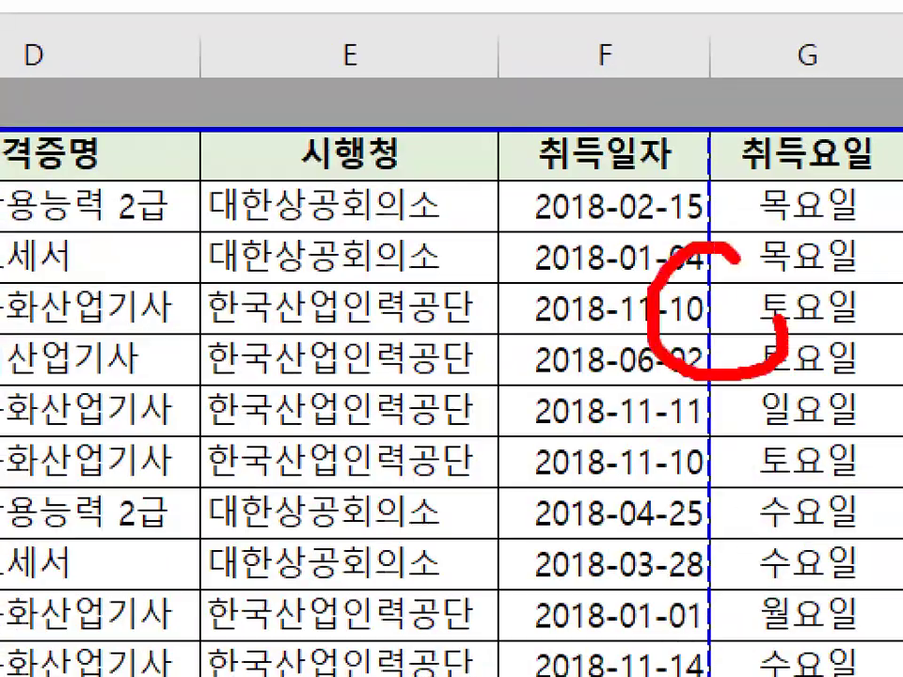
key(Escape)
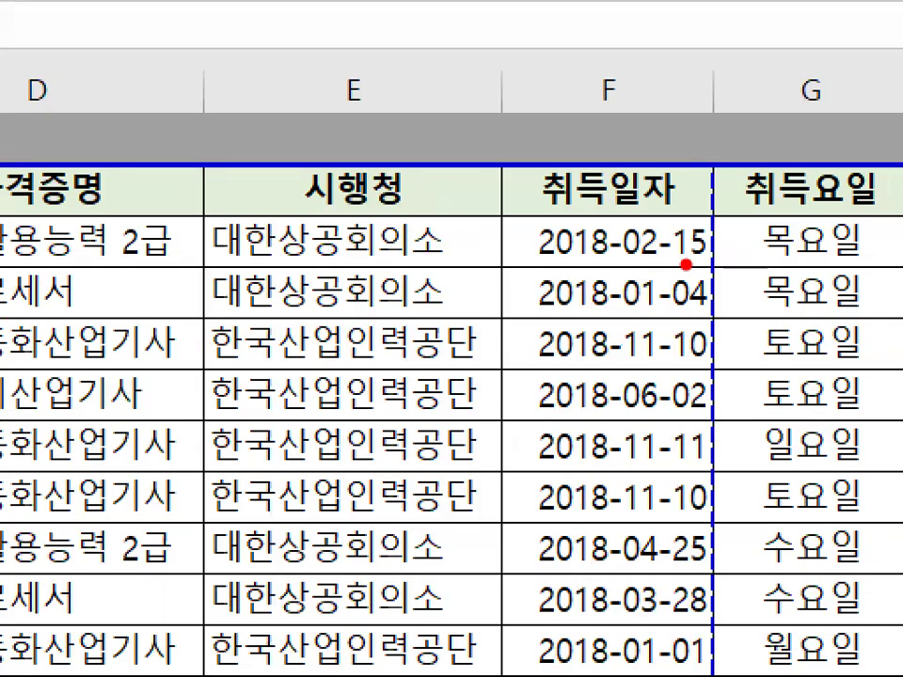
mouse_move(702, 280)
mouse_down()
mouse_move(683, 299)
mouse_move(772, 281)
mouse_up()
mouse_move(743, 243)
mouse_down()
mouse_move(776, 263)
mouse_move(752, 320)
mouse_move(866, 298)
mouse_up()
key(e)
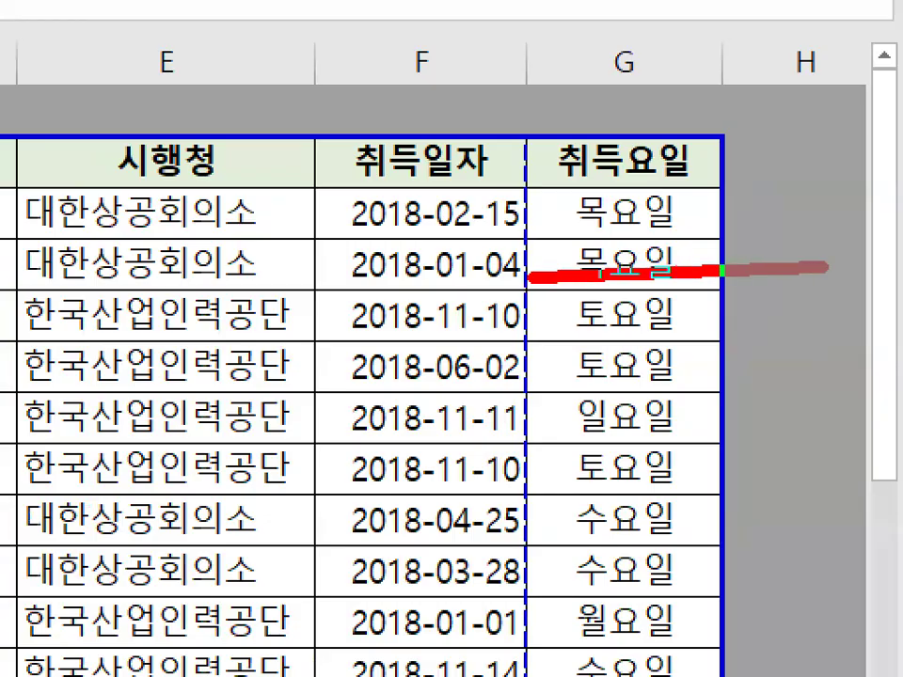
drag(789, 237, 789, 331)
key(e)
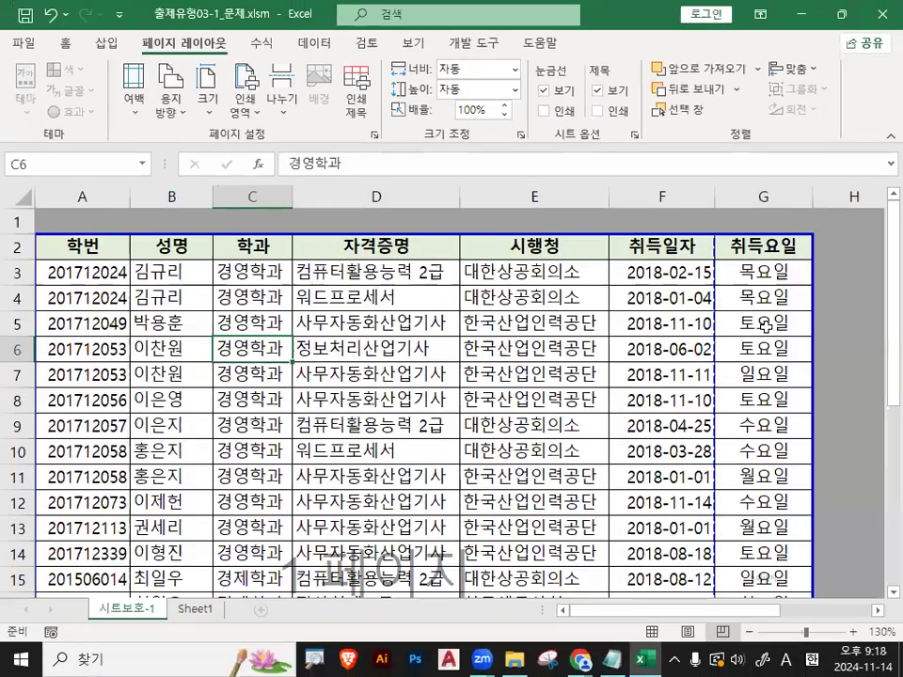
Move the dashed page break to the outer edge of column G, circle and clear that boundary, and select cell D5
drag(717, 297, 813, 297)
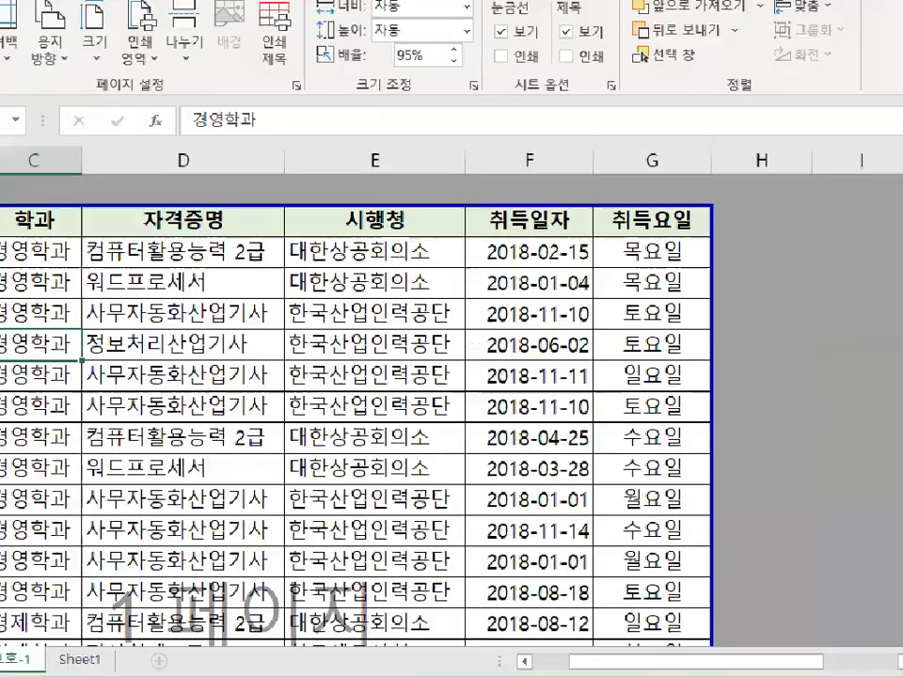
mouse_move(794, 344)
mouse_down()
mouse_move(718, 393)
mouse_move(811, 376)
mouse_up()
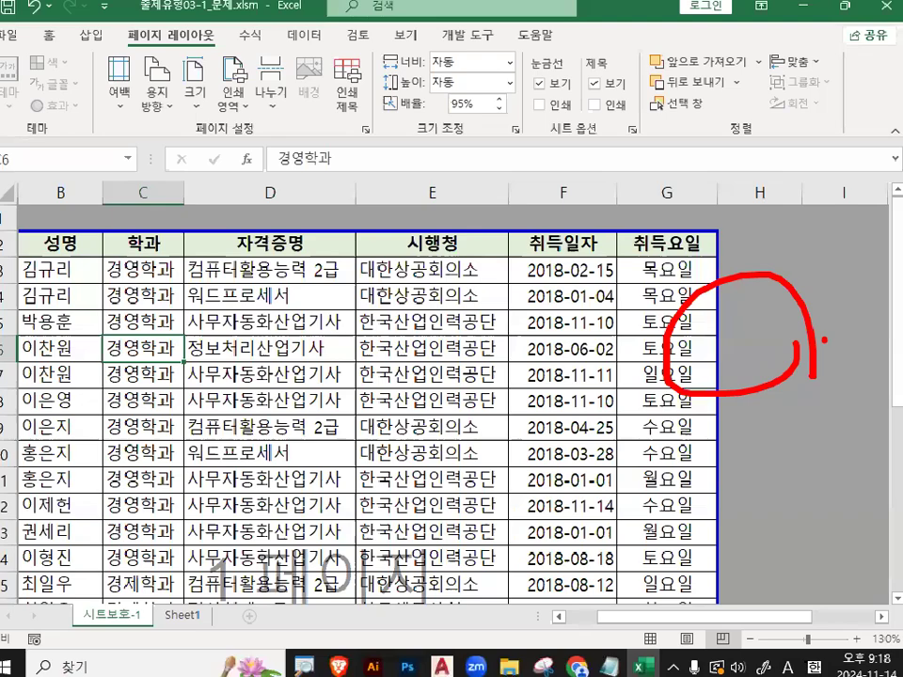
key(Escape)
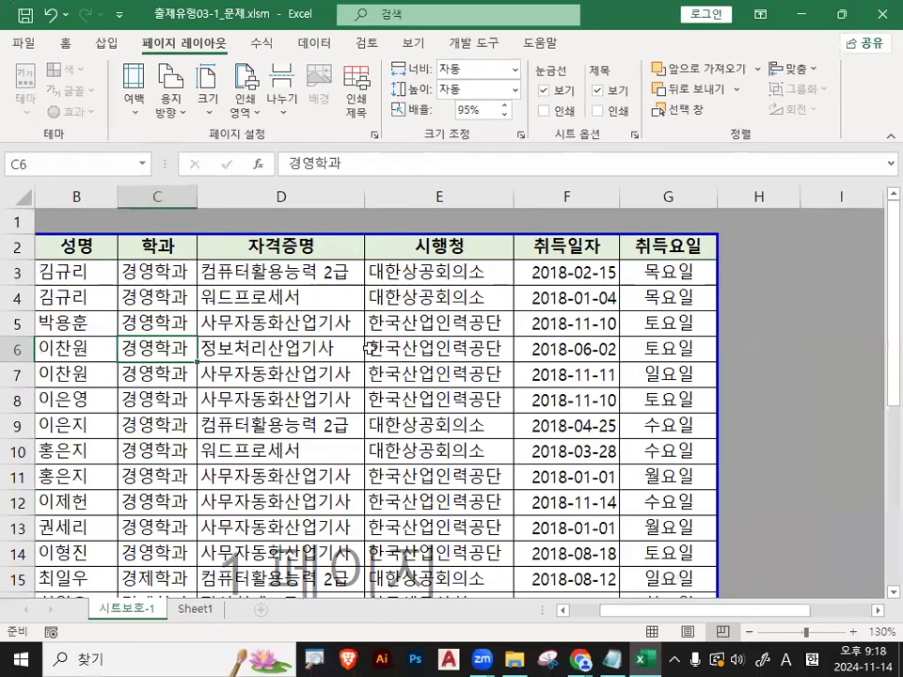
click(274, 321)
drag(605, 620, 574, 620)
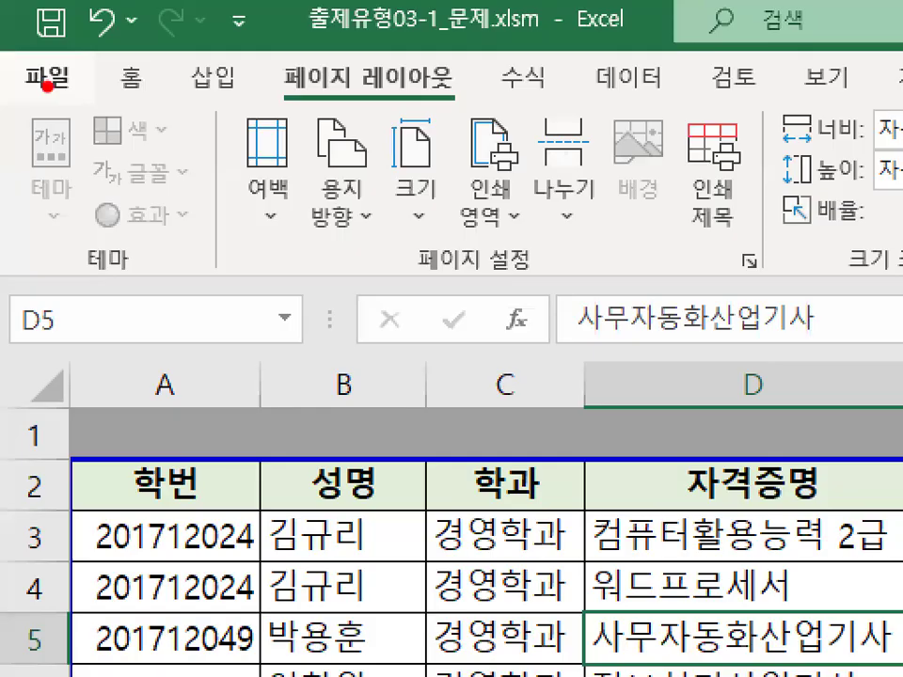
Show the print preview of 시트보호-1, circle the table on the previewed page in red, and clear the marking
mouse_move(91, 86)
mouse_down()
mouse_move(13, 102)
mouse_move(61, 55)
mouse_move(78, 97)
mouse_up()
key(Escape)
click(35, 52)
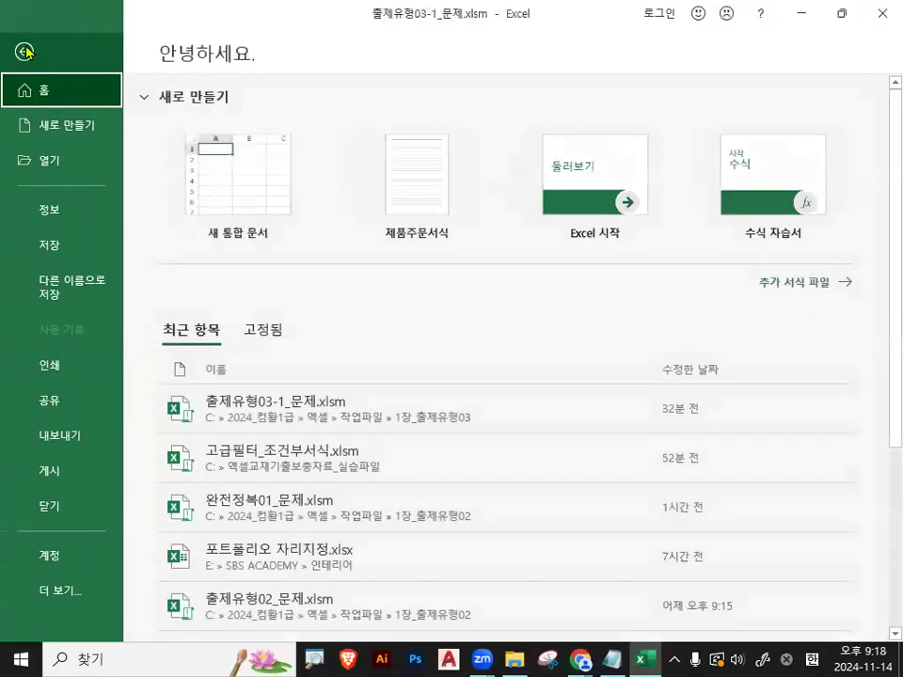
click(66, 372)
key(ctrl+1)
click(794, 226)
mouse_move(797, 346)
mouse_down()
mouse_move(333, 572)
mouse_move(497, 44)
mouse_move(726, 476)
mouse_up()
key(Escape)
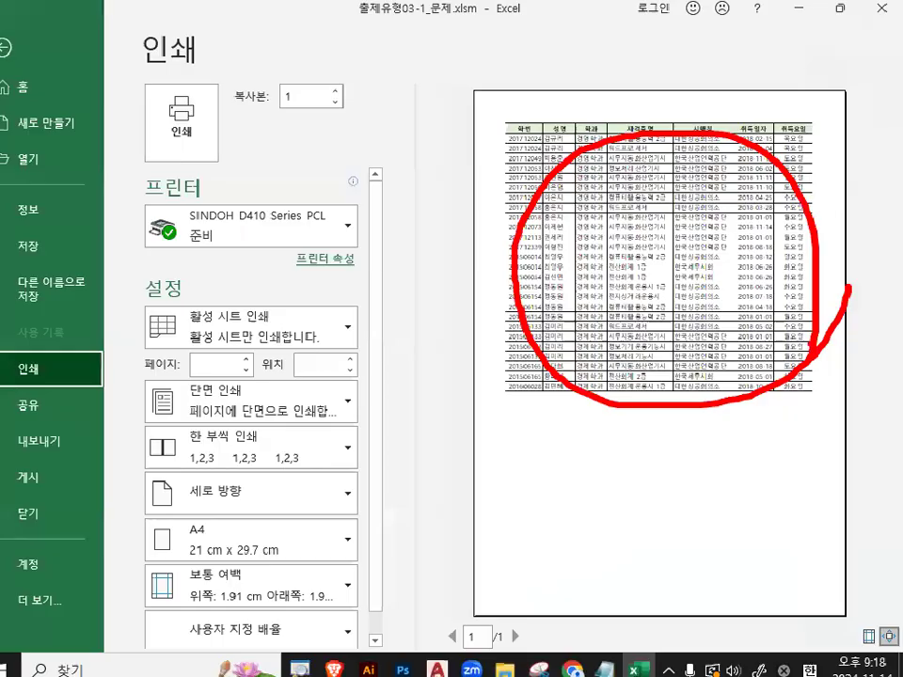
Circle the preview's page counter, write 1/1 in red on the blank part of the page, and clear the markings
key(ctrl+1)
click(561, 585)
mouse_move(562, 585)
mouse_down()
mouse_move(527, 619)
mouse_move(442, 538)
mouse_move(570, 617)
mouse_up()
drag(522, 294, 523, 346)
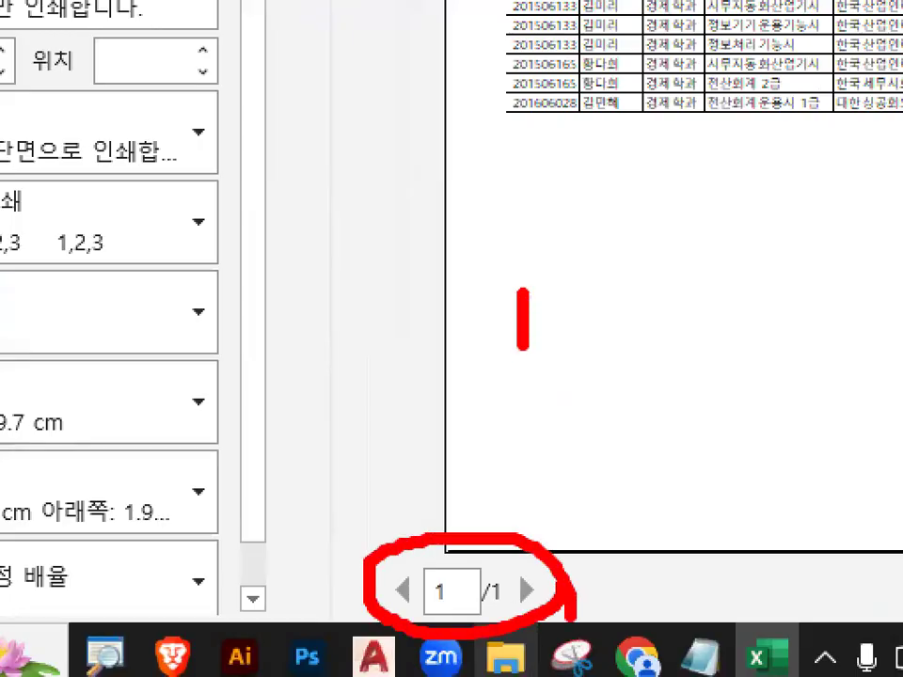
drag(604, 257, 499, 437)
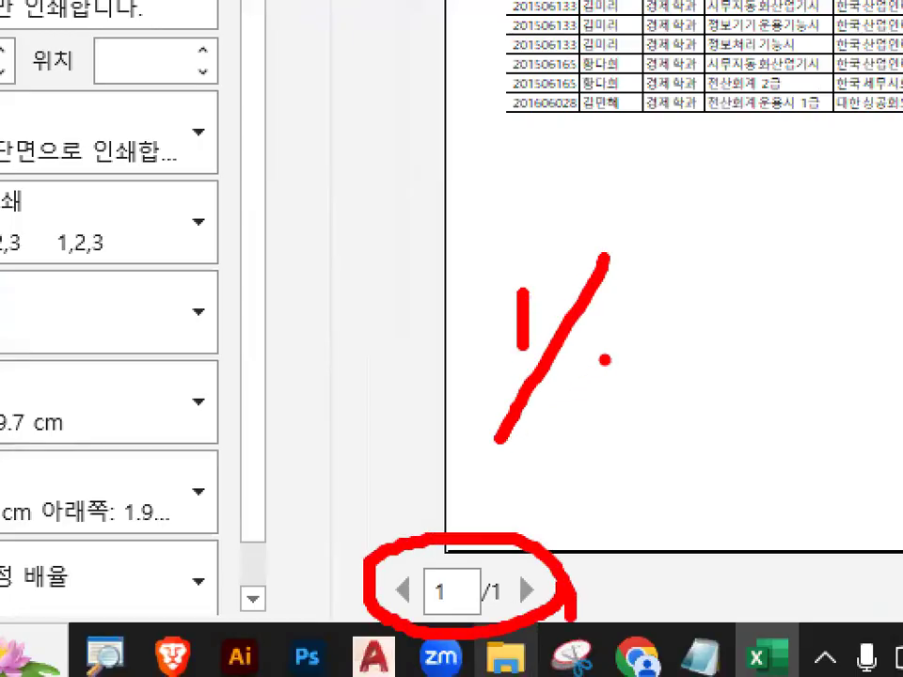
drag(604, 356, 604, 411)
key(Escape)
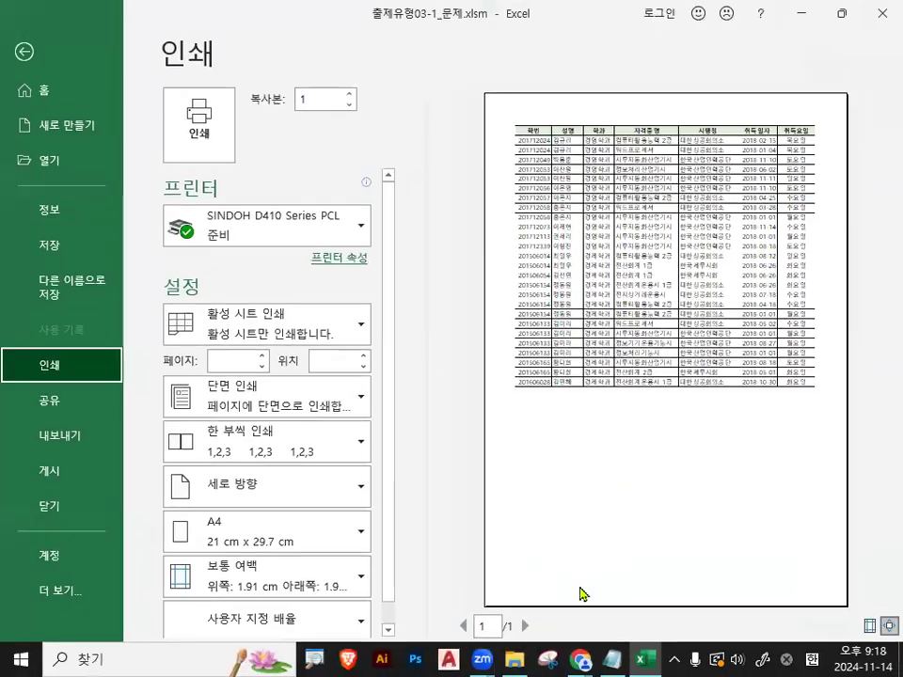
Circle the total page count under the preview, clear the marking, and return to the worksheet
key(ctrl+1)
mouse_move(537, 568)
mouse_down()
mouse_move(537, 583)
mouse_move(475, 571)
mouse_move(544, 569)
mouse_up()
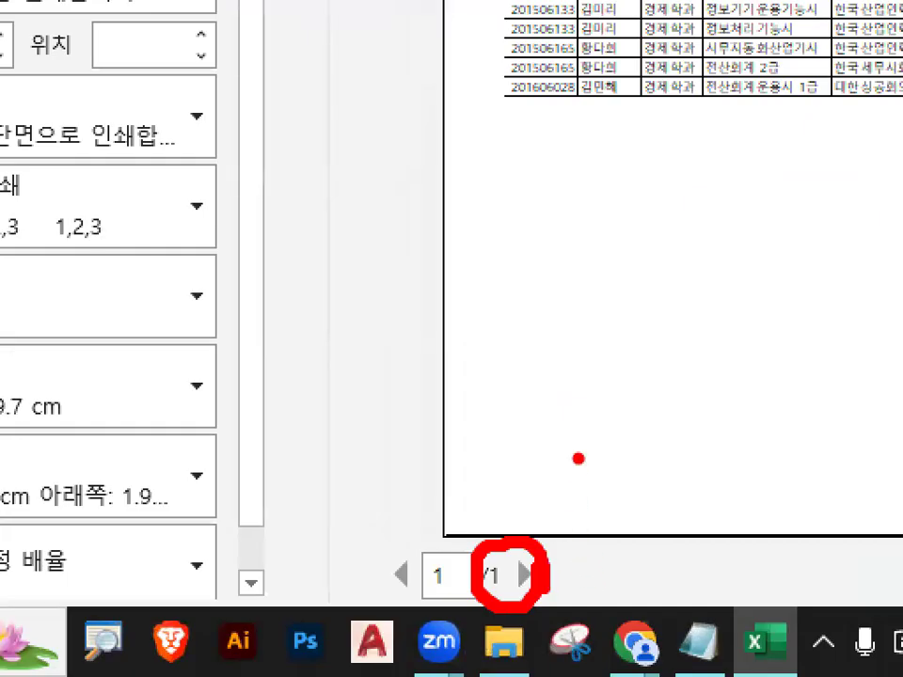
key(Escape)
key(Escape)
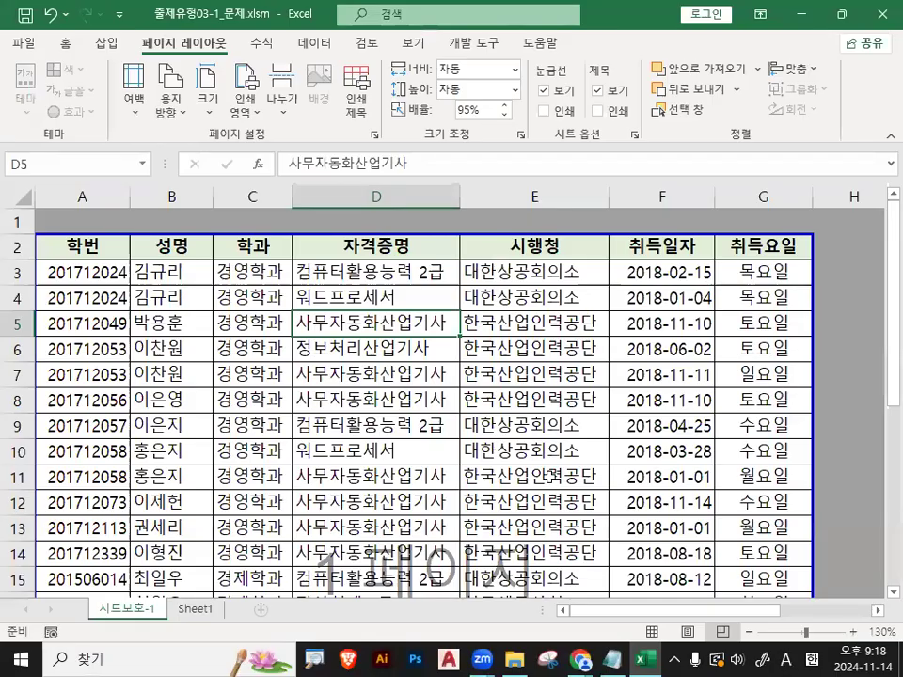
Circle the table area across columns B to D in page break preview with the red pen and clear the marking
key(ctrl+1)
mouse_move(439, 328)
mouse_down()
mouse_move(214, 489)
mouse_move(469, 361)
mouse_move(479, 440)
mouse_up()
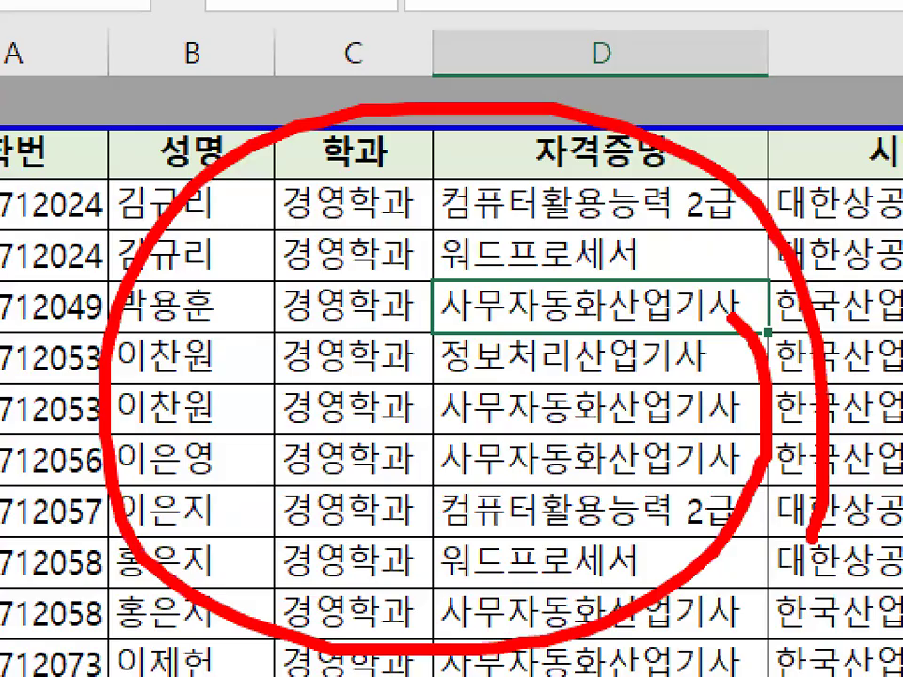
key(Escape)
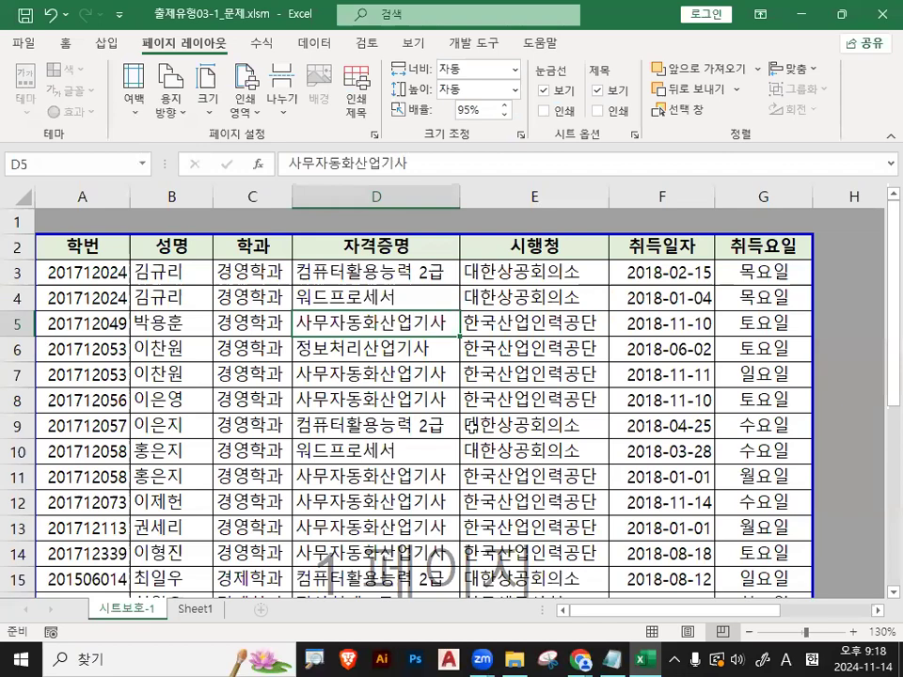
Switch to Normal view, select cell E8, return to page break preview, and select cell D7
click(651, 632)
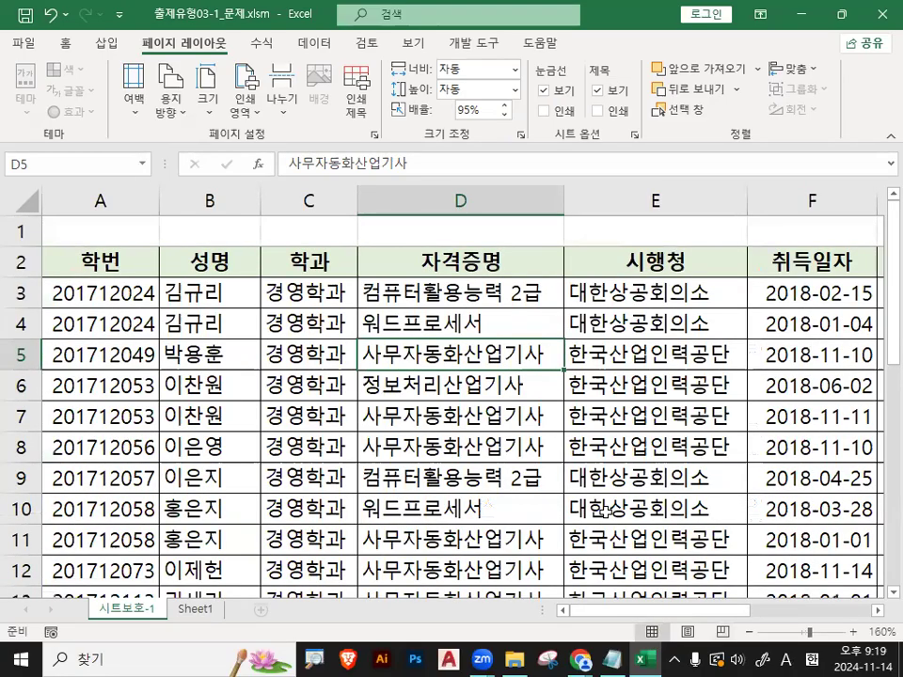
click(640, 448)
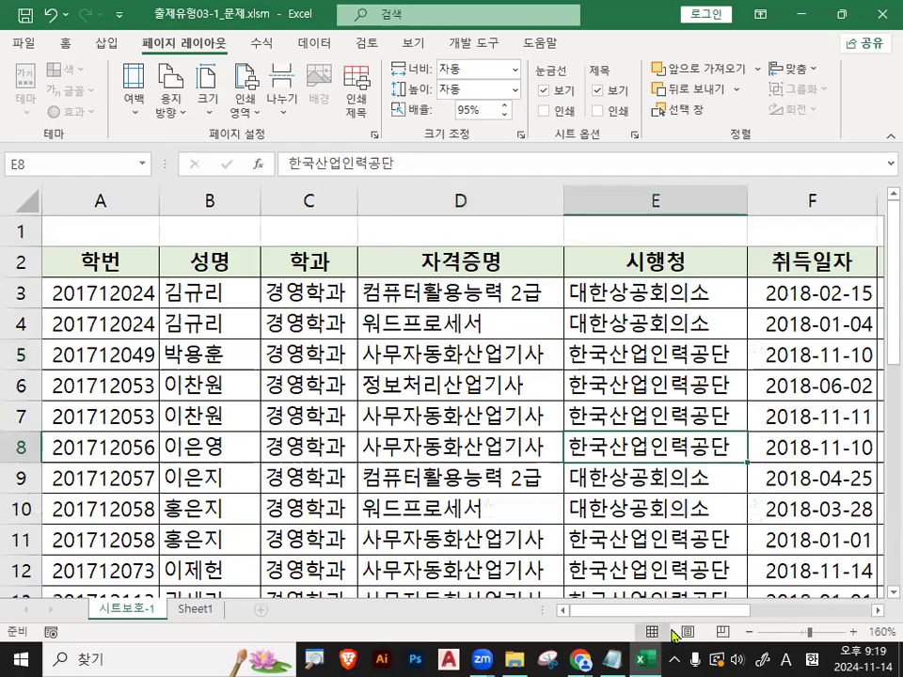
click(724, 635)
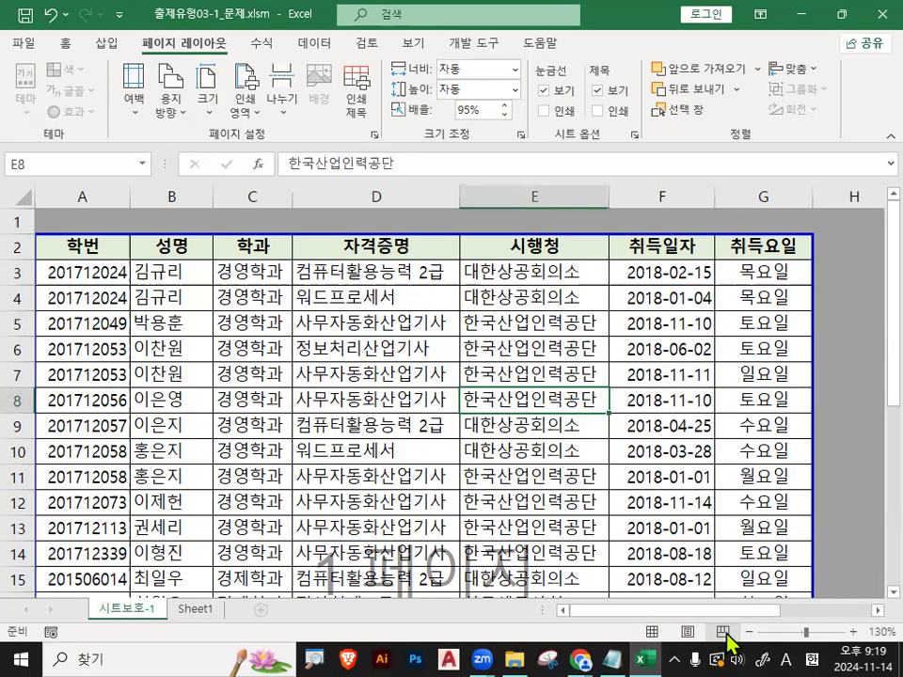
click(316, 379)
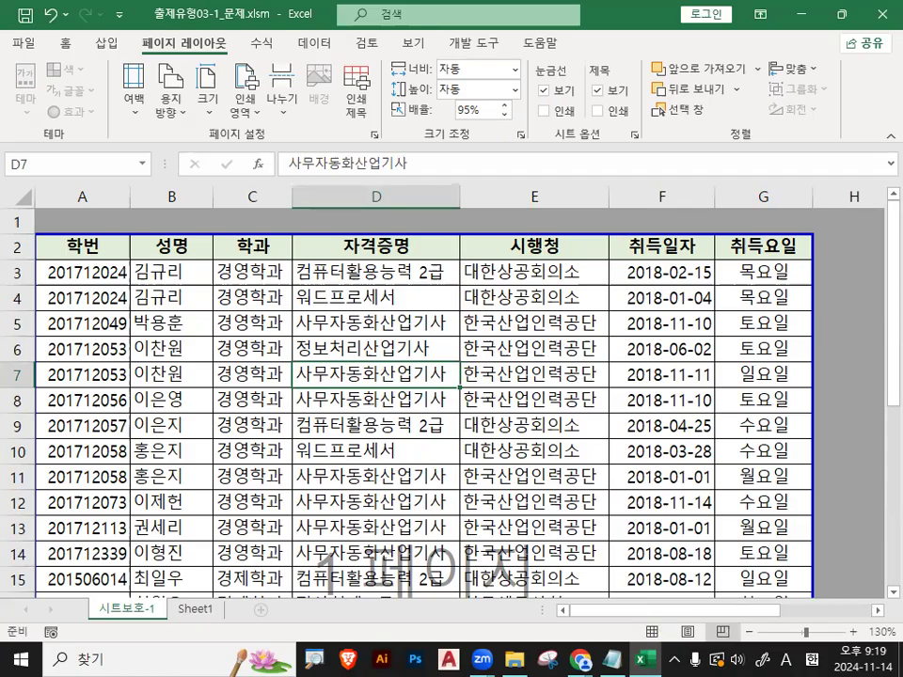
Close the workbook 출제유형03-1_문제.xlsm
click(374, 134)
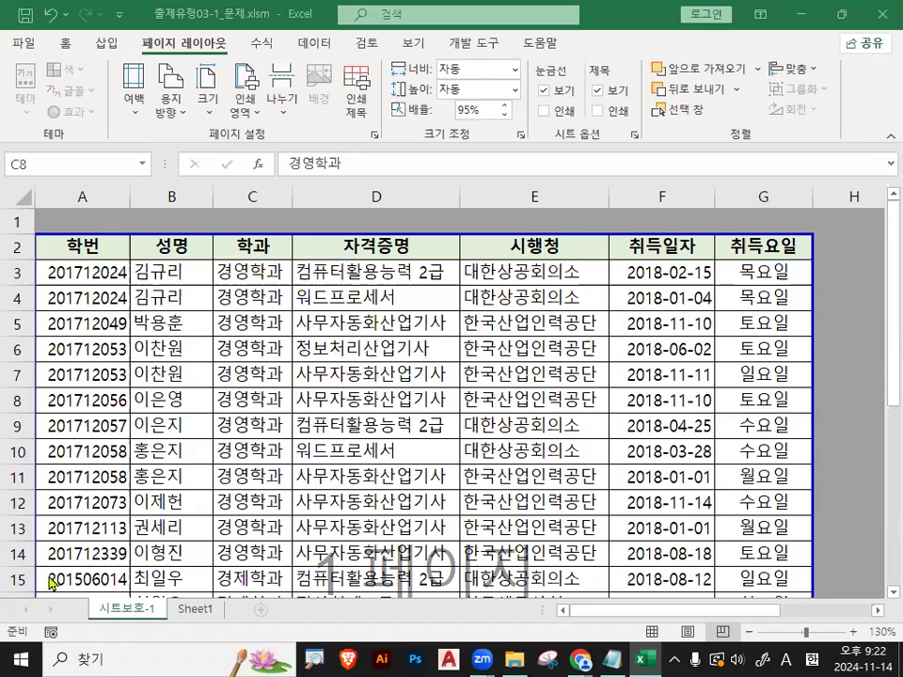
click(340, 374)
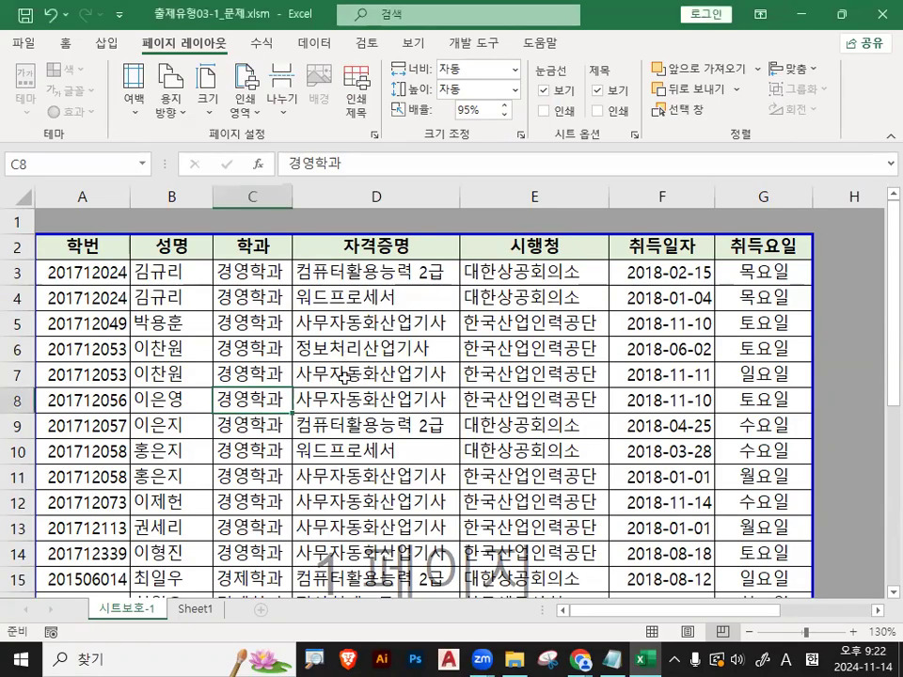
click(23, 40)
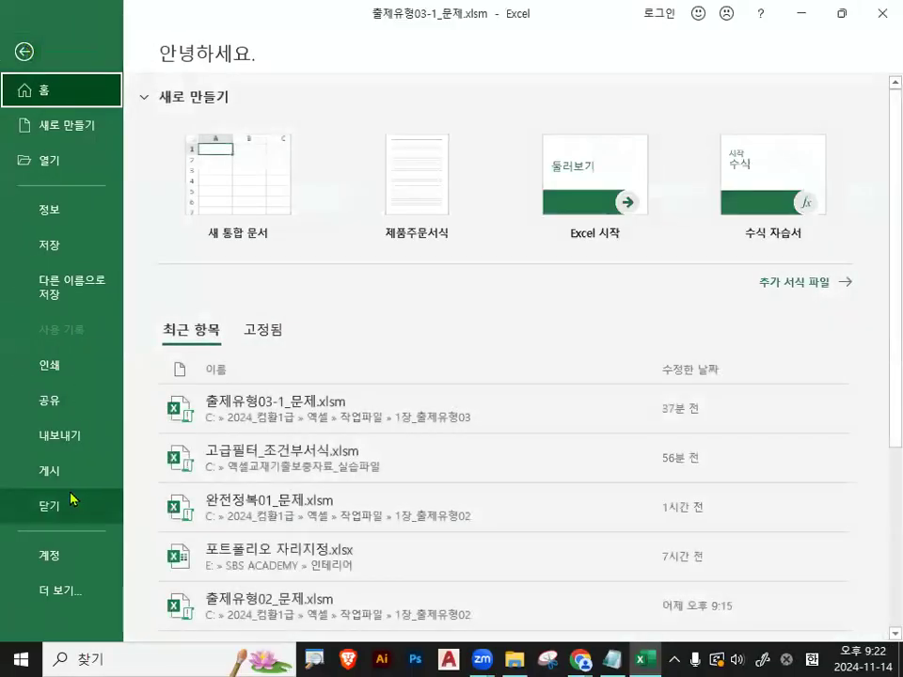
key(Escape)
key(ctrl+w)
click(462, 367)
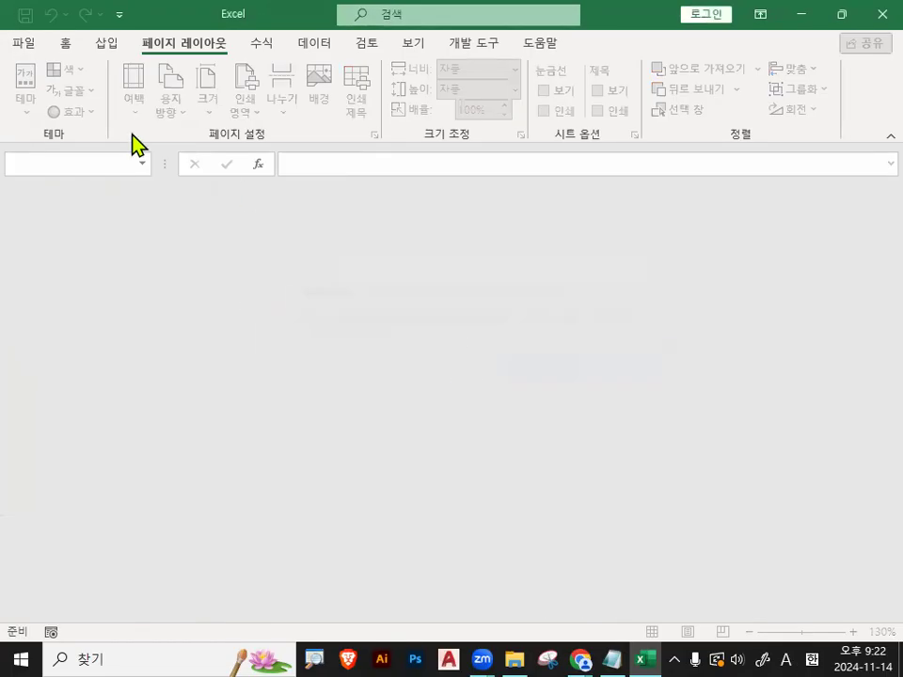
Browse for a workbook in the 1장_출제유형03 folder, circle the folder name in red, and clear the marking
click(29, 50)
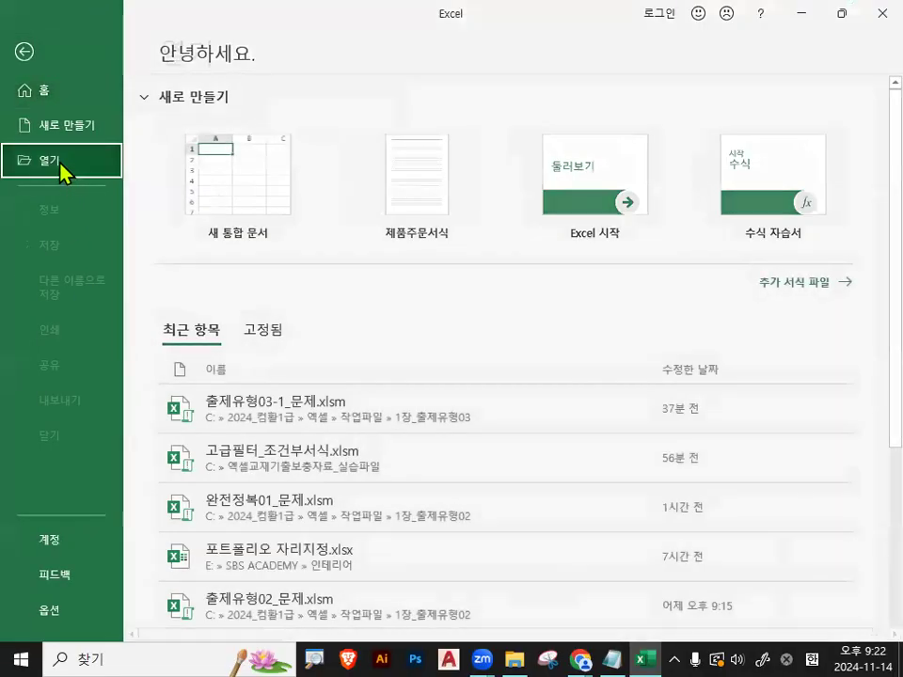
click(60, 161)
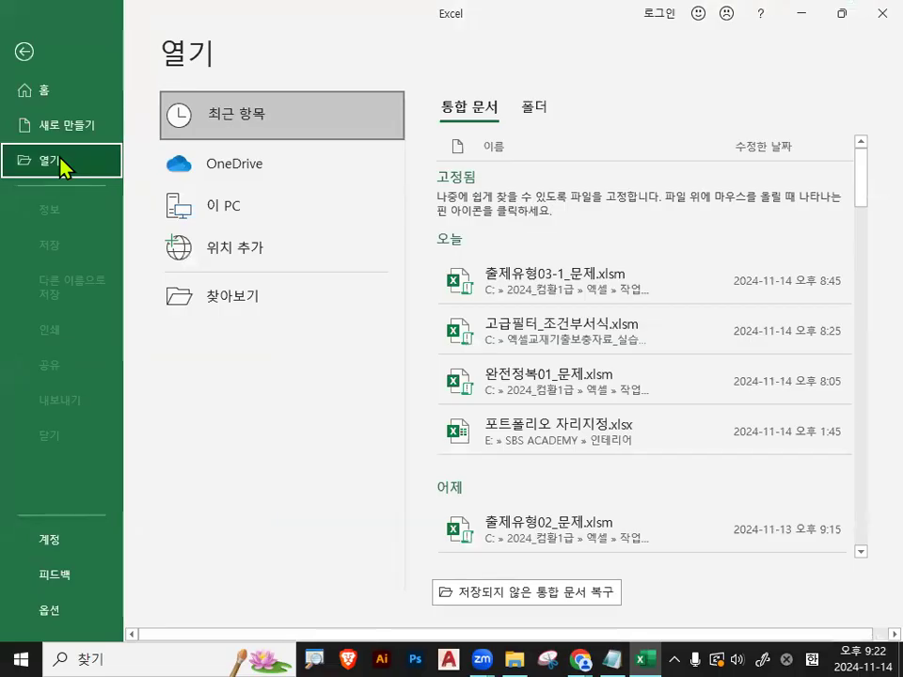
click(226, 292)
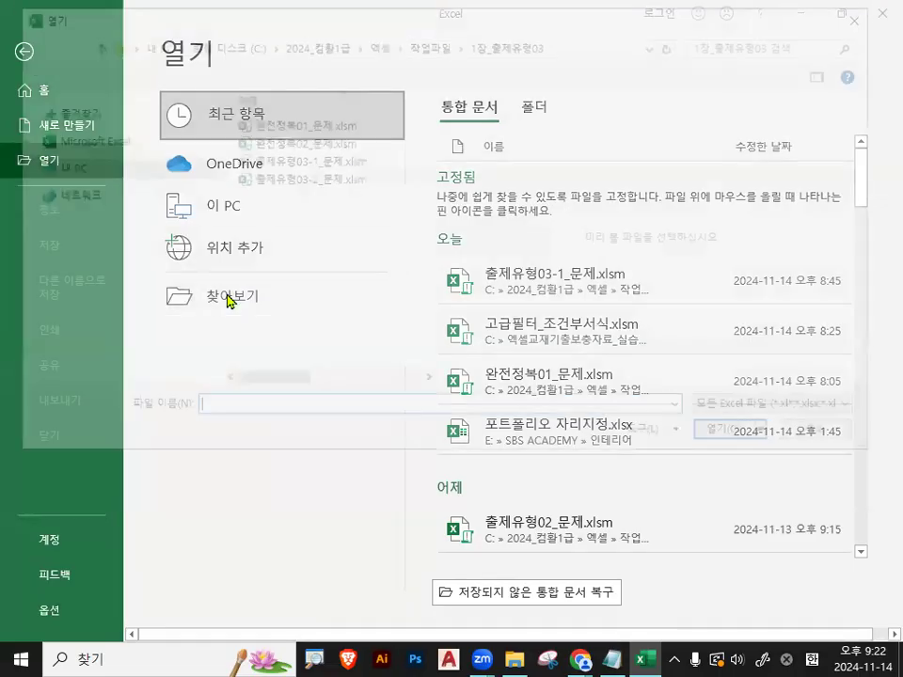
drag(345, 17, 339, 157)
key(ctrl+1)
click(605, 184)
mouse_move(643, 196)
mouse_down()
mouse_move(640, 209)
mouse_move(438, 196)
mouse_move(647, 193)
mouse_up()
key(Escape)
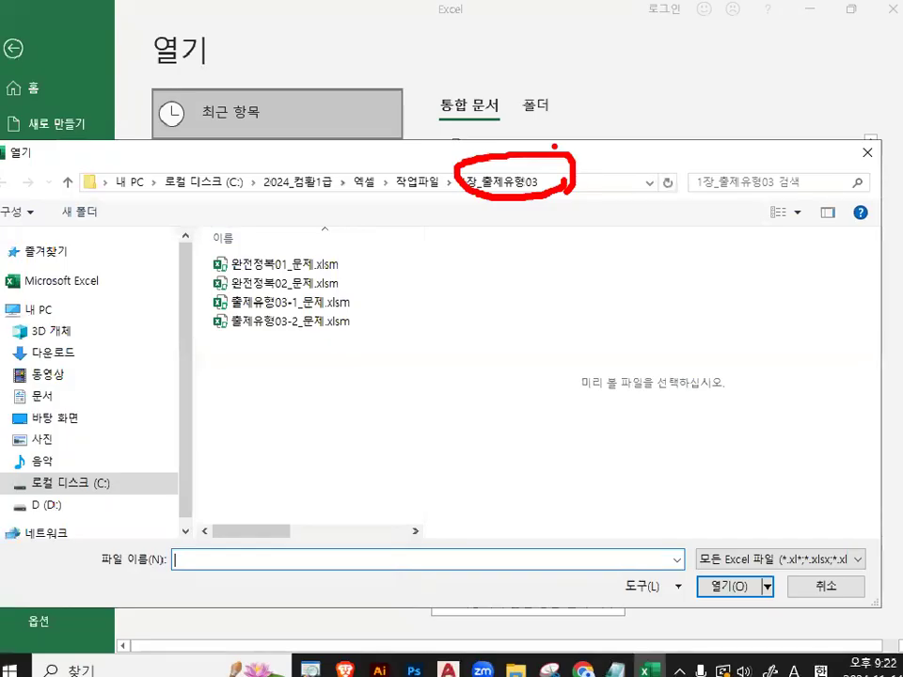
Open 출제유형03-2_문제.xlsm, zoom the sheet to 160%, and select cell C8
double_click(296, 320)
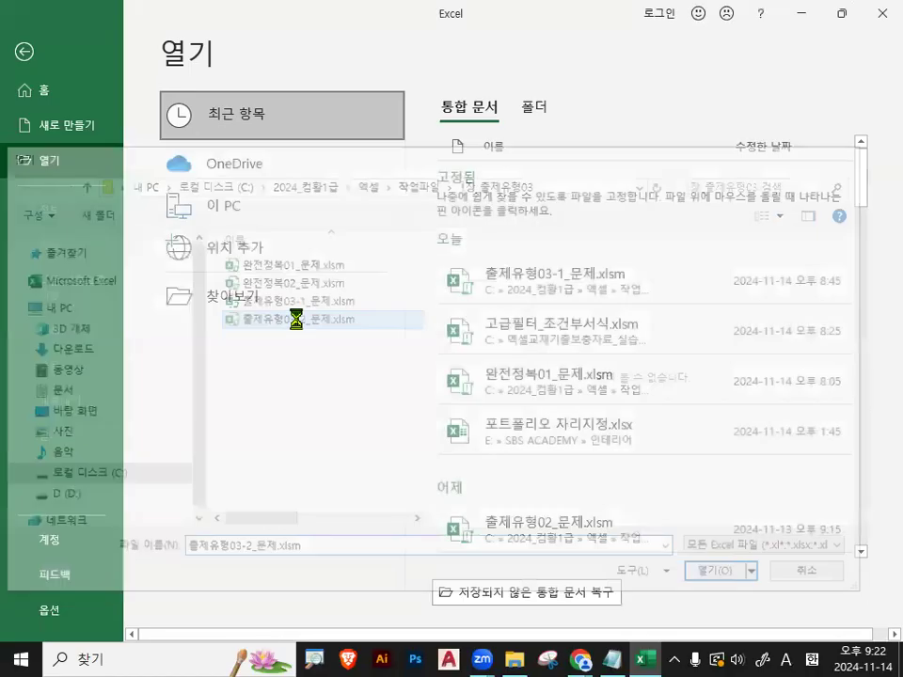
ctrl+scroll(296, 308, up, 4)
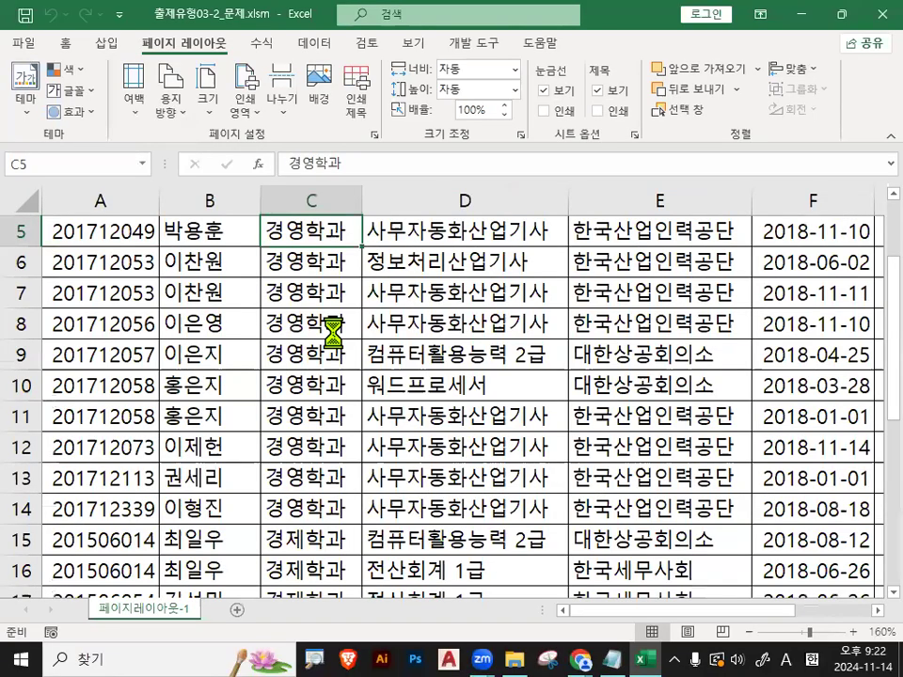
click(343, 325)
scroll(310, 395, up, 2)
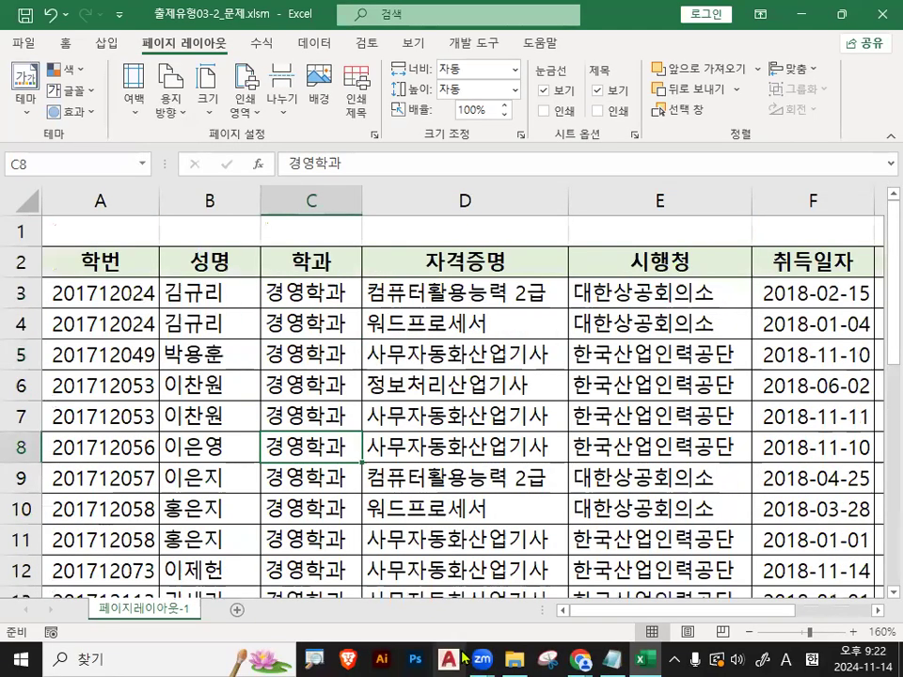
Switch to the Notepad lesson notes and highlight the 페이지 레이아웃 lines on displaying the 페이지 설정 dialog
key(alt+Tab)
scroll(201, 345, down, 2)
scroll(201, 345, down, 2)
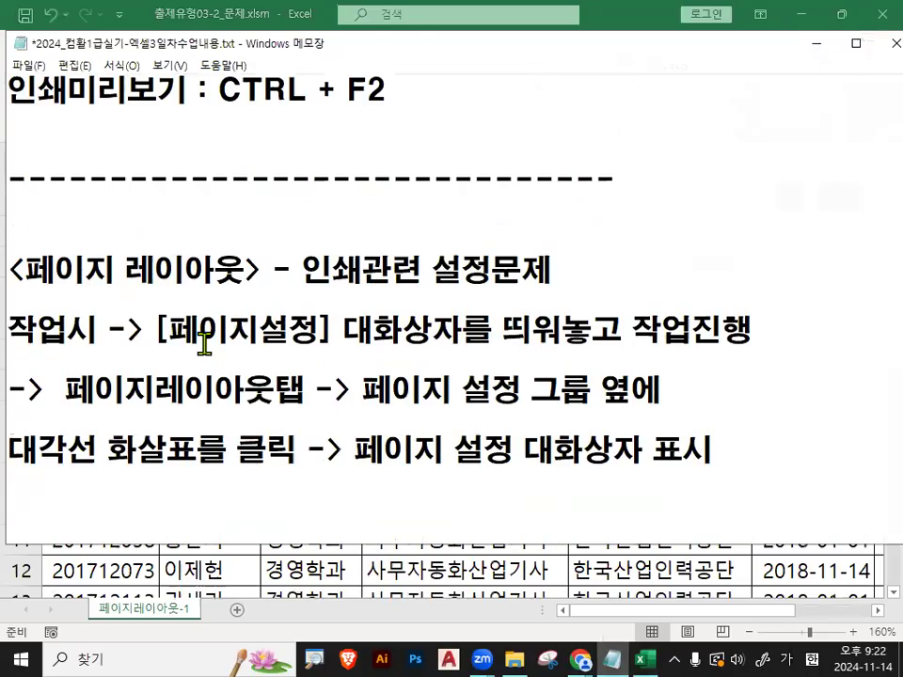
drag(26, 271, 243, 270)
drag(302, 271, 524, 264)
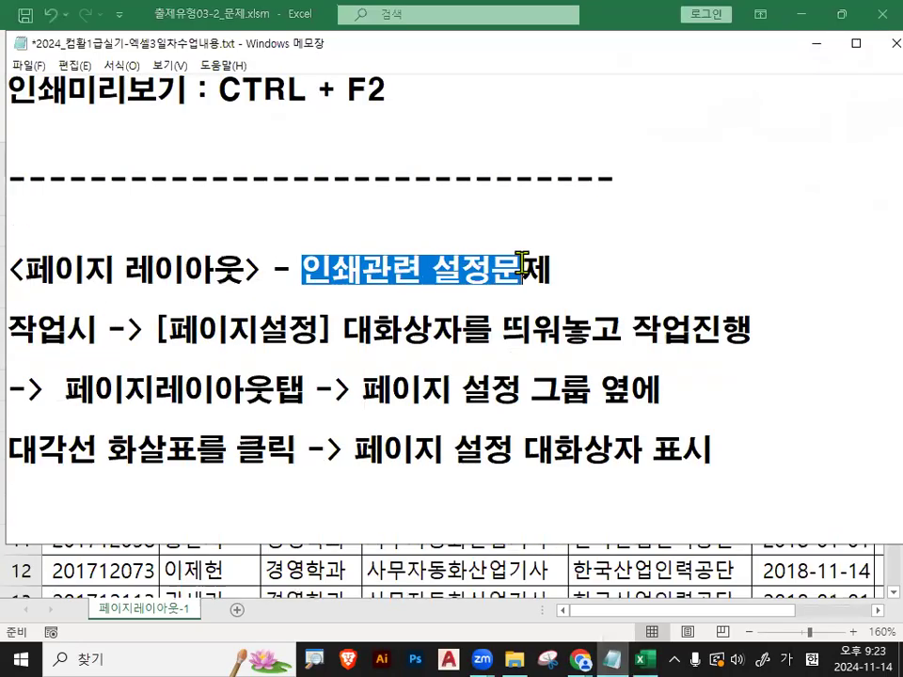
drag(19, 331, 332, 334)
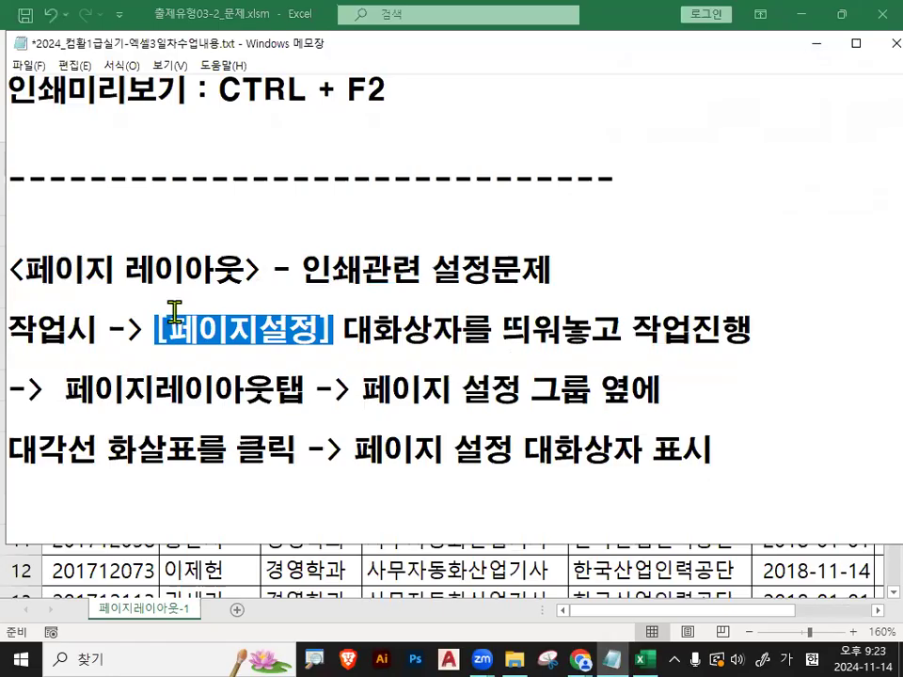
drag(67, 389, 595, 390)
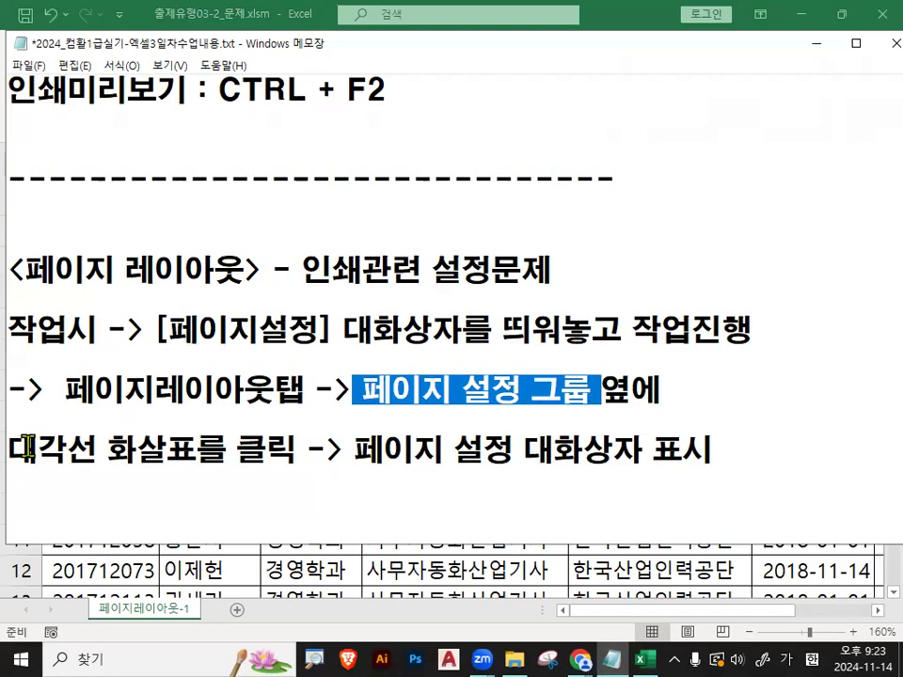
drag(10, 449, 211, 450)
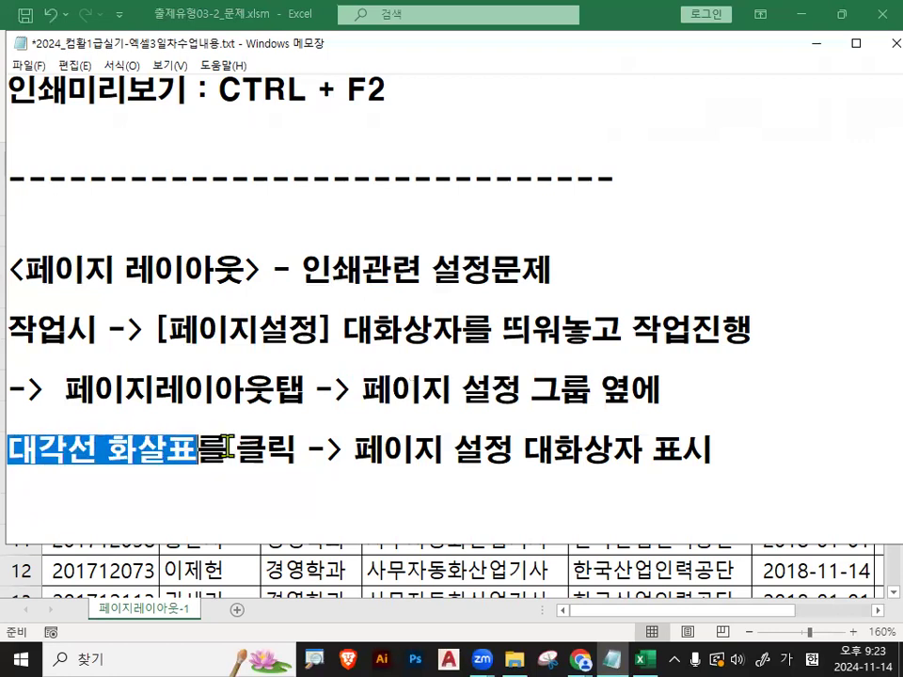
drag(354, 450, 737, 451)
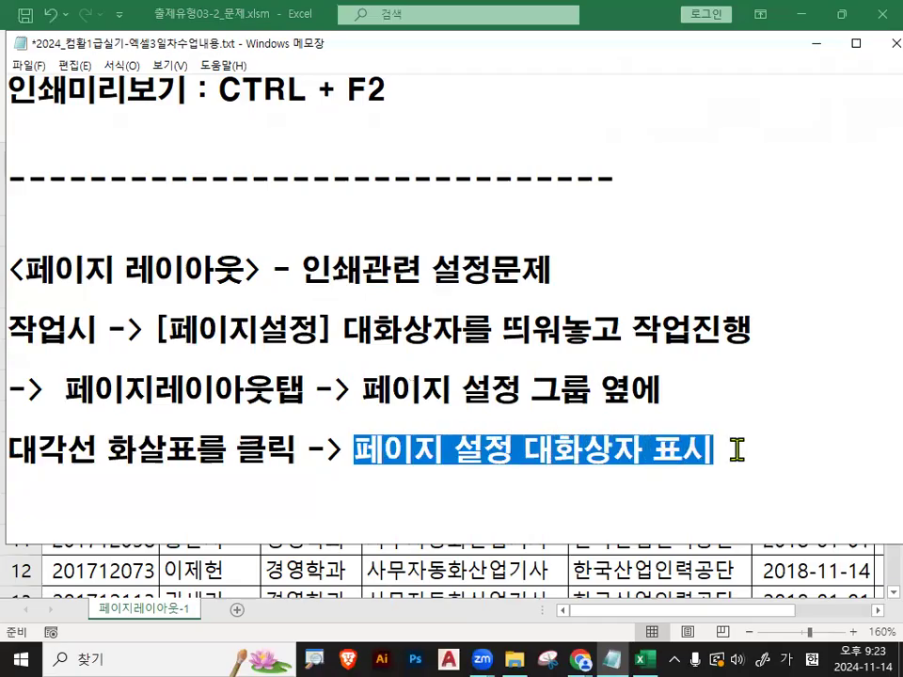
Highlight 페이지 설정 대화상자 표 and 대화상자 in the notes, then return to the Excel workbook and select cell D3
scroll(363, 356, down, 1)
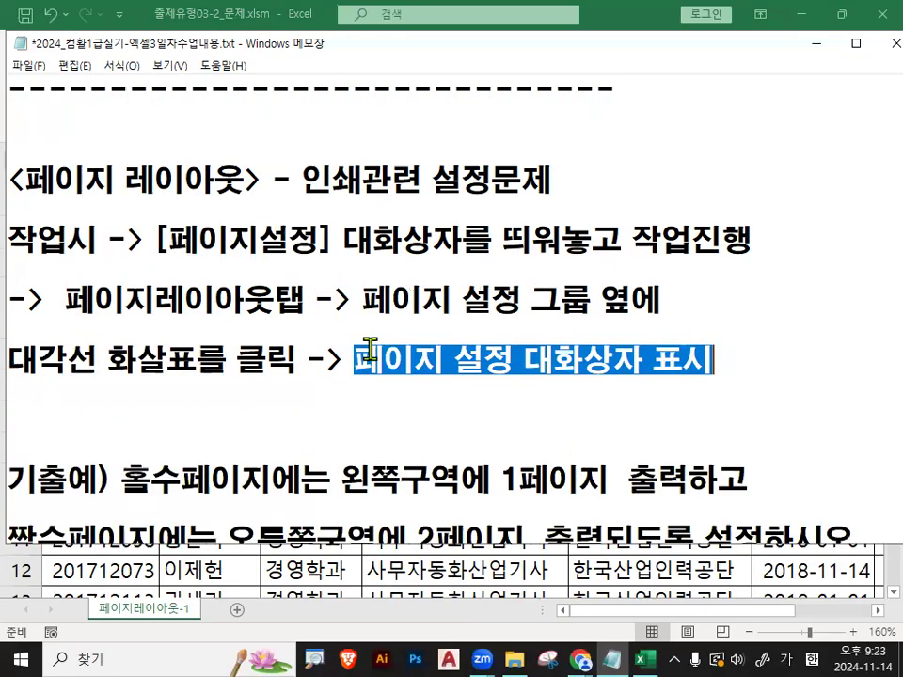
click(715, 361)
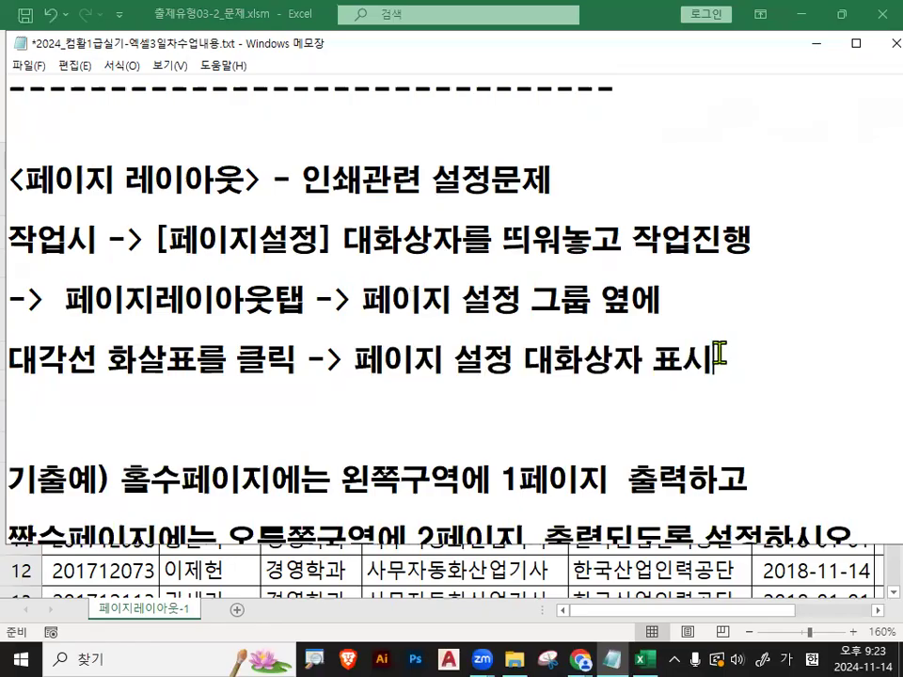
drag(356, 360, 685, 369)
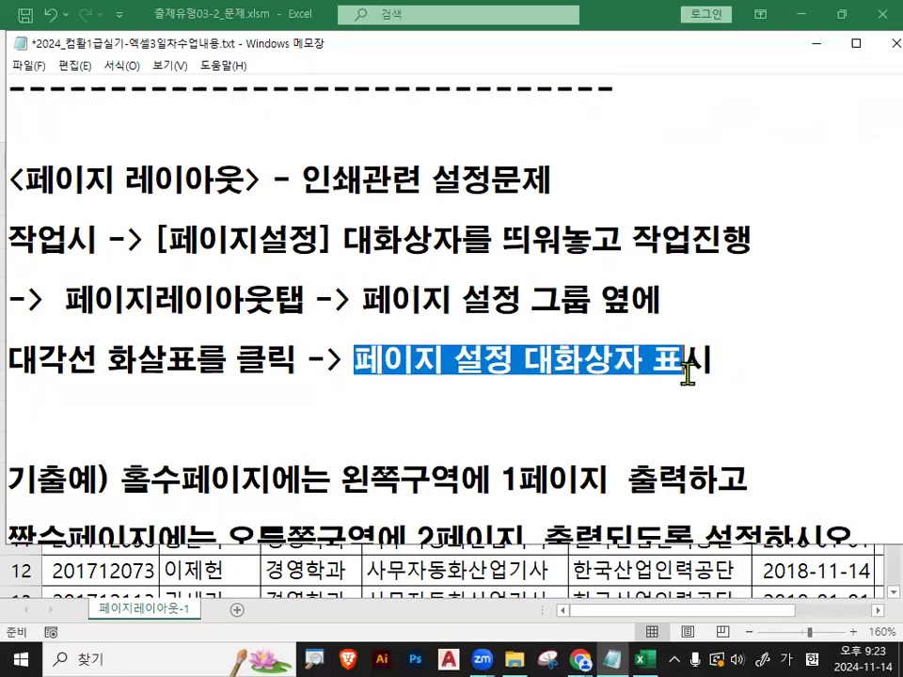
drag(345, 241, 477, 242)
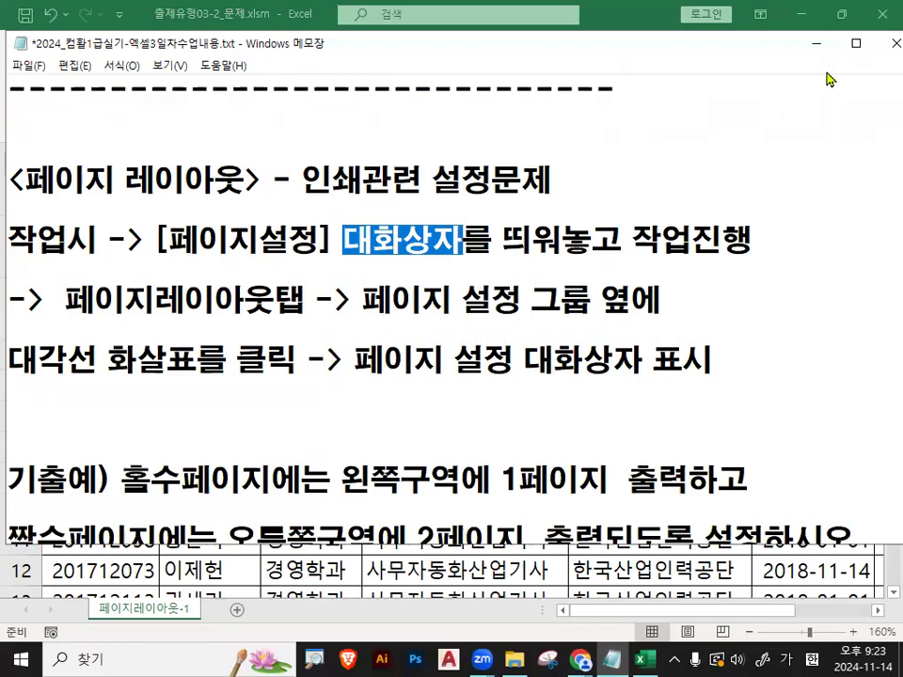
click(817, 43)
click(396, 292)
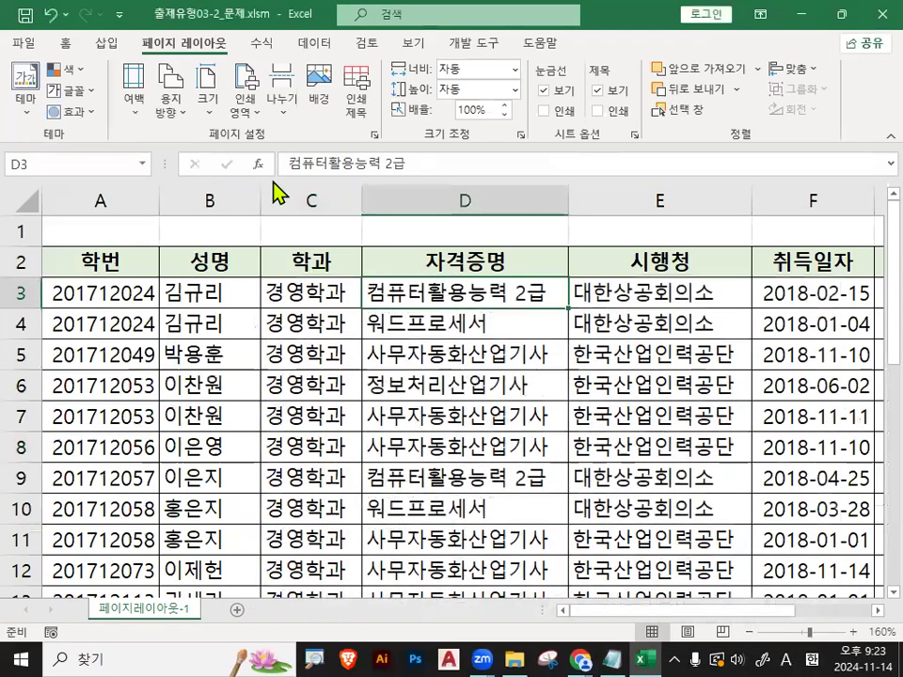
Select cell C3, mark 페이지 레이아웃 and the 페이지 설정 dialog launcher in red, and clear the marking
click(290, 295)
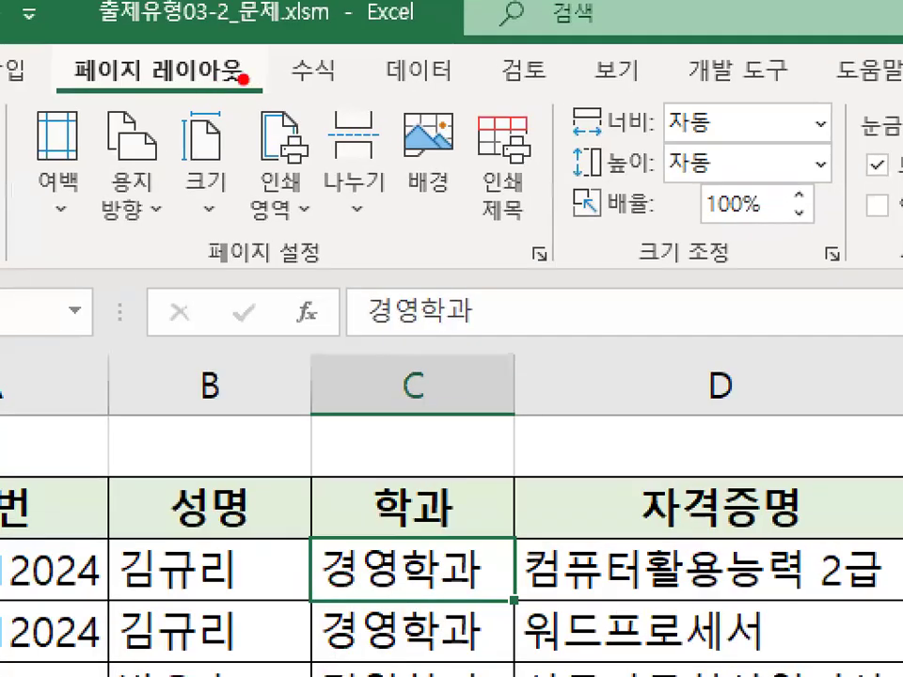
mouse_move(239, 80)
mouse_down()
mouse_move(88, 76)
mouse_move(239, 31)
mouse_move(241, 74)
mouse_up()
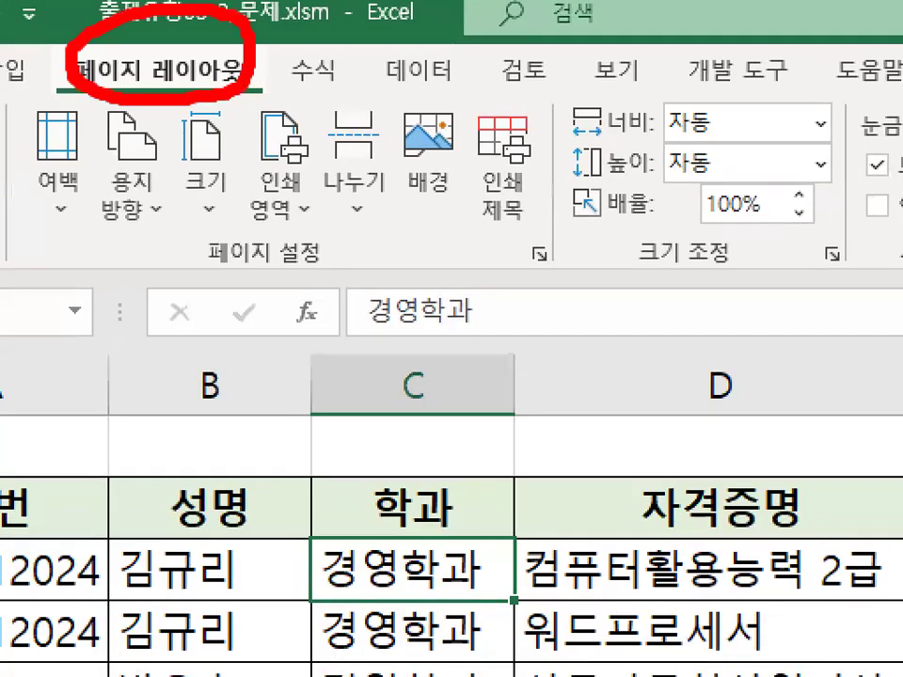
key(Escape)
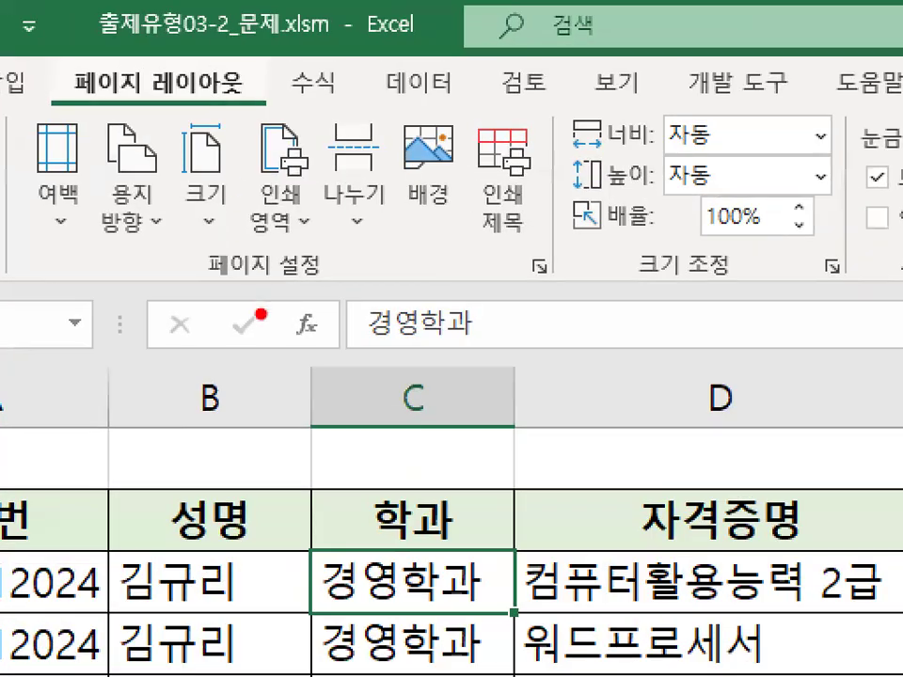
drag(201, 284, 323, 279)
mouse_move(580, 281)
mouse_down()
mouse_move(545, 286)
mouse_move(557, 235)
mouse_move(580, 280)
mouse_up()
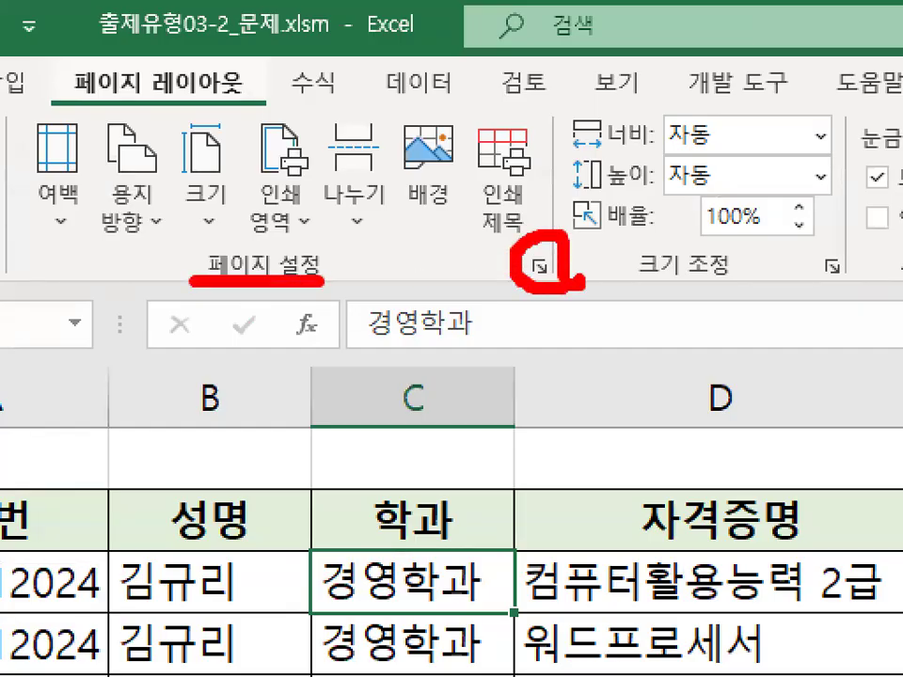
key(Escape)
Open the 페이지 설정 dialog, look through the 여백, 머리글/바닥글 and 시트 settings, and return to the 페이지 settings
click(374, 134)
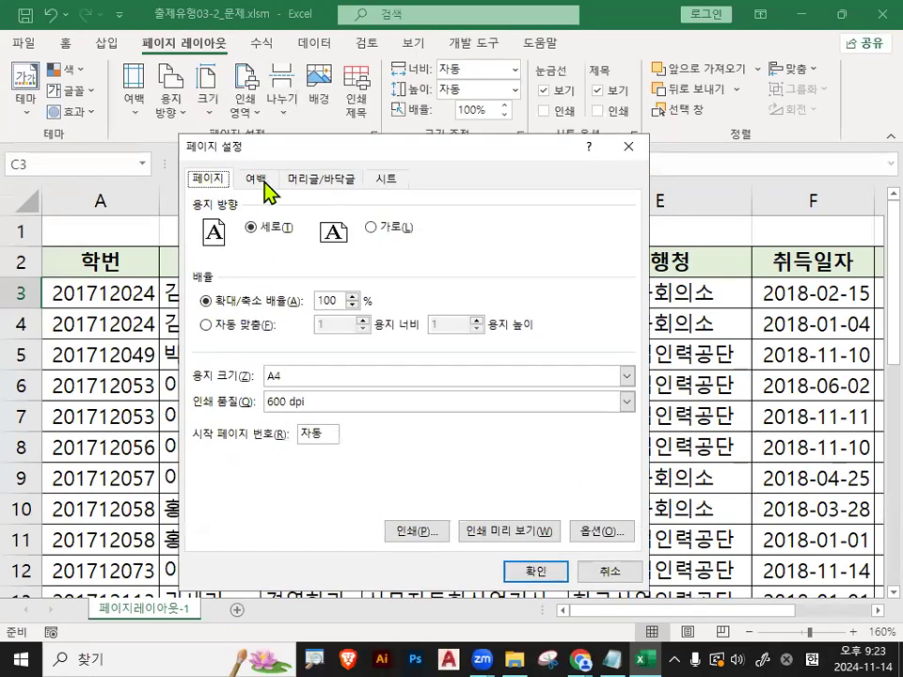
click(389, 179)
click(261, 186)
click(320, 179)
click(388, 179)
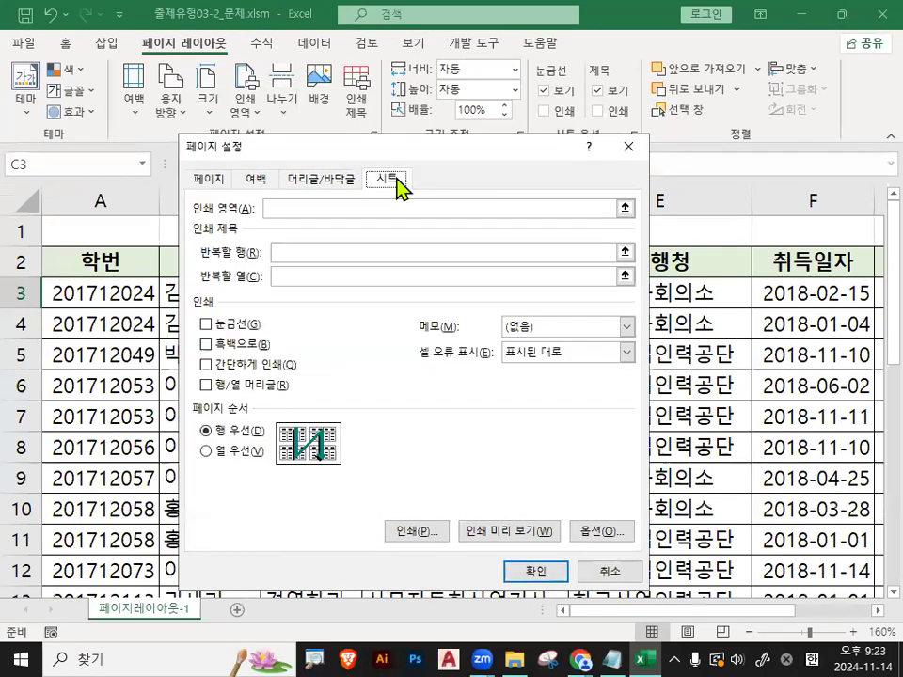
click(209, 179)
Mark the 페이지 heading, 용지 방향 and 배율 in red, clear the marks, and underline the 세로 and 가로 orientation options
key(ctrl+1)
mouse_move(210, 226)
mouse_down()
mouse_move(208, 236)
mouse_move(153, 249)
mouse_move(212, 209)
mouse_up()
mouse_move(113, 273)
mouse_down()
mouse_move(123, 287)
mouse_move(212, 200)
mouse_up()
mouse_move(135, 387)
mouse_down()
mouse_move(166, 387)
mouse_move(205, 311)
mouse_up()
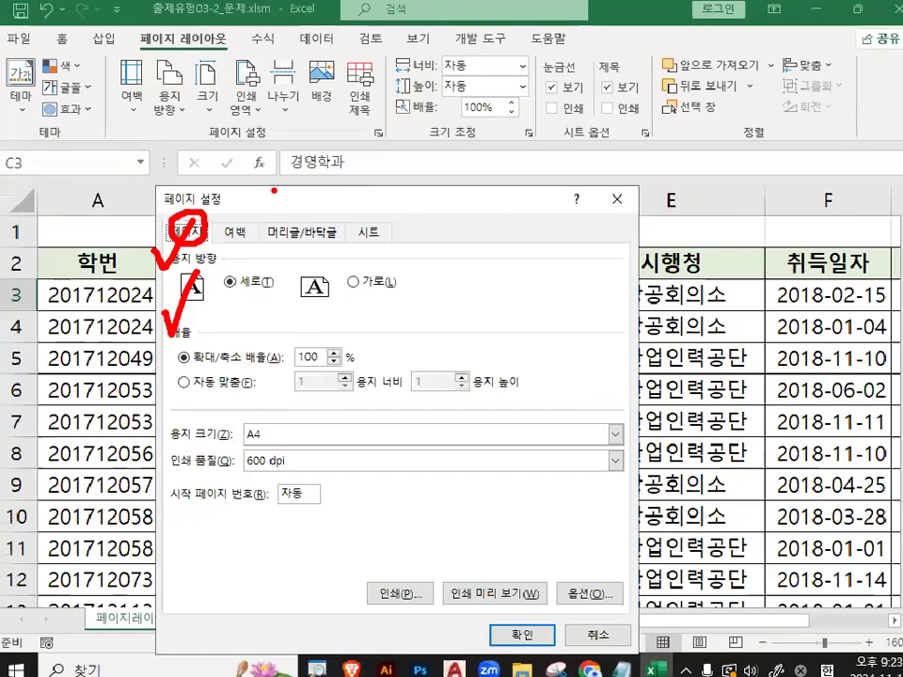
key(Escape)
drag(180, 269, 270, 269)
drag(393, 277, 540, 277)
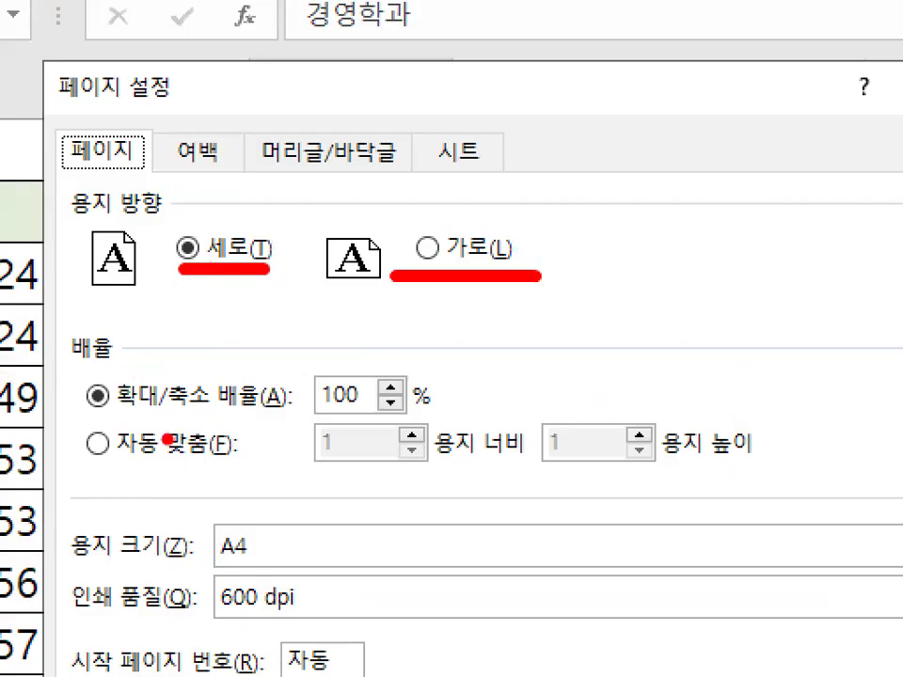
Underline 확대/축소 배율, circle its percentage value, handwrite the range 10~400 in red beside it, and clear the drawing
drag(103, 411, 259, 410)
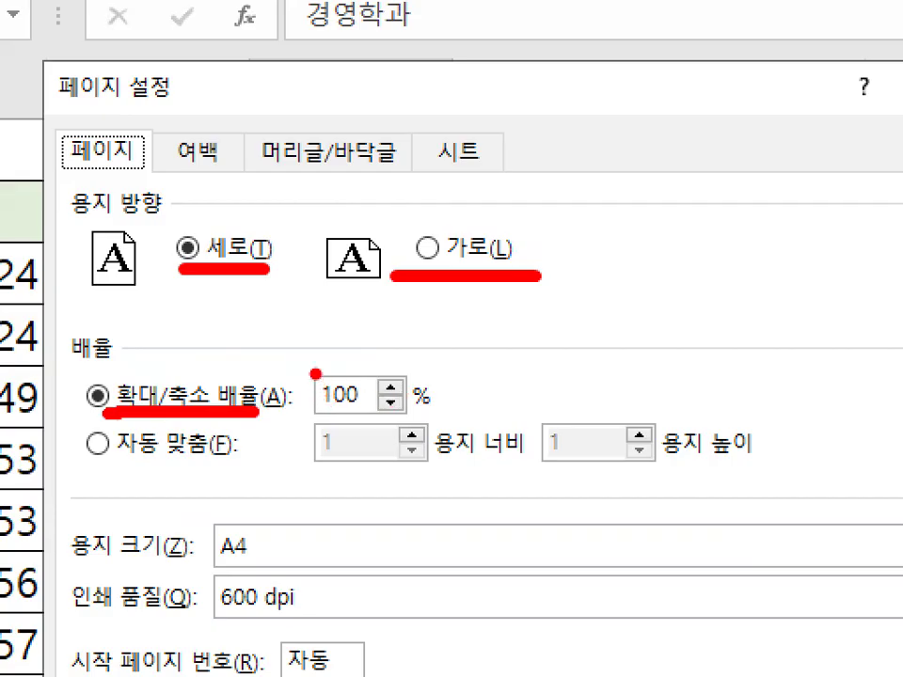
mouse_move(383, 411)
mouse_down()
mouse_move(312, 419)
mouse_move(414, 406)
mouse_up()
drag(473, 320, 476, 361)
mouse_move(517, 317)
mouse_down()
mouse_move(517, 350)
mouse_move(546, 338)
mouse_move(519, 318)
mouse_up()
drag(555, 354, 584, 346)
mouse_move(646, 303)
mouse_down()
mouse_move(640, 323)
mouse_move(685, 350)
mouse_up()
drag(681, 297, 674, 361)
mouse_move(691, 320)
mouse_down()
mouse_move(698, 358)
mouse_move(796, 333)
mouse_move(809, 362)
mouse_up()
drag(877, 353, 805, 324)
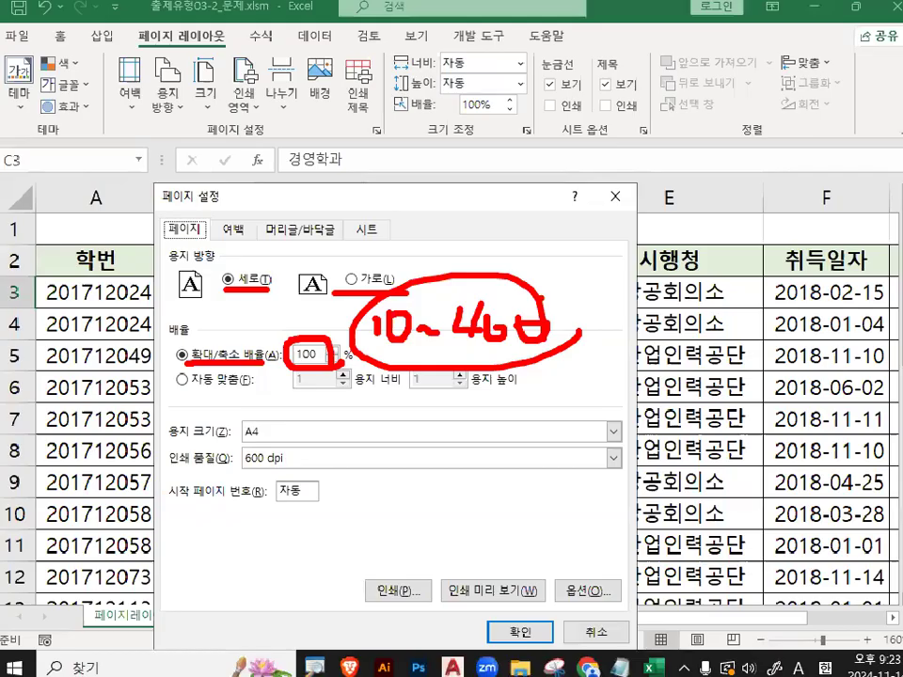
key(Escape)
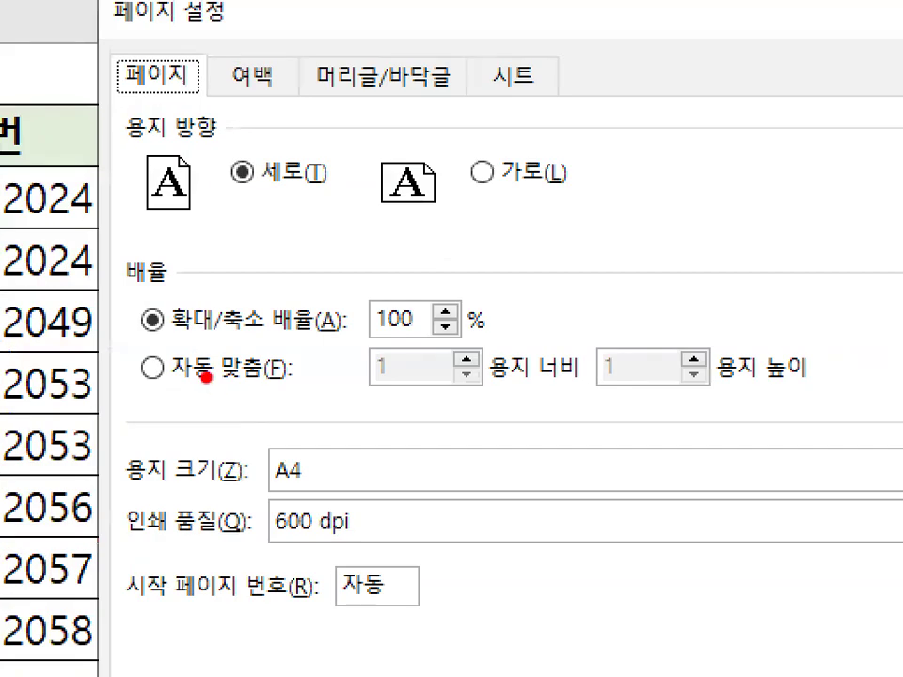
Underline the 자동 맞춤 scaling option in red and clear the marking
drag(137, 386, 310, 384)
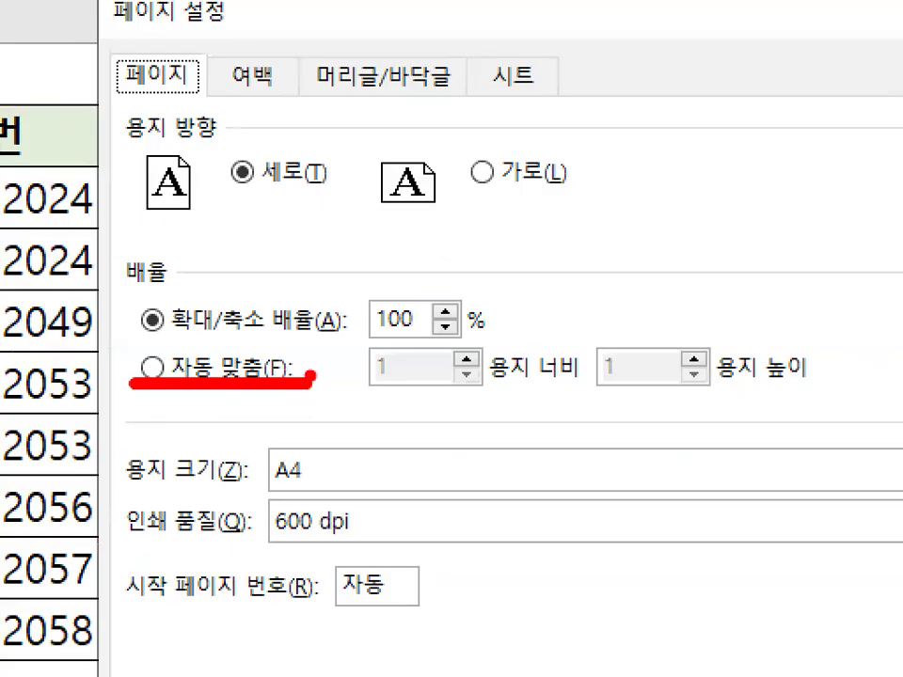
mouse_move(155, 346)
mouse_down()
mouse_move(162, 399)
mouse_move(179, 345)
mouse_up()
key(Escape)
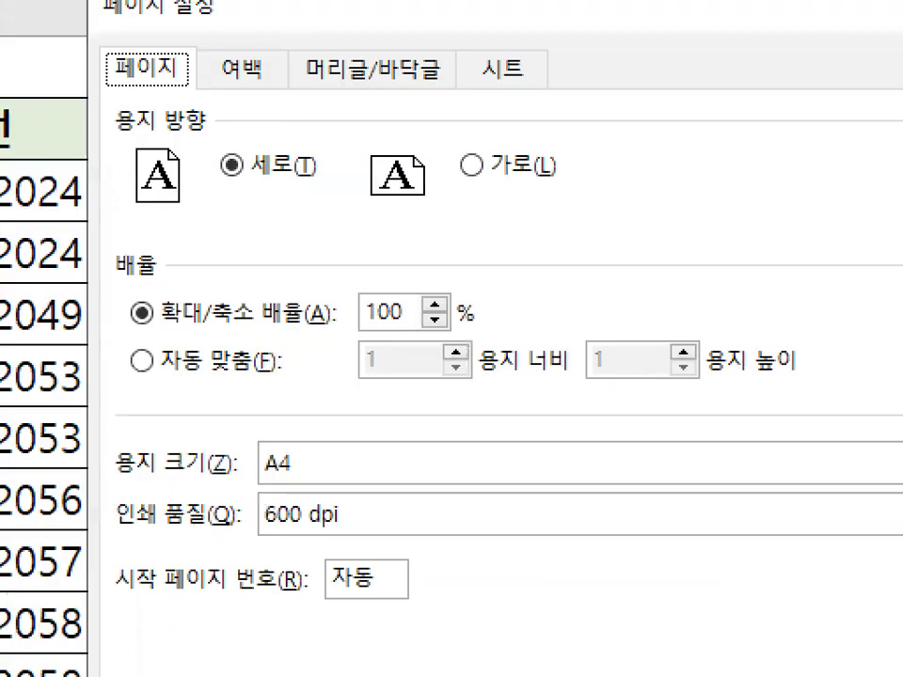
drag(183, 389, 255, 382)
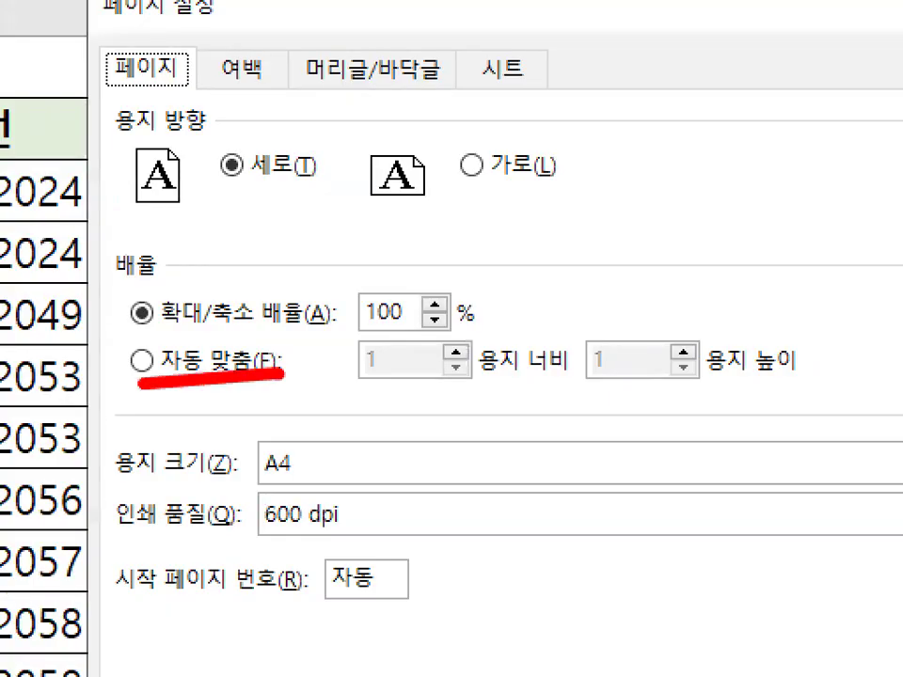
key(Escape)
Try 자동 맞춤 scaling, circle its option and page-count values in red, and switch back to 확대/축소 배율
click(183, 378)
drag(377, 386, 303, 393)
mouse_move(230, 402)
mouse_down()
mouse_move(196, 355)
mouse_move(315, 346)
mouse_move(364, 383)
mouse_up()
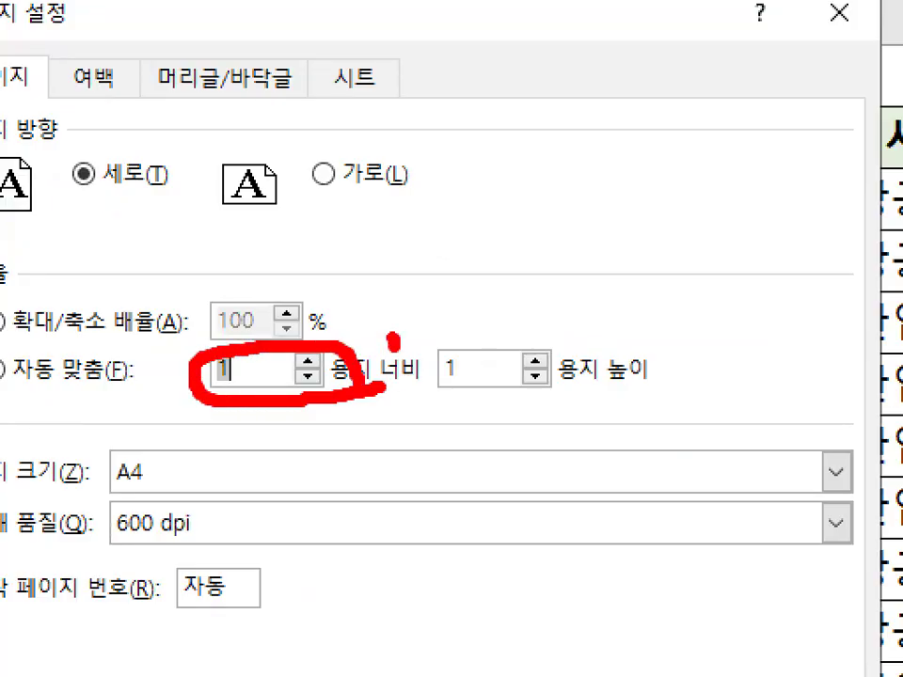
drag(393, 341, 459, 273)
mouse_move(607, 395)
mouse_down()
mouse_move(435, 376)
mouse_move(564, 341)
mouse_up()
drag(613, 310, 727, 188)
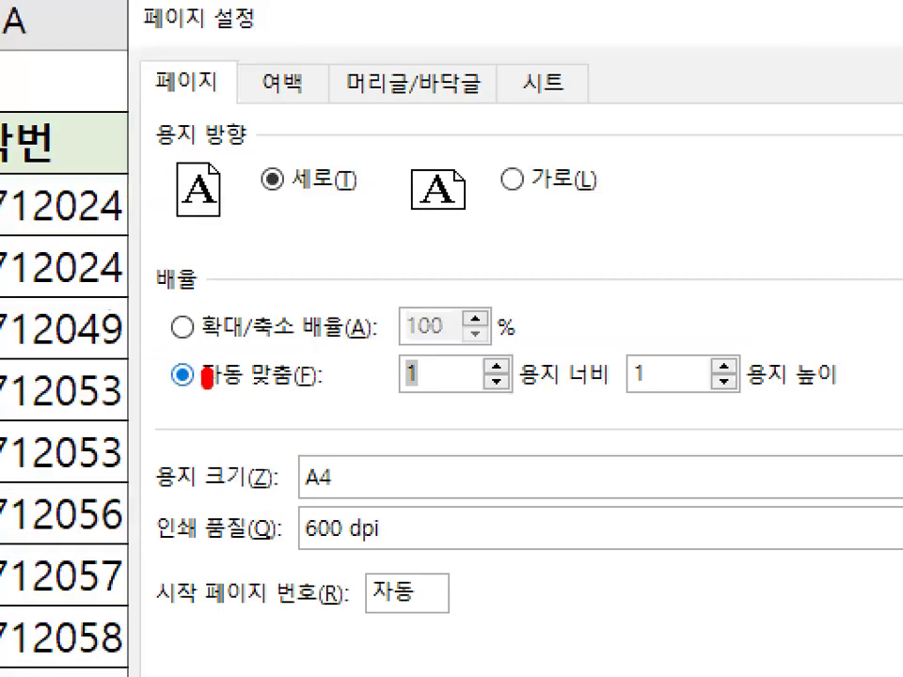
mouse_move(207, 376)
mouse_down()
mouse_move(158, 358)
mouse_move(208, 361)
mouse_up()
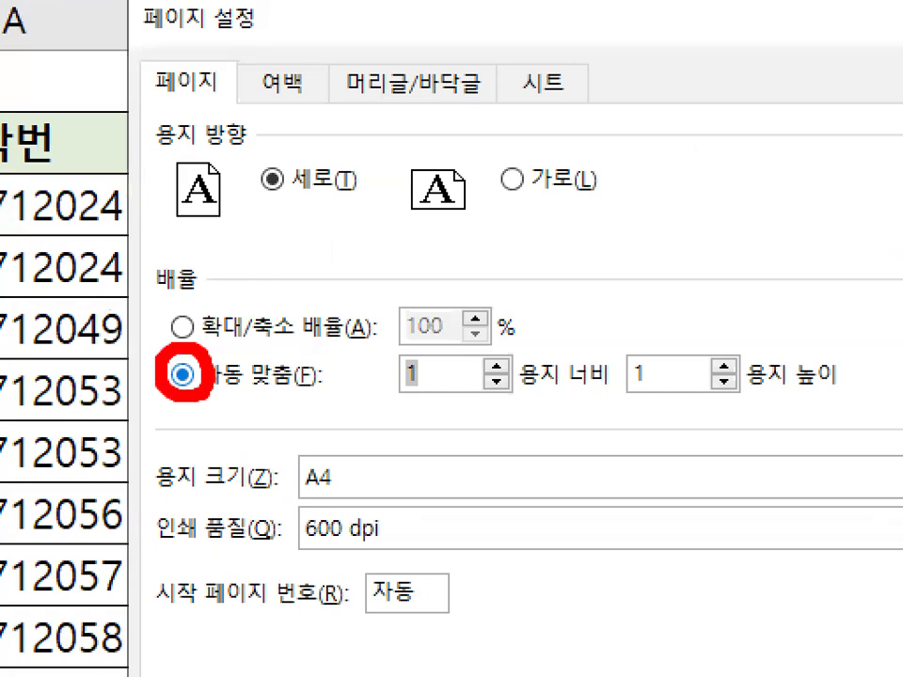
mouse_move(156, 143)
mouse_down()
mouse_move(88, 355)
mouse_move(158, 355)
mouse_up()
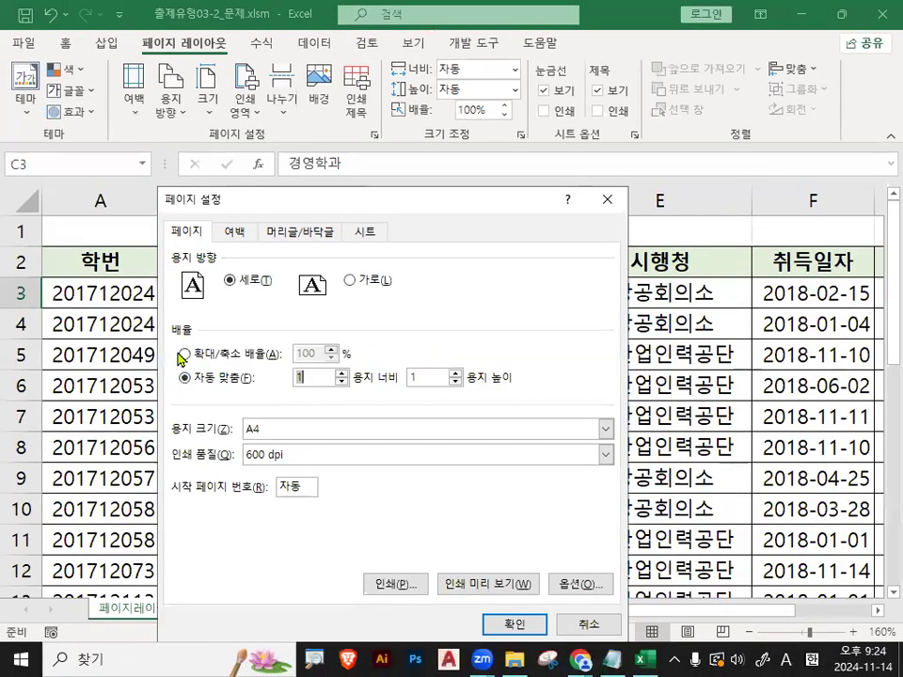
click(181, 326)
mouse_move(211, 367)
mouse_down()
mouse_move(146, 364)
mouse_move(218, 370)
mouse_up()
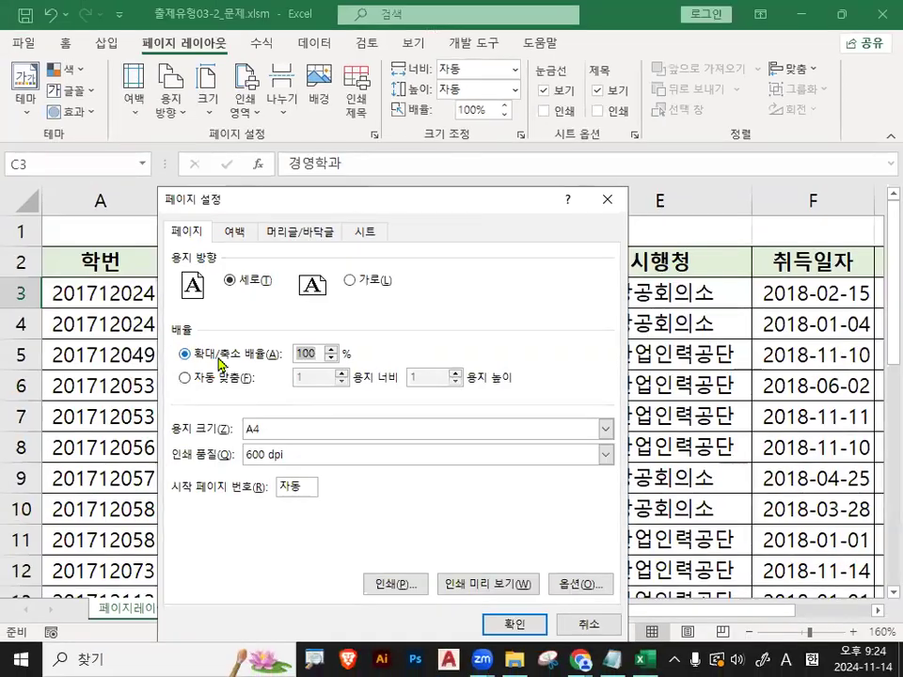
Show the 여백 settings of the 페이지 설정 dialog and mark the heading and margin area in red
click(237, 241)
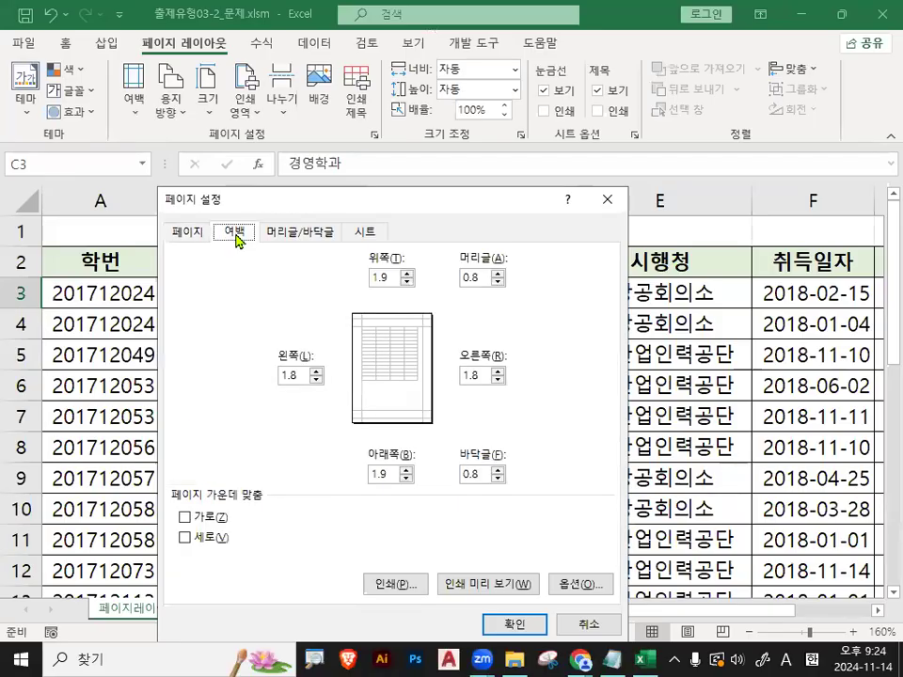
mouse_move(254, 231)
mouse_down()
mouse_move(236, 215)
mouse_move(278, 245)
mouse_up()
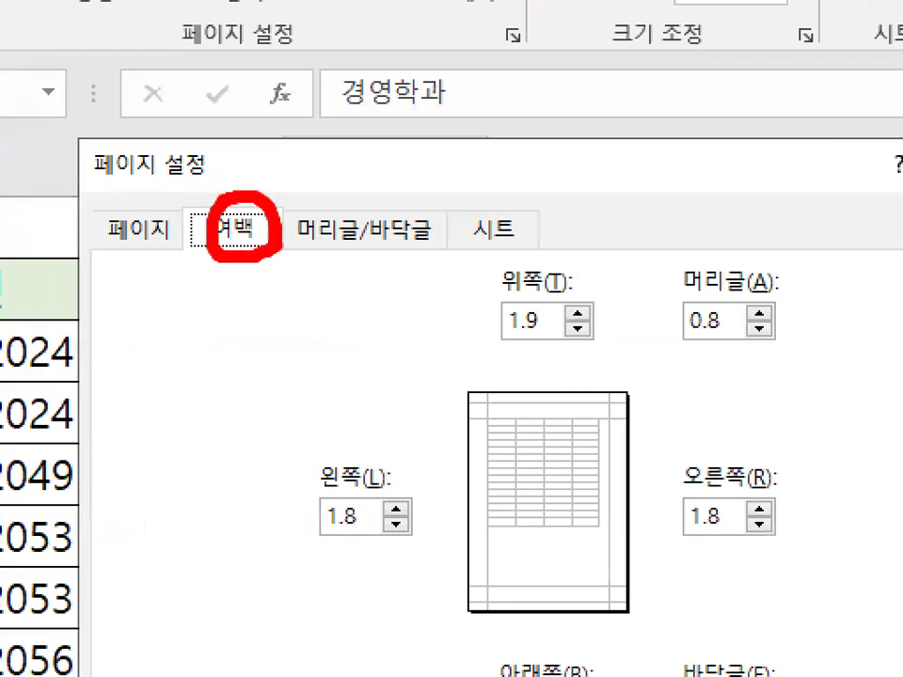
drag(330, 202, 388, 104)
drag(524, 146, 401, 364)
drag(392, 206, 511, 364)
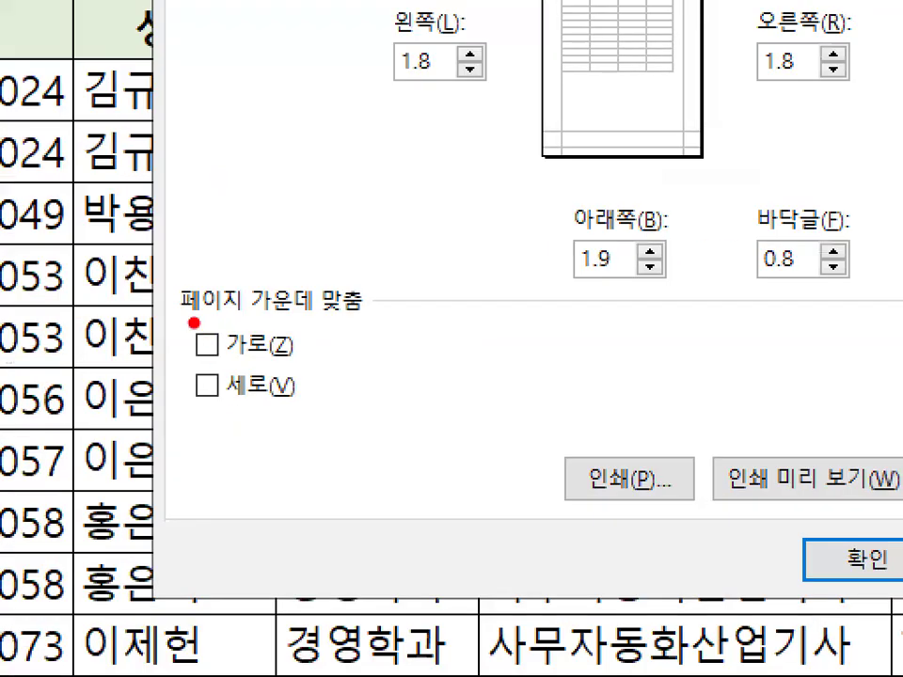
Underline 페이지 가운데 맞춤 in red and point out the page preview and the centering options
drag(175, 321, 364, 317)
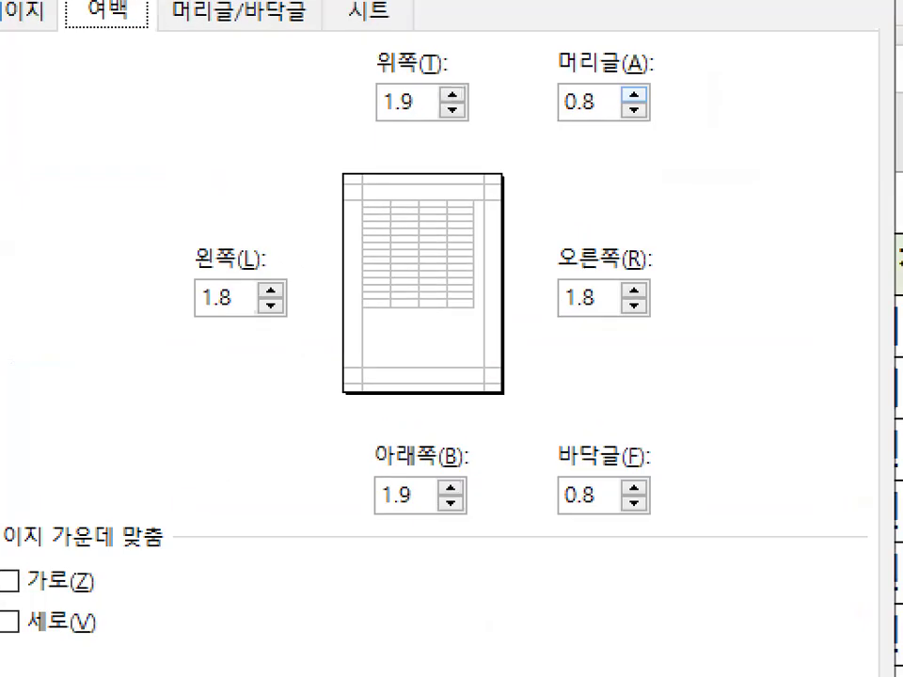
drag(690, 16, 629, 84)
drag(429, 320, 487, 264)
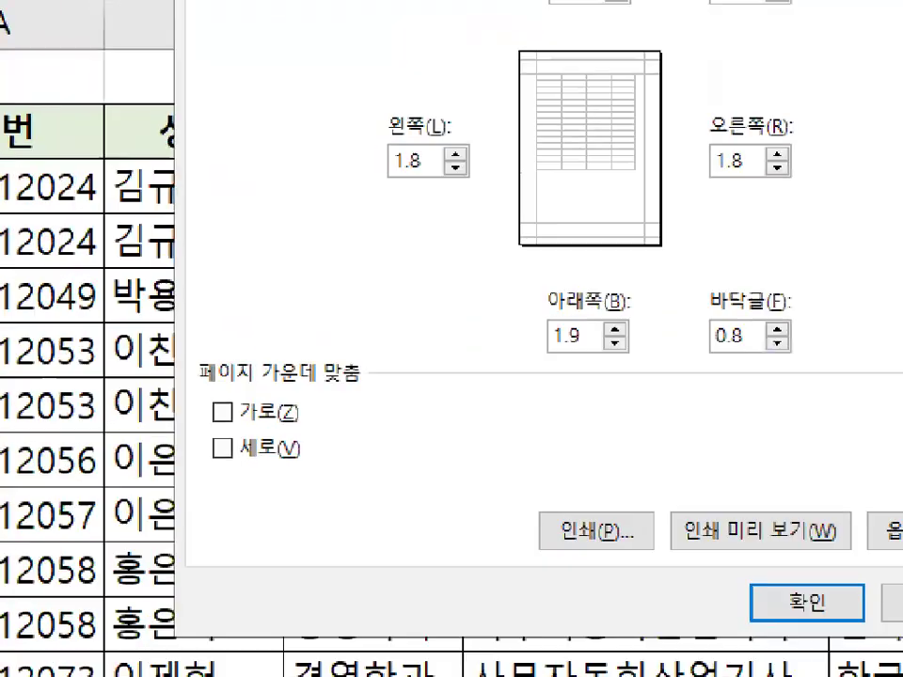
mouse_move(203, 435)
mouse_down()
mouse_move(251, 426)
mouse_move(238, 385)
mouse_up()
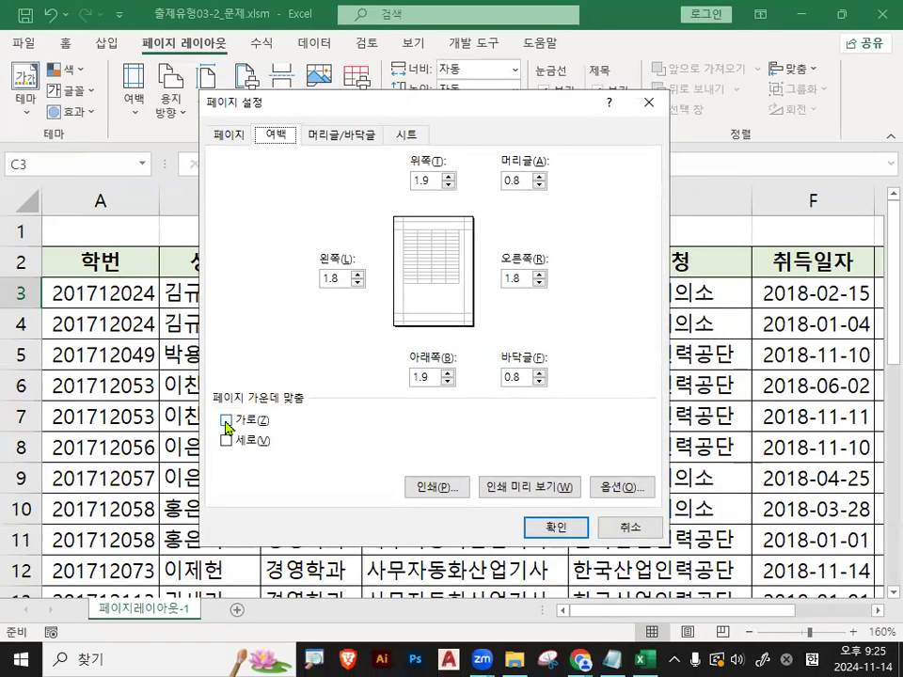
Turn on 가로 under 페이지 가운데 맞춤 and point out the table's horizontal placement in the page preview
click(226, 422)
drag(477, 263, 462, 309)
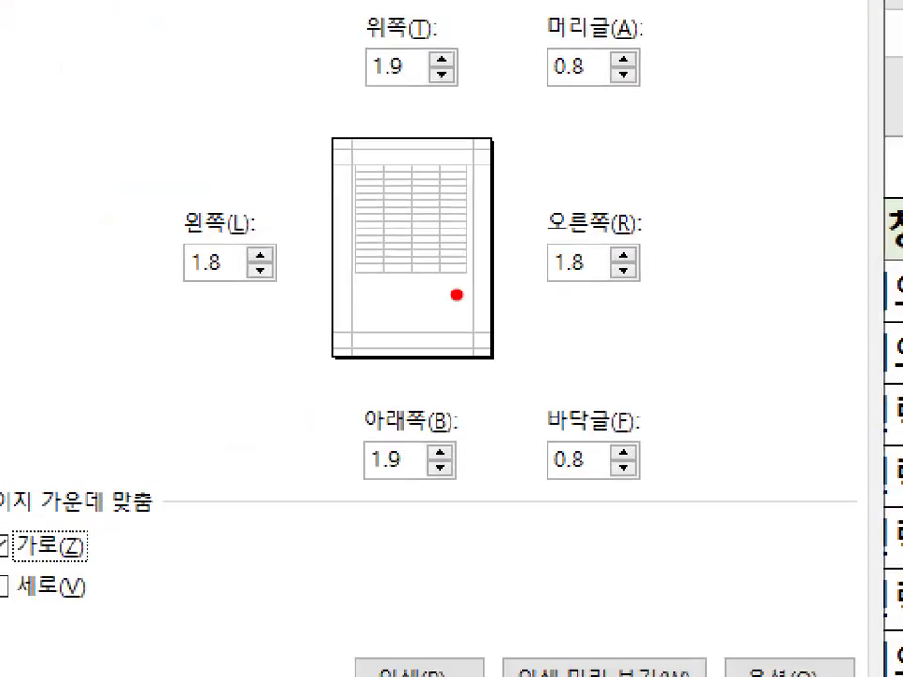
drag(291, 235, 531, 235)
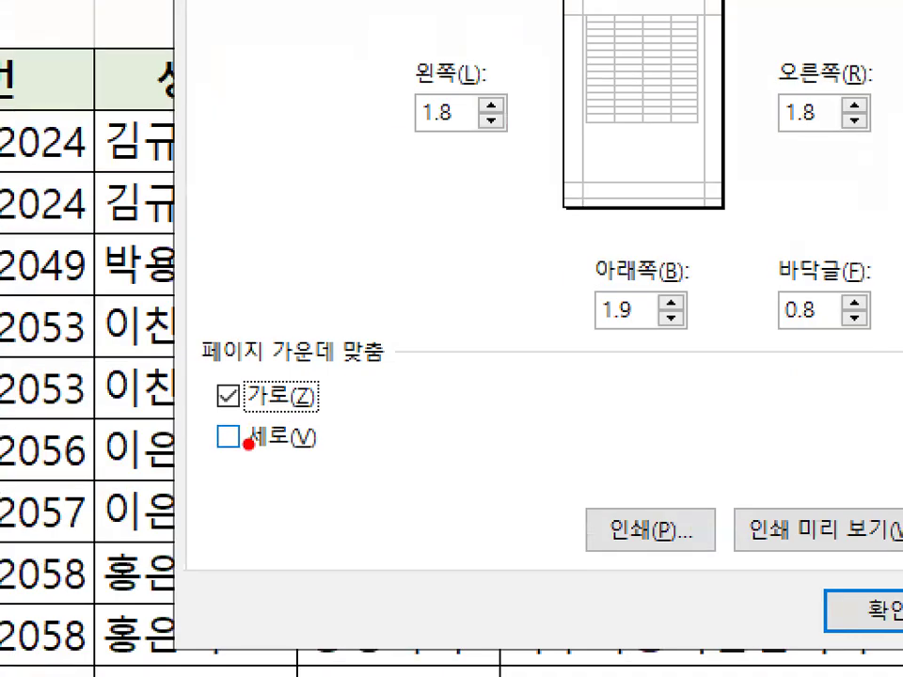
drag(231, 448, 209, 447)
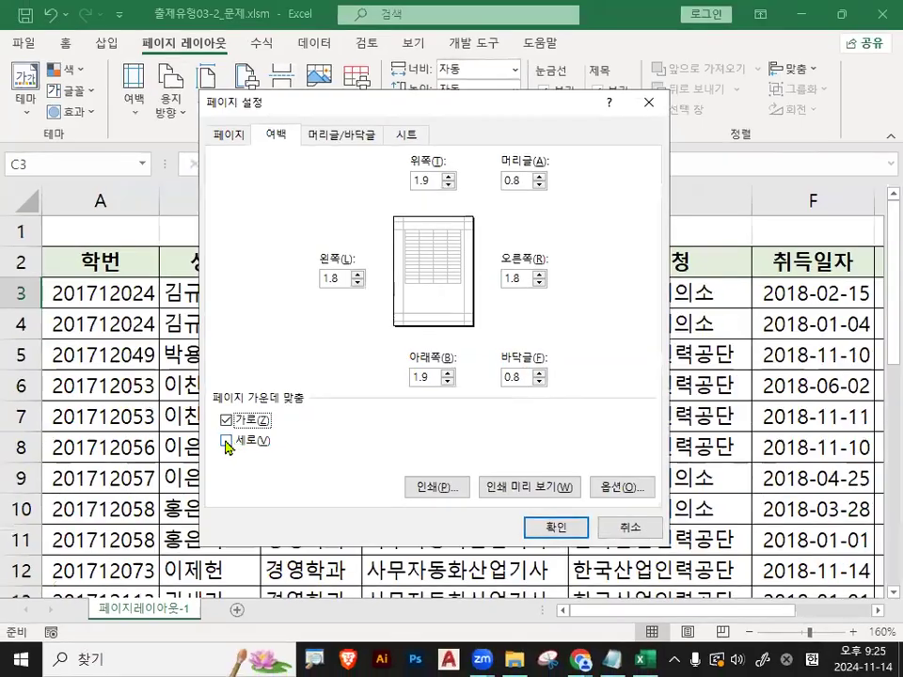
Turn on 세로 under 페이지 가운데 맞춤, then mark the preview and both centering options in red and clear the marking
click(229, 435)
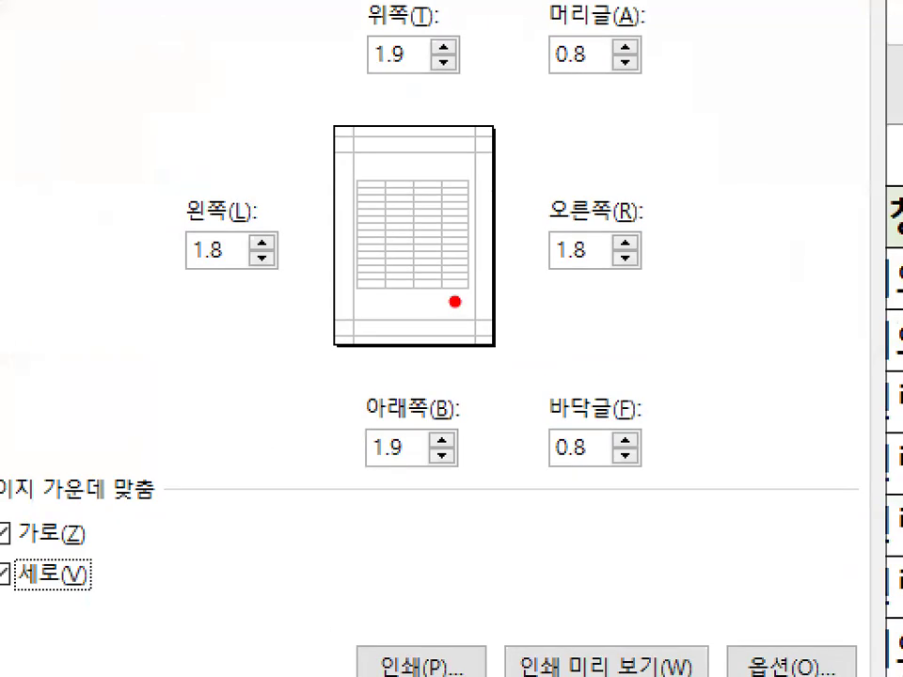
mouse_move(475, 297)
mouse_down()
mouse_move(459, 248)
mouse_move(470, 310)
mouse_up()
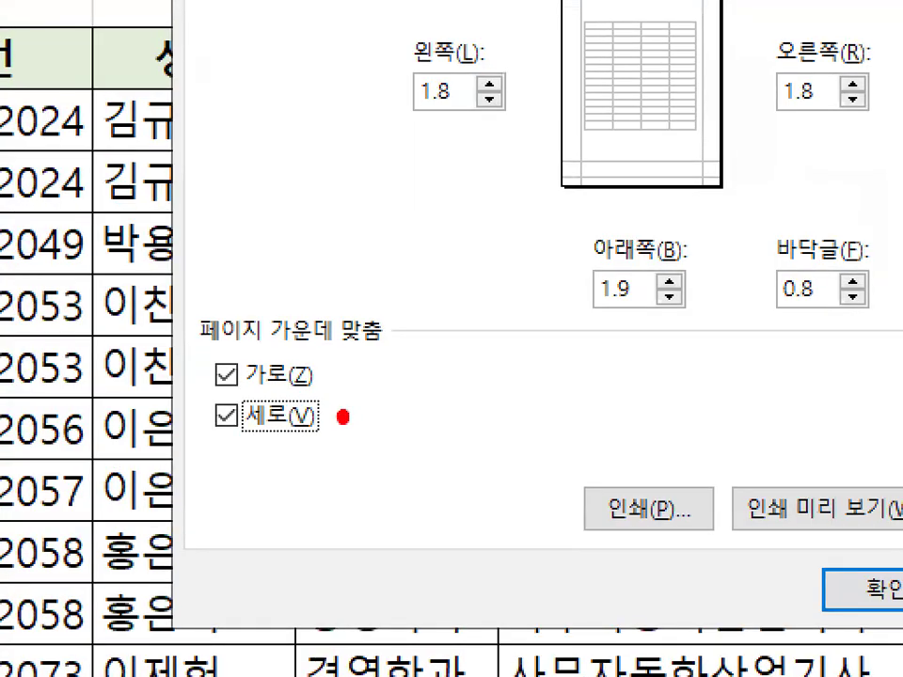
mouse_move(280, 442)
mouse_down()
mouse_move(195, 451)
mouse_move(337, 381)
mouse_up()
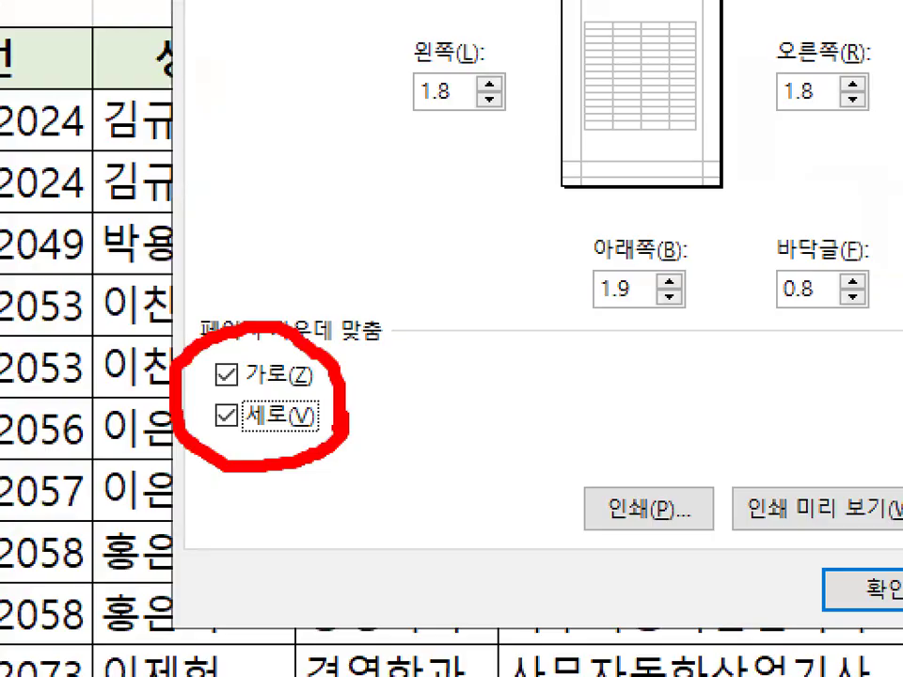
mouse_move(252, 306)
mouse_down()
mouse_move(298, 272)
mouse_move(411, 122)
mouse_up()
key(Escape)
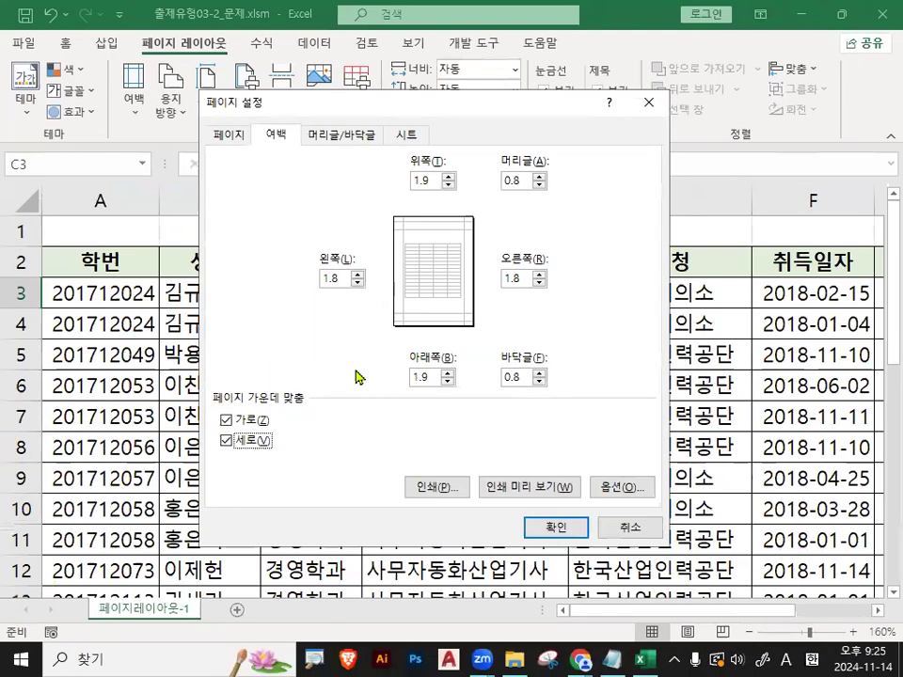
key(ctrl+1)
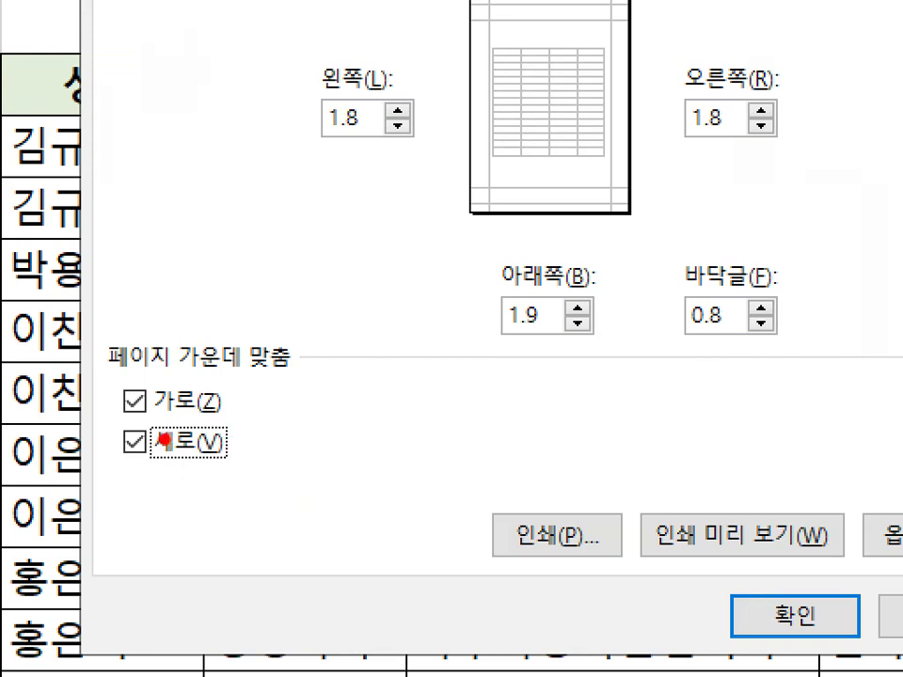
mouse_move(181, 398)
mouse_down()
mouse_move(181, 453)
mouse_move(101, 413)
mouse_move(188, 400)
mouse_up()
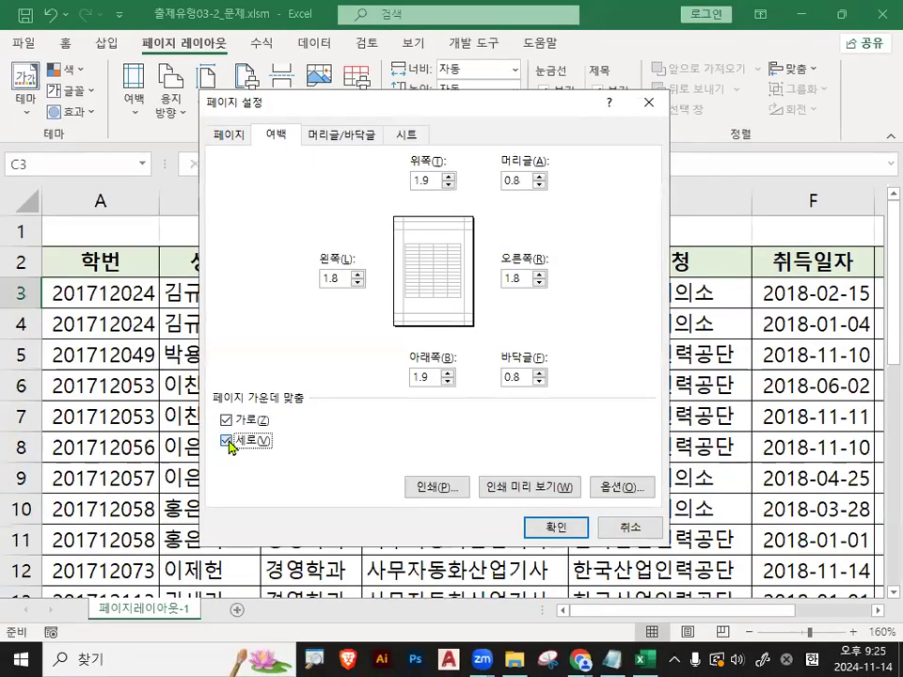
Preview the page with horizontal-only centering and with vertical-only centering in the margin settings
click(227, 442)
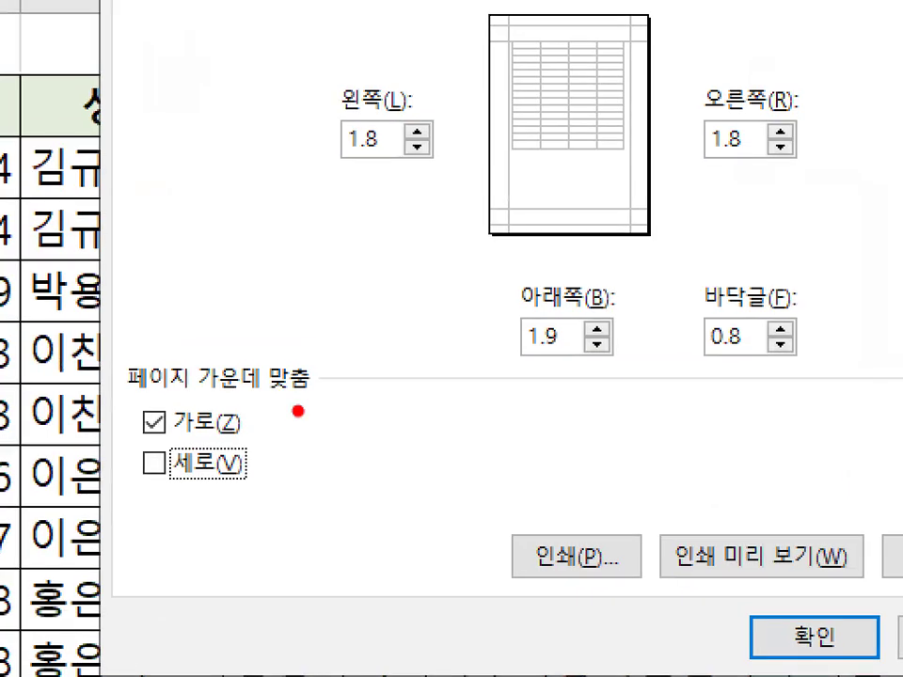
mouse_move(125, 427)
mouse_down()
mouse_move(272, 417)
mouse_move(276, 426)
mouse_move(254, 426)
mouse_move(237, 410)
mouse_up()
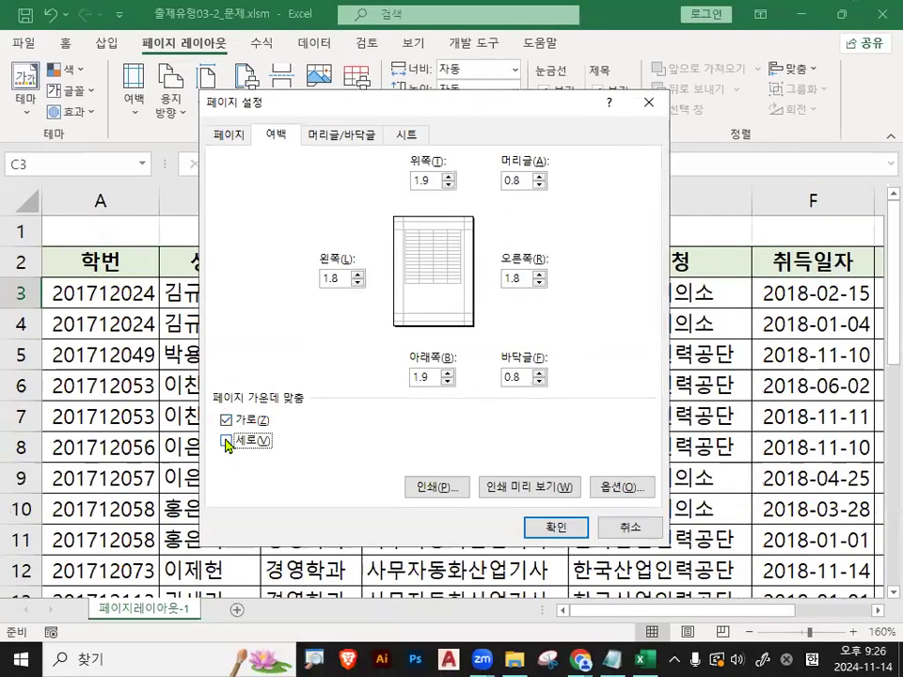
click(226, 422)
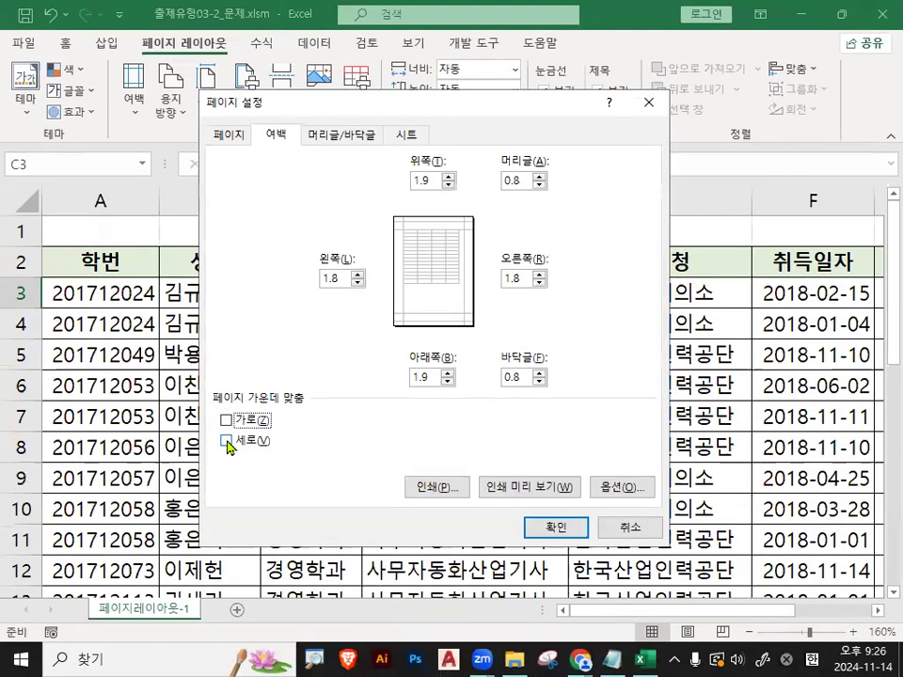
click(227, 442)
drag(468, 290, 387, 239)
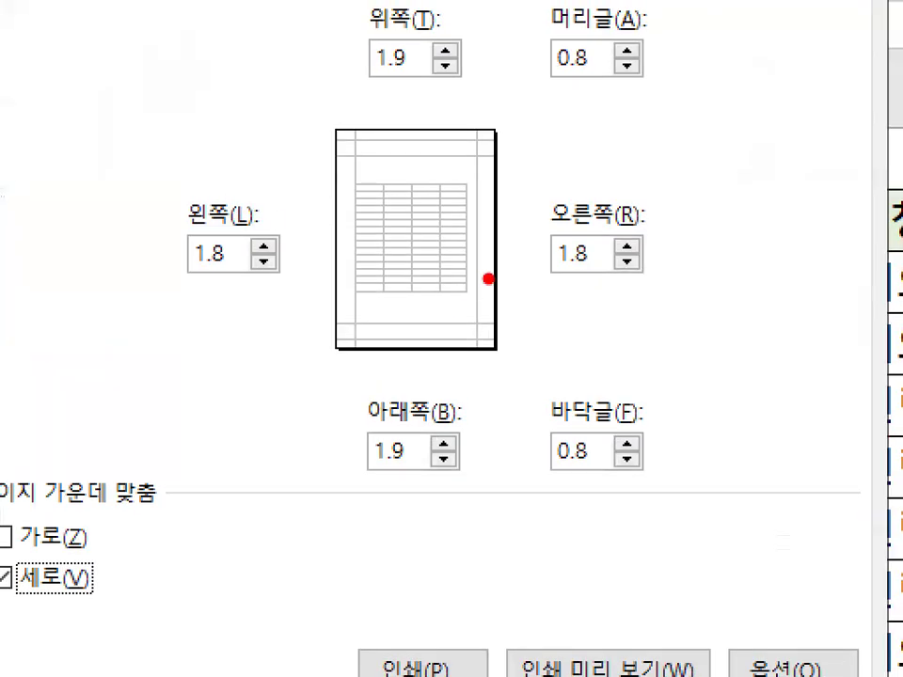
drag(326, 177, 469, 315)
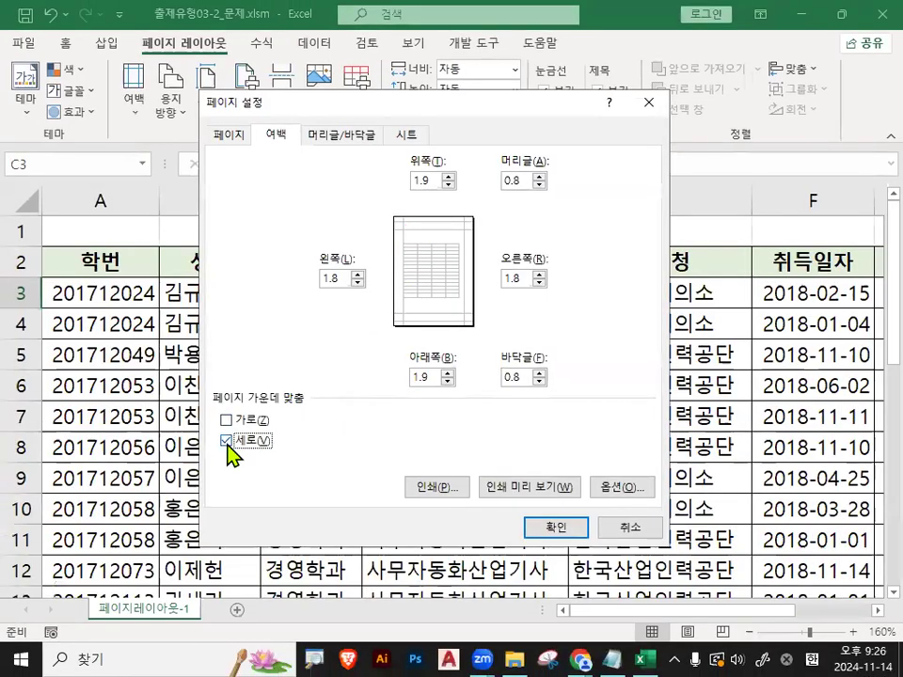
Clear vertical page centering, and turn on both horizontal and vertical centering
click(5, 578)
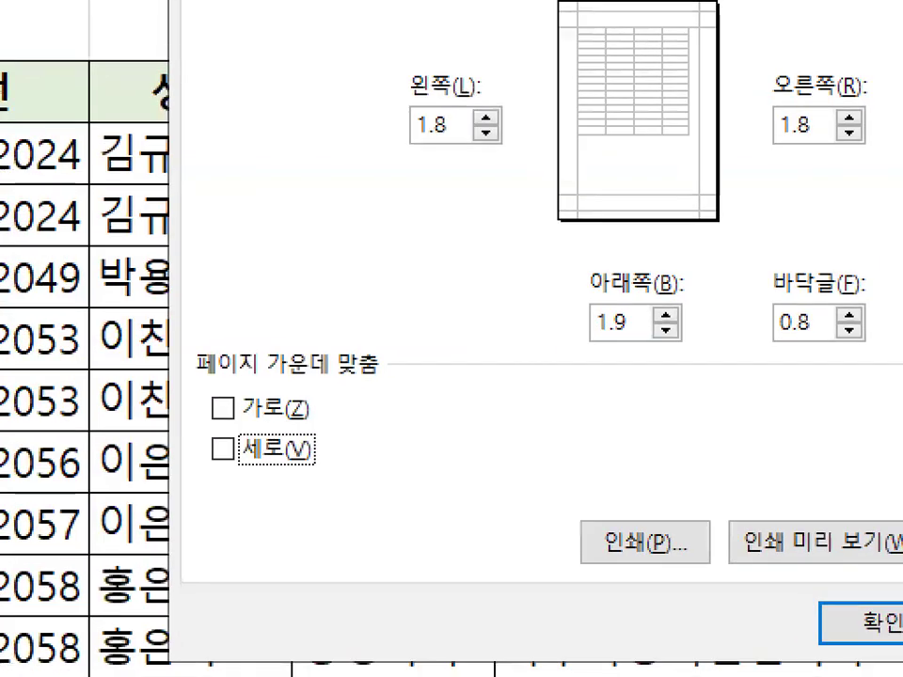
mouse_move(312, 420)
mouse_down()
mouse_move(243, 426)
mouse_move(310, 416)
mouse_up()
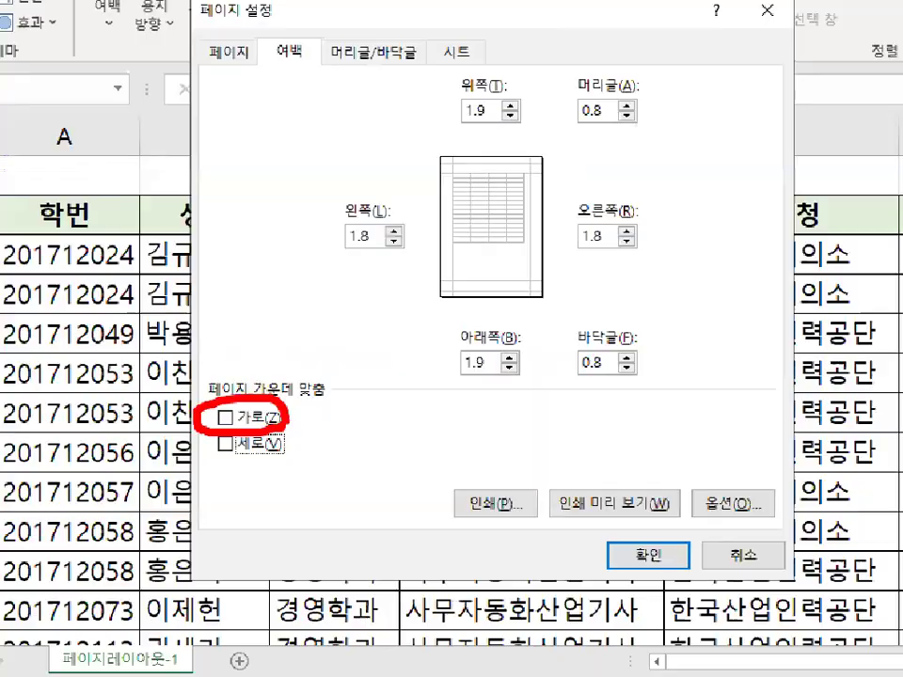
click(224, 408)
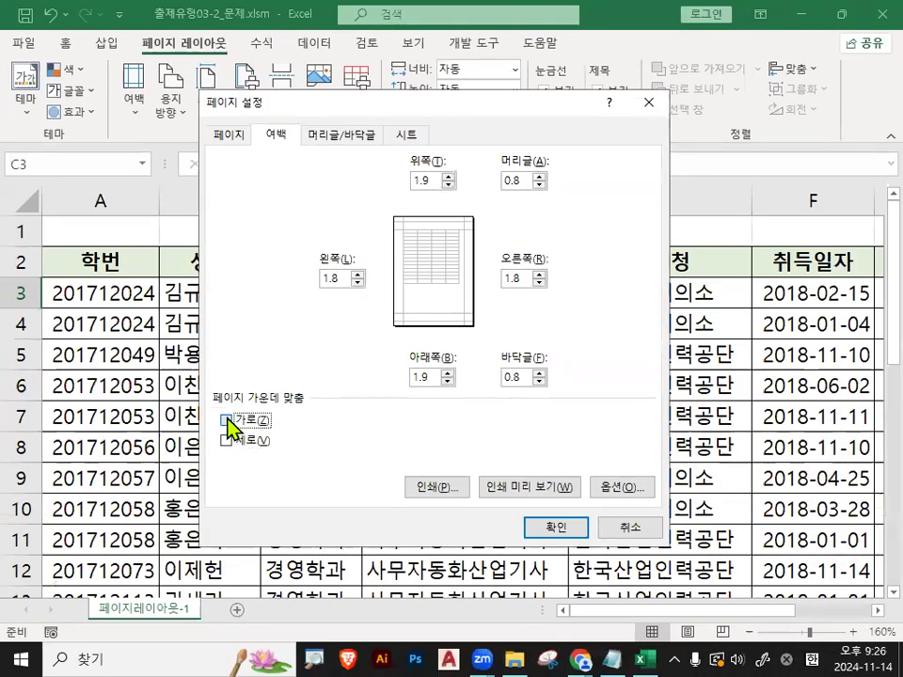
click(227, 440)
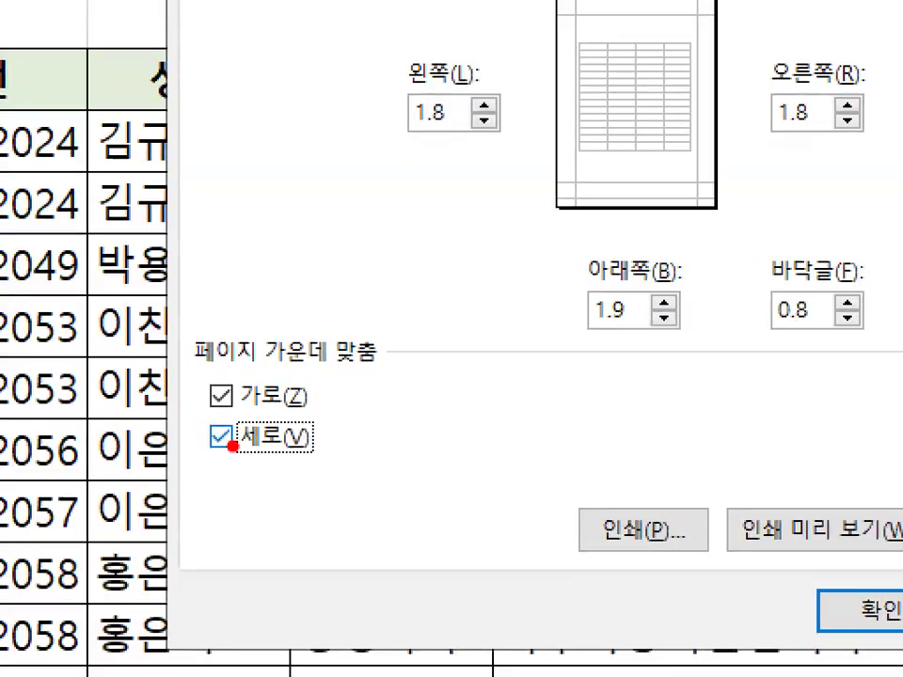
drag(253, 448, 255, 476)
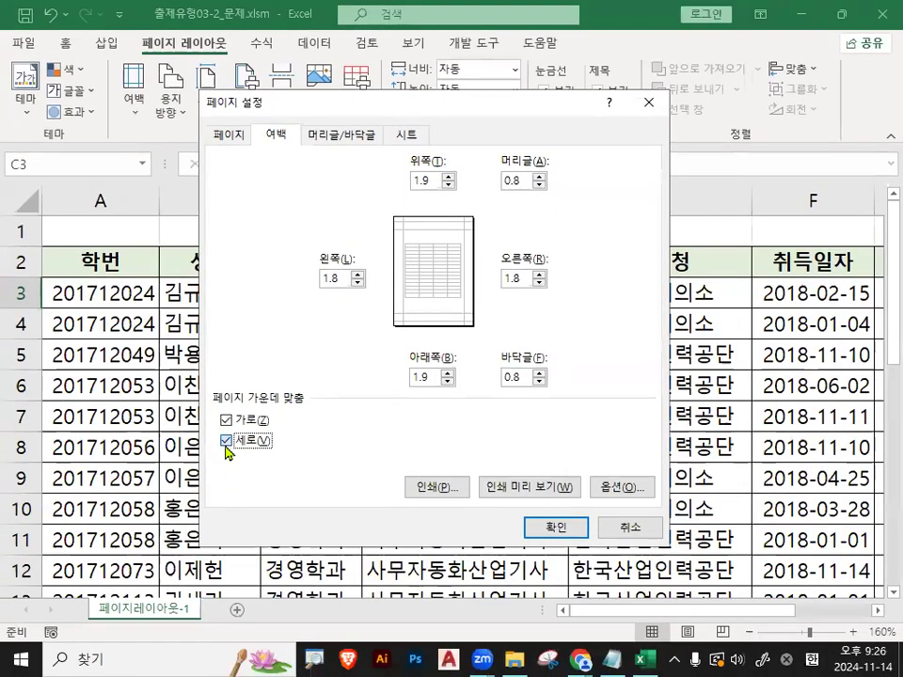
Turn off both vertical and horizontal page centering in the margin settings
click(226, 441)
mouse_move(220, 425)
mouse_down()
mouse_move(282, 417)
mouse_move(214, 430)
mouse_up()
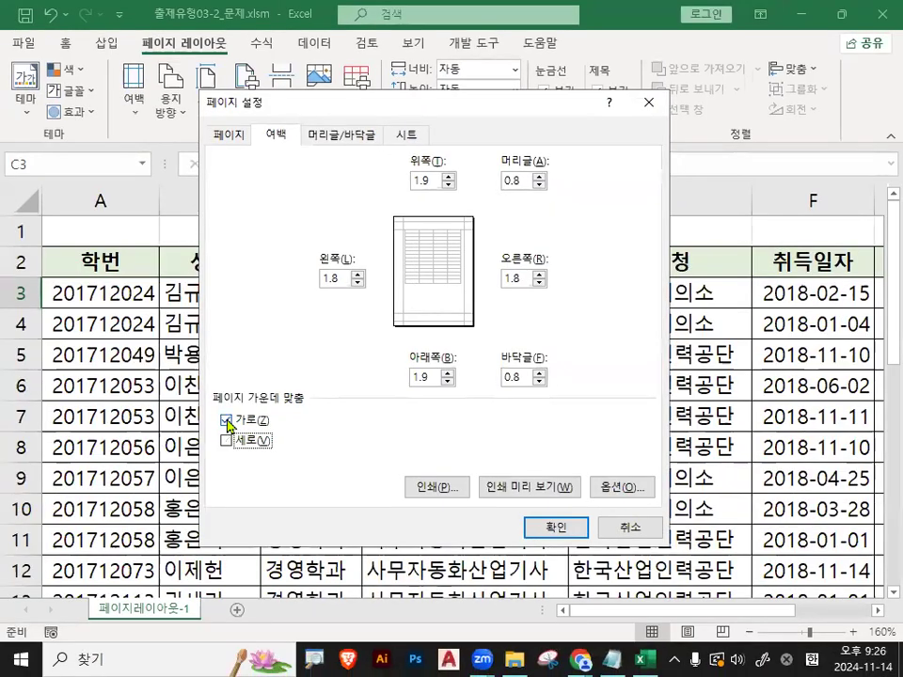
click(226, 423)
mouse_move(250, 421)
mouse_down()
mouse_move(250, 433)
mouse_move(233, 408)
mouse_up()
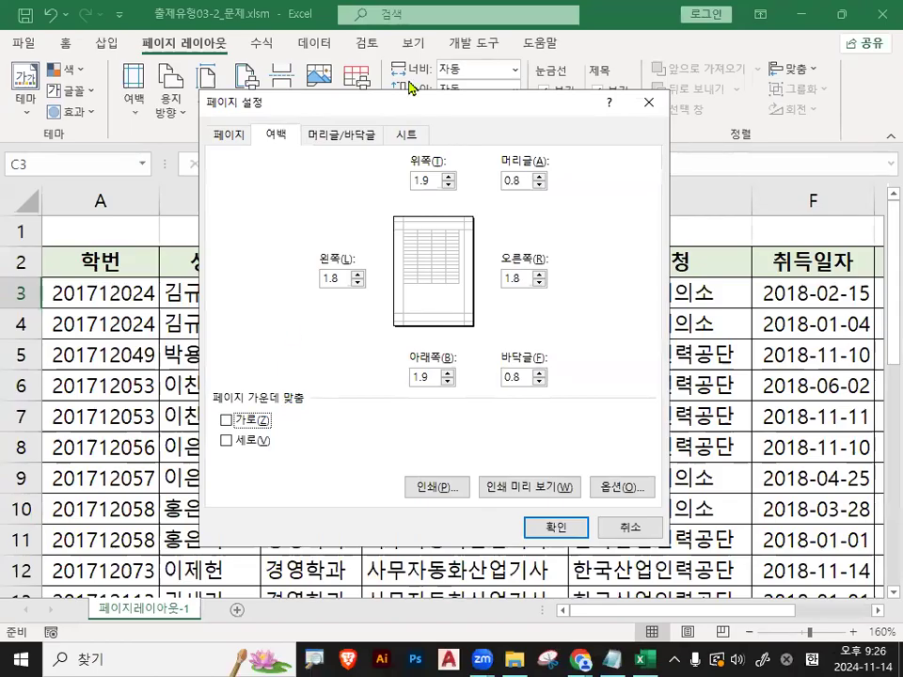
Open the custom header editor from the header/footer settings, examine its left, center and right sections, and close it
click(351, 140)
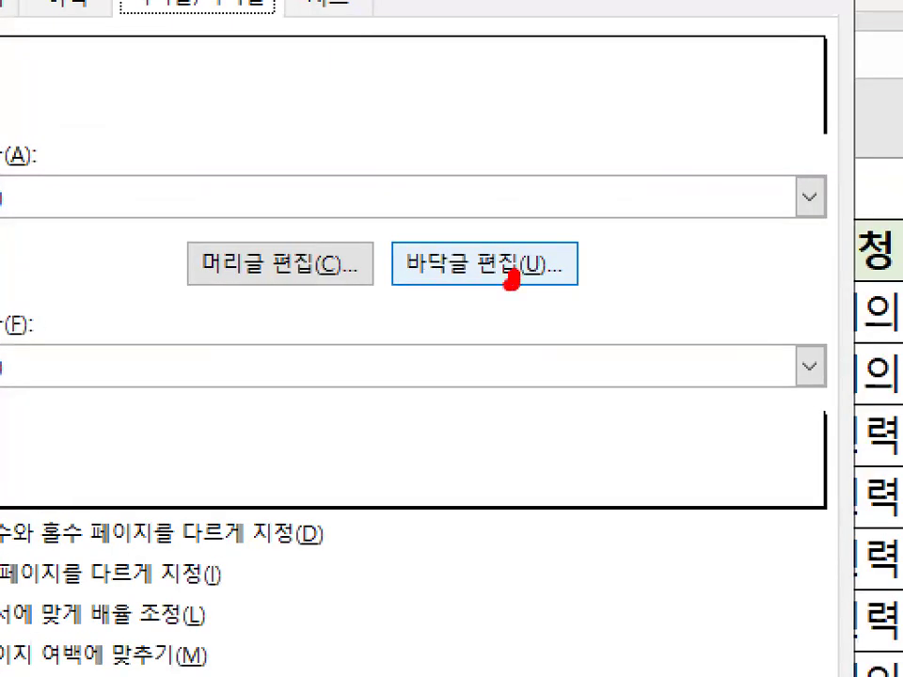
drag(510, 278, 514, 273)
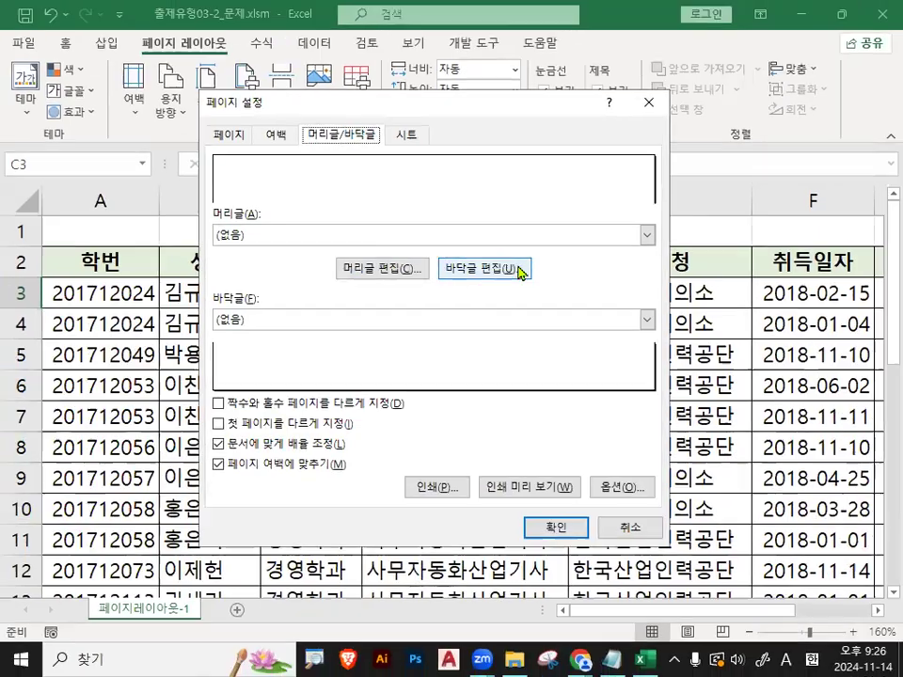
click(394, 273)
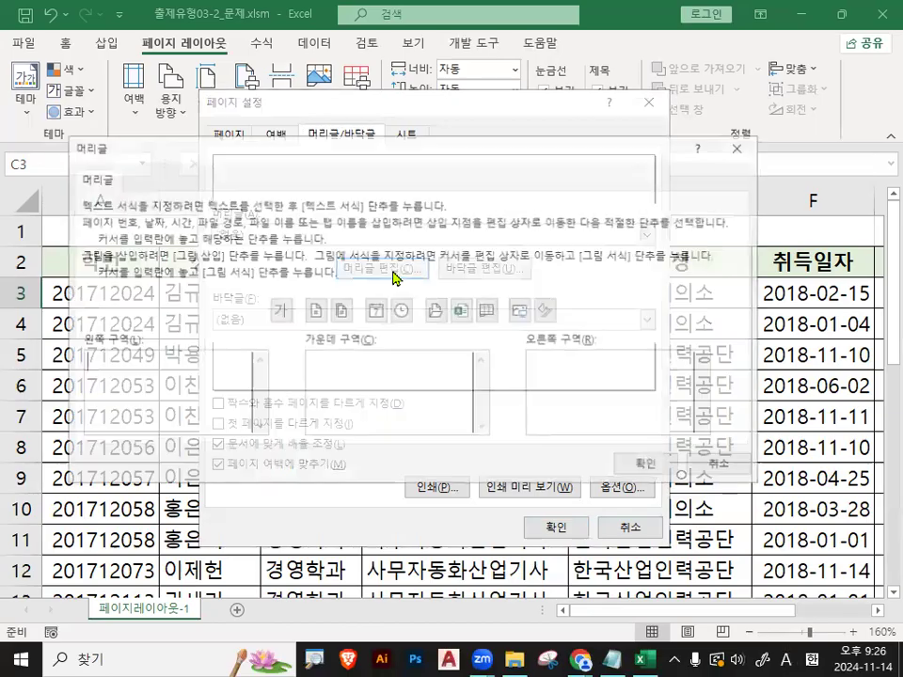
mouse_move(103, 167)
mouse_down()
mouse_move(62, 185)
mouse_move(115, 173)
mouse_up()
drag(84, 303, 146, 273)
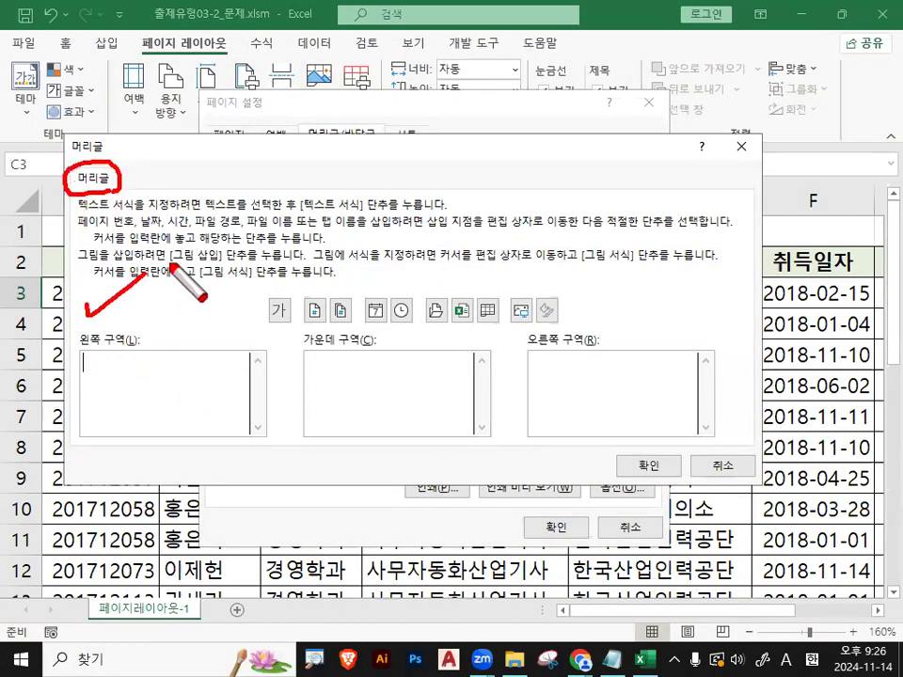
drag(308, 301, 372, 280)
drag(555, 301, 635, 250)
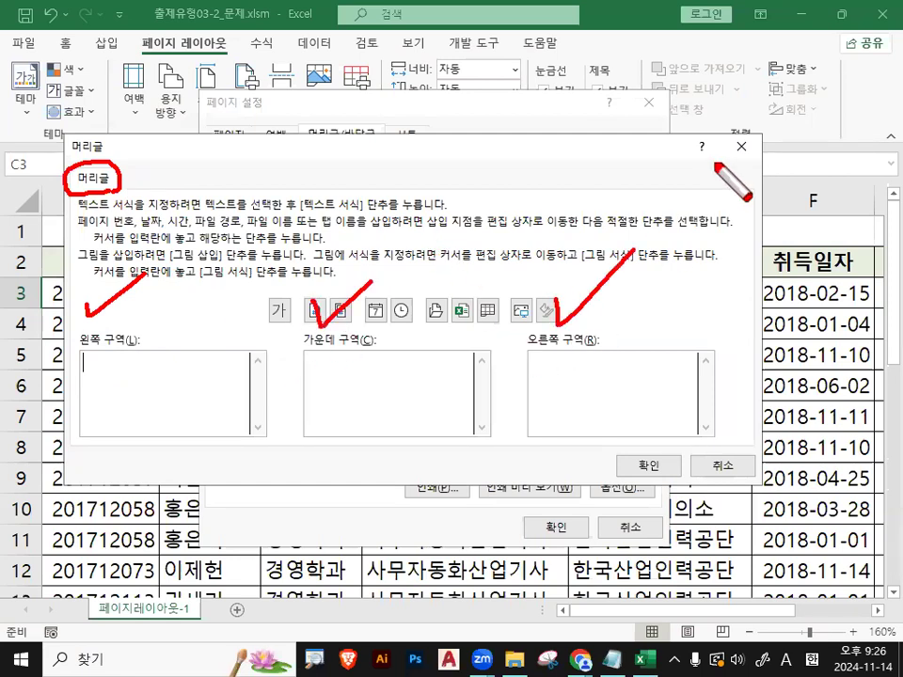
key(Escape)
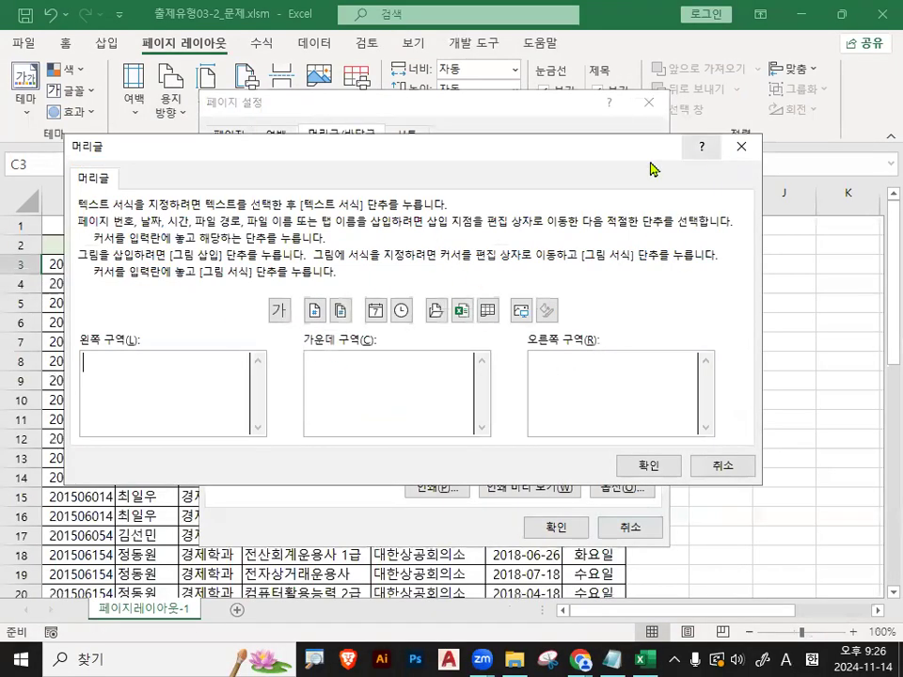
click(652, 463)
Open the custom footer editor, examine its three sections and available insert elements, and cancel it
click(490, 271)
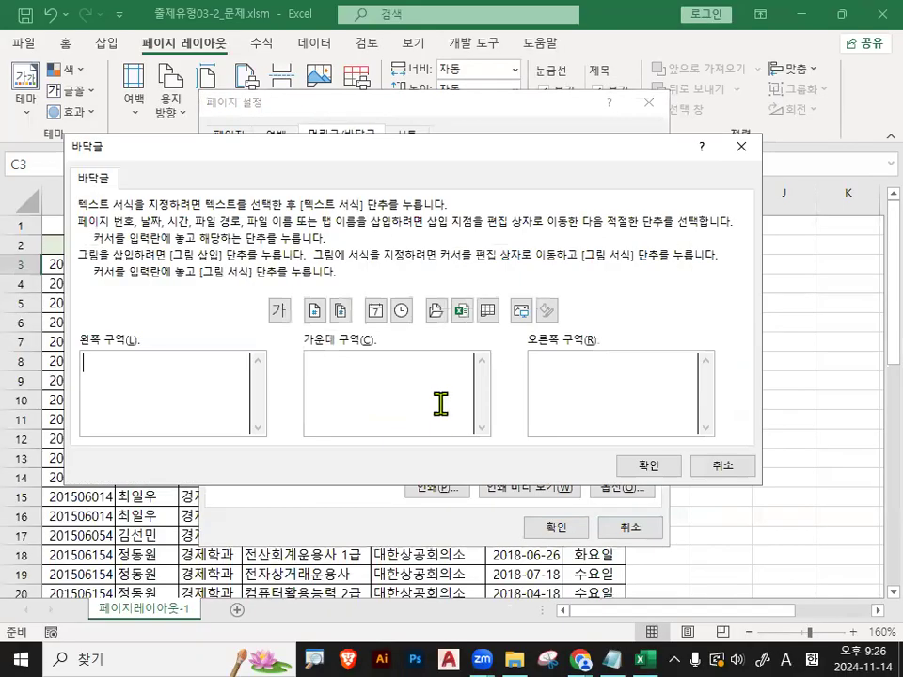
drag(92, 332, 124, 324)
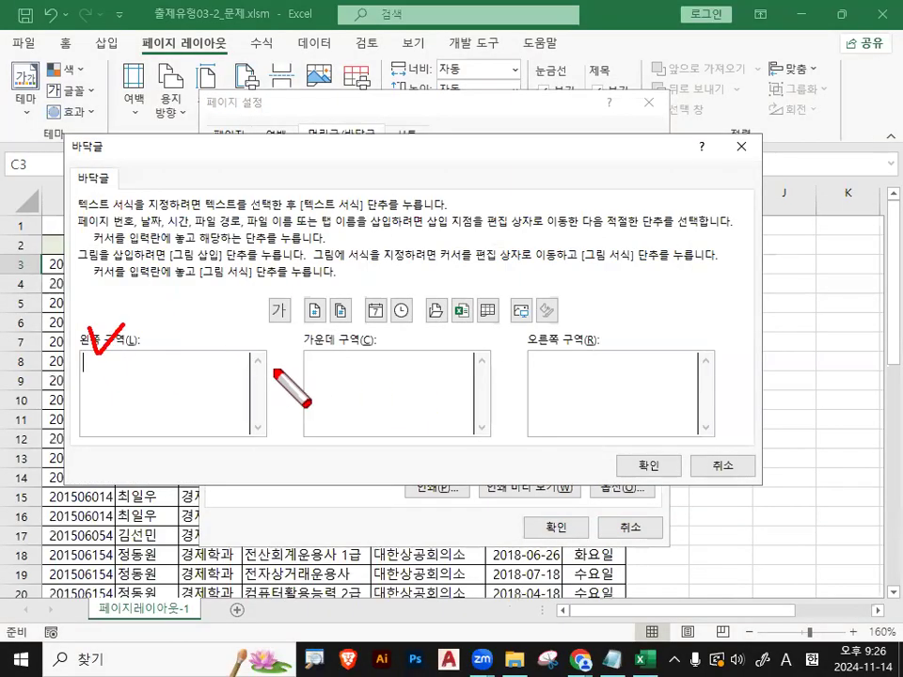
drag(317, 323, 381, 309)
drag(558, 304, 607, 270)
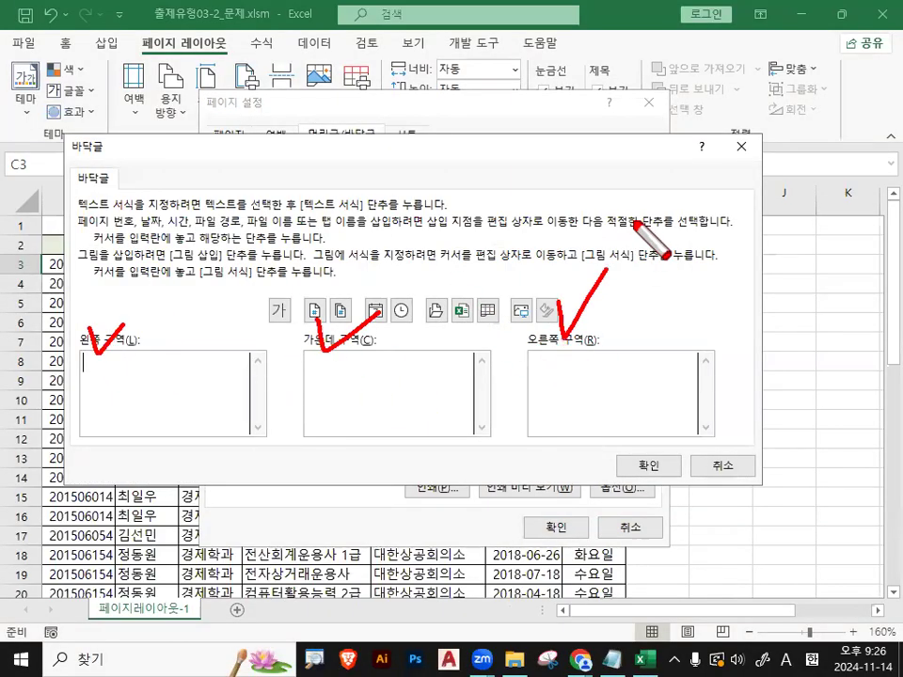
key(Escape)
key(ctrl+1)
drag(155, 355, 796, 352)
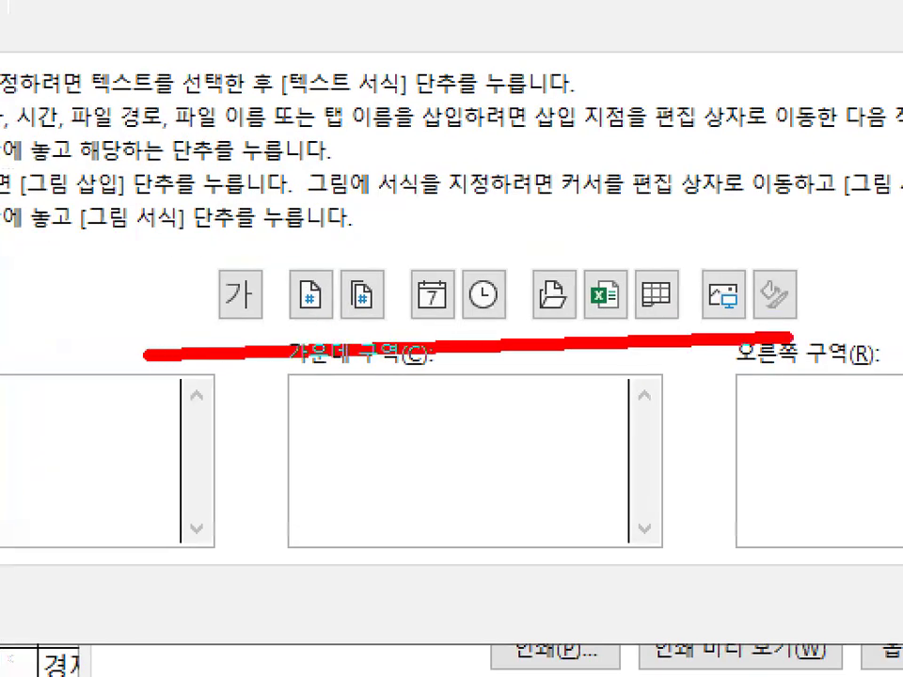
mouse_move(901, 279)
mouse_down()
mouse_move(111, 307)
mouse_move(837, 279)
mouse_up()
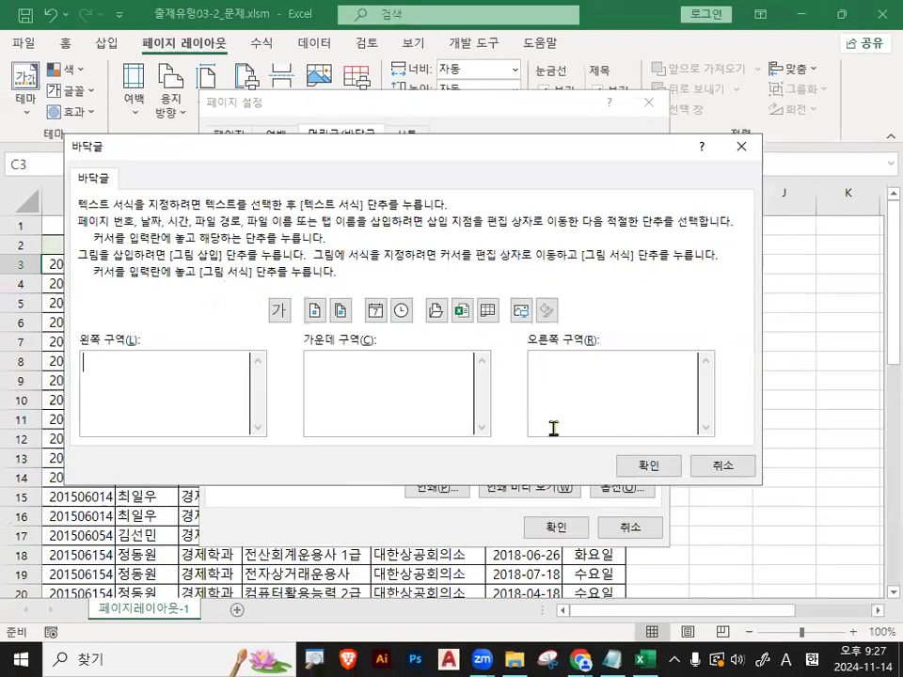
click(723, 467)
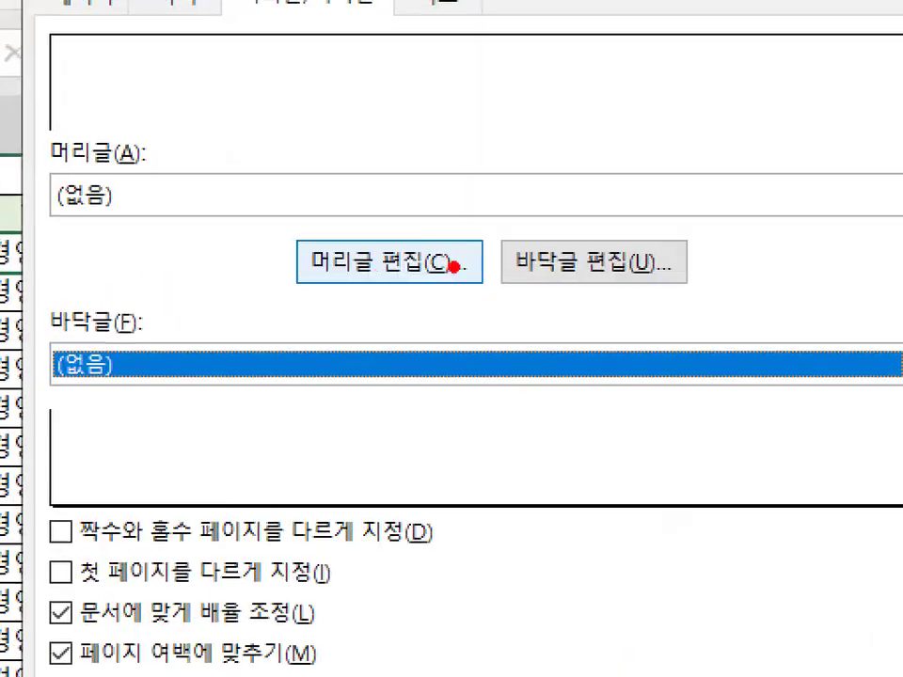
Reopen the custom header editor, view the font settings offered by its text formatting option, and cancel them
drag(414, 269, 429, 274)
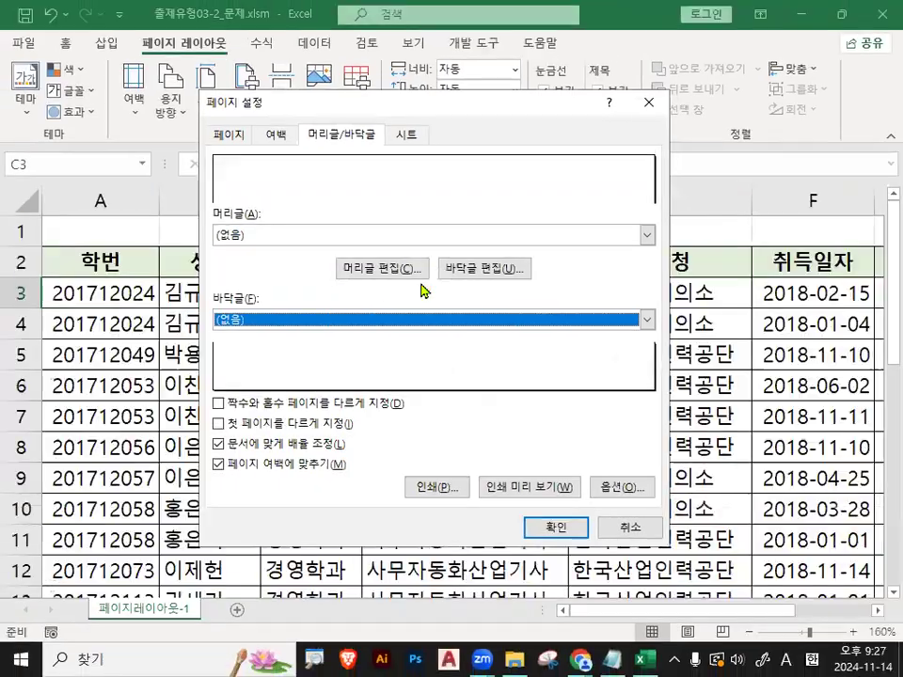
click(456, 268)
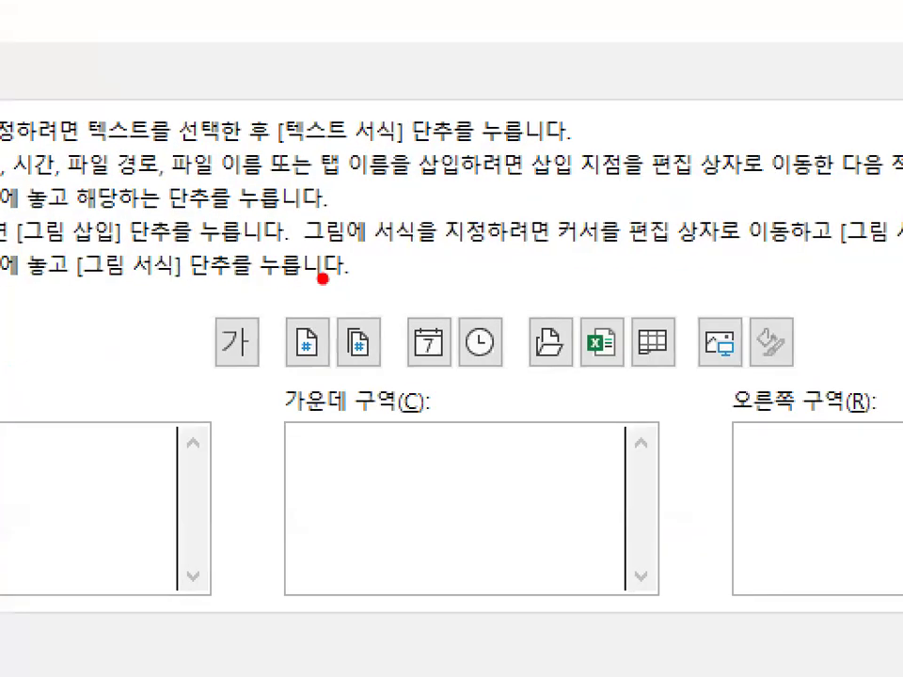
mouse_move(300, 319)
mouse_down()
mouse_move(279, 326)
mouse_move(298, 297)
mouse_up()
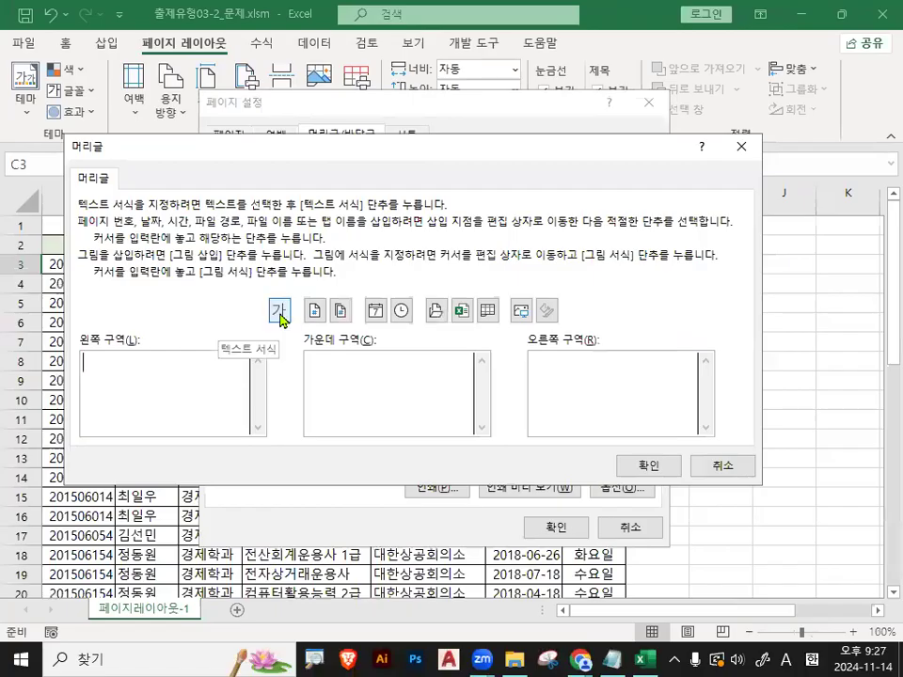
click(279, 318)
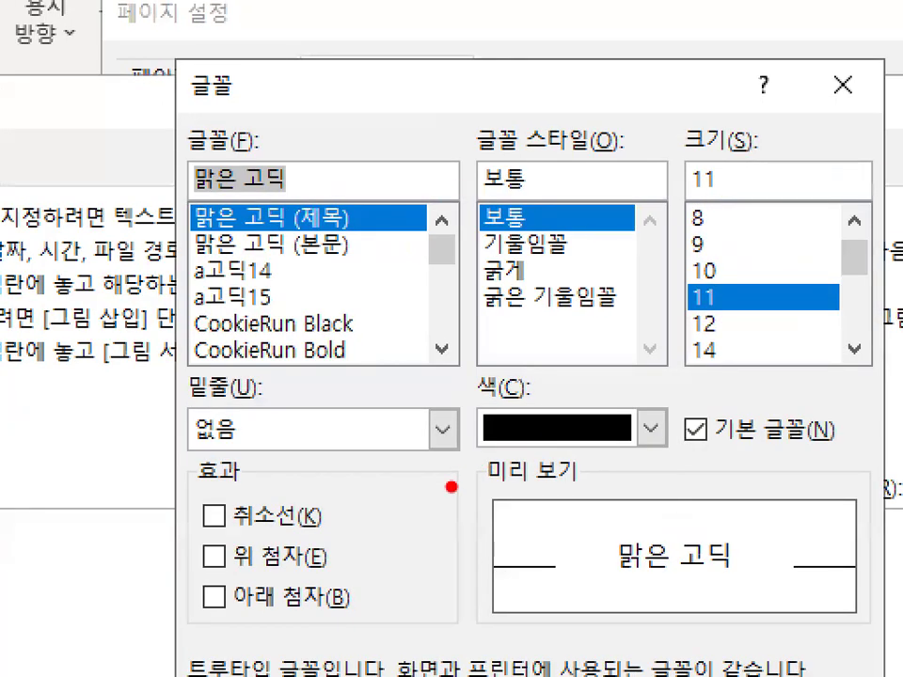
mouse_move(875, 498)
mouse_down()
mouse_move(583, 670)
mouse_move(817, 395)
mouse_move(776, 549)
mouse_up()
key(Escape)
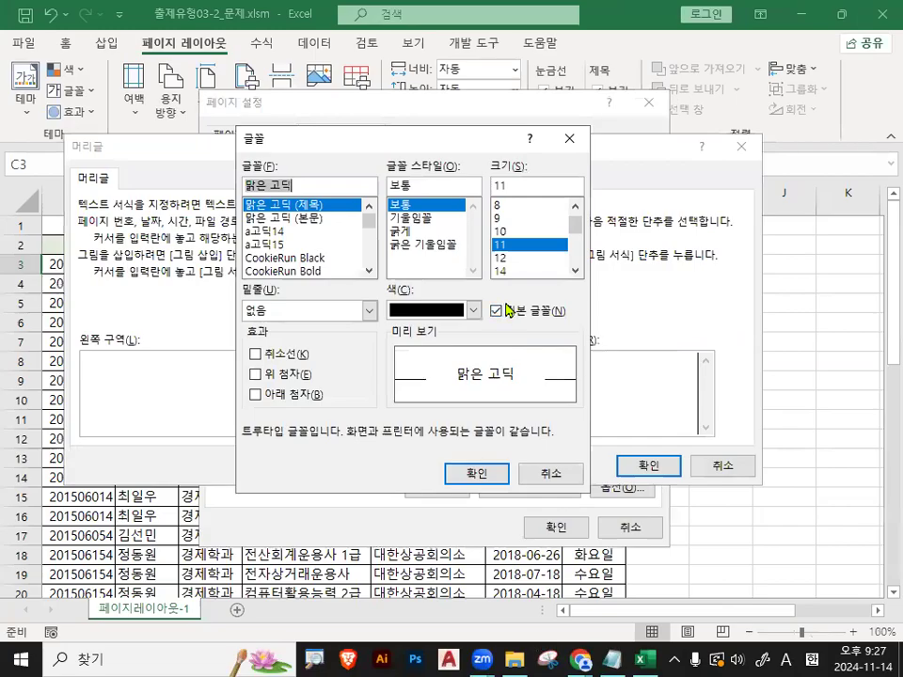
click(563, 476)
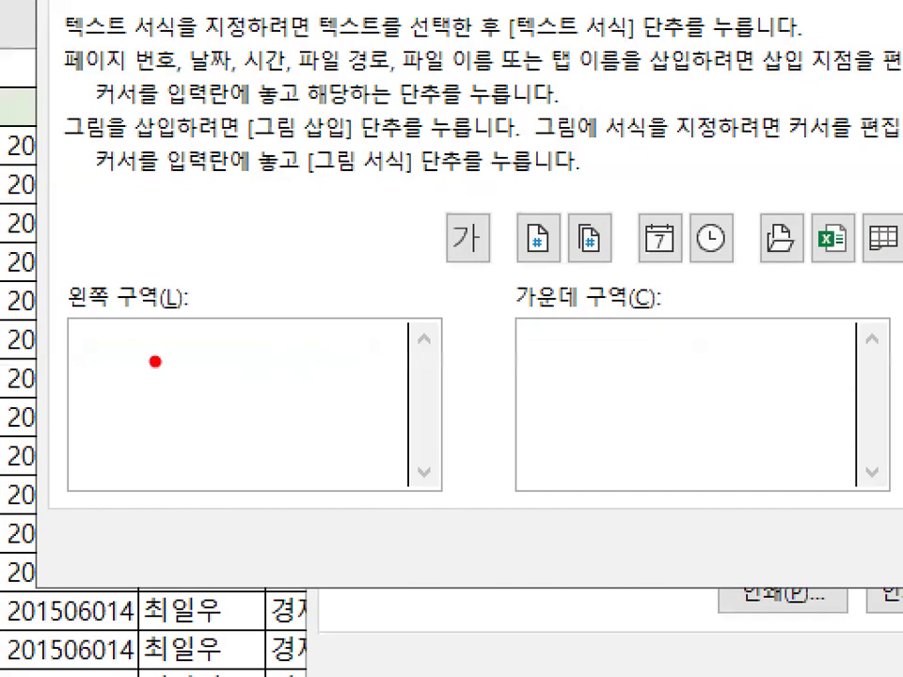
Examine how the header editor's left section, text formatting option and page number element are used
mouse_move(156, 371)
mouse_down()
mouse_move(81, 383)
mouse_move(219, 341)
mouse_up()
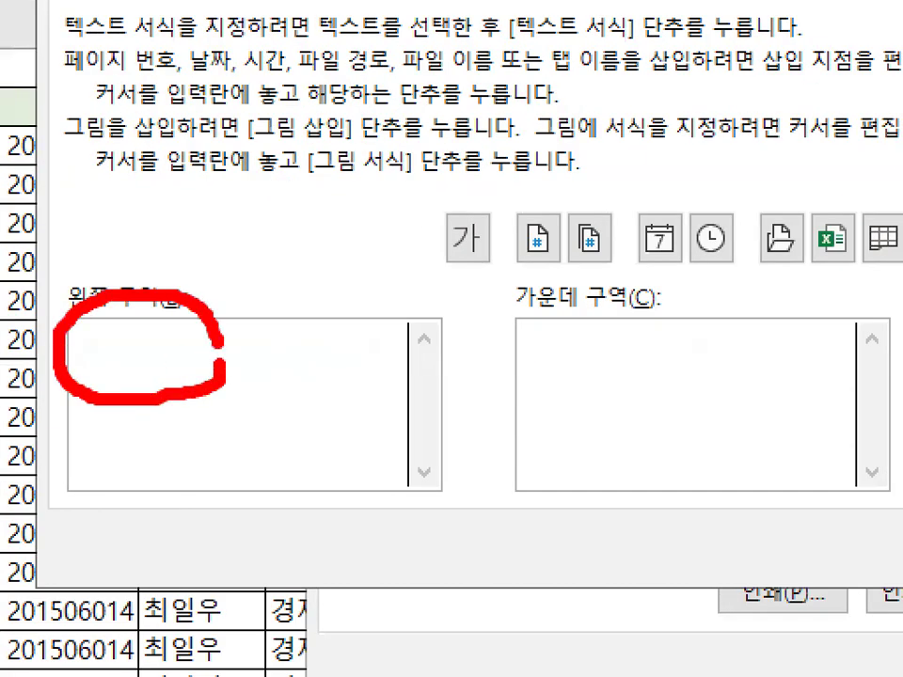
drag(89, 356, 197, 367)
mouse_move(459, 265)
mouse_down()
mouse_move(409, 218)
mouse_move(506, 280)
mouse_up()
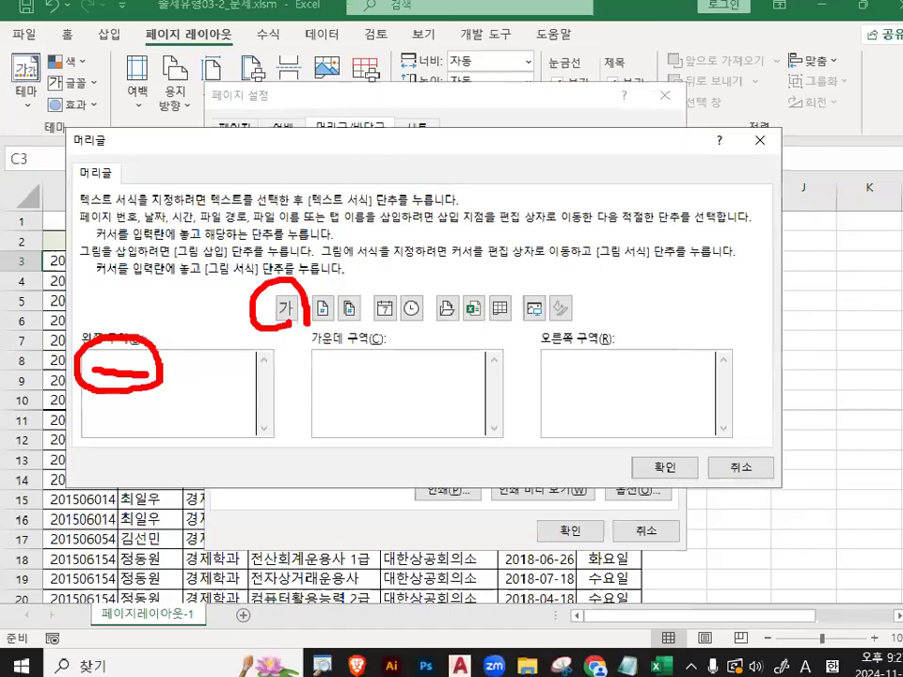
key(Escape)
key(ctrl+1)
click(282, 319)
mouse_move(208, 360)
mouse_down()
mouse_move(191, 361)
mouse_move(197, 377)
mouse_up()
mouse_move(276, 235)
mouse_down()
mouse_move(275, 252)
mouse_move(386, 127)
mouse_up()
key(Escape)
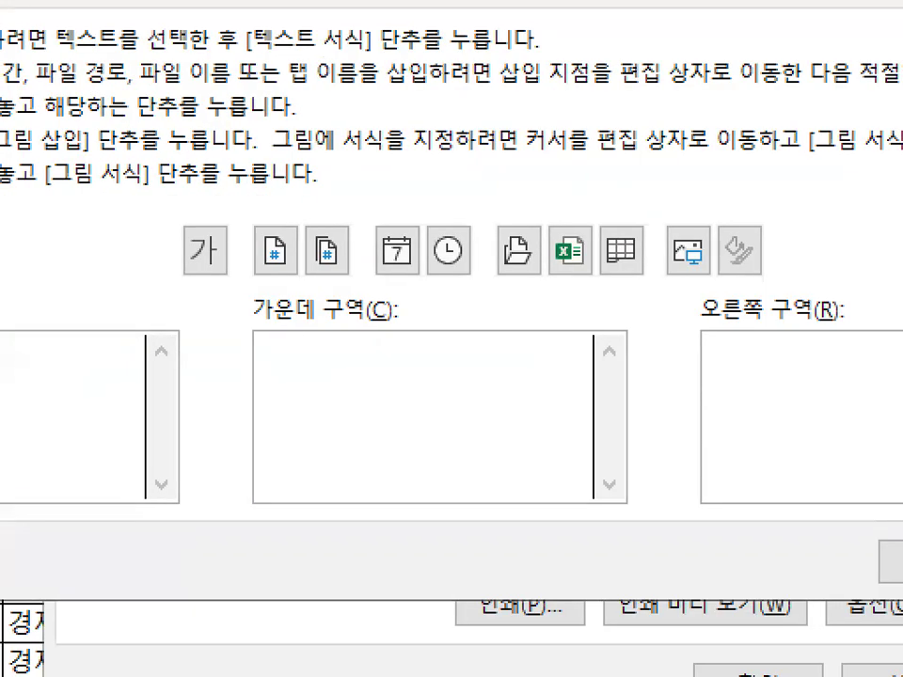
mouse_move(256, 195)
mouse_down()
mouse_move(268, 224)
mouse_move(323, 168)
mouse_up()
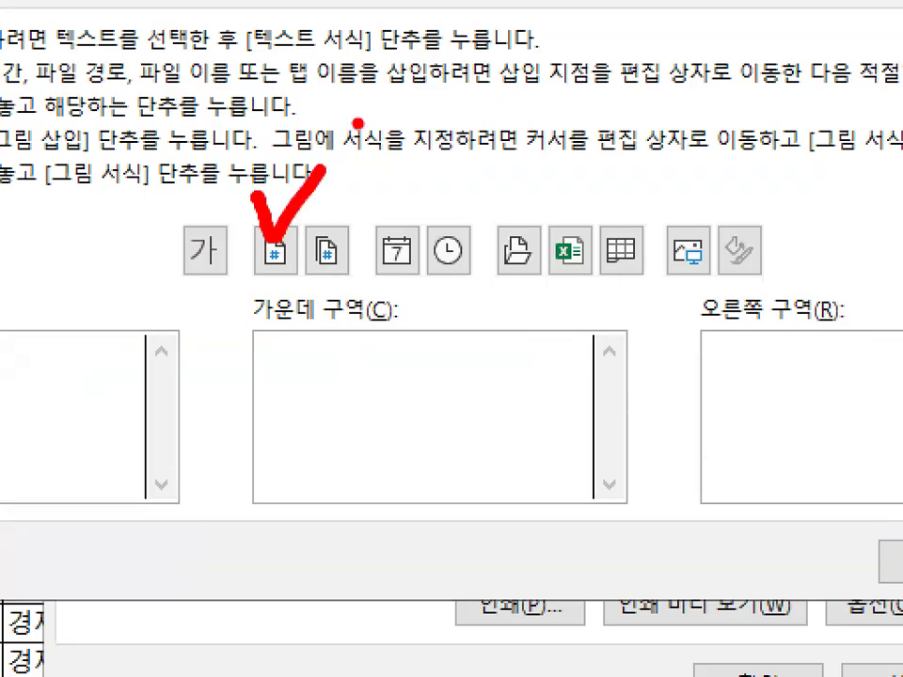
key(Escape)
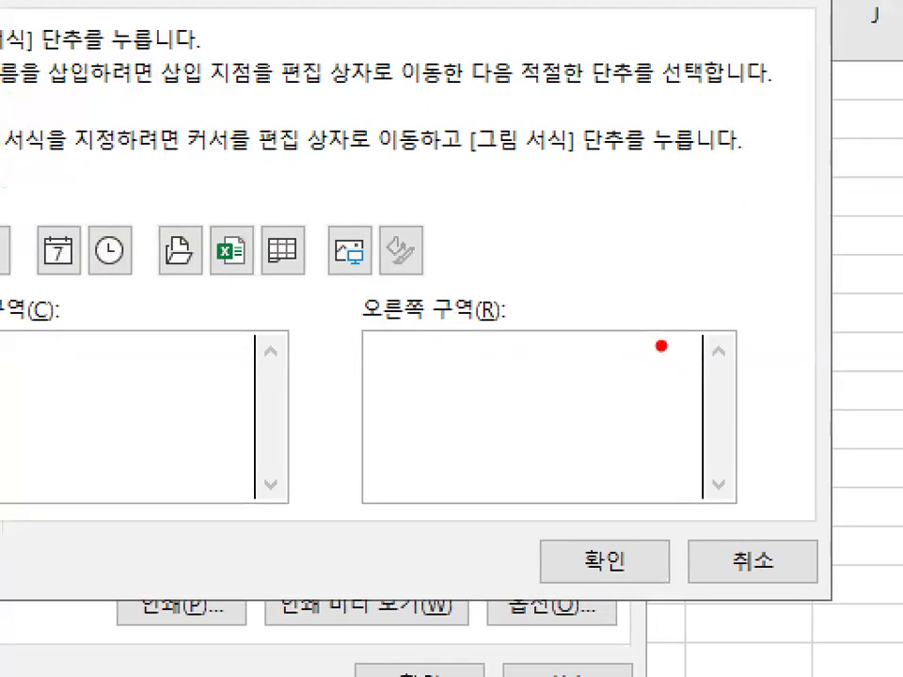
Insert the page number, a "/" and the total page count in the header's right section and apply the header
mouse_move(662, 346)
mouse_down()
mouse_move(667, 365)
mouse_move(773, 252)
mouse_up()
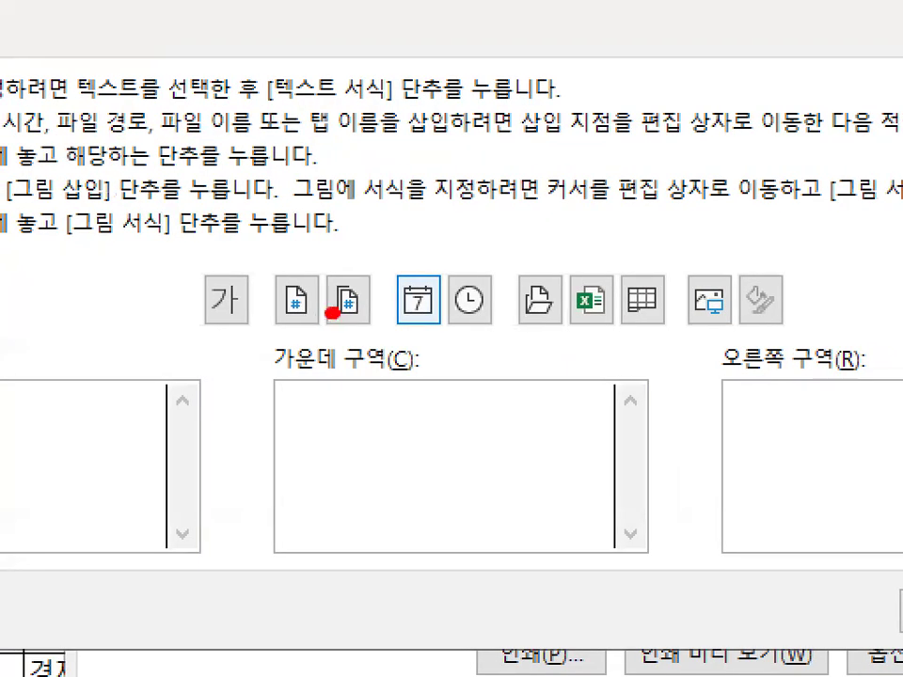
mouse_move(331, 314)
mouse_down()
mouse_move(333, 270)
mouse_move(322, 322)
mouse_up()
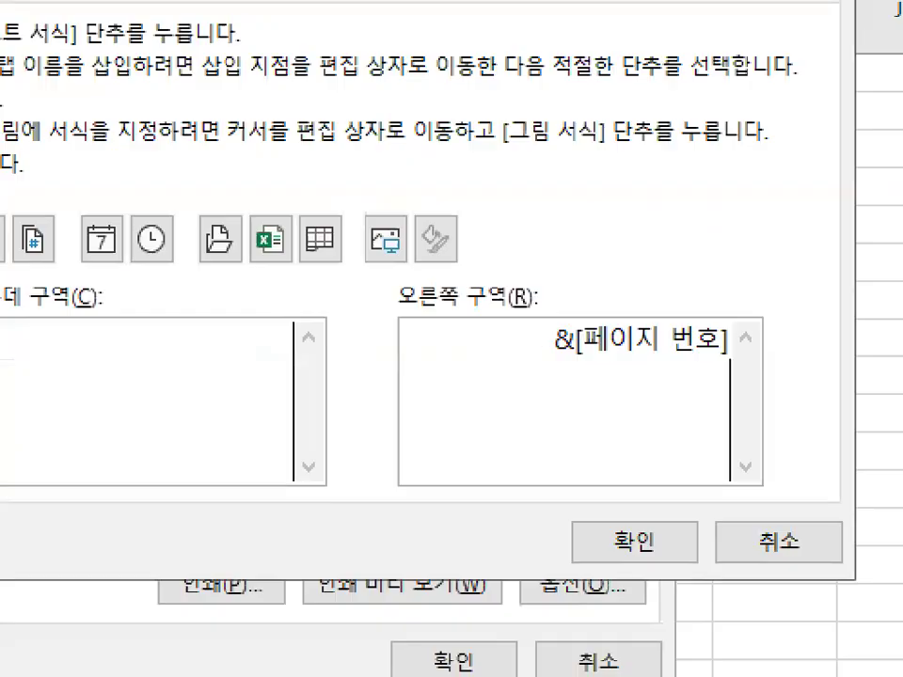
drag(610, 376, 732, 376)
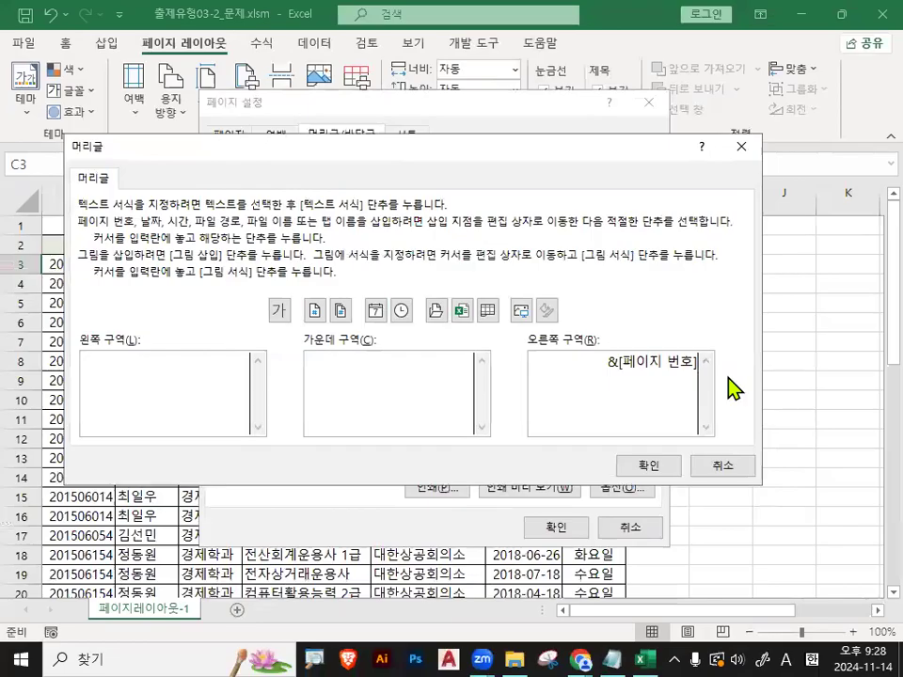
text(/)
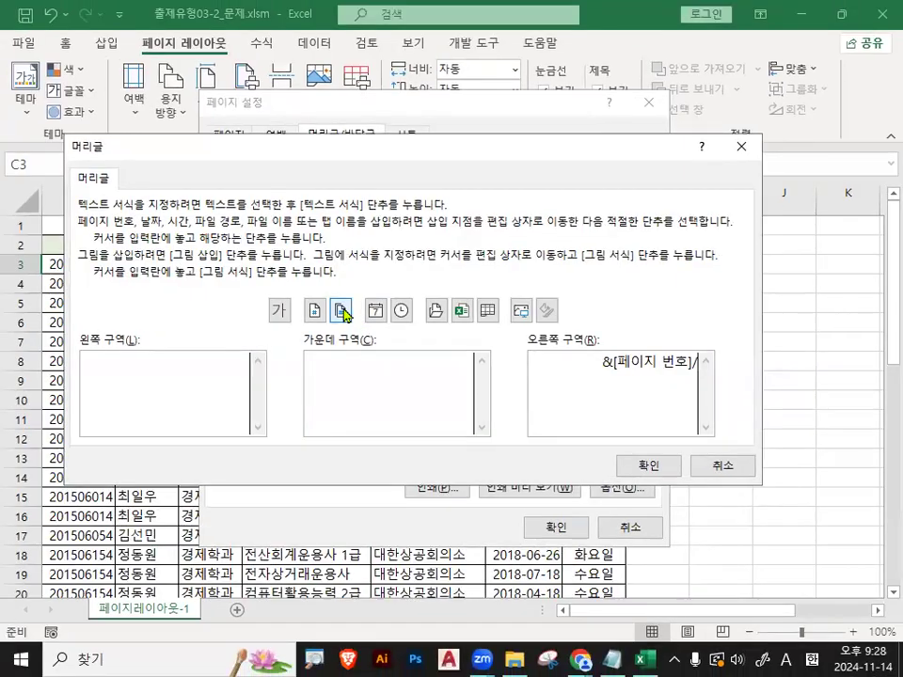
click(332, 303)
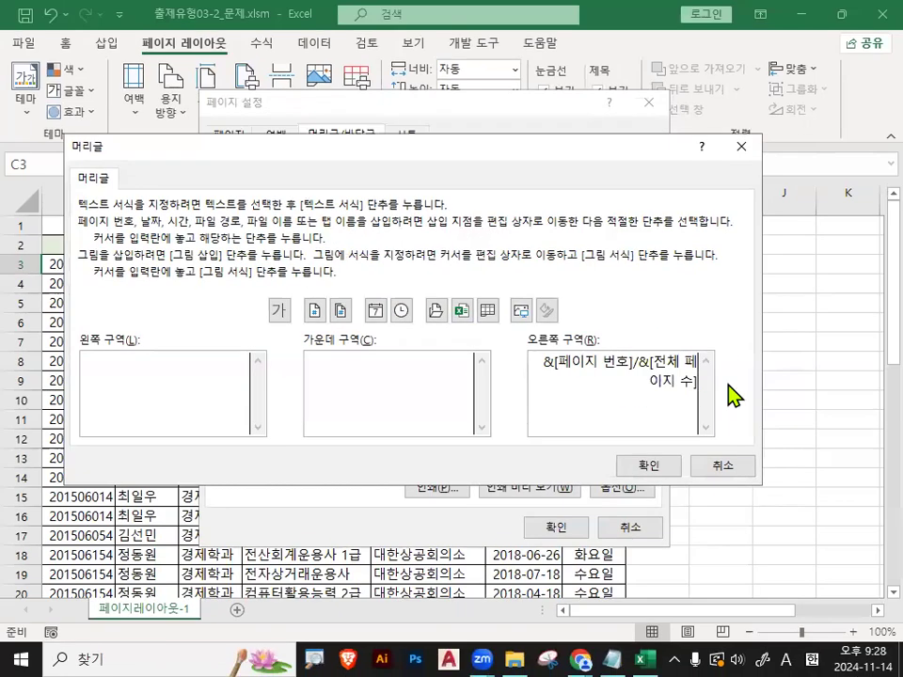
click(674, 475)
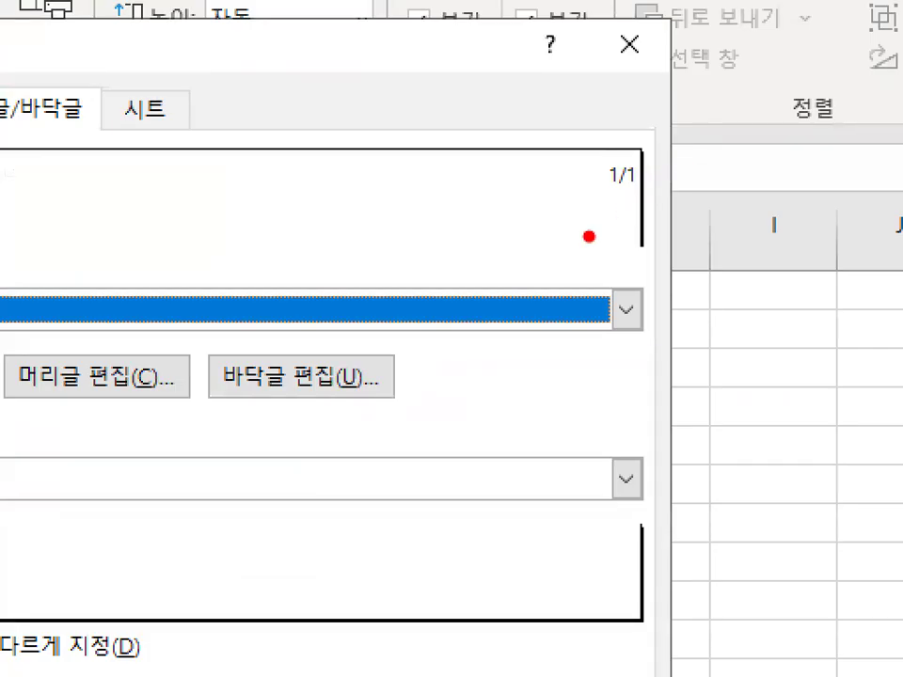
Examine how the page number and total page count appear in the header preview of the page setup settings
drag(362, 195, 362, 264)
drag(449, 172, 319, 348)
drag(423, 262, 404, 321)
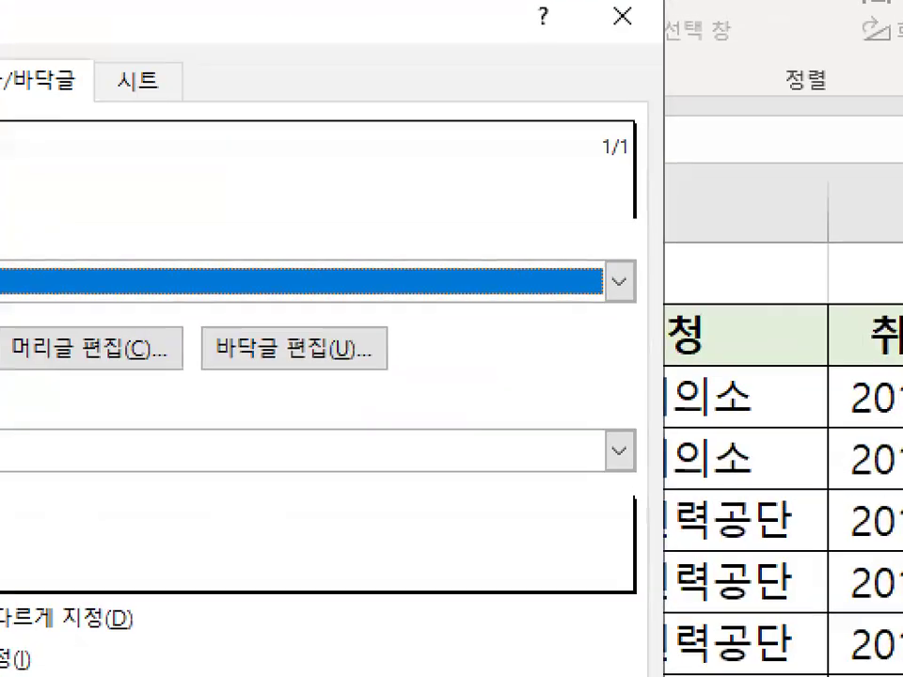
drag(604, 217, 701, 196)
drag(598, 188, 657, 154)
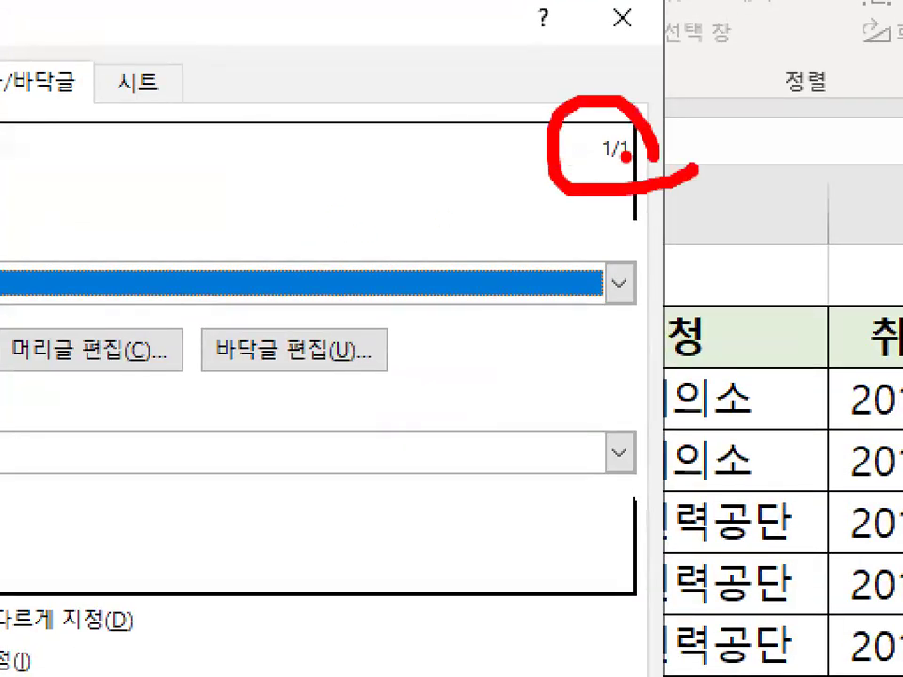
drag(179, 191, 180, 241)
drag(258, 171, 125, 350)
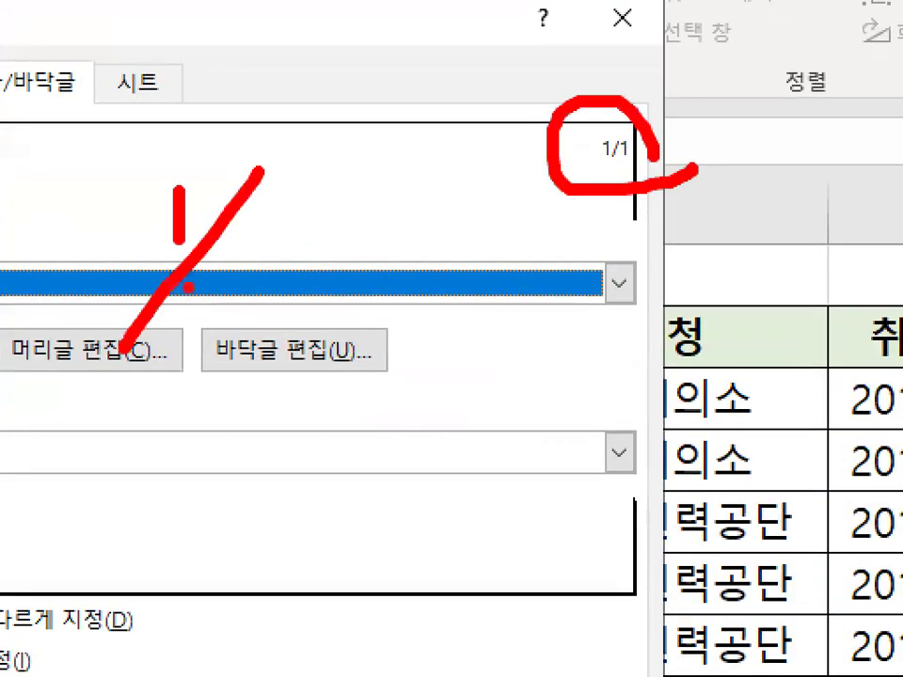
drag(244, 254, 243, 331)
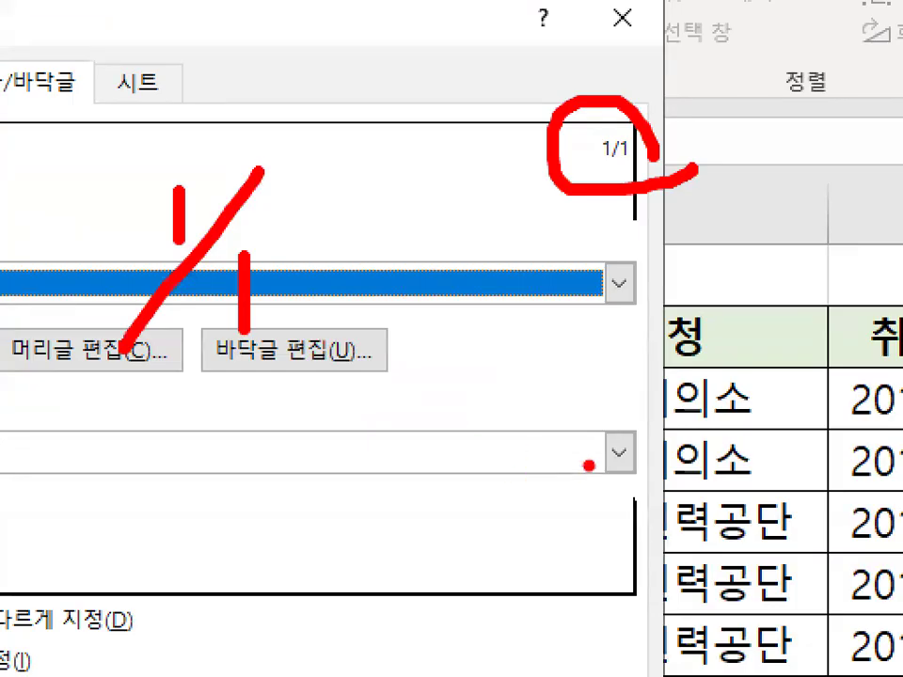
mouse_move(320, 301)
mouse_down()
mouse_move(288, 333)
mouse_move(267, 337)
mouse_up()
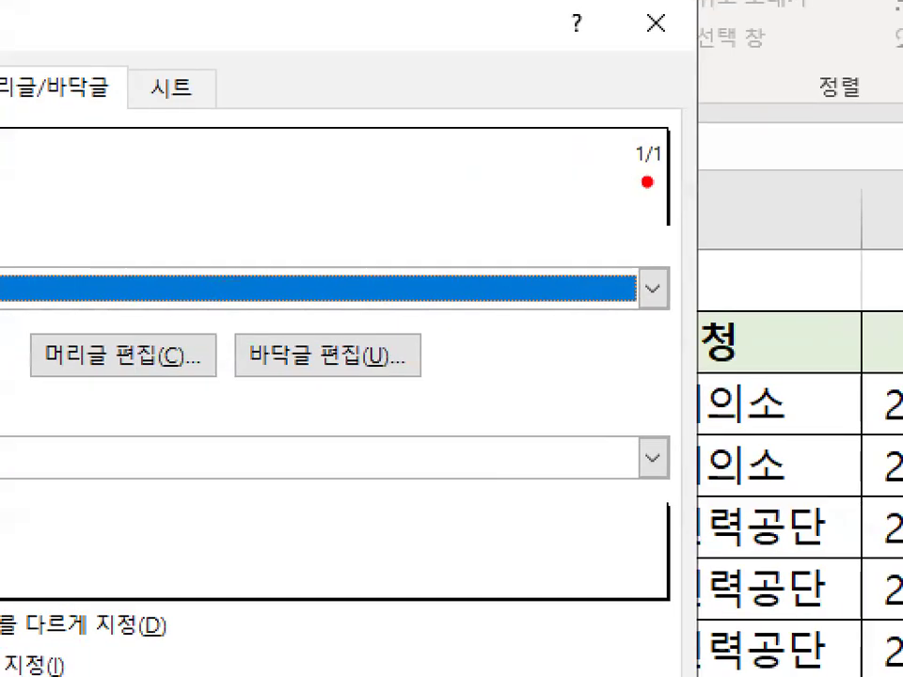
mouse_move(691, 155)
mouse_down()
mouse_move(555, 156)
mouse_move(658, 90)
mouse_up()
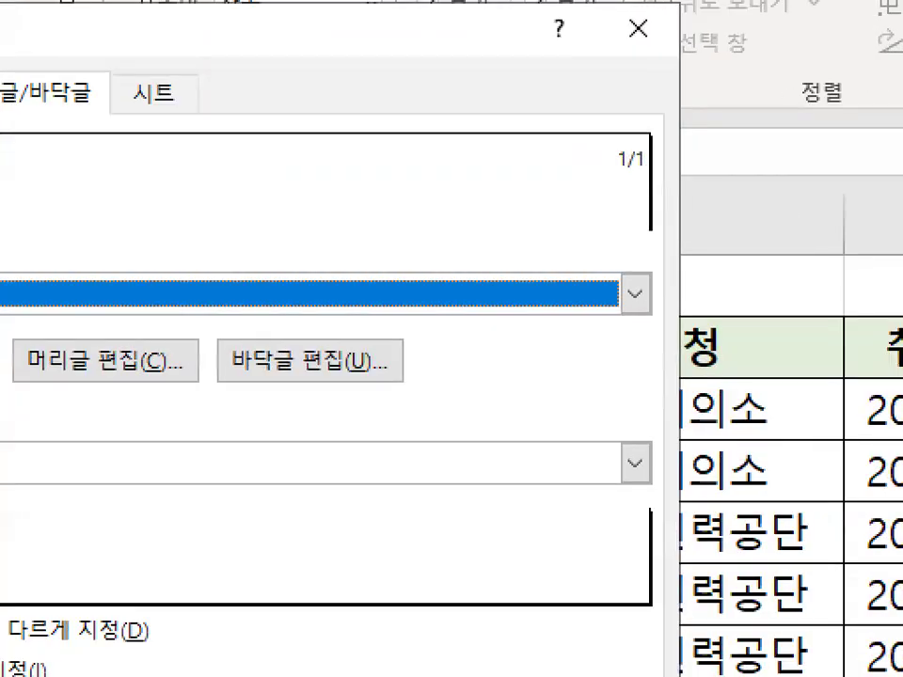
mouse_move(743, 148)
mouse_down()
mouse_move(648, 204)
mouse_move(686, 145)
mouse_up()
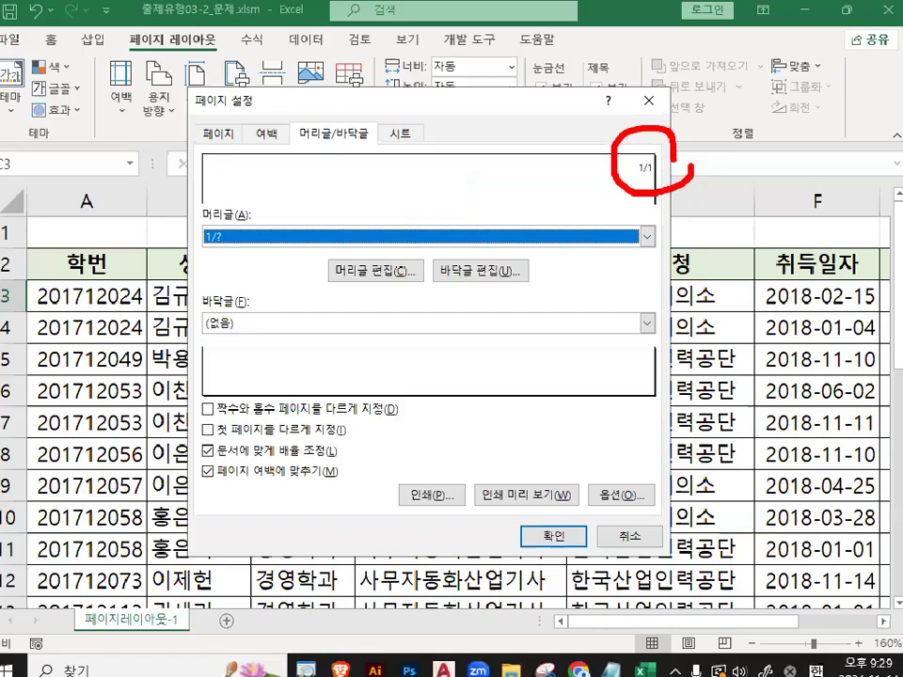
Reopen the custom header editor and delete the page number and total page count from the right section
click(407, 272)
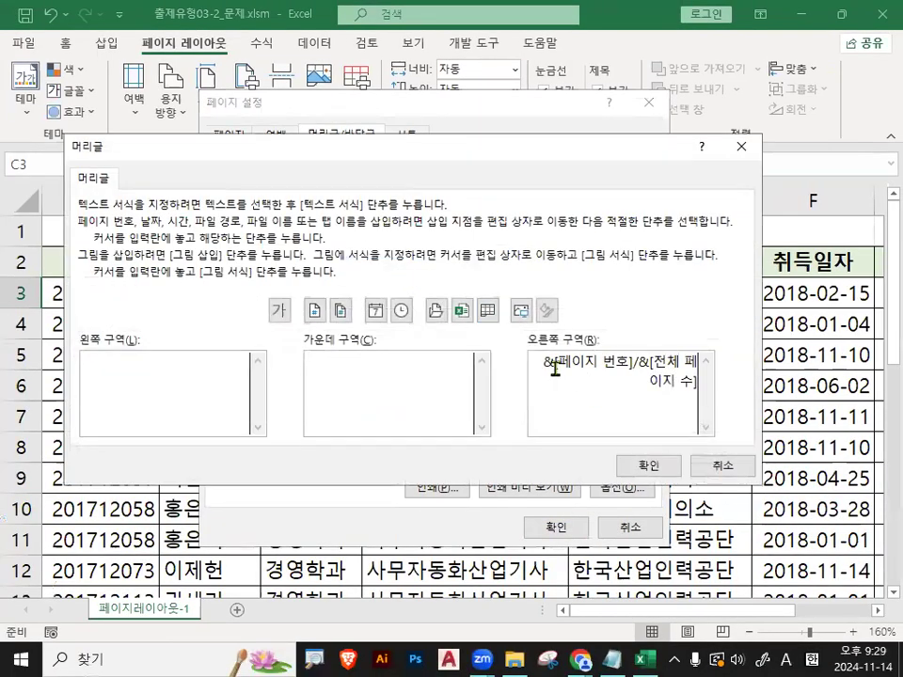
drag(557, 370, 754, 423)
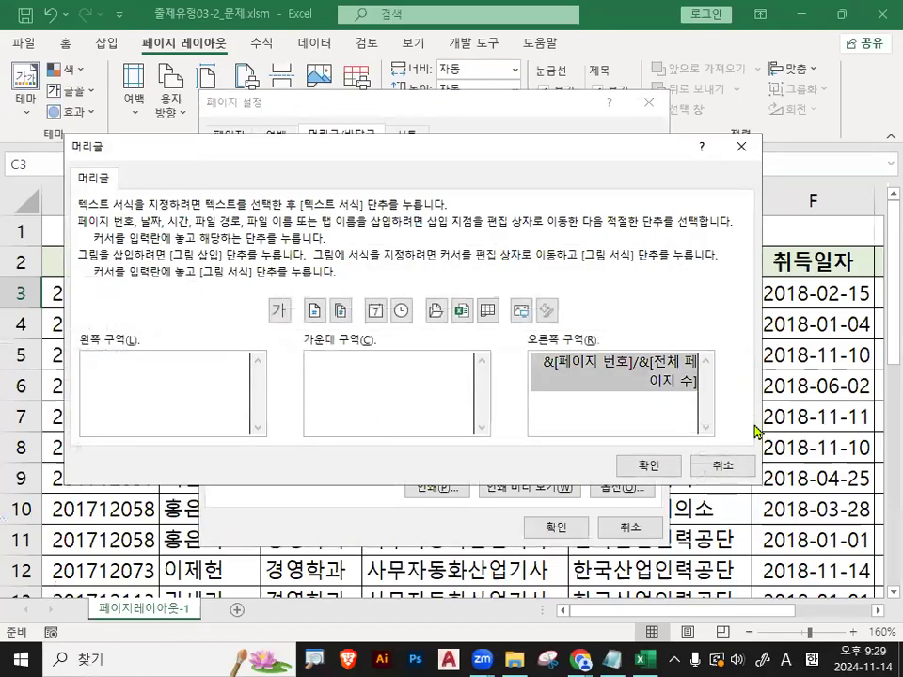
key(Delete)
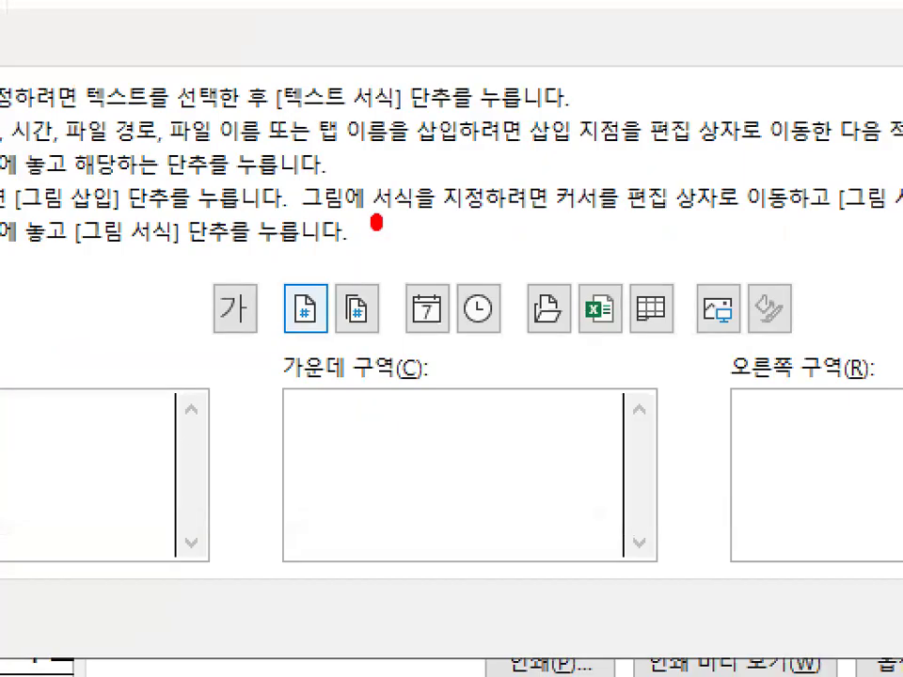
Insert the current date field (&[날짜]) in the header's left section and apply the header
drag(350, 267, 350, 370)
mouse_move(202, 347)
mouse_down()
mouse_move(395, 345)
mouse_move(376, 317)
mouse_move(377, 292)
mouse_move(410, 323)
mouse_up()
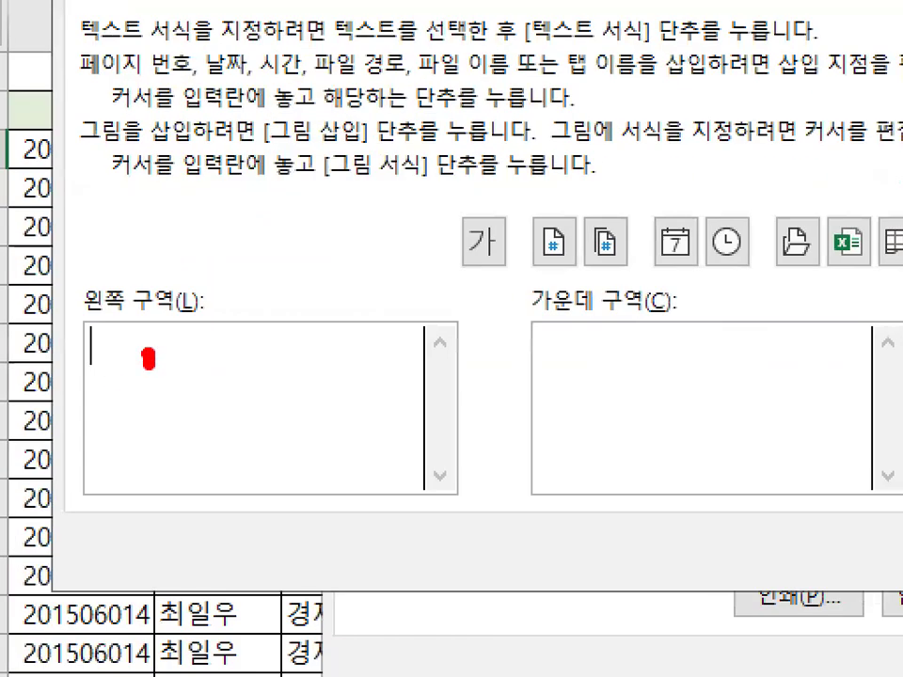
mouse_move(92, 355)
mouse_down()
mouse_move(132, 381)
mouse_move(112, 378)
mouse_move(170, 365)
mouse_up()
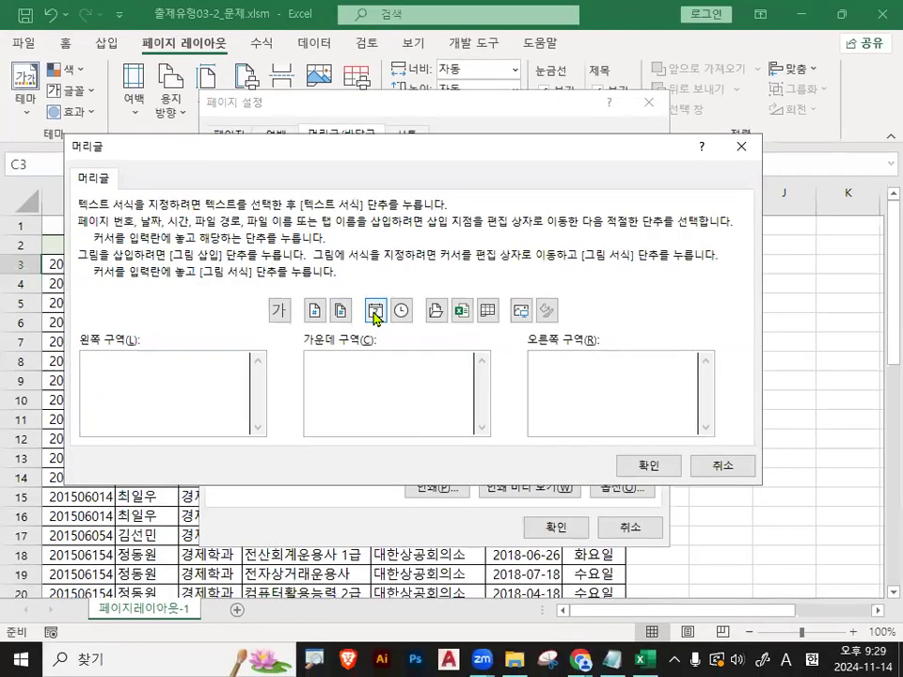
click(376, 312)
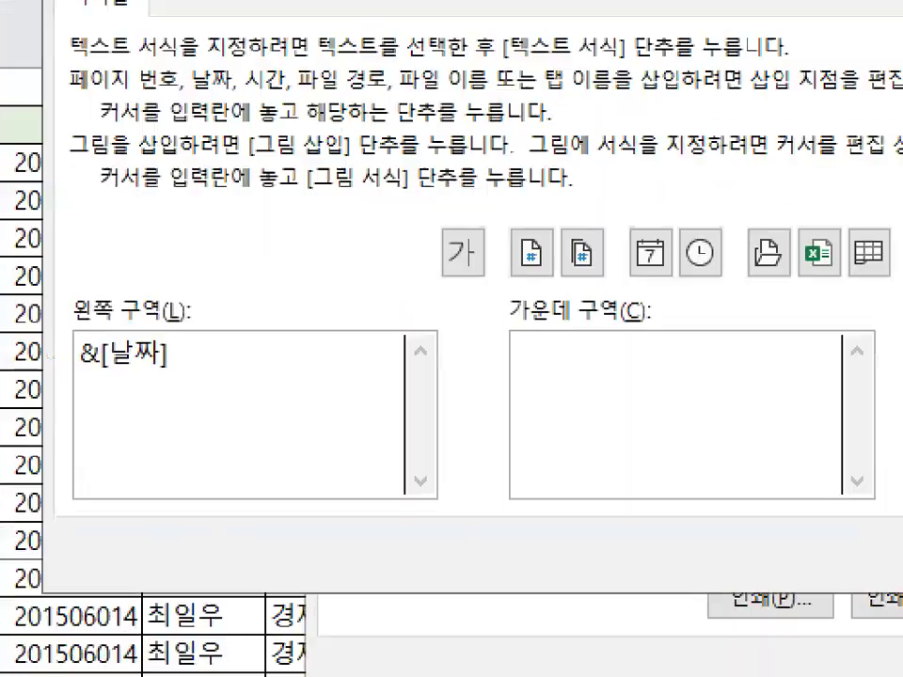
drag(153, 372, 132, 374)
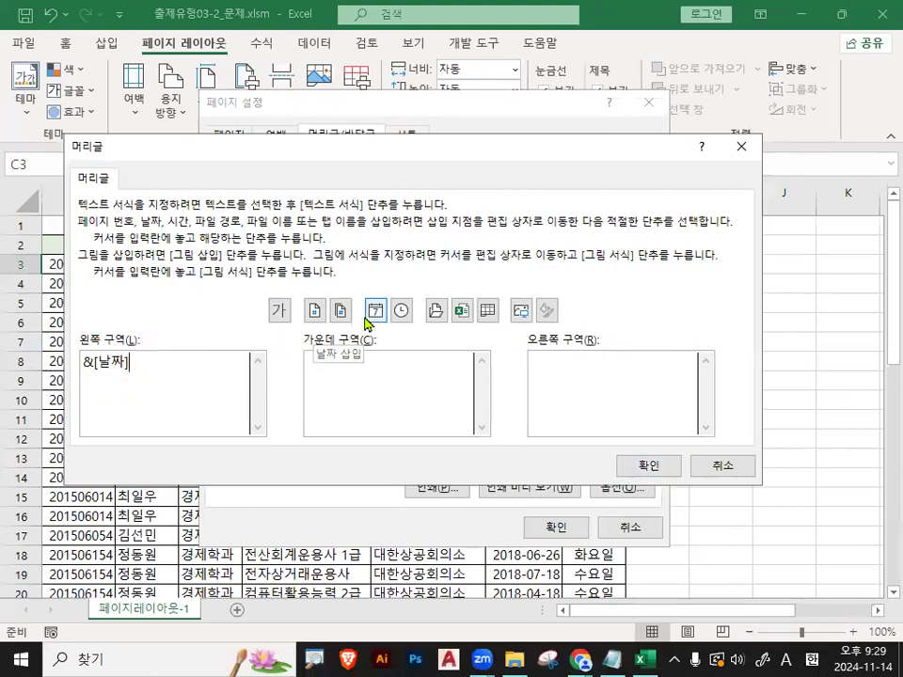
click(650, 463)
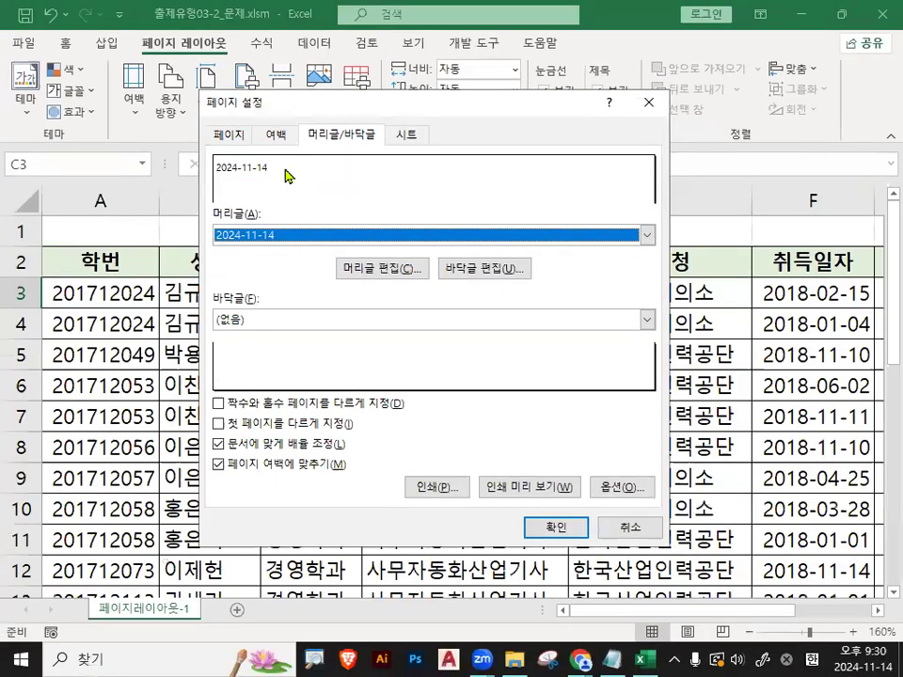
Reopen the custom header editor, delete the date field from the left section, and examine the time element
click(384, 268)
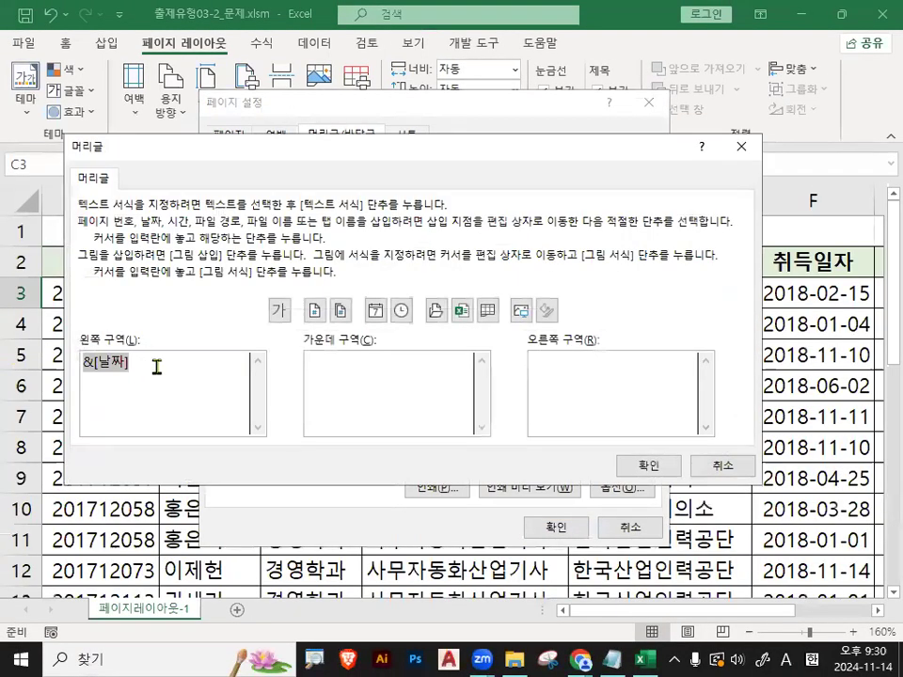
key(Delete)
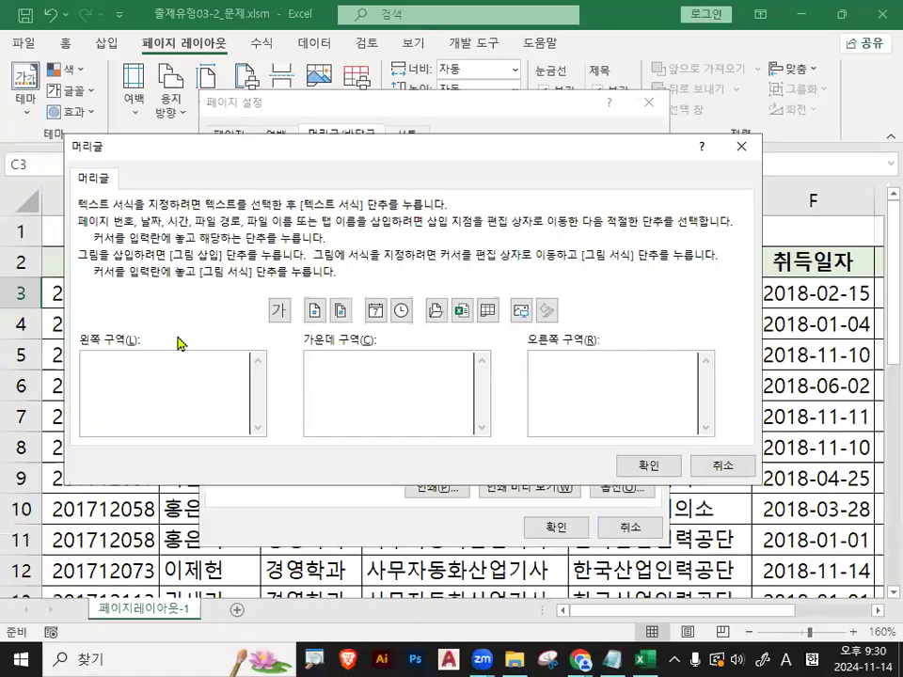
key(ctrl+1)
click(408, 313)
mouse_move(432, 318)
mouse_down()
mouse_move(370, 332)
mouse_move(432, 304)
mouse_up()
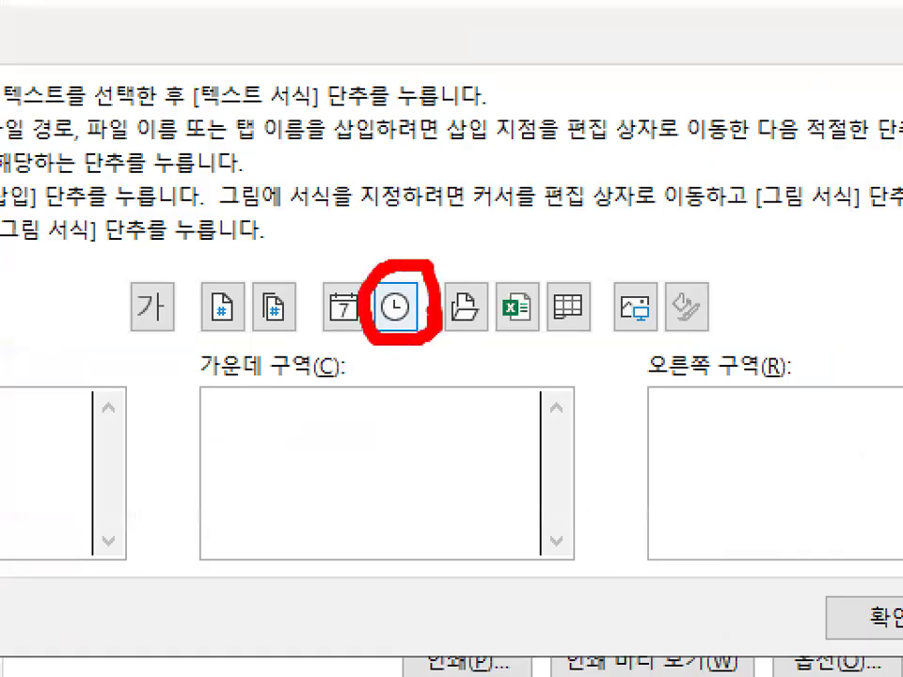
key(Escape)
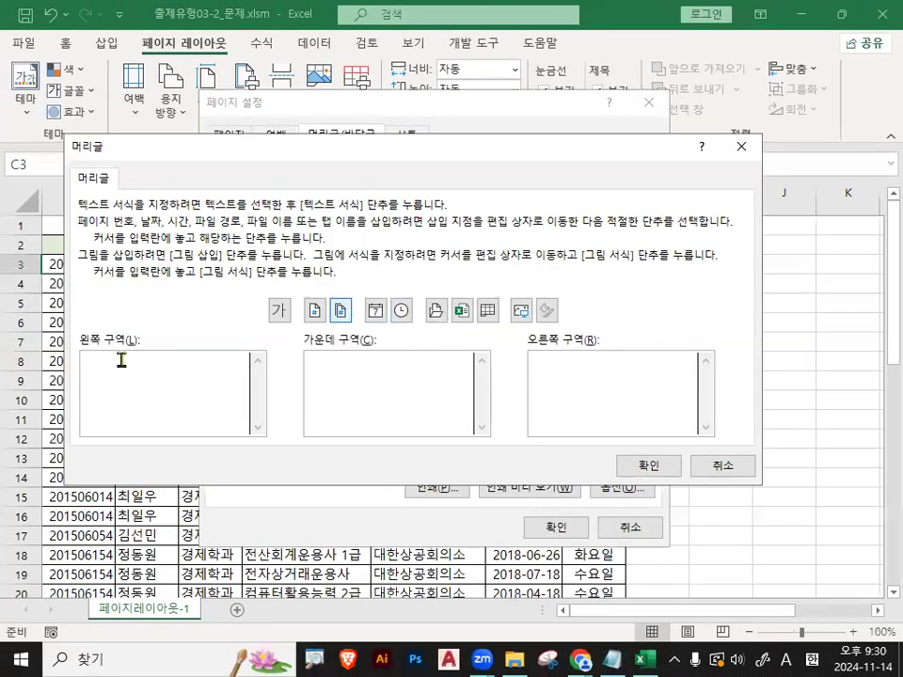
Insert the time field (&[시간]) in the header's left section, apply the header, and check its preview
click(401, 310)
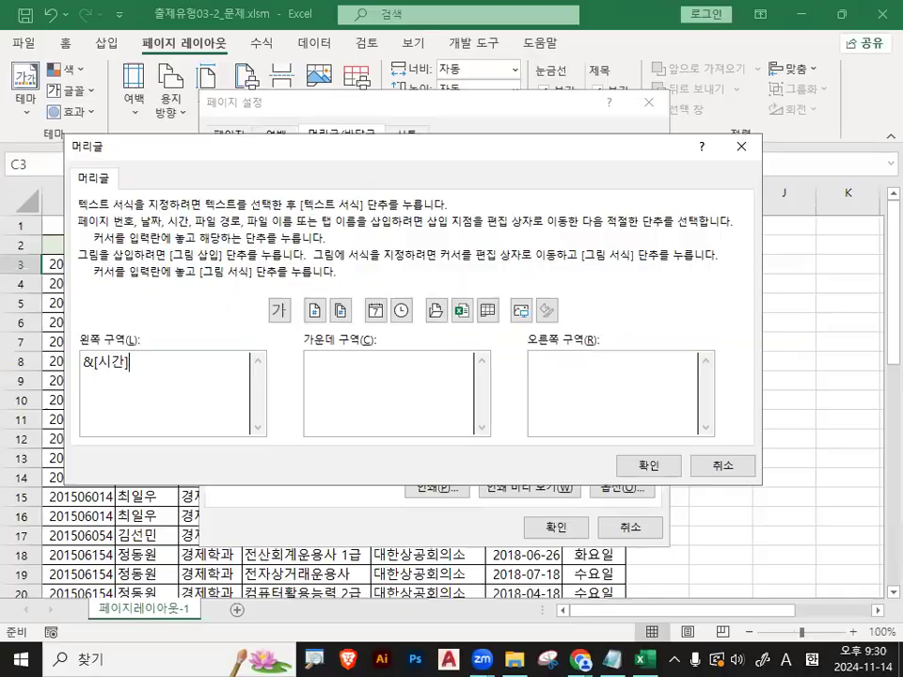
key(ctrl+1)
drag(90, 368, 229, 369)
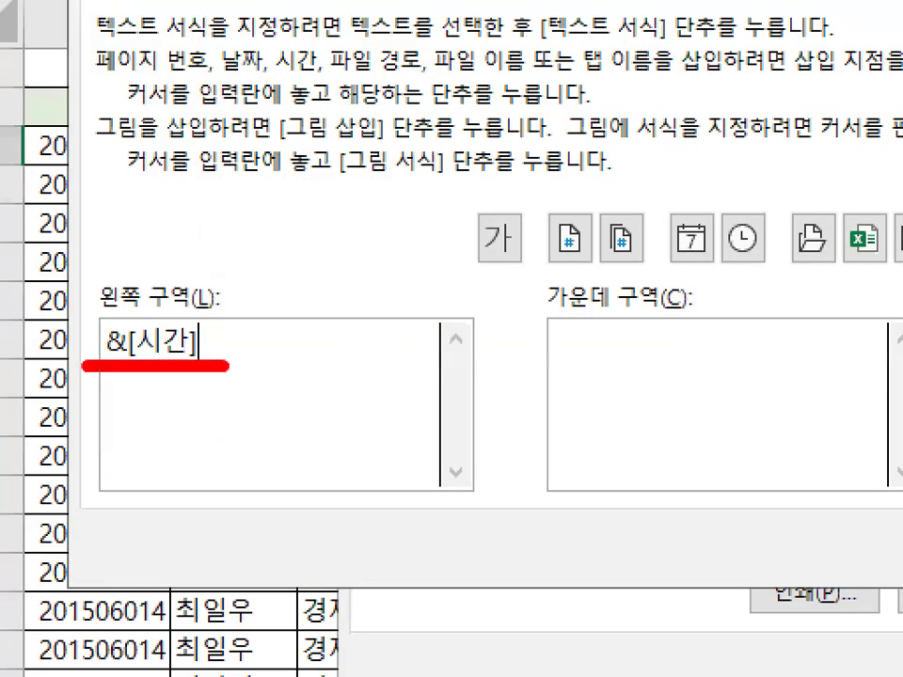
key(Escape)
click(645, 467)
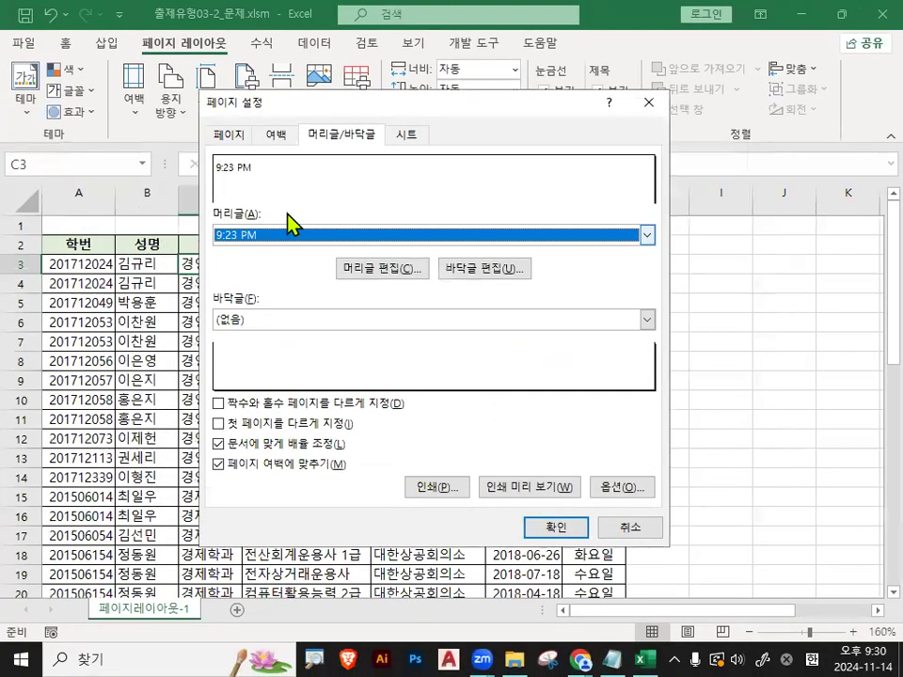
key(ctrl+1)
mouse_move(272, 171)
mouse_down()
mouse_move(140, 169)
mouse_move(248, 179)
mouse_up()
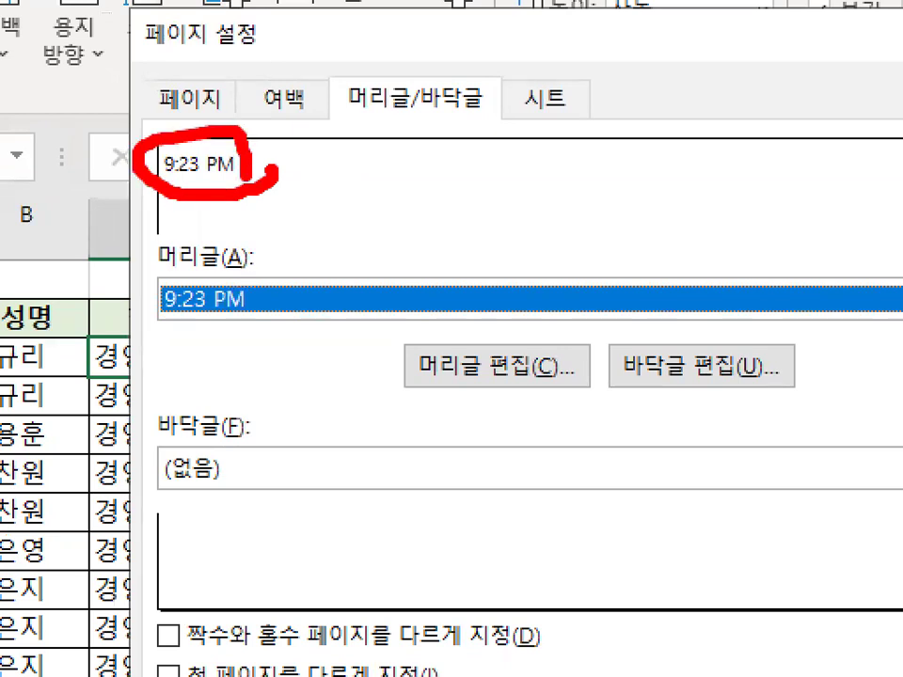
key(Escape)
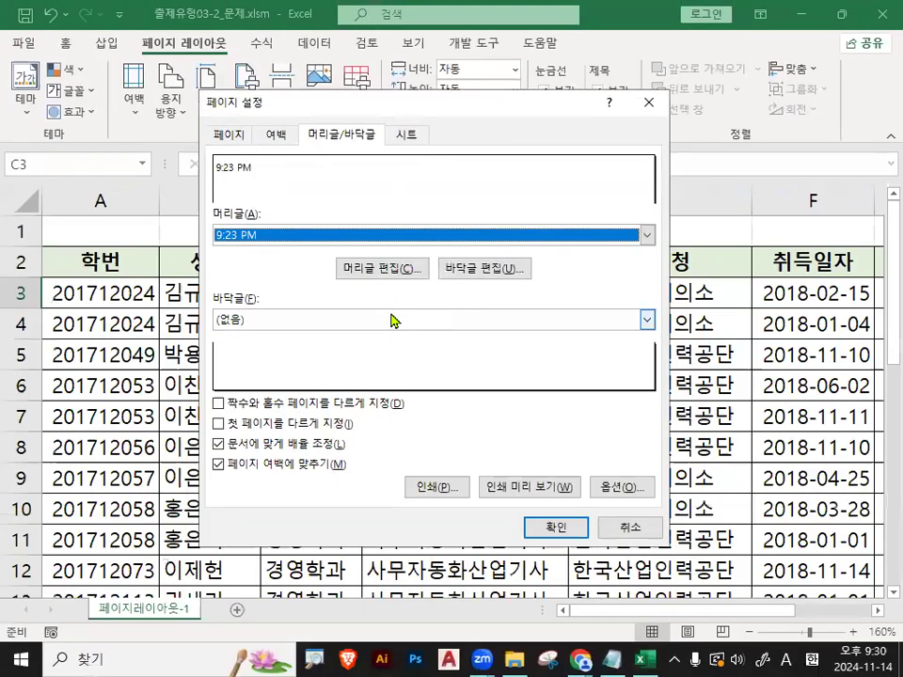
Reopen the custom header editor and replace the left section's time field with the file path element (&[경로]&[파일])
click(396, 268)
key(Delete)
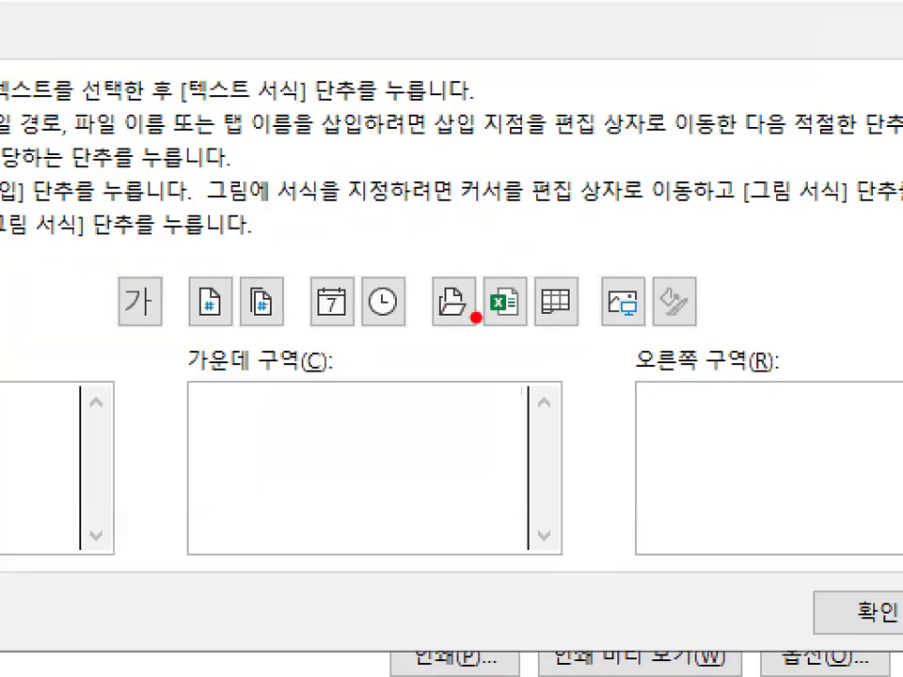
mouse_move(446, 317)
mouse_down()
mouse_move(435, 325)
mouse_move(466, 267)
mouse_move(487, 300)
mouse_move(705, 237)
mouse_up()
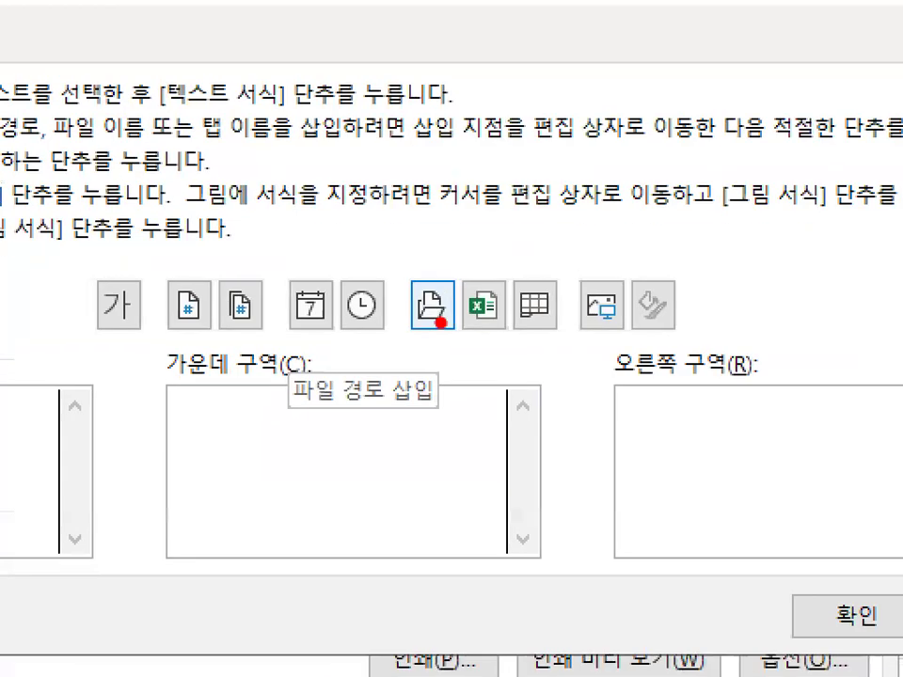
mouse_move(440, 320)
mouse_down()
mouse_move(427, 320)
mouse_move(440, 297)
mouse_move(449, 318)
mouse_up()
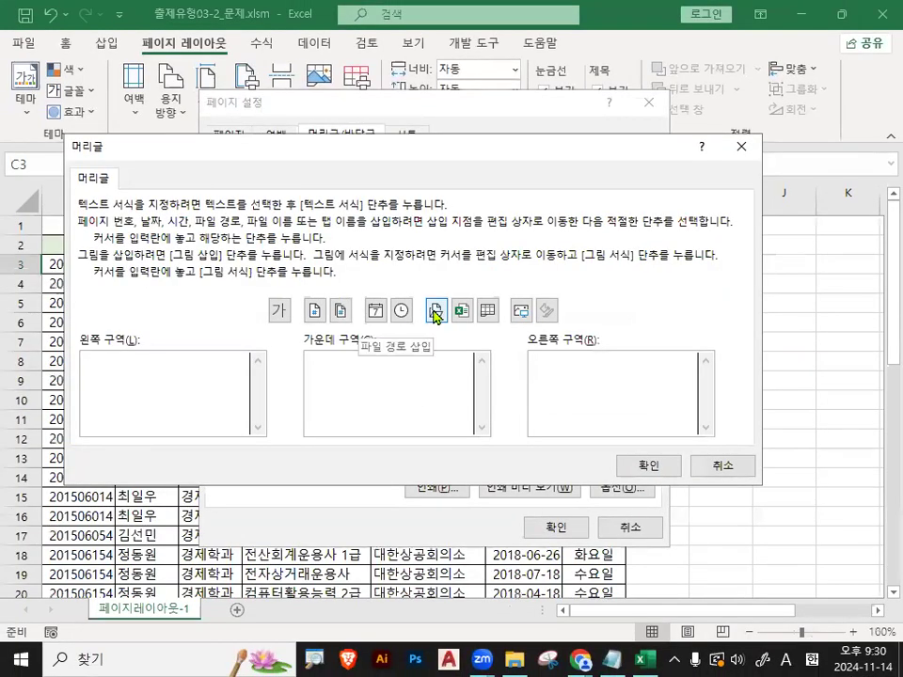
click(429, 305)
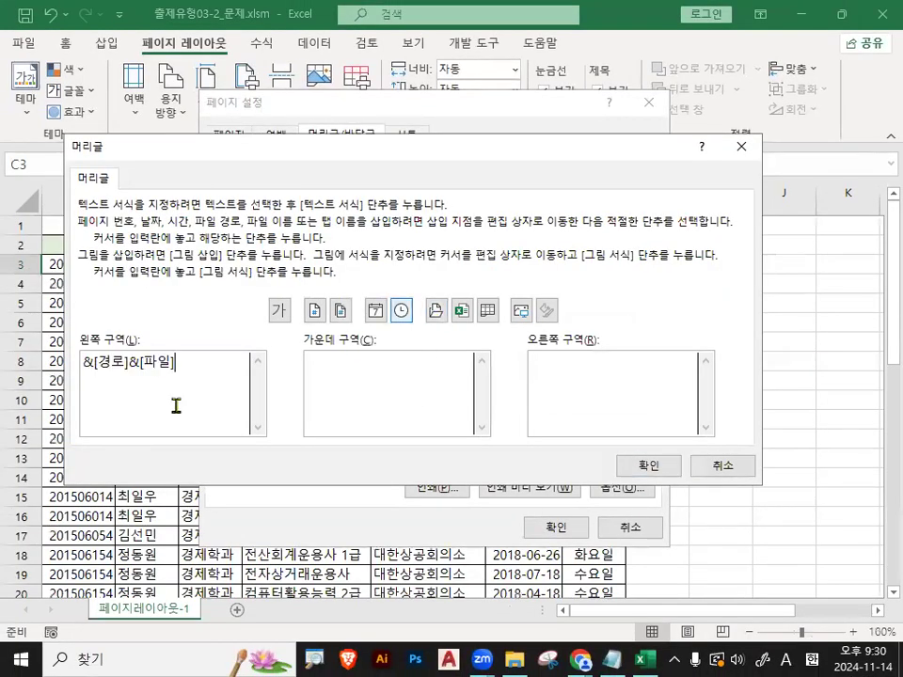
drag(72, 378, 197, 380)
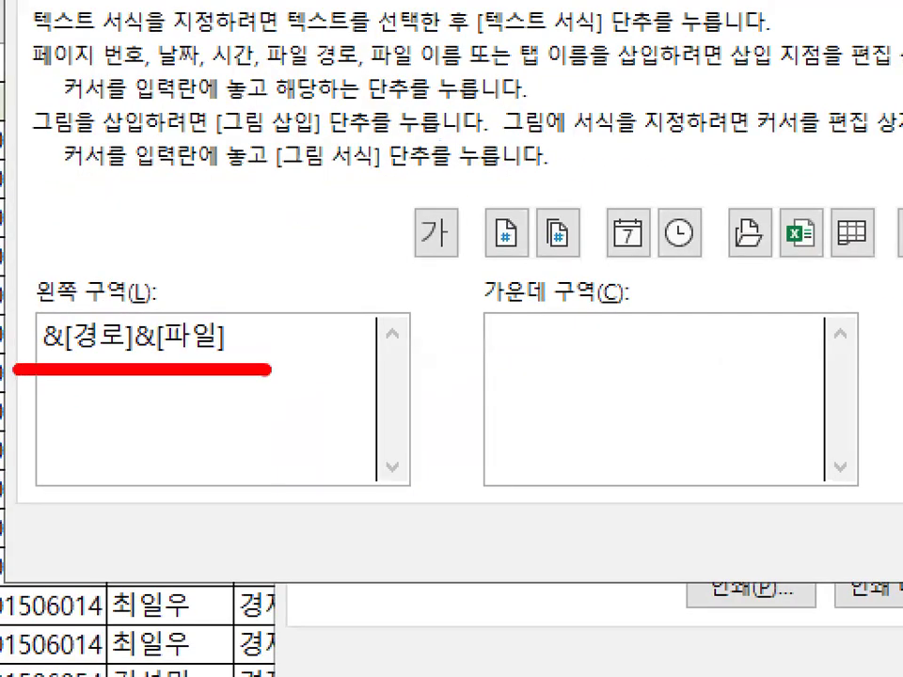
Apply the header with the file path field and check how the path appears in the header preview
drag(162, 295, 249, 222)
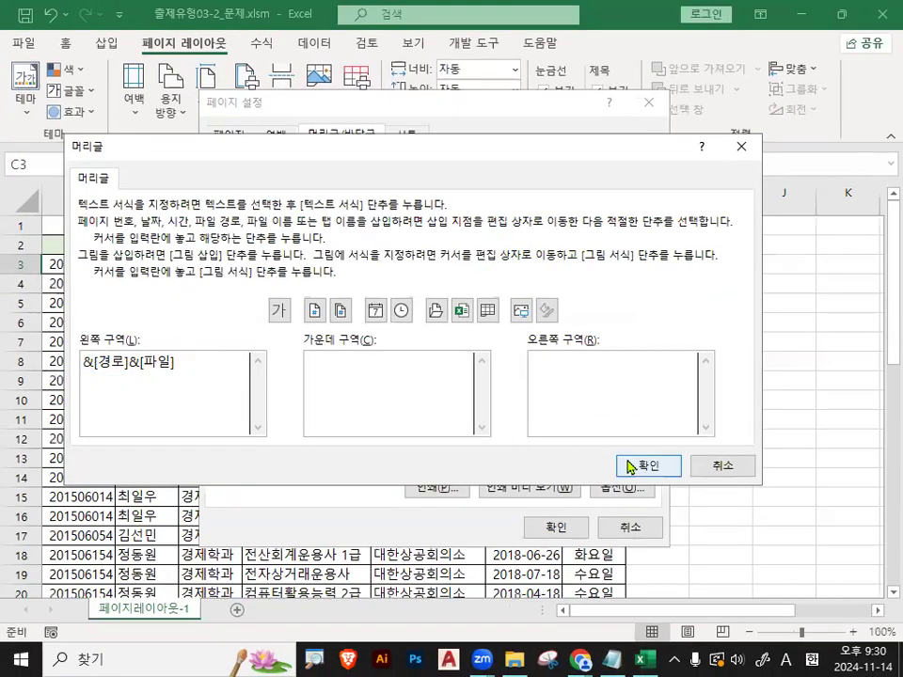
click(631, 464)
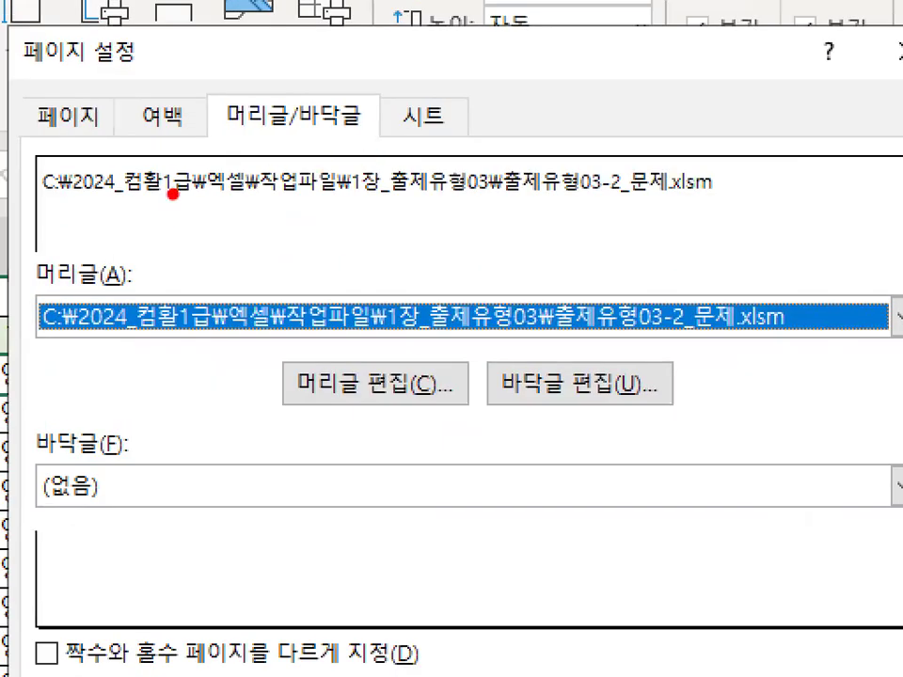
mouse_move(30, 207)
mouse_down()
mouse_move(371, 192)
mouse_move(710, 196)
mouse_up()
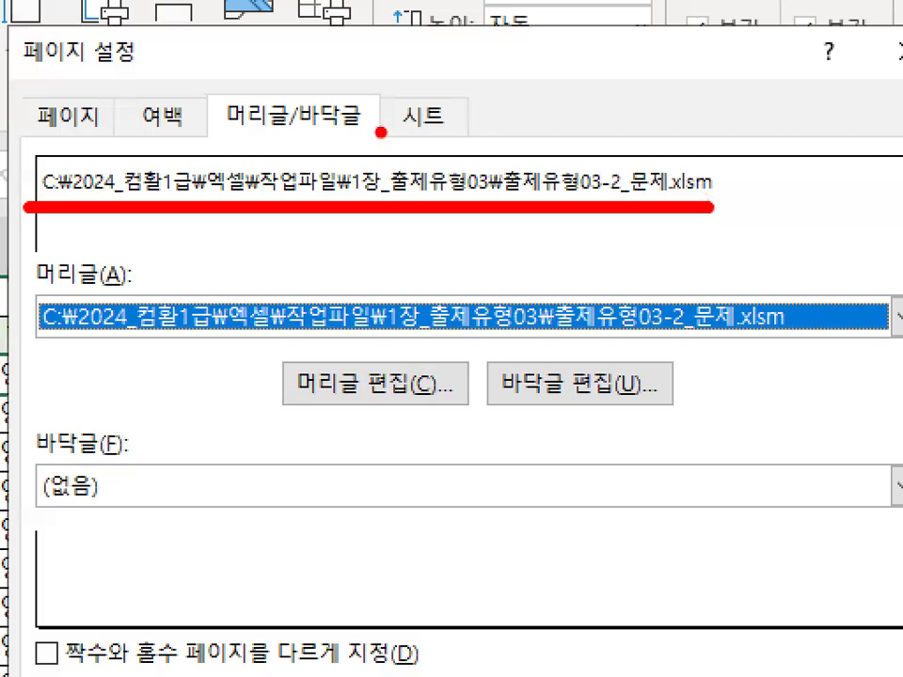
drag(381, 137, 479, 61)
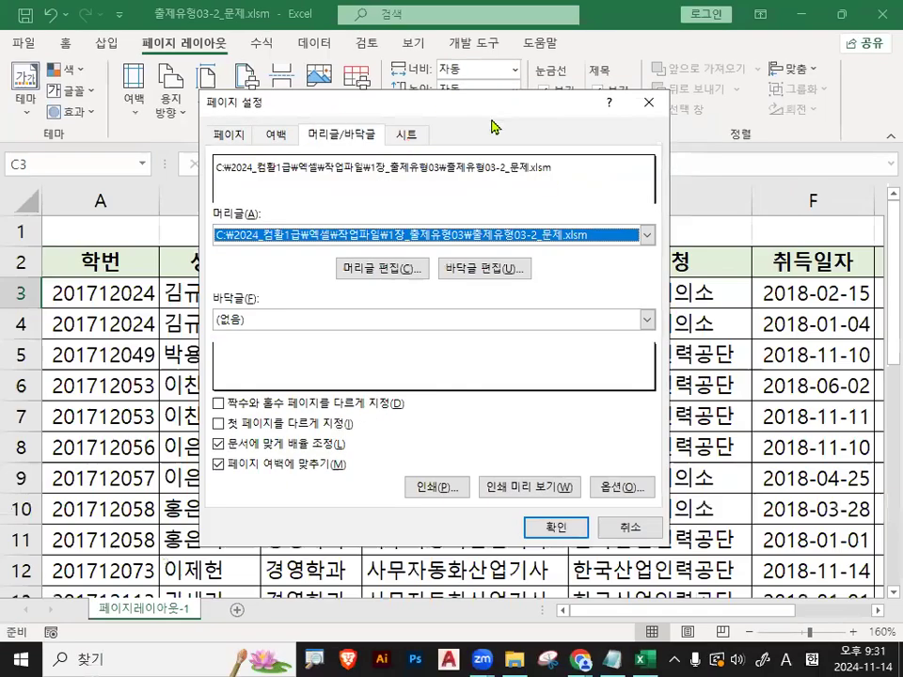
Replace the header's left section content with the file name field (&[파일]), apply the header, and check its preview
click(381, 268)
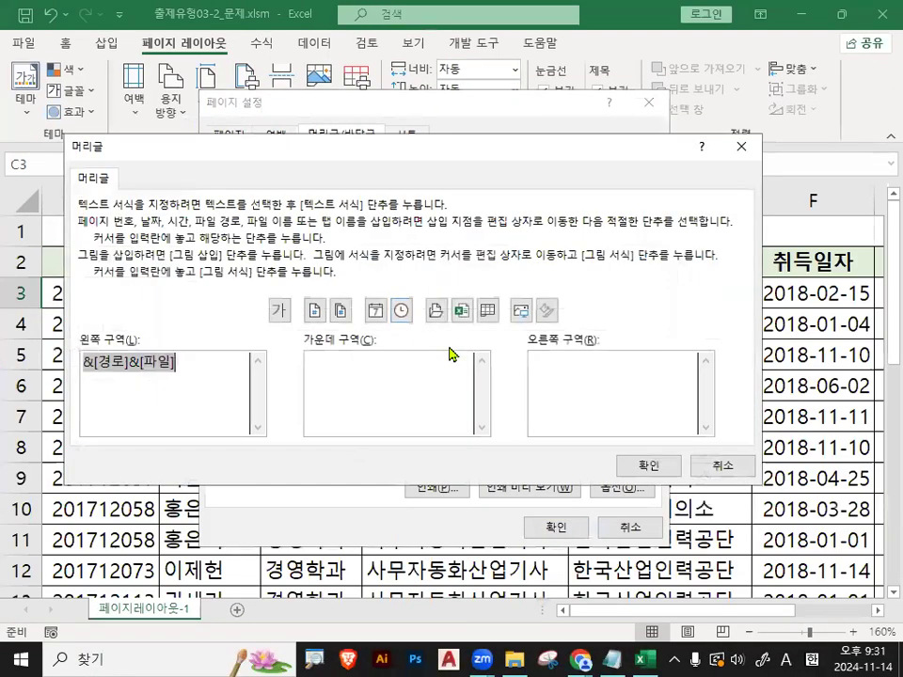
key(Delete)
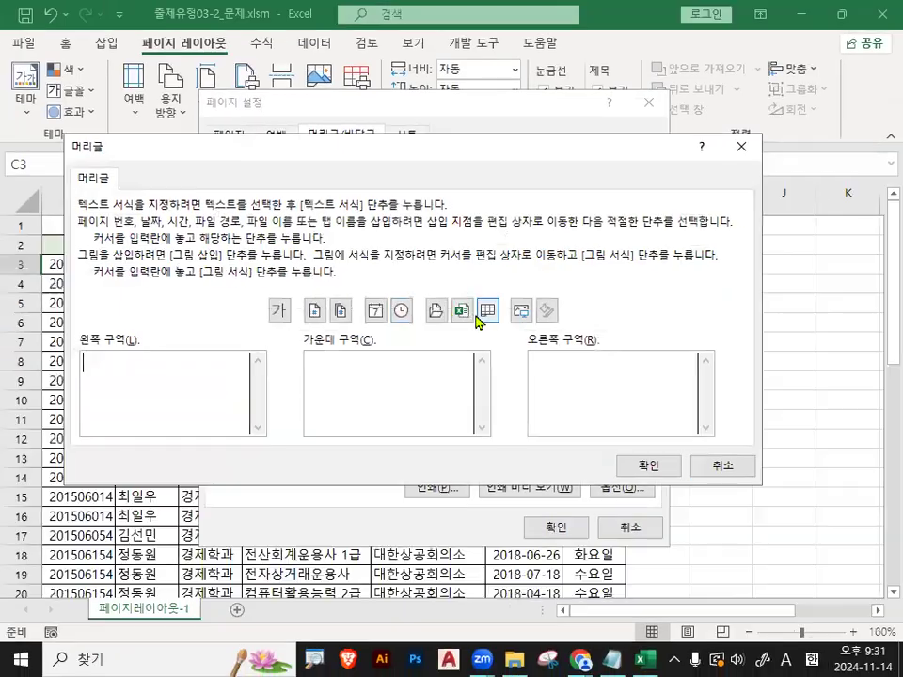
click(461, 306)
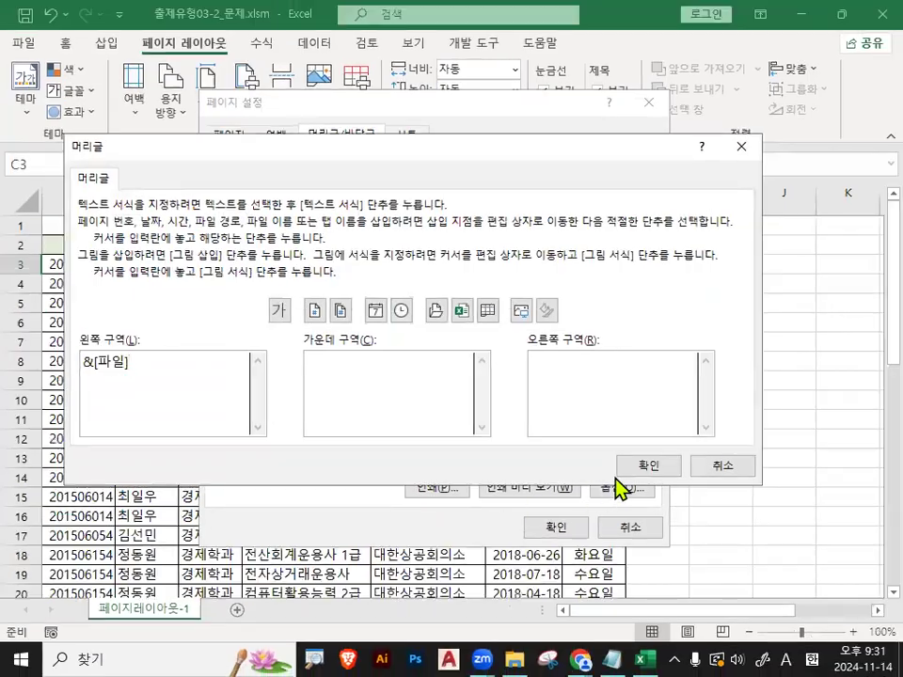
click(659, 468)
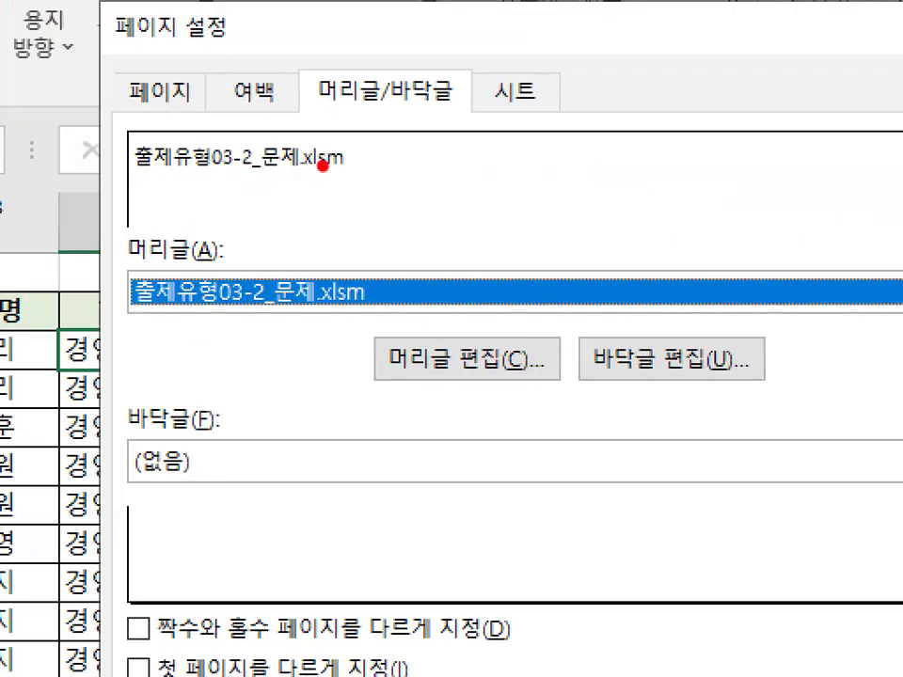
mouse_move(369, 166)
mouse_down()
mouse_move(177, 189)
mouse_move(356, 136)
mouse_up()
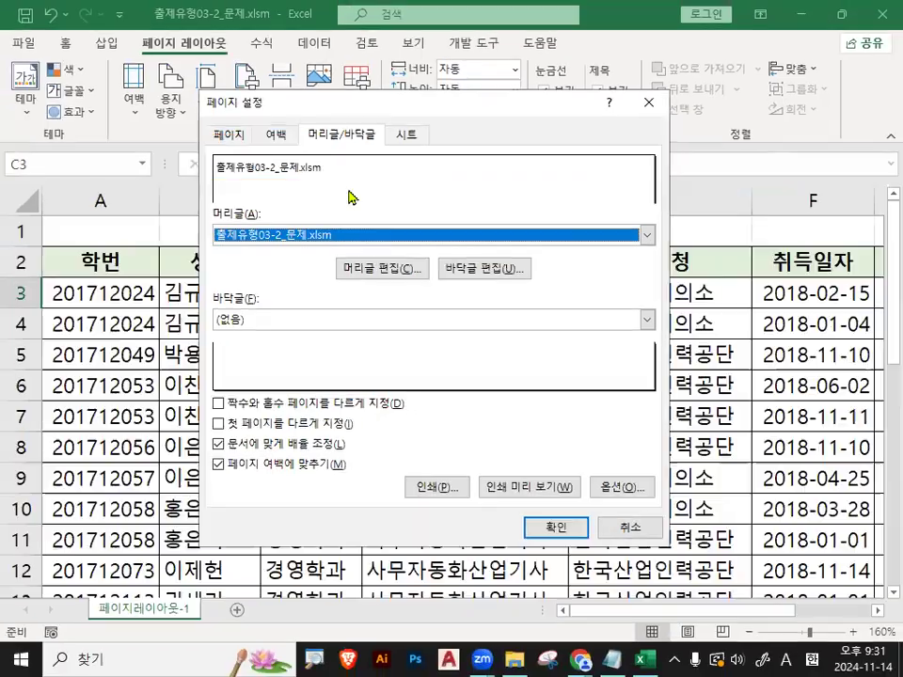
Replace the left section's file name field with the sheet name field (&[탭]) and apply the header
click(419, 368)
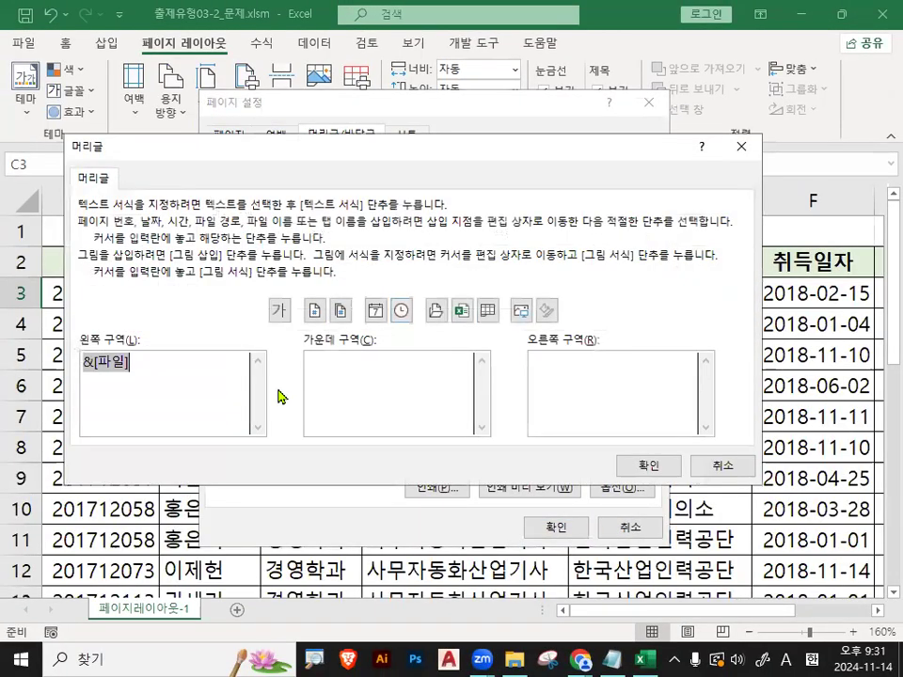
key(Delete)
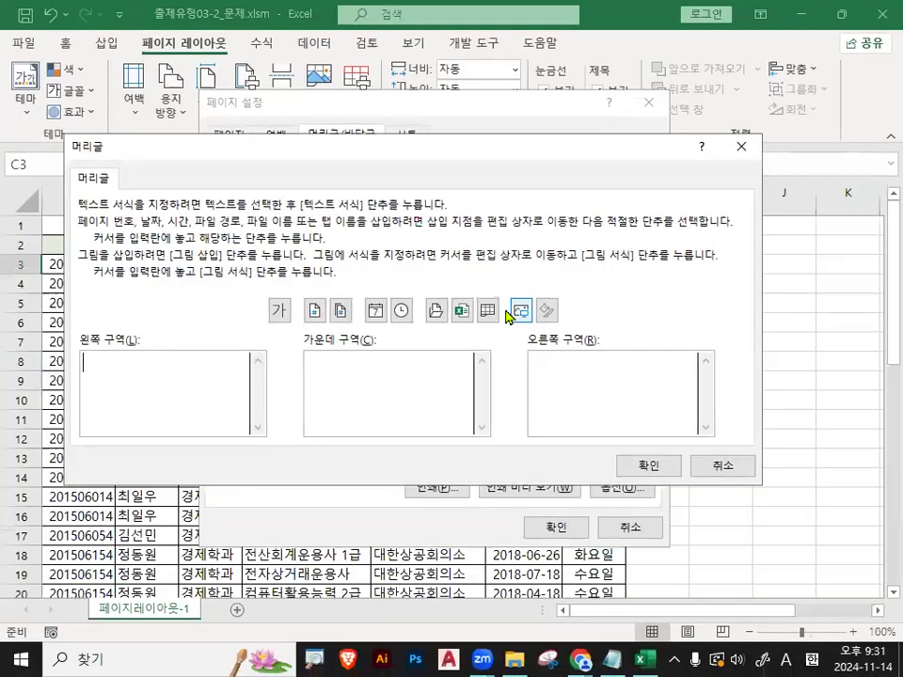
click(491, 315)
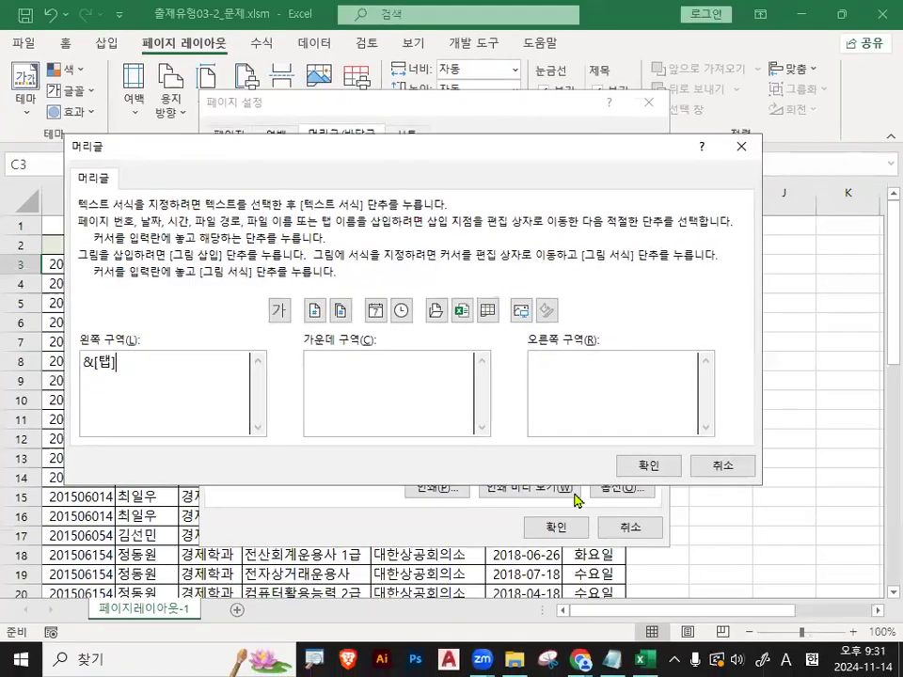
click(649, 466)
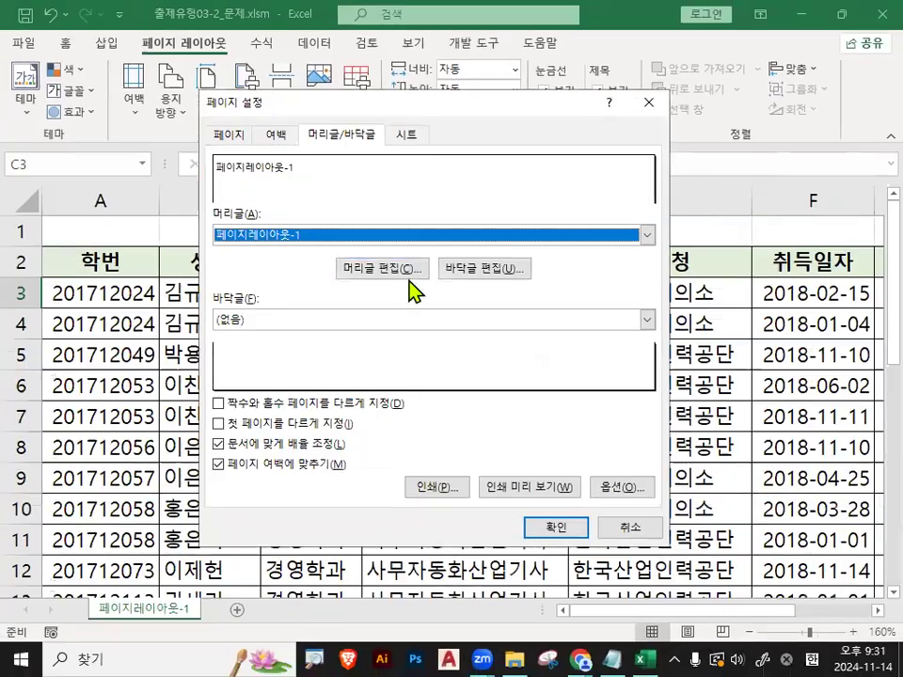
Reopen the custom header editor, delete the sheet name field, and place the insertion point in the right section
click(541, 387)
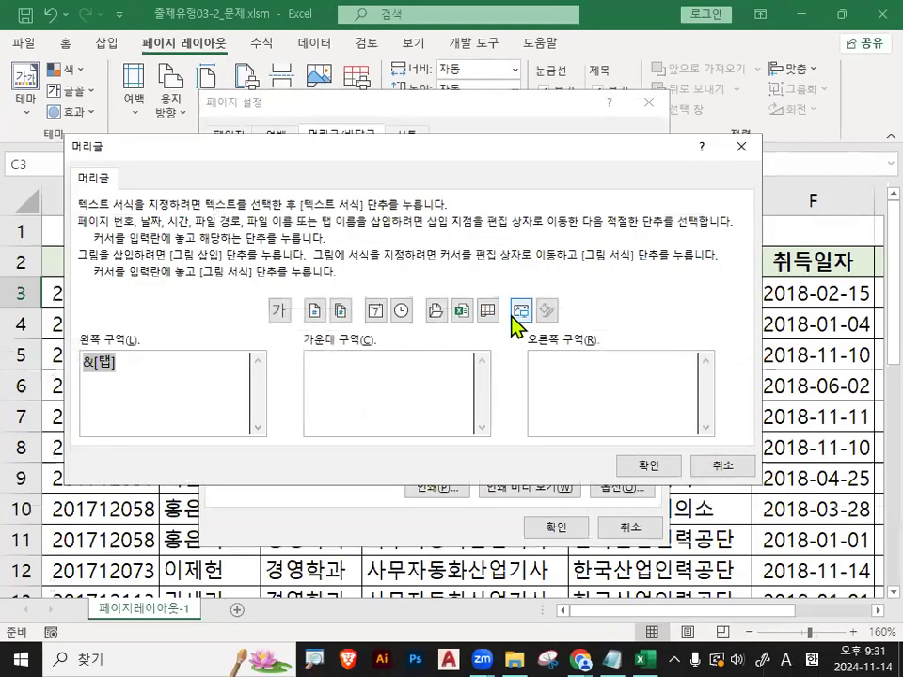
key(Delete)
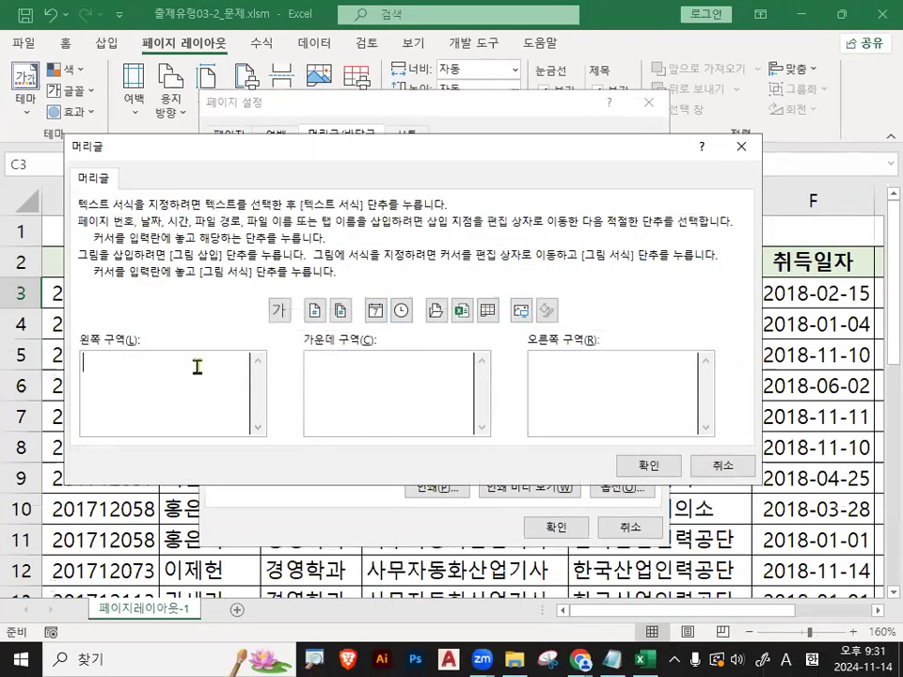
click(664, 366)
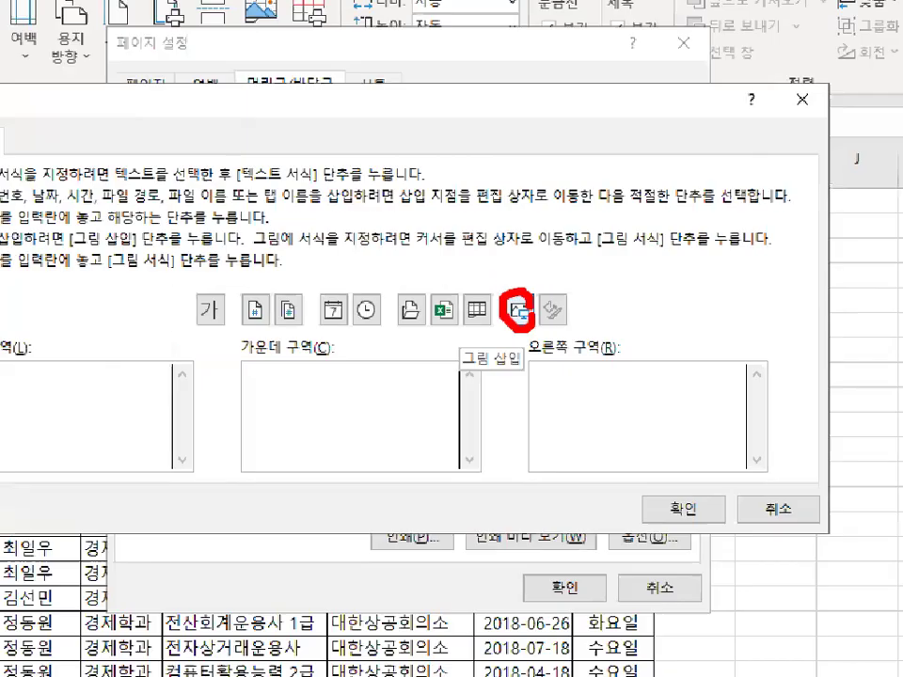
click(518, 310)
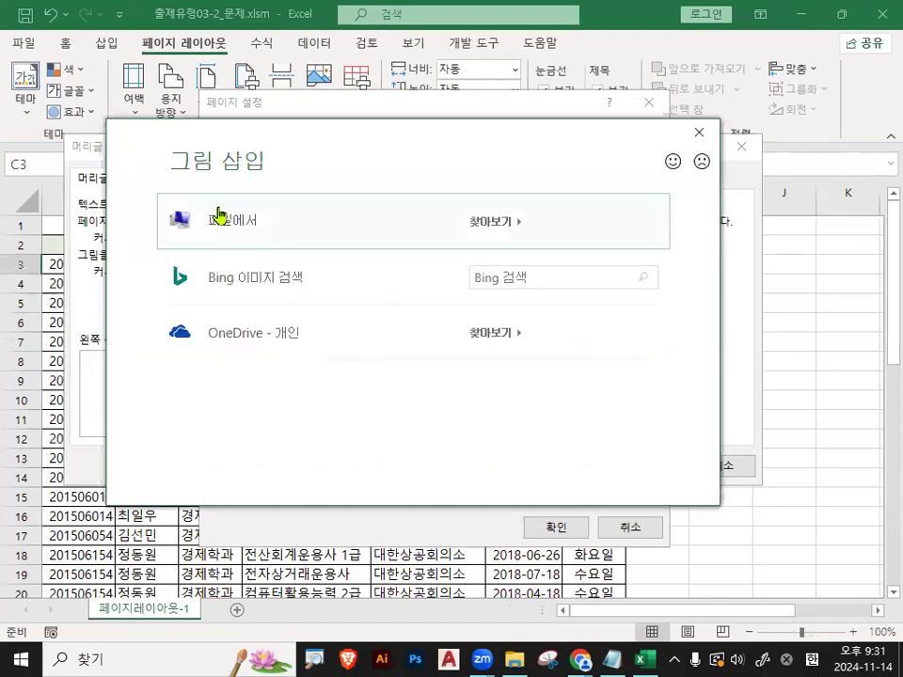
click(491, 224)
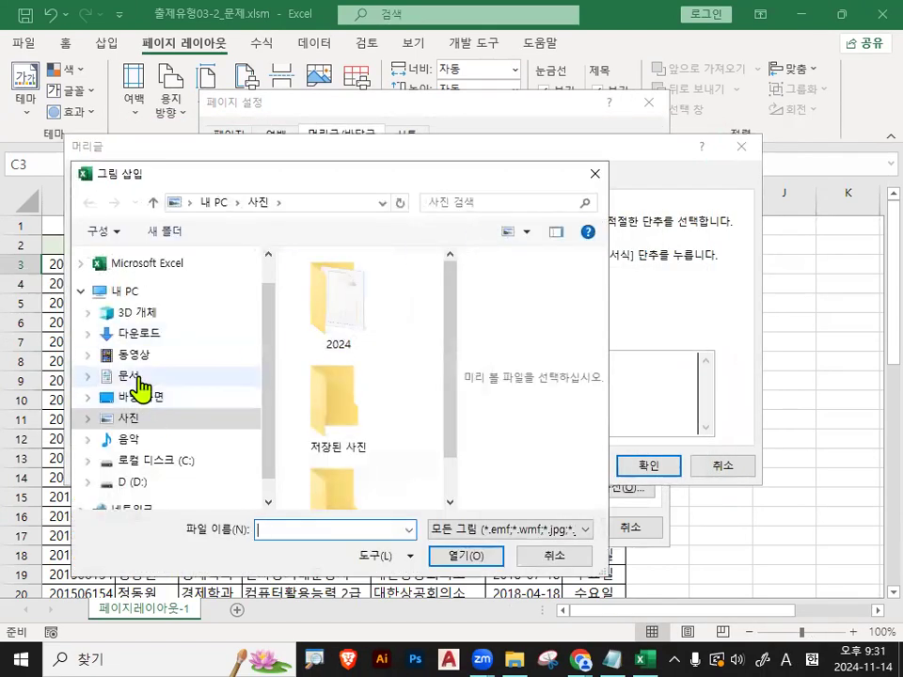
click(128, 417)
scroll(454, 413, down, 1)
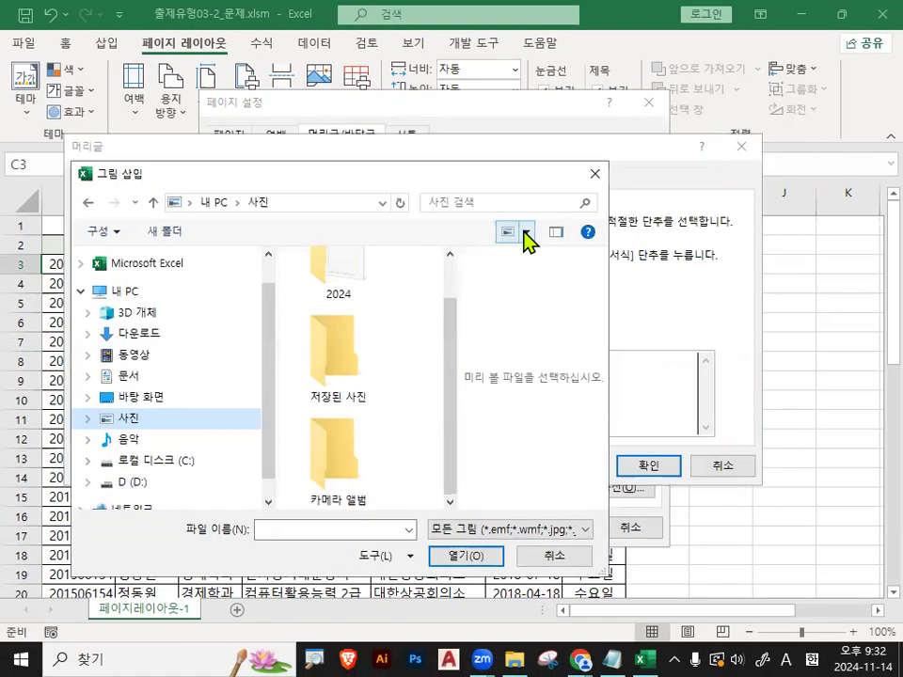
click(570, 559)
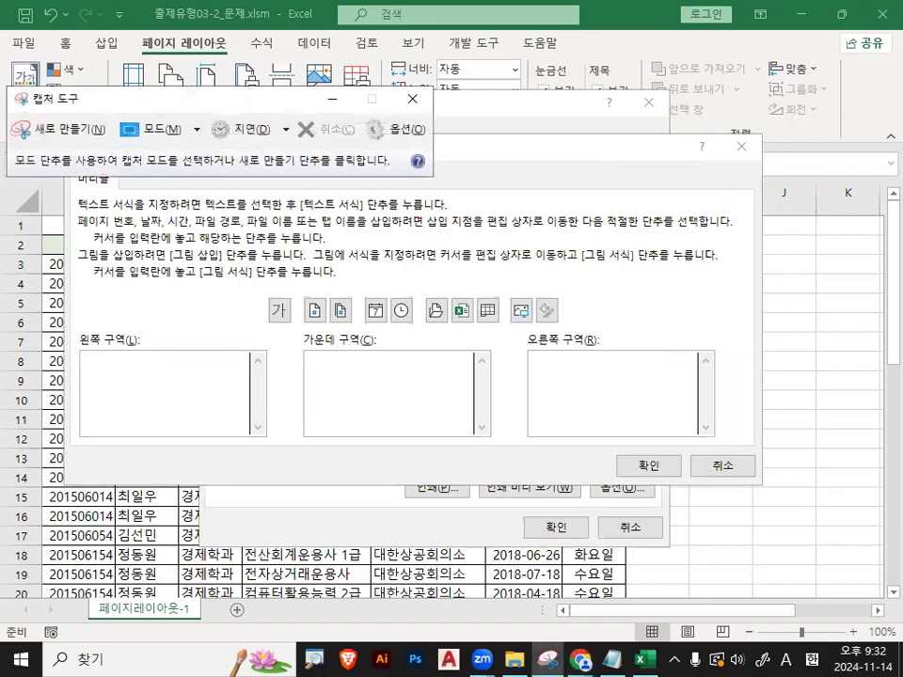
Switch to the Snipping Tool and capture the SBS 아카데미 logo as a picture file for the header
click(53, 129)
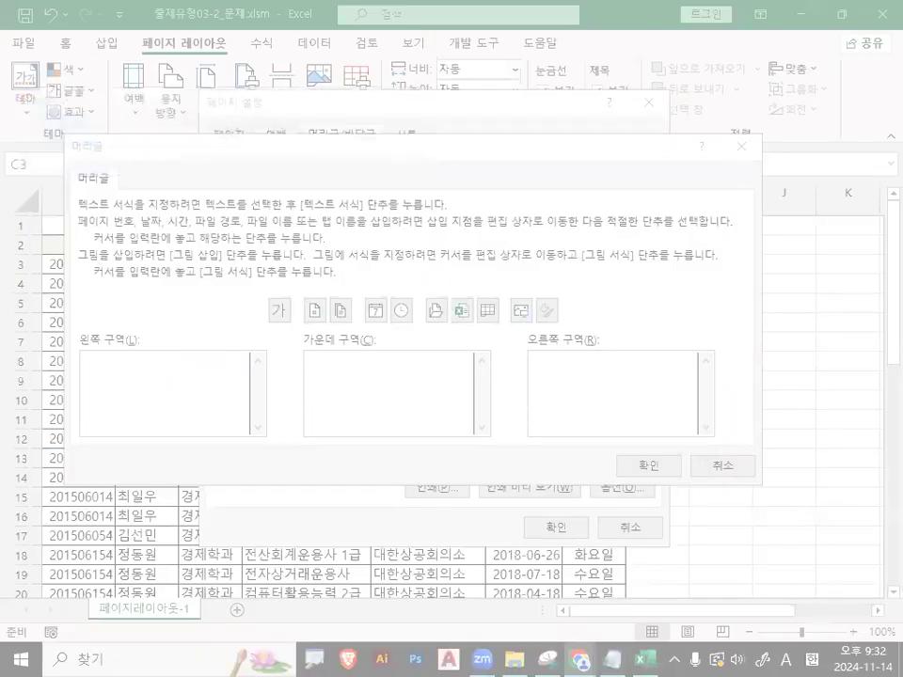
key(Escape)
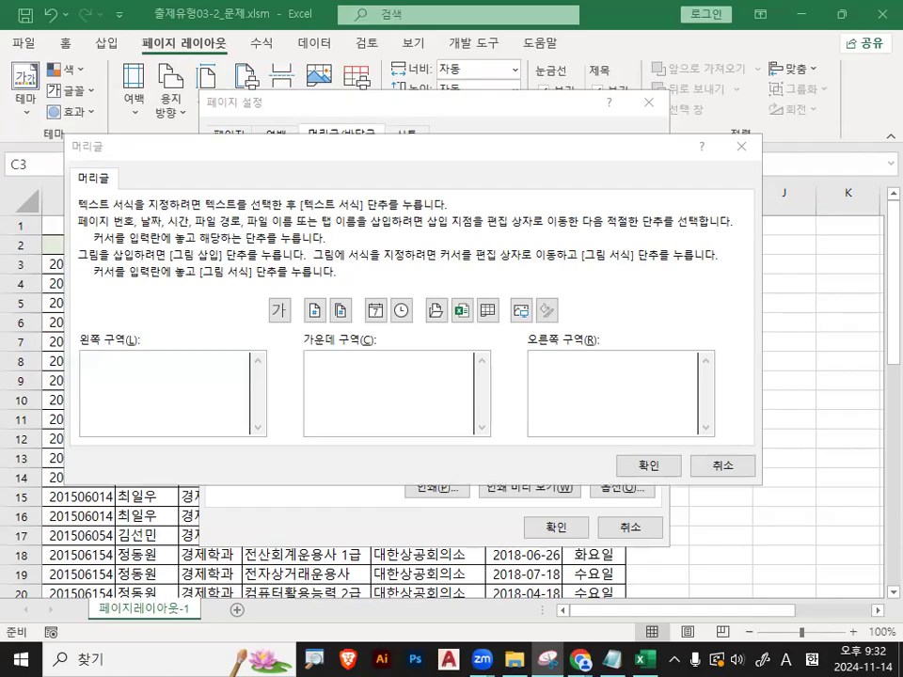
click(521, 30)
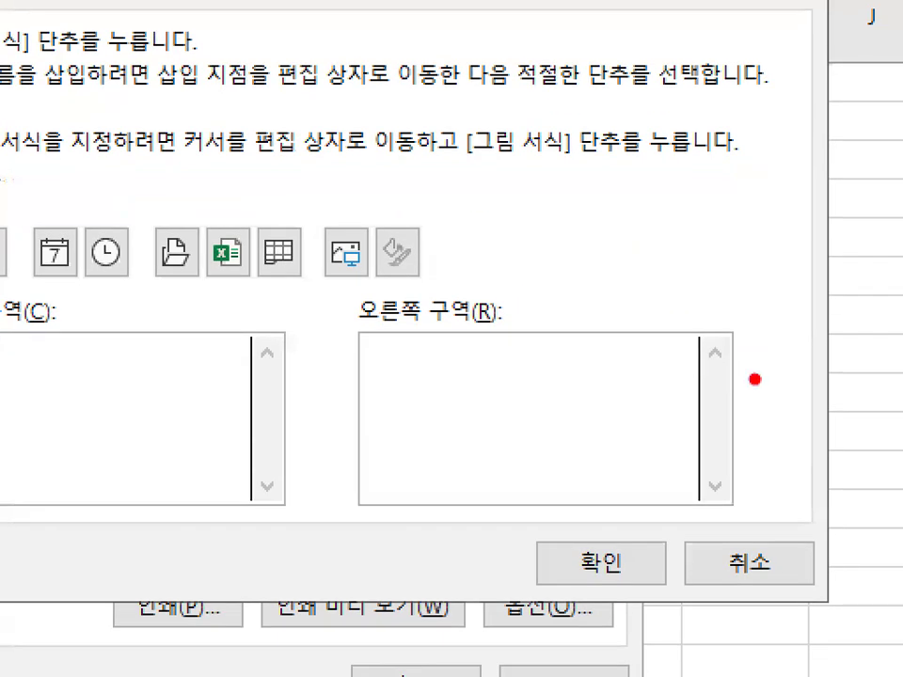
Insert the picture 캡처.JPG from the 사진 folder into the header's right section and apply the header
mouse_move(735, 382)
mouse_down()
mouse_move(570, 342)
mouse_move(683, 377)
mouse_up()
key(Escape)
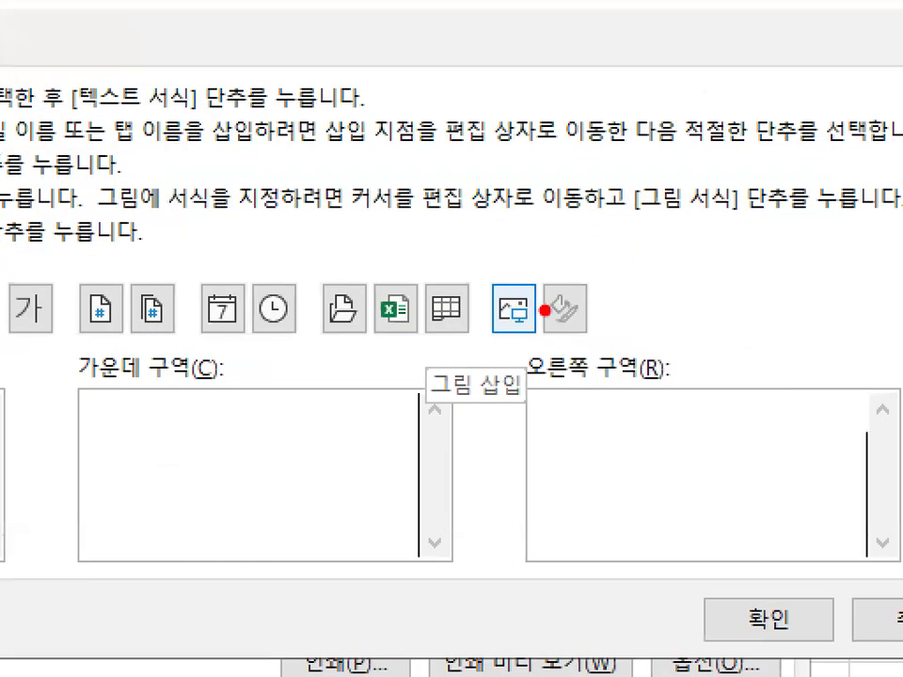
drag(537, 311, 539, 326)
key(Escape)
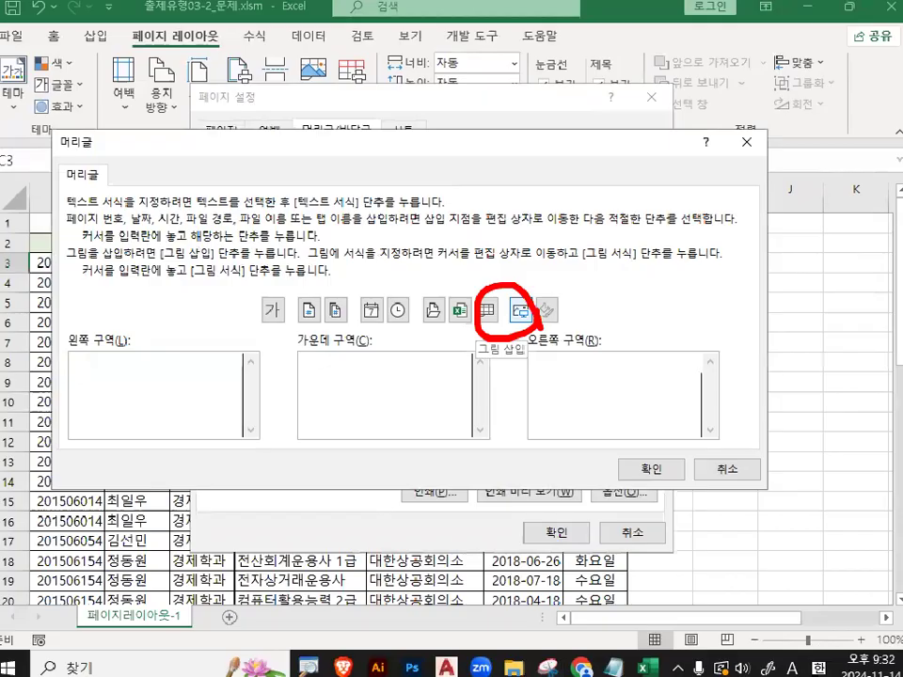
click(522, 312)
click(496, 343)
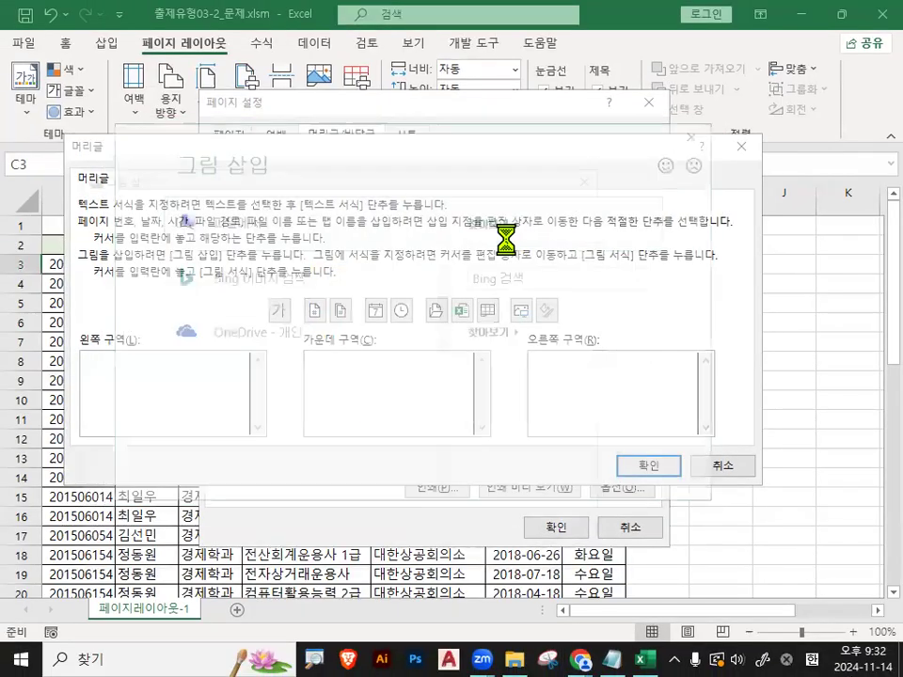
click(128, 421)
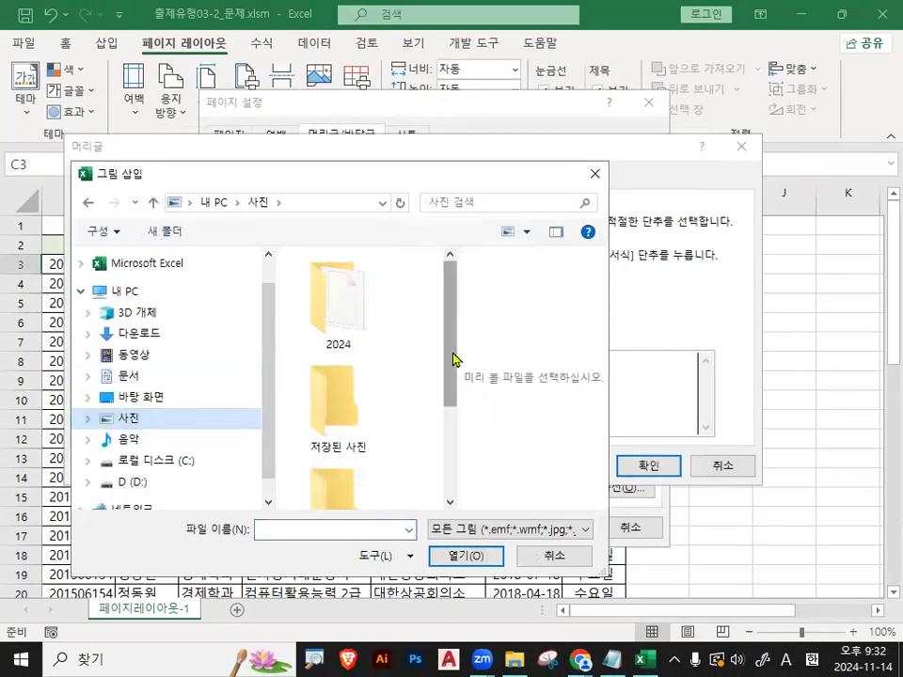
drag(452, 355, 452, 450)
click(352, 489)
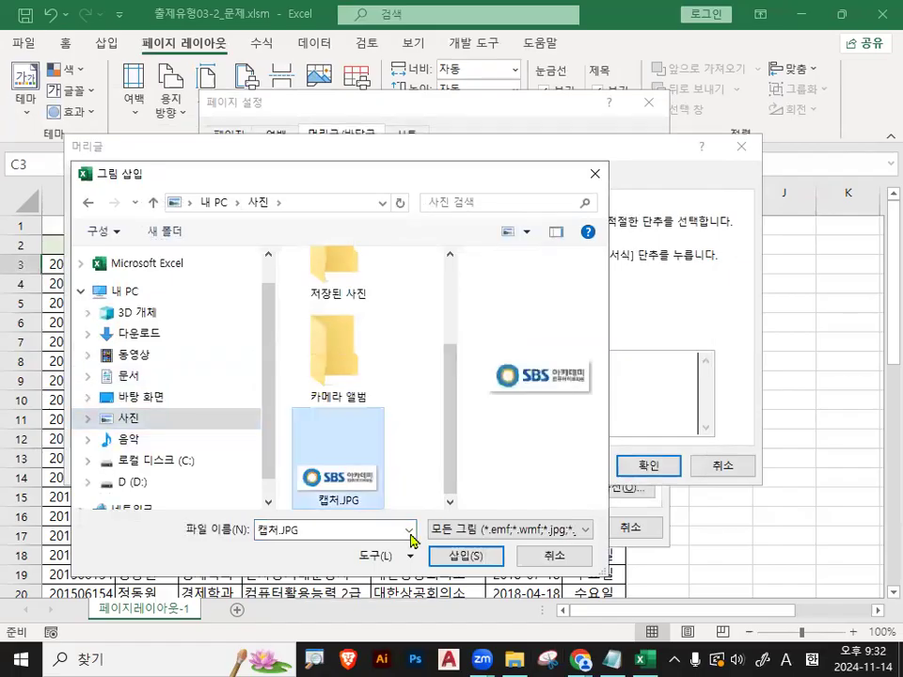
click(474, 559)
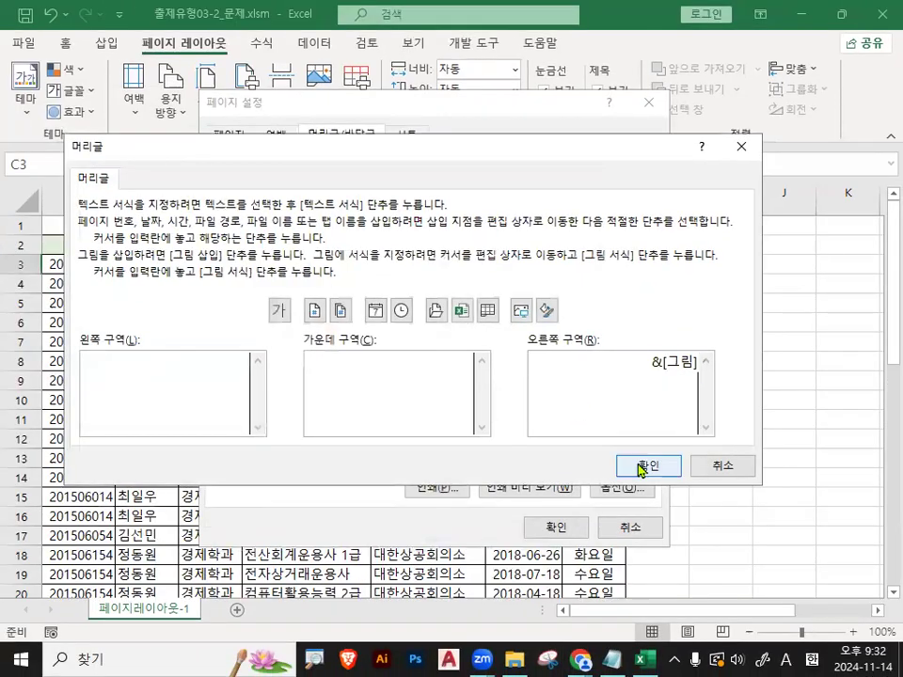
click(555, 565)
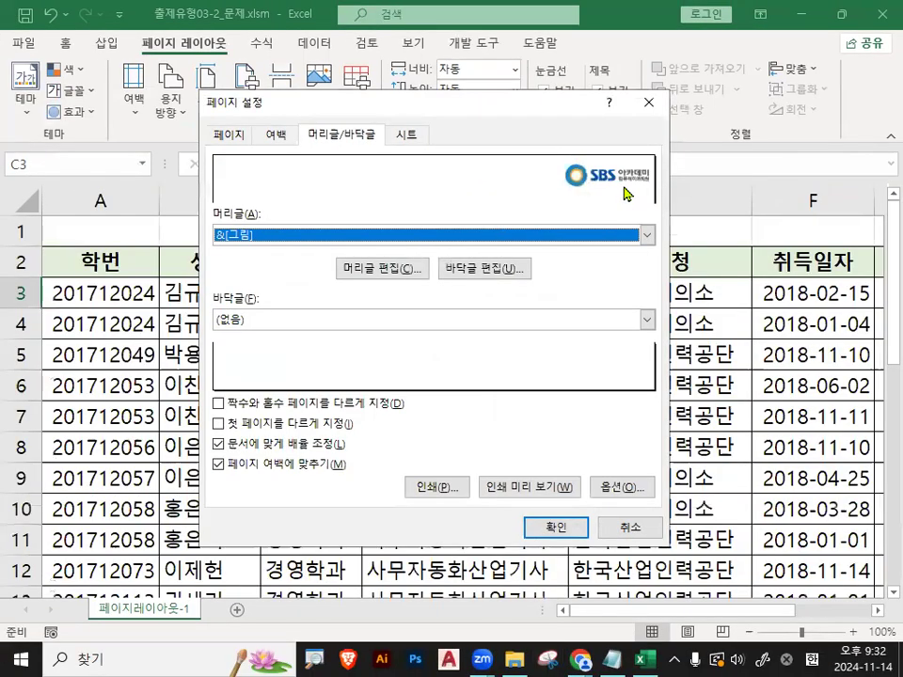
Reopen the custom header editor and set the height of the right section's picture to 1 cm
click(383, 270)
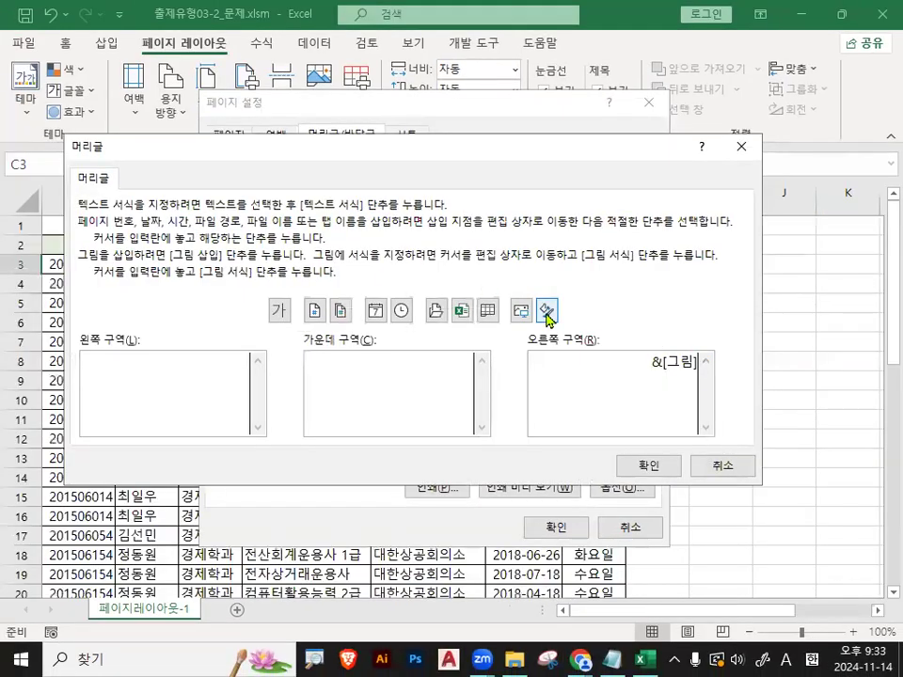
click(397, 249)
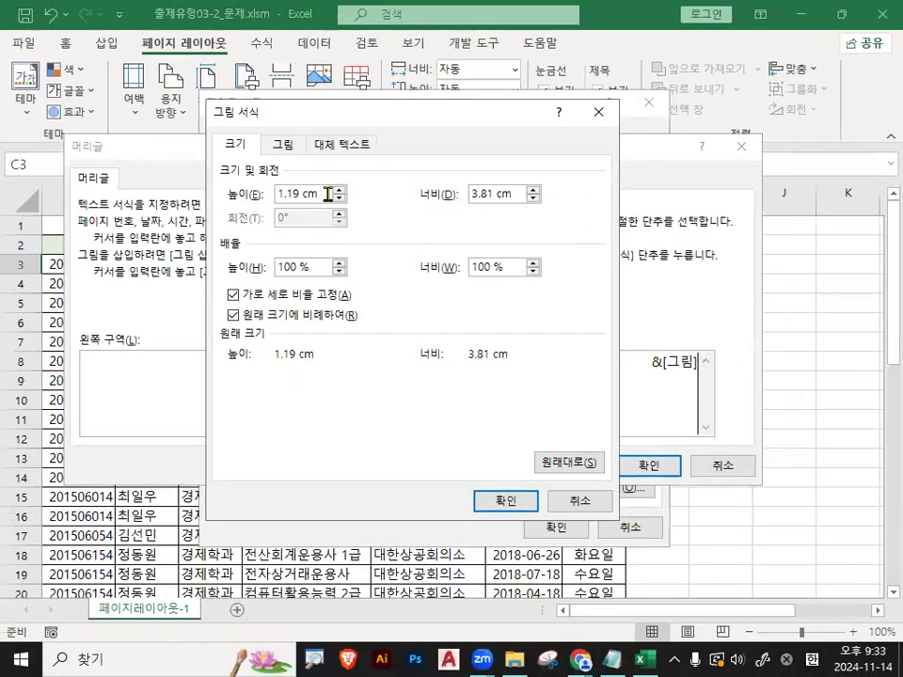
drag(320, 194, 170, 181)
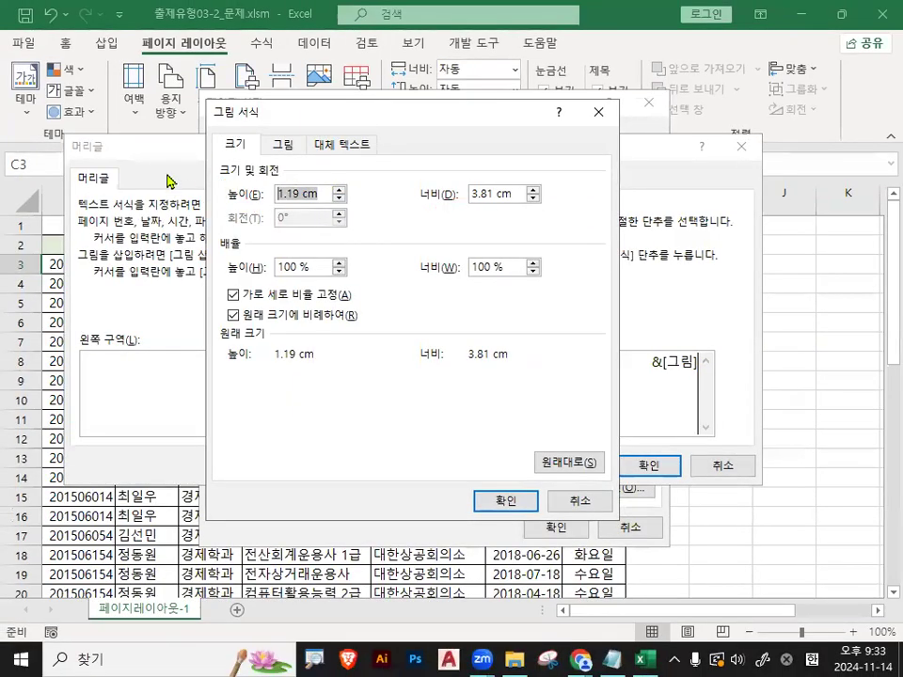
text(1)
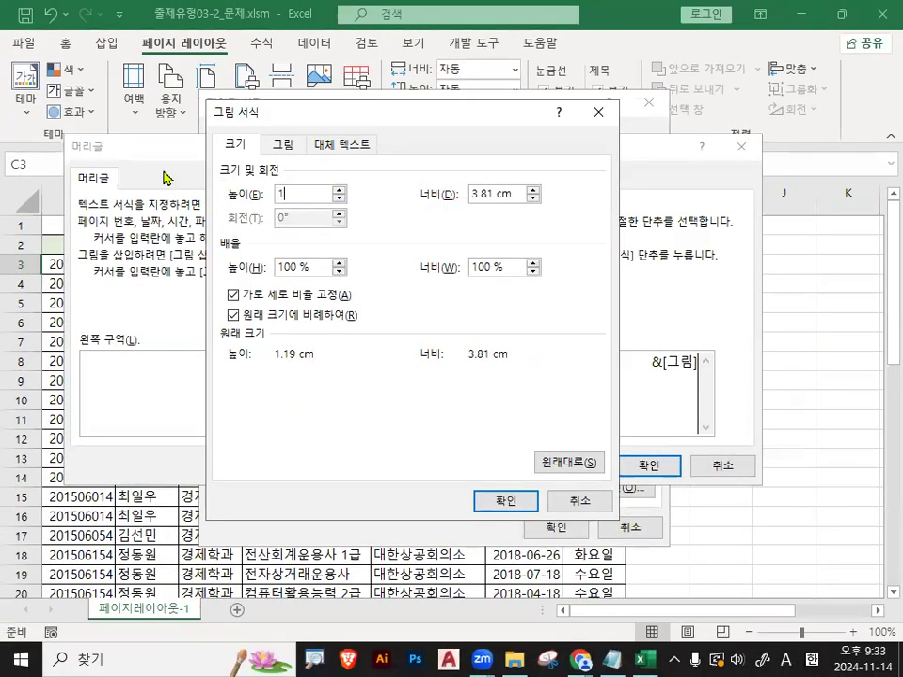
click(506, 501)
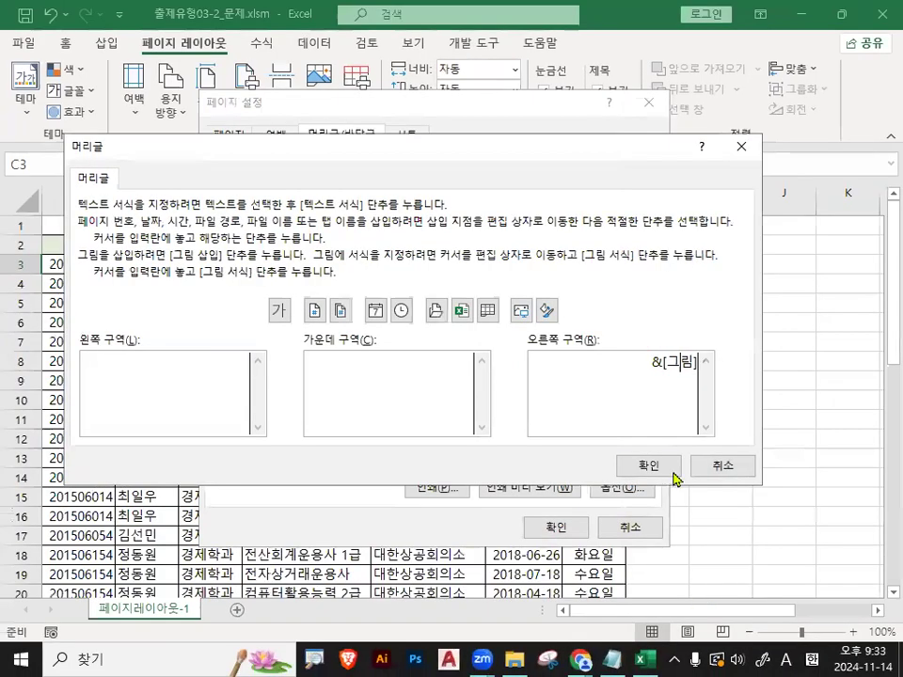
Delete the picture field from the custom header's right section, apply the empty header, and open the custom footer editor
click(670, 589)
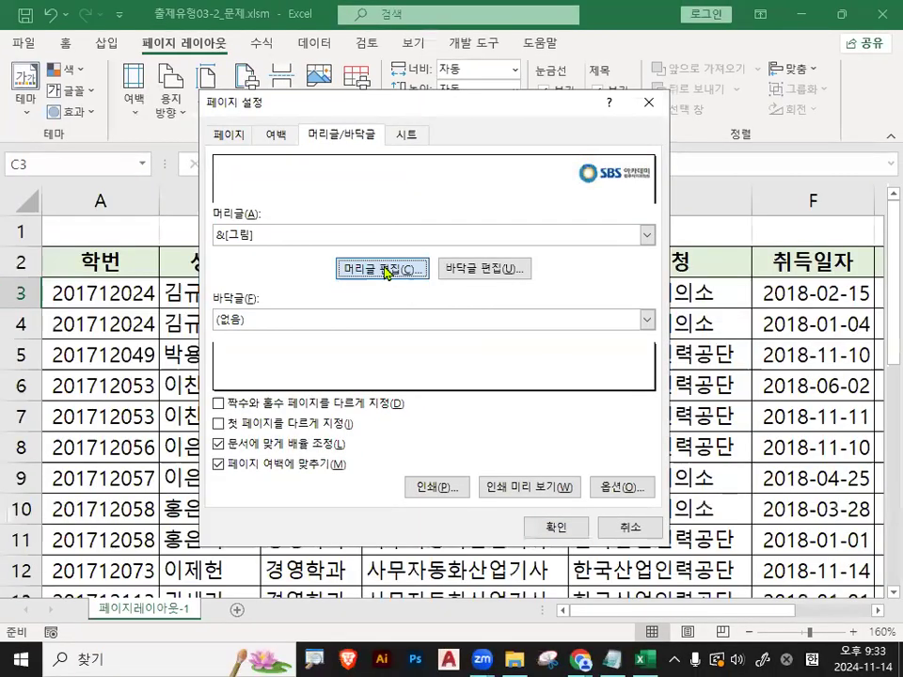
click(158, 361)
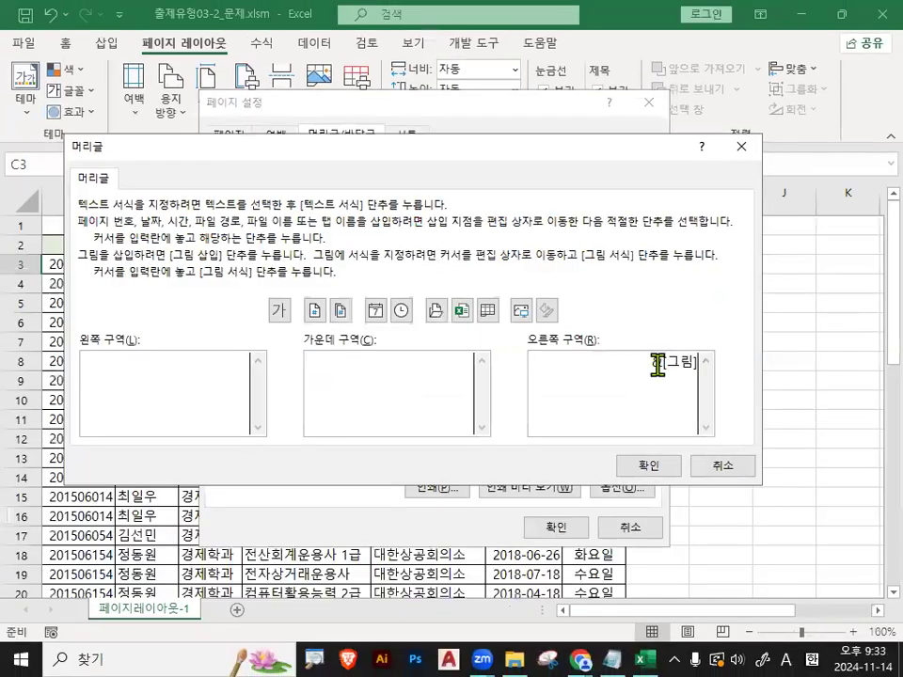
drag(643, 365, 725, 367)
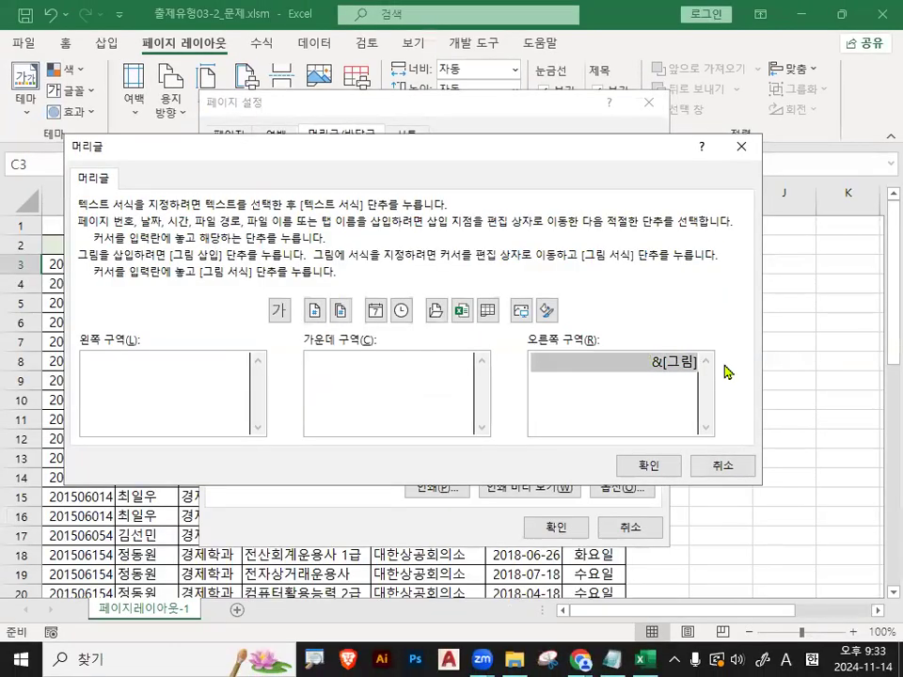
key(Delete)
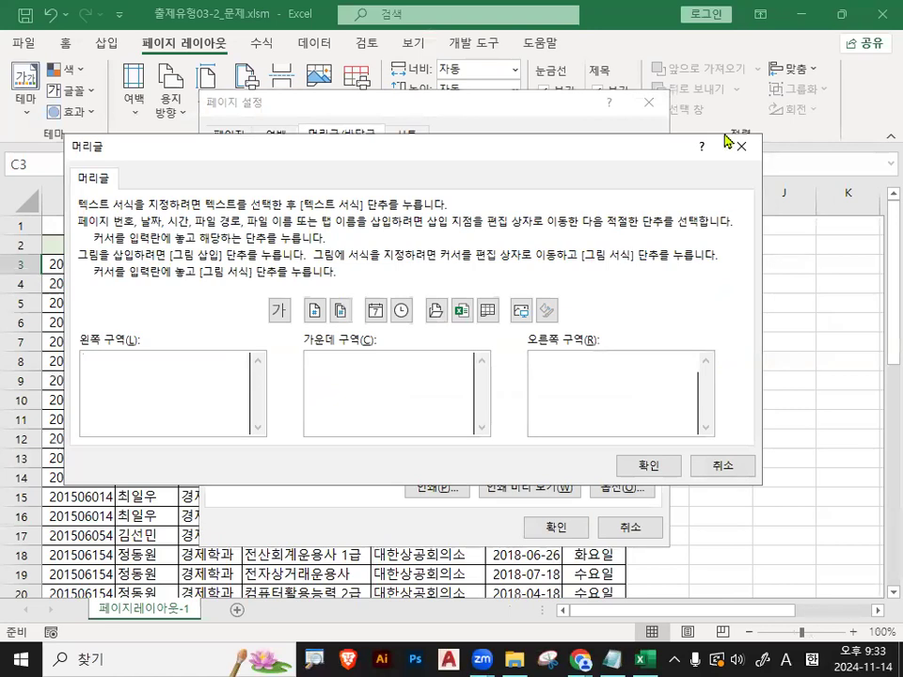
click(659, 465)
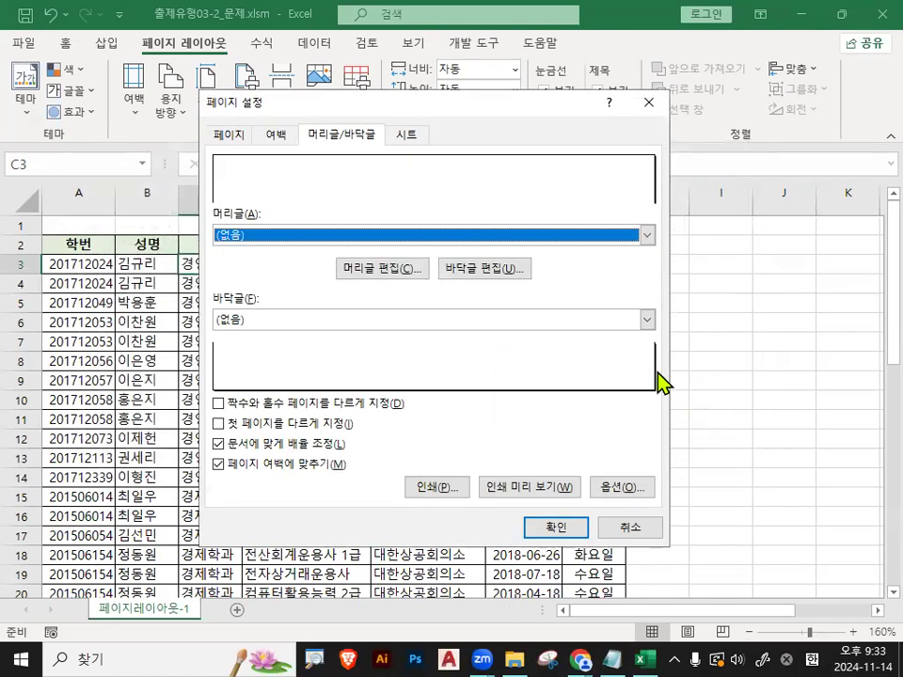
click(486, 269)
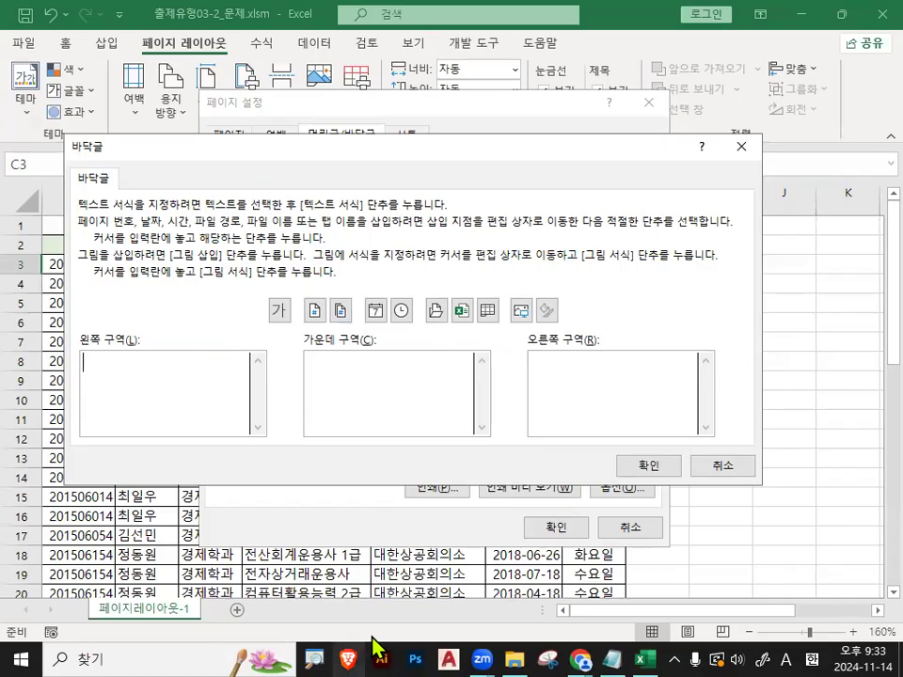
Switch to the Notepad class notes and add a dashed separator line with a blank line below it above the 기출예 paragraph
click(602, 645)
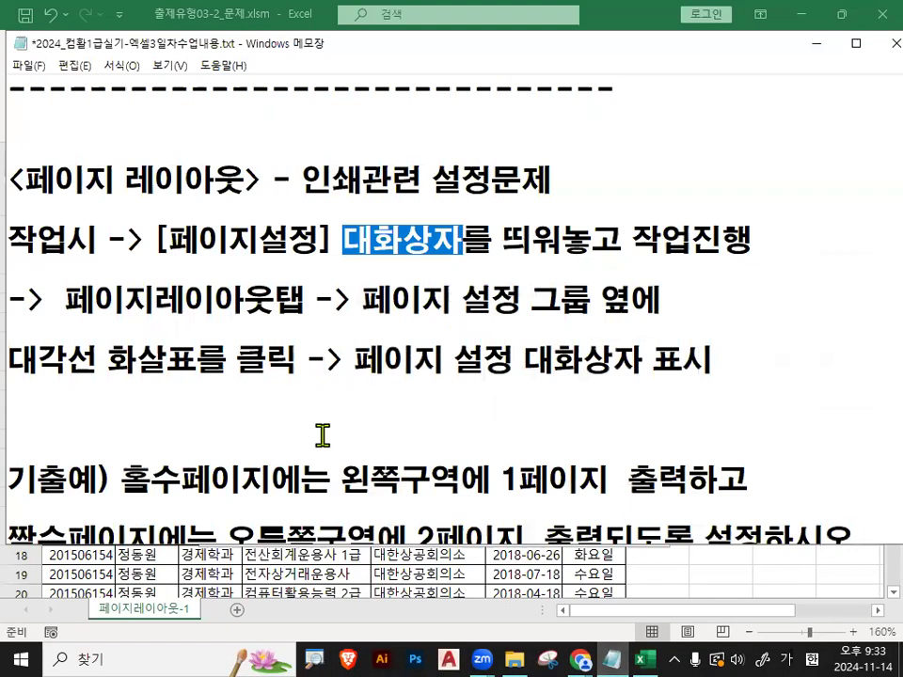
scroll(322, 436, down, 1)
click(230, 343)
text(----------------------------------)
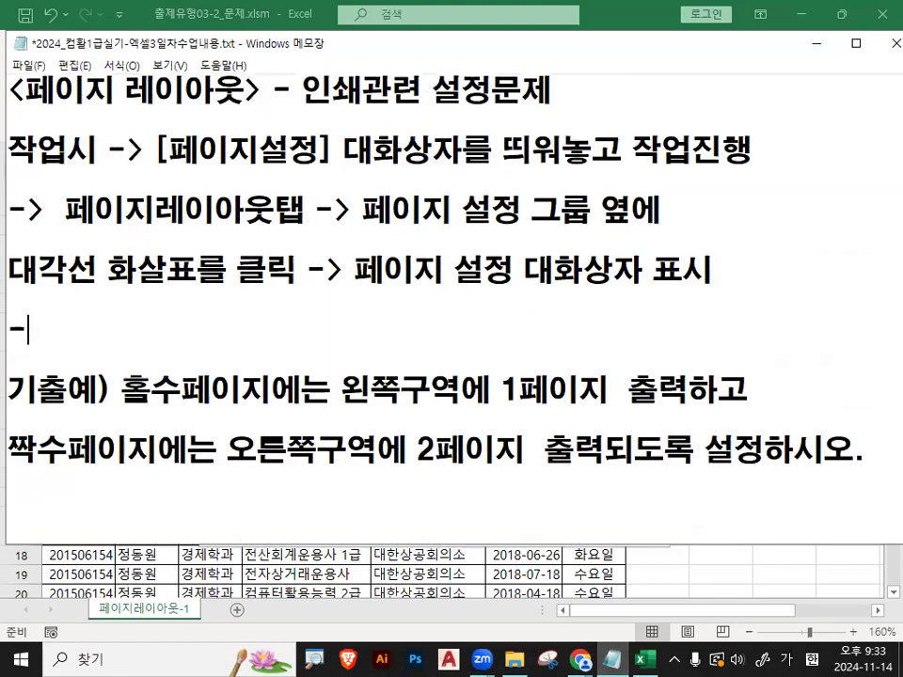
key(Return)
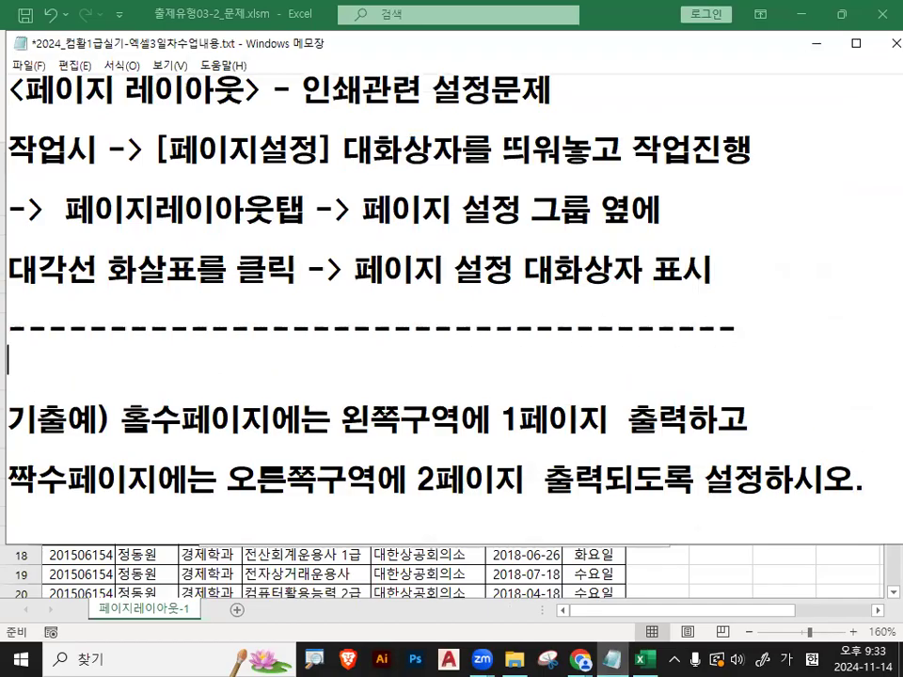
scroll(358, 379, down, 1)
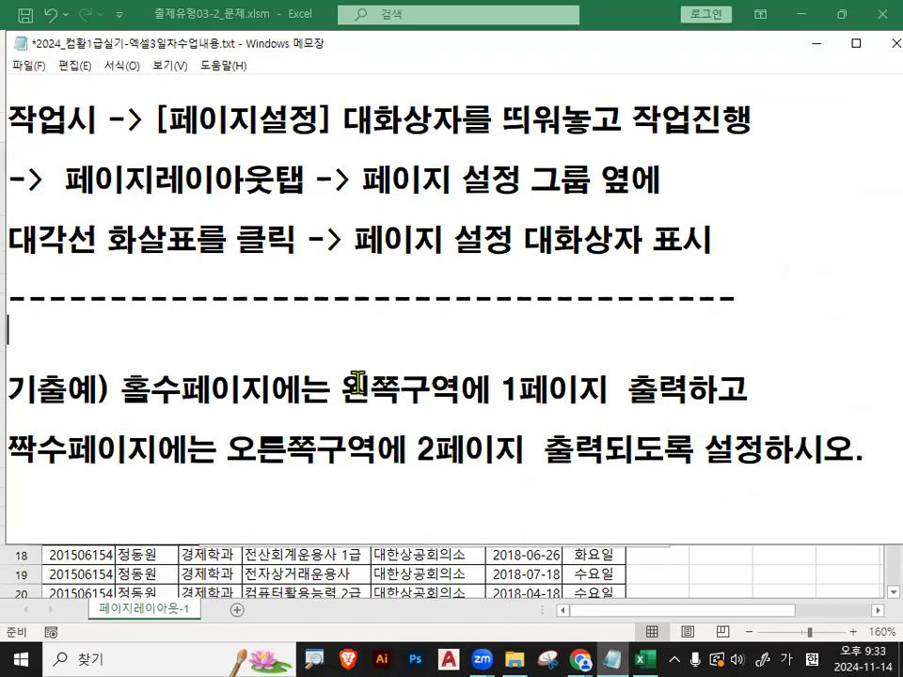
Add three blank lines after the 기출예 text and enclose 1페이지 and 2페이지 in double quotation marks
click(888, 463)
key(Return)
key(Return)
key(Return)
drag(491, 271, 608, 271)
click(508, 269)
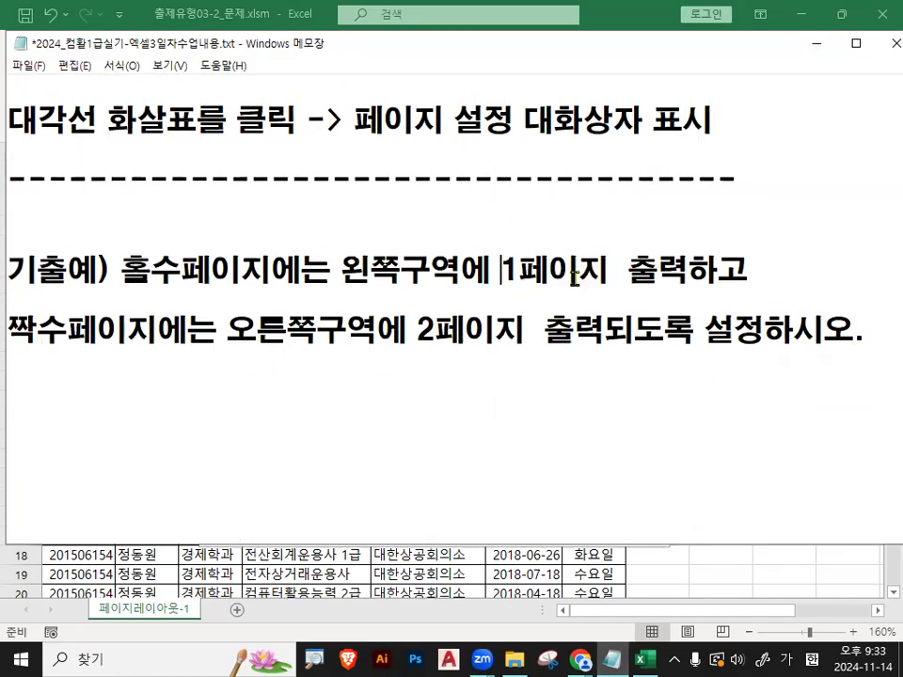
text("1페이지)
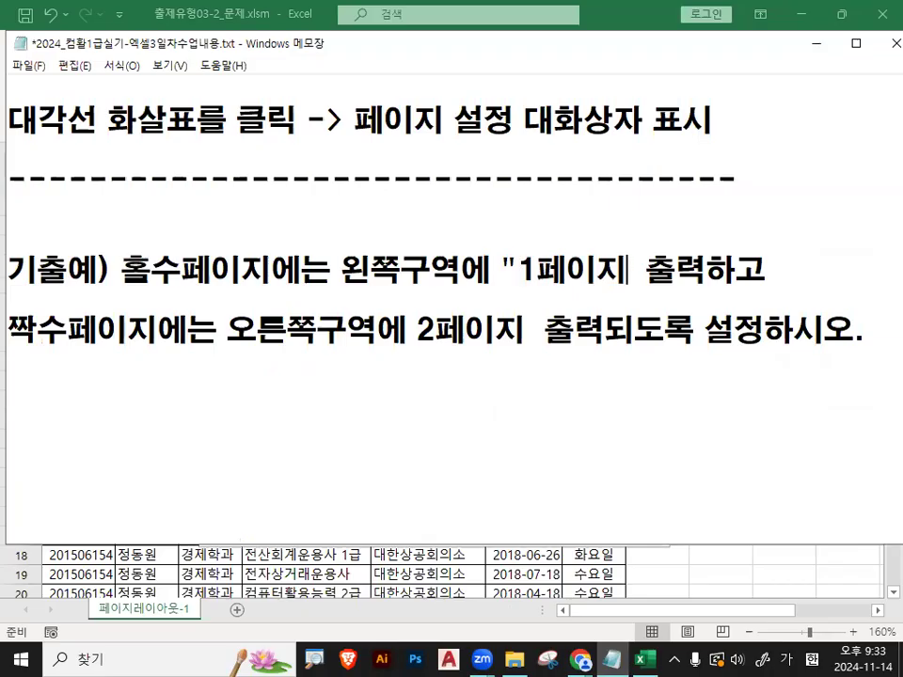
text(")
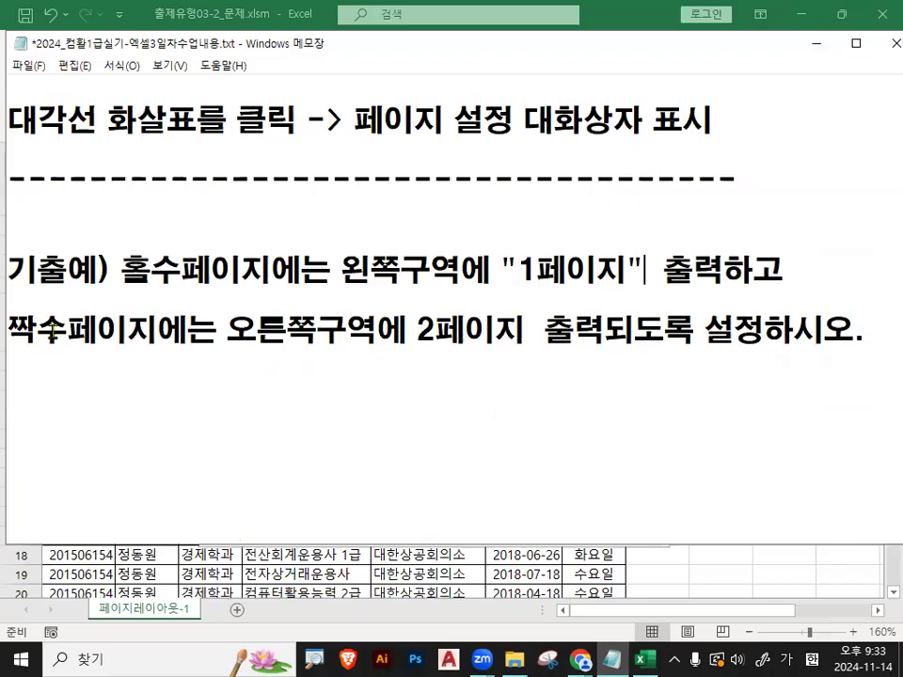
drag(226, 331, 378, 331)
click(418, 331)
text("2페이지)
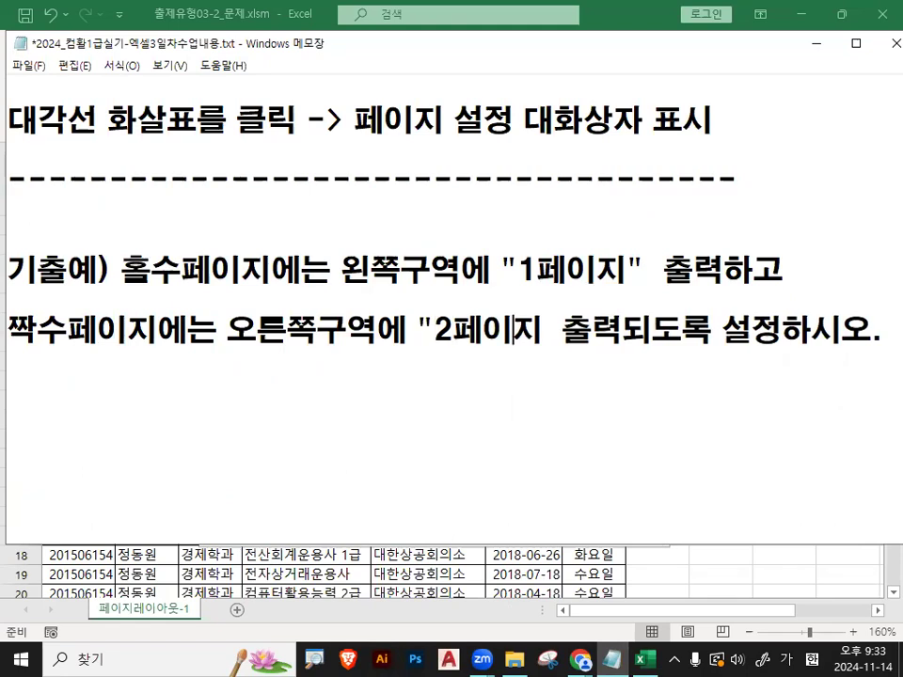
text(")
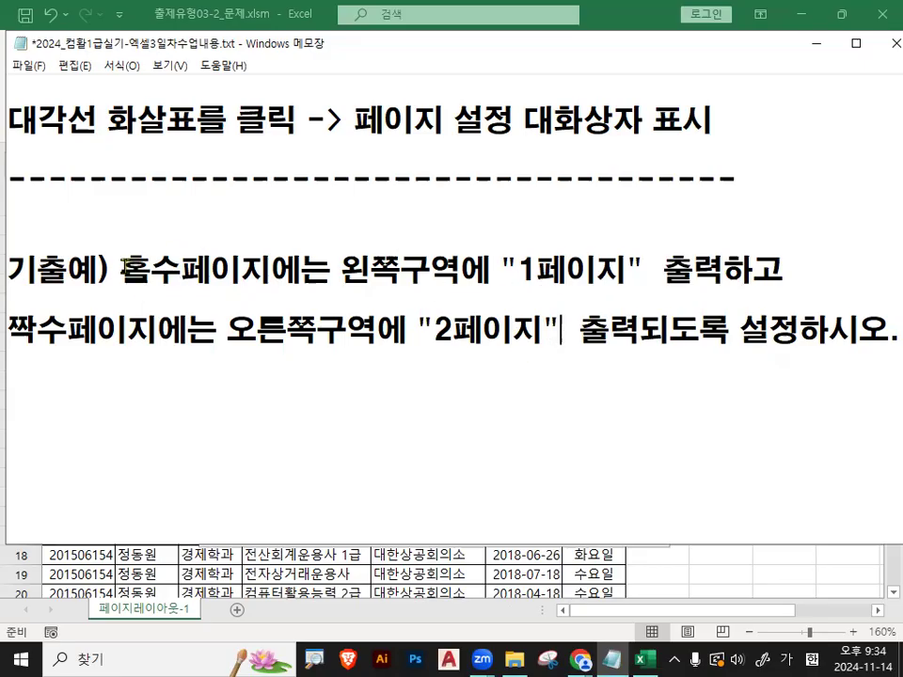
drag(124, 269, 288, 271)
click(16, 327)
drag(121, 270, 243, 270)
drag(46, 322, 216, 326)
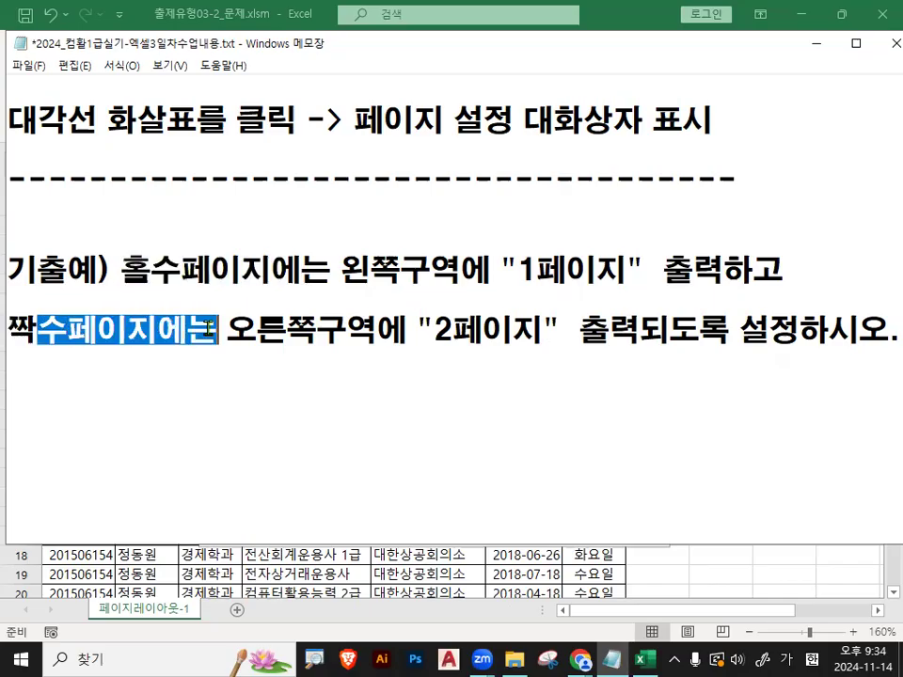
Draw two adjacent red rectangles below the 기출예 text using the screen pen's 사각형 shape
scroll(236, 362, down, 1)
click(260, 378)
right_click(266, 380)
mouse_move(318, 426)
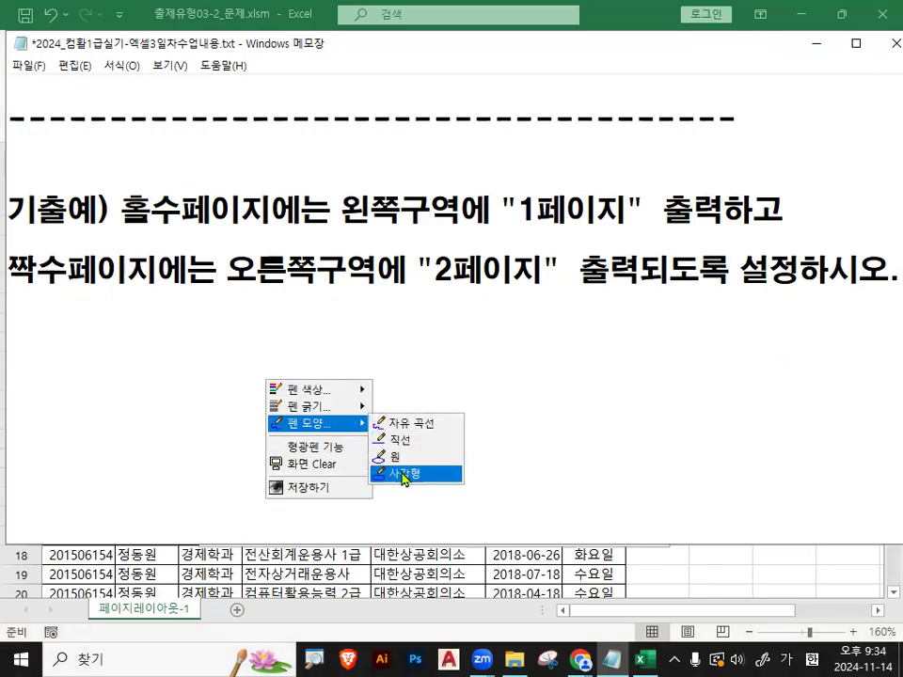
click(403, 473)
drag(160, 314, 329, 497)
drag(332, 317, 498, 497)
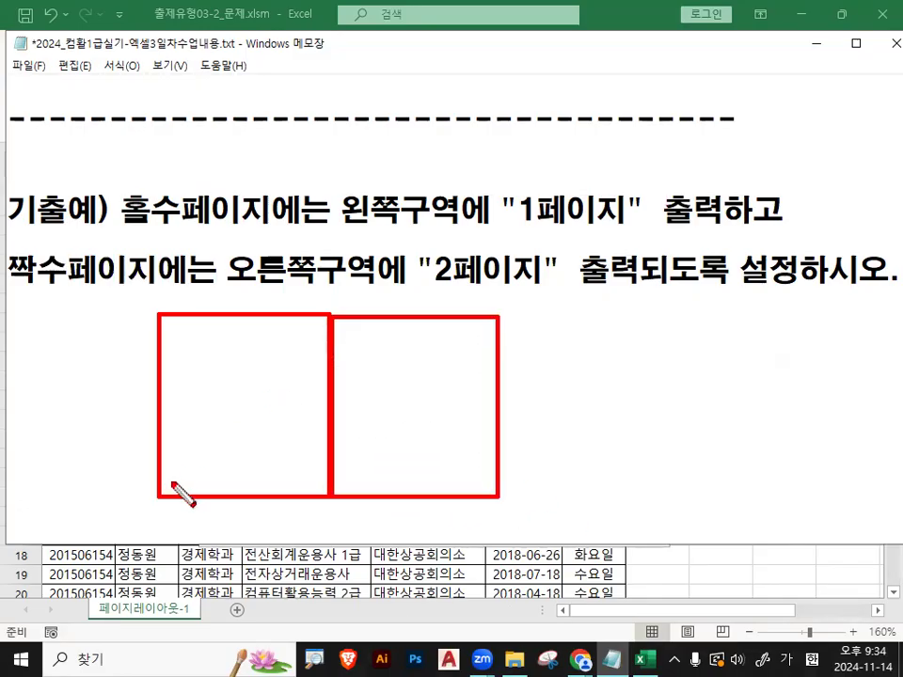
Using the 자유 곡선 pen, write 1 and 2 in the rectangles' lower outer corners, mark the example text, and clear all drawings
right_click(88, 488)
mouse_move(122, 523)
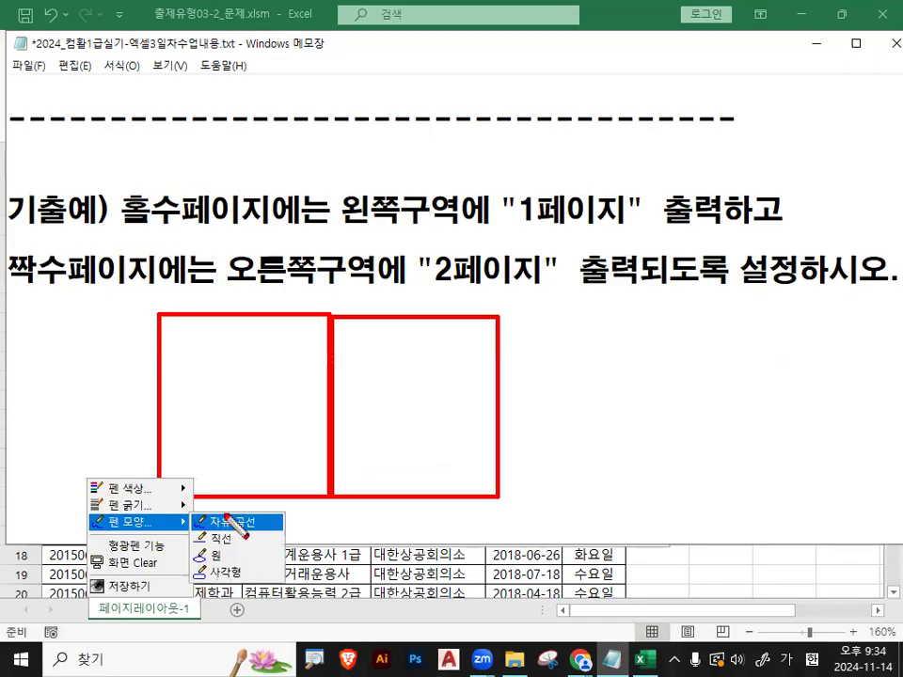
click(219, 525)
mouse_move(176, 470)
mouse_down()
mouse_move(177, 487)
mouse_move(218, 486)
mouse_up()
drag(468, 471, 486, 491)
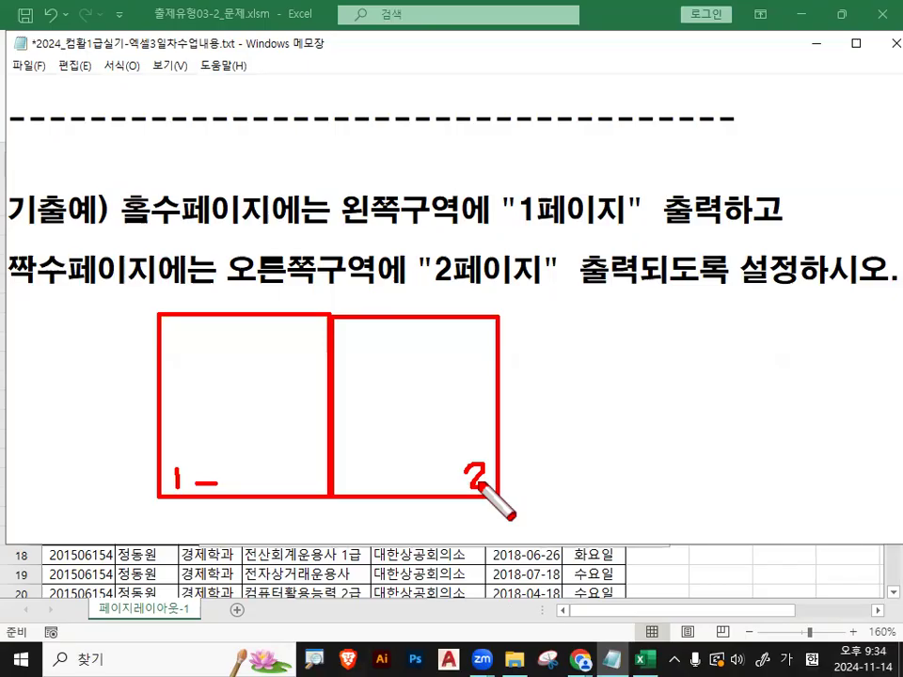
drag(645, 272, 521, 207)
drag(682, 176, 705, 246)
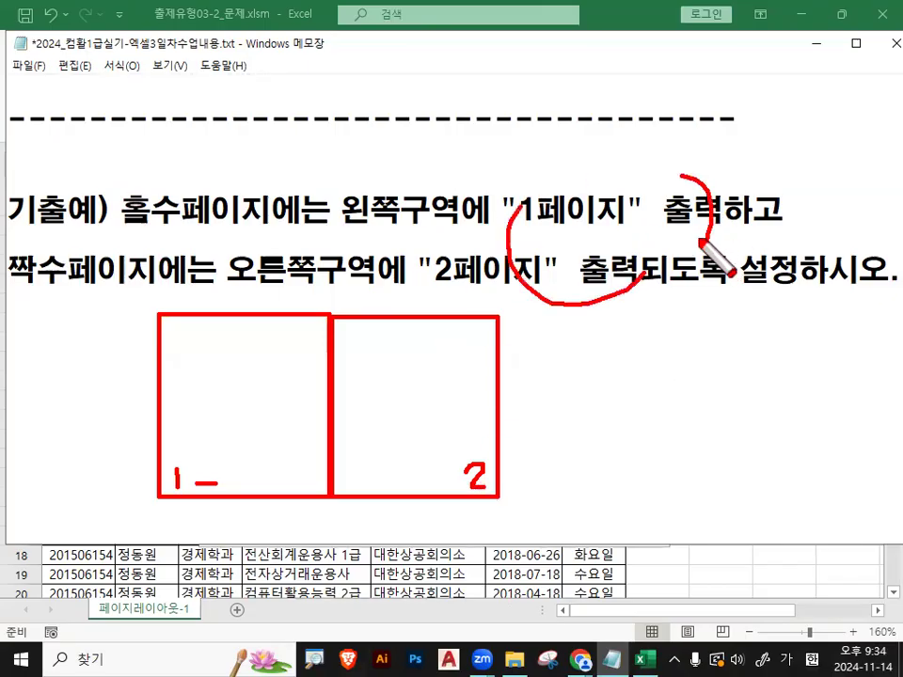
key(Escape)
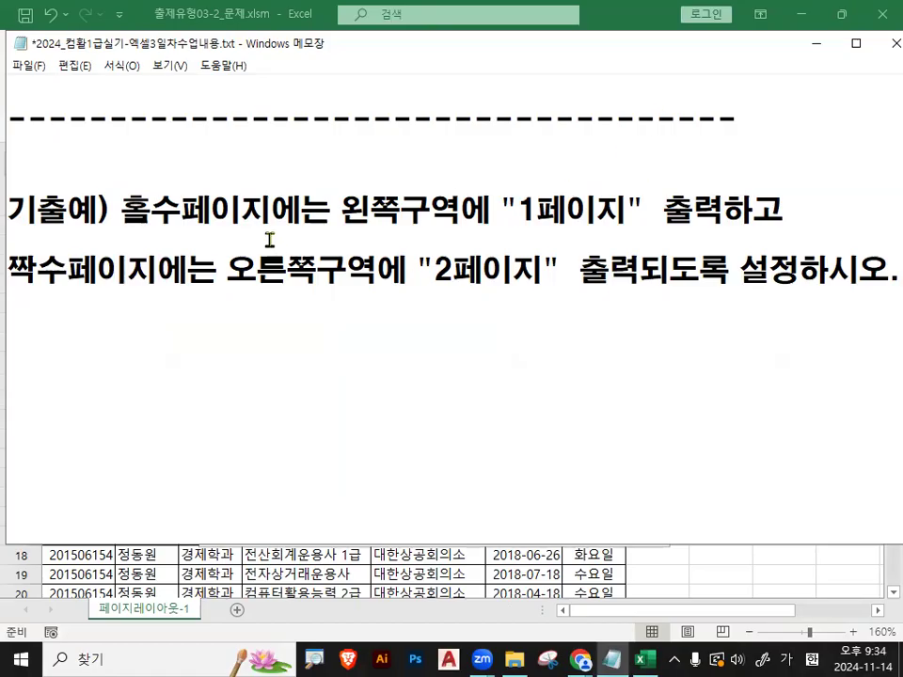
Return to Excel's footer editor and enter the page number field followed by 페이지 in the left section
click(818, 44)
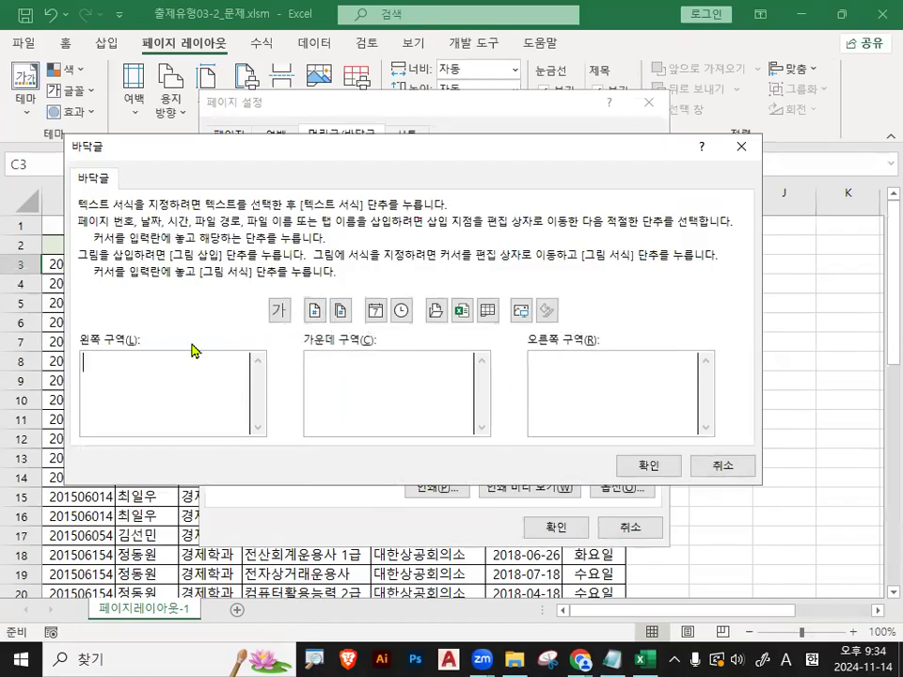
click(315, 309)
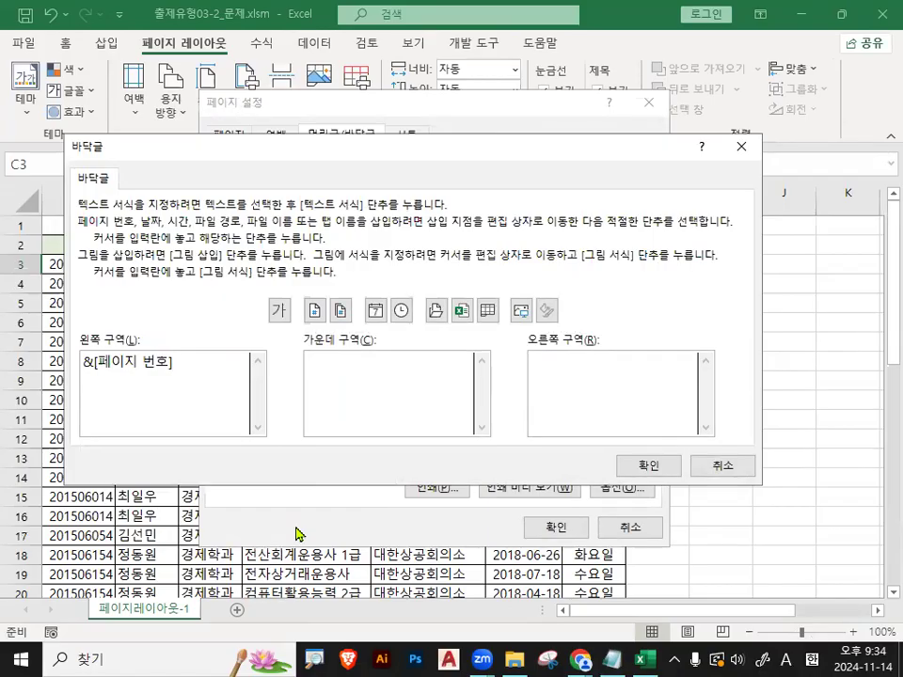
text(VP)
key(BackSpace)
key(BackSpace)
key(Hangul)
text(ㅍㅔㅇㅈㅣㅇㅣㅈㅣ)
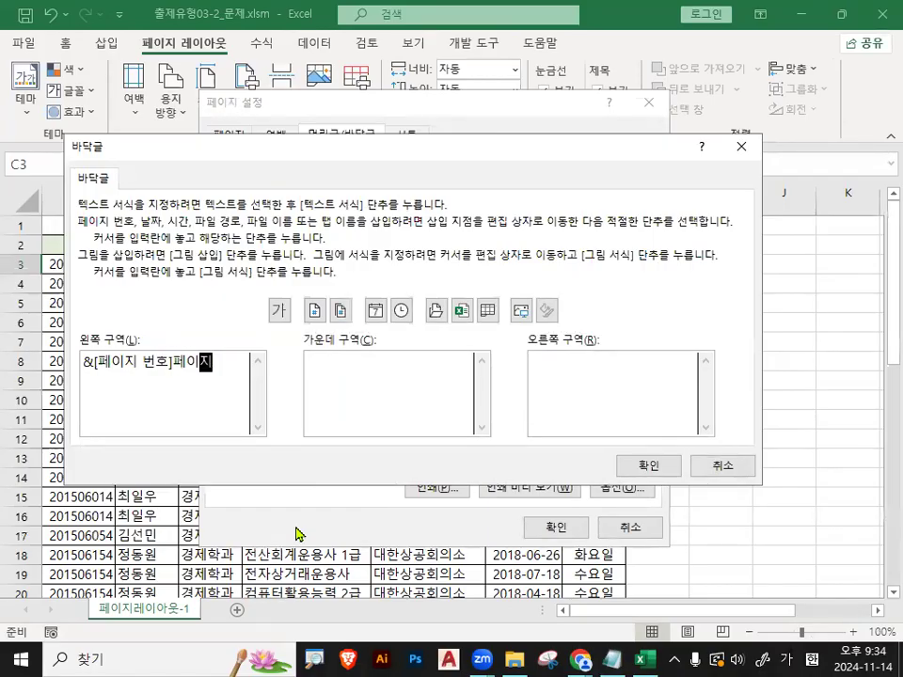
Enter the page number field followed by 페이지 in the footer's right section
click(701, 414)
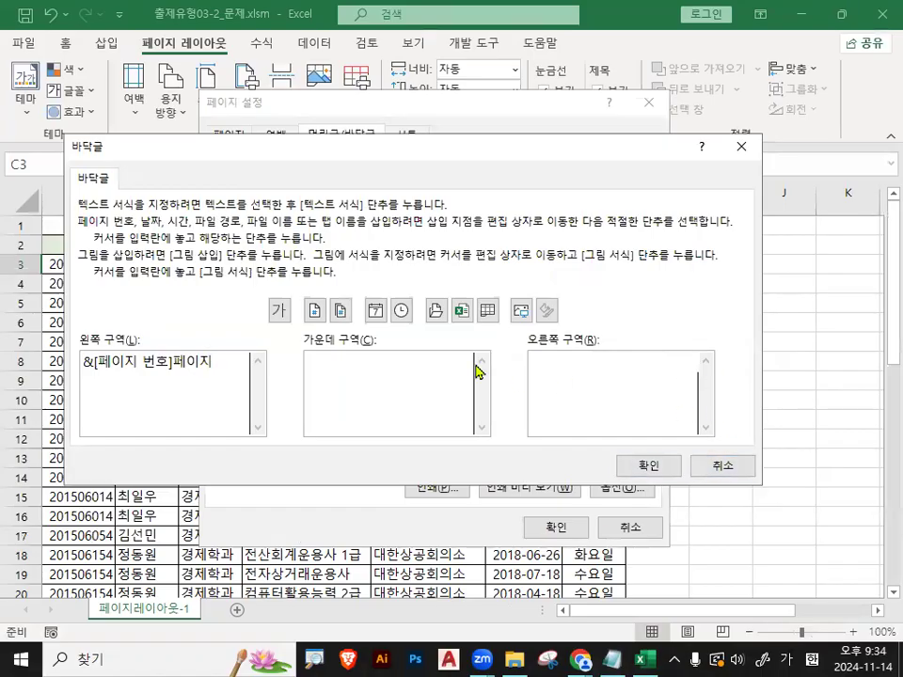
click(315, 310)
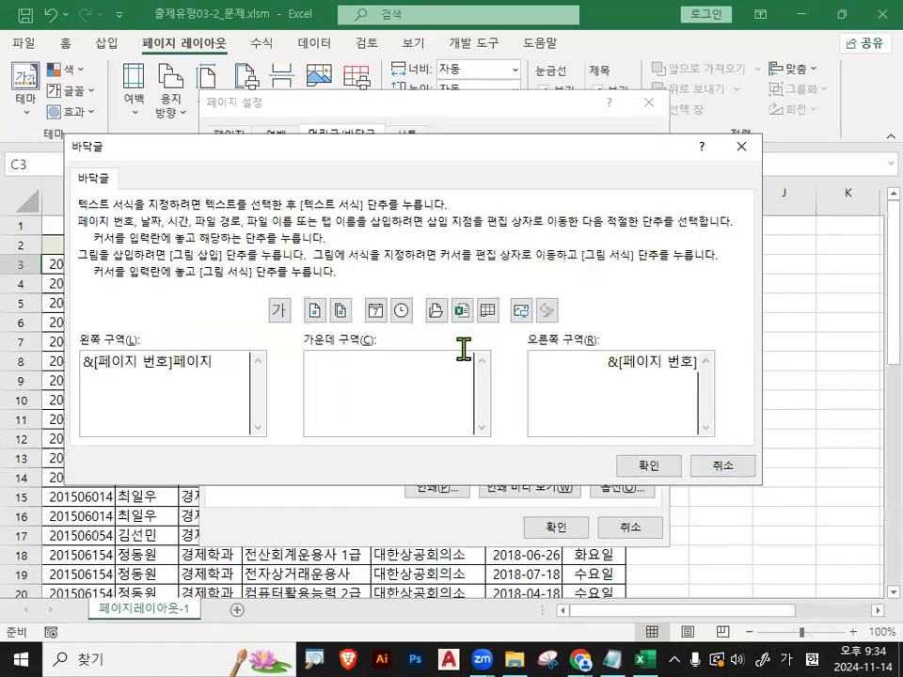
text(ㅍㅔㅇㅣㅈㅣ)
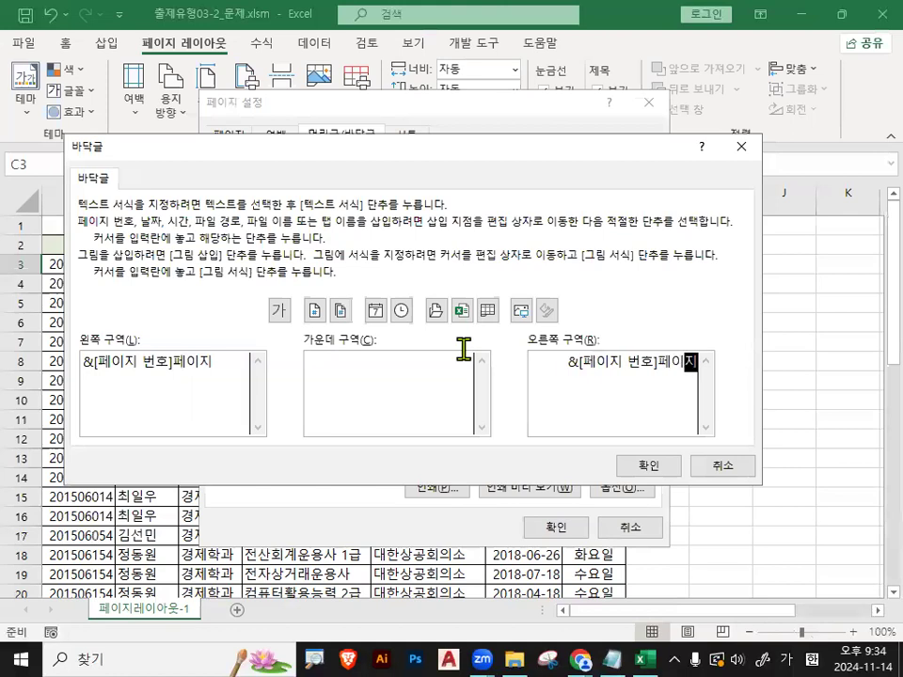
Circle the page number entries in the left and right footer sections with the screen pen, and clear the marks
mouse_move(184, 355)
mouse_down()
mouse_move(75, 334)
mouse_move(179, 365)
mouse_up()
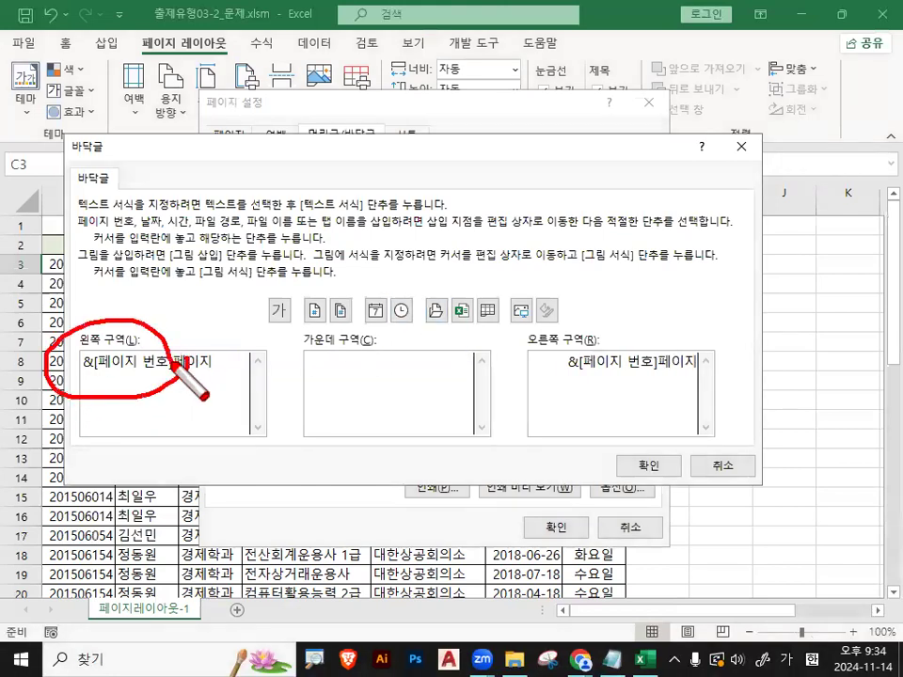
mouse_move(678, 343)
mouse_down()
mouse_move(697, 364)
mouse_move(633, 394)
mouse_up()
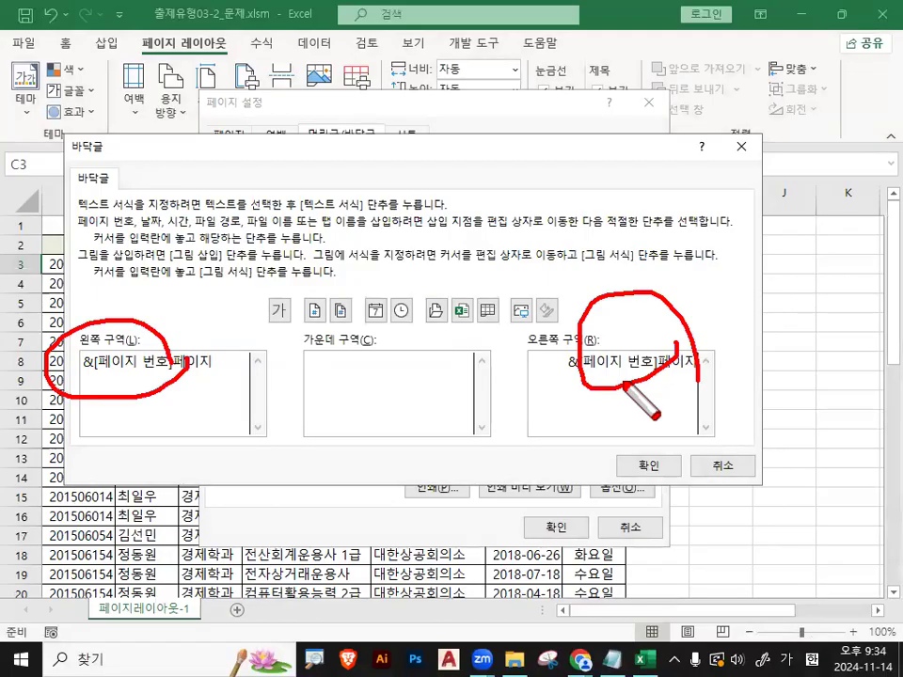
key(Escape)
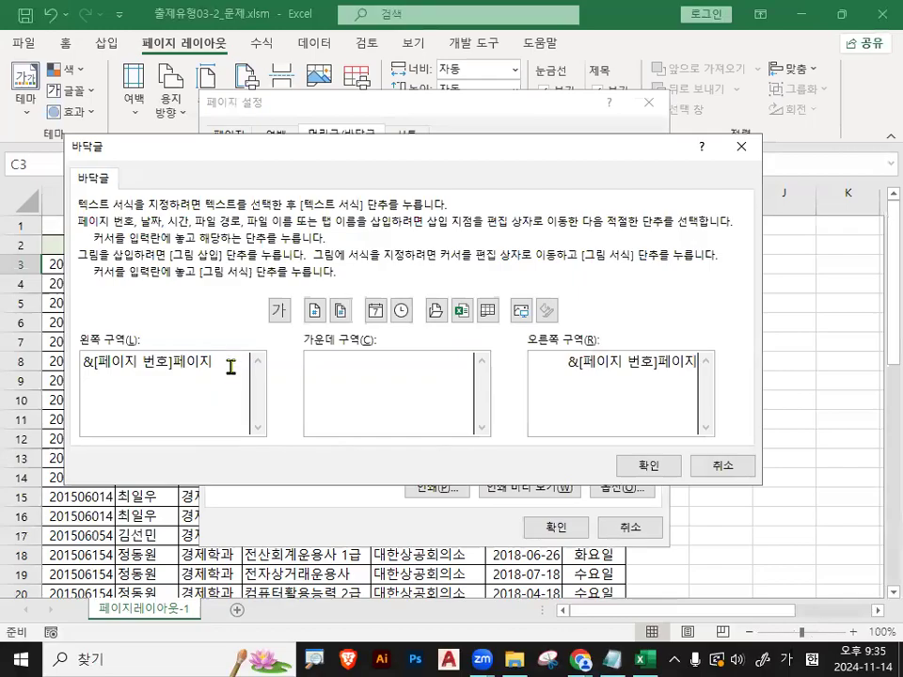
Delete the page number entries from the footer's left and right sections and apply the empty footer
drag(231, 366, 83, 363)
key(Delete)
drag(570, 367, 683, 367)
key(Delete)
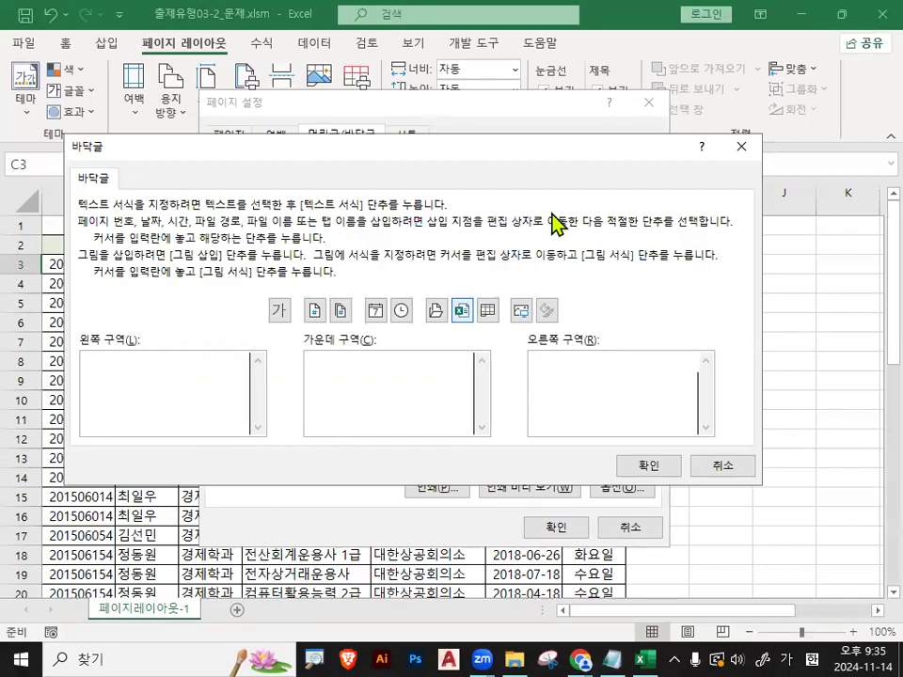
click(673, 473)
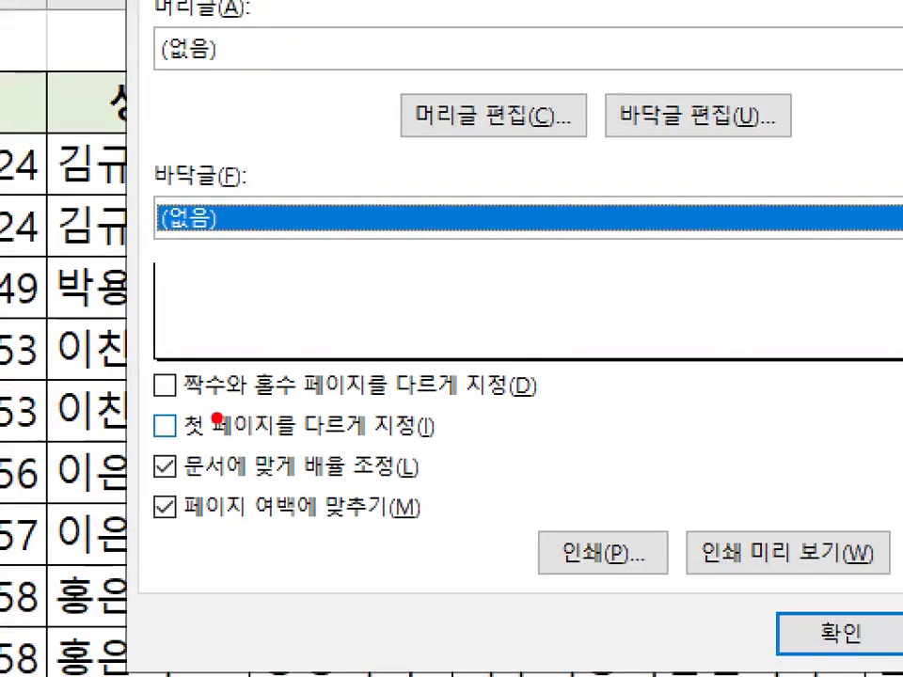
Underline the option 짝수와 홀수 페이지를 다르게 지정 with the screen pen and clear the marking
mouse_move(169, 401)
mouse_down()
mouse_move(409, 393)
mouse_move(524, 405)
mouse_up()
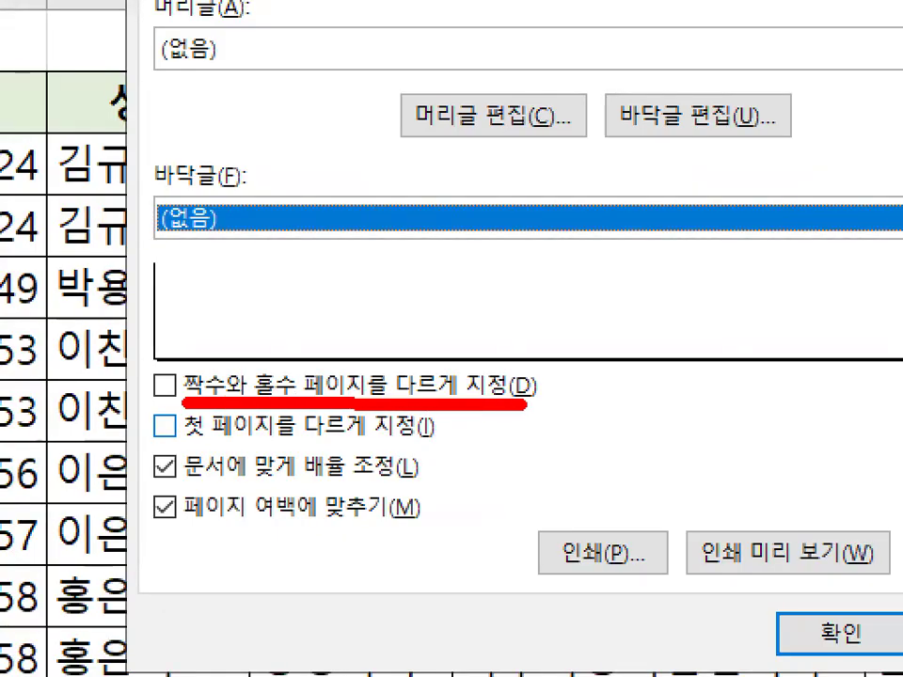
mouse_move(127, 331)
mouse_down()
mouse_move(136, 355)
mouse_move(285, 251)
mouse_up()
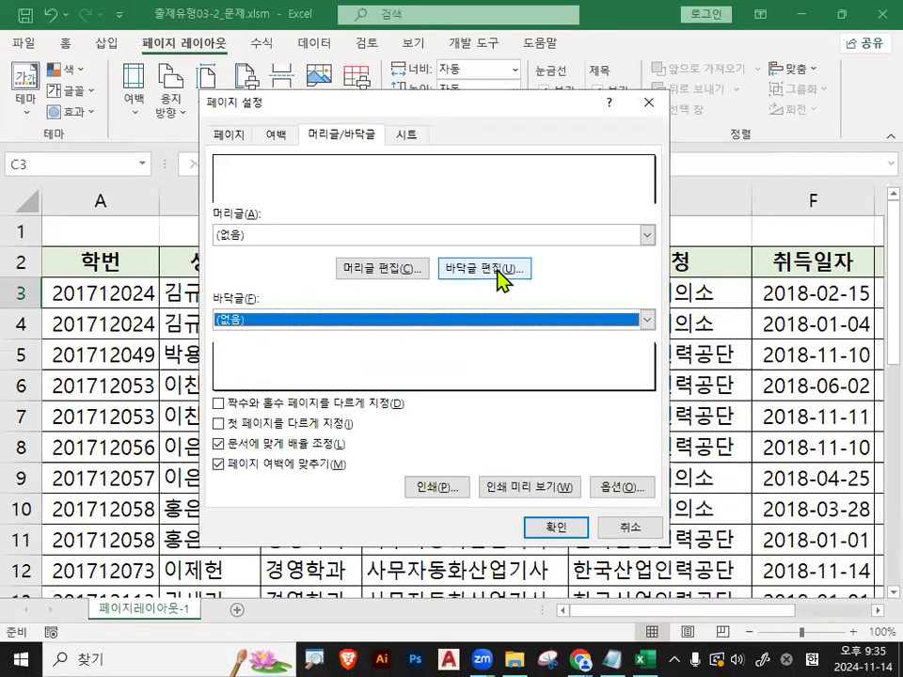
Open the footer editor, mark its single 바닥글 page with the screen pen, and close it without adding content
click(503, 271)
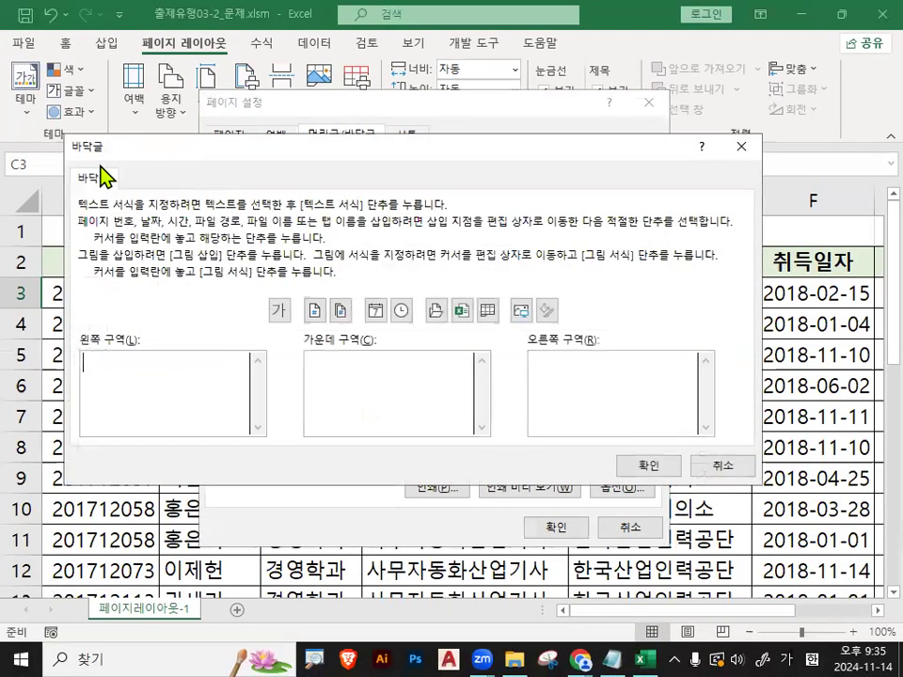
mouse_move(129, 162)
mouse_down()
mouse_move(129, 176)
mouse_move(171, 192)
mouse_up()
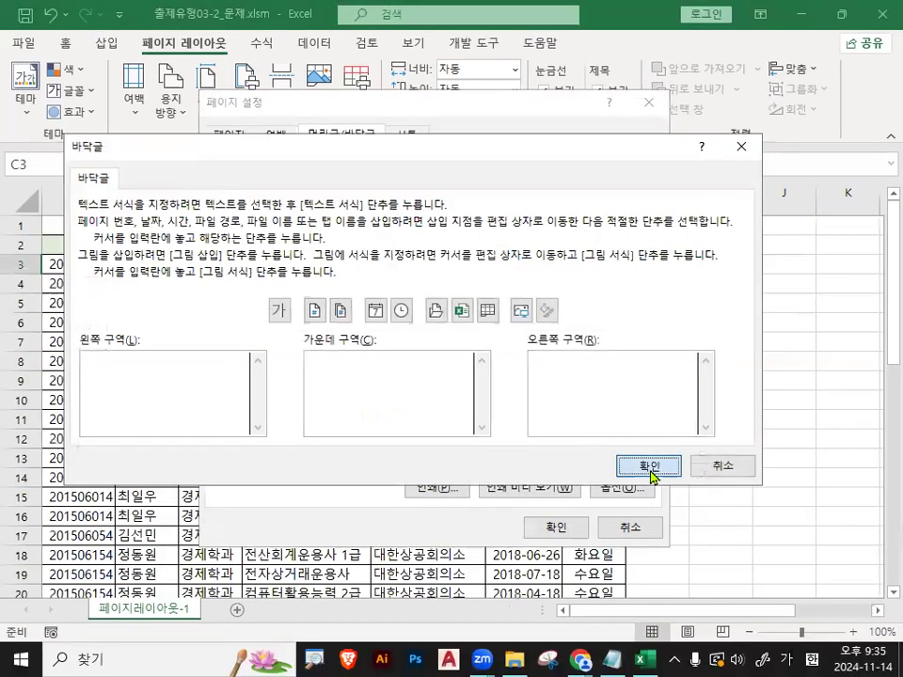
click(626, 464)
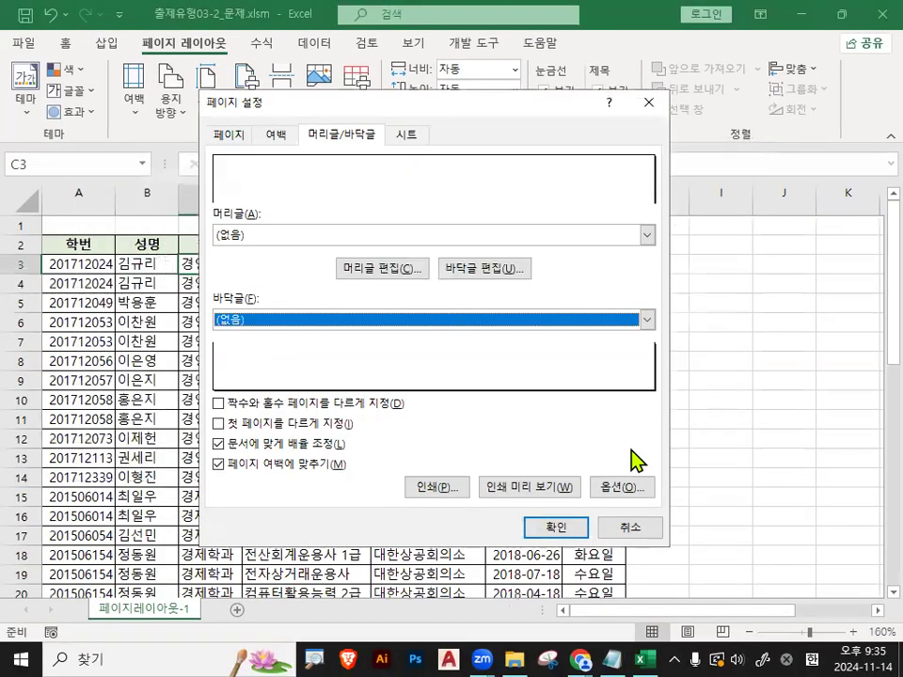
Underline and enable the option 짝수와 홀수 페이지를 다르게 지정, and open the footer editor
drag(226, 414, 569, 411)
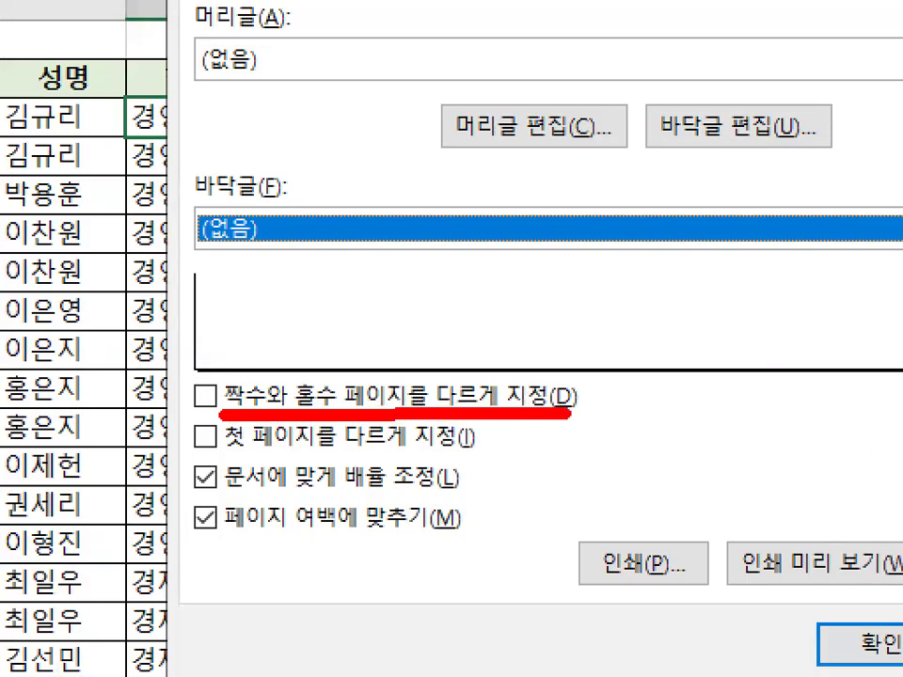
drag(203, 368, 286, 246)
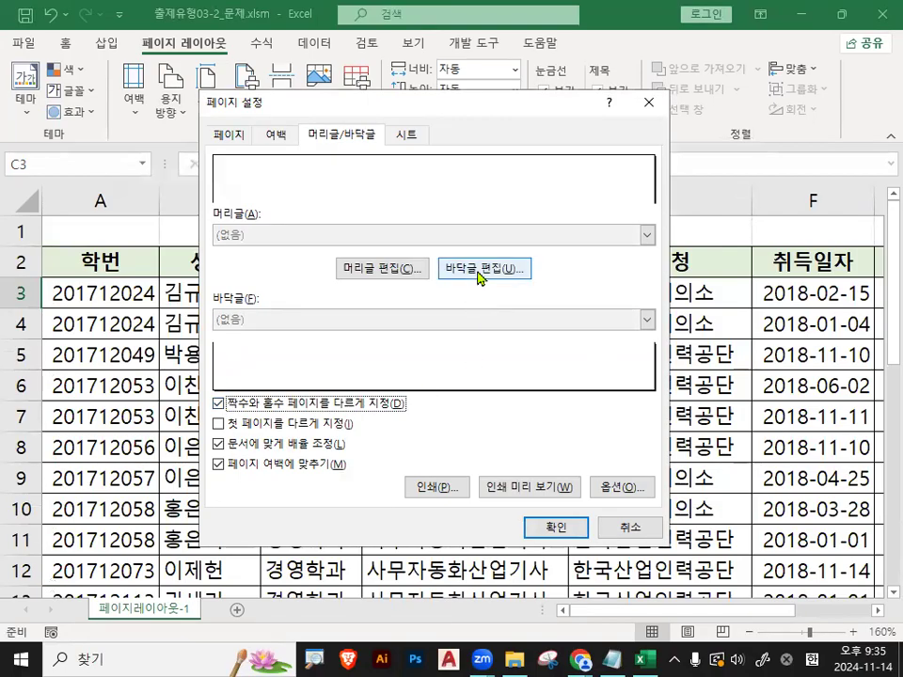
click(481, 269)
Circle the 홀수 페이지 바닥글 and 짝수 페이지 바닥글 headings with the screen pen, and clear the marks
drag(166, 174, 177, 180)
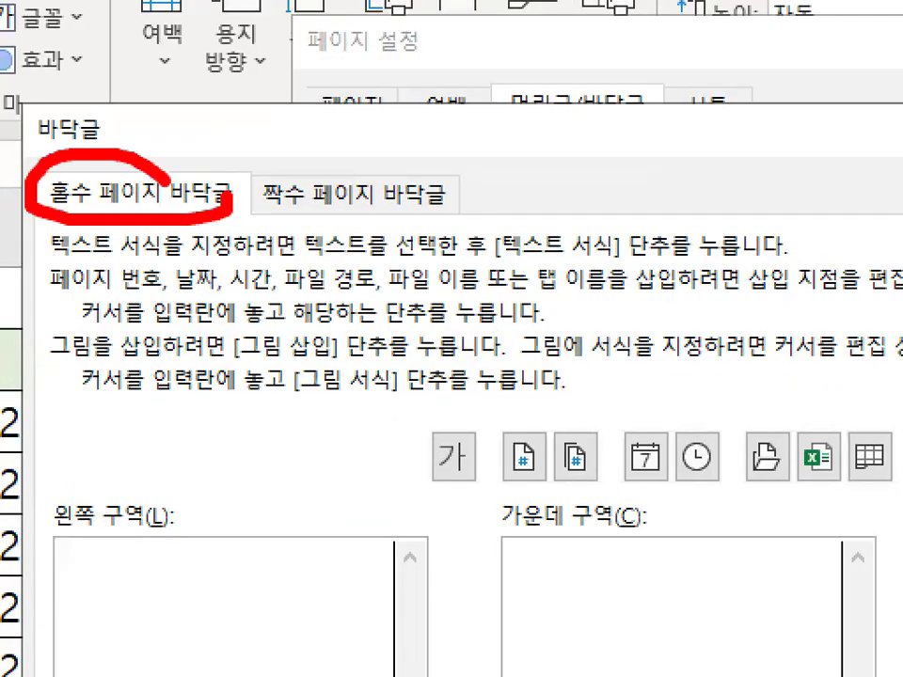
drag(250, 162, 297, 171)
drag(453, 179, 448, 203)
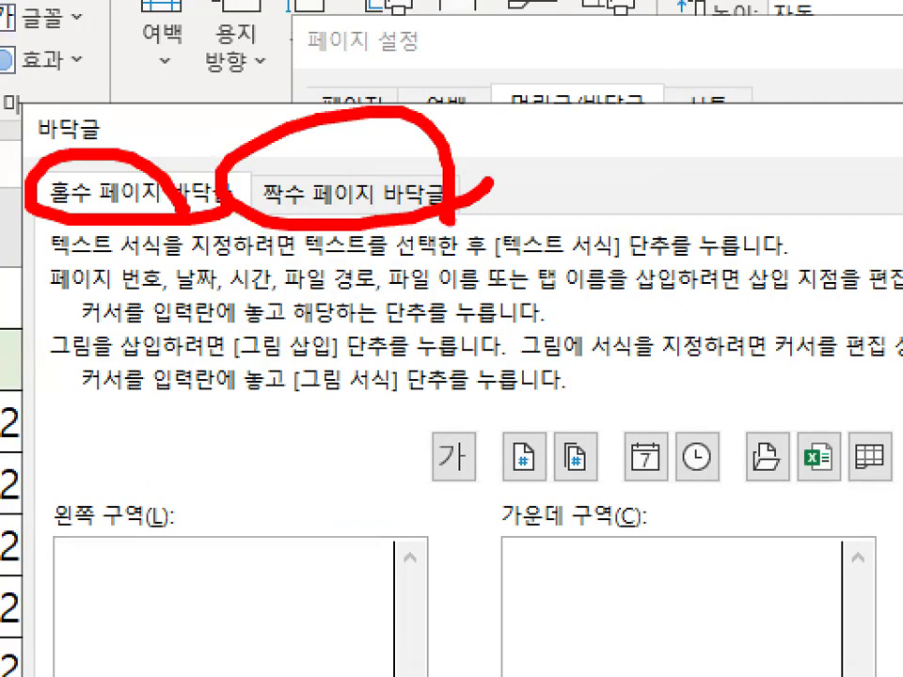
key(Escape)
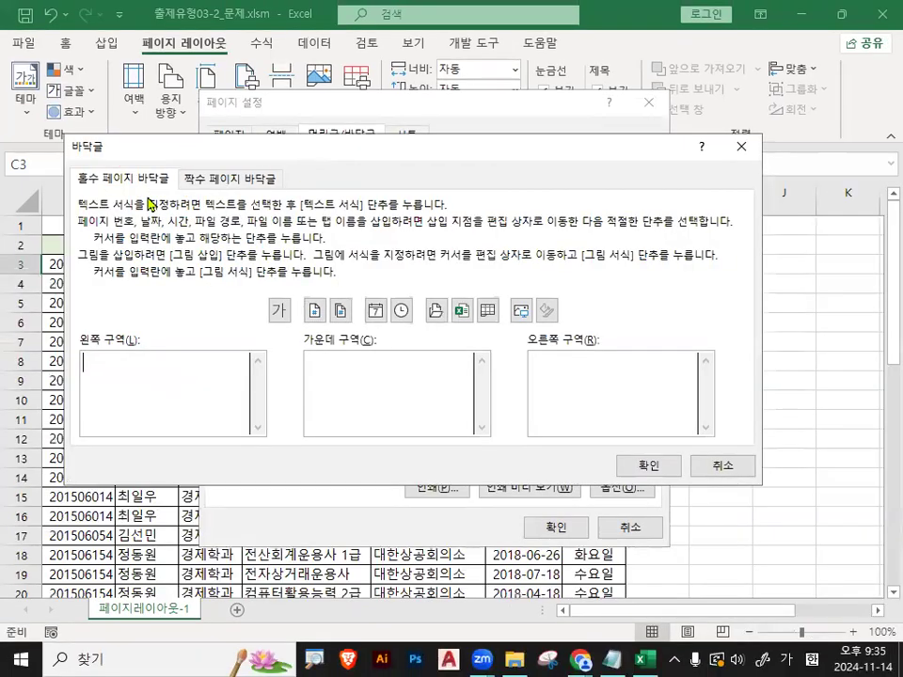
Enter the page number field followed by 페이지 in the left section of the odd-page footer
click(139, 181)
click(124, 367)
key(ctrl+1)
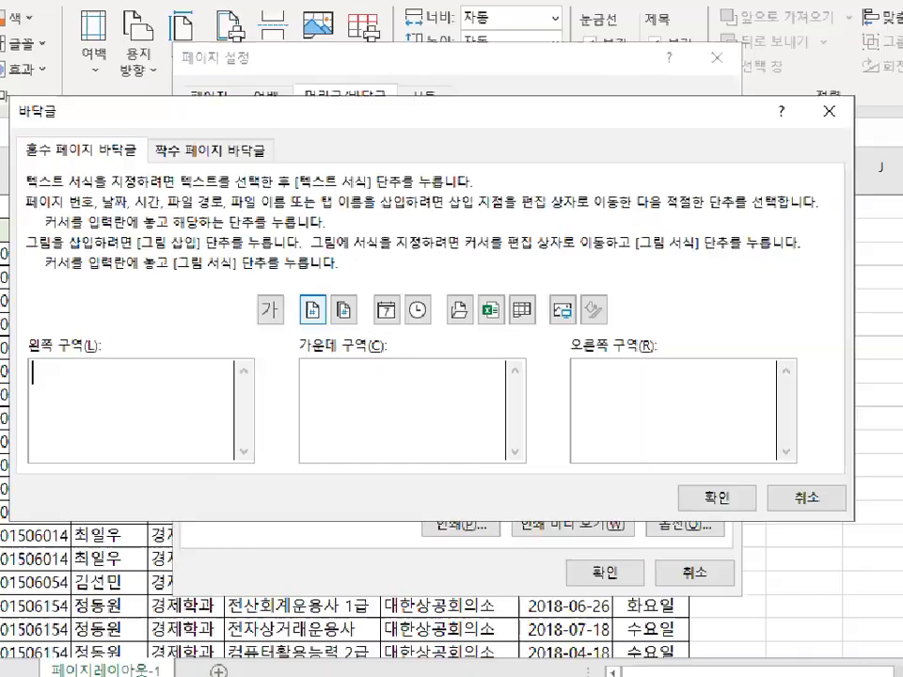
click(323, 316)
drag(322, 318, 326, 255)
click(307, 307)
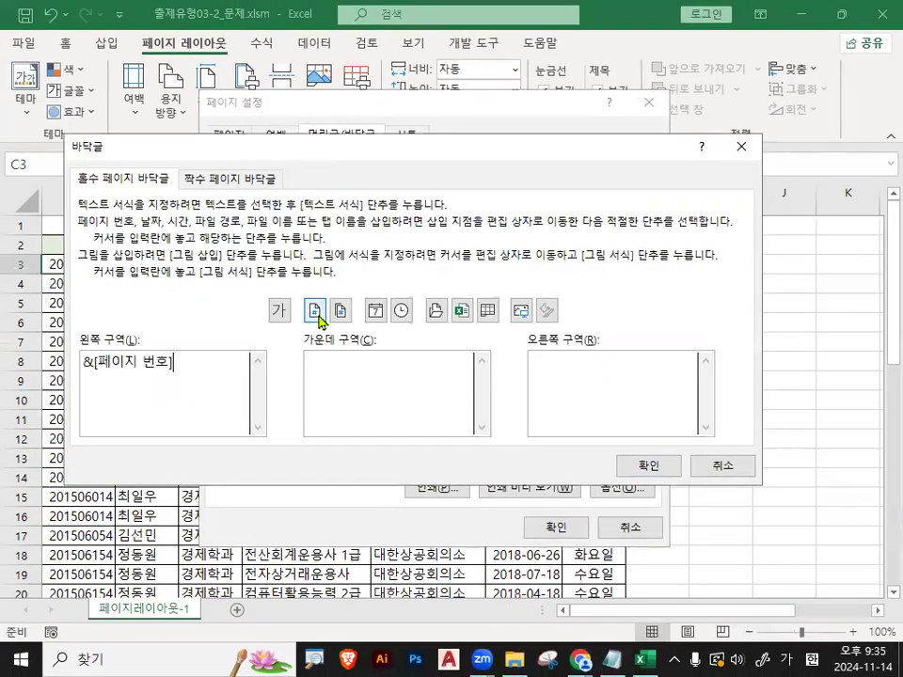
text(페이지)
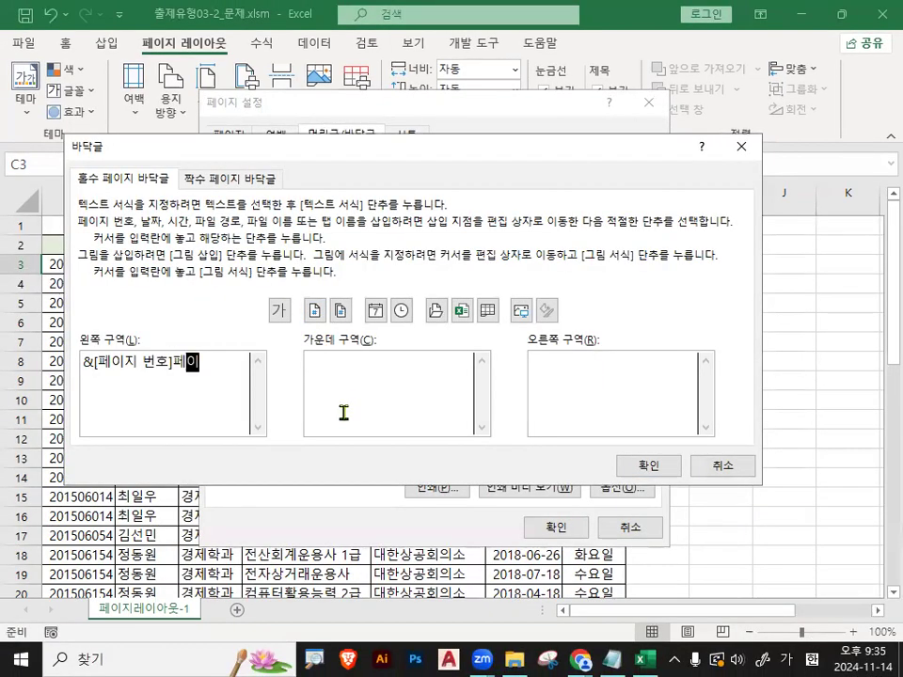
Mark the even-page footer heading with the screen pen, and enter the page number field followed by 페이지 in its right section
key(ctrl+1)
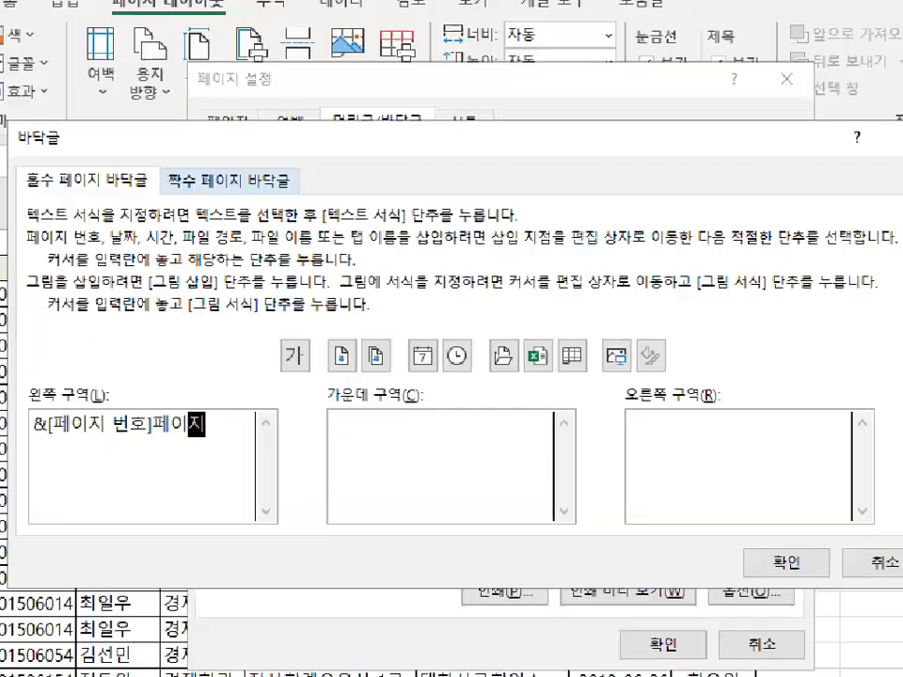
click(259, 165)
drag(304, 167, 296, 195)
drag(169, 199, 301, 158)
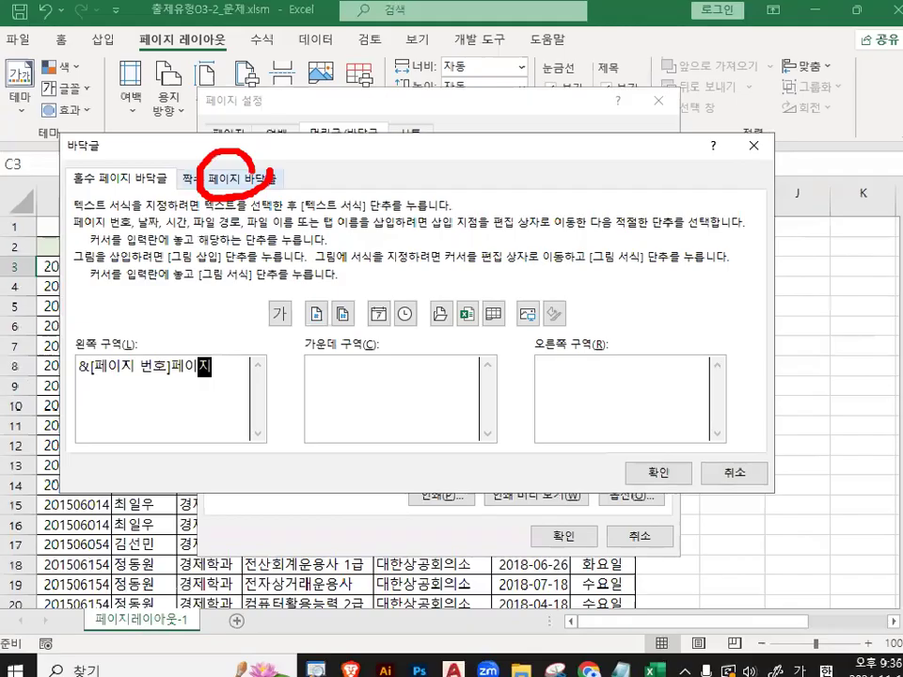
click(267, 184)
click(690, 374)
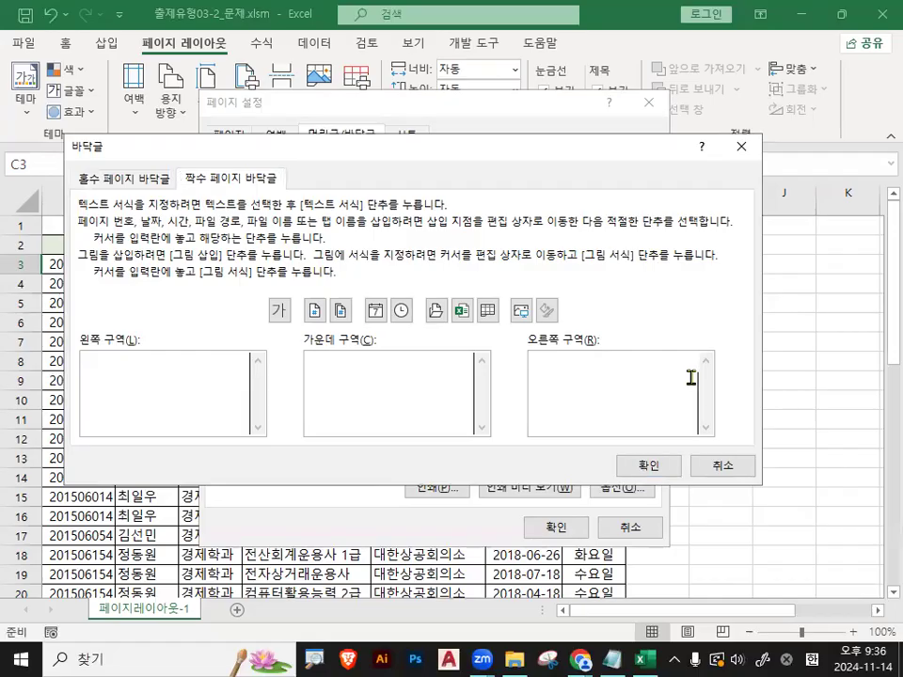
click(315, 312)
text(페이지 번호]페이지)
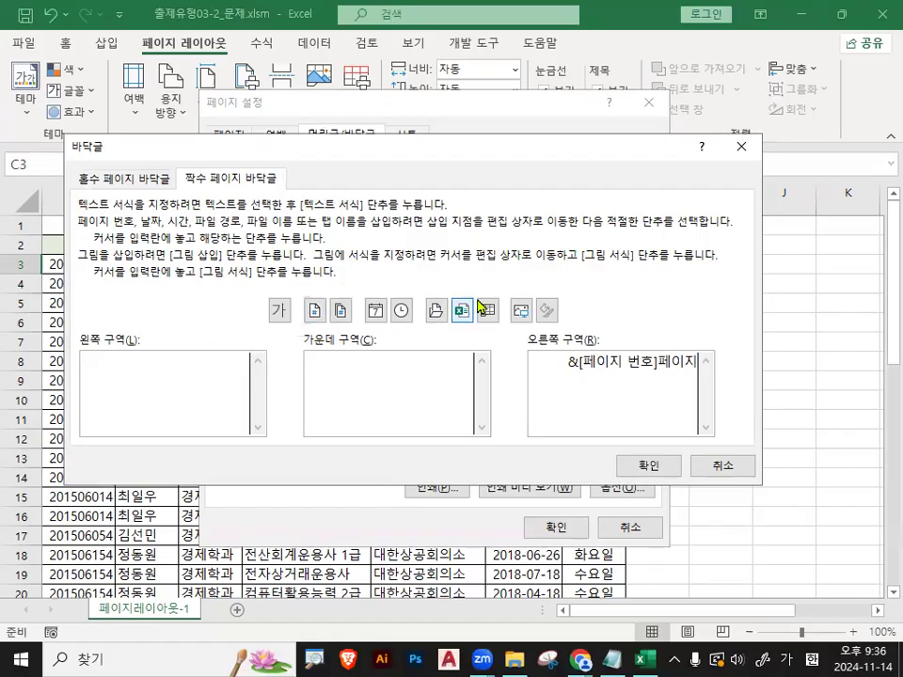
Draw freehand explanatory marks over the footer editor with the screen pen and clear them
mouse_move(414, 185)
mouse_down()
mouse_move(437, 257)
mouse_move(444, 199)
mouse_up()
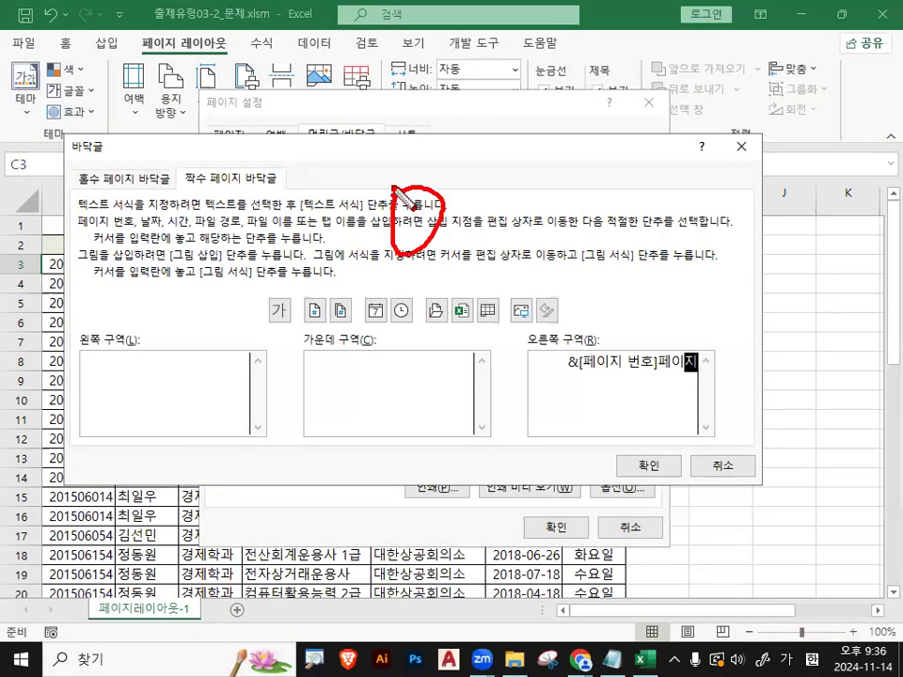
drag(607, 97, 568, 185)
click(640, 105)
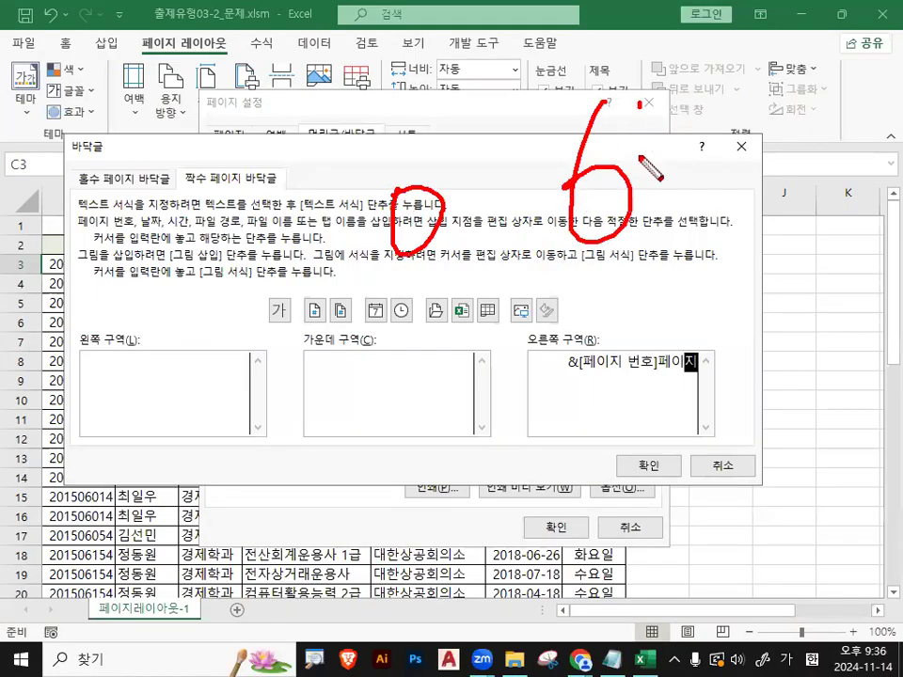
drag(641, 158, 637, 199)
drag(626, 128, 690, 148)
mouse_move(730, 92)
mouse_down()
mouse_move(608, 265)
mouse_move(712, 278)
mouse_up()
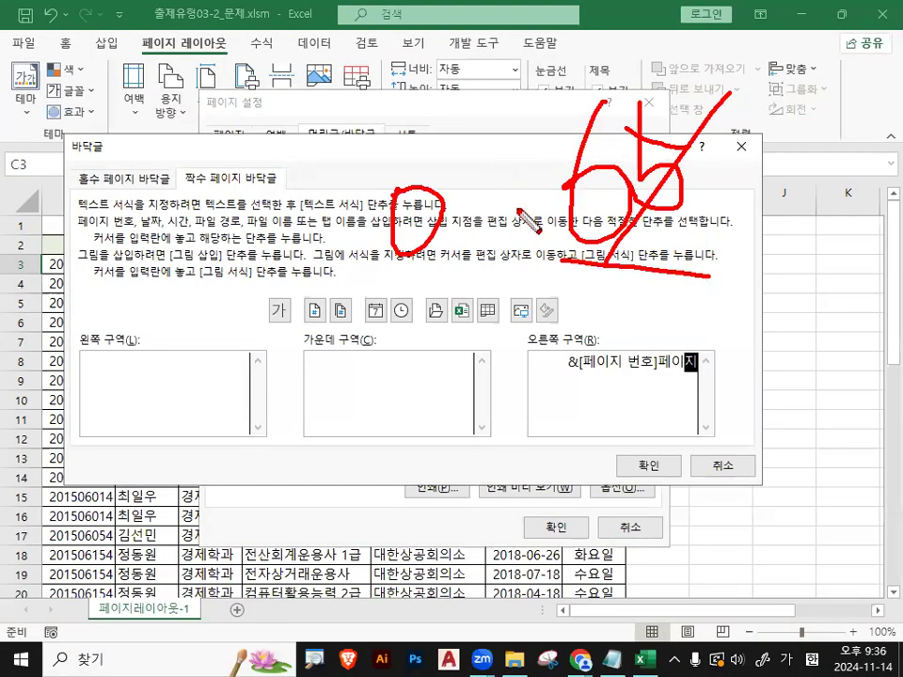
key(Escape)
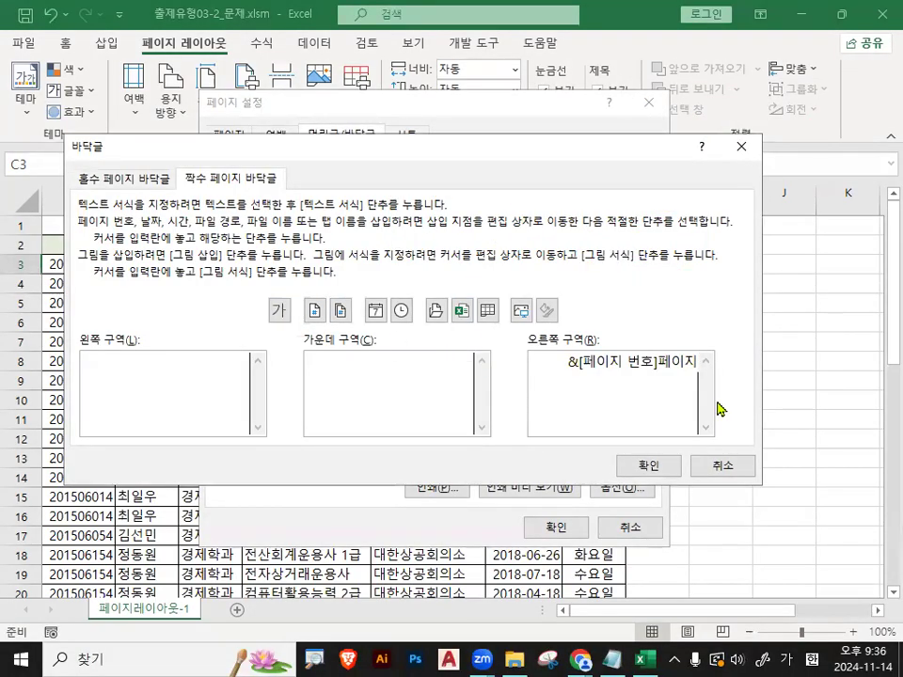
Delete the page number entries from the even-page and odd-page footers, and turn off 짝수와 홀수 페이지를 다르게 지정
drag(570, 360, 686, 365)
key(Delete)
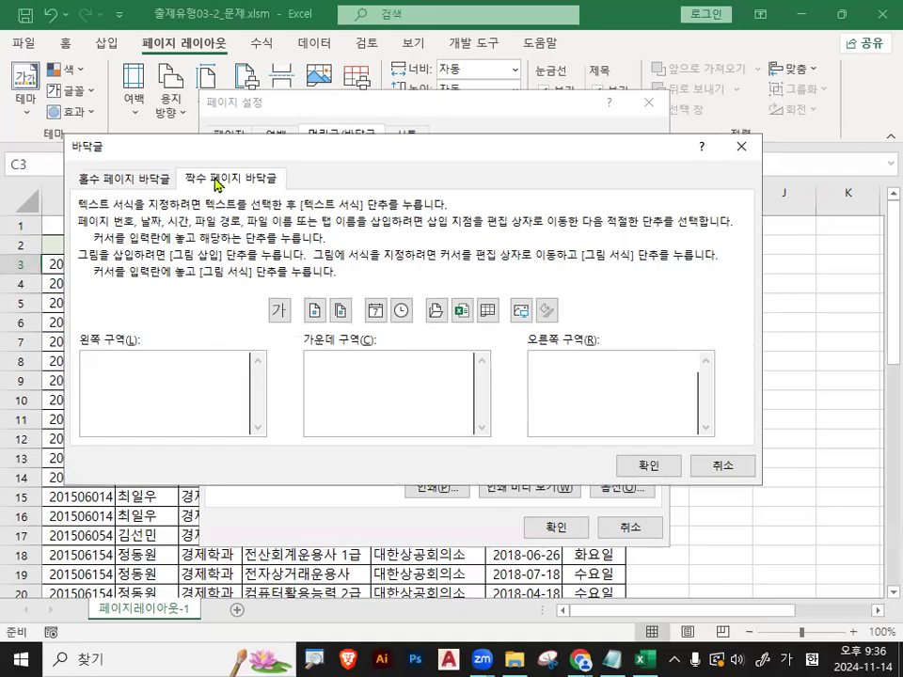
click(141, 182)
drag(185, 363, 85, 363)
key(Delete)
click(647, 466)
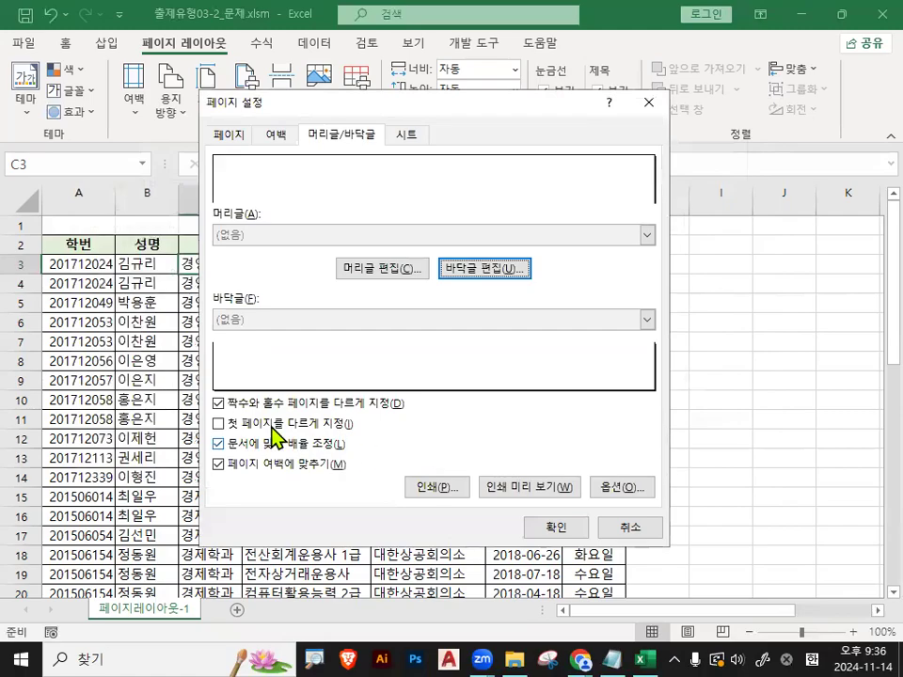
click(220, 404)
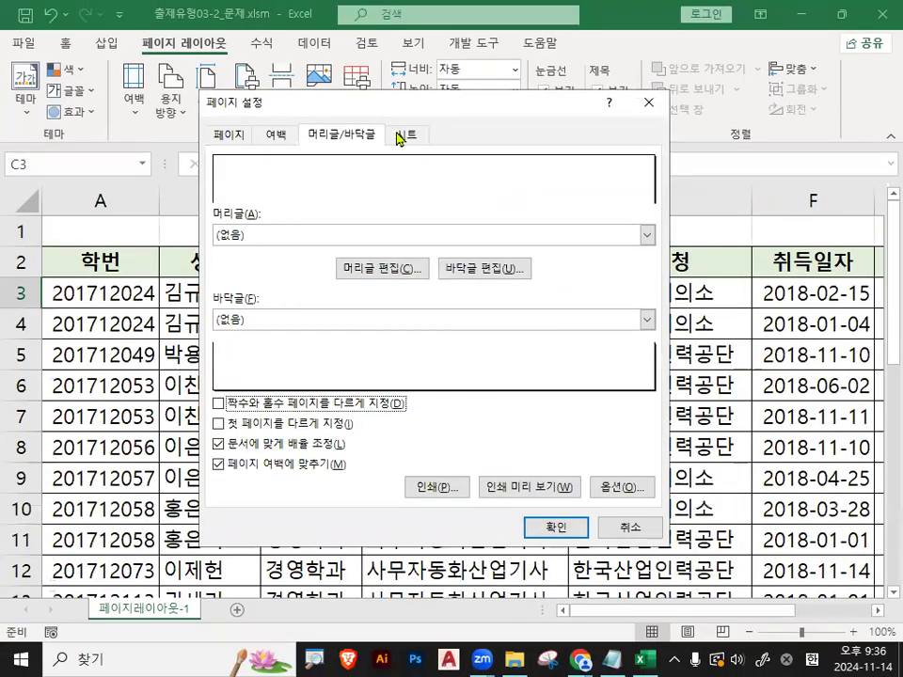
Set the print area (인쇄 영역) in the page setup's sheet settings to $A$2:$G$28
click(383, 14)
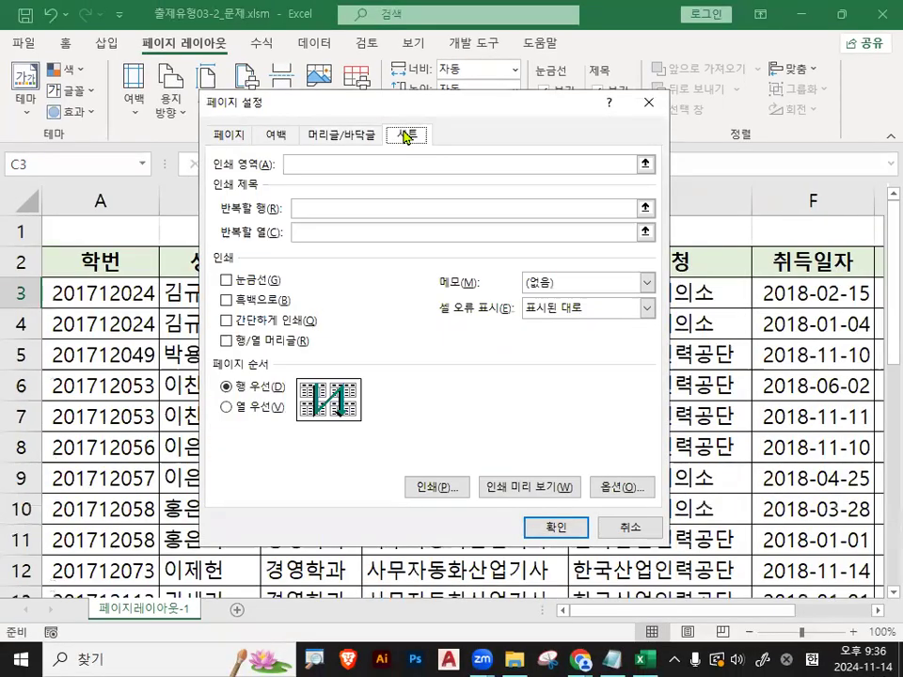
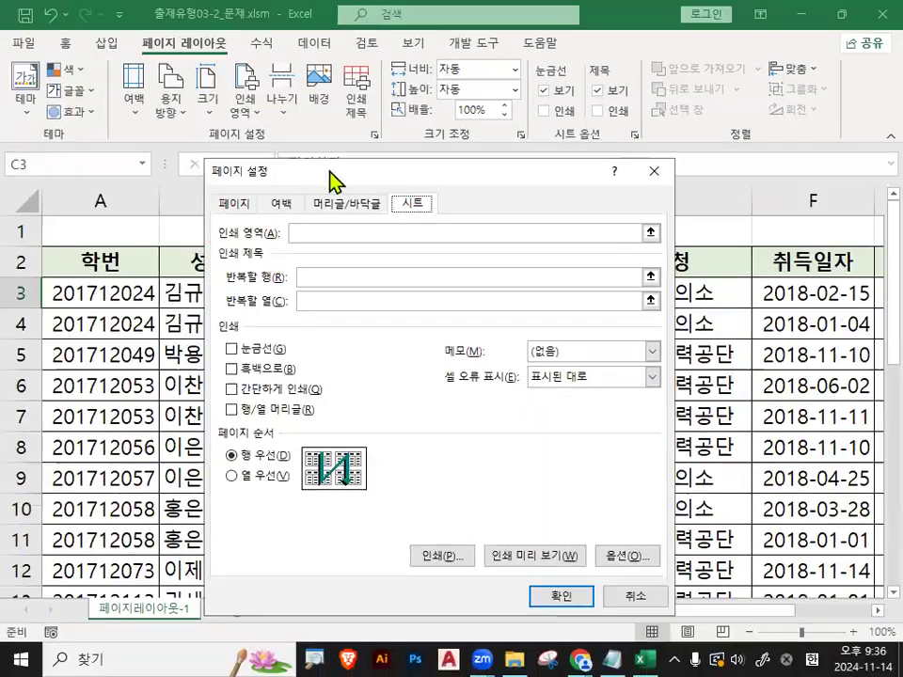
drag(337, 179, 686, 460)
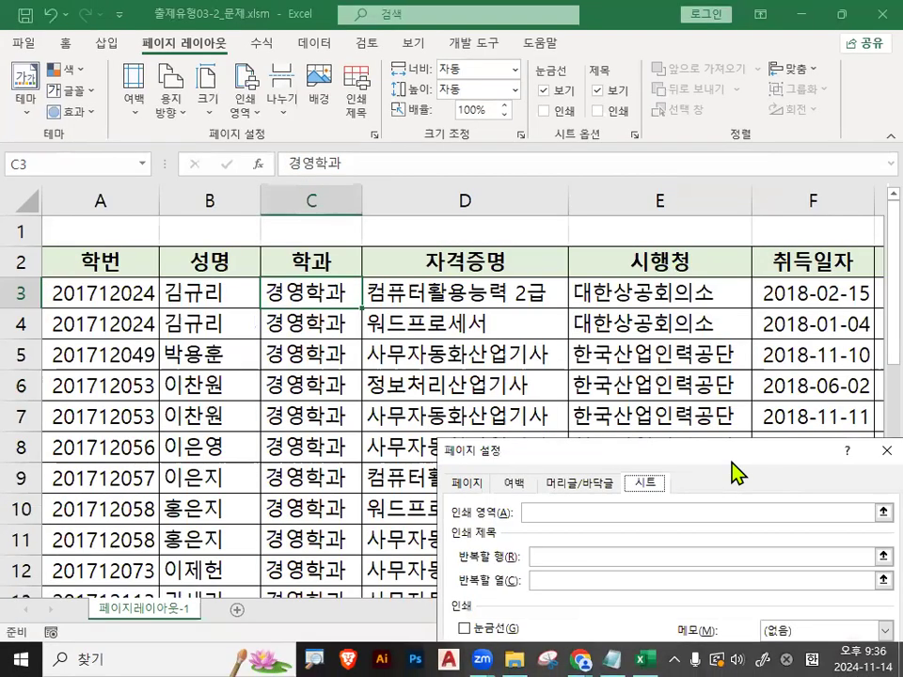
drag(722, 445, 461, 153)
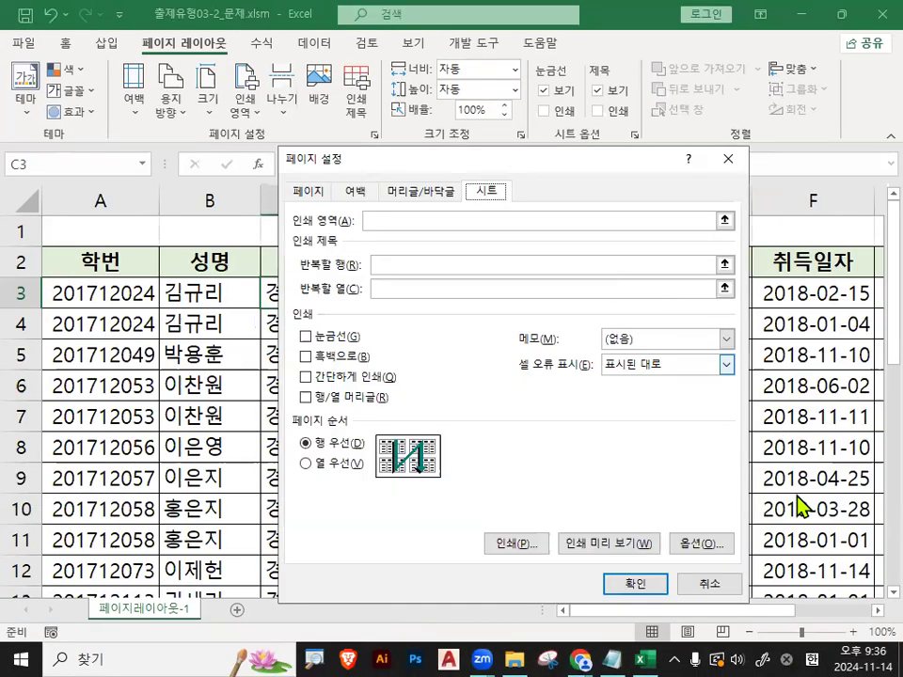
click(437, 222)
scroll(846, 423, down, 7)
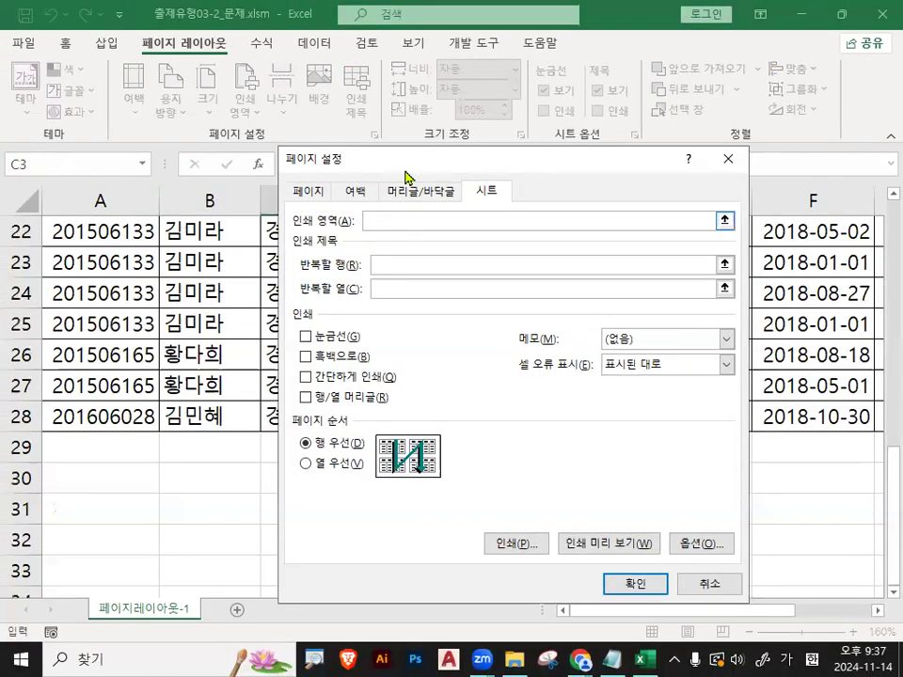
drag(413, 167, 492, 405)
scroll(143, 411, up, 7)
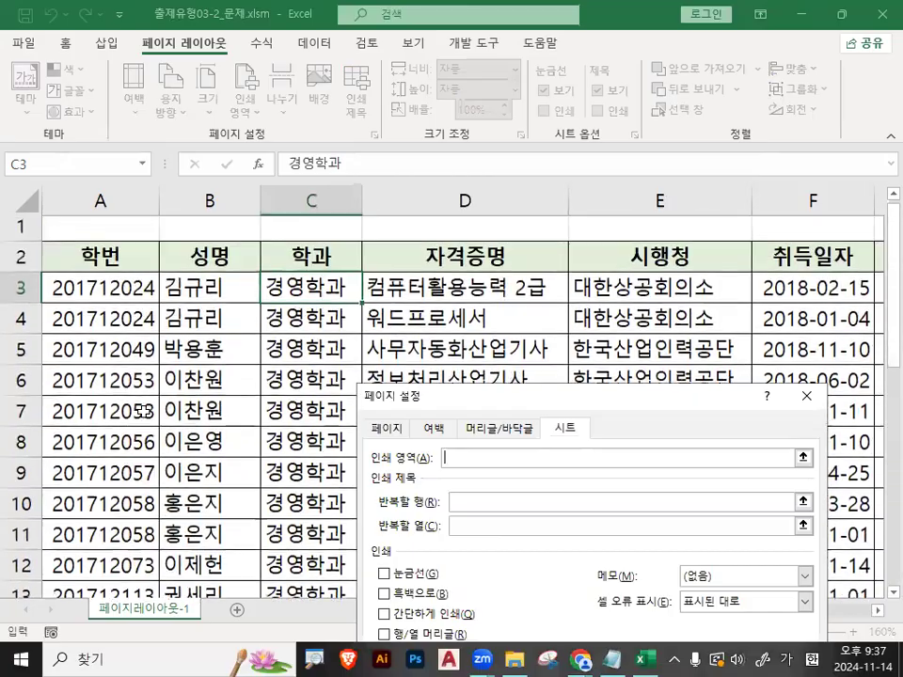
drag(75, 259, 685, 540)
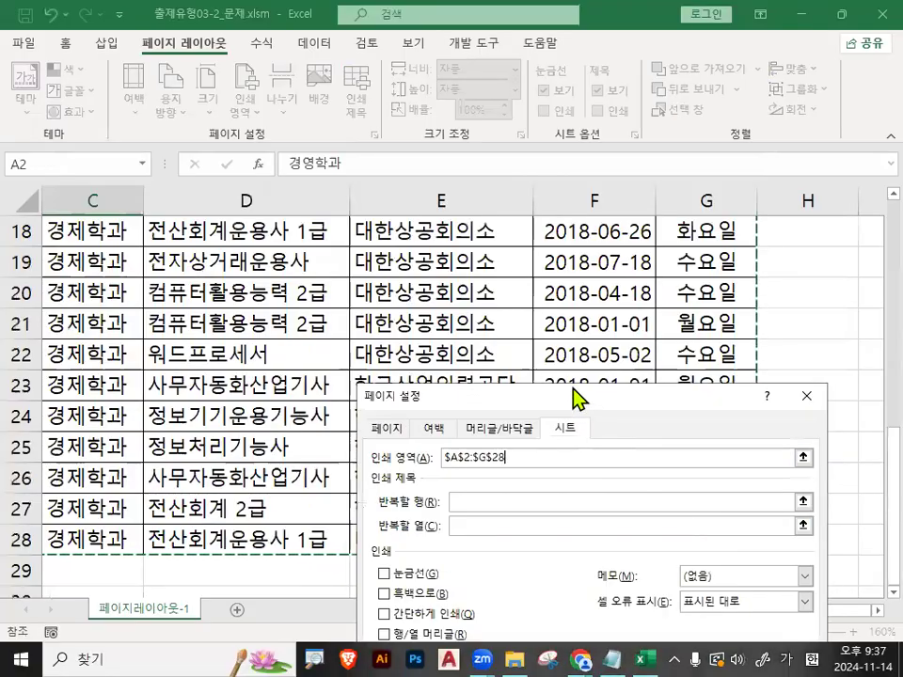
Point out the print area, the 인쇄 제목 section and the data table with the screen pen
drag(450, 450, 532, 447)
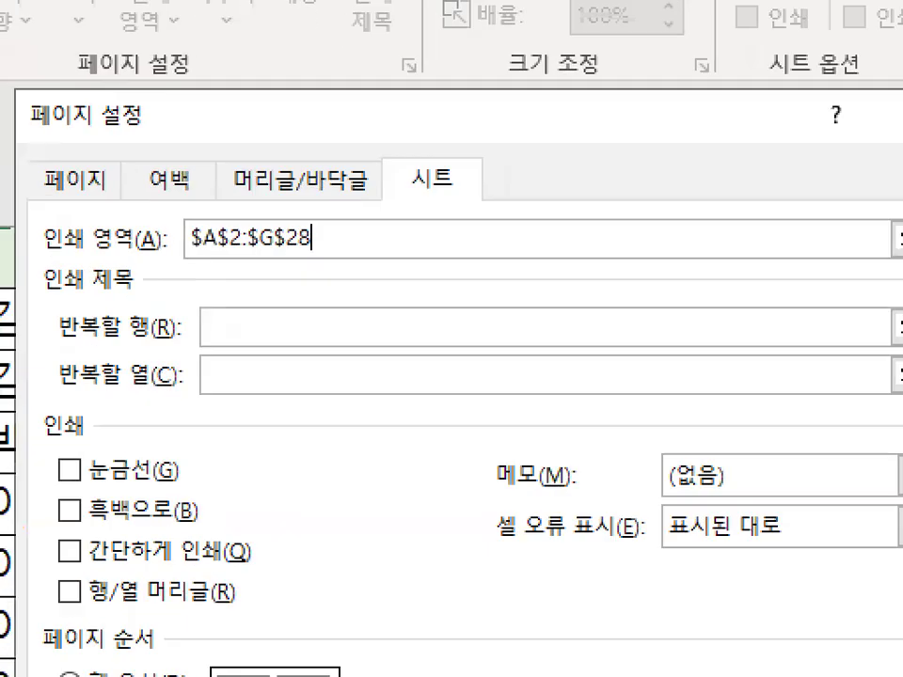
mouse_move(381, 225)
mouse_down()
mouse_move(281, 290)
mouse_move(381, 279)
mouse_up()
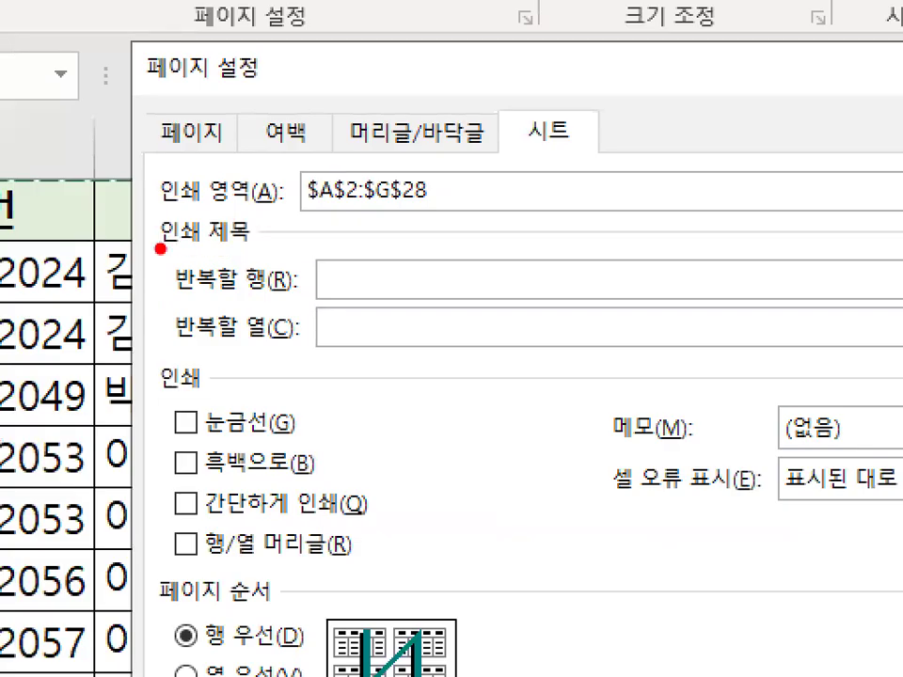
drag(160, 249, 261, 252)
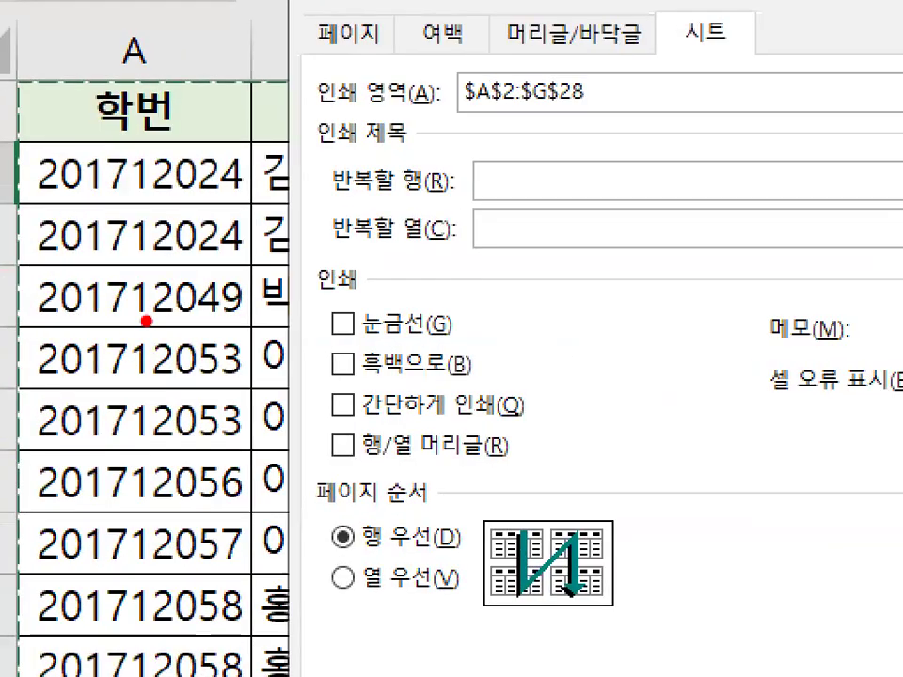
drag(110, 320, 189, 218)
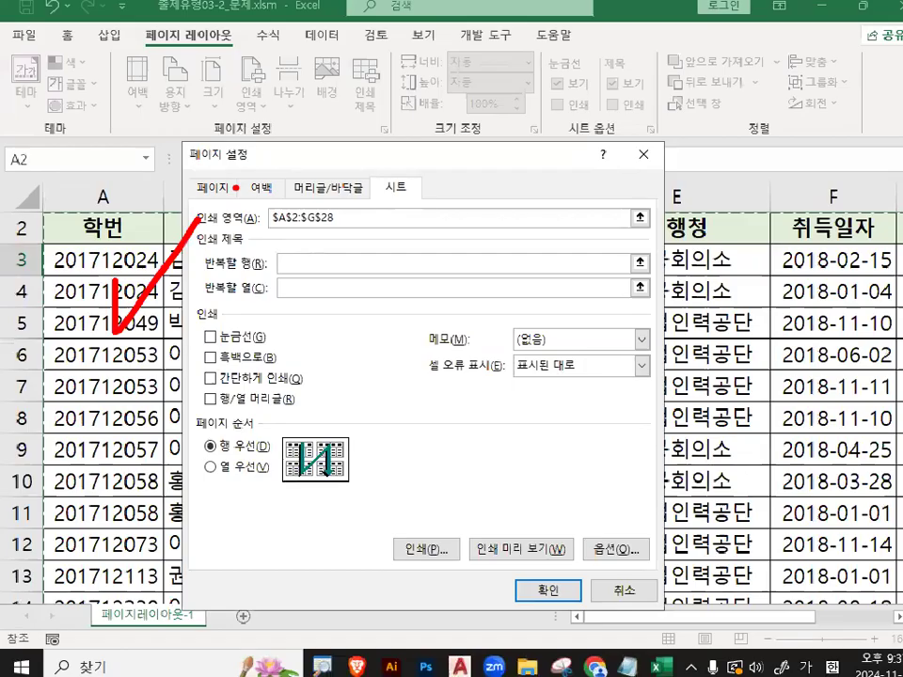
Start the repeating-rows (반복할 행) entry, move the page setup dialog off the table, and mark header row 2 with the screen pen
click(299, 268)
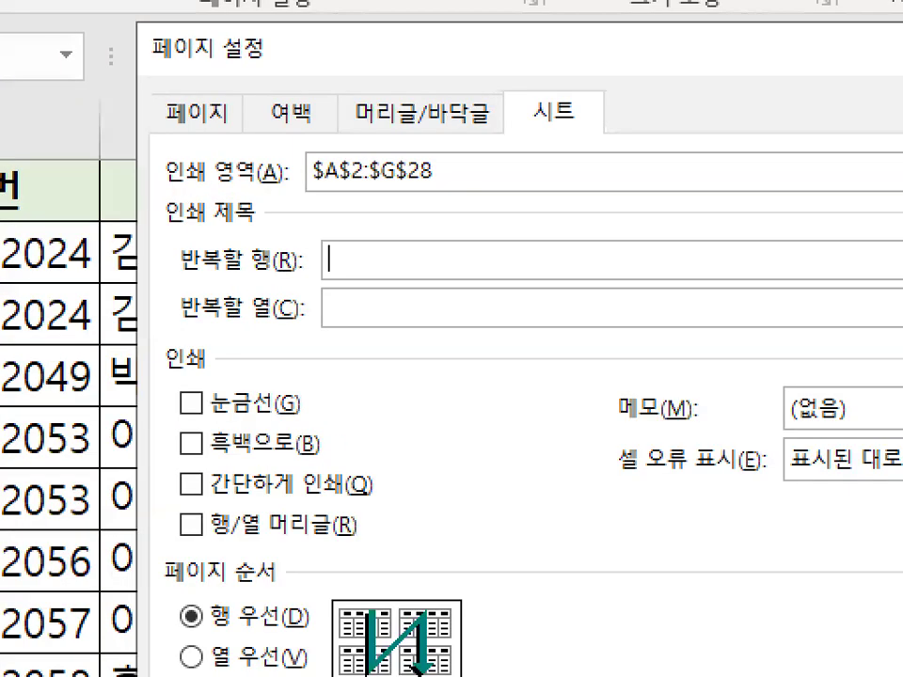
mouse_move(270, 217)
mouse_down()
mouse_move(155, 226)
mouse_move(288, 184)
mouse_up()
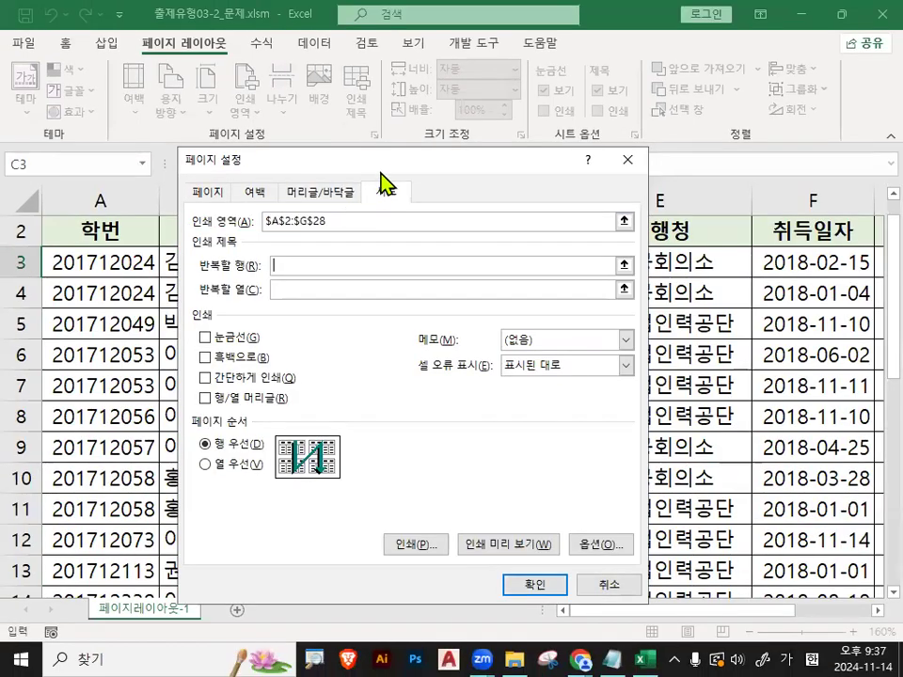
drag(400, 174, 574, 337)
scroll(59, 265, up, 1)
drag(103, 284, 147, 264)
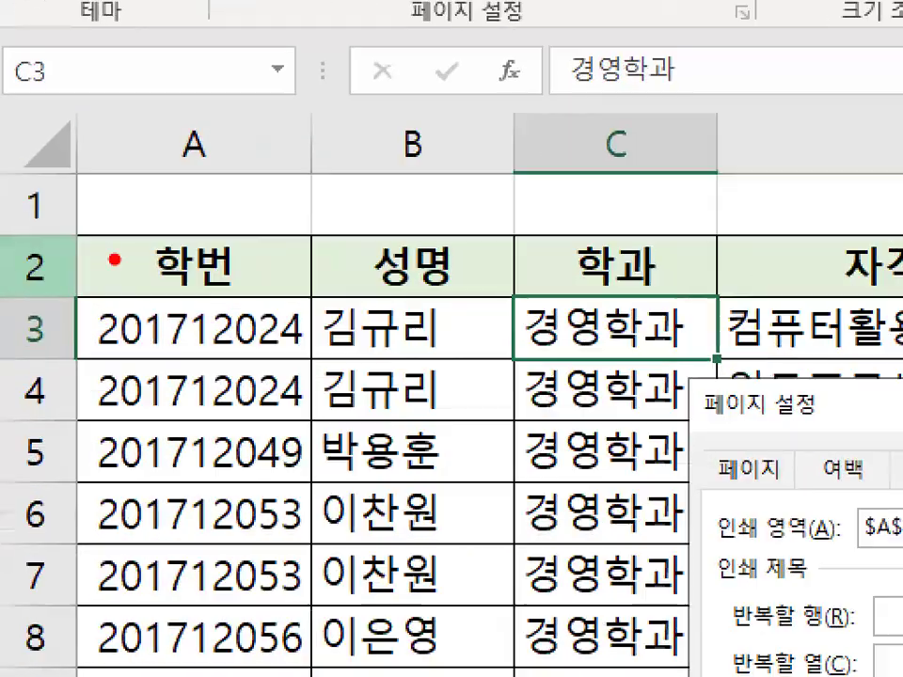
drag(292, 273, 282, 198)
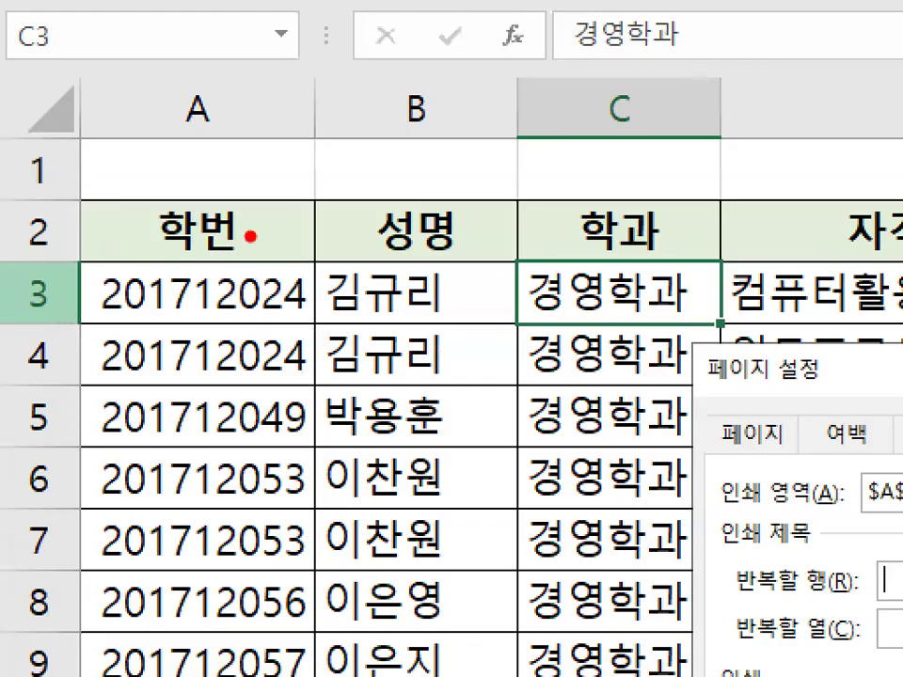
drag(256, 235, 162, 241)
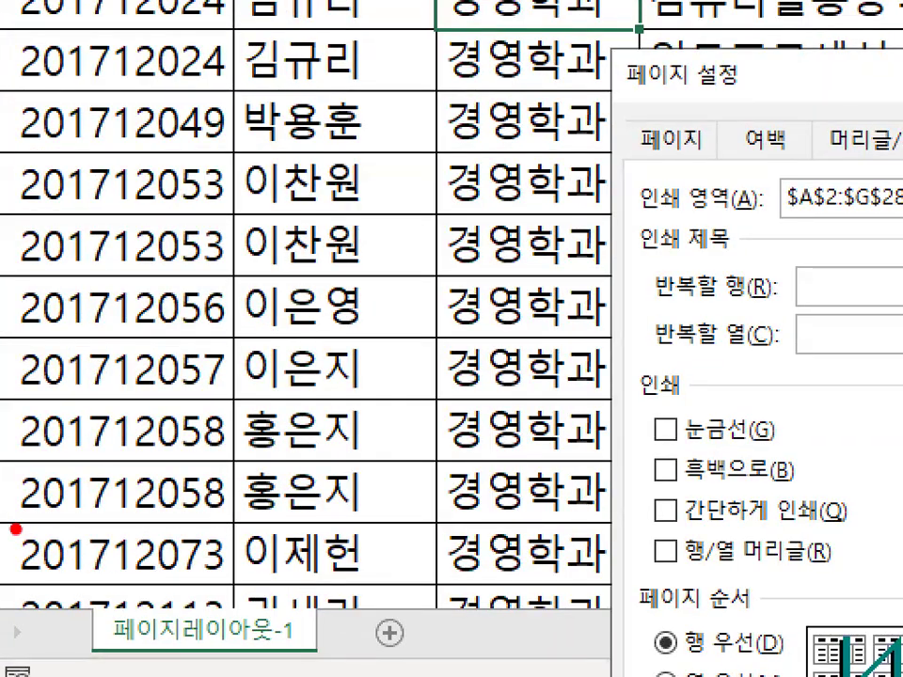
Point out a page split around the sheet's lower rows, the header row, and the 인쇄 제목 section with the screen pen
drag(16, 528, 316, 522)
mouse_move(218, 562)
mouse_down()
mouse_move(193, 585)
mouse_move(207, 555)
mouse_up()
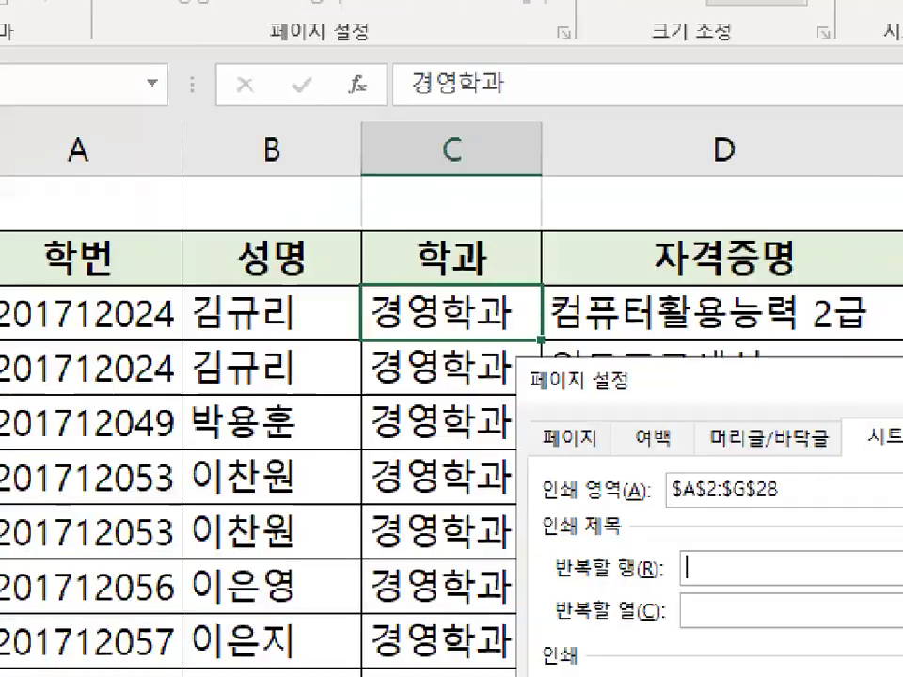
drag(153, 208, 57, 331)
drag(55, 218, 141, 341)
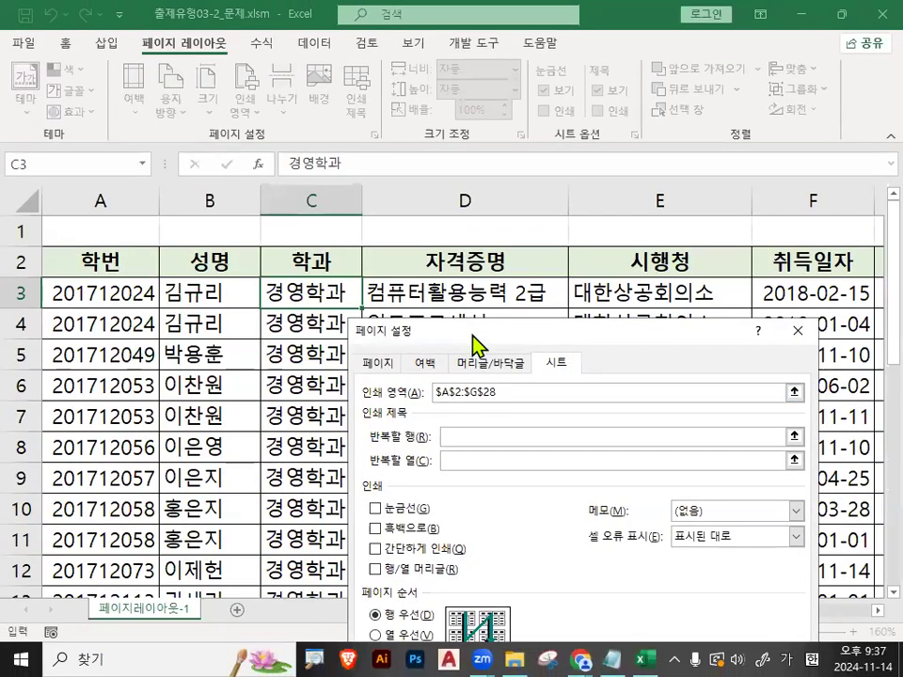
drag(817, 401, 788, 179)
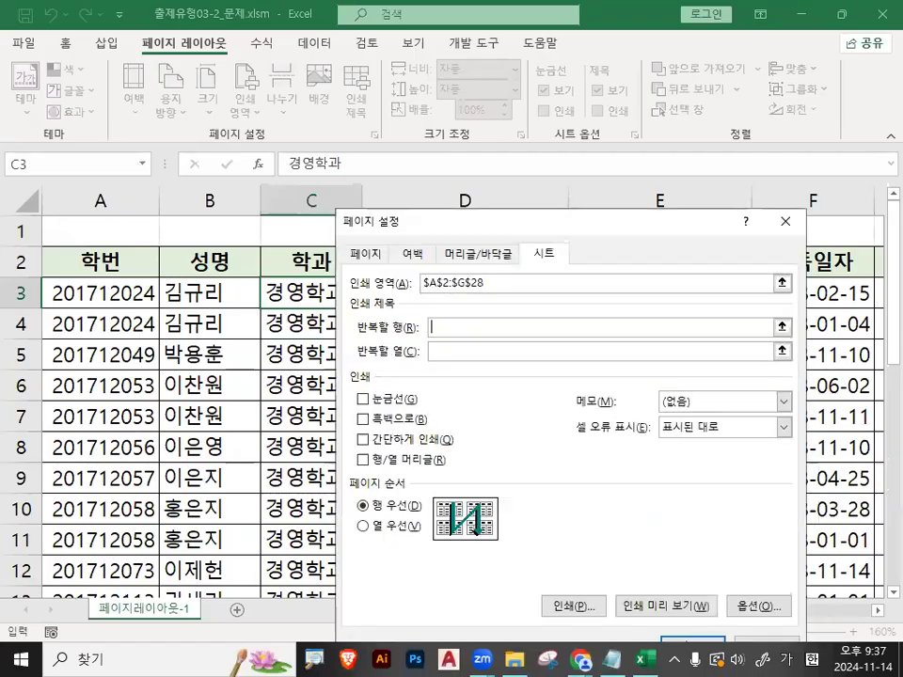
drag(421, 287, 406, 276)
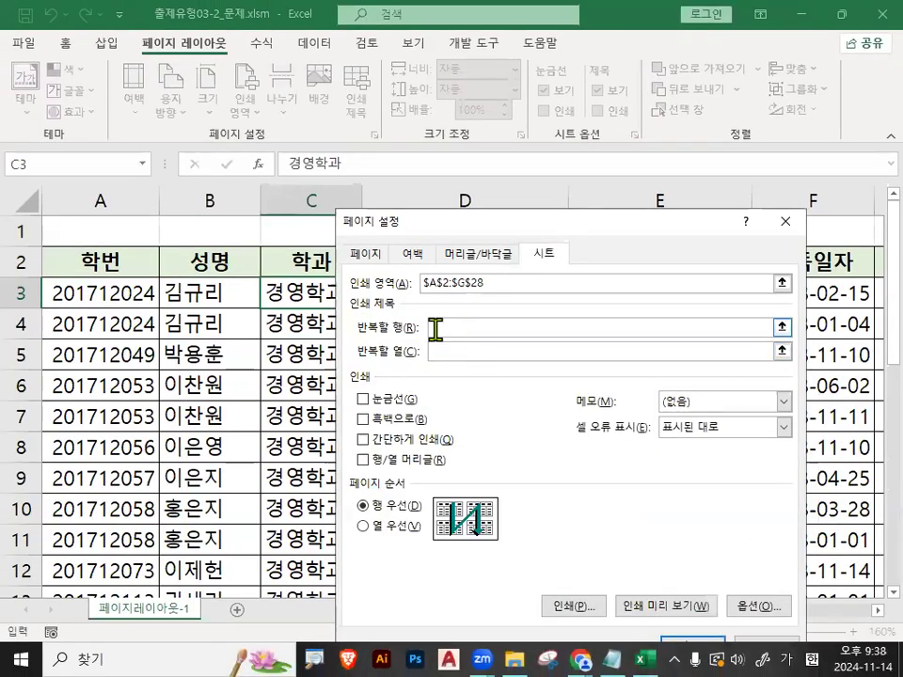
Try setting the repeating rows (반복할 행) to header row 2, $2:$2, and clear the entry
drag(508, 222, 520, 387)
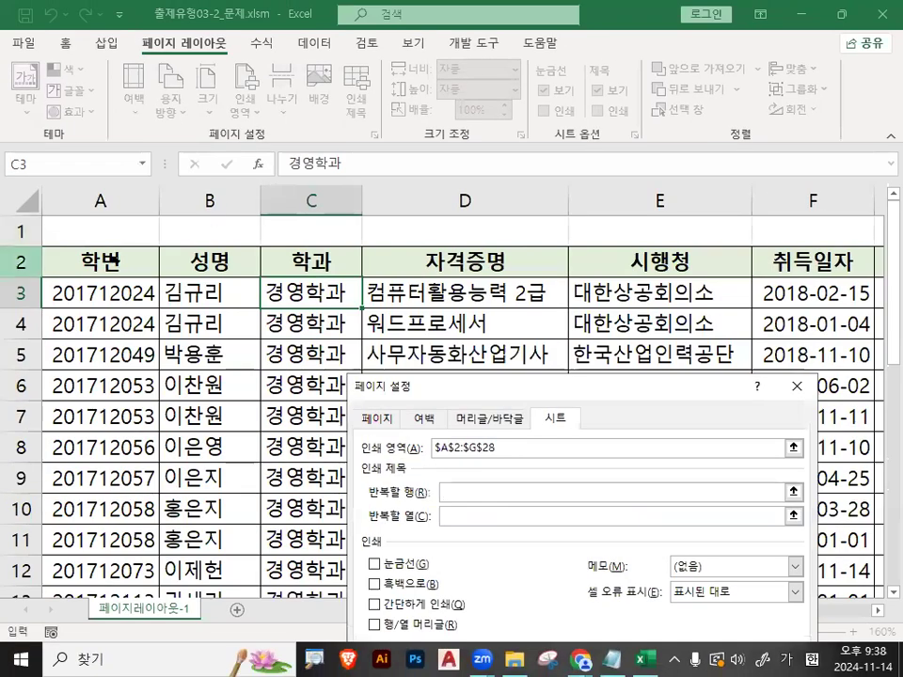
click(21, 261)
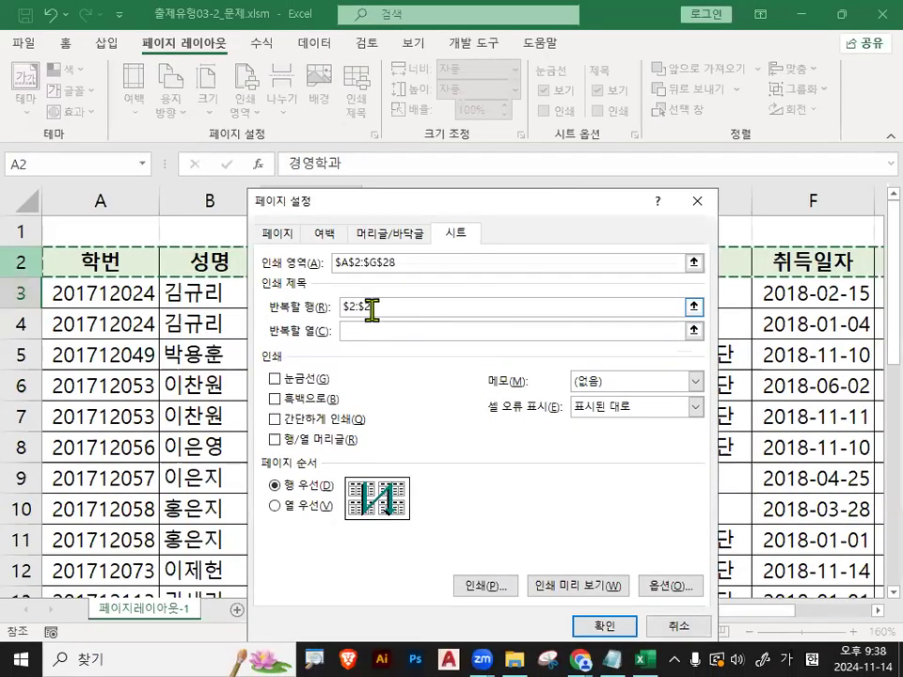
drag(693, 349, 555, 355)
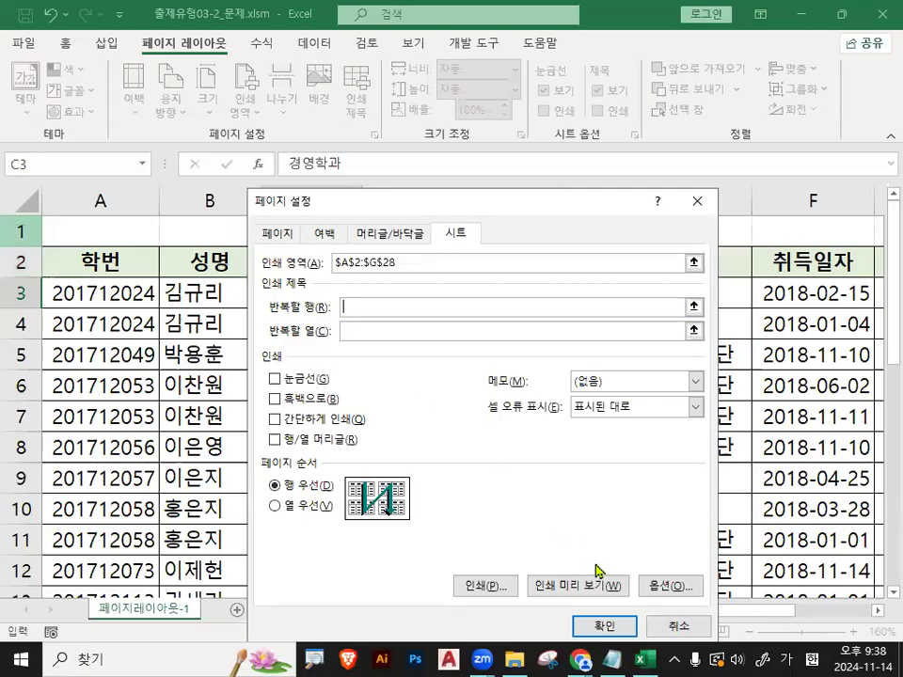
Apply the page setup with the repeating rows left empty, and insert a page break above row 23 from cell A23
click(615, 626)
click(256, 393)
scroll(252, 414, down, 2)
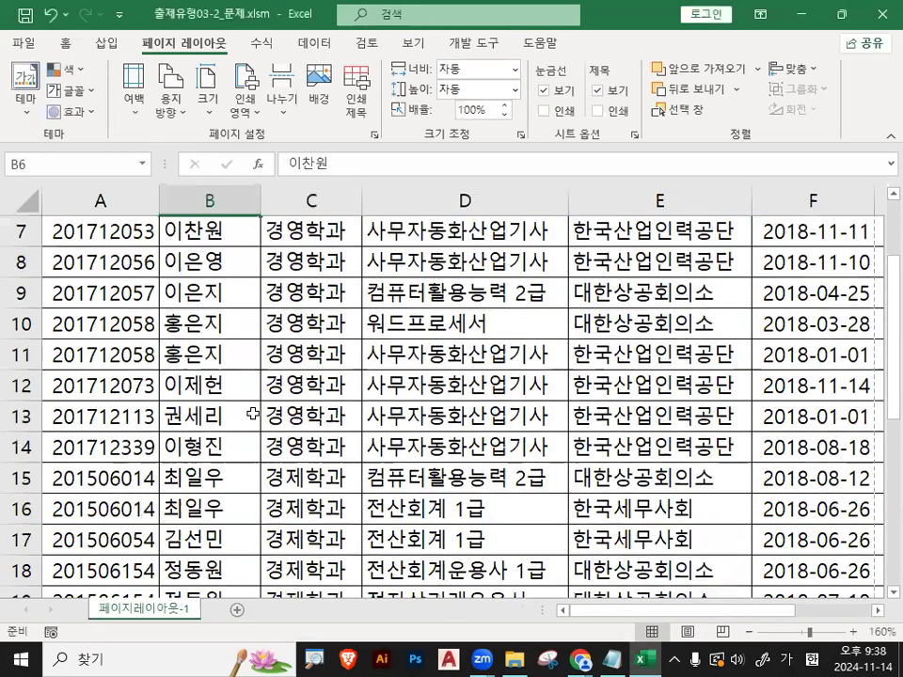
scroll(252, 414, down, 4)
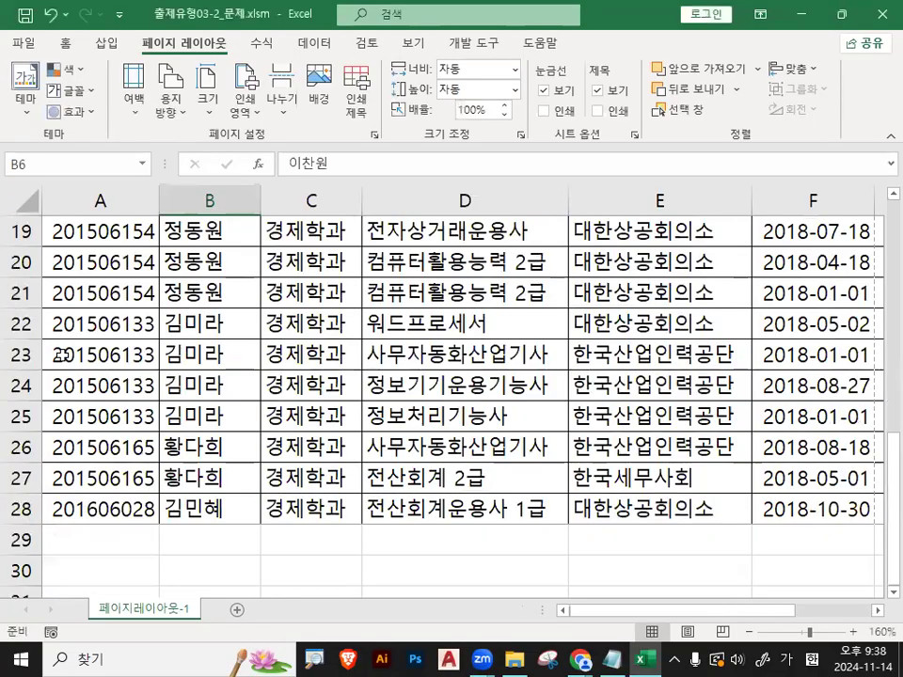
click(62, 355)
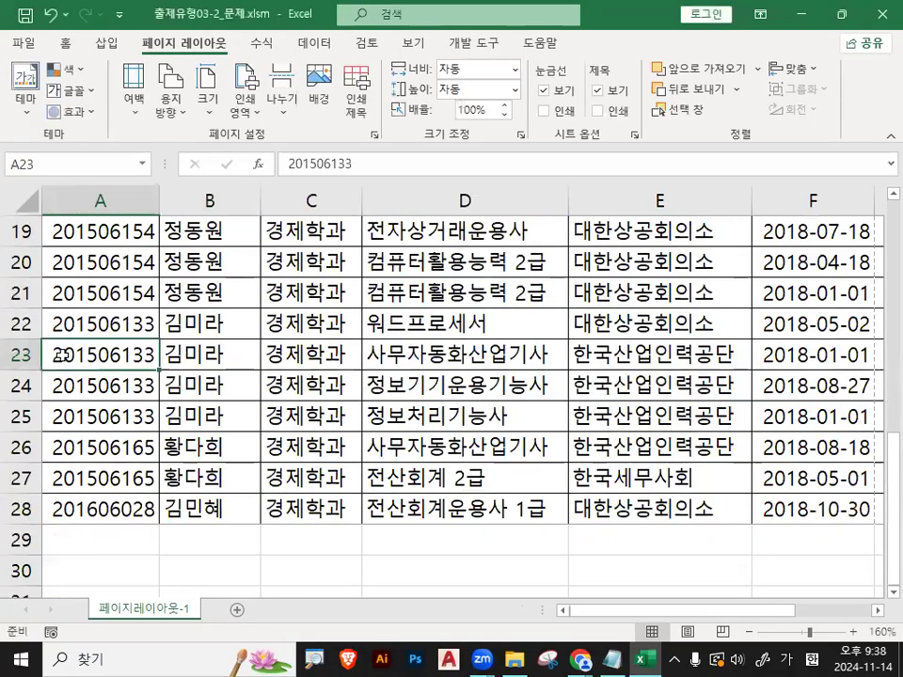
click(288, 114)
click(317, 141)
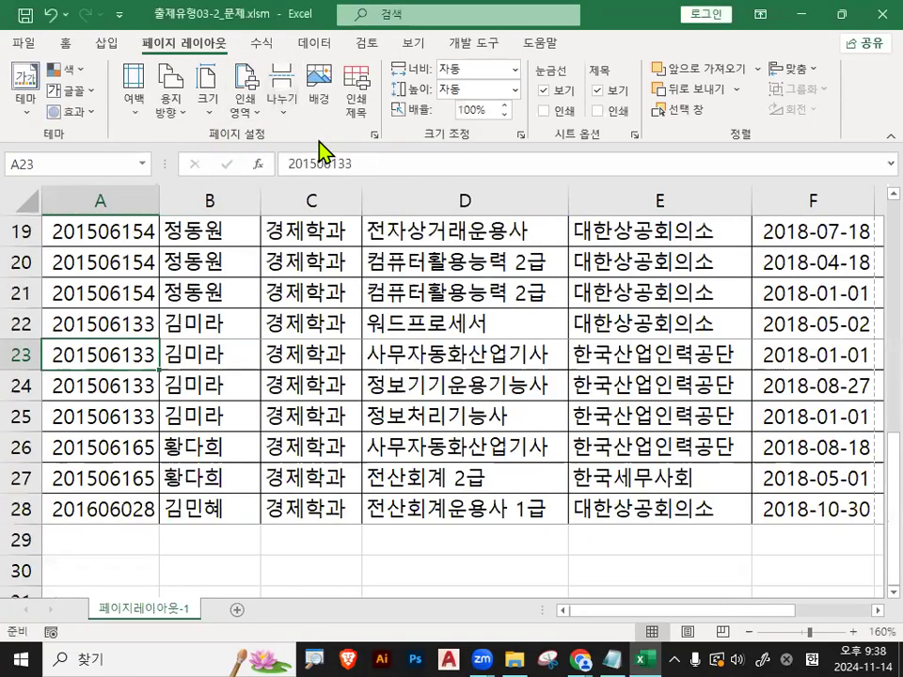
Fill the row 23 table cells, A23:G23, with yellow
drag(102, 356, 881, 339)
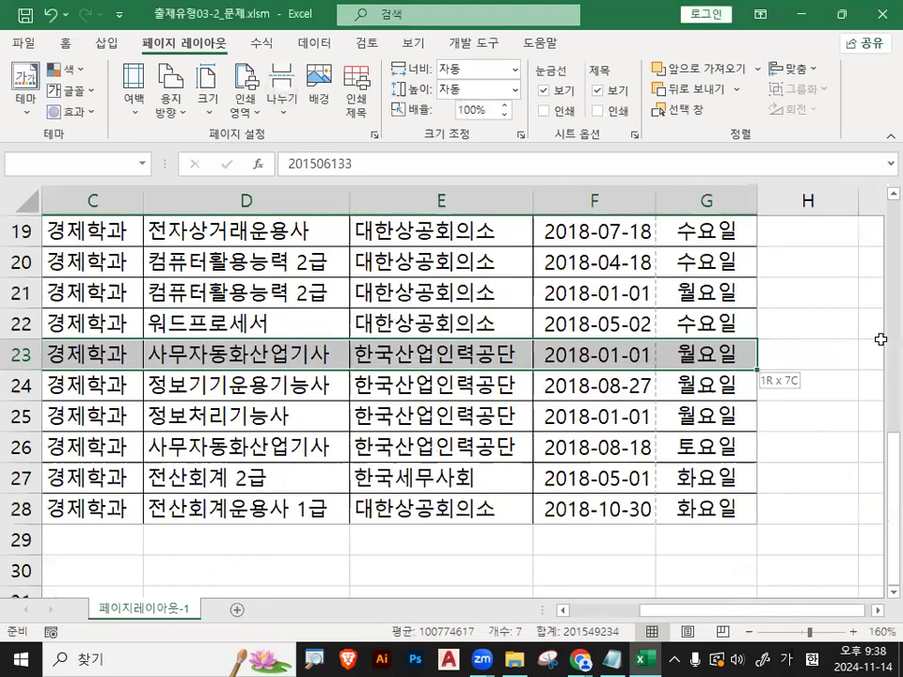
drag(674, 359, 674, 358)
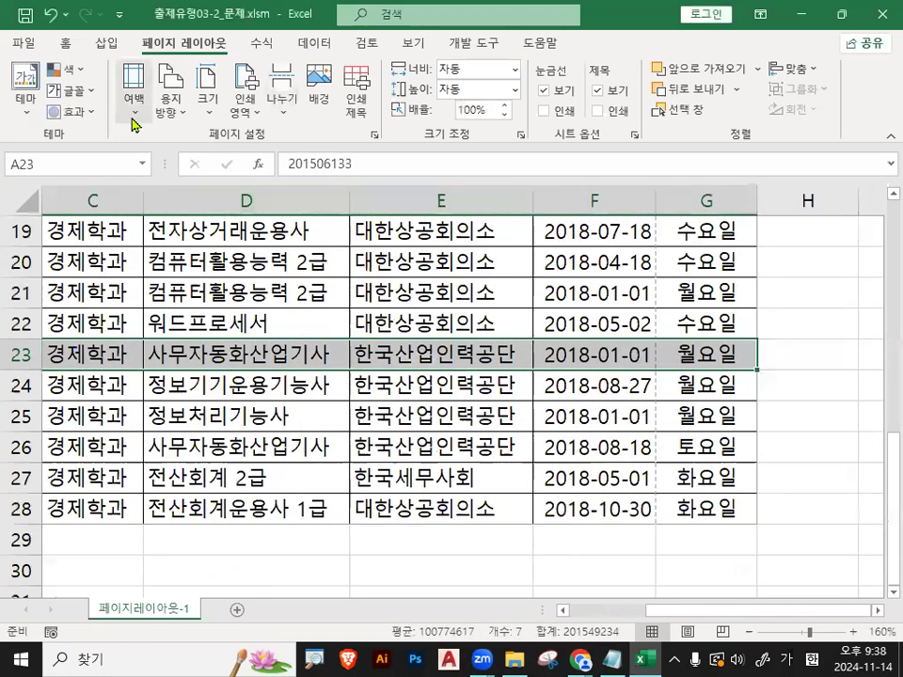
click(62, 42)
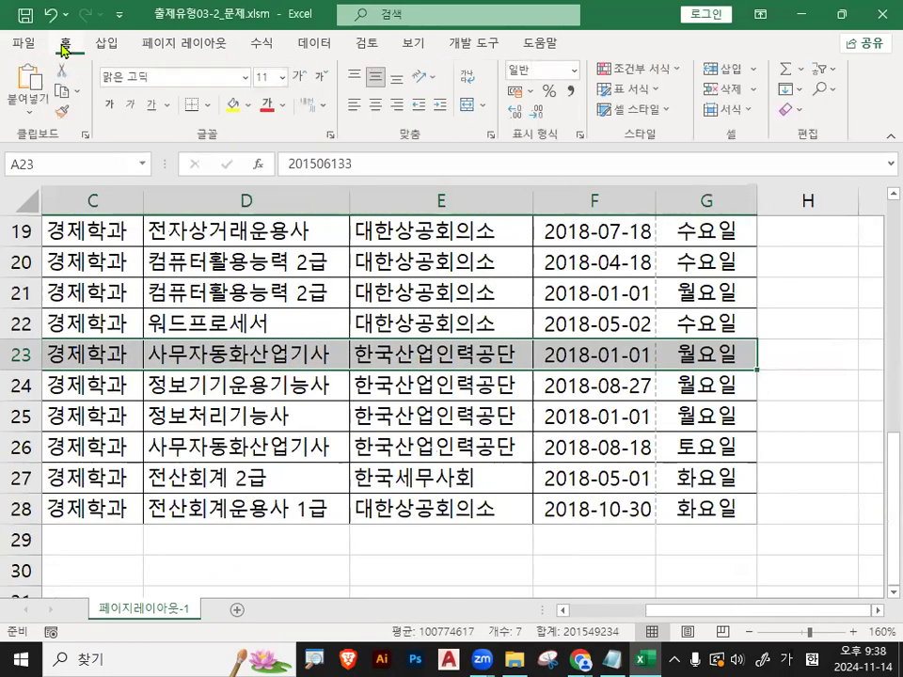
click(234, 105)
Delete column G, the weekday column, from the sheet
scroll(582, 248, right, 4)
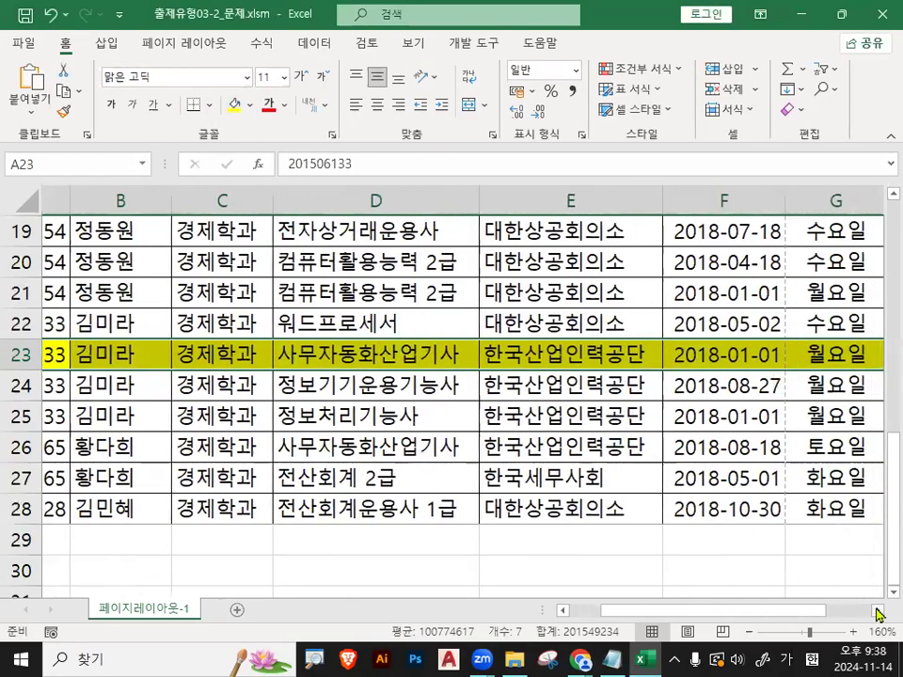
right_click(397, 201)
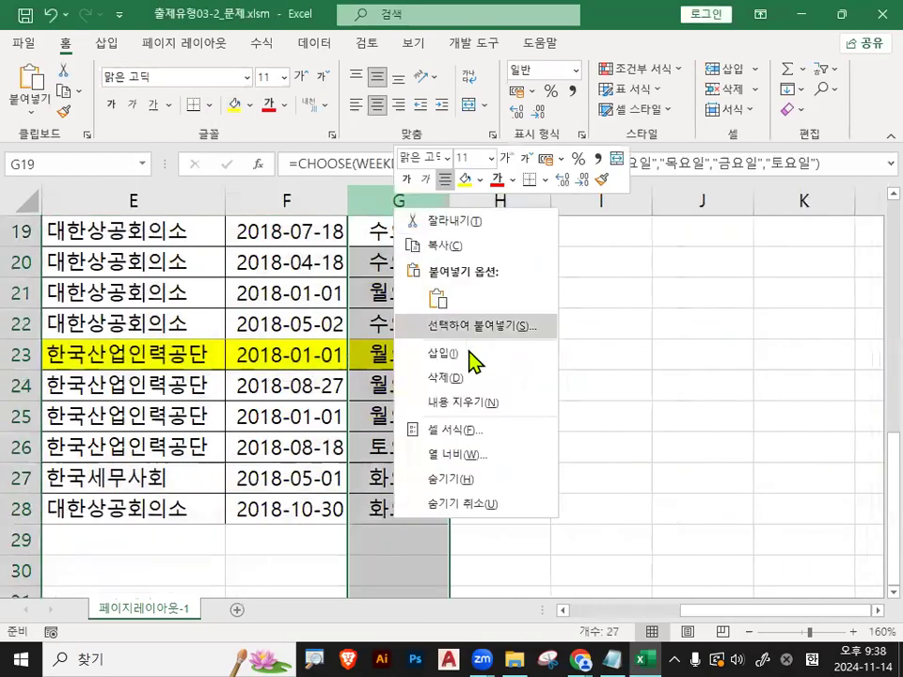
click(472, 376)
click(500, 355)
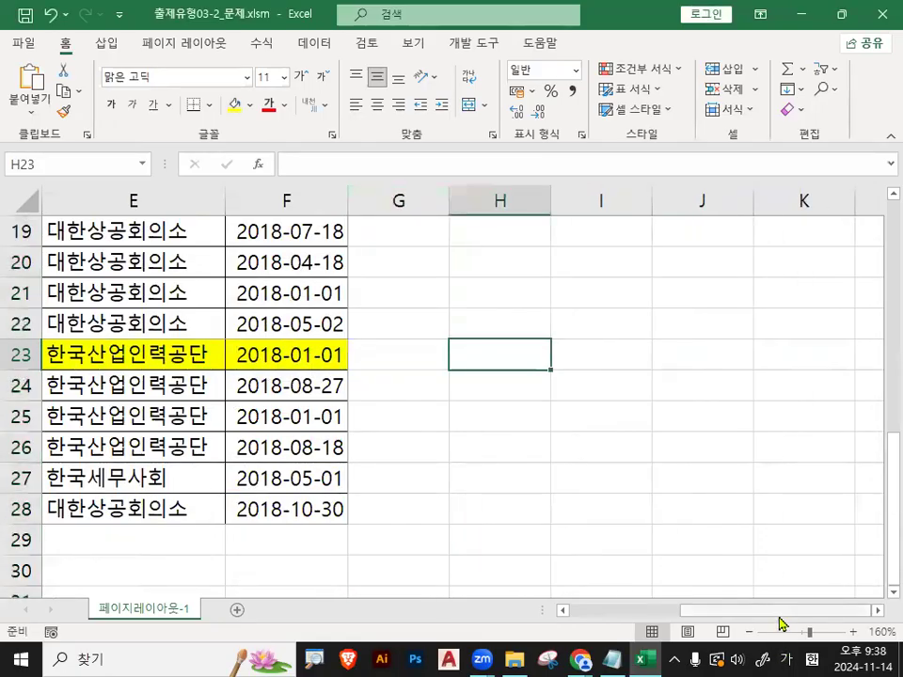
Open the print preview, zoom in on the first page, and mark its header row with the screen pen
drag(778, 612, 525, 610)
click(341, 448)
click(73, 350)
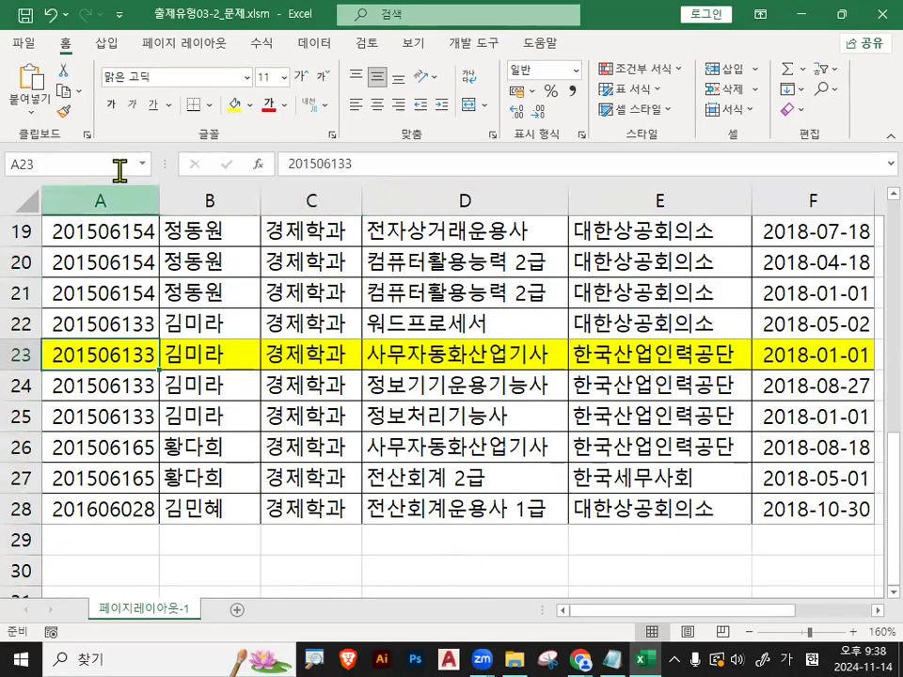
click(24, 43)
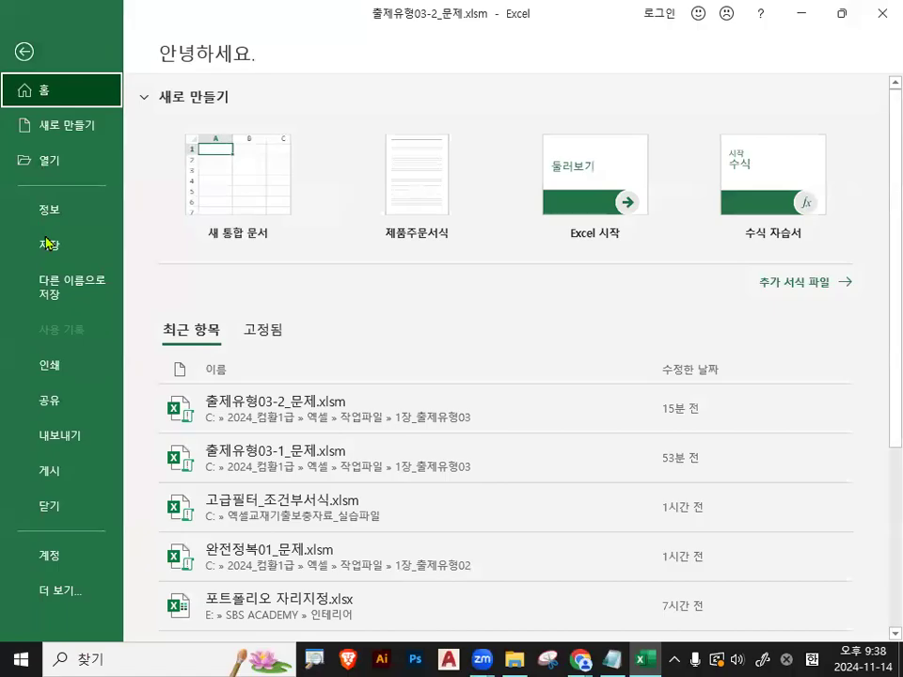
click(69, 367)
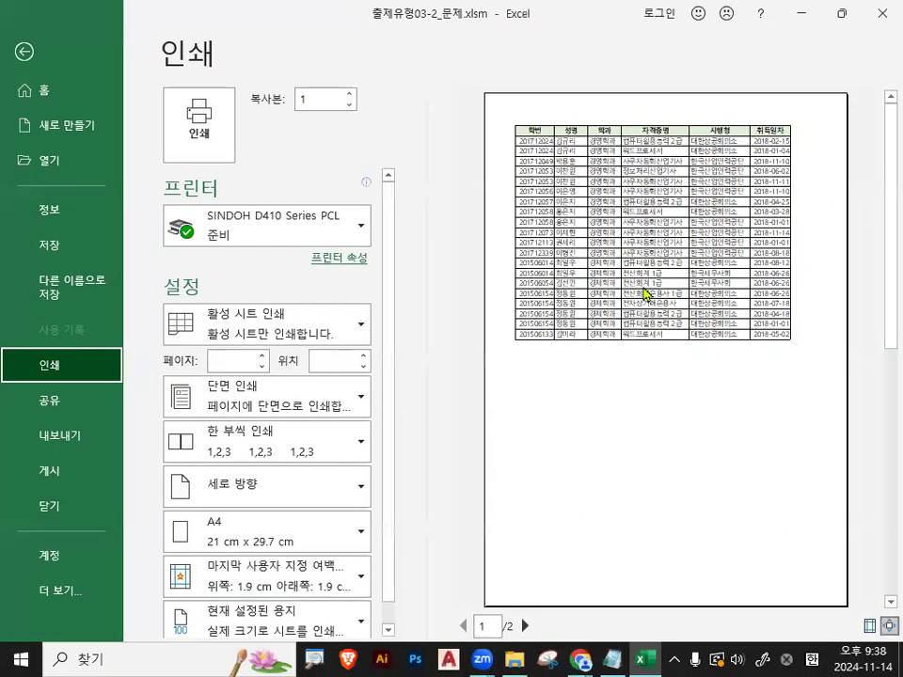
click(888, 626)
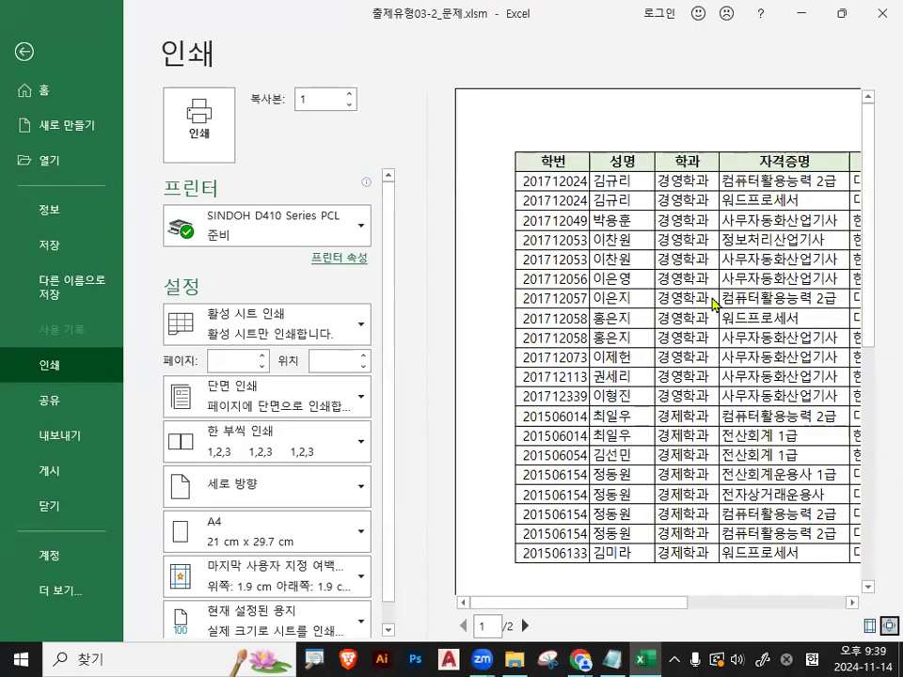
click(888, 626)
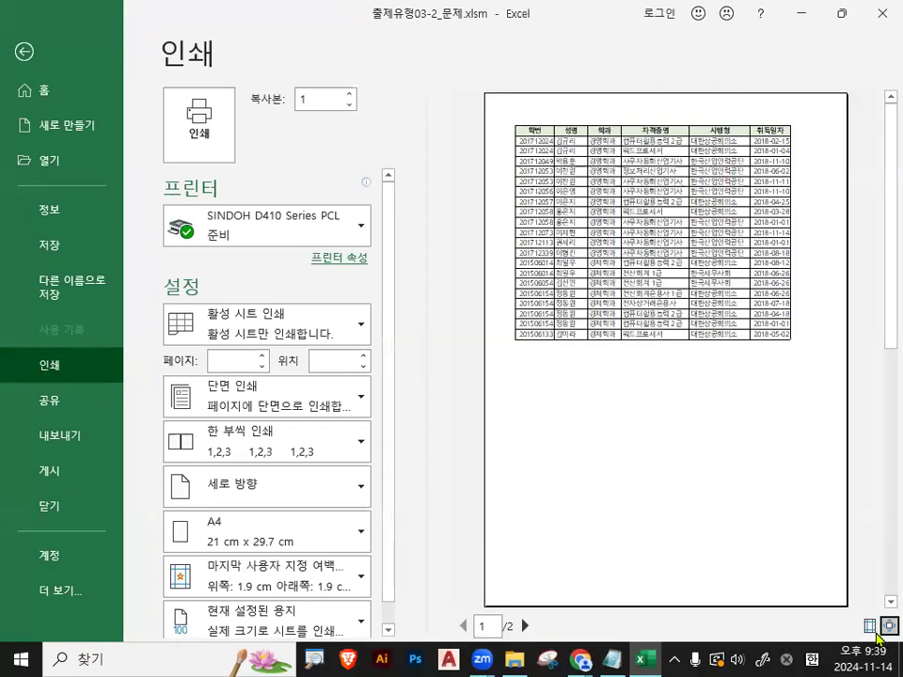
click(888, 626)
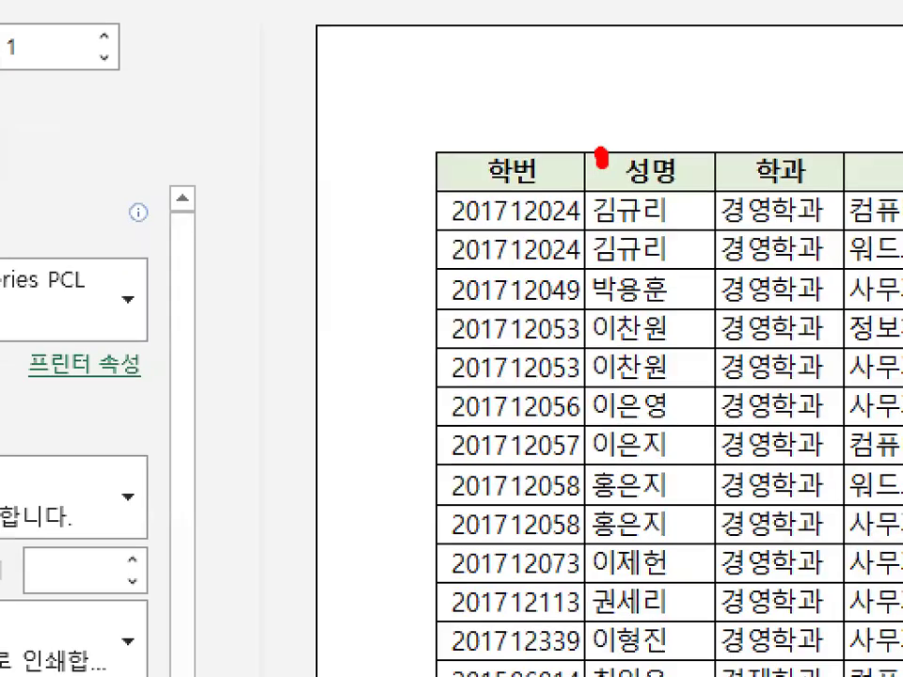
mouse_move(603, 162)
mouse_down()
mouse_move(442, 189)
mouse_move(595, 175)
mouse_up()
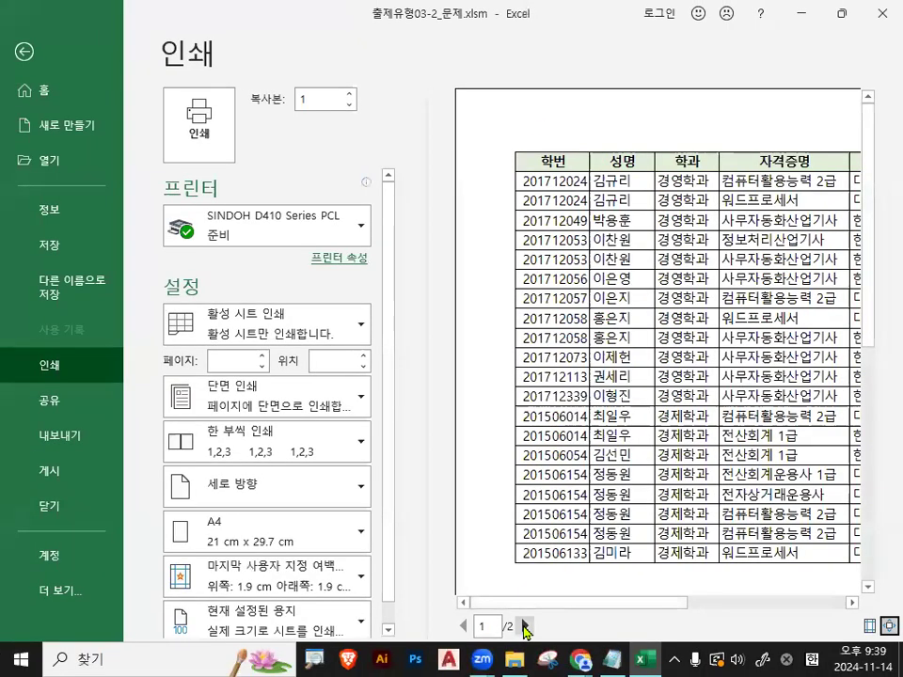
Go to the second page of the print preview and point out the top of its table with the screen pen
click(525, 627)
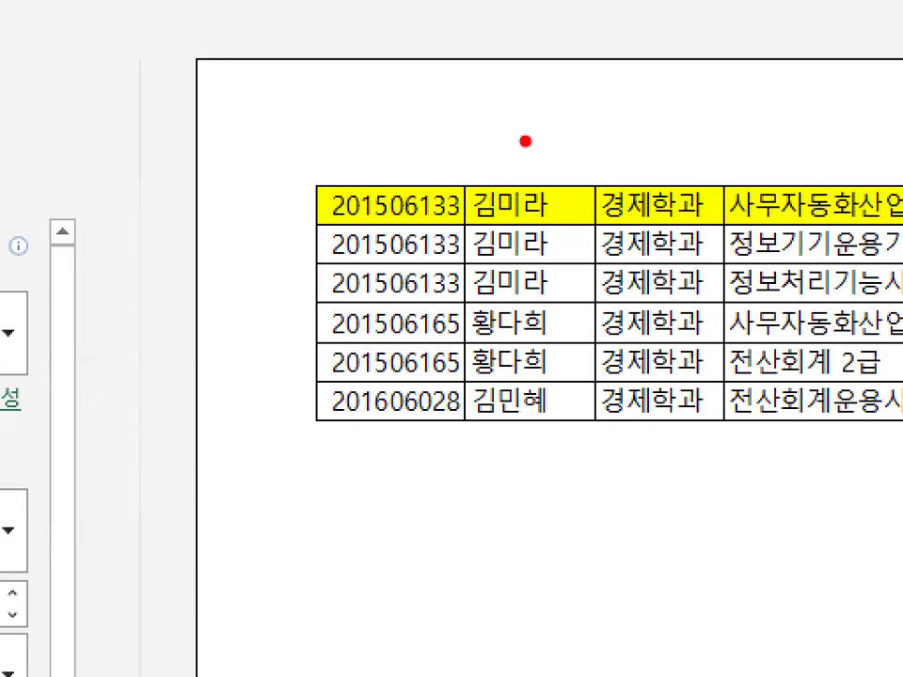
drag(525, 141, 508, 214)
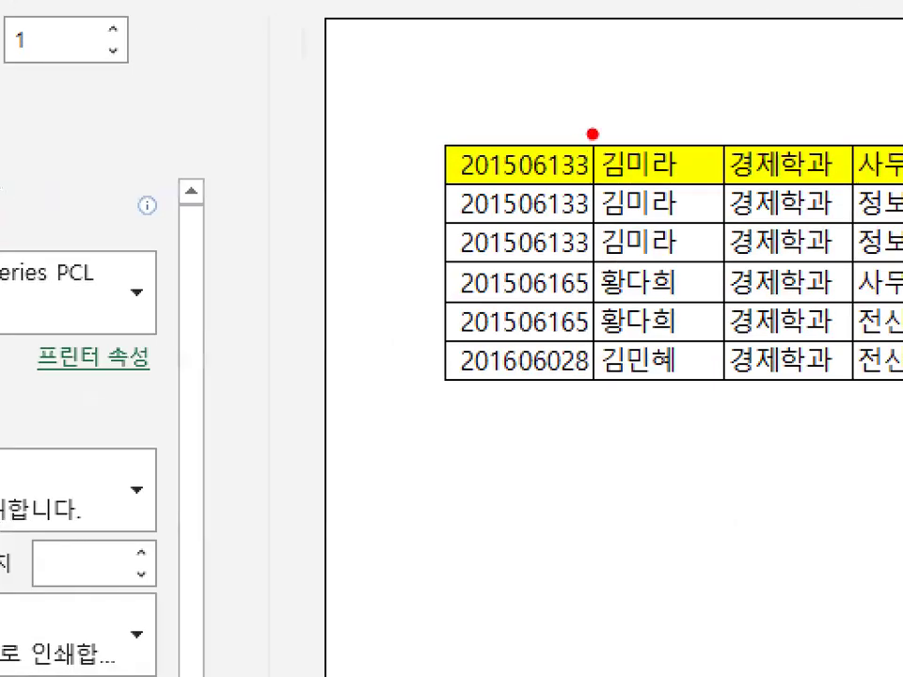
drag(463, 175, 431, 177)
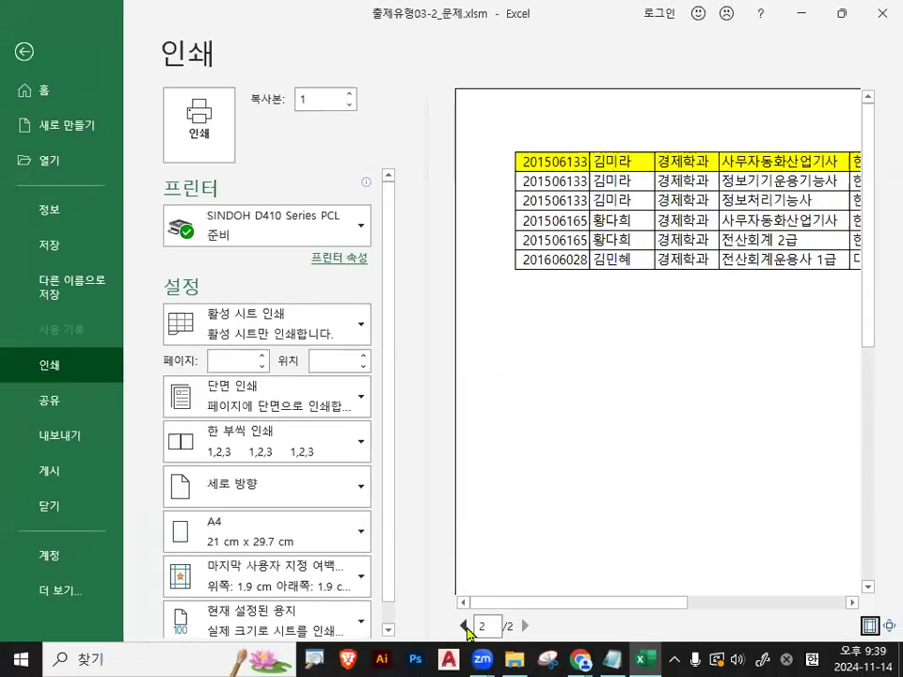
Set row 2 ($2:$2) as the print title row that repeats on every page and open the print preview
key(Escape)
click(242, 269)
scroll(308, 527, up, 5)
click(310, 386)
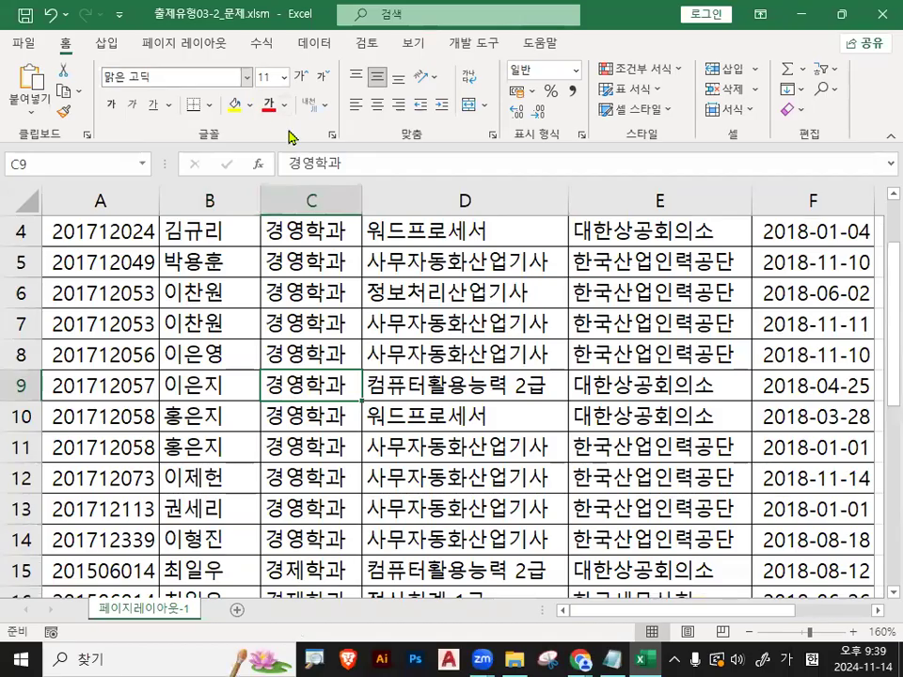
click(155, 42)
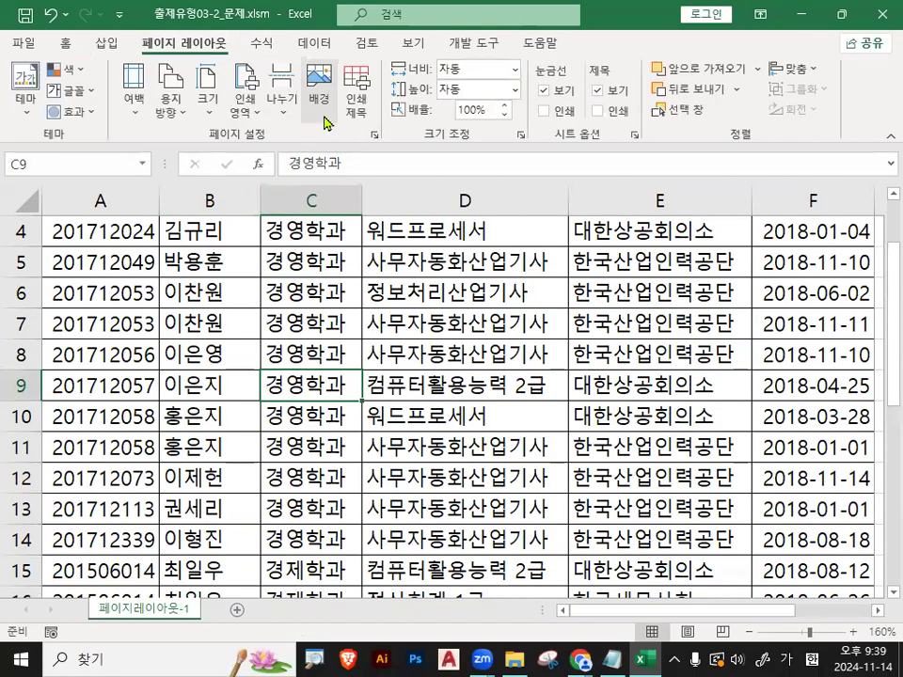
click(376, 135)
click(456, 226)
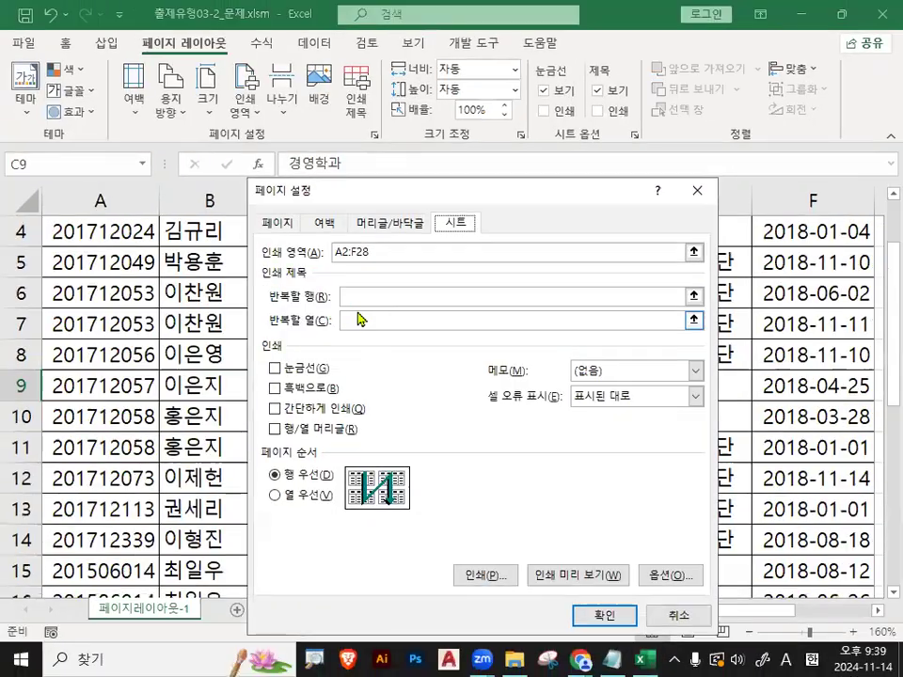
click(345, 299)
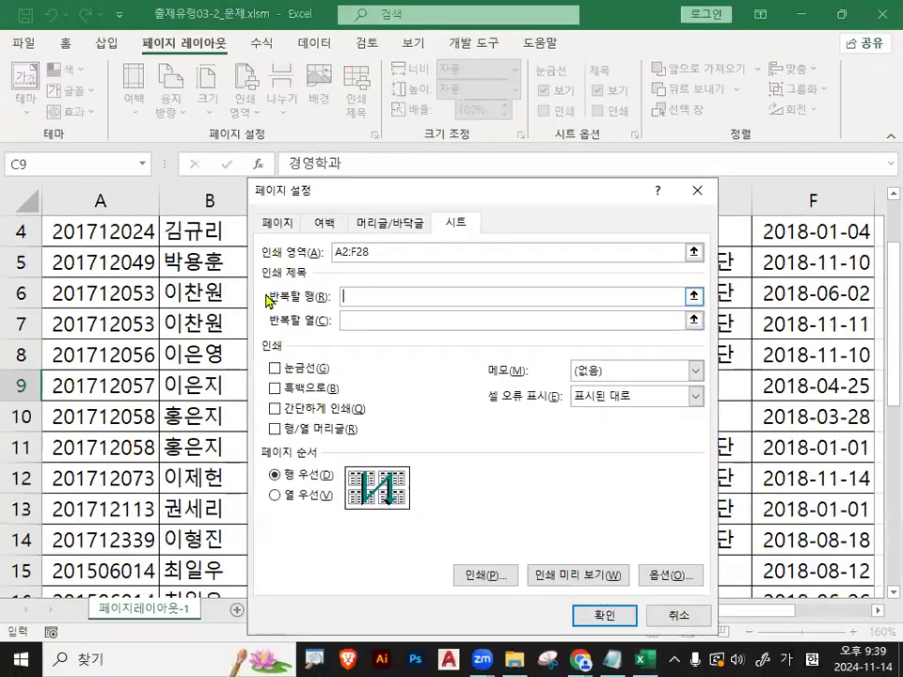
scroll(89, 299, up, 1)
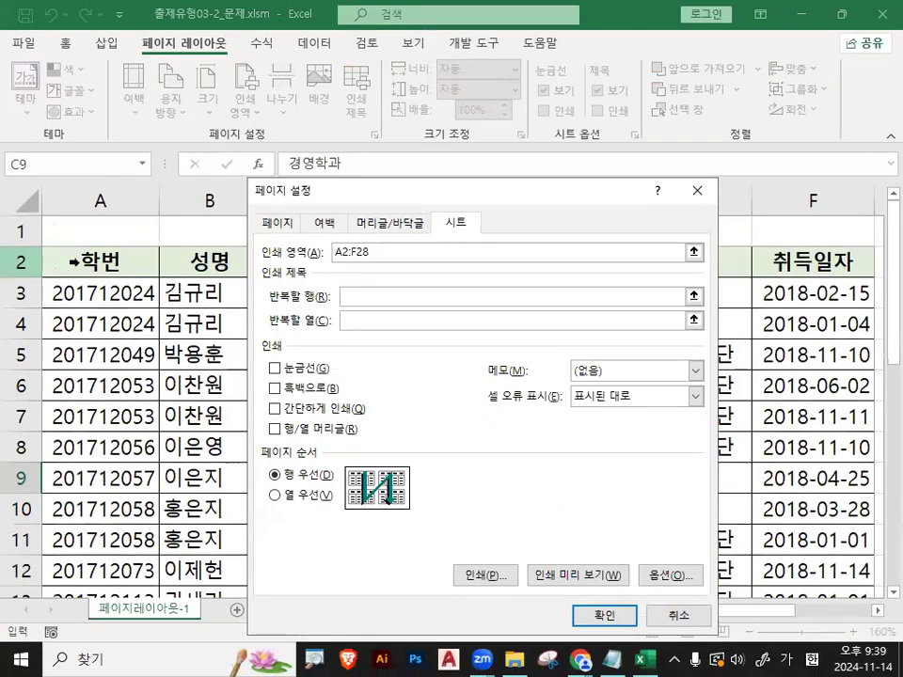
click(73, 263)
mouse_move(387, 290)
mouse_down()
mouse_move(379, 301)
mouse_move(366, 276)
mouse_move(418, 299)
mouse_up()
drag(631, 584, 551, 555)
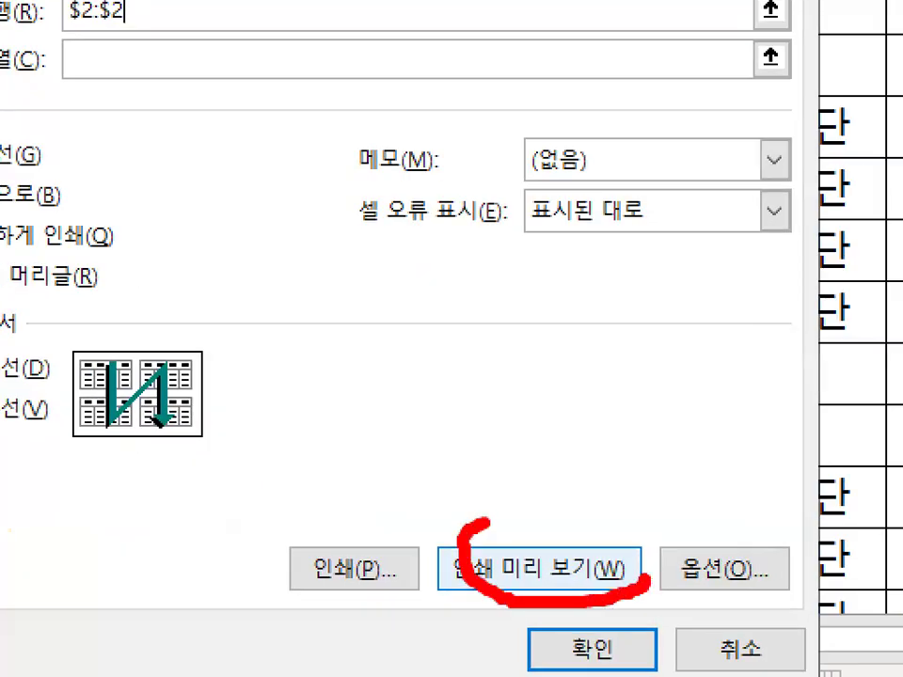
drag(485, 520, 617, 552)
click(564, 571)
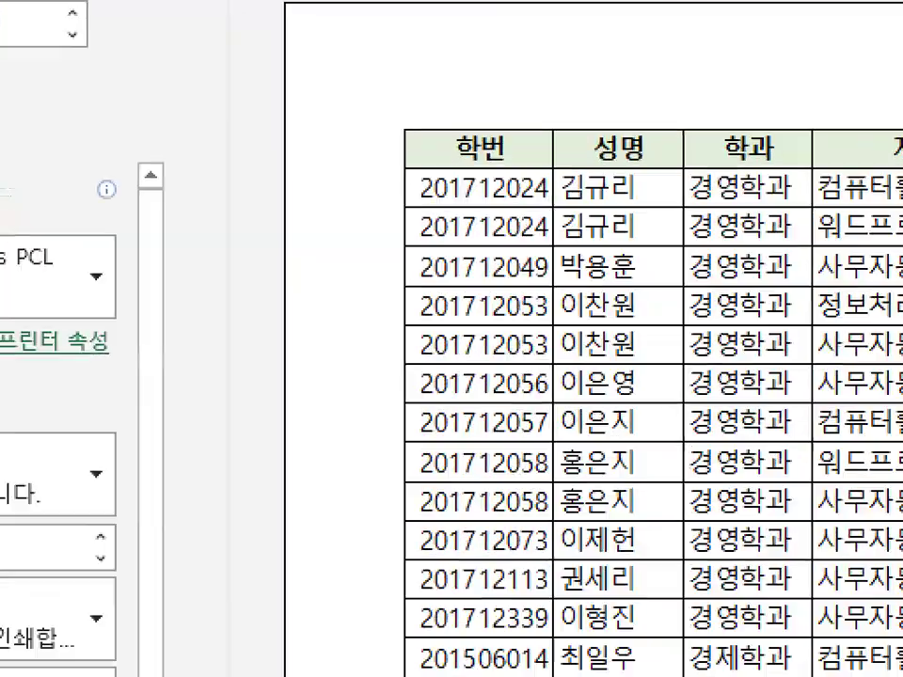
Check the second preview page, mark its repeated header row with the screen pen, and leave the preview
mouse_move(673, 141)
mouse_down()
mouse_move(492, 89)
mouse_move(592, 178)
mouse_move(641, 160)
mouse_move(647, 202)
mouse_up()
click(524, 625)
mouse_move(428, 146)
mouse_down()
mouse_move(435, 168)
mouse_move(541, 2)
mouse_up()
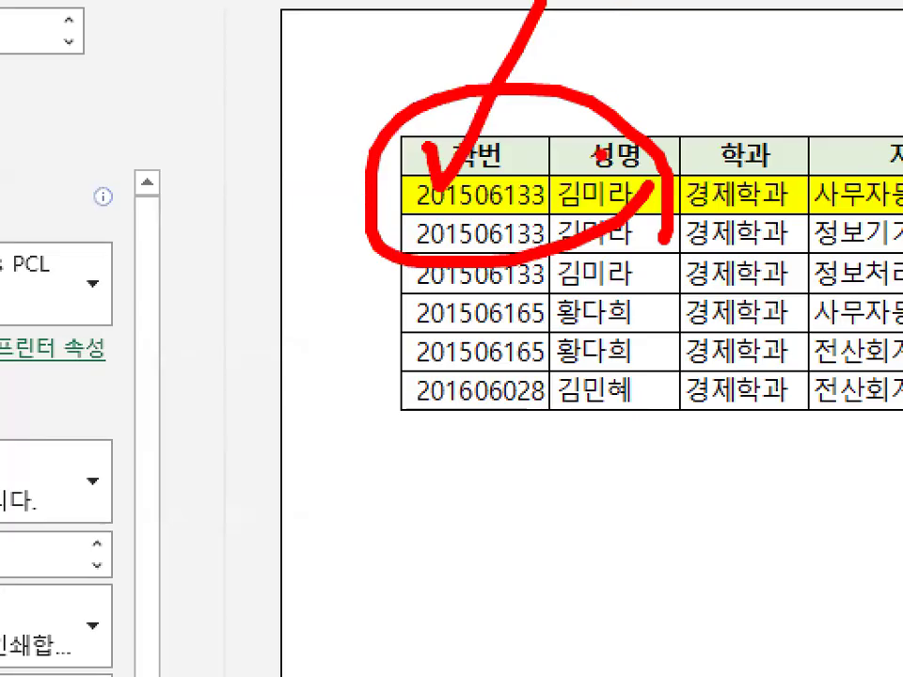
key(Escape)
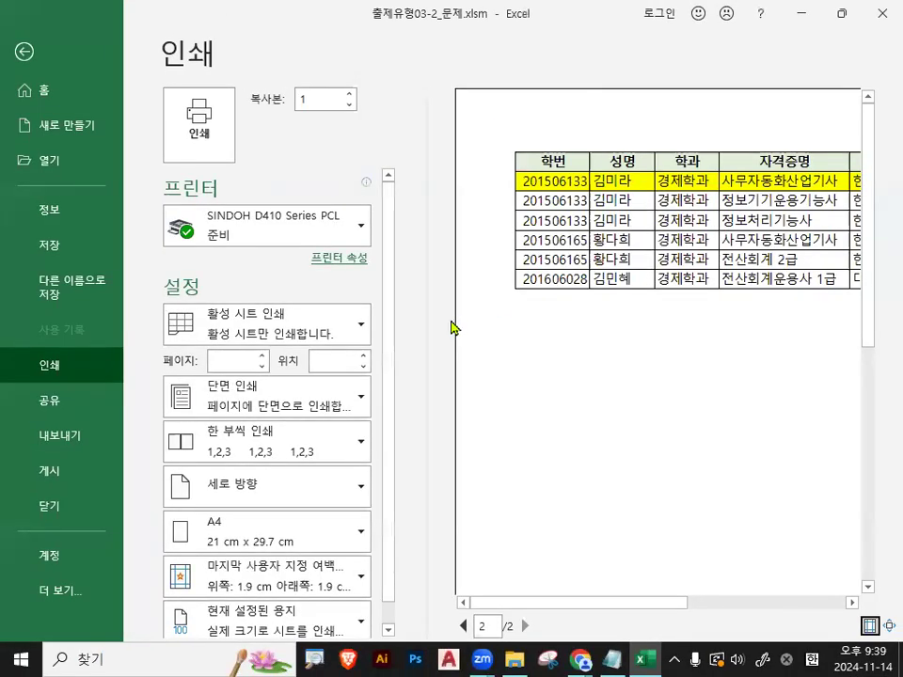
key(Escape)
Point out the header cells A2:D2 and the student number cells from A2 downward by selecting them
drag(98, 265, 541, 253)
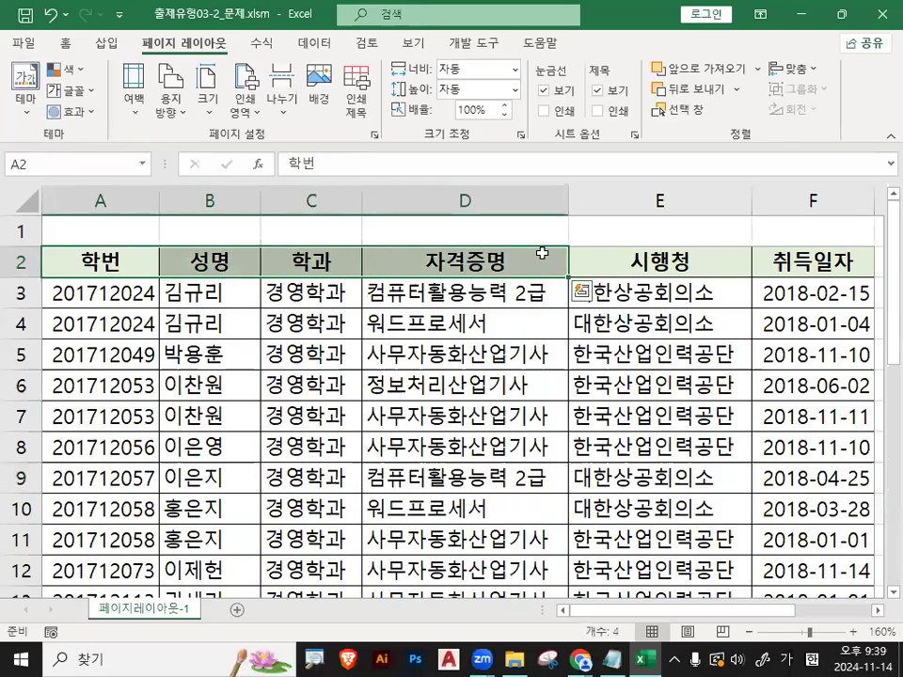
drag(75, 261, 89, 590)
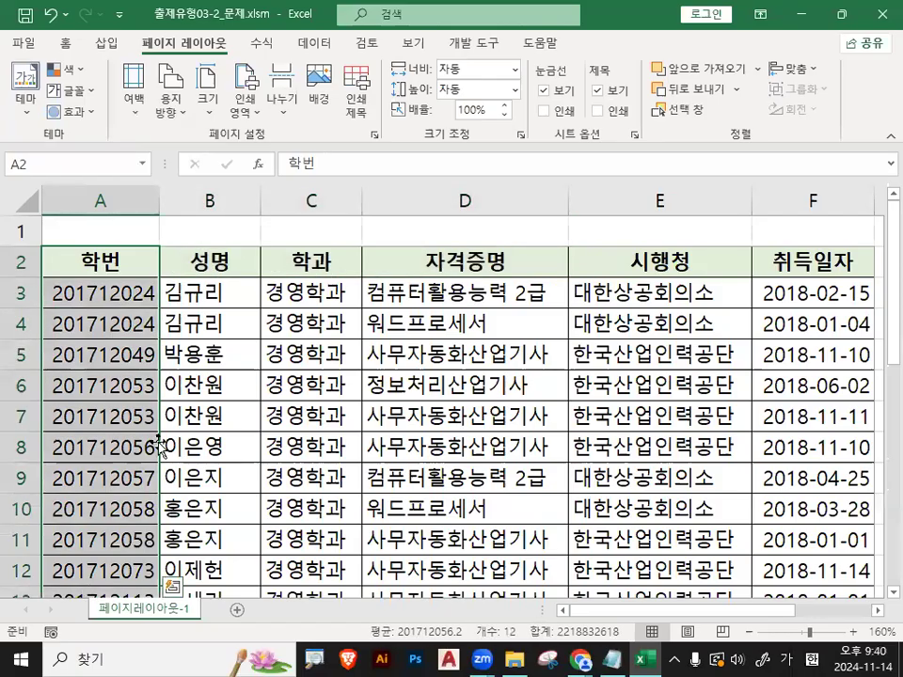
click(216, 386)
Open the sheet options of Page Setup and point out the repeating columns setting with the screen pen
click(375, 135)
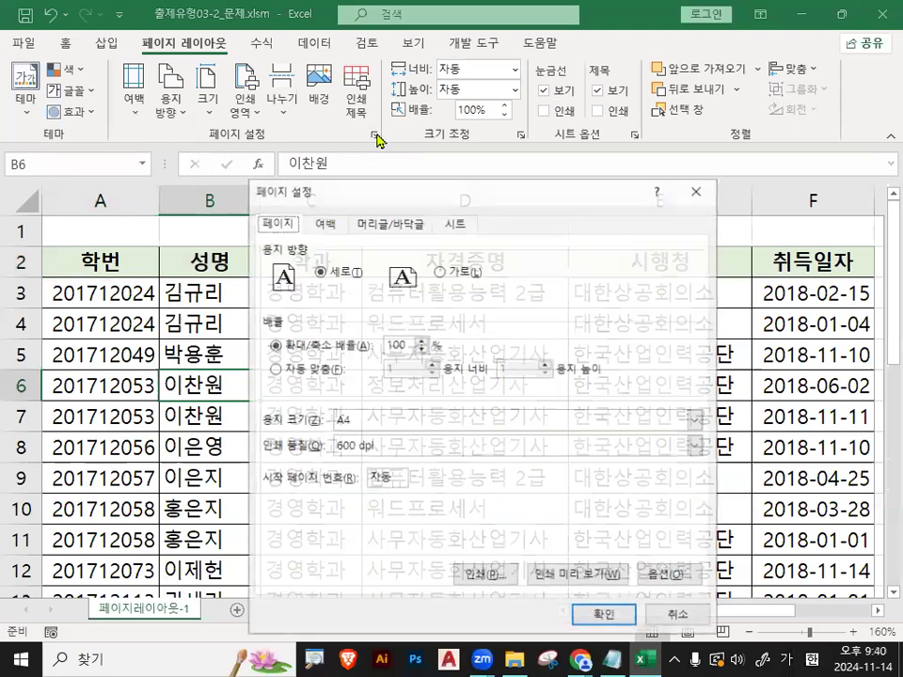
click(454, 224)
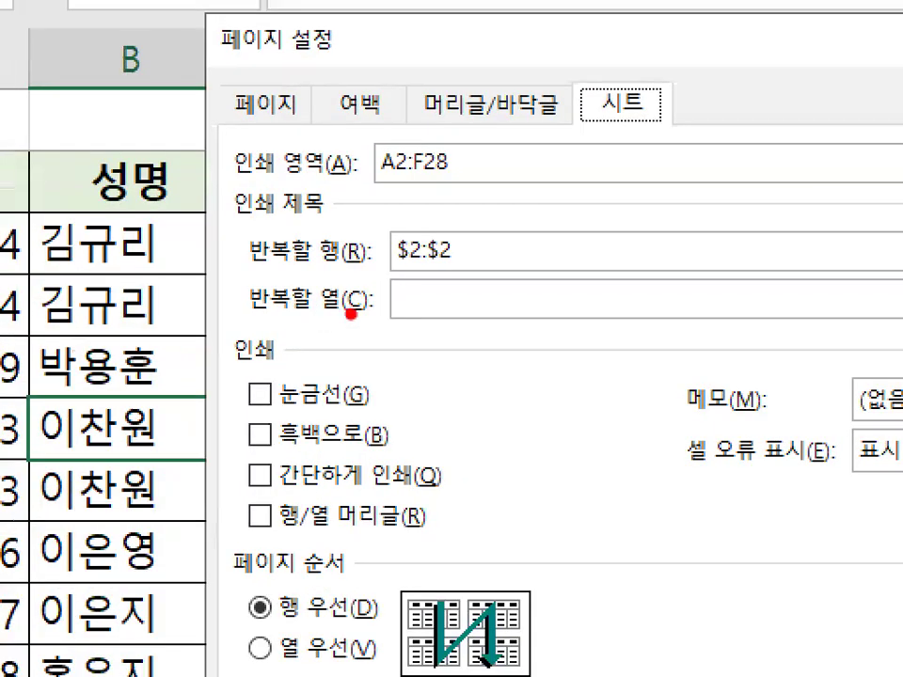
mouse_move(351, 315)
mouse_down()
mouse_move(252, 288)
mouse_move(348, 318)
mouse_up()
key(Escape)
Try column A as the repeating title column, mark its cells with the screen pen, and clear the setting
click(444, 299)
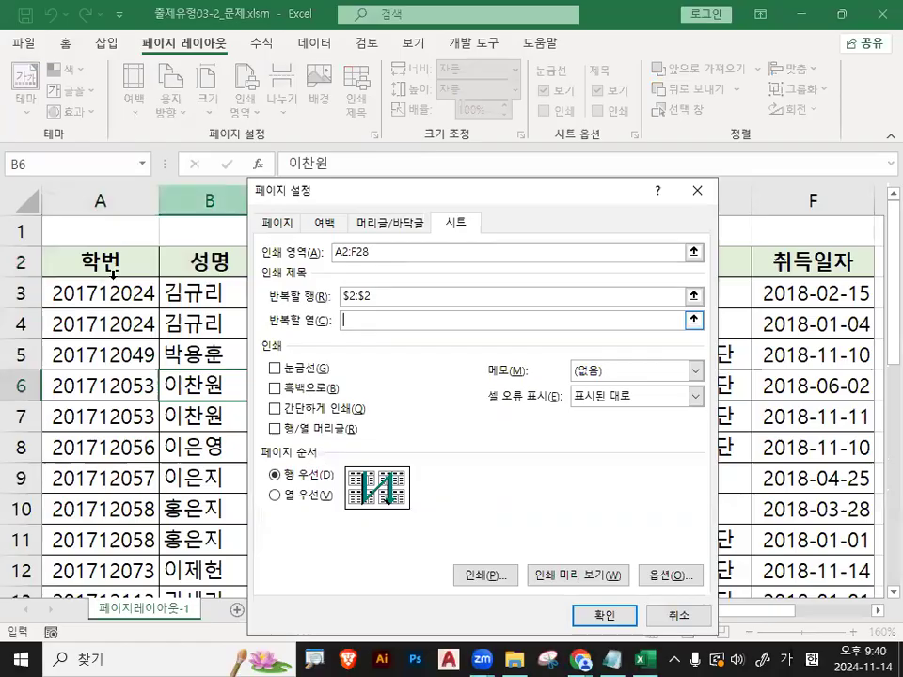
click(104, 200)
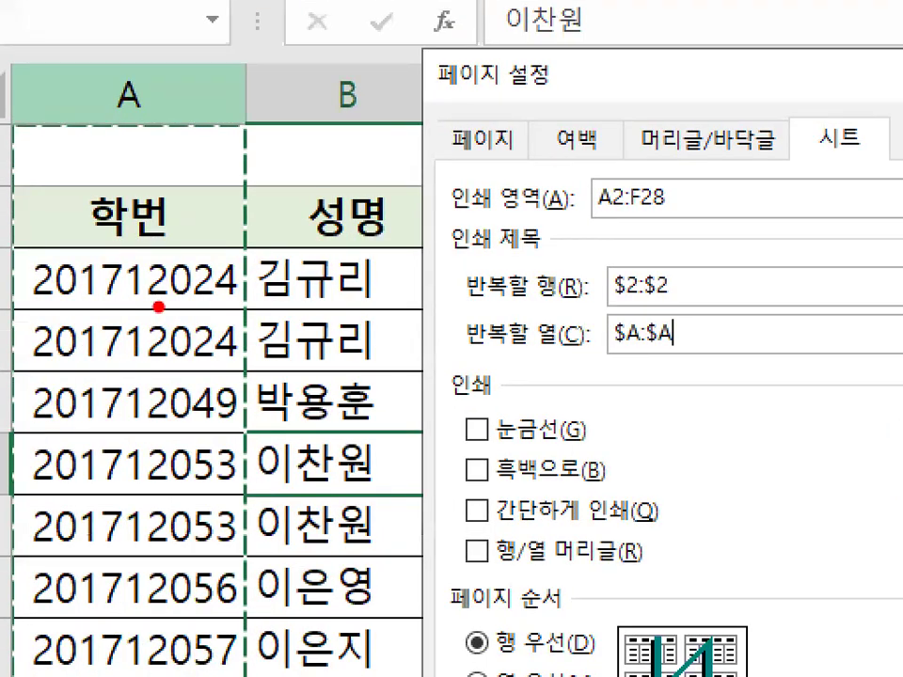
mouse_move(158, 307)
mouse_down()
mouse_move(101, 615)
mouse_move(83, 303)
mouse_move(156, 303)
mouse_up()
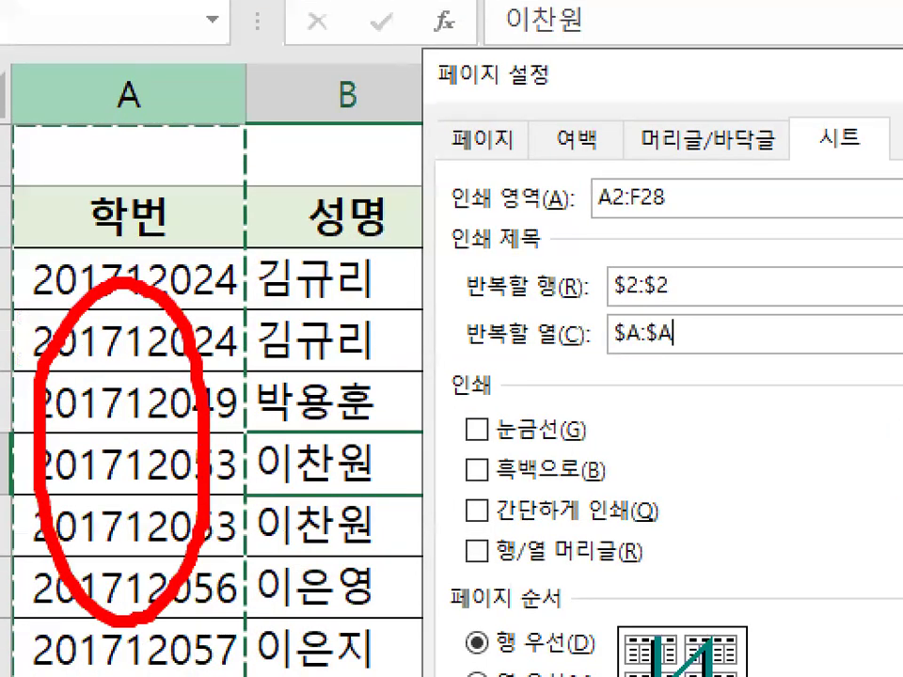
drag(120, 356, 243, 252)
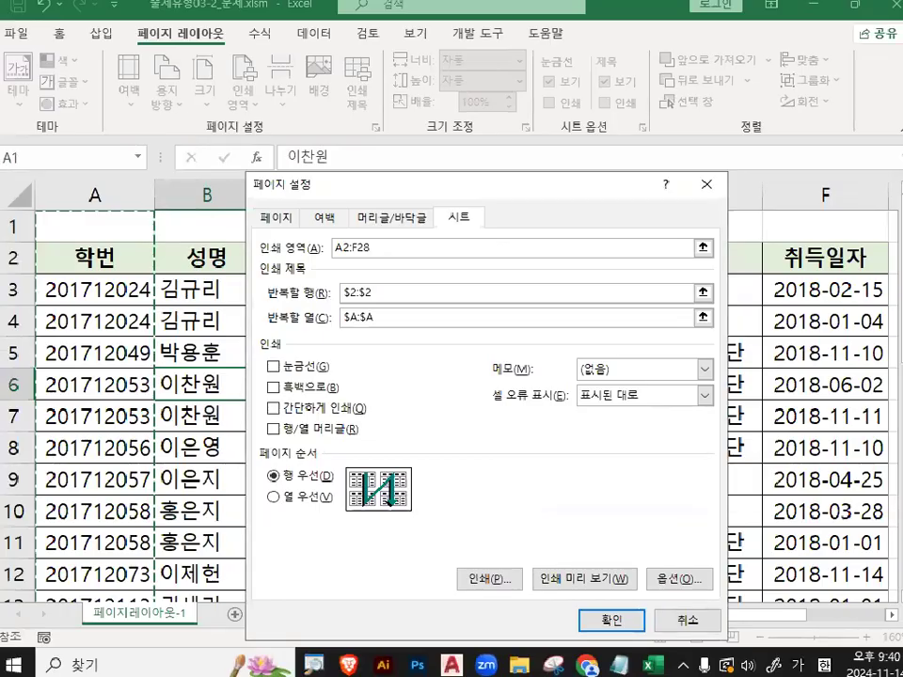
double_click(376, 320)
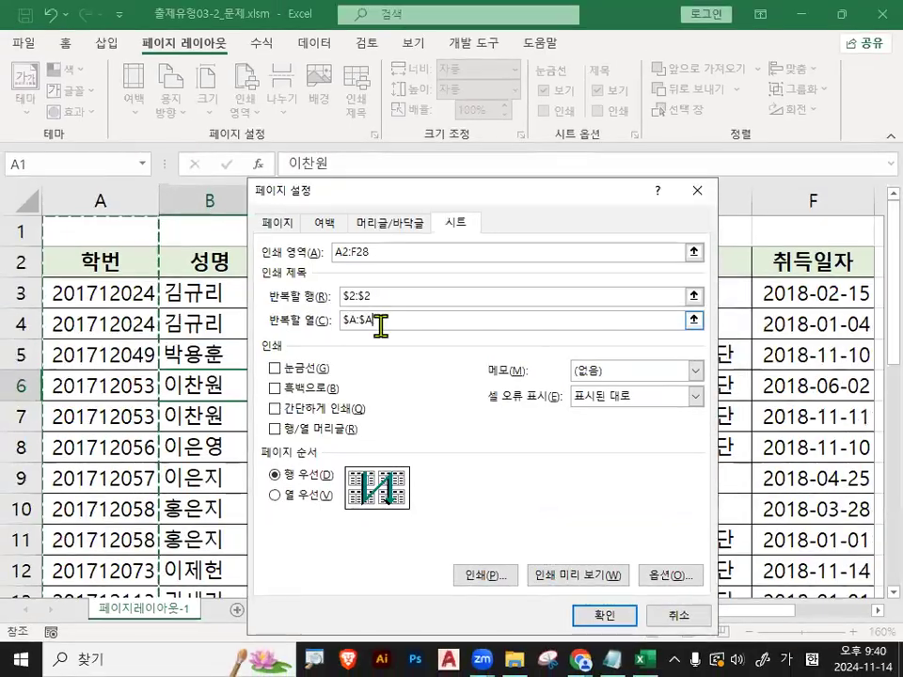
key(BackSpace)
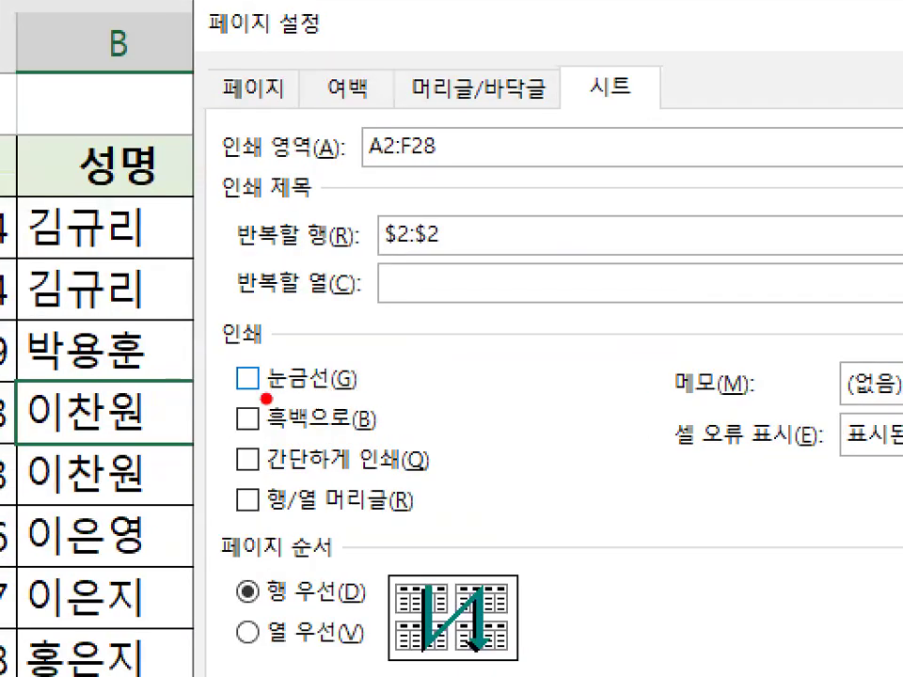
Mark the gridlines and row/column headings print options and the empty cells' gridlines below the table with the screen pen
drag(254, 396, 362, 395)
drag(232, 516, 412, 519)
mouse_move(379, 388)
mouse_down()
mouse_move(254, 423)
mouse_move(369, 362)
mouse_up()
key(Escape)
scroll(170, 354, down, 5)
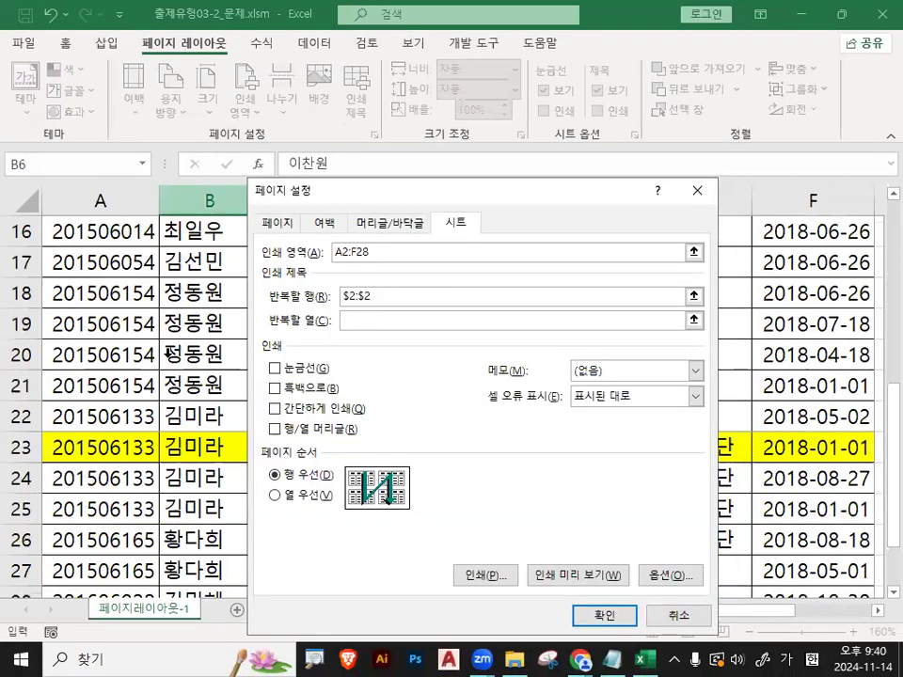
scroll(169, 354, down, 6)
drag(172, 295, 198, 378)
mouse_move(24, 192)
mouse_down()
mouse_move(41, 252)
mouse_move(193, 73)
mouse_up()
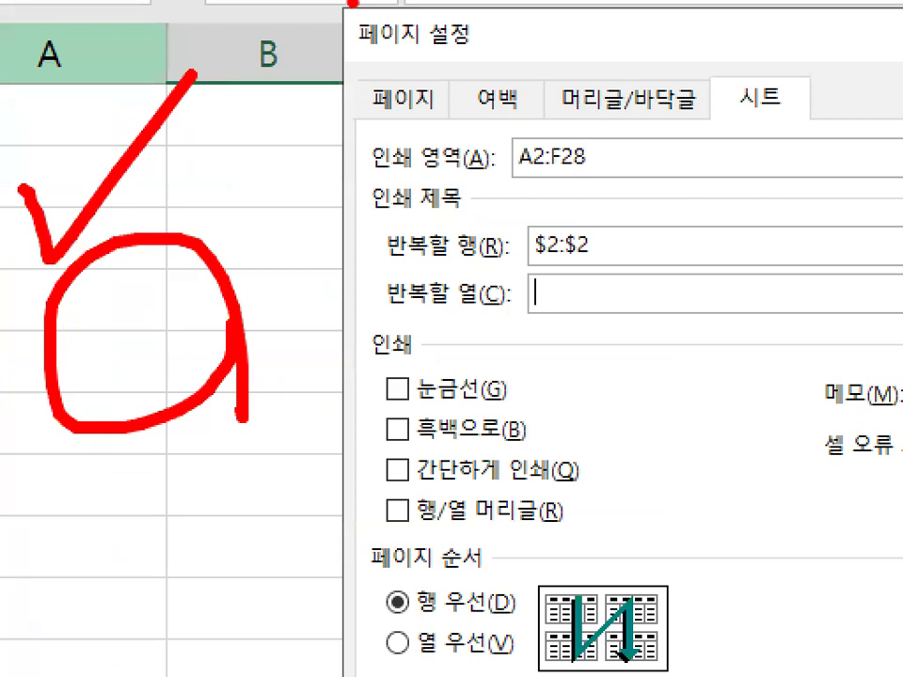
key(Escape)
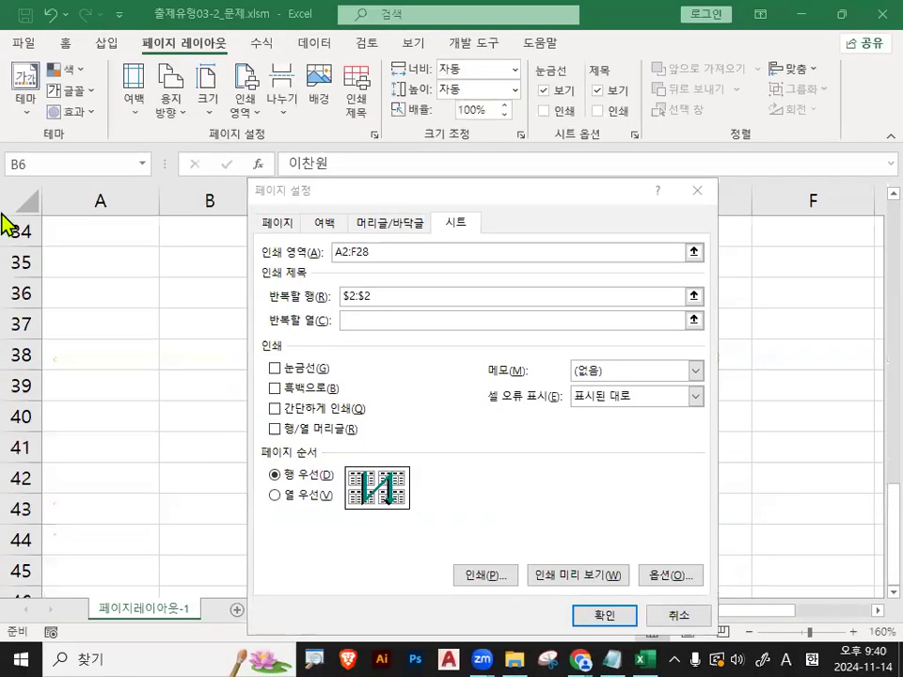
Zoom in on the sheet's headings and mark column letter A and row number 34 with the screen pen
key(ctrl+1)
click(36, 241)
mouse_move(0, 230)
mouse_down()
mouse_move(52, 235)
mouse_move(59, 177)
mouse_up()
mouse_move(249, 161)
mouse_down()
mouse_move(162, 173)
mouse_move(251, 167)
mouse_up()
drag(211, 124, 282, 34)
drag(38, 199, 171, 1)
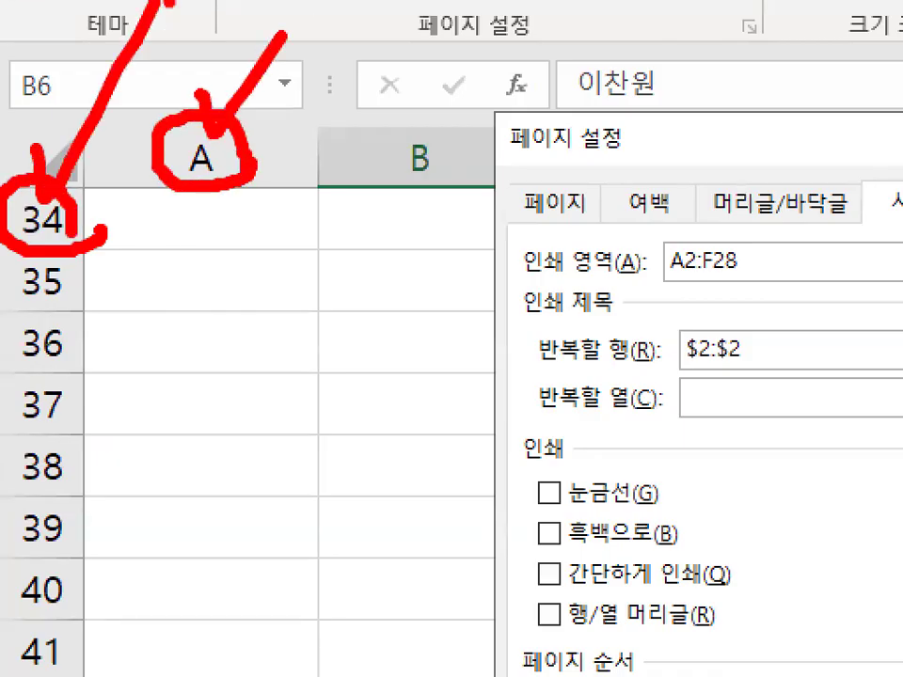
key(Escape)
Turn on printing of gridlines and of row and column headings, and open the print preview
click(548, 493)
click(275, 428)
click(598, 583)
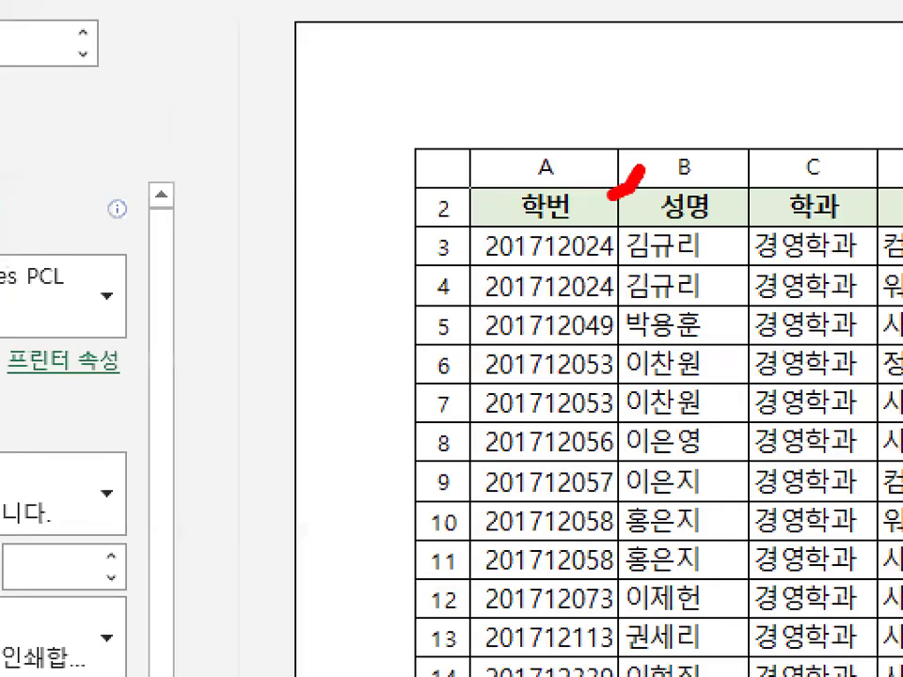
Mark the column letters and row numbers on the first preview page with the screen pen
drag(570, 162, 614, 162)
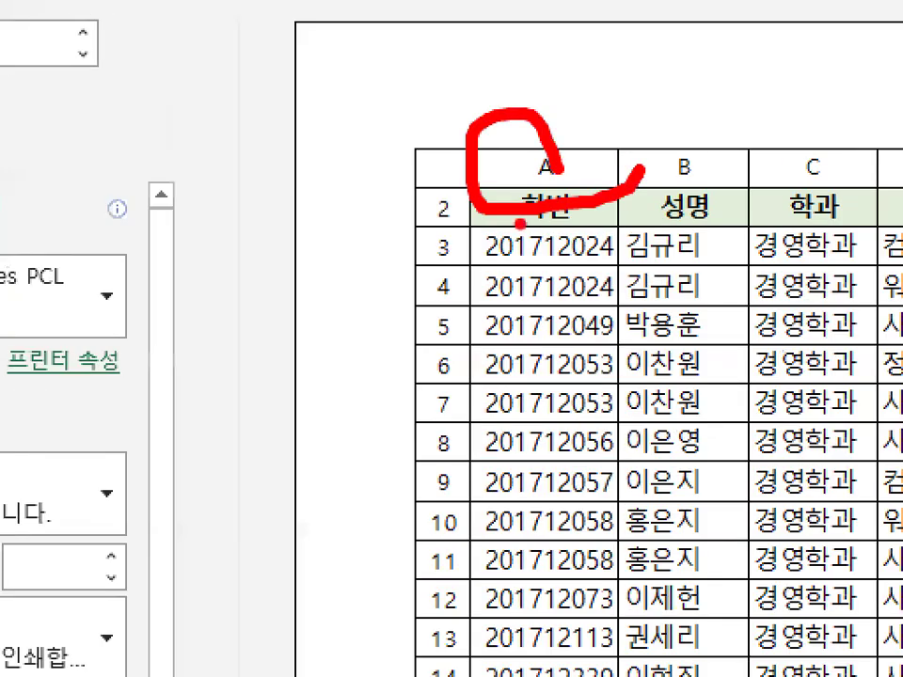
drag(519, 256, 529, 269)
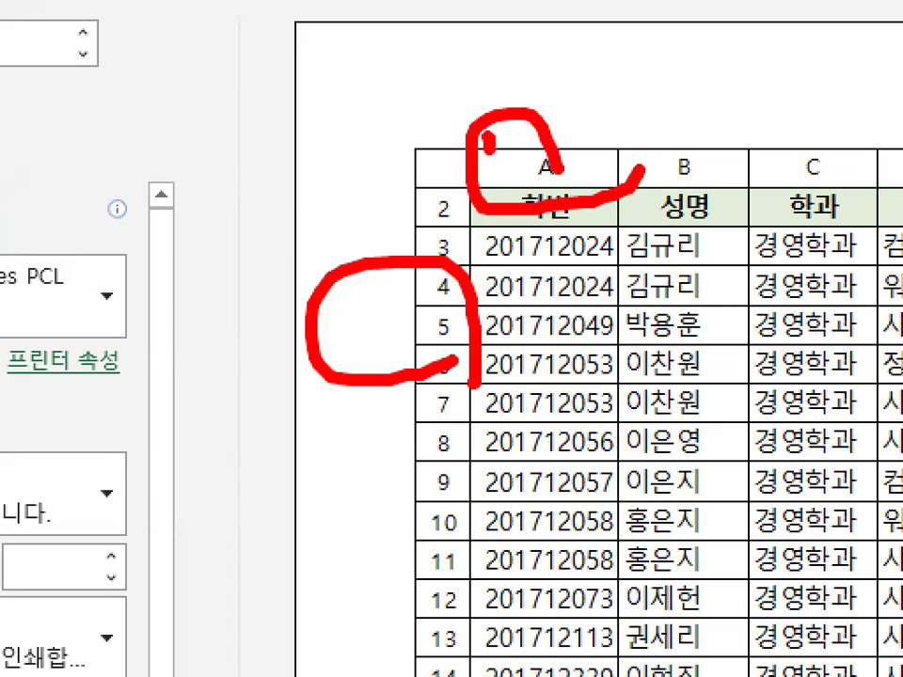
drag(546, 80, 487, 193)
drag(631, 0, 428, 280)
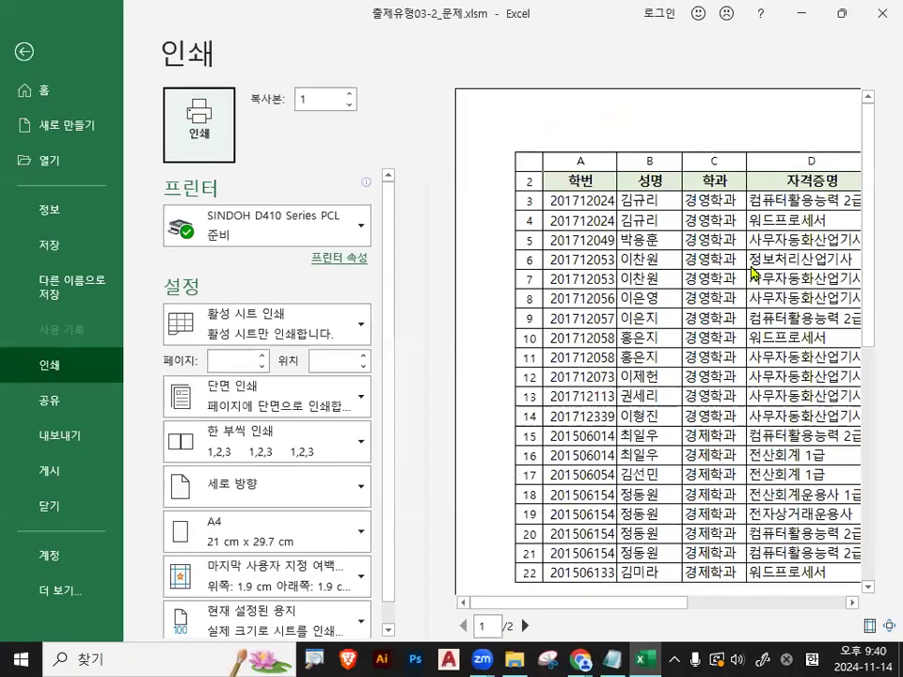
Examine the second preview page, mark the area at the end of its table with the screen pen, and leave the preview
scroll(730, 265, down, 5)
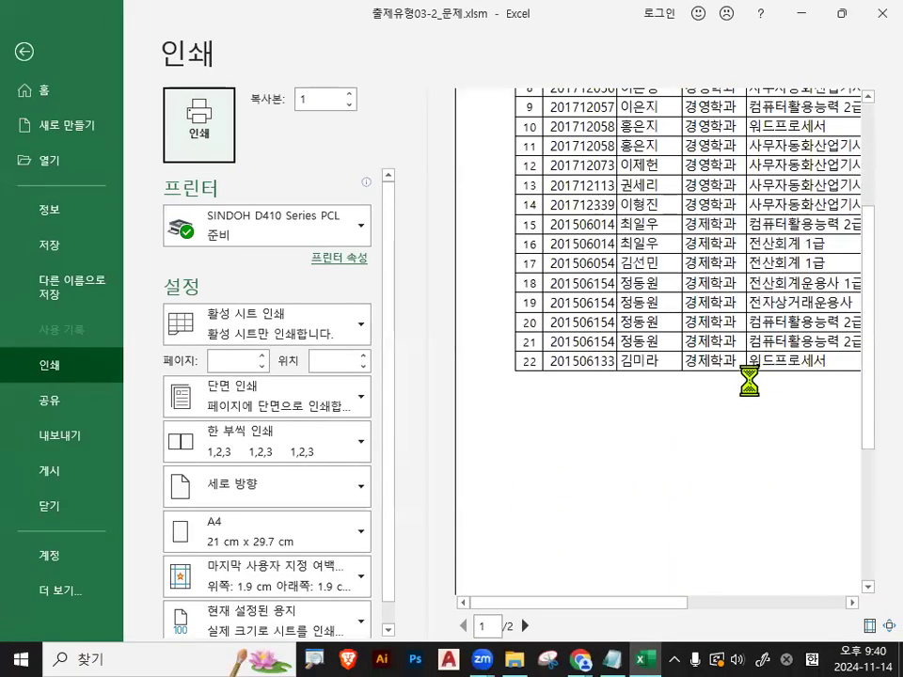
click(525, 626)
scroll(715, 320, up, 5)
scroll(704, 309, up, 1)
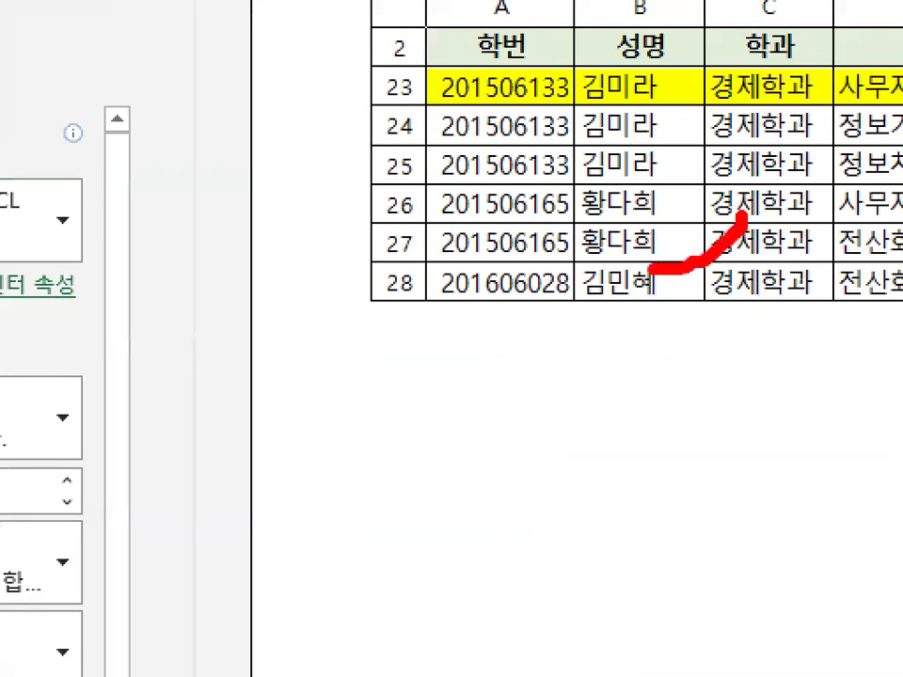
mouse_move(653, 271)
mouse_down()
mouse_move(427, 120)
mouse_move(750, 162)
mouse_up()
mouse_move(414, 350)
mouse_down()
mouse_move(540, 399)
mouse_move(431, 331)
mouse_move(537, 414)
mouse_up()
key(Escape)
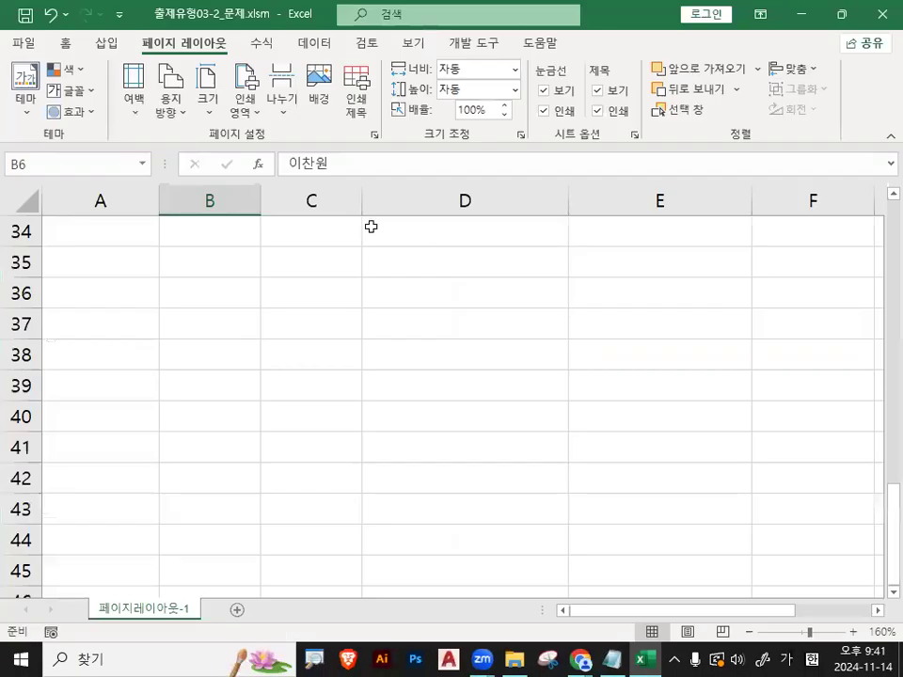
Extend the print area to A2:F34 so it includes empty rows below the table, and open the print preview
click(374, 138)
click(455, 223)
click(402, 251)
drag(88, 237, 492, 319)
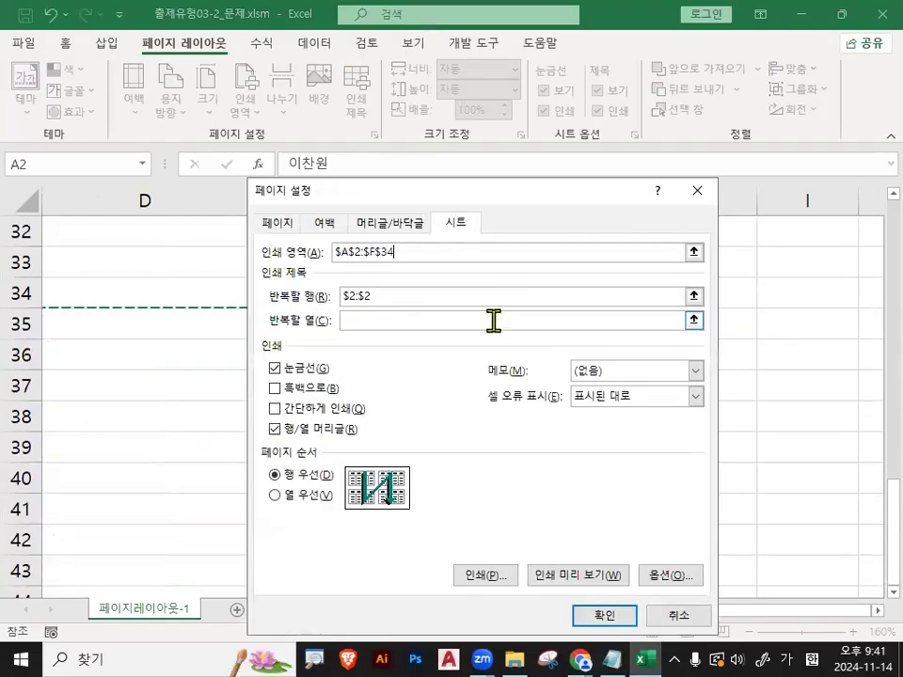
click(596, 576)
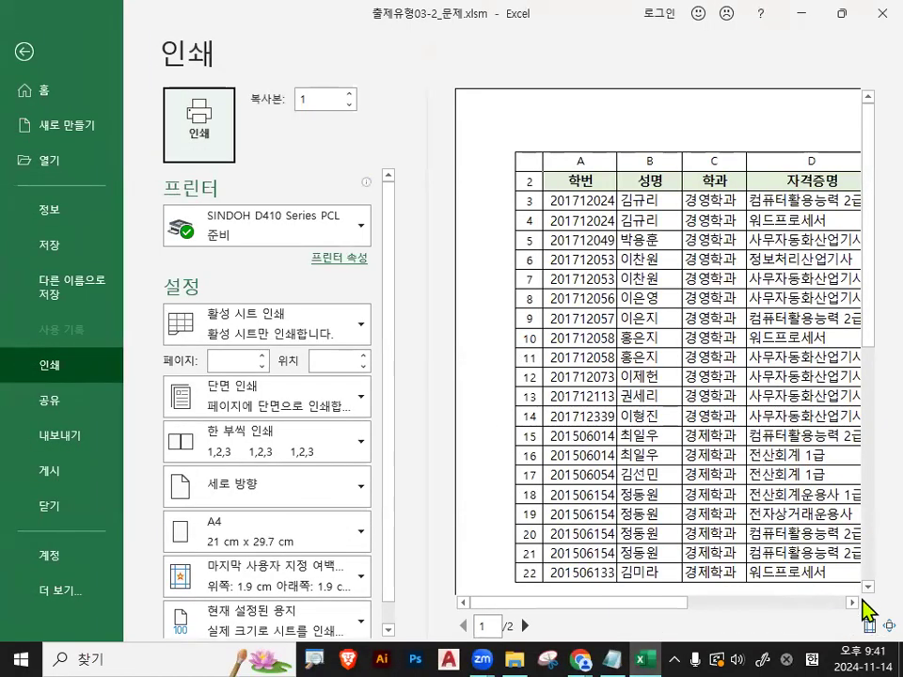
View the whole second page in the preview, circle the dotted gridlines of empty rows 29 to 34, and leave the preview
click(888, 626)
click(527, 627)
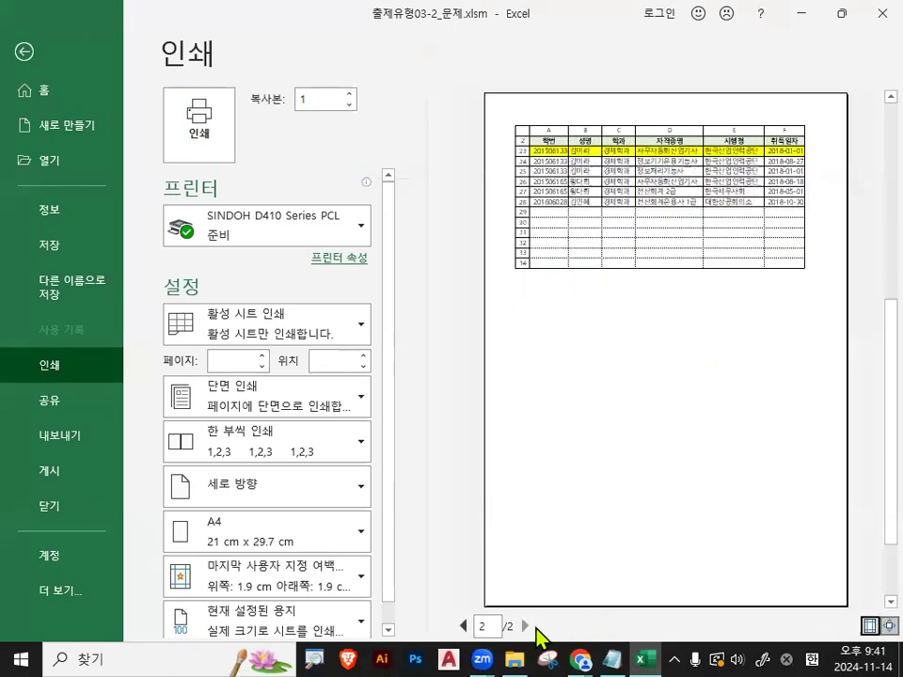
key(ctrl+1)
scroll(658, 224, up, 1)
click(652, 226)
mouse_move(656, 372)
mouse_down()
mouse_move(206, 306)
mouse_move(634, 487)
mouse_up()
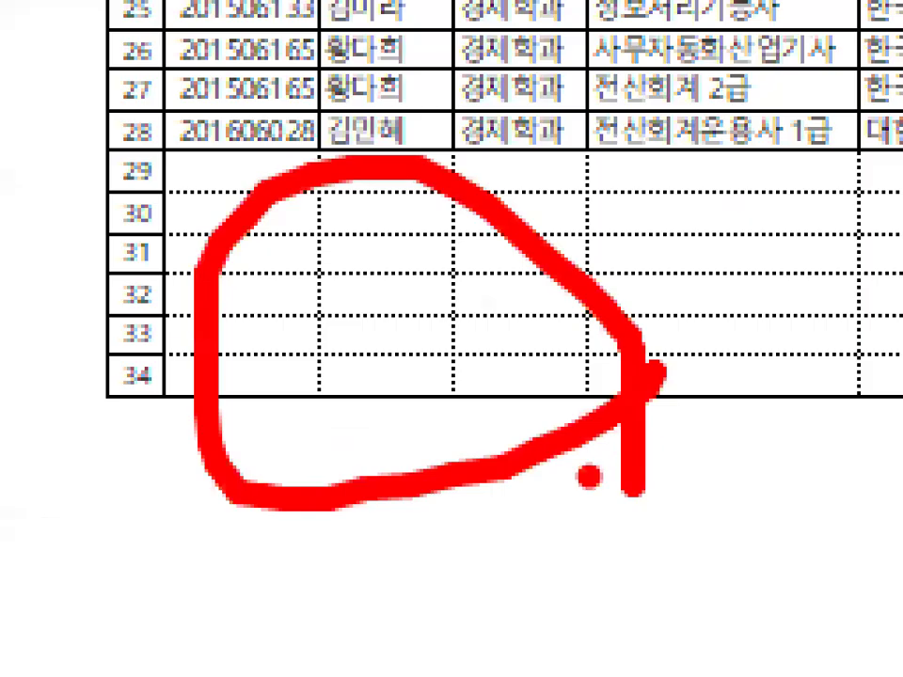
key(Escape)
key(Escape)
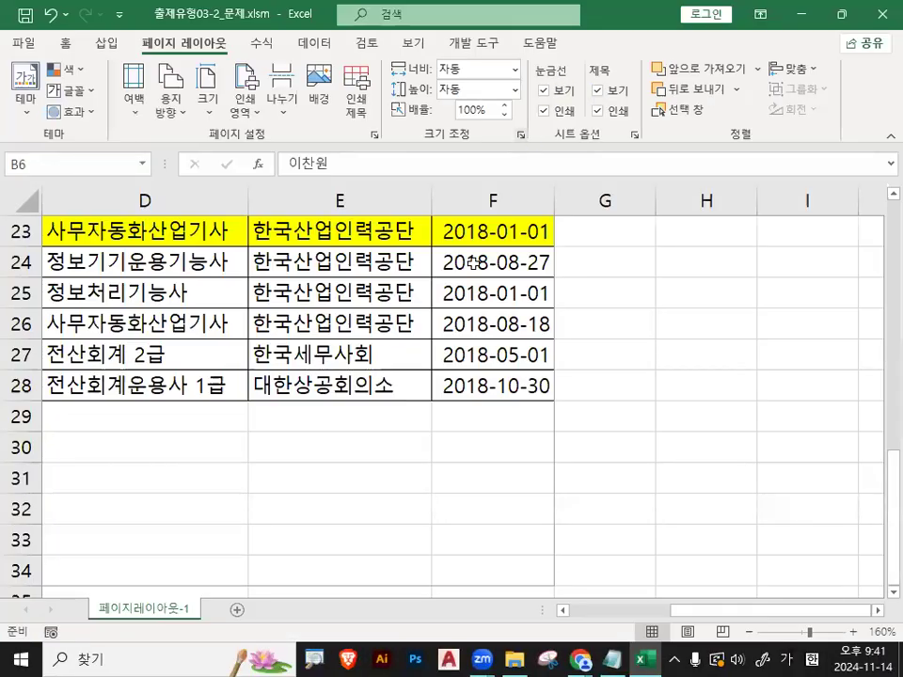
click(373, 136)
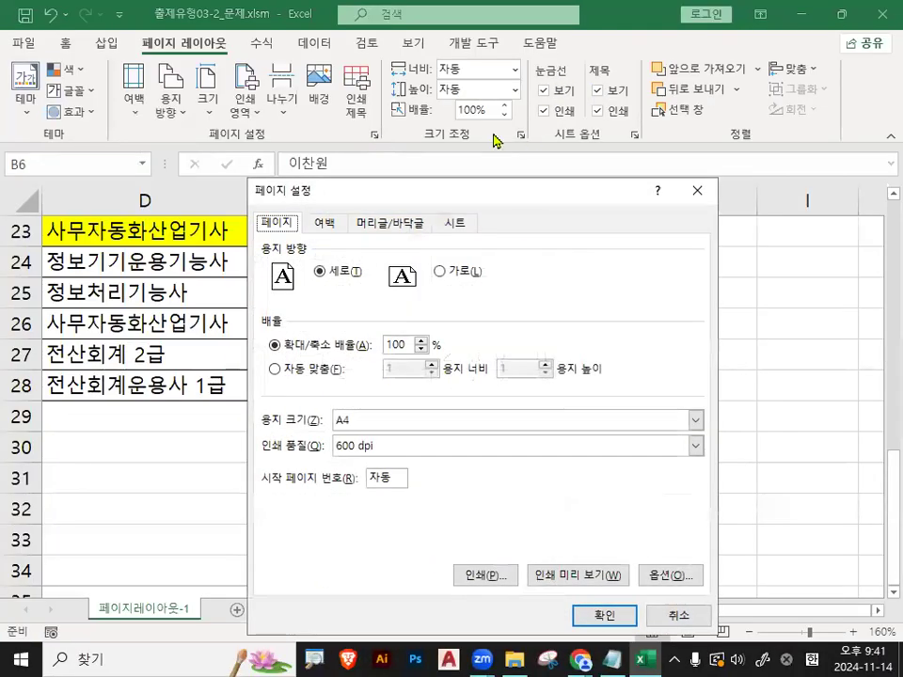
click(631, 613)
click(625, 410)
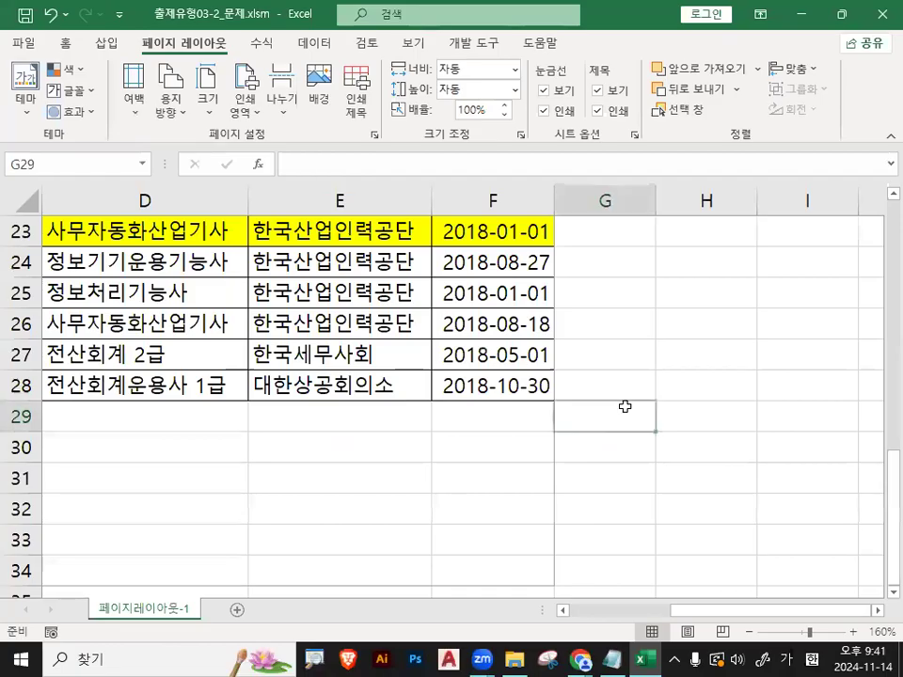
Close the workbook without saving its changes and reopen 출제유형03-2_문제.xlsm from the recent files
click(24, 43)
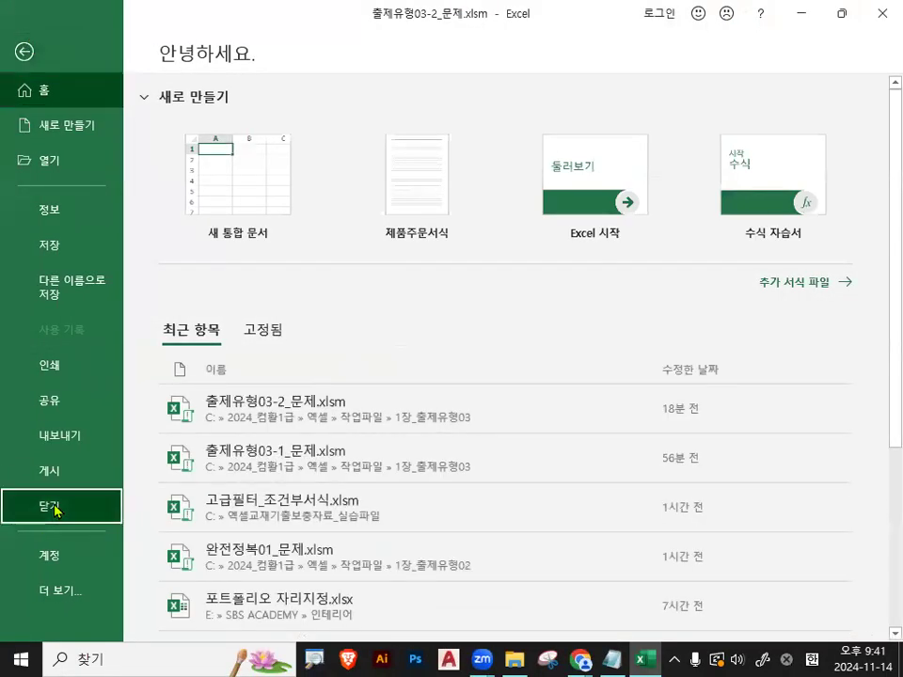
click(45, 519)
click(465, 360)
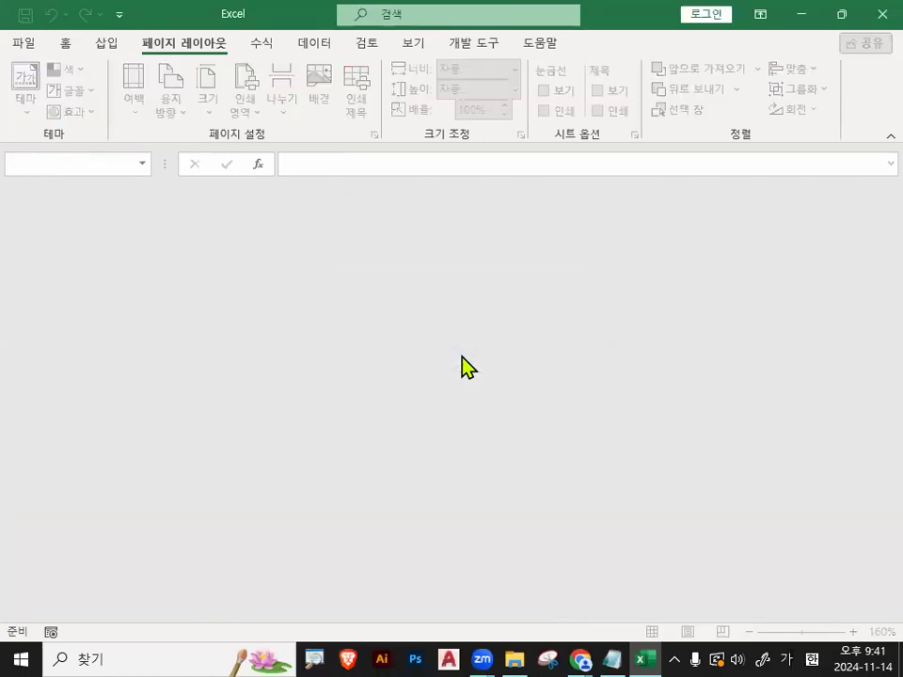
click(24, 43)
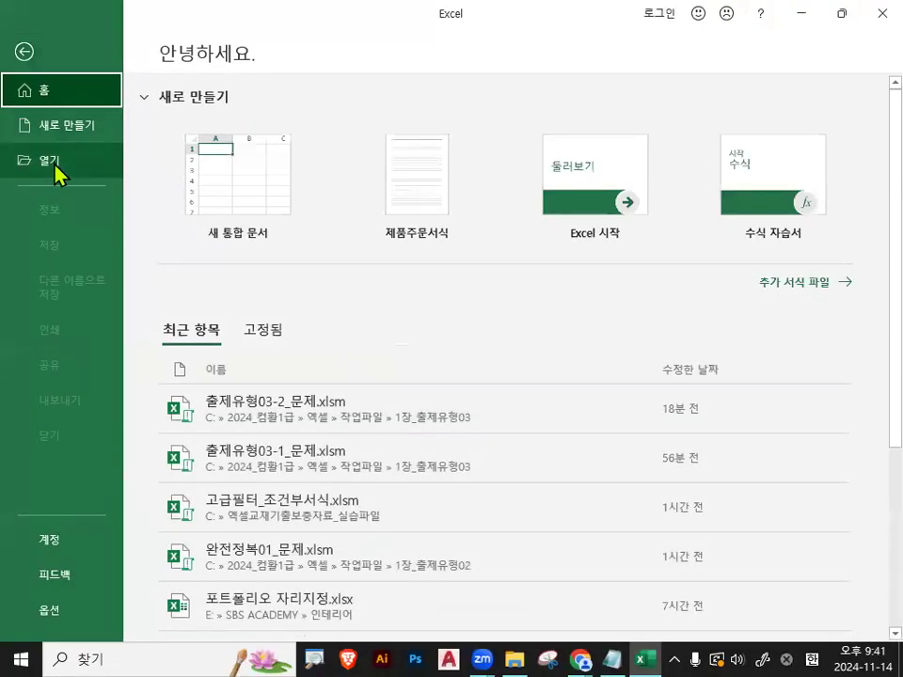
click(299, 402)
click(435, 375)
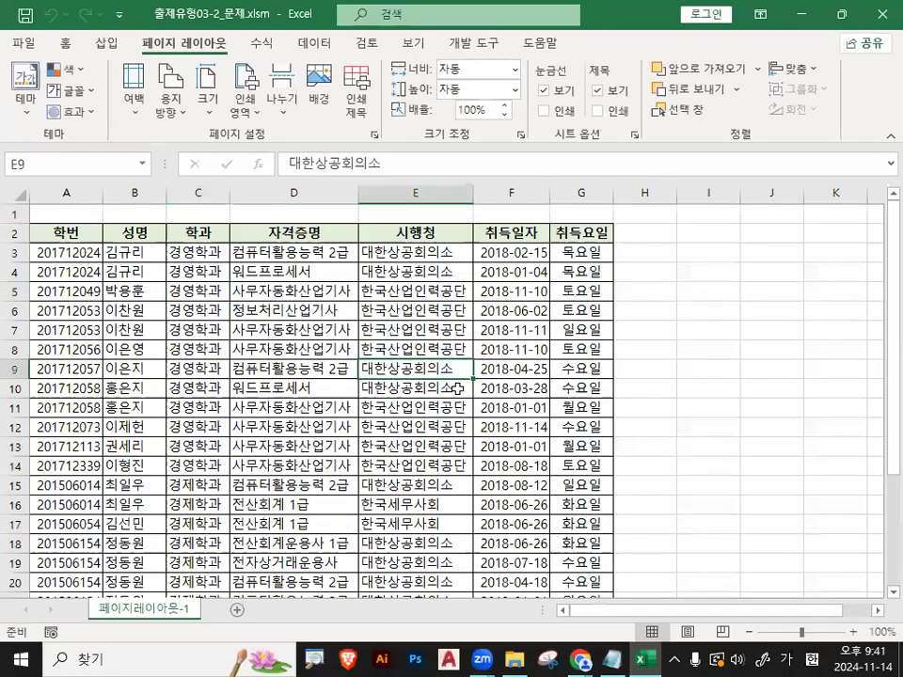
scroll(435, 375, down, 1)
scroll(242, 258, up, 3)
click(252, 239)
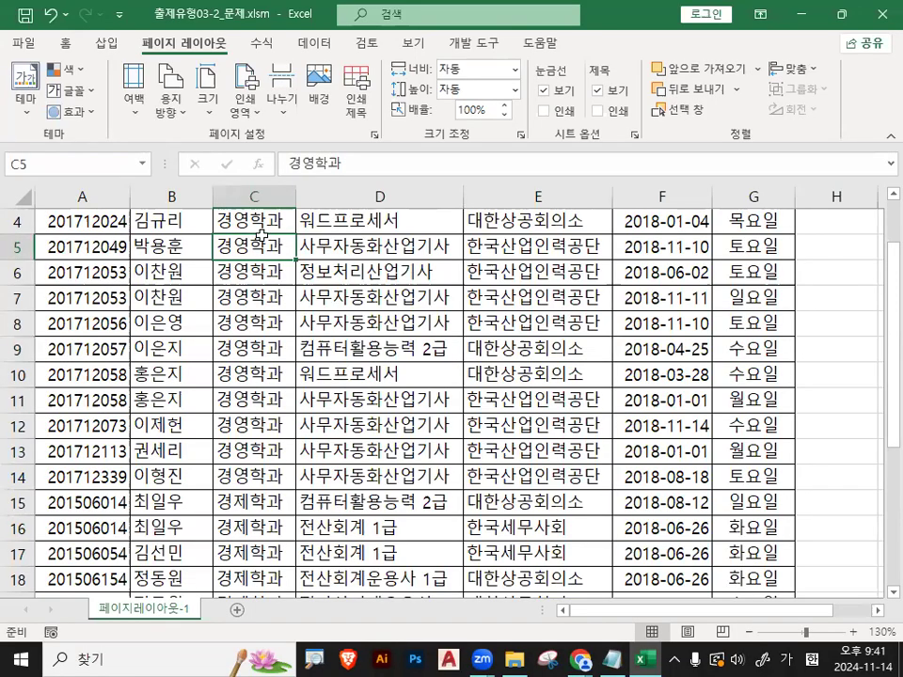
click(172, 297)
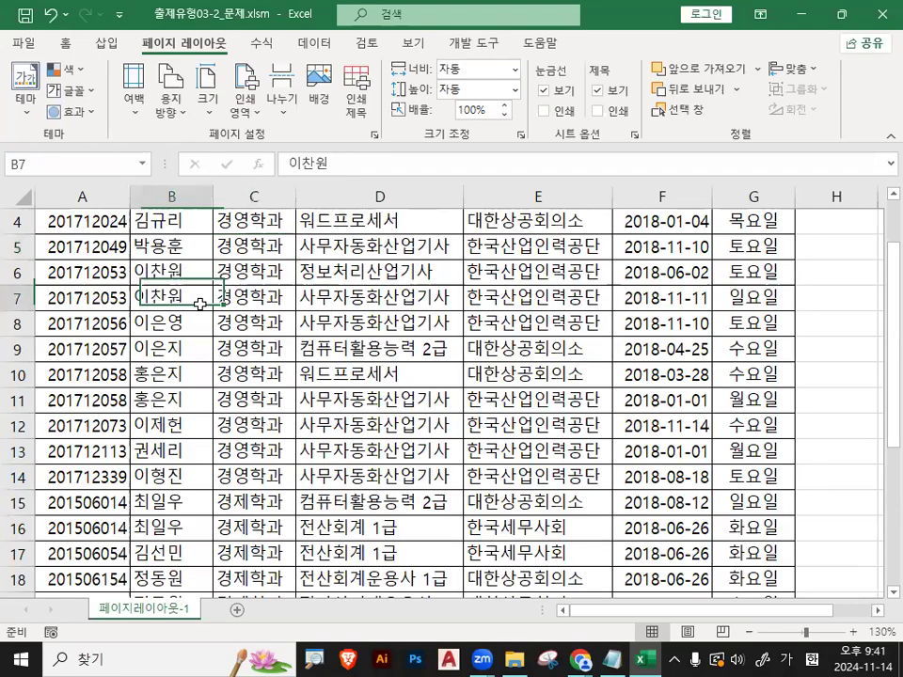
click(340, 324)
scroll(341, 399, up, 1)
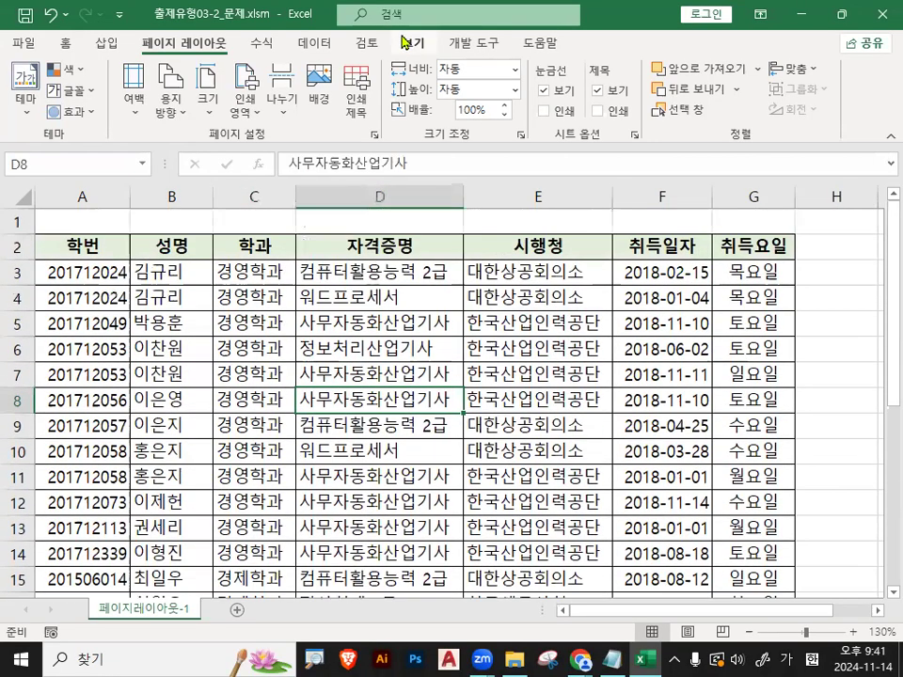
Mark the 페이지 레이아웃 heading and the 페이지 설정 group with the screen pen
key(ctrl+1)
click(227, 79)
mouse_move(248, 83)
mouse_down()
mouse_move(198, 118)
mouse_move(177, 49)
mouse_move(224, 79)
mouse_up()
key(Escape)
key(ctrl+1)
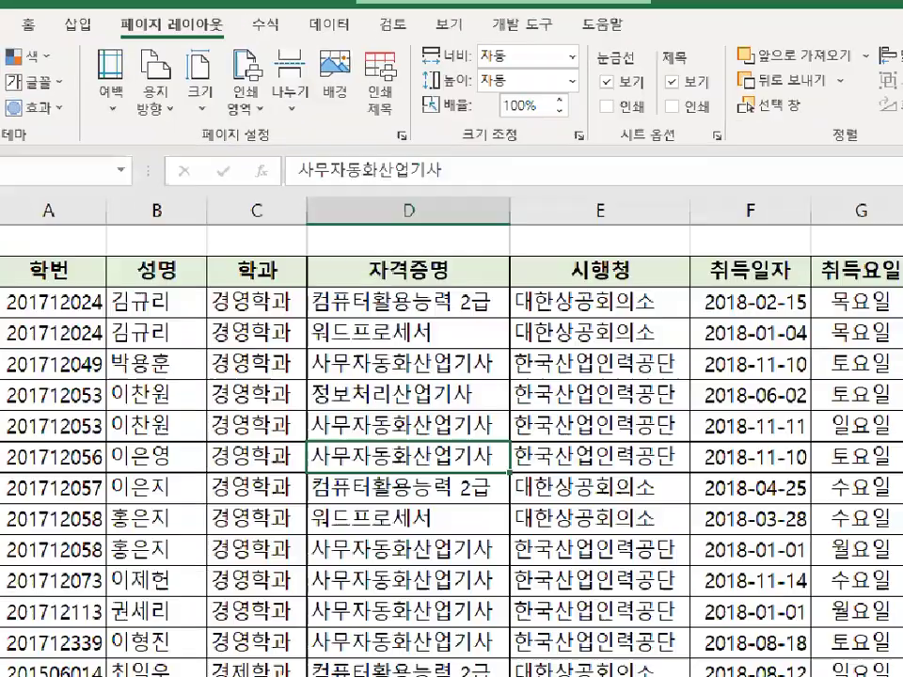
click(292, 136)
mouse_move(297, 139)
mouse_down()
mouse_move(182, 147)
mouse_move(319, 138)
mouse_up()
drag(540, 147, 539, 147)
key(Escape)
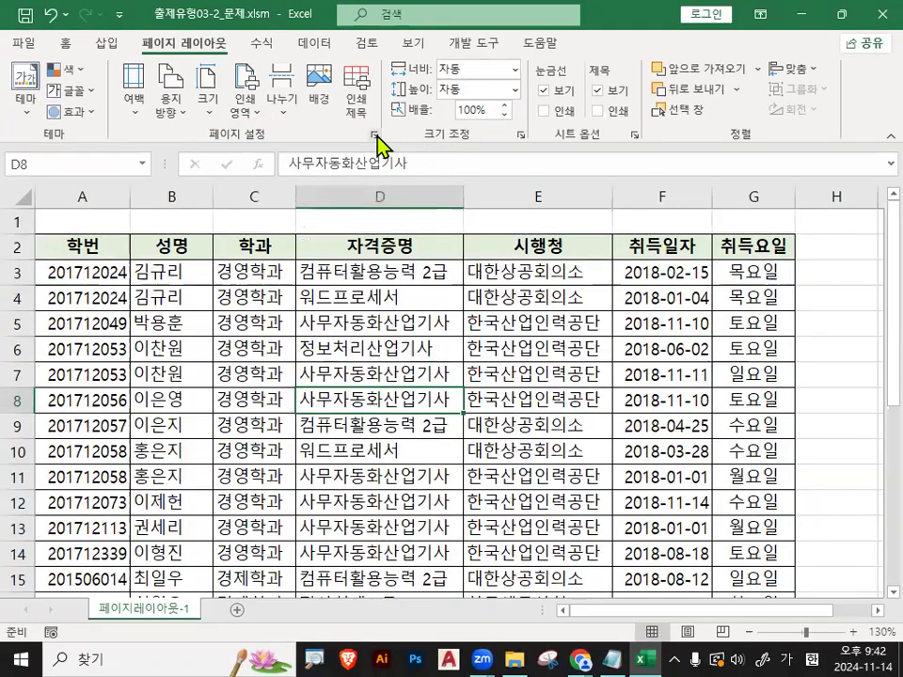
Open Page Setup, circle the 여백 heading with the screen pen, and show the margin settings
click(375, 136)
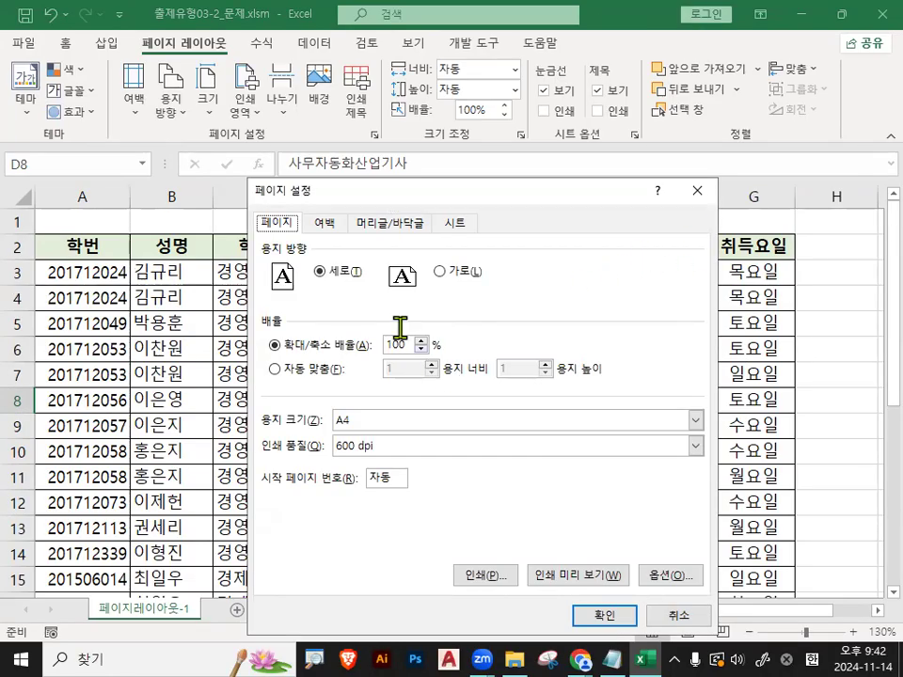
key(ctrl+1)
click(351, 216)
mouse_move(369, 214)
mouse_down()
mouse_move(330, 248)
mouse_move(345, 212)
mouse_up()
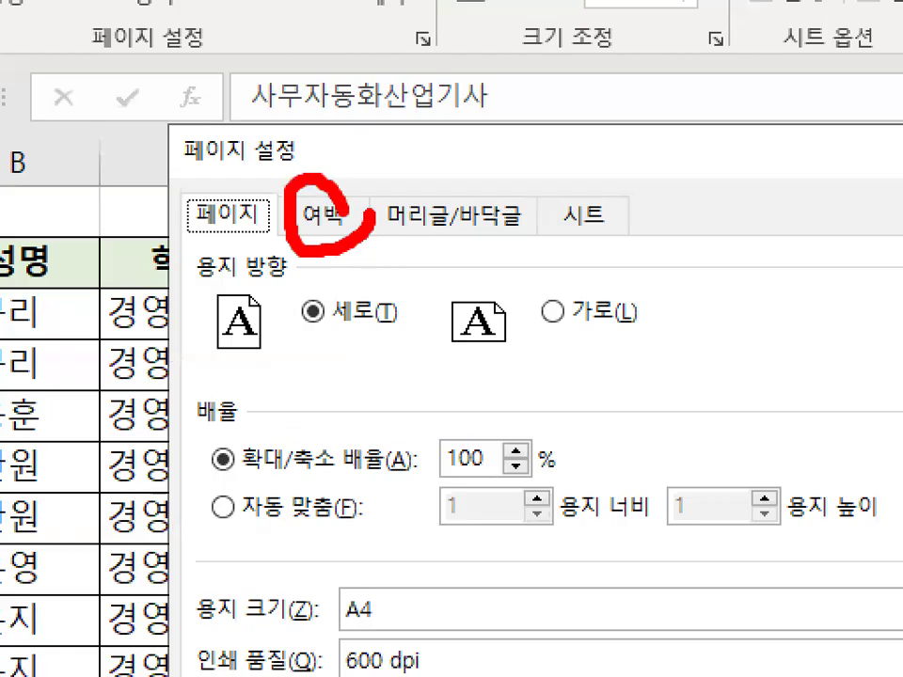
key(Escape)
click(320, 219)
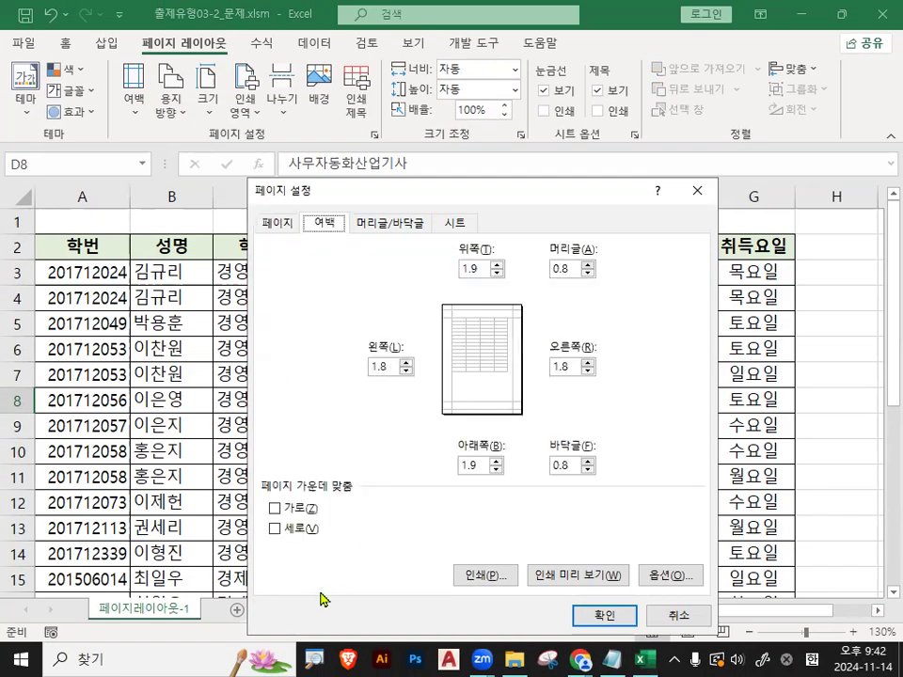
Centre the printout on the page both horizontally (가로) and vertically (세로), marking the 페이지 가운데 맞춤 options with the screen pen
key(ctrl+1)
drag(215, 399, 405, 393)
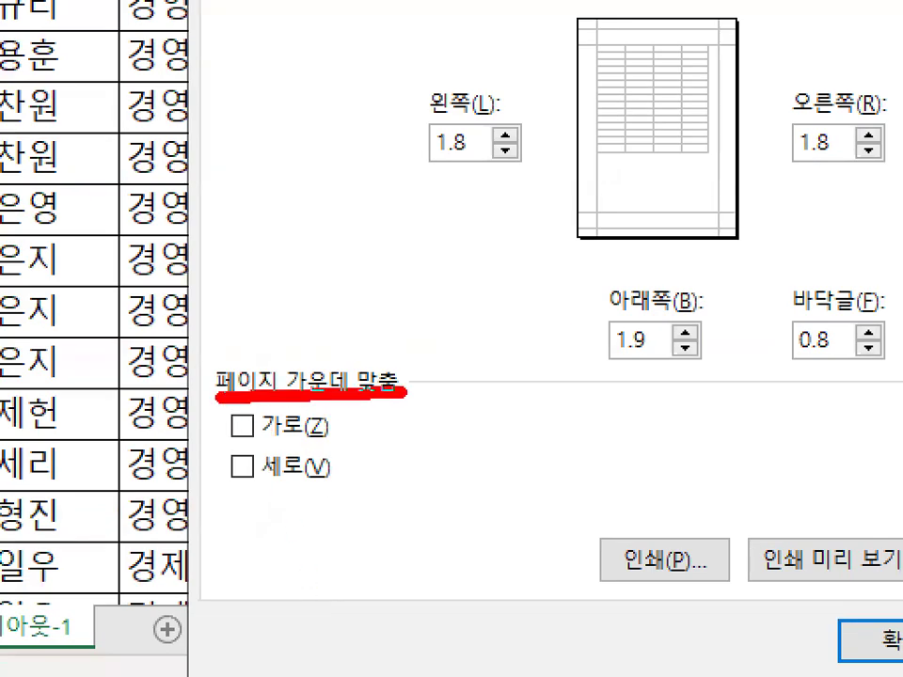
mouse_move(293, 486)
mouse_down()
mouse_move(217, 489)
mouse_move(267, 390)
mouse_move(290, 508)
mouse_up()
key(Escape)
click(241, 425)
click(242, 466)
key(ctrl+1)
mouse_move(298, 512)
mouse_down()
mouse_move(283, 425)
mouse_move(327, 538)
mouse_up()
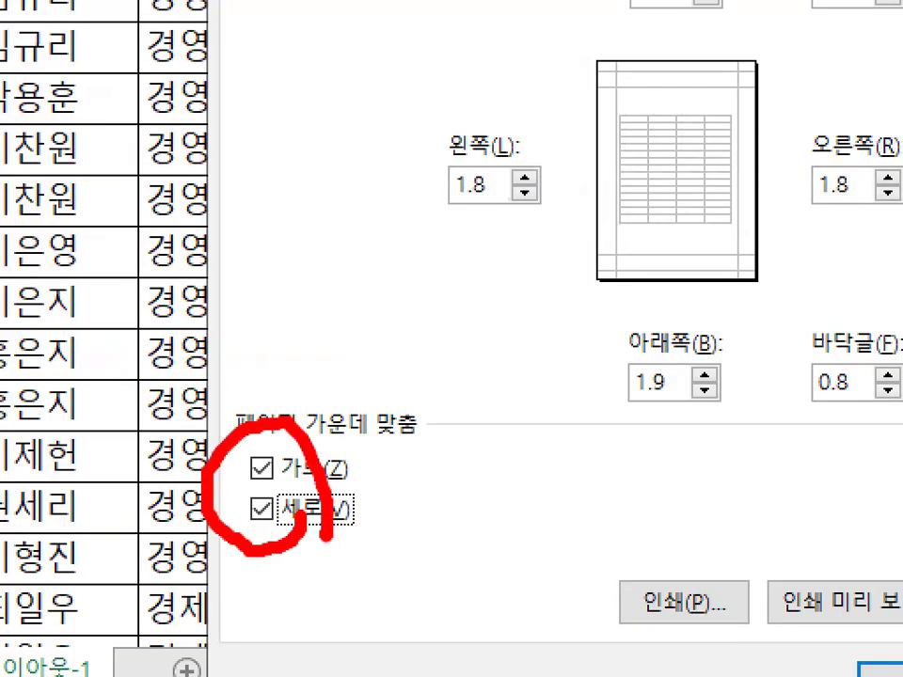
key(Escape)
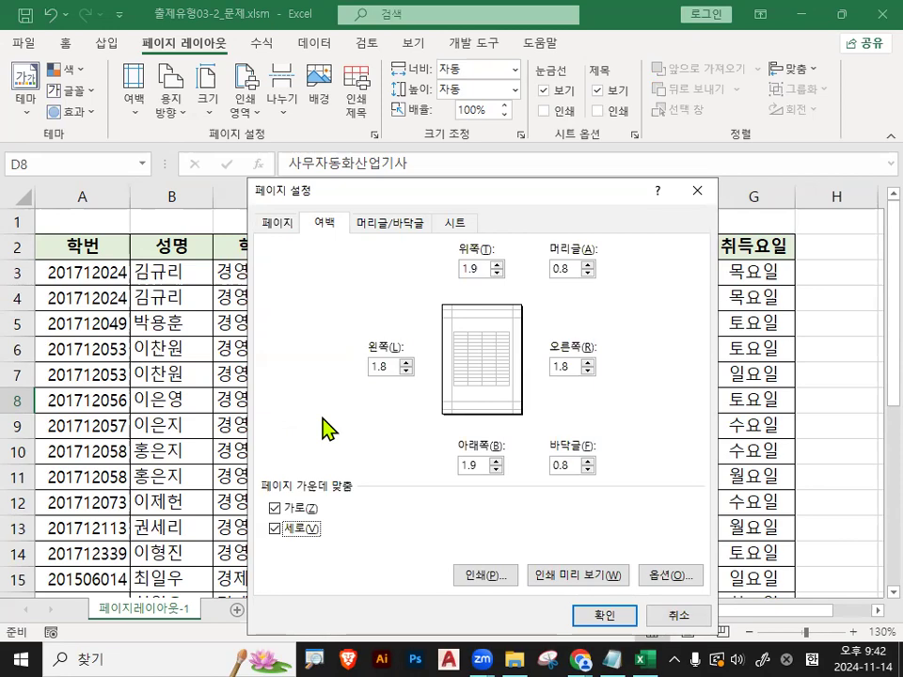
Show the header and footer settings, mark the custom footer option with the screen pen, and open the footer for editing
key(ctrl+1)
mouse_move(467, 252)
mouse_down()
mouse_move(293, 201)
mouse_move(478, 238)
mouse_up()
key(Escape)
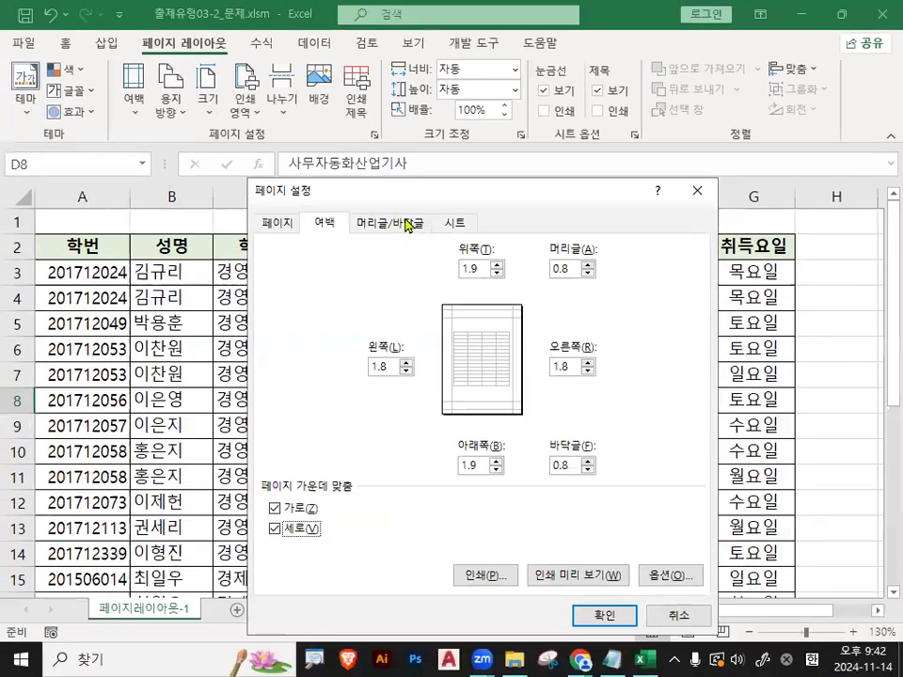
click(407, 226)
key(ctrl+1)
drag(588, 361, 495, 355)
drag(399, 336, 591, 330)
key(Escape)
click(528, 335)
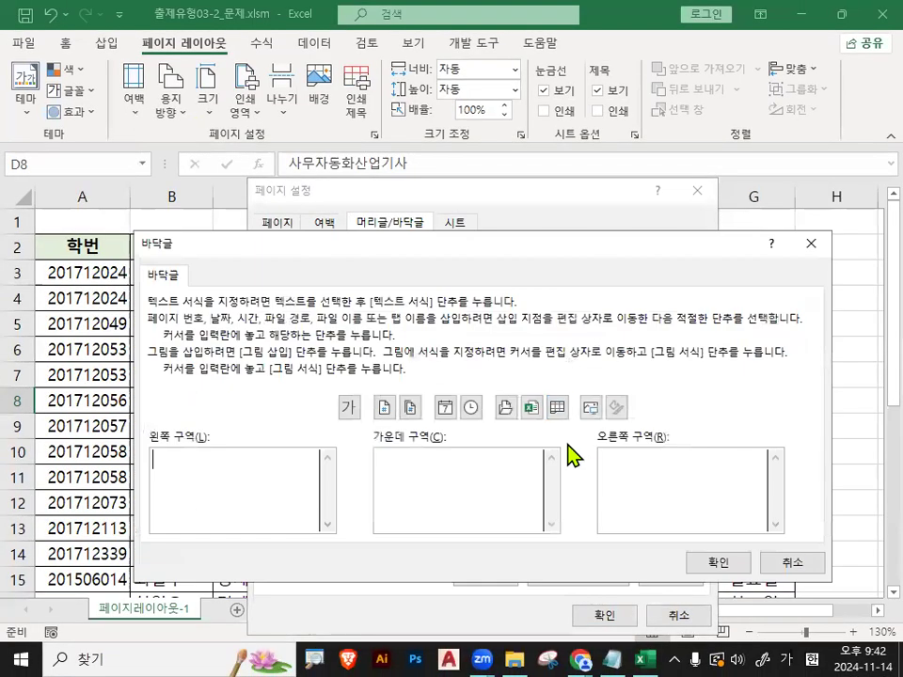
drag(469, 242, 432, 138)
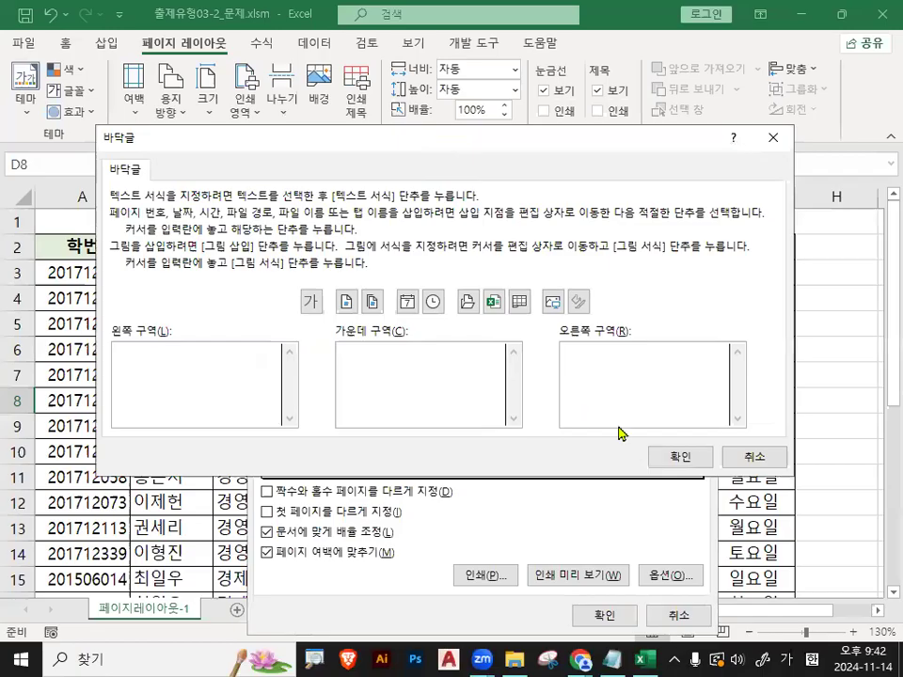
Place the cursor in the footer's right section (오른쪽 구역) and circle the insertion point with the screen pen
click(709, 368)
key(ctrl+1)
mouse_move(739, 356)
mouse_down()
mouse_move(658, 378)
mouse_move(724, 375)
mouse_up()
drag(643, 273, 748, 188)
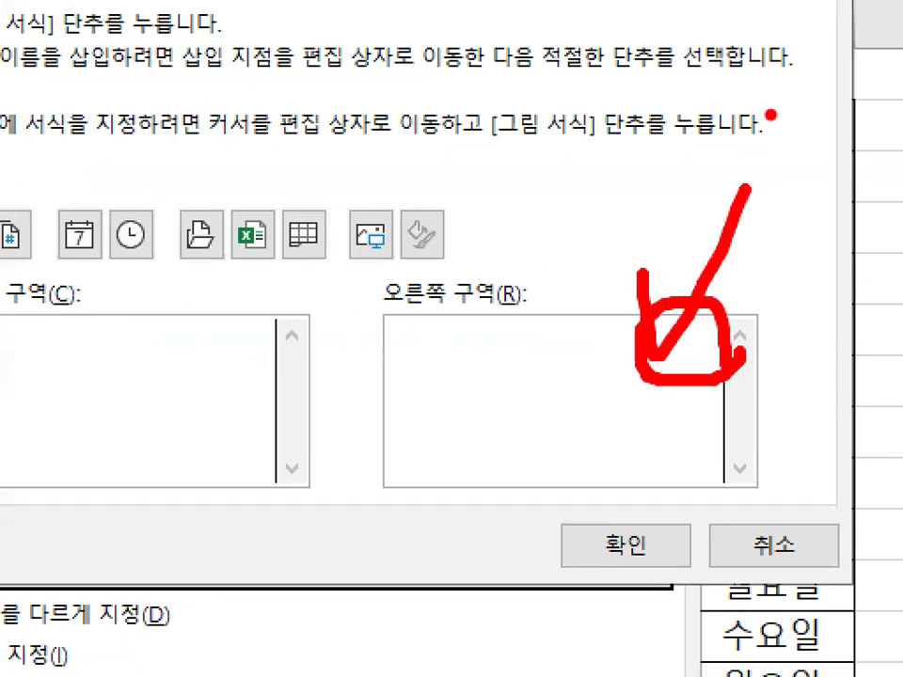
key(Escape)
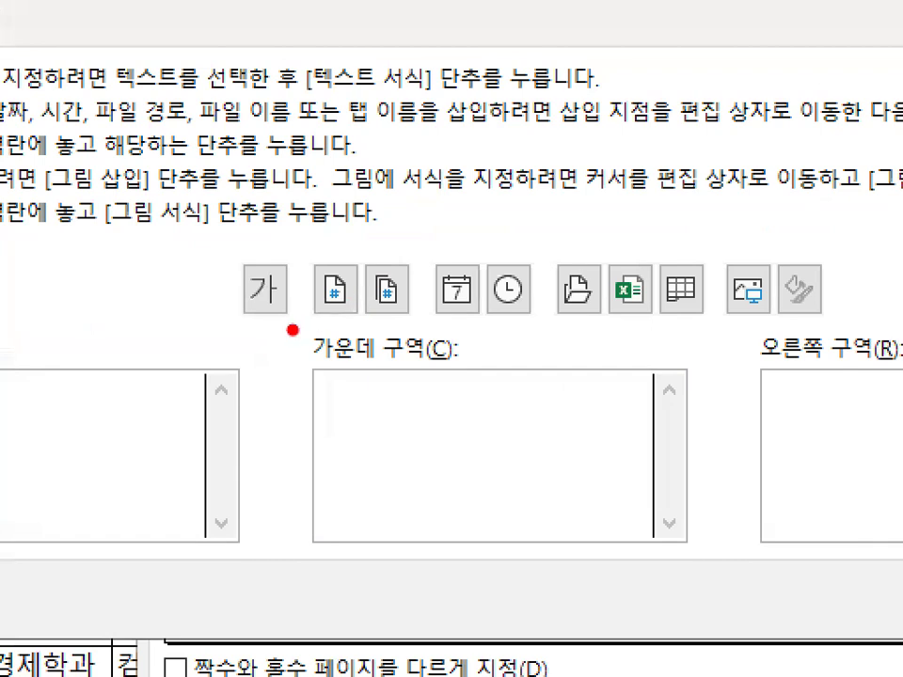
Insert the page number code followed by the text " 페이지" in the footer's right section, marking the insertion tools with the screen pen
drag(276, 312, 574, 312)
drag(689, 320, 837, 327)
mouse_move(363, 300)
mouse_down()
mouse_move(296, 273)
mouse_move(363, 306)
mouse_up()
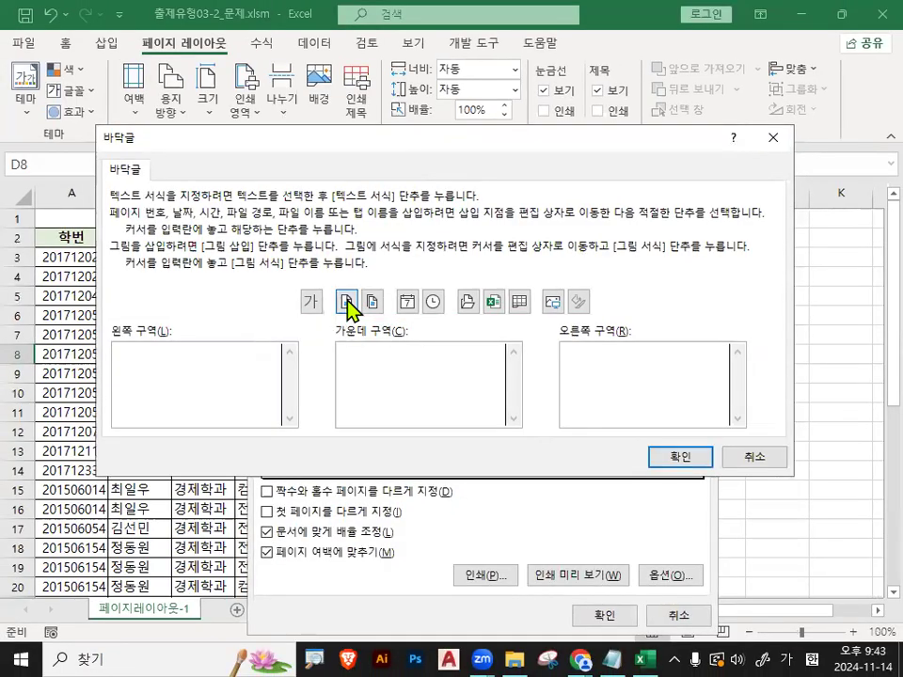
click(334, 290)
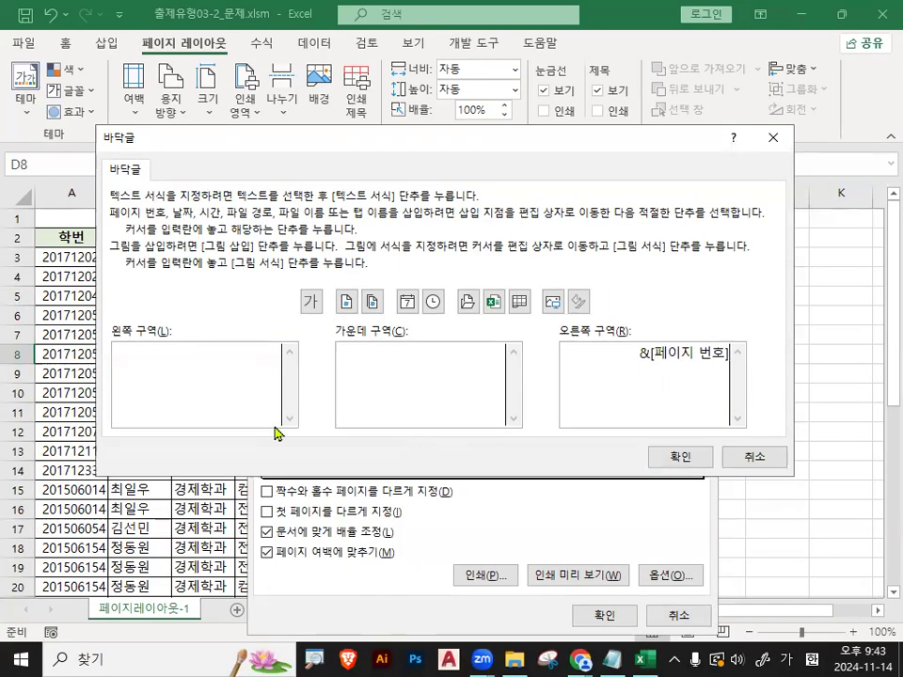
text(페이지)
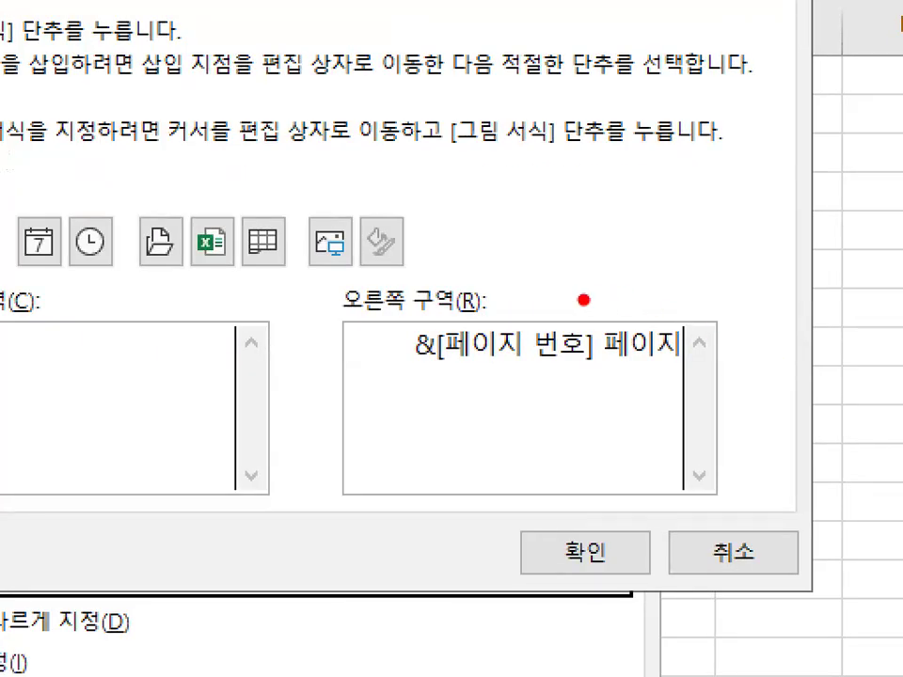
Mark the footer code with the screen pen, accept the footer, and circle its sample in Page Setup
drag(591, 326, 691, 251)
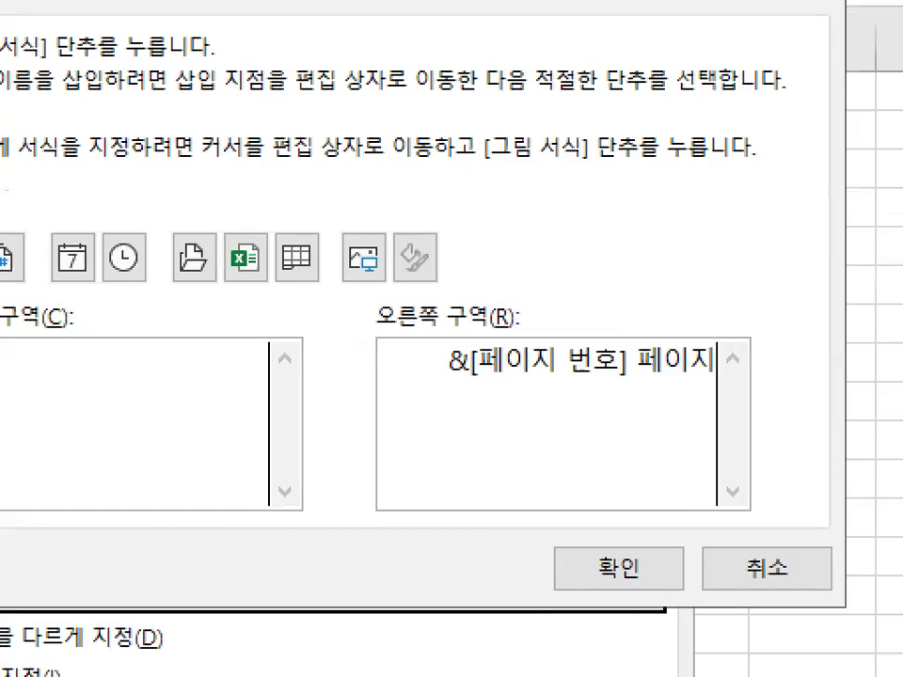
mouse_move(748, 345)
mouse_down()
mouse_move(748, 360)
mouse_move(644, 356)
mouse_up()
drag(545, 369, 574, 330)
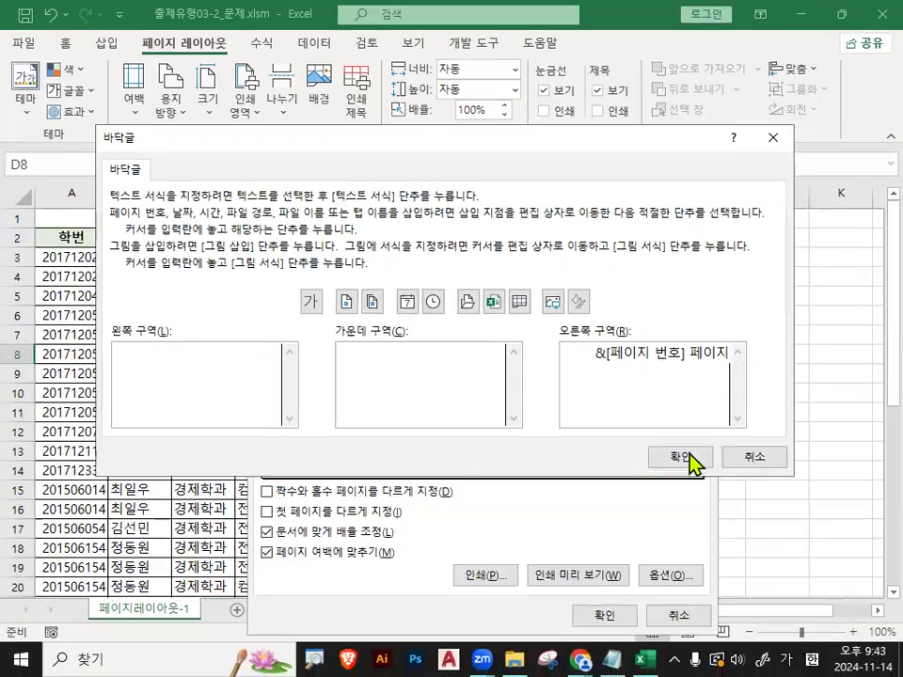
click(618, 568)
mouse_move(734, 485)
mouse_down()
mouse_move(627, 482)
mouse_move(747, 479)
mouse_up()
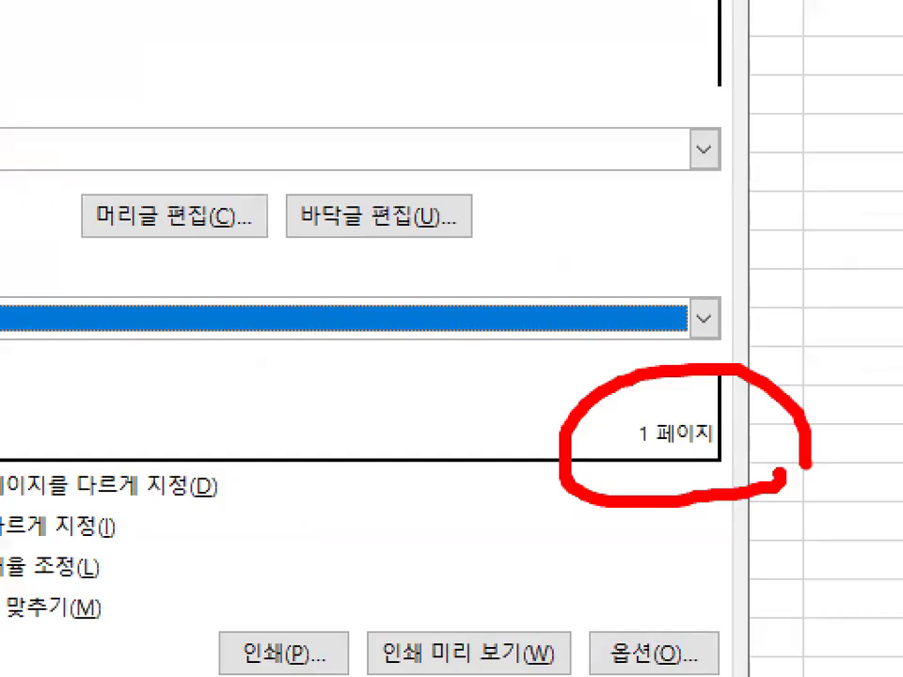
key(Escape)
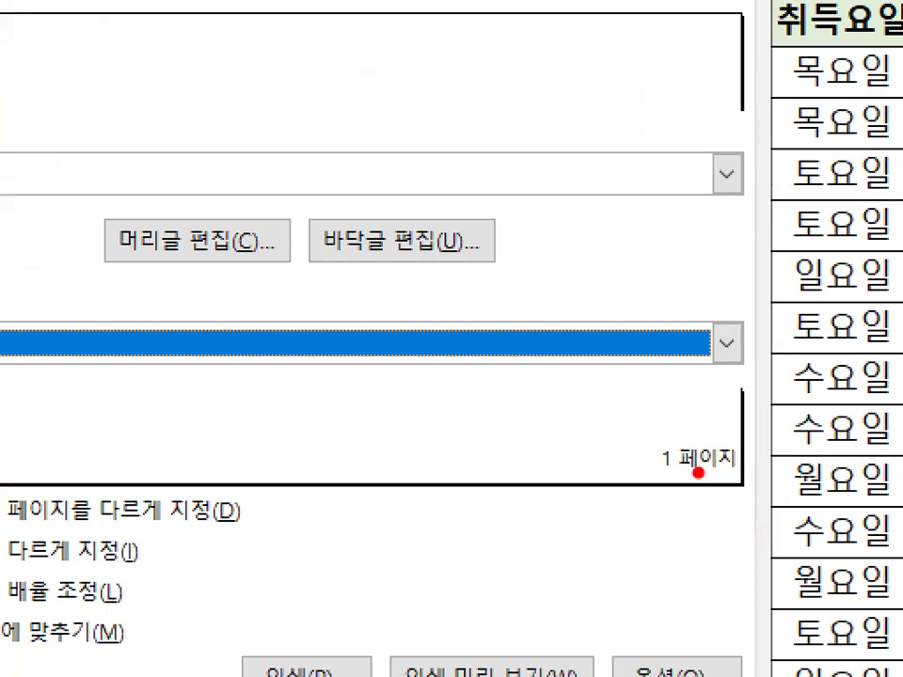
mouse_move(680, 500)
mouse_down()
mouse_move(708, 484)
mouse_move(683, 497)
mouse_up()
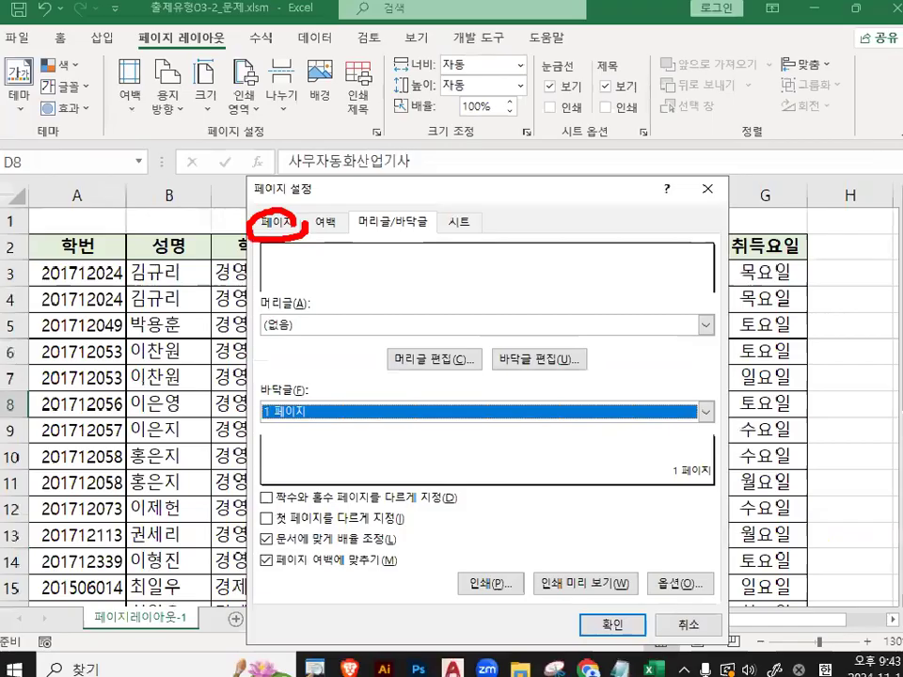
Set the page to landscape (가로), fit it to 1 page wide by 1 page tall, and open the print preview
click(276, 218)
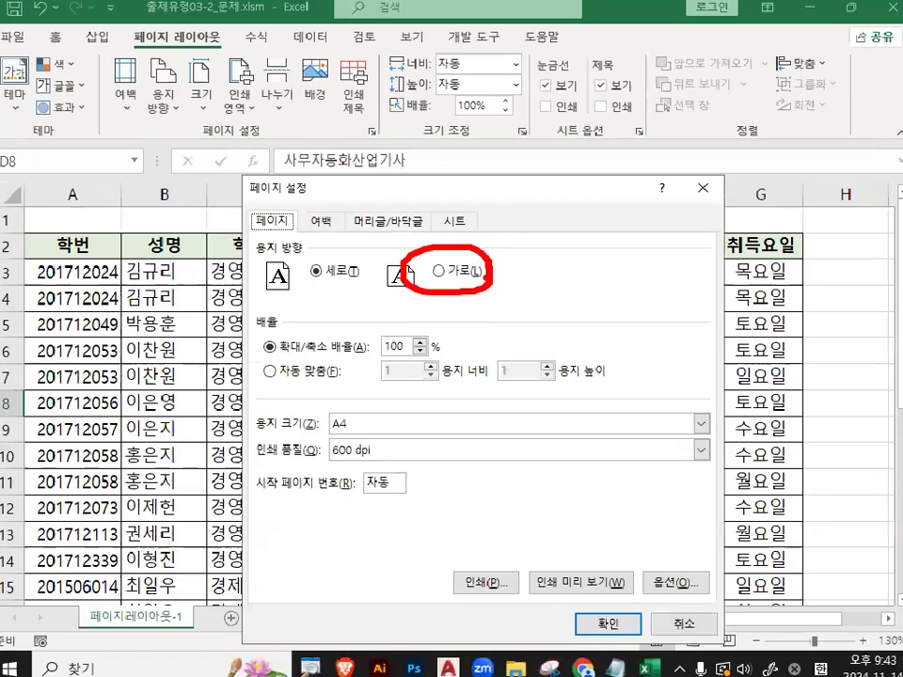
click(439, 271)
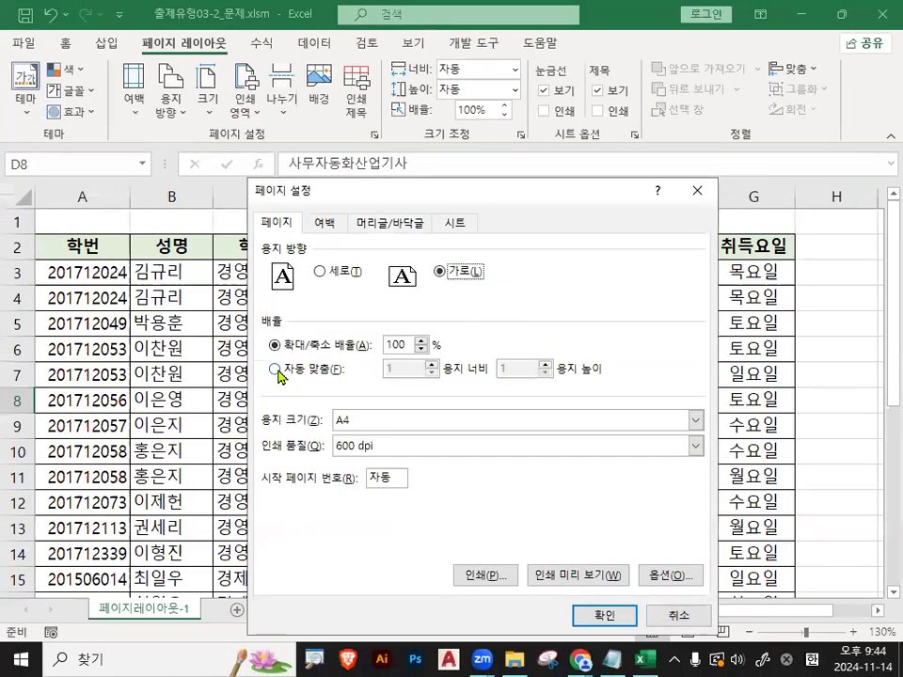
click(78, 458)
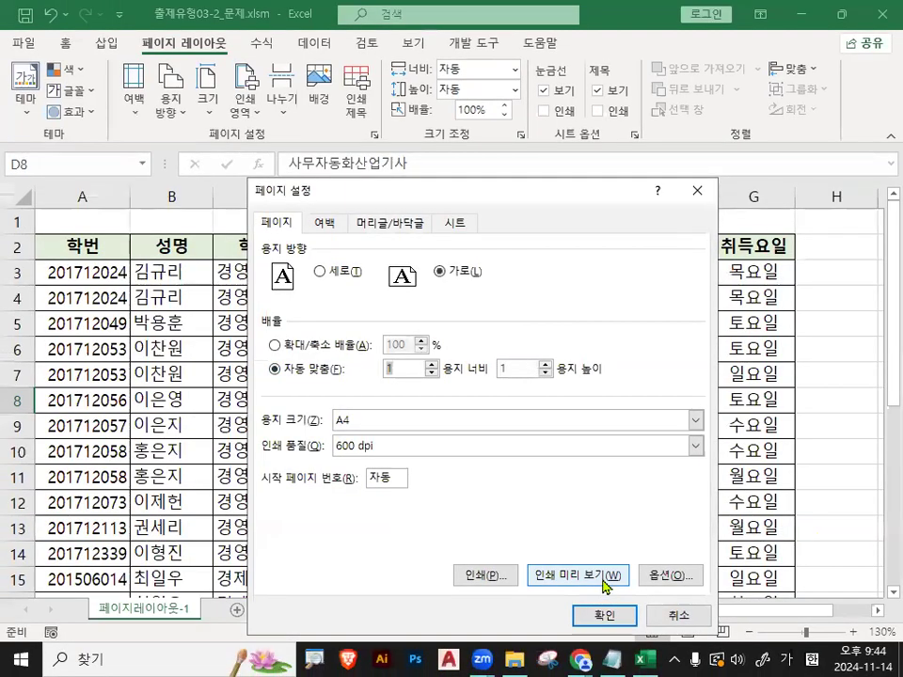
click(603, 577)
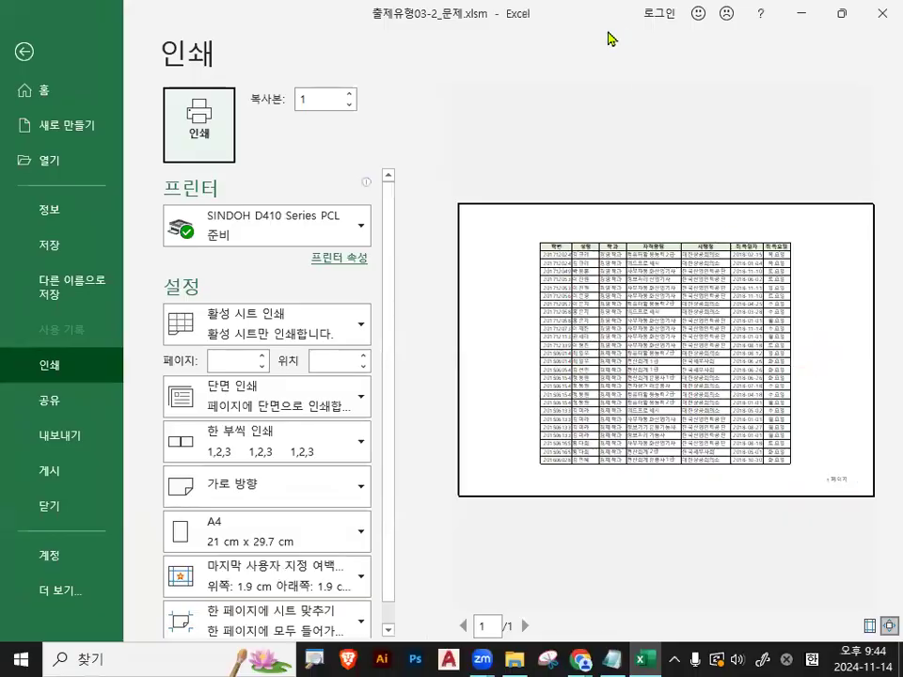
double_click(574, 24)
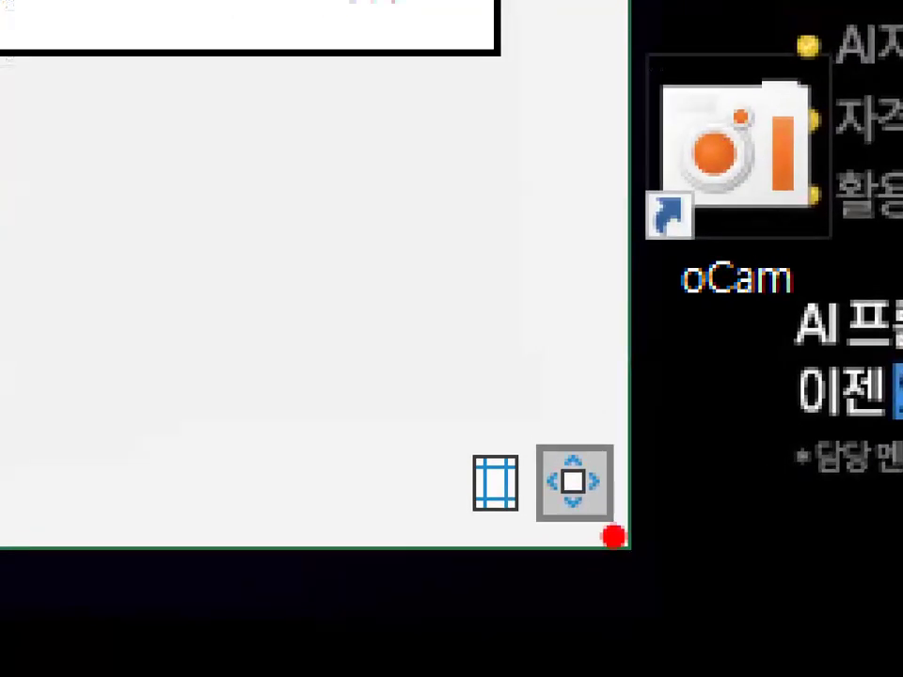
Mark the preview's margin and zoom controls with the screen pen, and show the margin guides on the previewed page
mouse_move(452, 399)
mouse_down()
mouse_move(496, 365)
mouse_move(529, 296)
mouse_up()
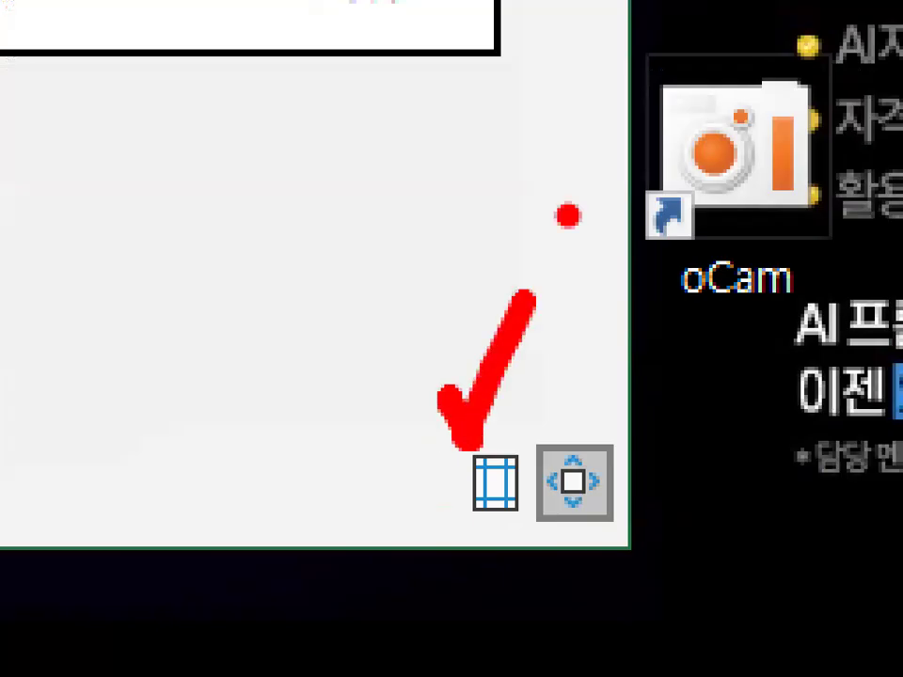
mouse_move(569, 377)
mouse_down()
mouse_move(672, 313)
mouse_move(694, 309)
mouse_up()
mouse_move(538, 540)
mouse_down()
mouse_move(424, 523)
mouse_move(527, 395)
mouse_move(569, 586)
mouse_up()
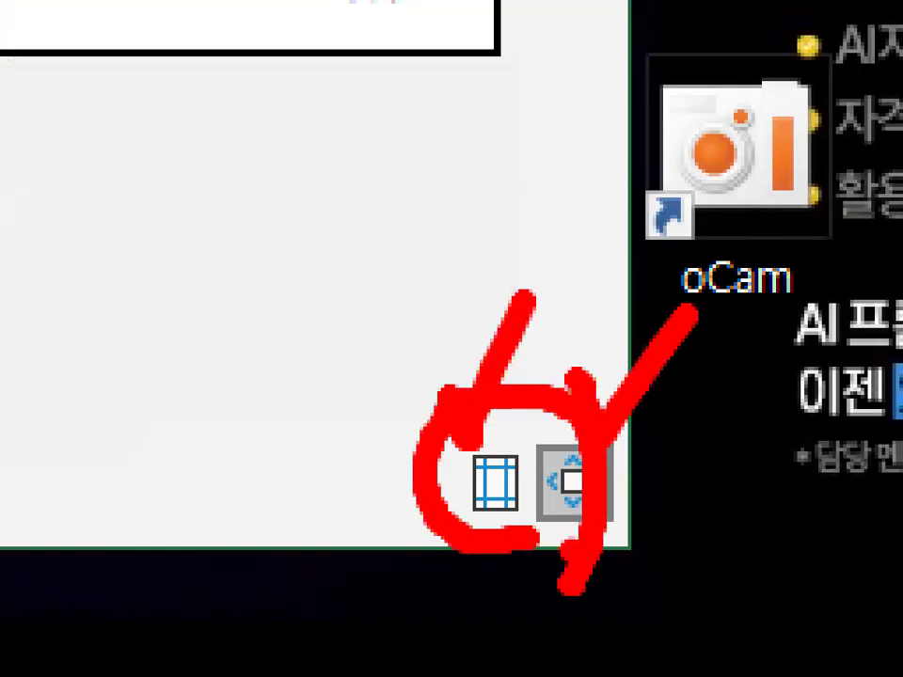
key(Escape)
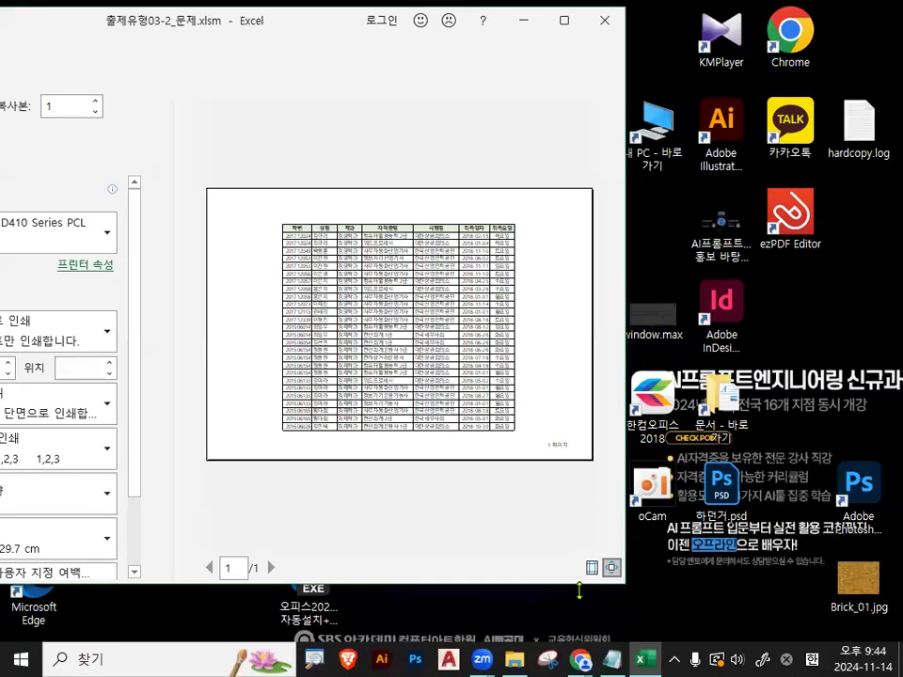
click(592, 568)
Circle the left page margin, between the page edge and the margin guide, with the screen pen
key(ctrl+1)
click(264, 326)
mouse_move(256, 360)
mouse_down()
mouse_move(205, 374)
mouse_move(249, 372)
mouse_up()
key(Escape)
key(ctrl+1)
click(232, 311)
mouse_move(248, 310)
mouse_down()
mouse_move(246, 320)
mouse_move(257, 294)
mouse_up()
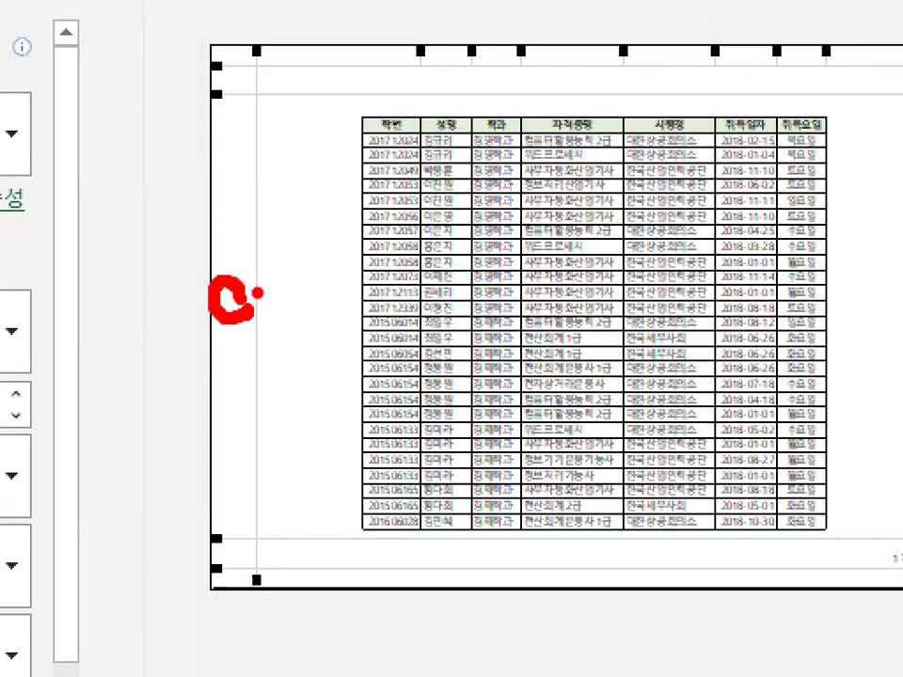
key(Escape)
Circle the blank space on all four sides of the previewed table with the screen pen
key(ctrl+1)
click(284, 349)
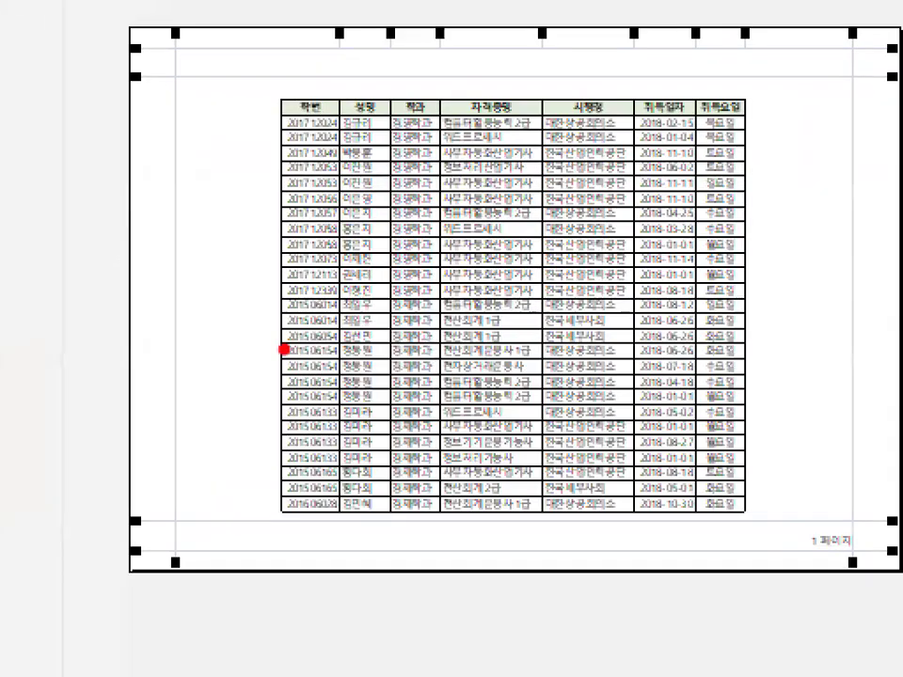
mouse_move(273, 332)
mouse_down()
mouse_move(192, 347)
mouse_move(198, 282)
mouse_move(235, 280)
mouse_move(277, 306)
mouse_up()
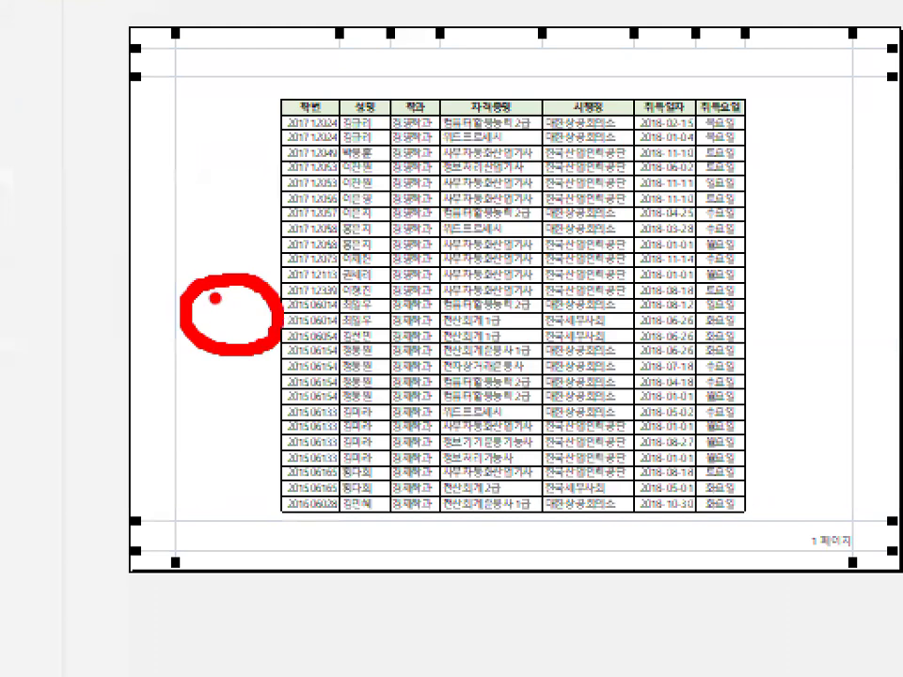
mouse_move(196, 312)
mouse_down()
mouse_move(263, 307)
mouse_move(216, 326)
mouse_move(310, 353)
mouse_up()
key(Escape)
key(ctrl+1)
mouse_move(778, 308)
mouse_down()
mouse_move(857, 327)
mouse_move(863, 308)
mouse_up()
drag(536, 127, 570, 121)
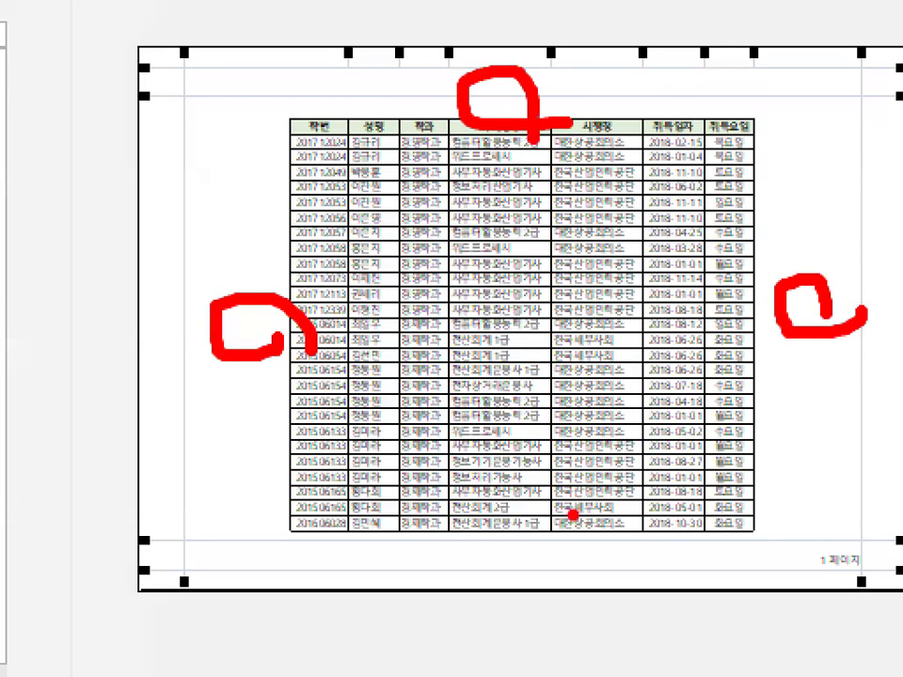
drag(555, 534, 560, 574)
key(Escape)
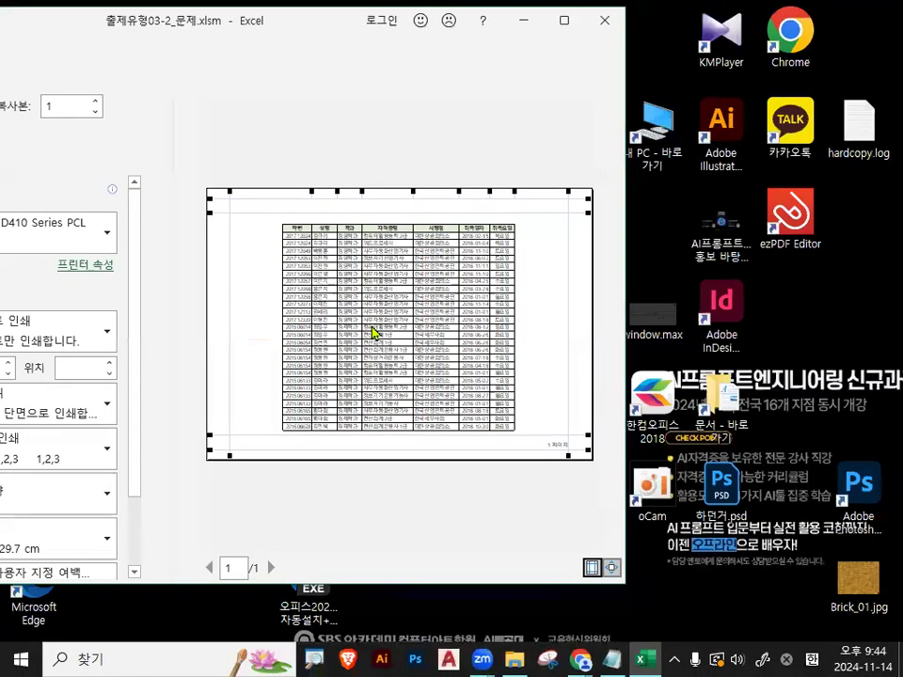
Tick the spaces beside the previewed table, circle those above and below it, and outline the table with the screen pen
key(ctrl+1)
click(429, 293)
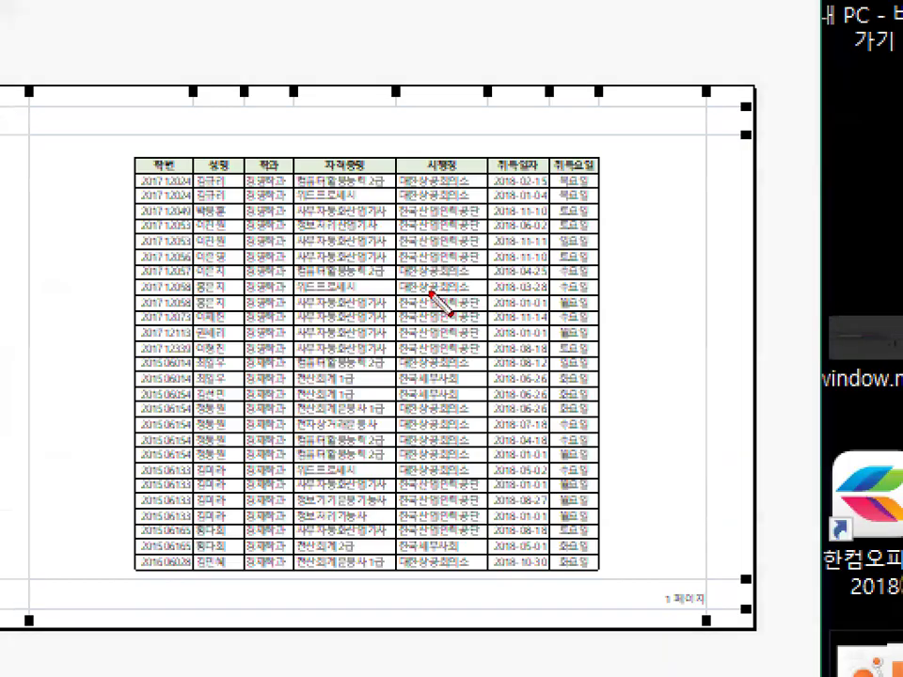
drag(71, 346, 117, 315)
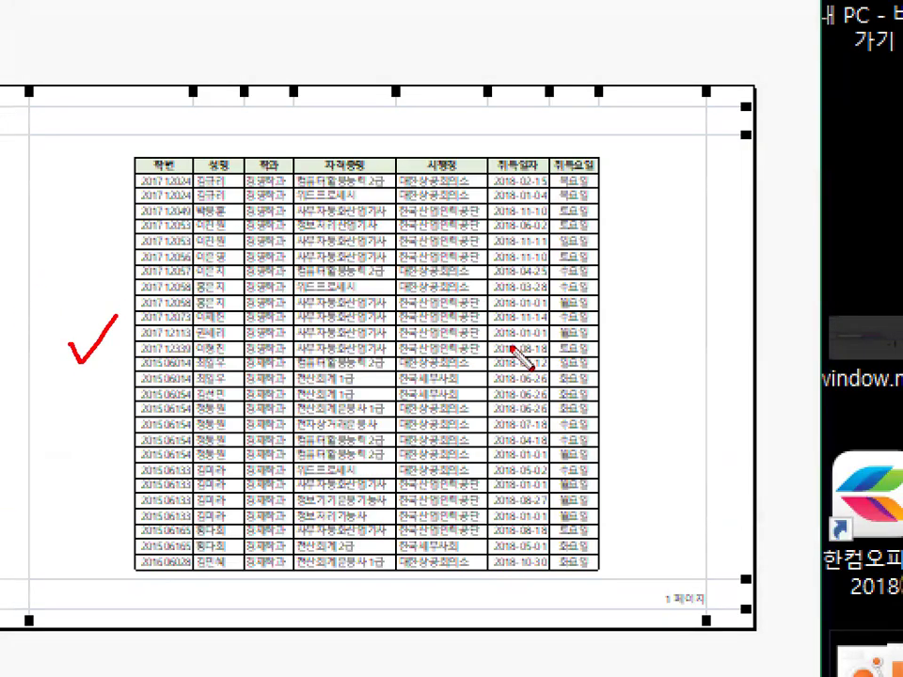
drag(643, 345, 674, 317)
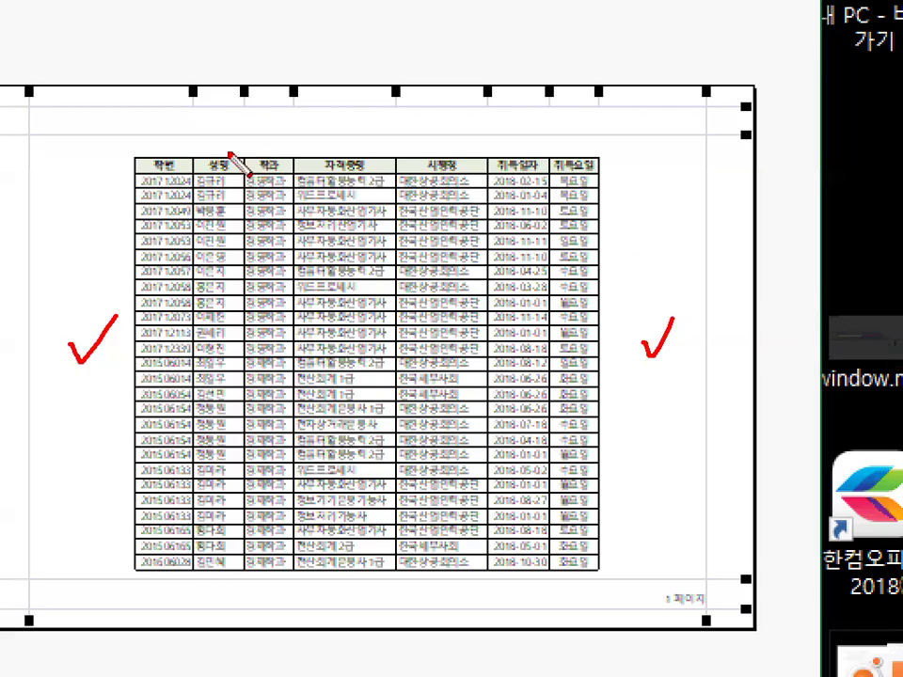
mouse_move(226, 155)
mouse_down()
mouse_move(209, 143)
mouse_move(230, 153)
mouse_up()
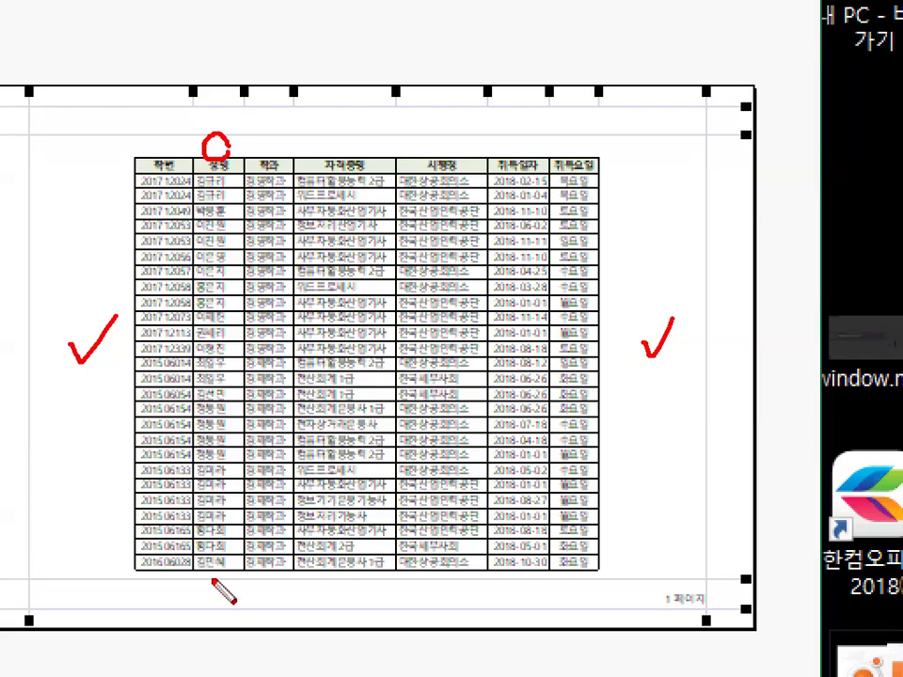
drag(215, 565, 213, 575)
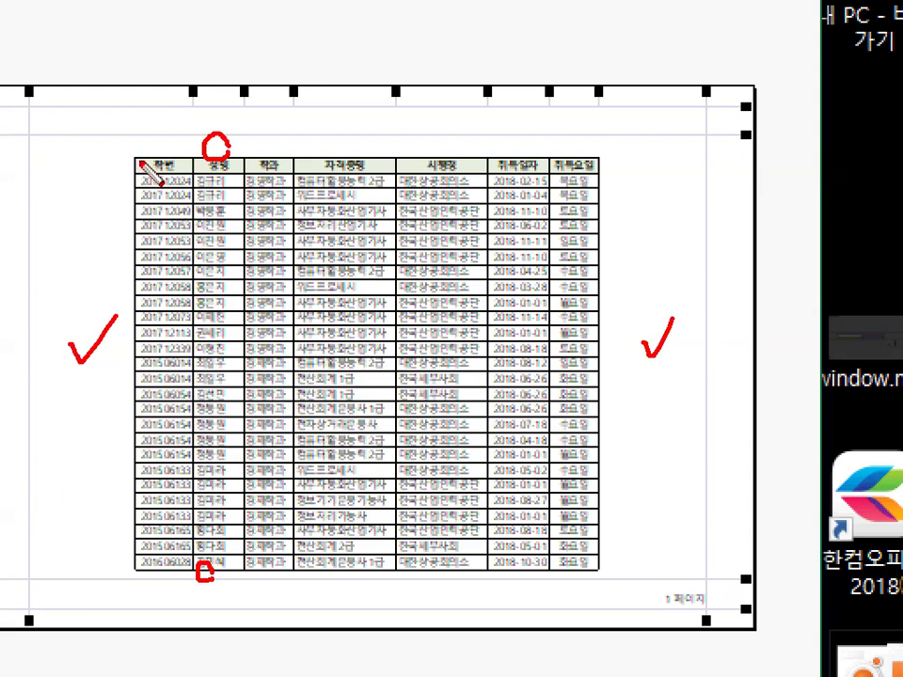
drag(140, 156, 152, 523)
mouse_move(179, 185)
mouse_down()
mouse_move(621, 369)
mouse_move(208, 536)
mouse_up()
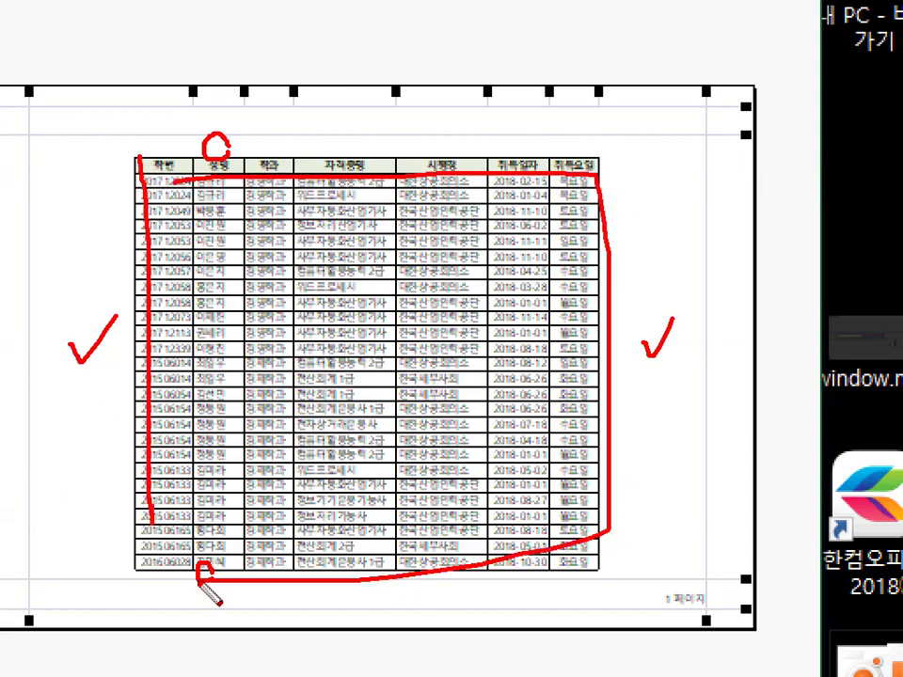
key(Escape)
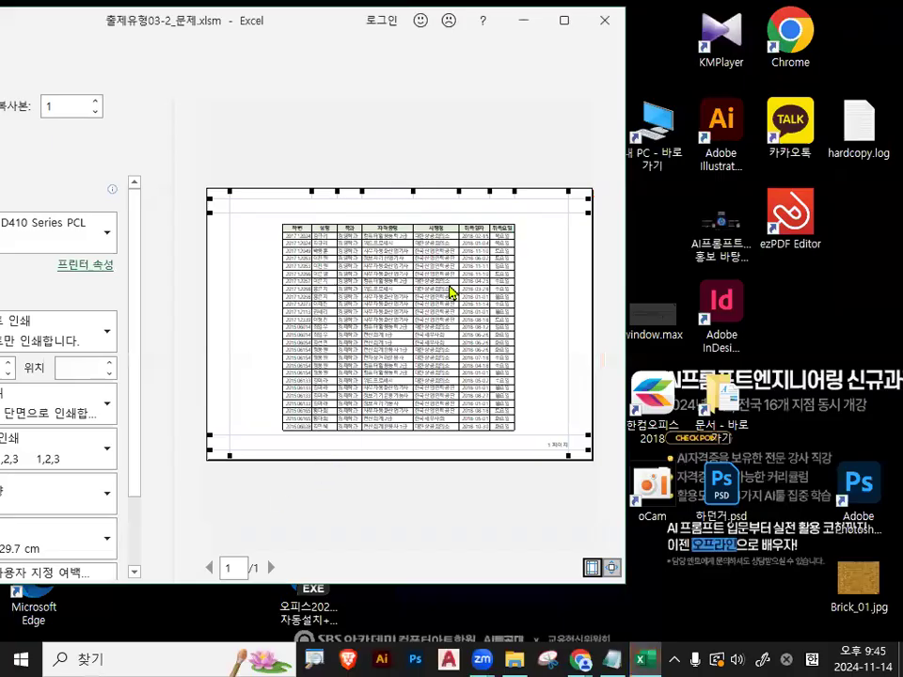
Return to the worksheet and circle the empty cell A1 above the table with the screen pen
drag(291, 21, 550, 34)
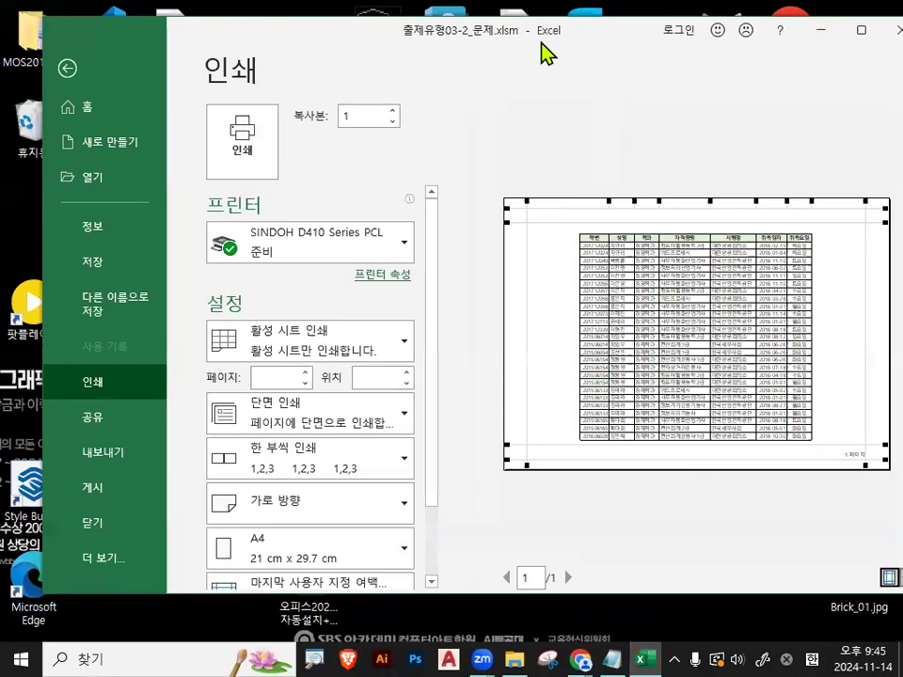
key(Escape)
key(ctrl+Home)
key(ctrl+1)
click(105, 242)
mouse_move(274, 223)
mouse_down()
mouse_move(225, 284)
mouse_move(165, 193)
mouse_move(132, 226)
mouse_move(201, 250)
mouse_up()
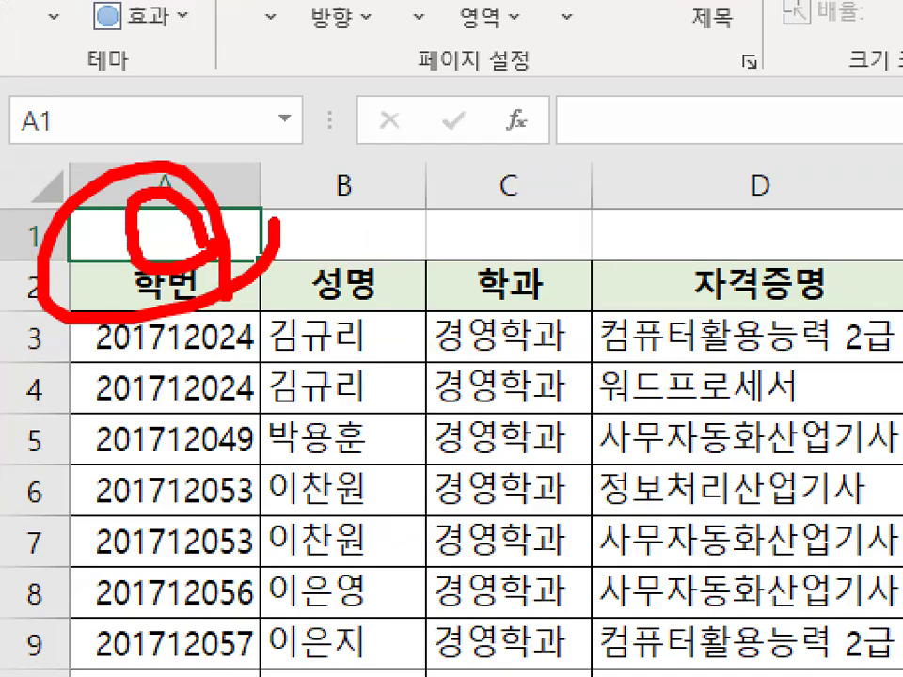
key(Escape)
Reopen the print preview, enlarge the page, and mark the area just above the table's header row with the screen pen
click(67, 64)
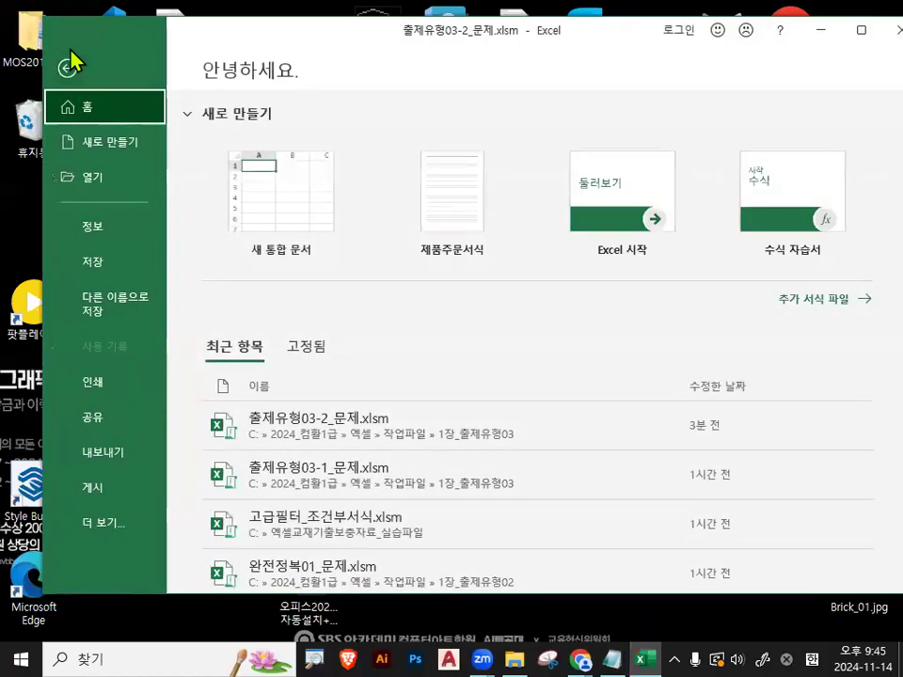
click(120, 389)
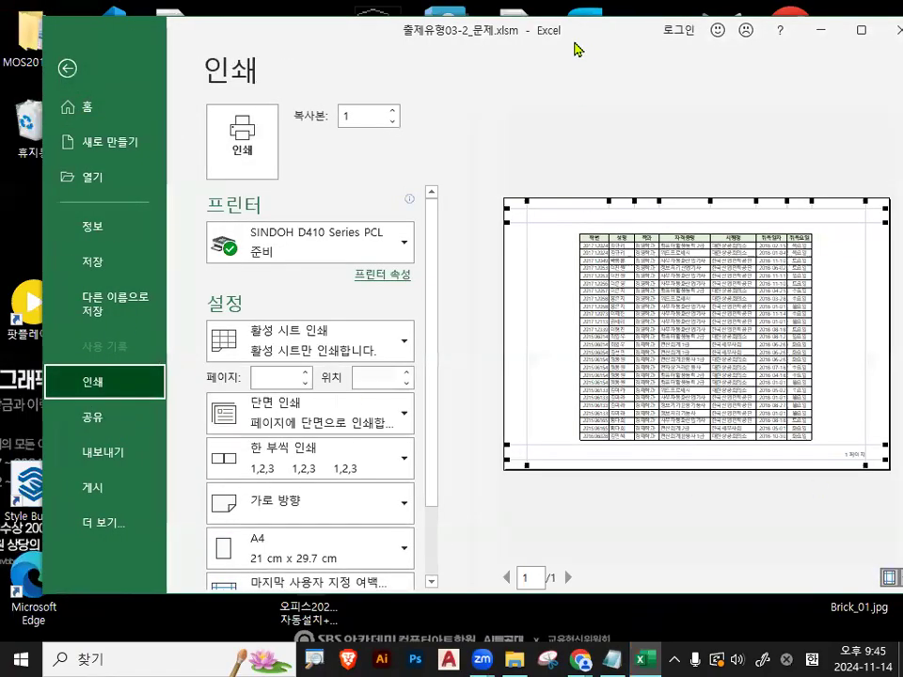
drag(577, 49, 448, 49)
click(778, 578)
scroll(739, 494, down, 10)
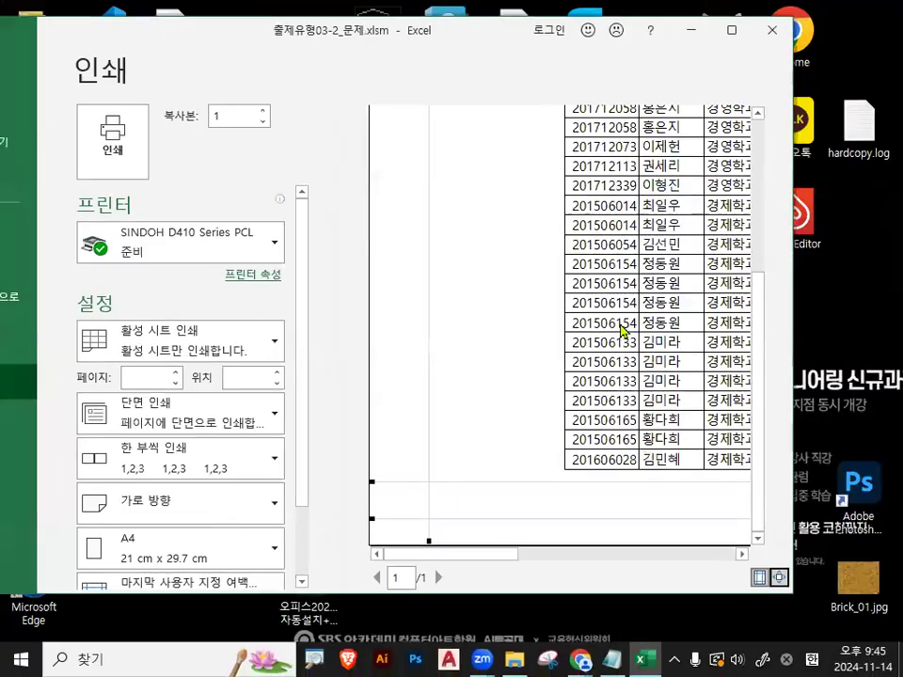
scroll(607, 179, up, 10)
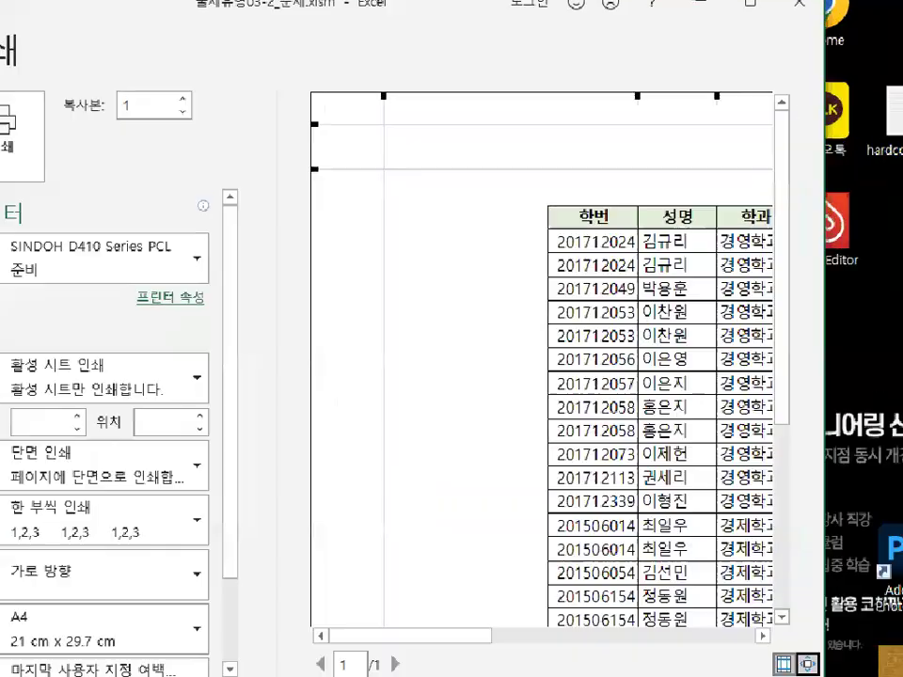
drag(659, 177, 641, 200)
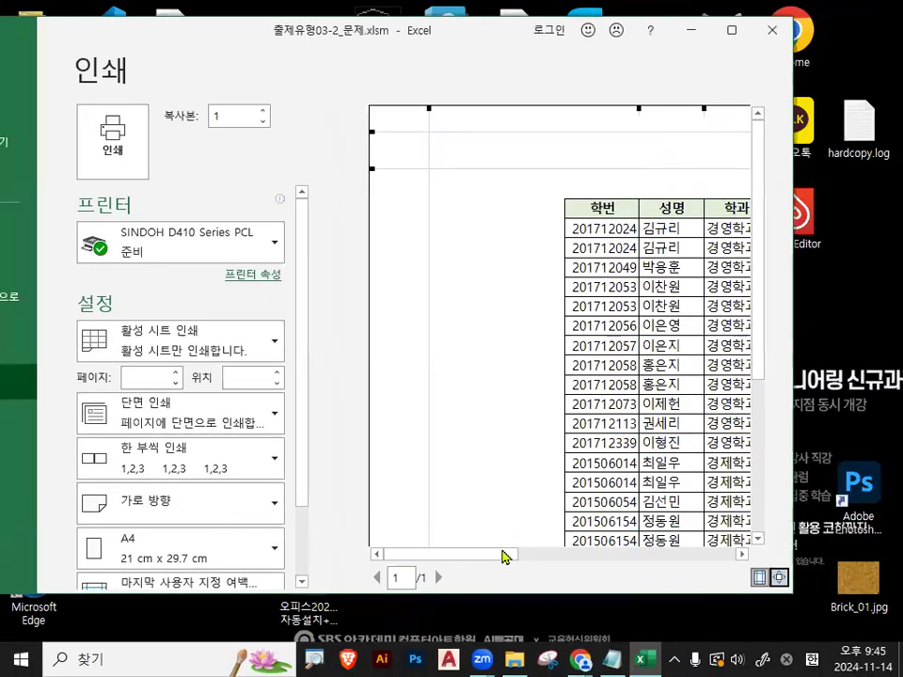
Examine the page's lower-right corner in the enlarged preview, circling and ticking the "1 페이지" footer with the screen pen
drag(506, 557, 762, 572)
scroll(616, 414, down, 5)
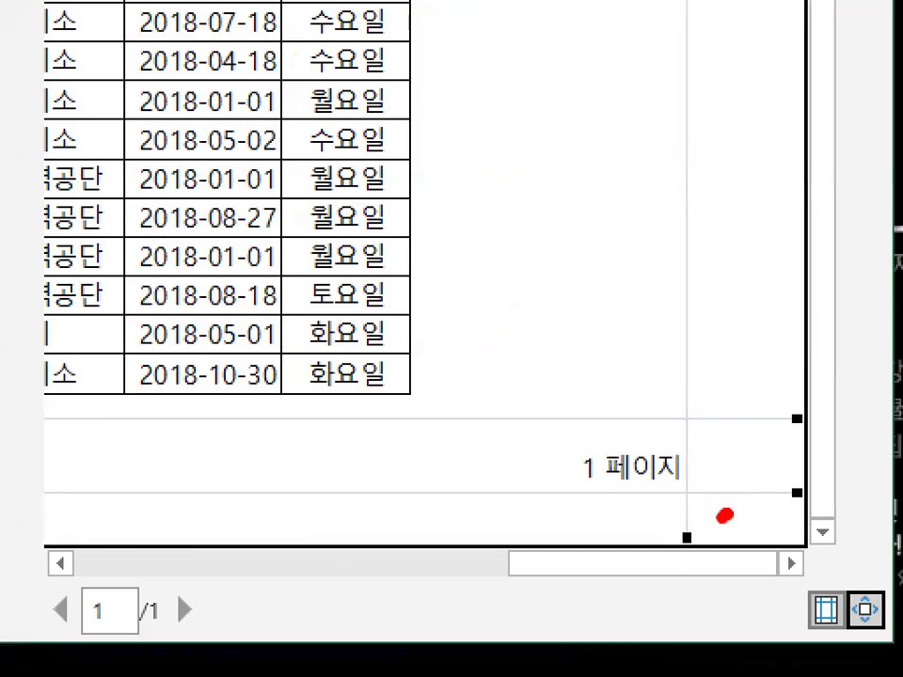
mouse_move(723, 515)
mouse_down()
mouse_move(735, 394)
mouse_move(767, 548)
mouse_up()
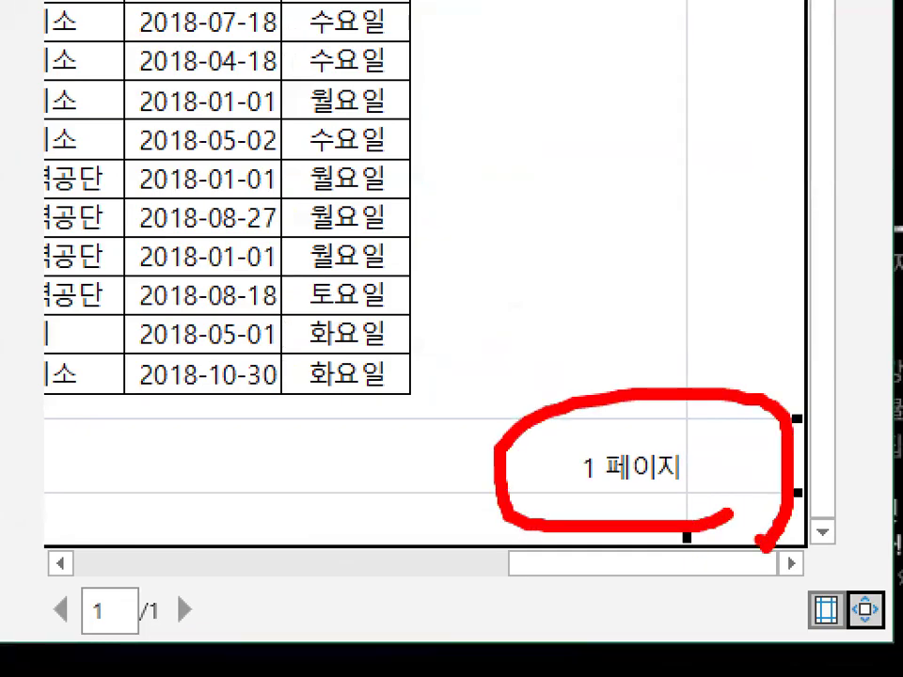
mouse_move(588, 338)
mouse_down()
mouse_move(615, 395)
mouse_move(712, 285)
mouse_up()
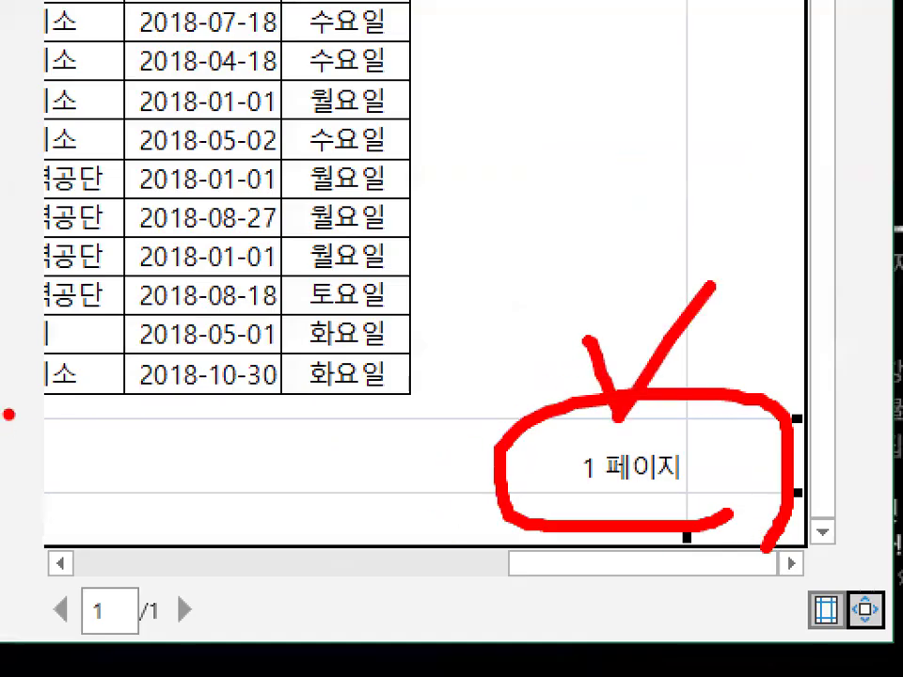
key(Escape)
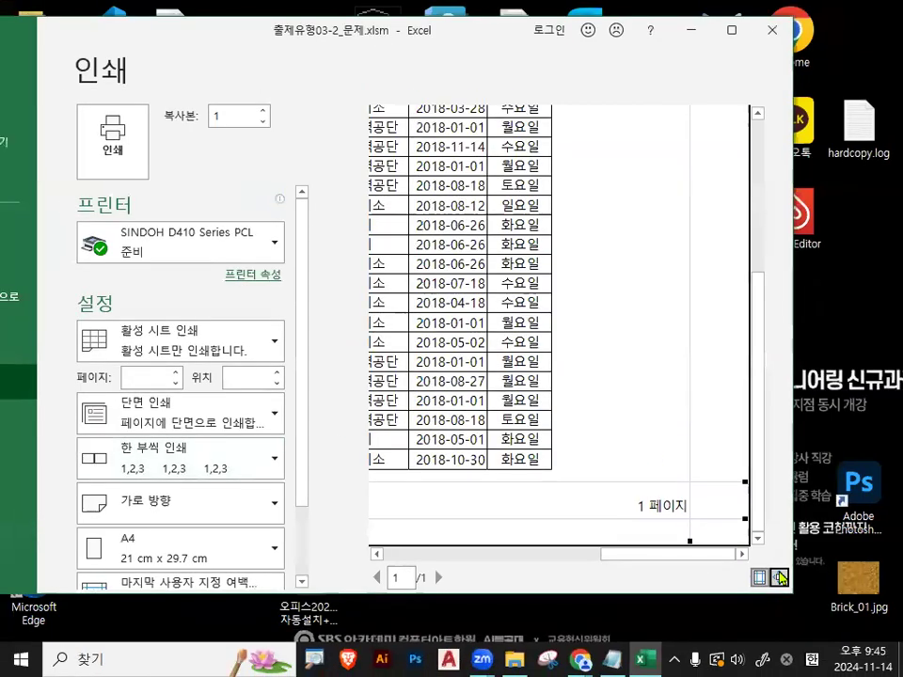
Fit the whole page in the preview again, circle the total page count, and write 1/1 above it with the screen pen
click(585, 432)
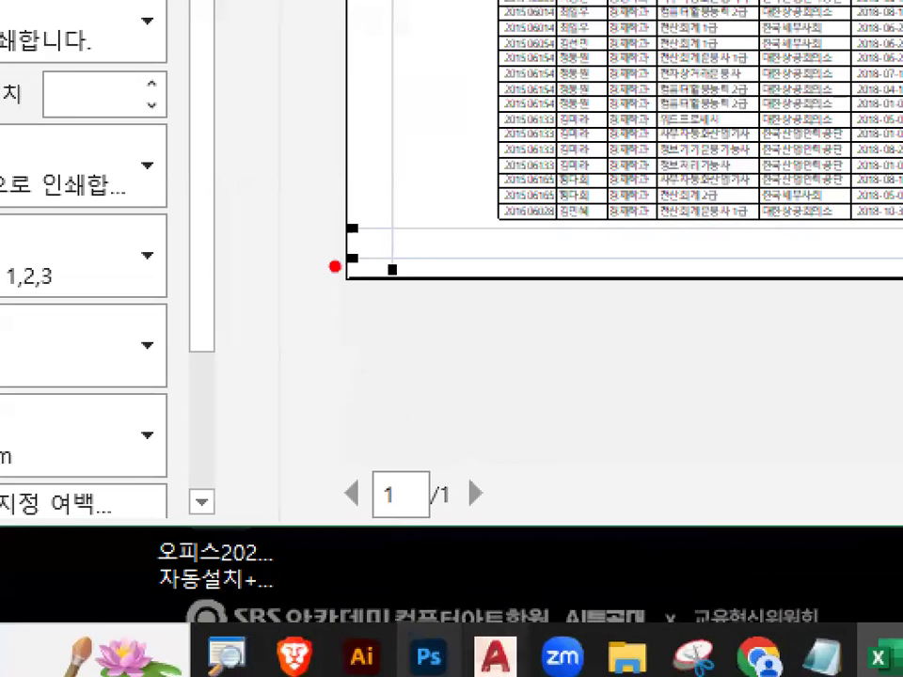
drag(334, 264, 339, 343)
drag(432, 236, 293, 461)
mouse_move(525, 513)
mouse_down()
mouse_move(429, 503)
mouse_move(513, 475)
mouse_move(506, 508)
mouse_up()
drag(429, 328, 428, 416)
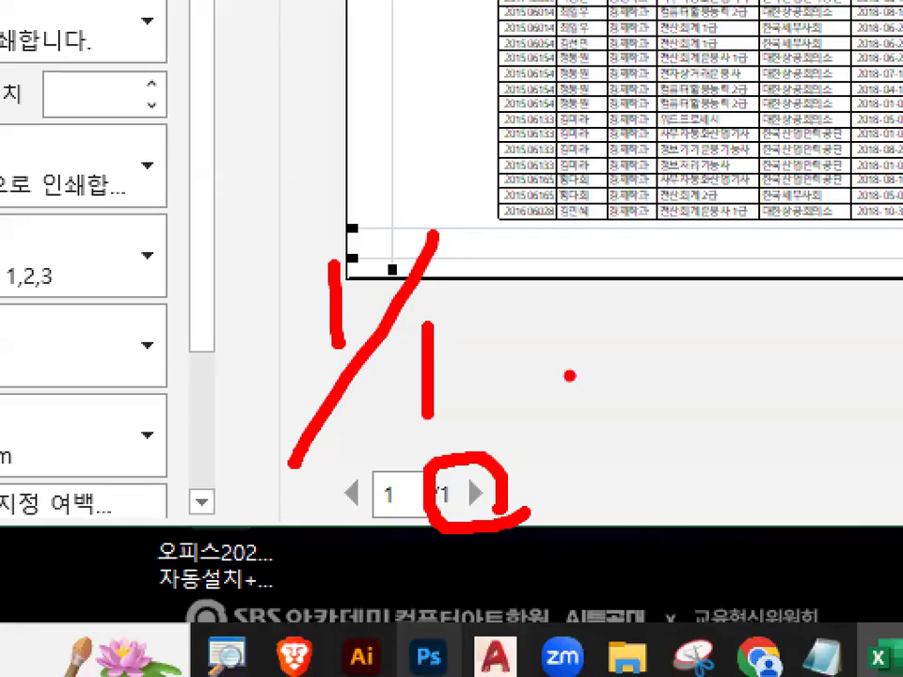
mouse_move(498, 375)
mouse_down()
mouse_move(499, 409)
mouse_move(395, 319)
mouse_move(548, 409)
mouse_up()
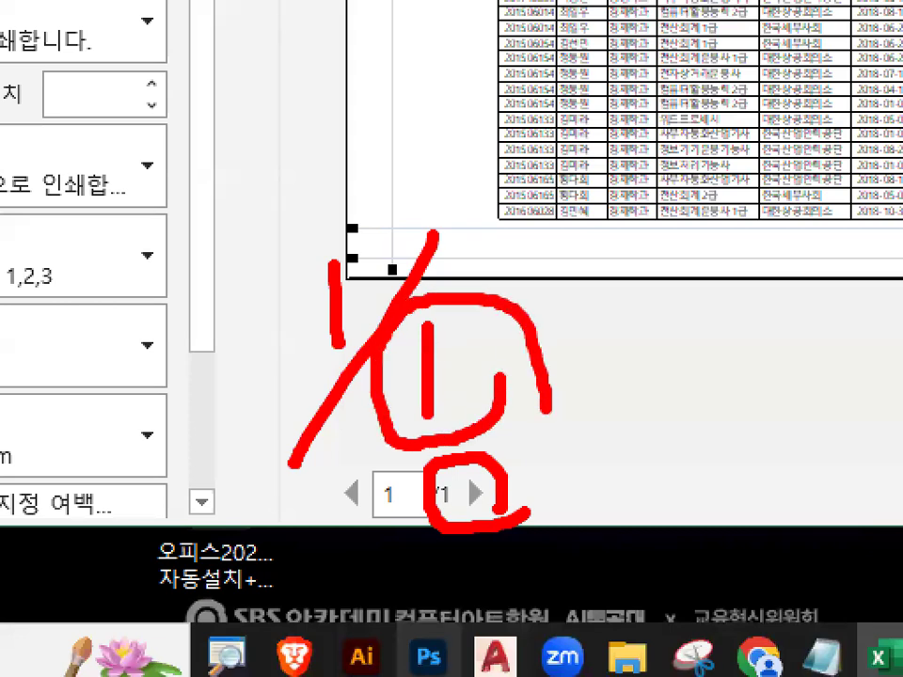